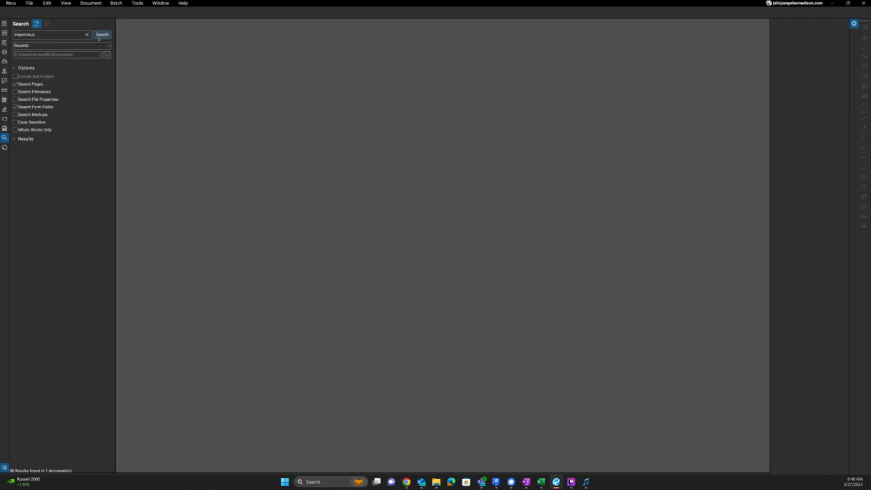
- Open the DAS correction sheet from the Studio session's Documents, show its page thumbnails, then switch to Revit
click(87, 35)
click(4, 147)
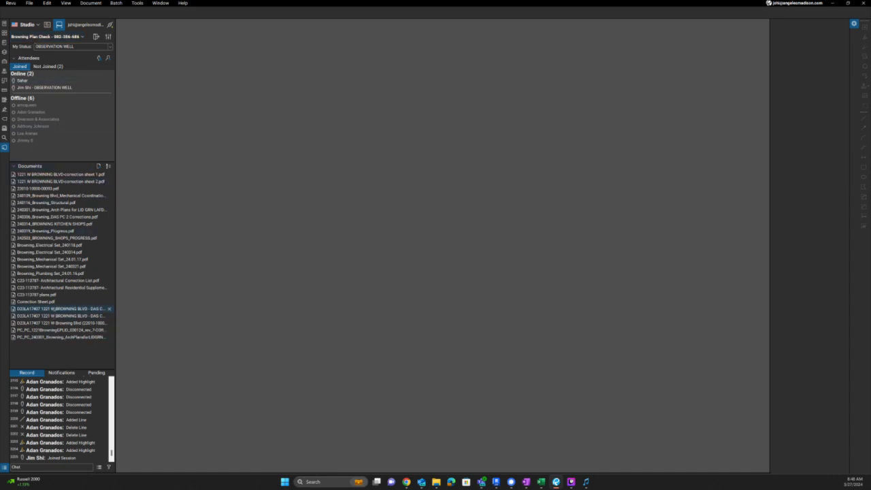
double_click(61, 308)
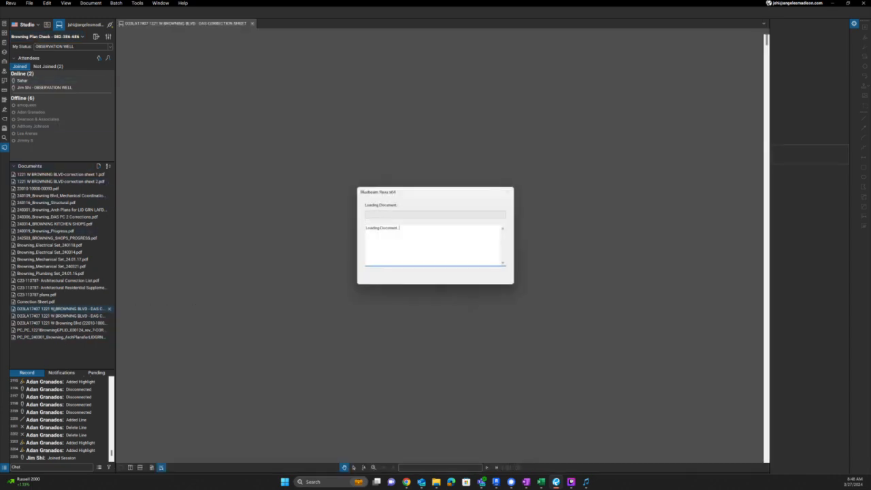
scroll(523, 198, down, 3)
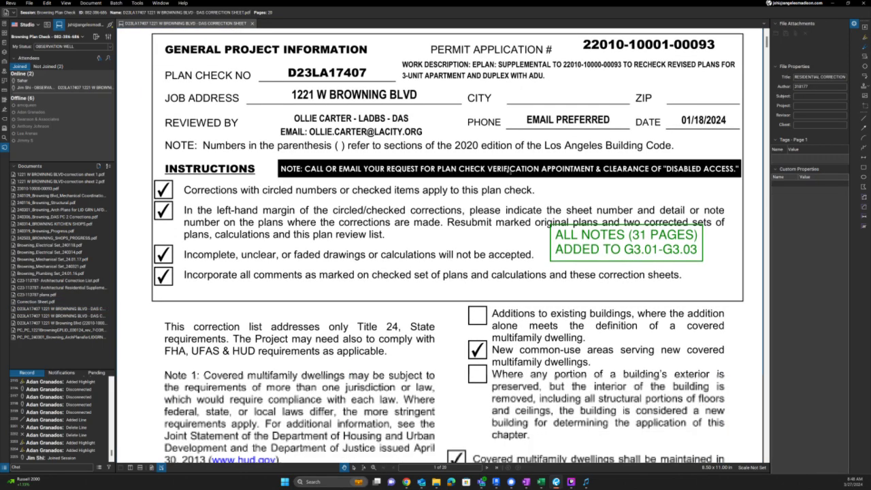
ctrl+scroll(510, 170, down, 2)
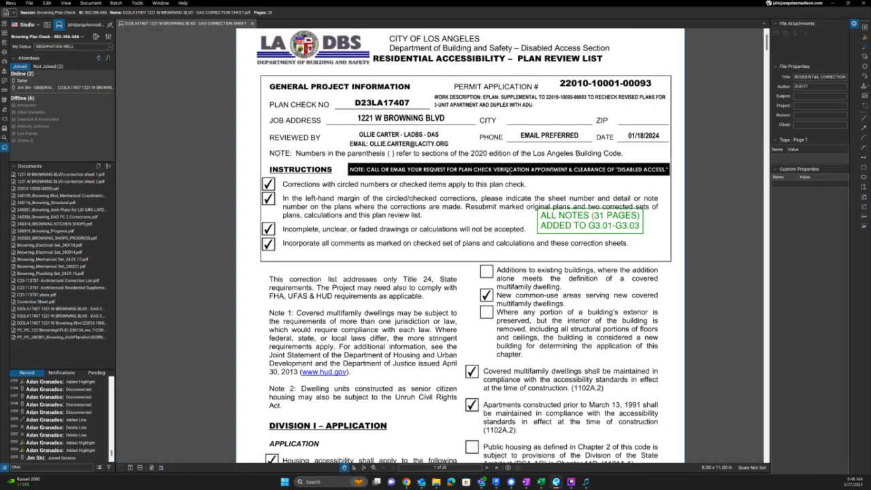
scroll(510, 169, up, 1)
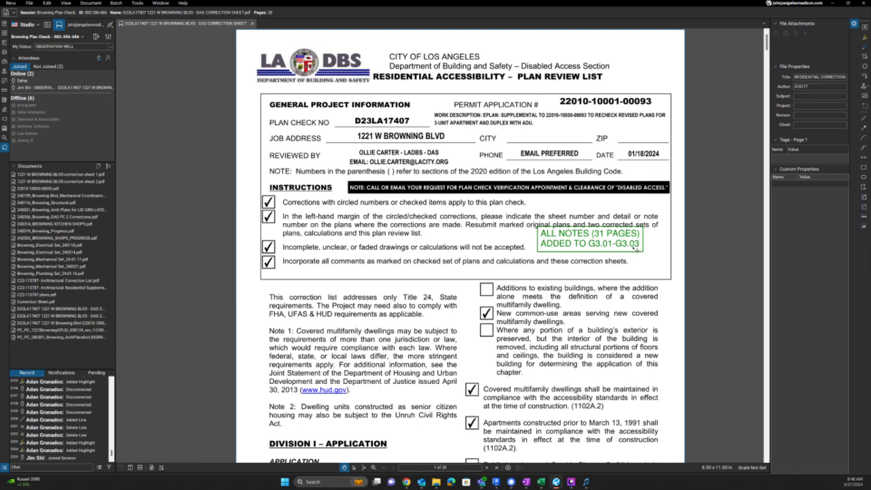
scroll(595, 240, down, 2)
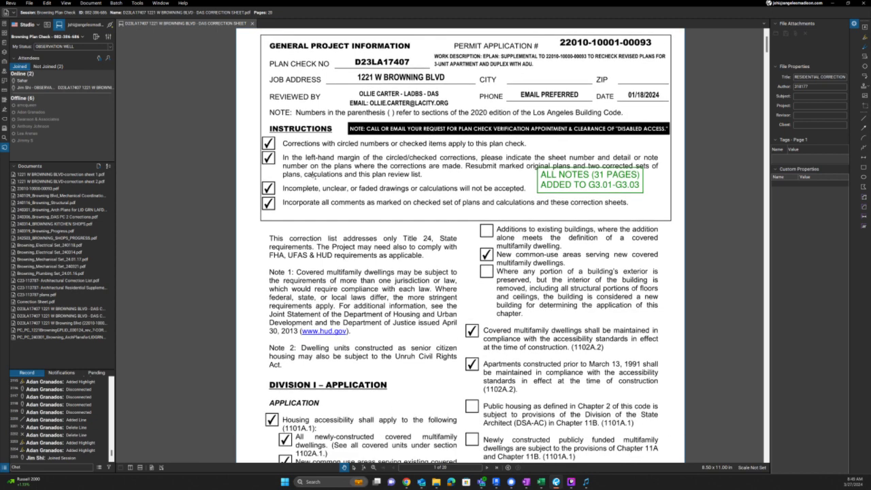
key(alt+t)
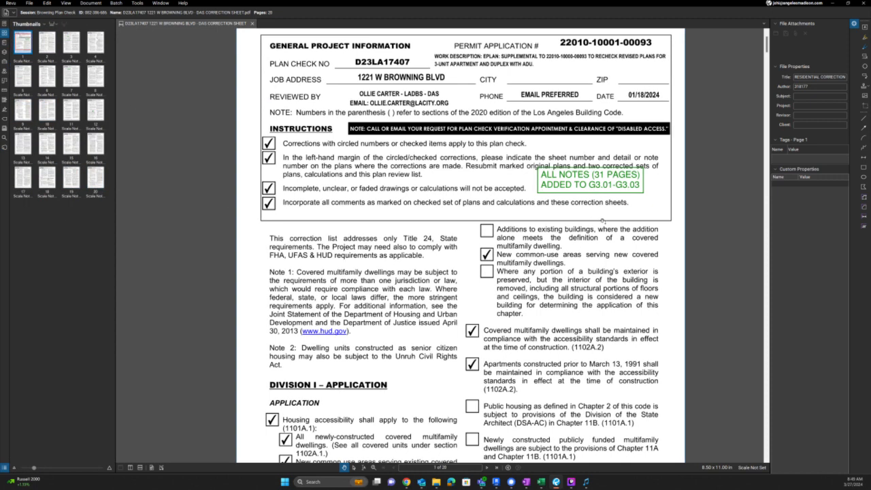
key(alt+Tab)
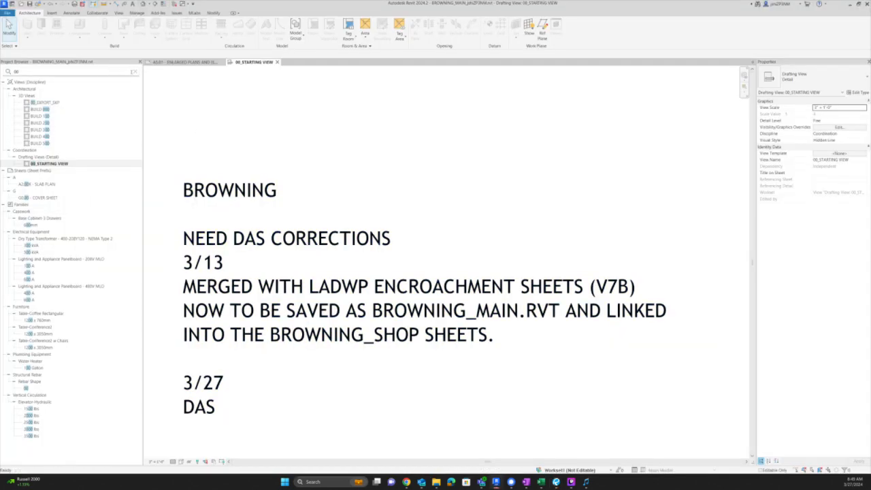
- Clear the Project Browser filter and open sheet G3.01 - Residential Accessibility Notes
click(52, 72)
click(135, 71)
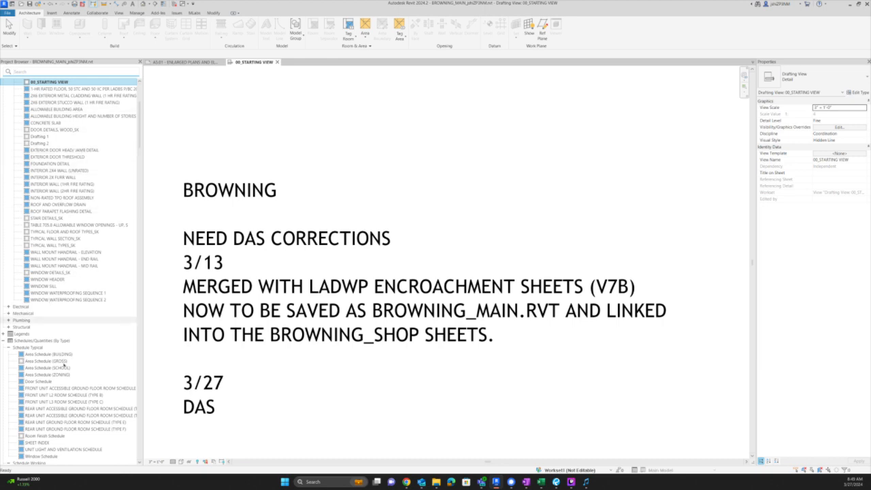
scroll(70, 341, up, 5)
scroll(70, 368, down, 15)
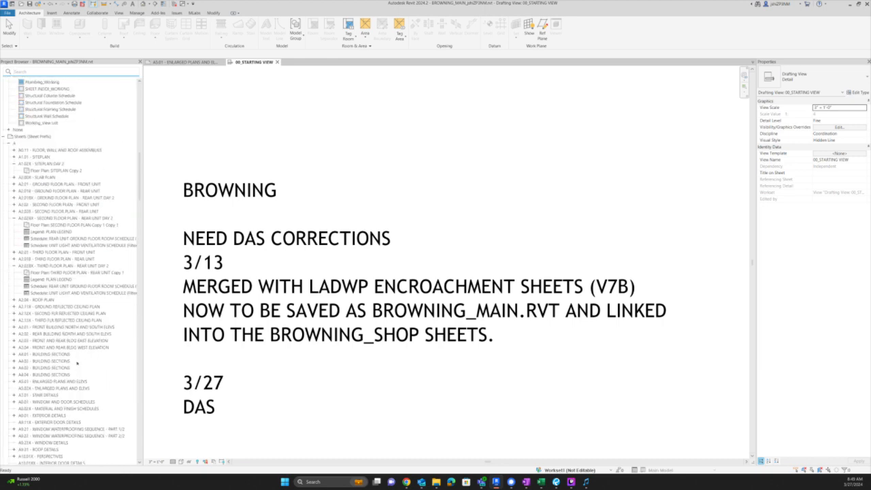
scroll(76, 362, down, 5)
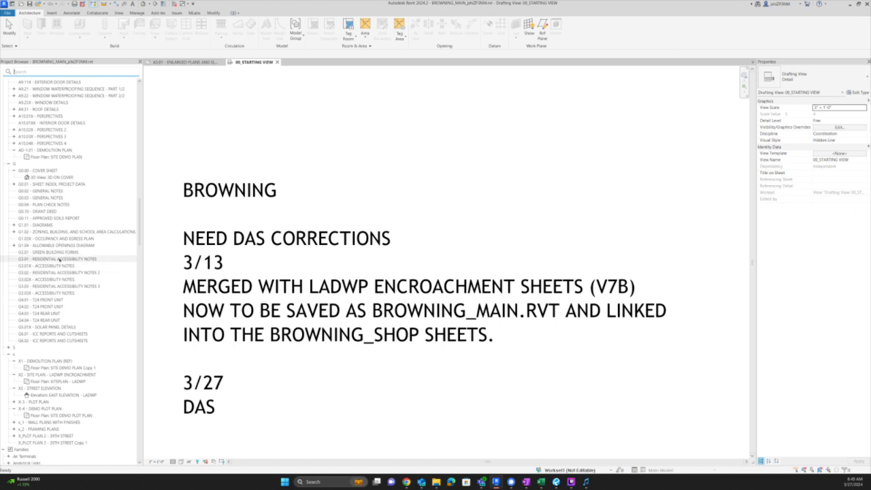
click(61, 259)
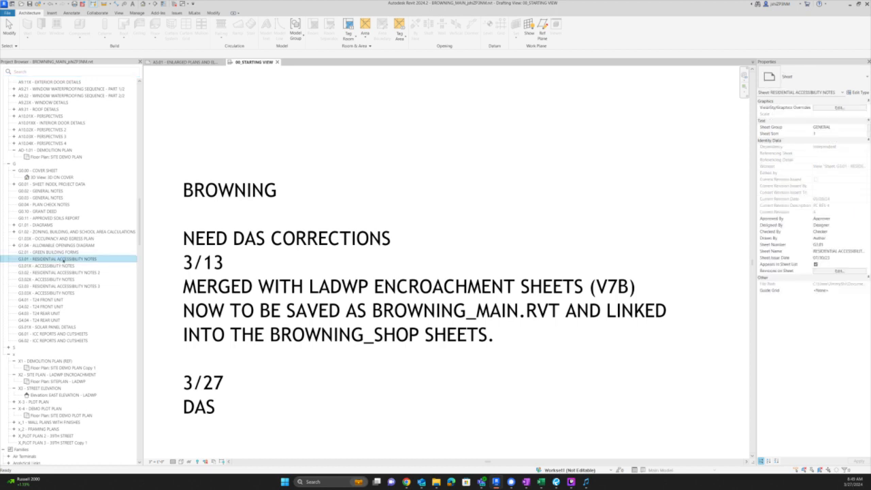
double_click(63, 260)
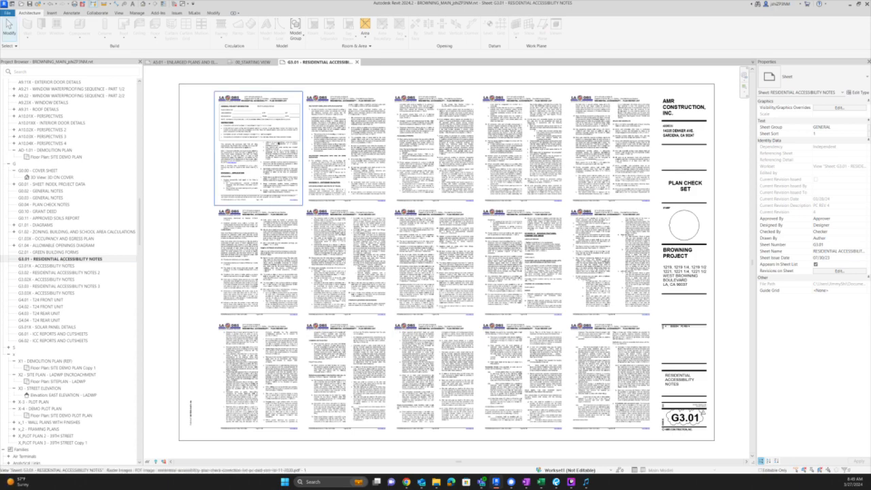
scroll(253, 117, up, 3)
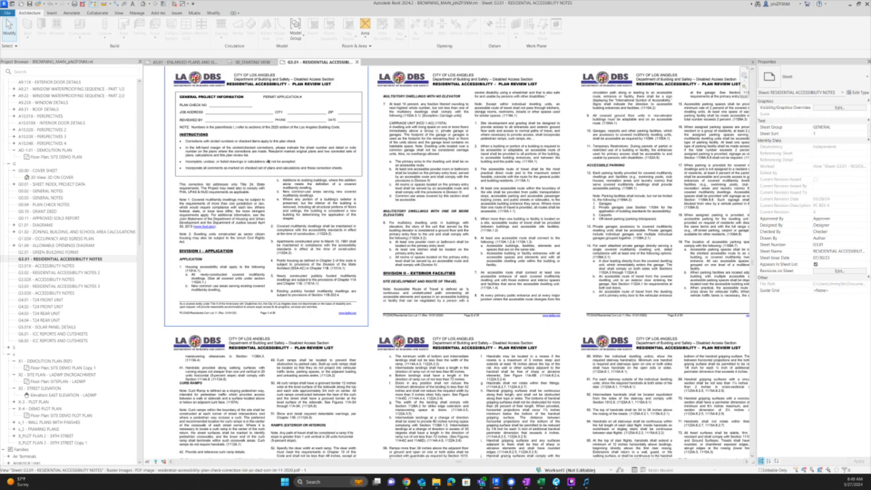
scroll(264, 107, up, 2)
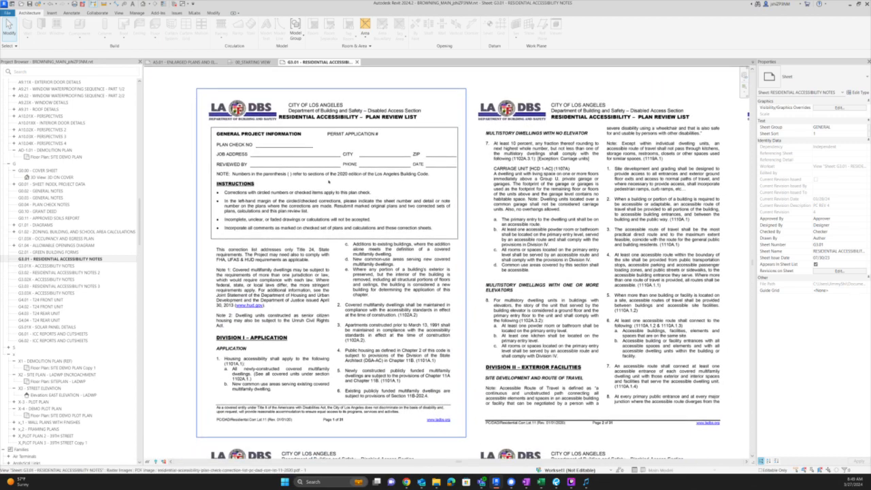
- Compare the blank G3.01 review list against the Bluebeam correction sheet, then return to Revit
key(alt+Tab)
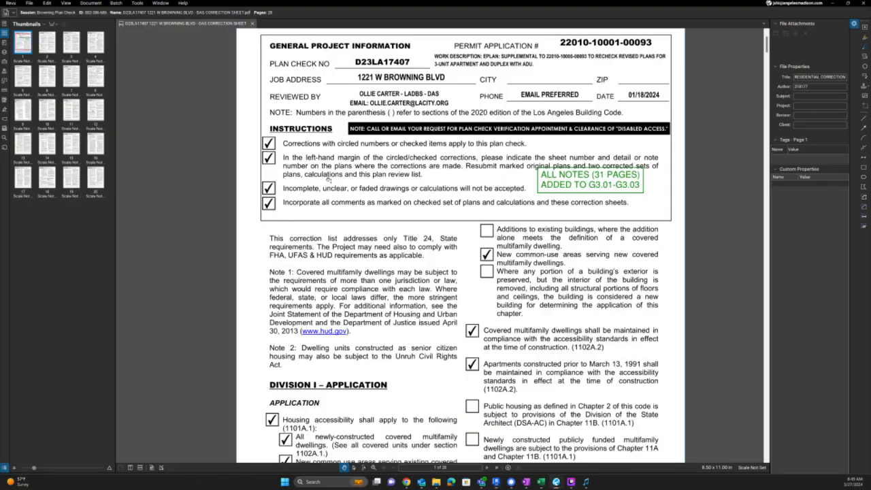
scroll(428, 271, down, 3)
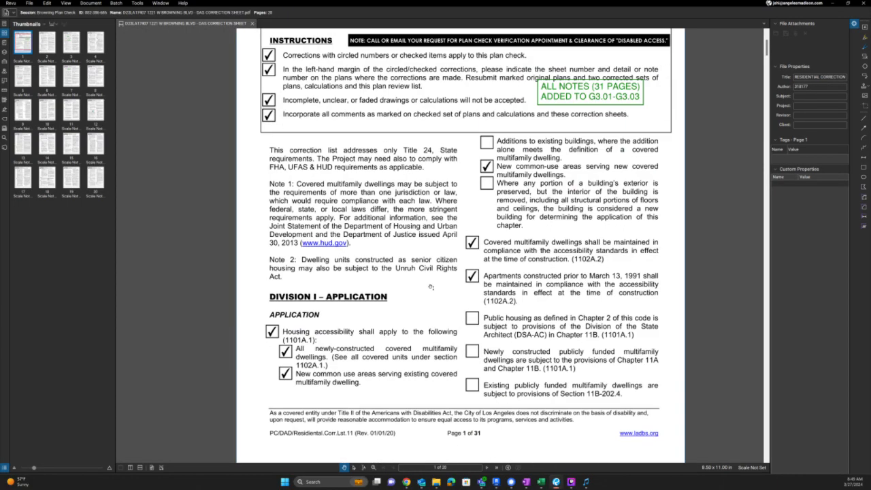
scroll(430, 288, up, 4)
scroll(430, 287, up, 2)
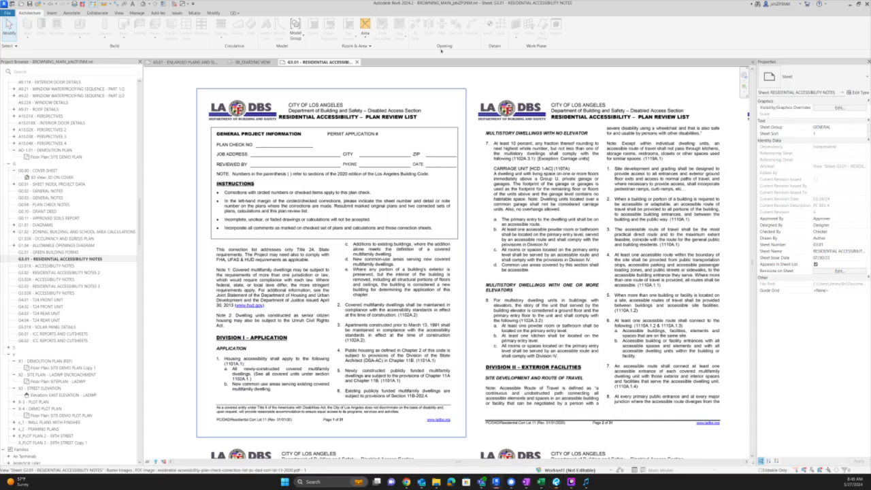
key(alt+Tab)
key(alt+Tab)
drag(469, 6, 870, 204)
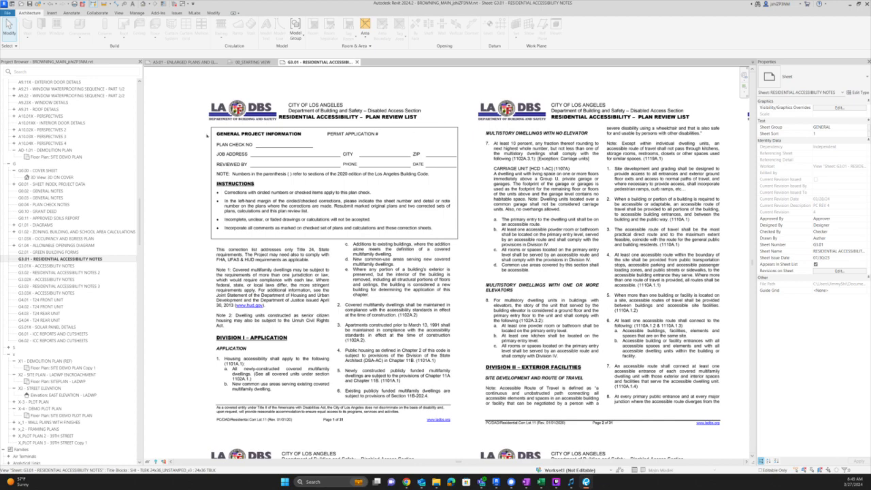
scroll(258, 136, up, 5)
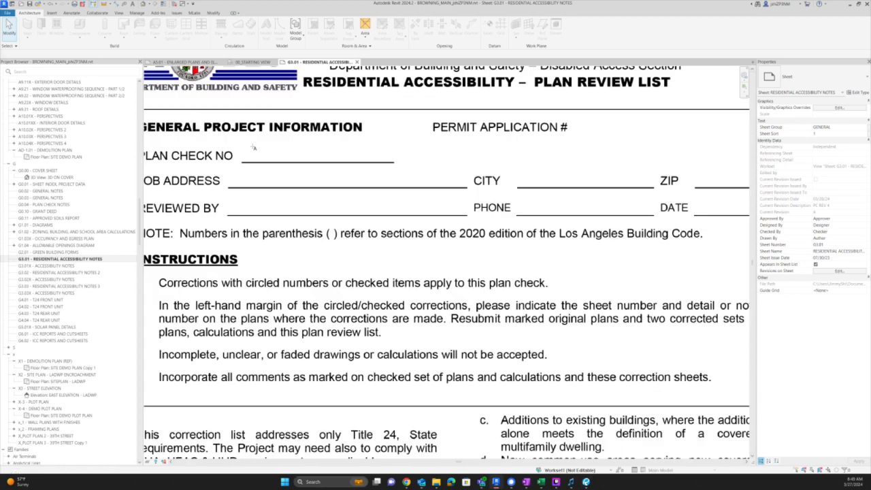
- Place a text note with the plan check number beside PLAN CHECK NO on sheet G3.01
key(t)
key(x)
drag(252, 147, 381, 166)
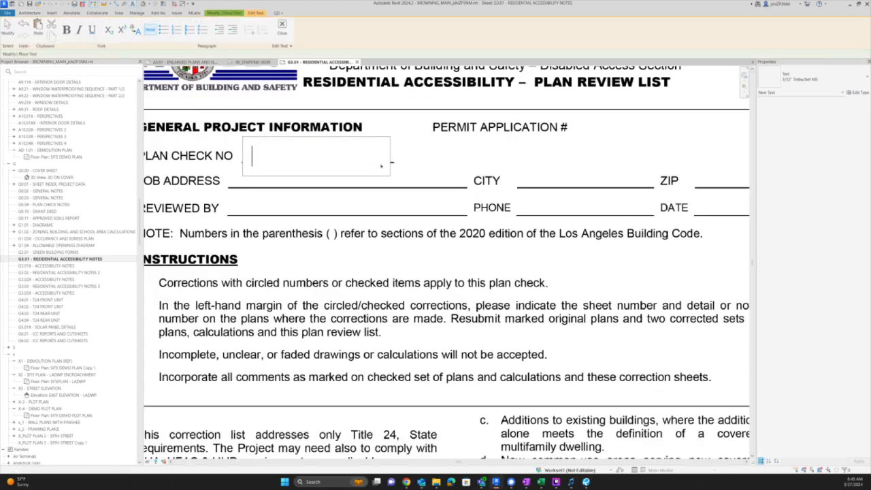
text(d)
key(BackSpace)
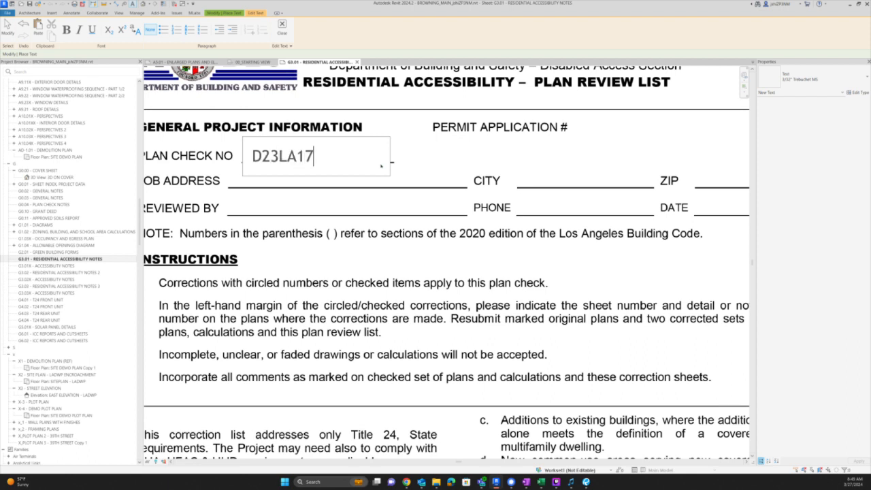
click(421, 170)
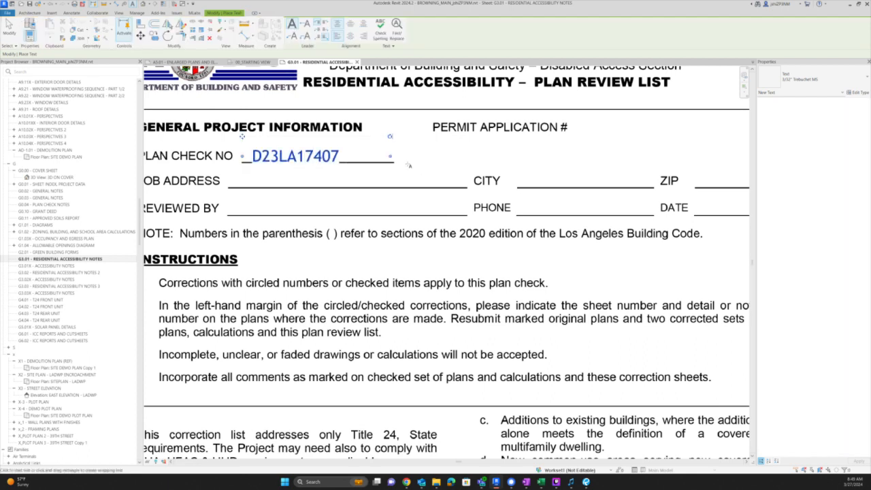
- Nudge the plan check note onto its blank line, toggling Keep Readable off and back on
key(Up)
key(Up)
key(Right)
key(Right)
key(Right)
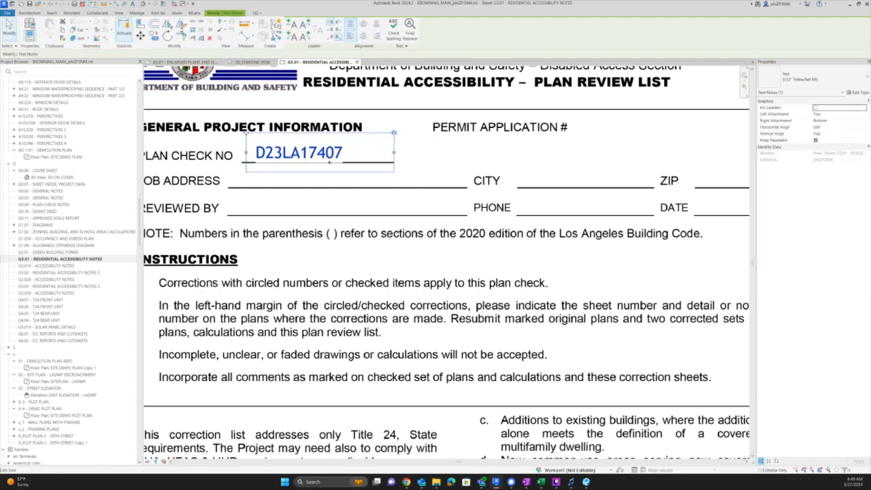
key(Up)
key(Up)
key(Right)
key(Right)
key(Down)
key(Right)
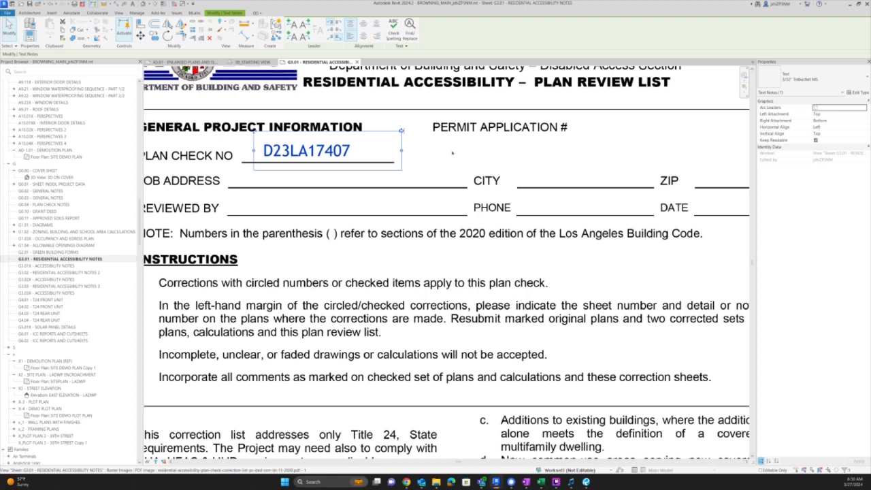
click(341, 175)
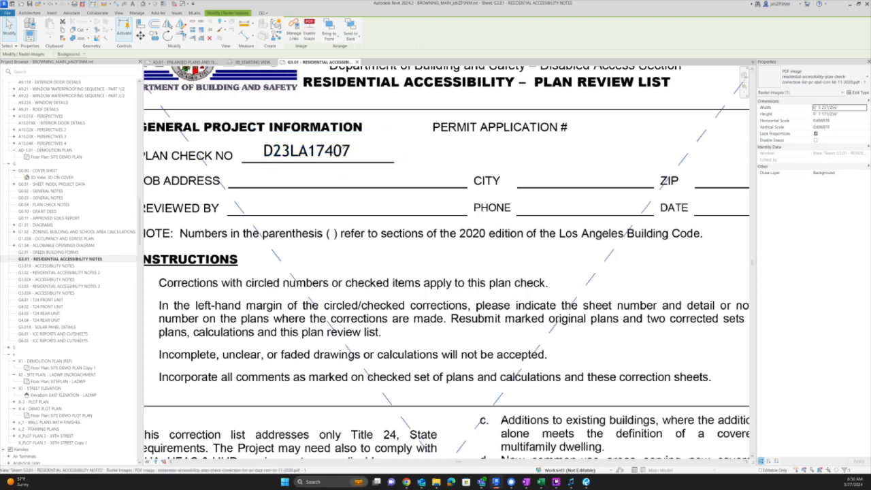
click(346, 153)
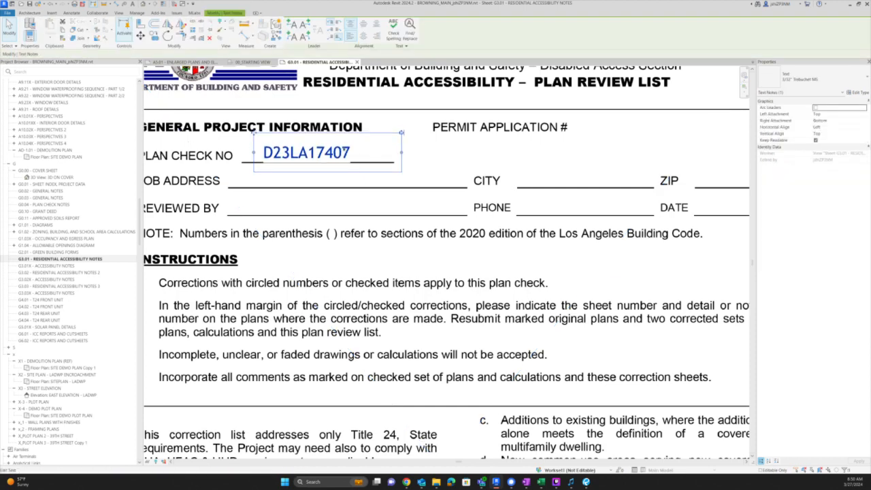
key(Up)
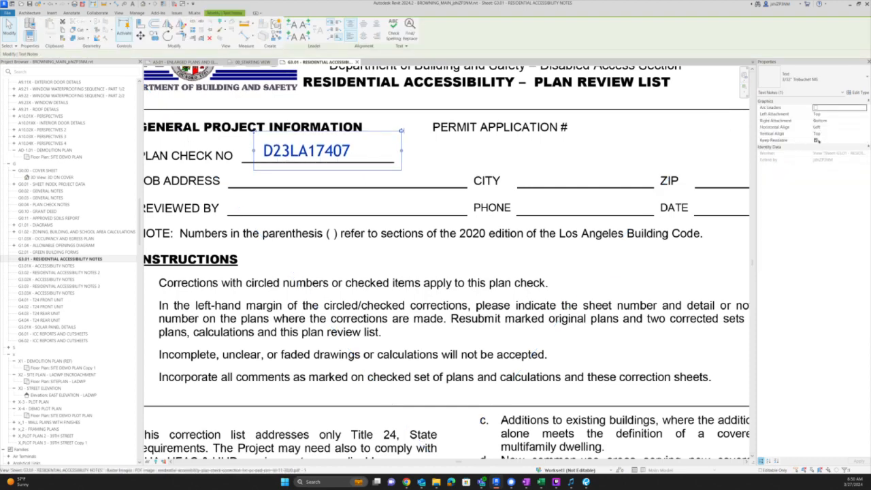
click(818, 140)
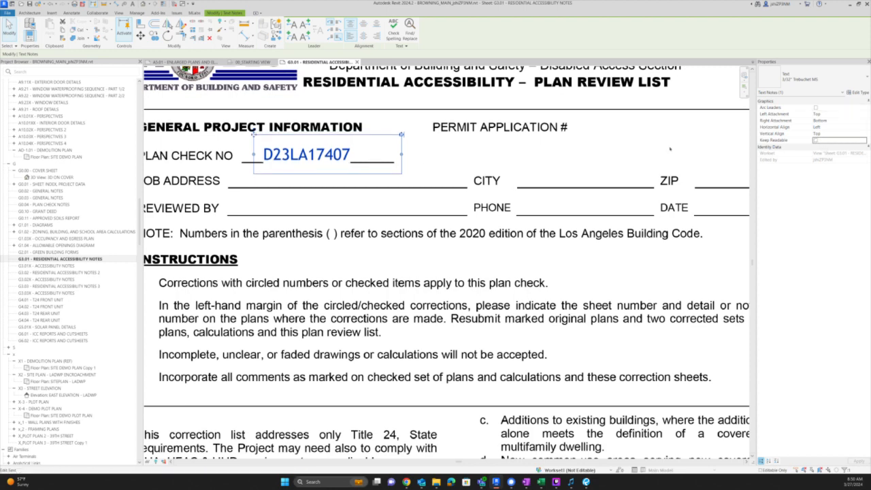
click(817, 140)
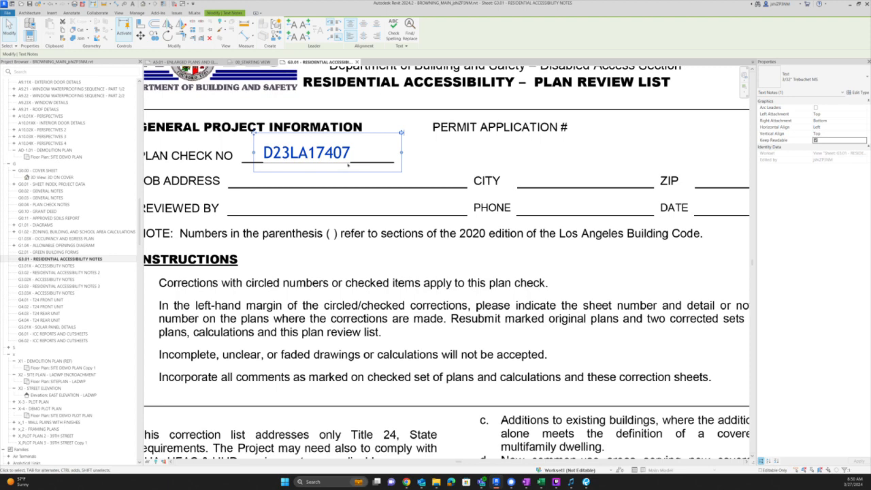
key(Up)
- Copy the plan check note down onto the JOB ADDRESS line
key(c)
key(o)
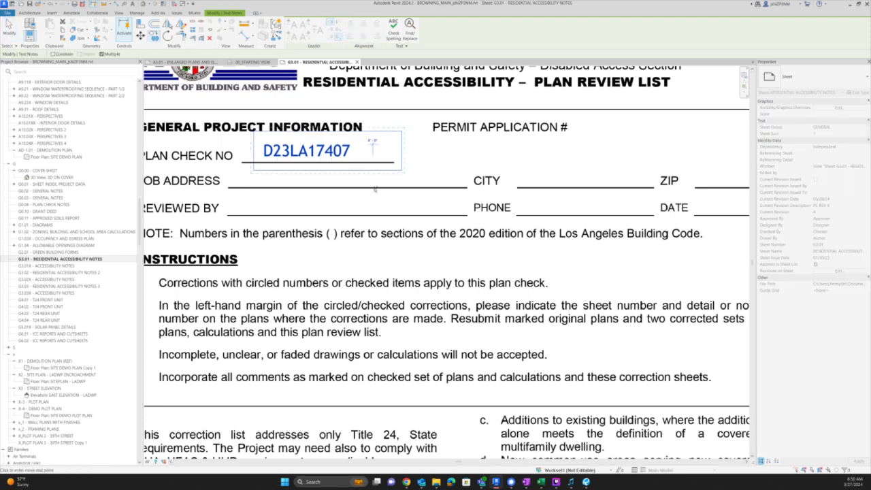
click(373, 164)
click(374, 194)
key(Escape)
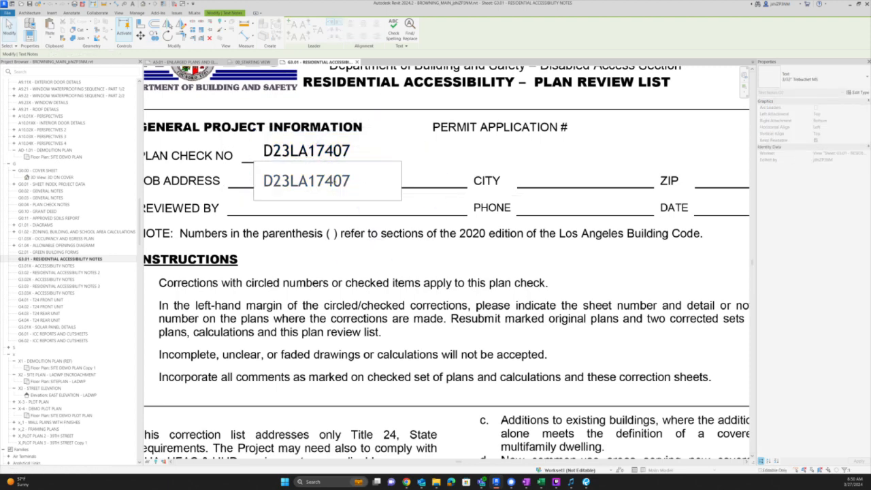
- Change the copied note's text to the job address and widen it to fit on one line
double_click(306, 180)
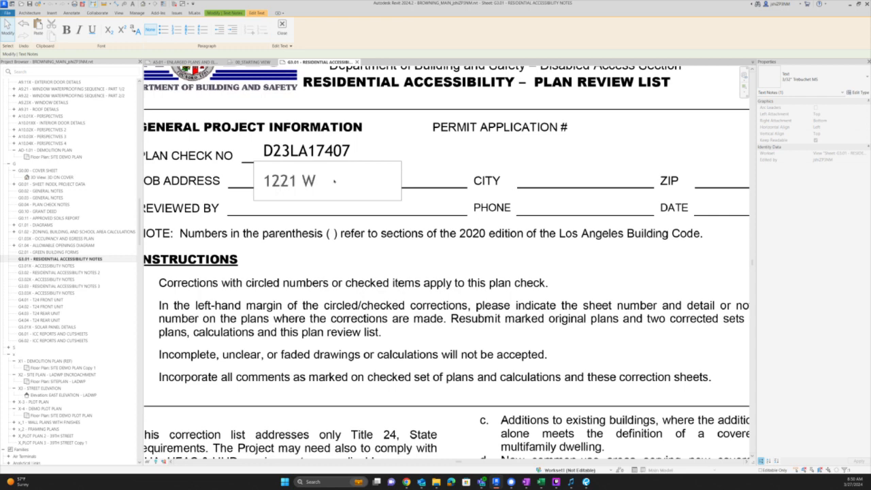
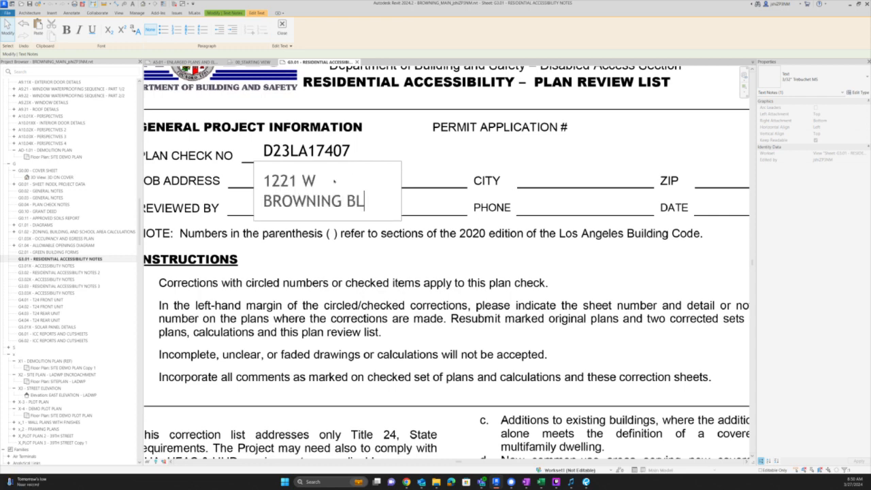
click(445, 148)
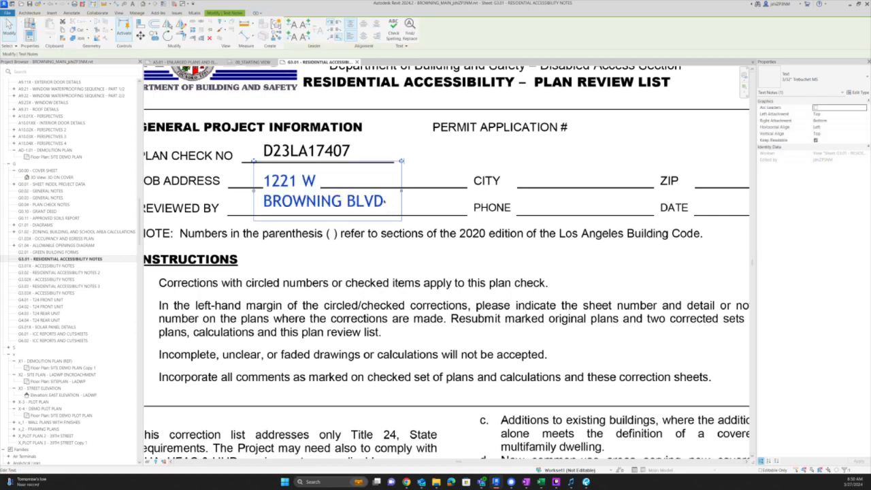
drag(404, 192, 456, 191)
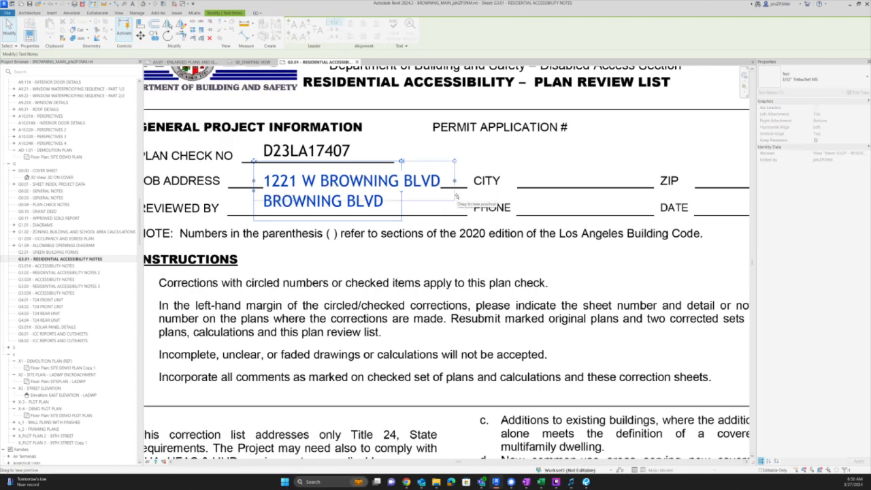
click(494, 165)
scroll(469, 166, down, 5)
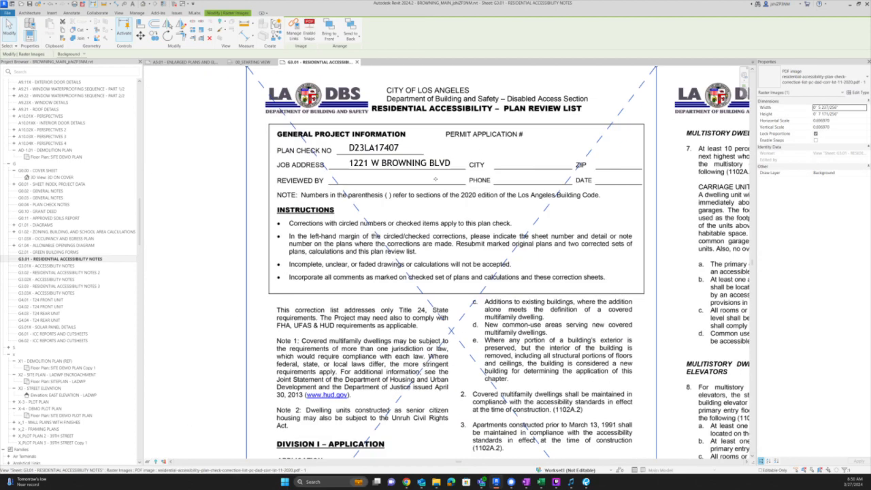
middle_drag(636, 296, 525, 294)
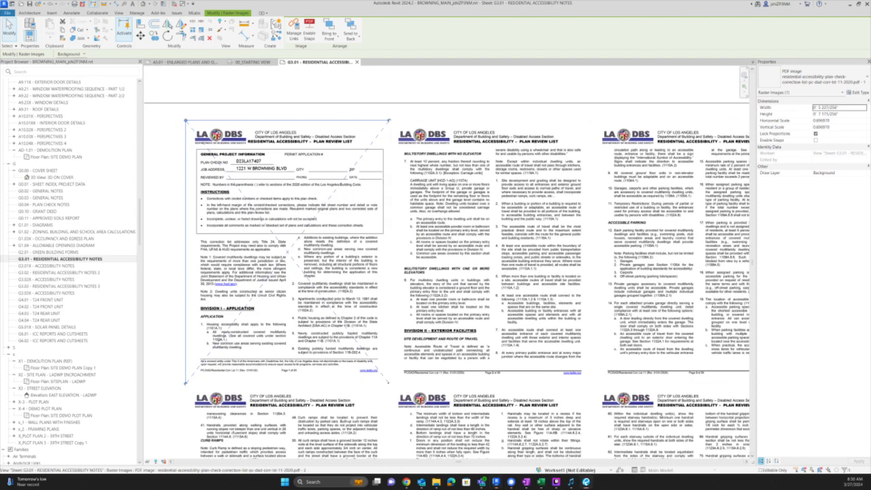
key(alt+Tab)
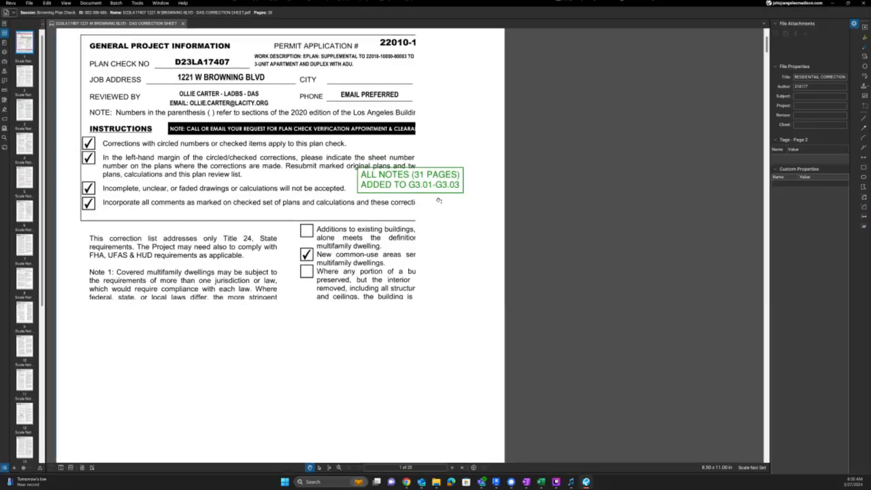
- Scroll the correction sheet from page 1 down to page 2's A1.01-tagged route-of-travel note
drag(179, 403, 294, 263)
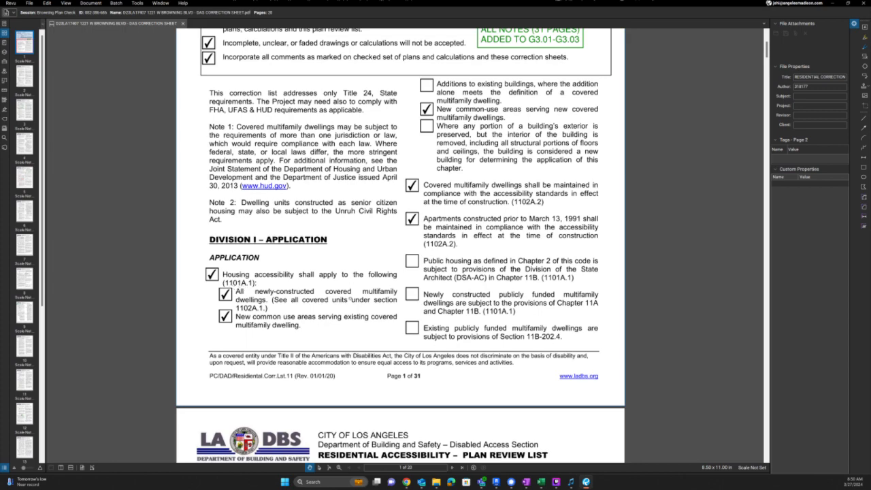
scroll(320, 366, up, 5)
scroll(320, 366, down, 3)
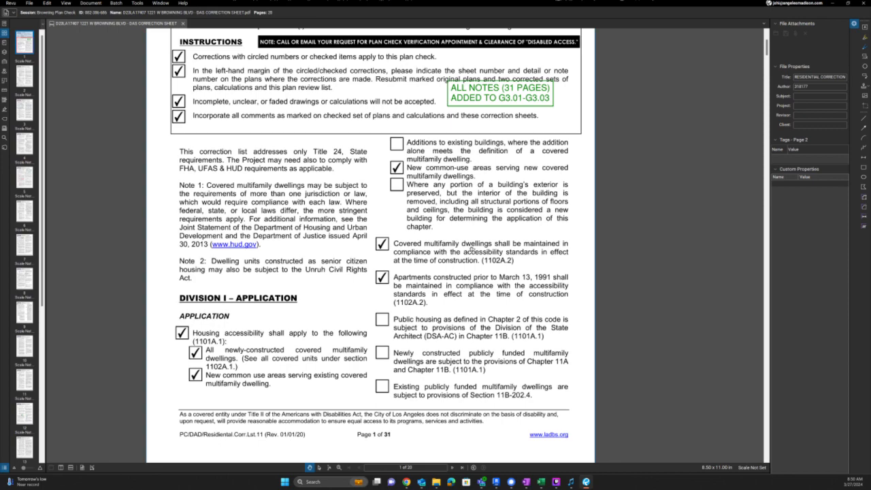
scroll(424, 280, down, 10)
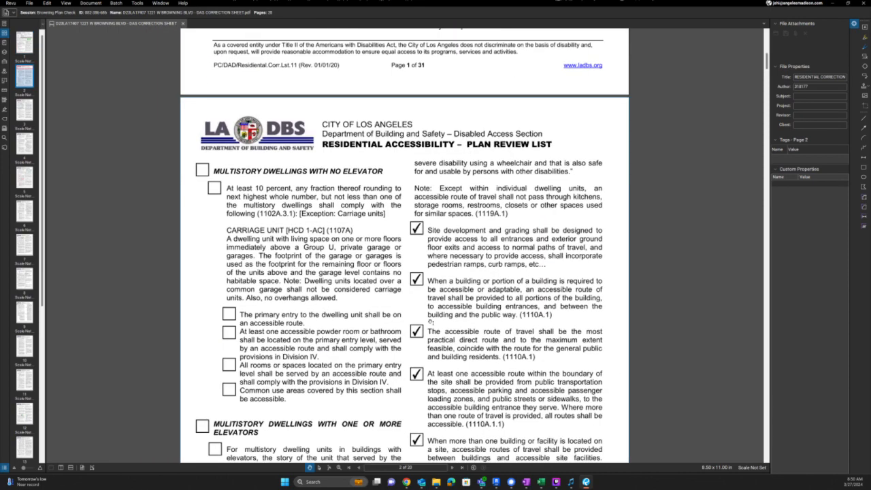
scroll(425, 232, down, 3)
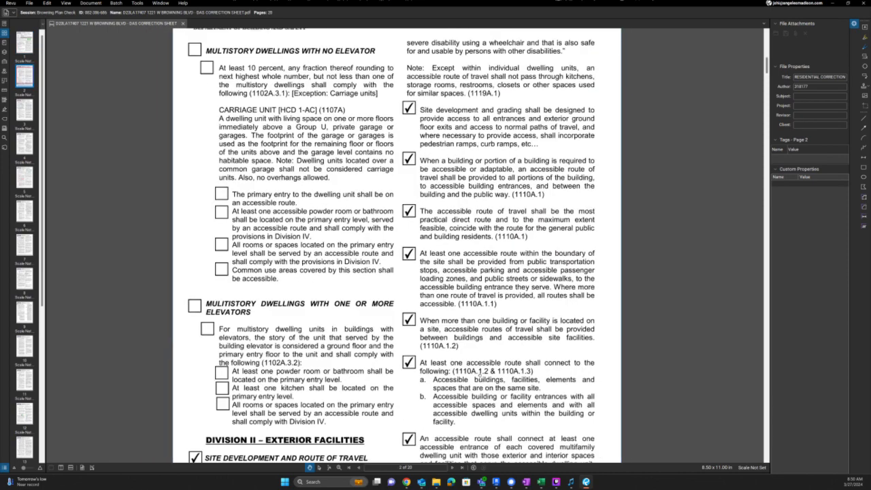
scroll(469, 286, down, 4)
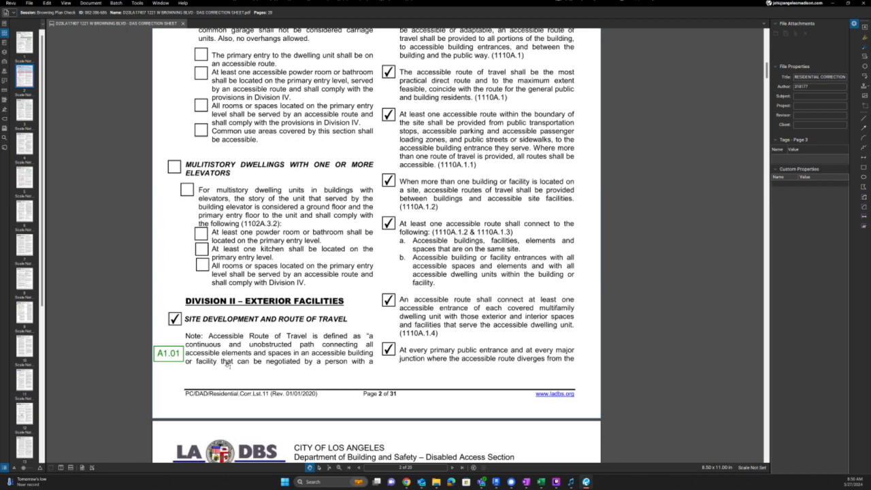
scroll(225, 356, up, 1)
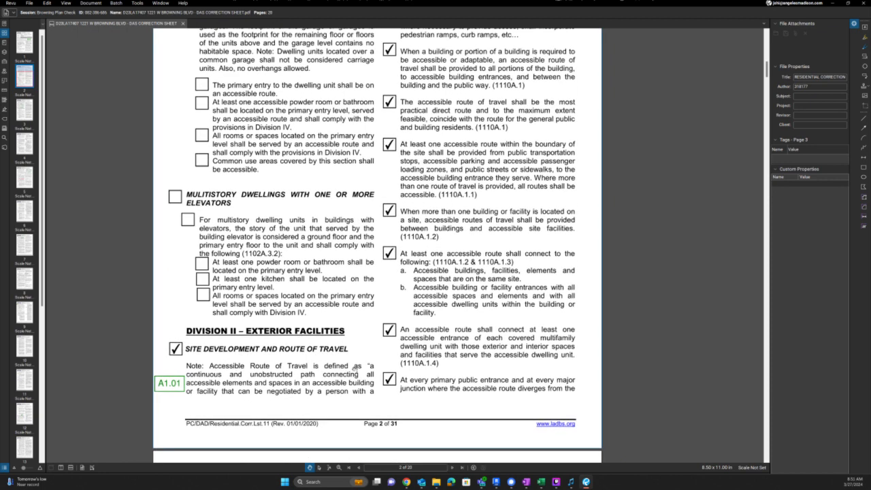
drag(519, 188, 492, 198)
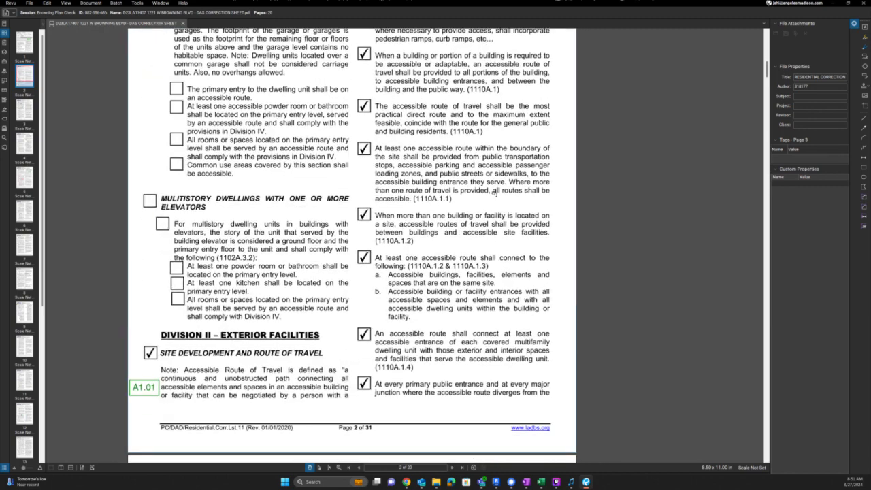
- Open the A1.01 - SITEPLAN sheet in Revit, zoom and pan around the lot, then return to Bluebeam
key(alt+Tab)
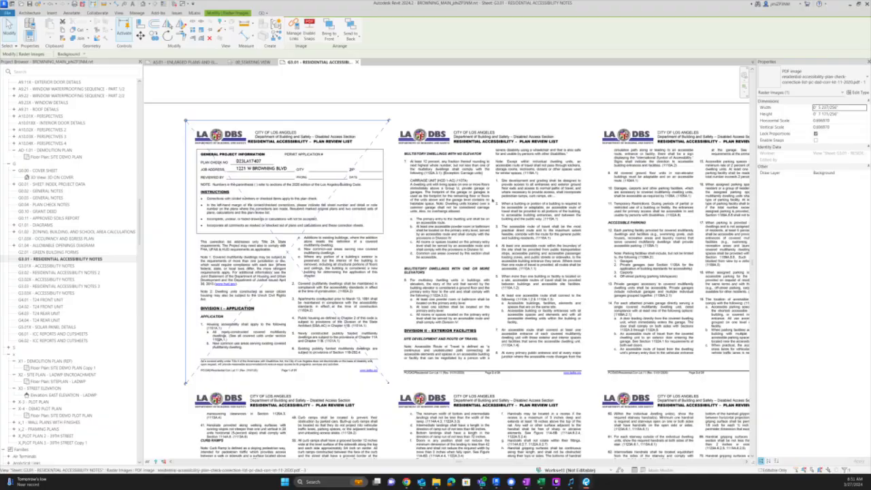
scroll(48, 194, up, 15)
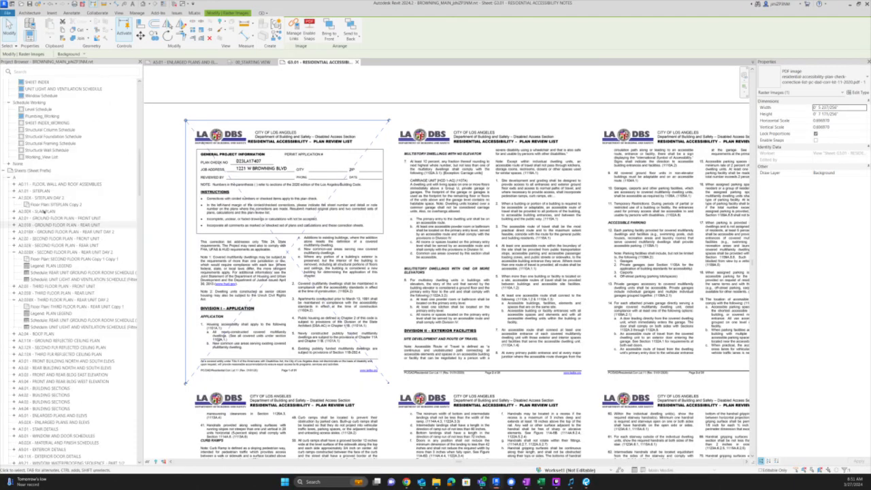
double_click(42, 191)
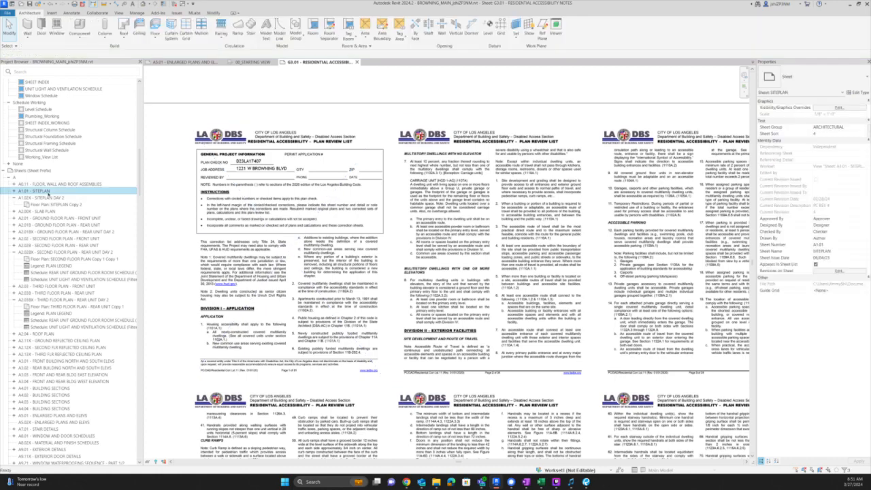
scroll(450, 307, up, 3)
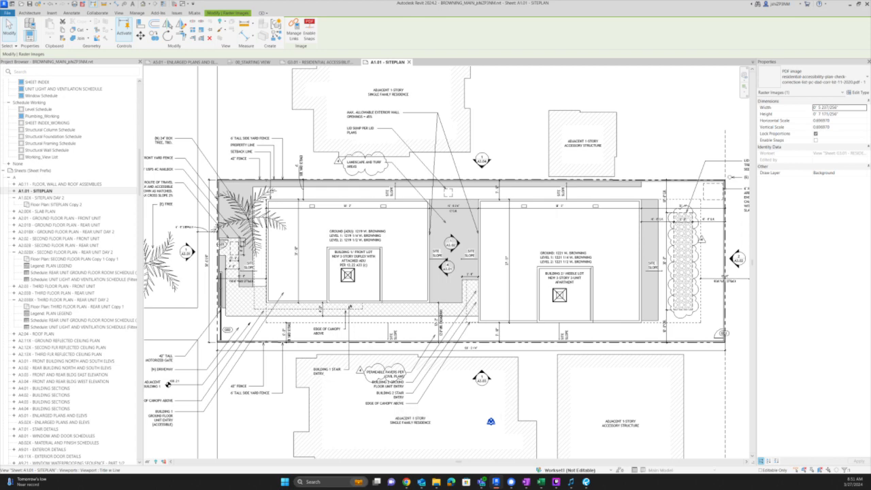
scroll(349, 304, up, 3)
scroll(351, 326, down, 5)
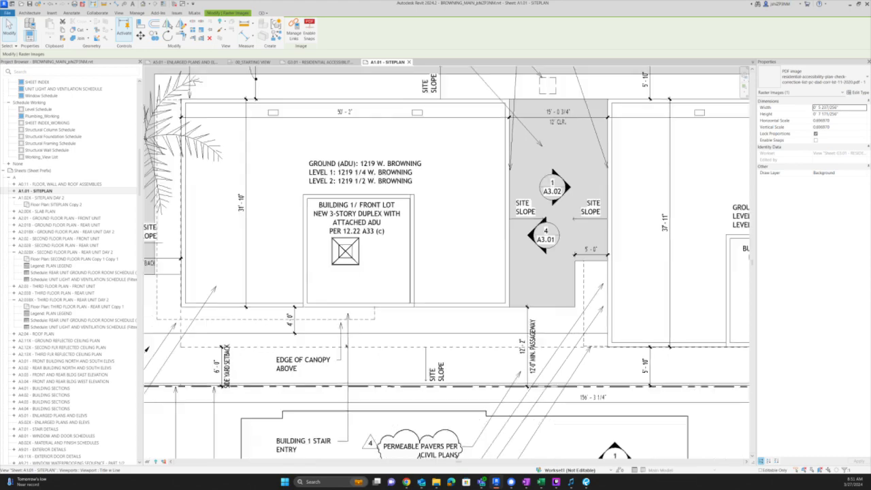
scroll(342, 347, down, 2)
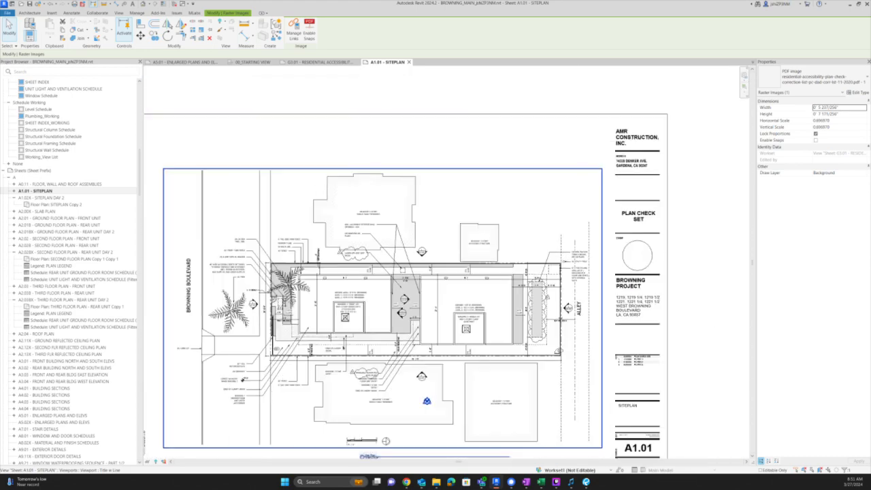
scroll(239, 292, up, 3)
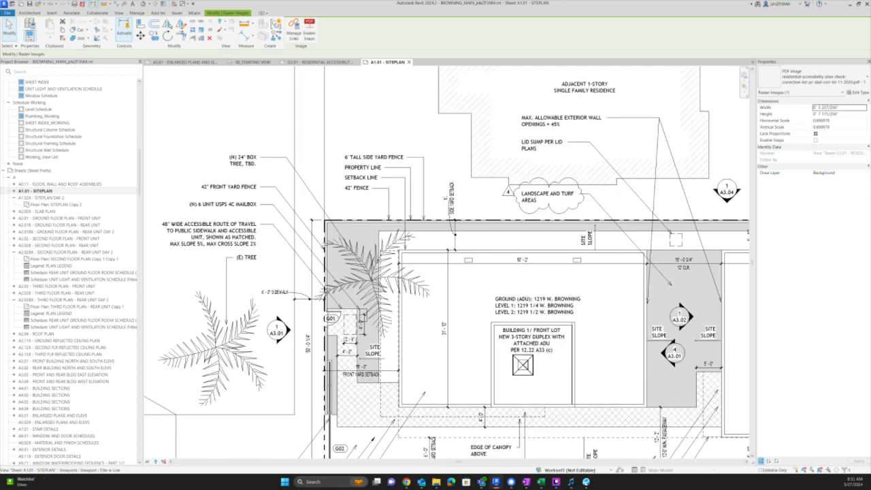
middle_drag(434, 358, 319, 232)
key(alt+Tab)
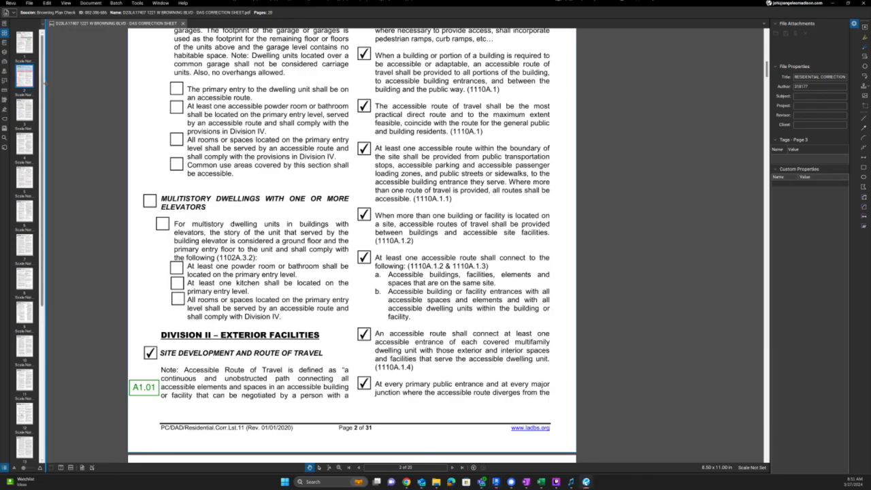
- Widen the thumbnails to three columns, check page 3, then scroll page 2 down to Division II
drag(44, 87, 83, 84)
click(66, 40)
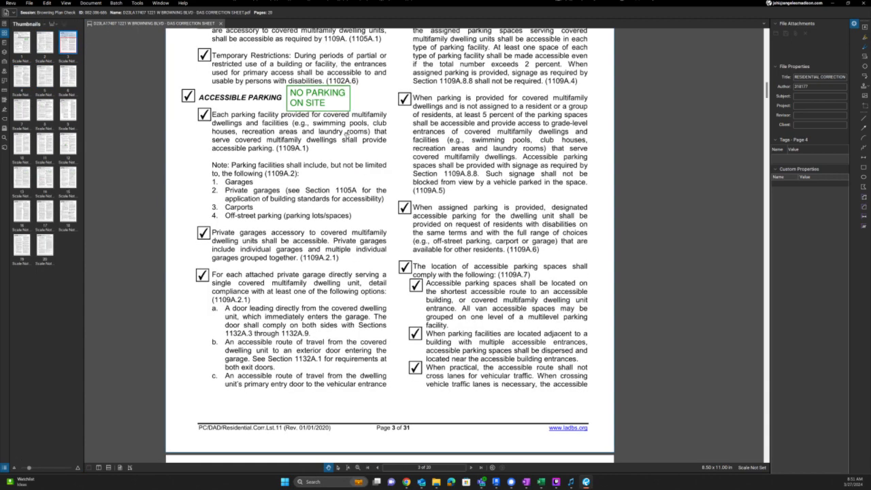
scroll(347, 135, up, 4)
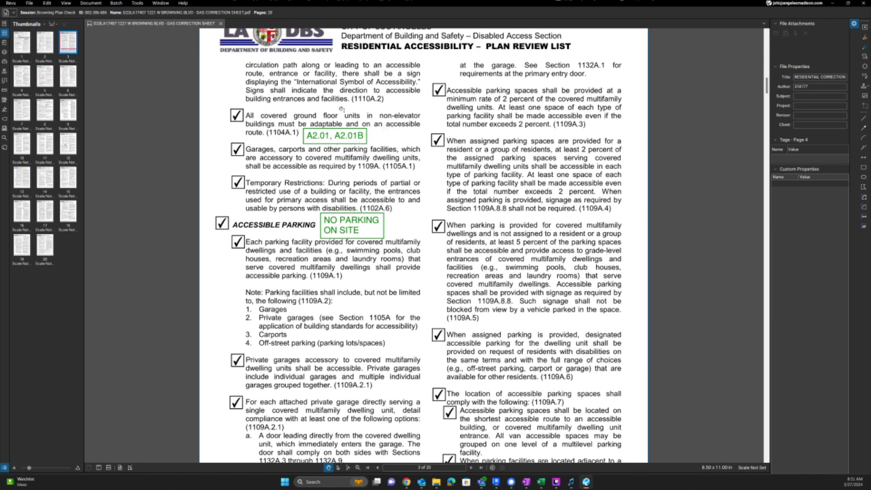
click(43, 49)
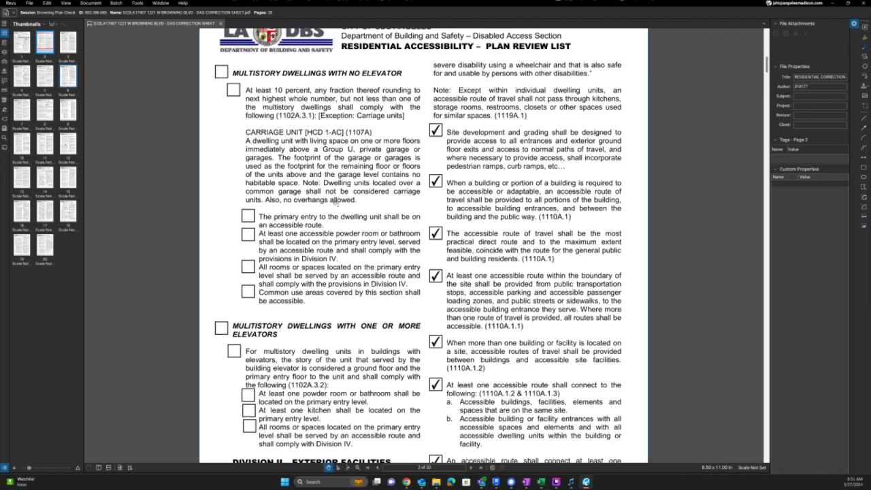
scroll(380, 225, down, 4)
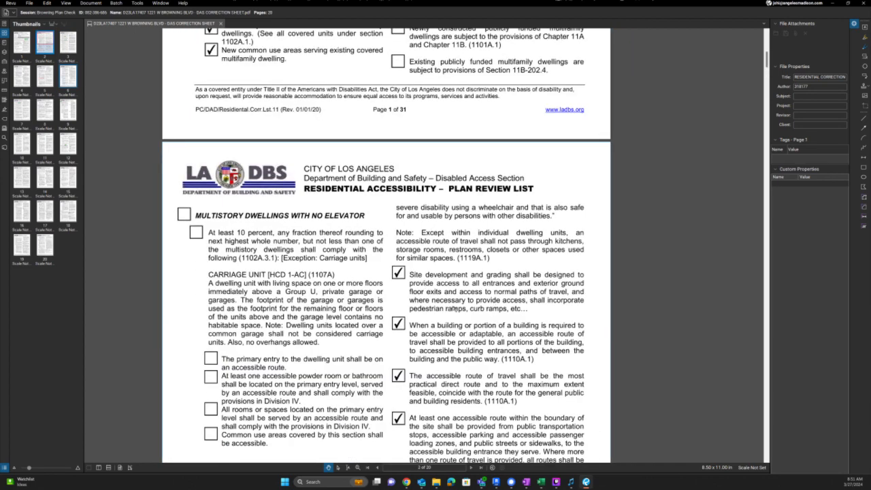
scroll(530, 301, down, 4)
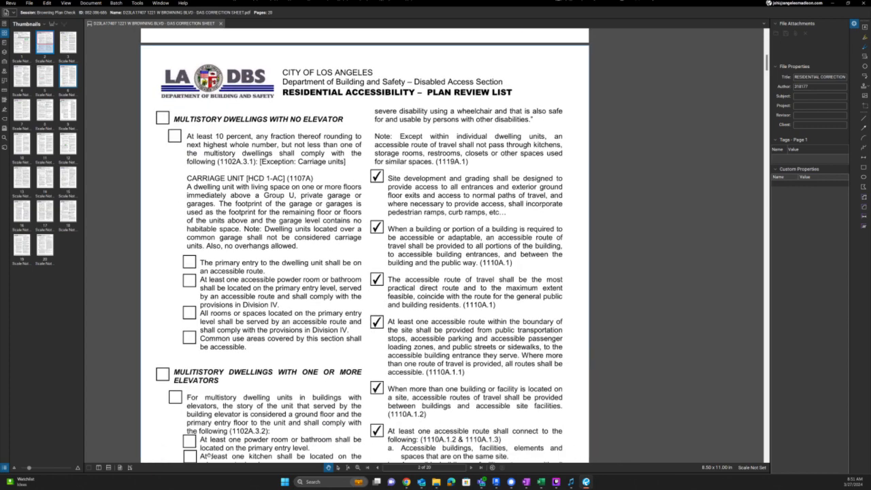
scroll(233, 376, down, 1)
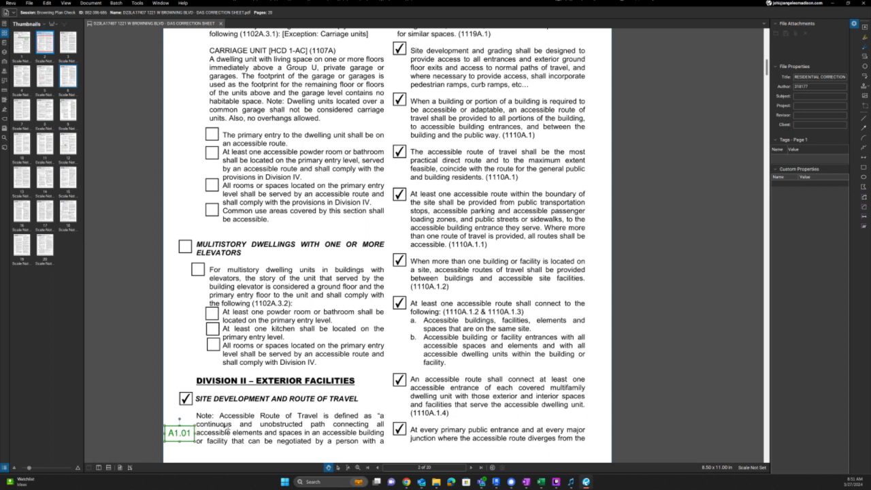
- Paste a copy of the A1.01 note and change its text to FLAT
click(552, 87)
key(ctrl+v)
drag(566, 86, 566, 88)
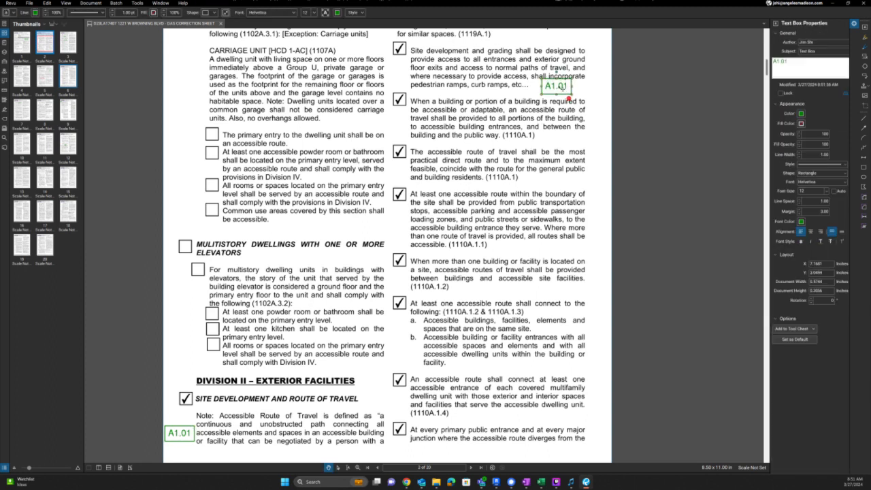
double_click(566, 88)
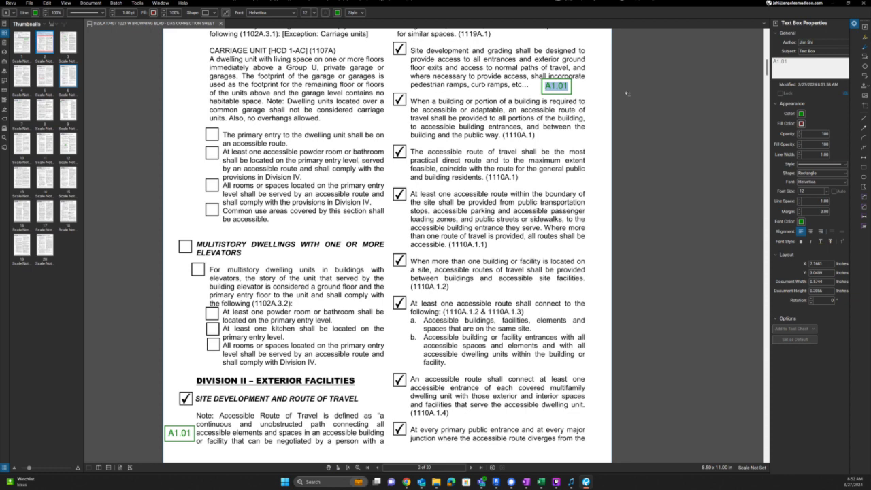
text(FLAT)
scroll(627, 94, up, 1)
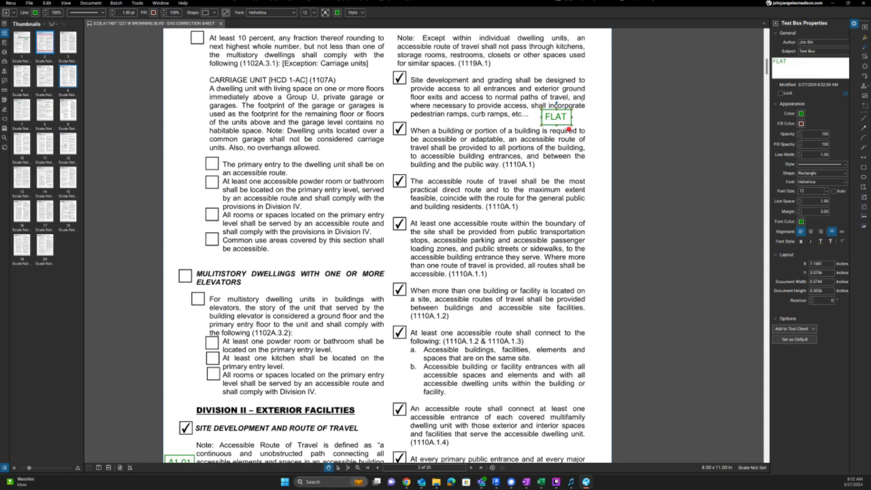
click(573, 116)
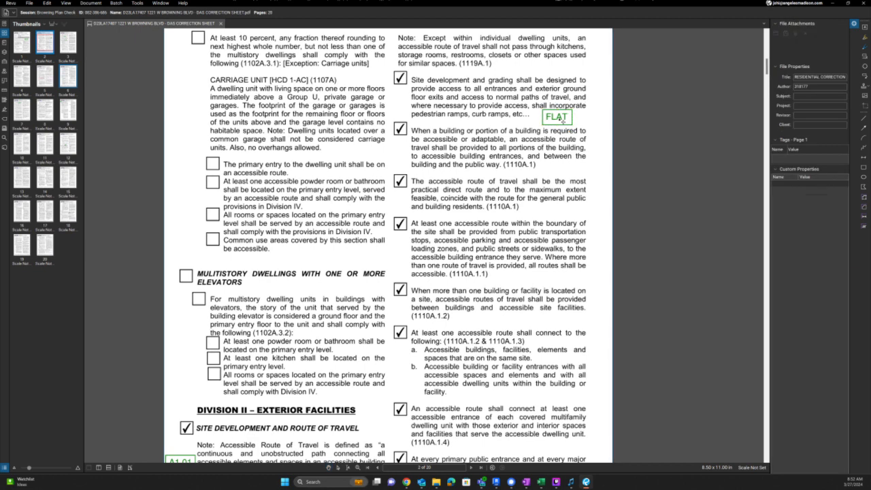
- Paste a widened copy of the FLAT note below it reading SHOWN ON A1.01
click(561, 121)
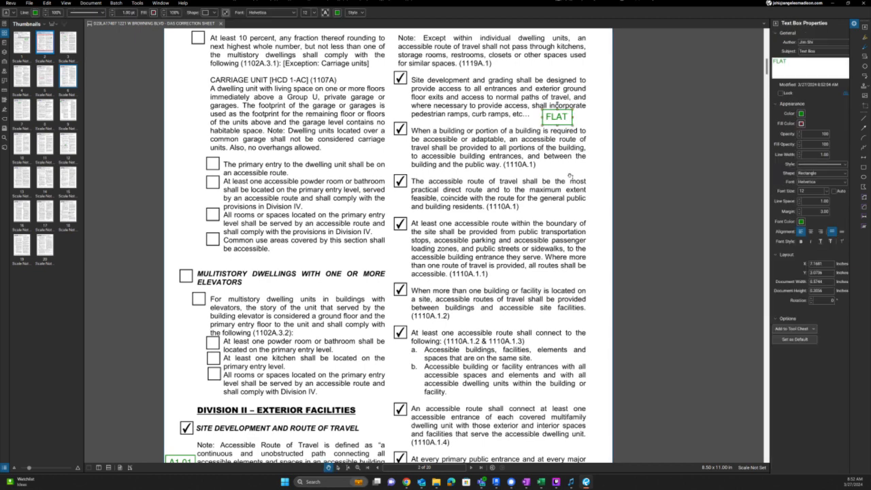
key(ctrl+v)
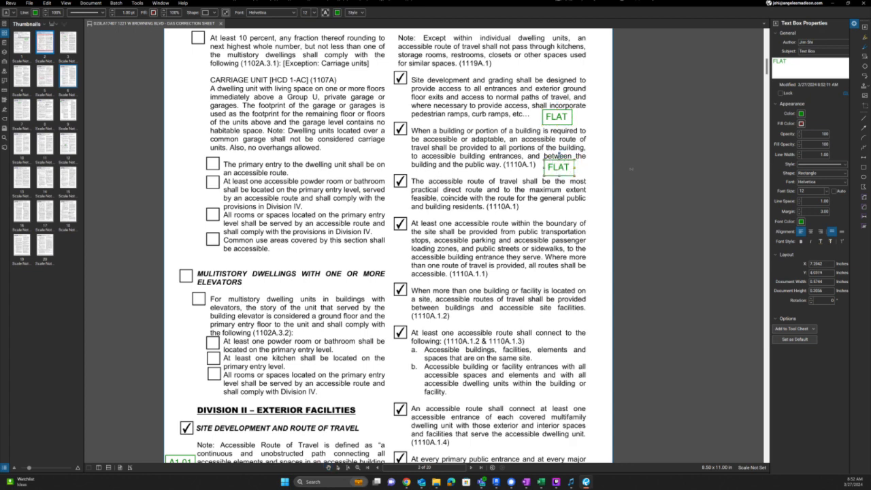
drag(575, 172, 617, 179)
double_click(569, 166)
text(sHOWN)
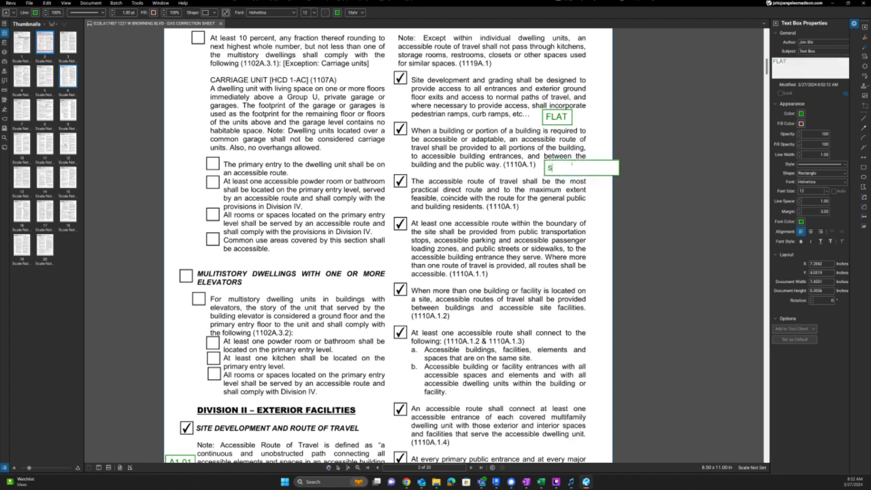
text( O)
key(BackSpace)
key(BackSpace)
key(BackSpace)
key(BackSpace)
key(BackSpace)
key(BackSpace)
key(BackSpace)
text(SHOWN ON A1.01)
scroll(673, 192, up, 1)
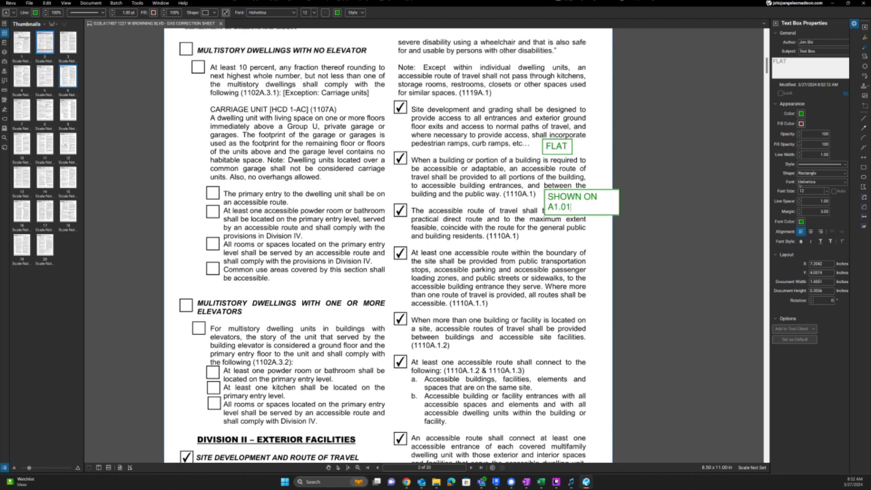
- Set the SHOWN ON A1.01 note to font size 8 and tuck it beside the 1110A.1 item
click(813, 191)
click(604, 145)
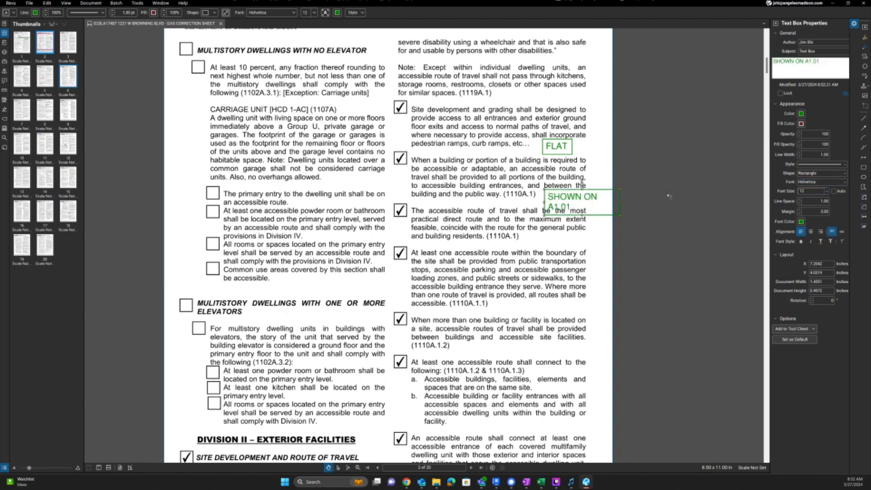
text(8)
key(Return)
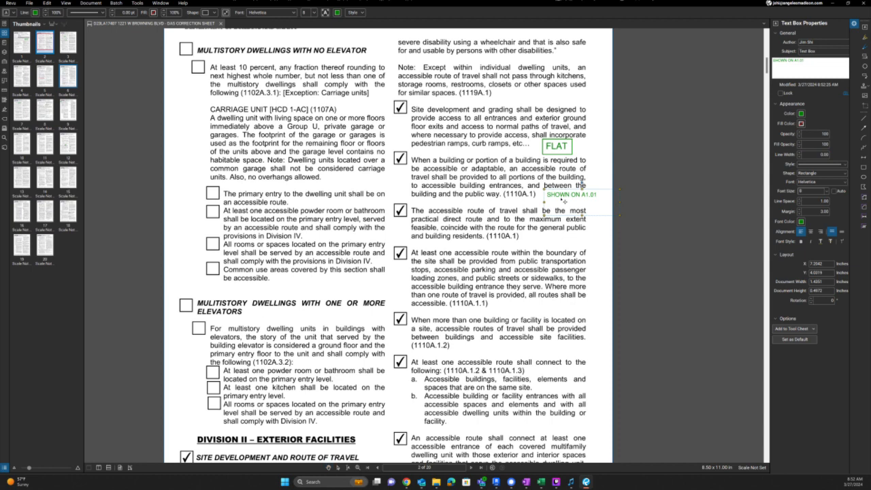
drag(563, 201, 555, 203)
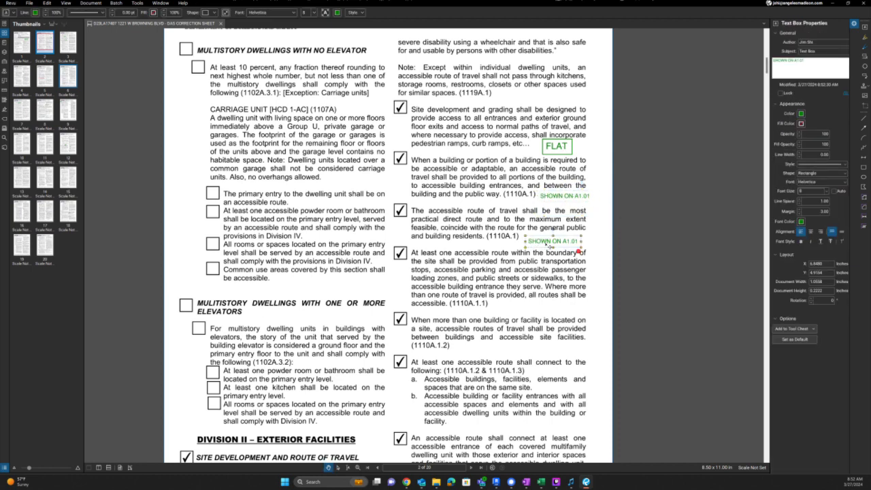
- Paste SHOWN ON A1.01 copies beside items 1110A.1, 1110A.1.1, 1110A.1.2 and 1110A.1.3
key(ctrl+v)
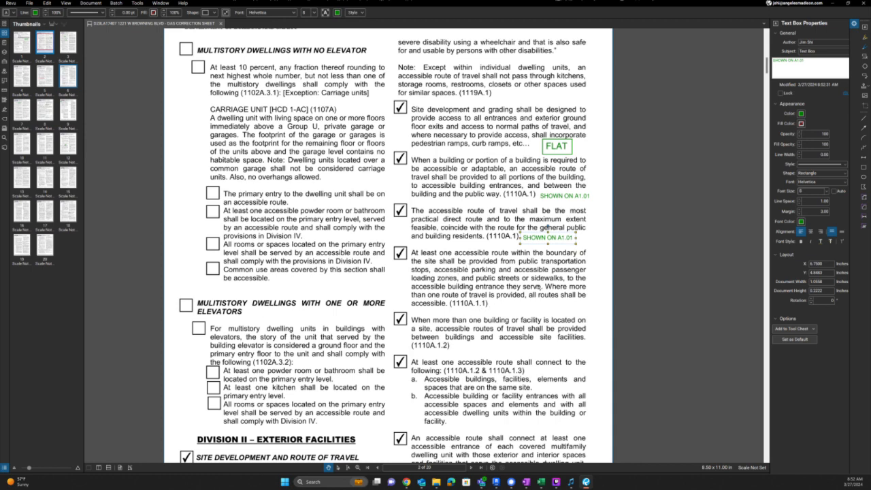
key(ctrl+v)
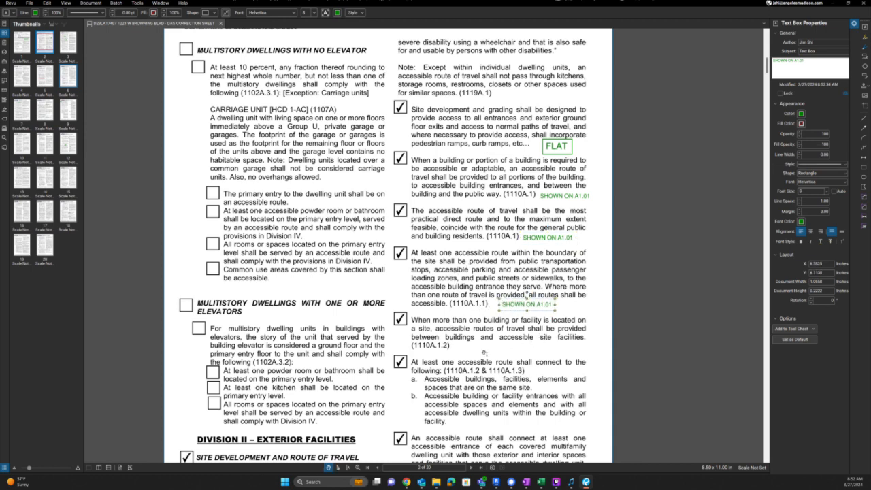
key(ctrl+v)
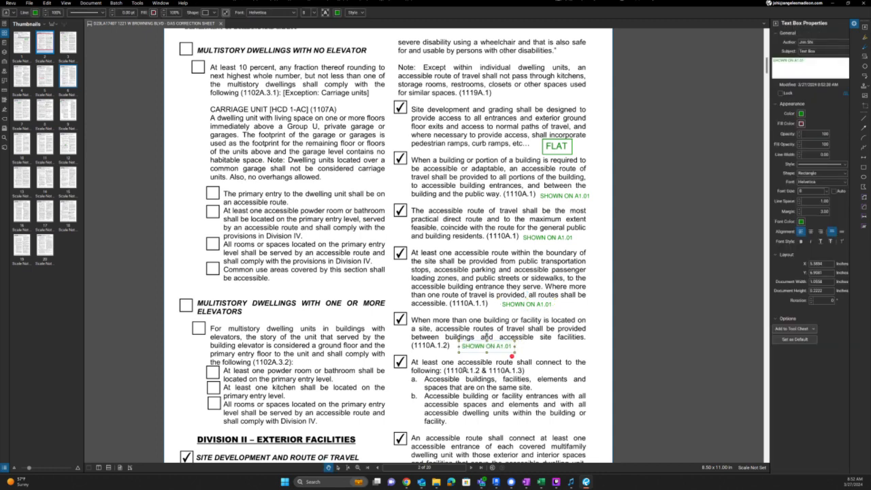
middle_drag(469, 376, 472, 309)
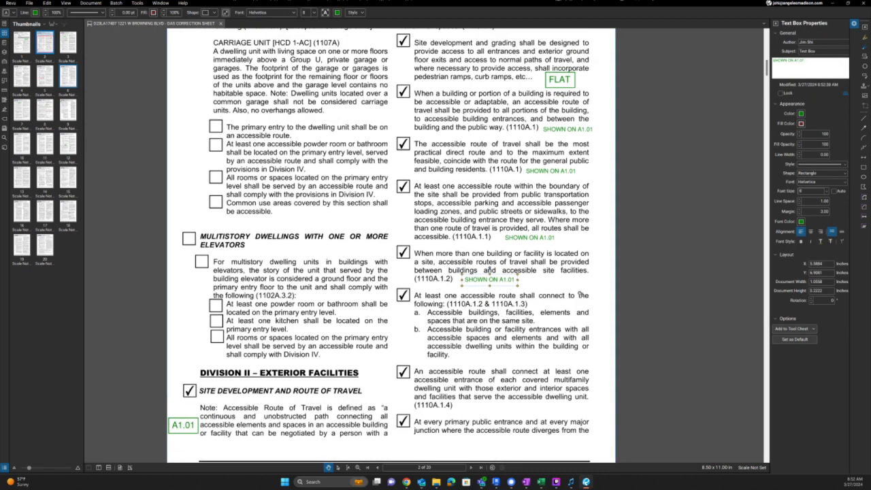
click(475, 361)
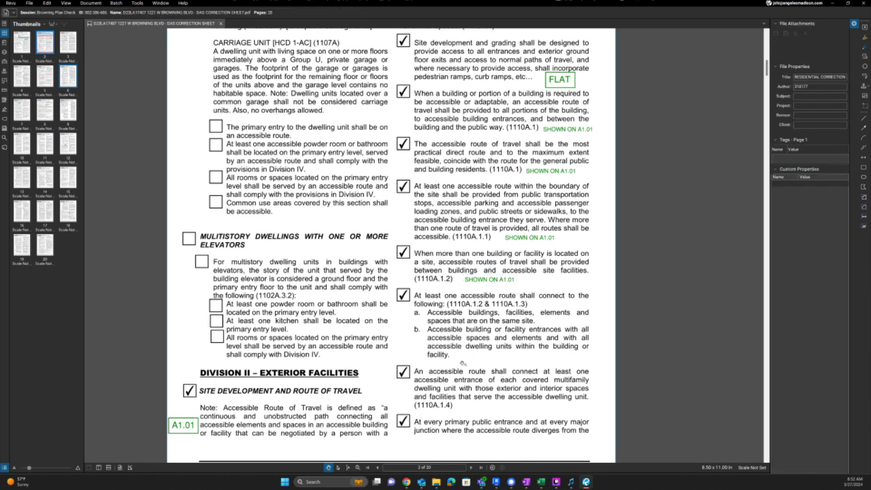
key(ctrl+v)
double_click(478, 358)
drag(469, 358, 701, 354)
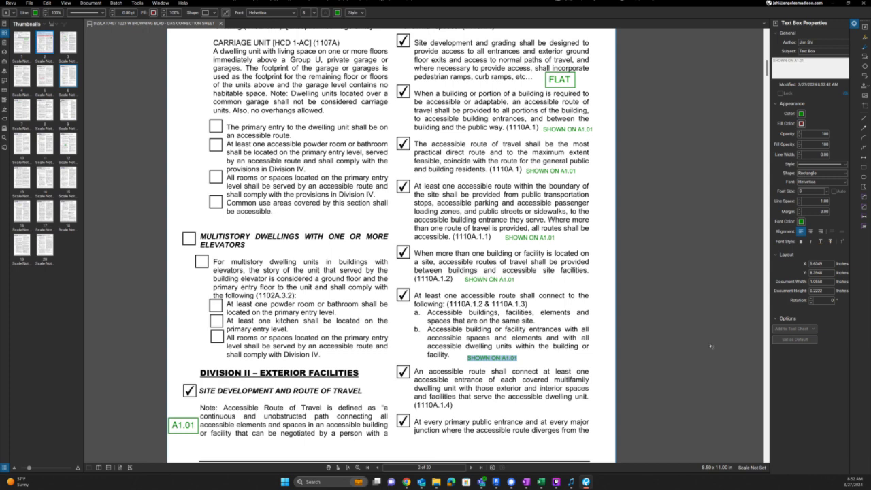
key(Escape)
drag(513, 359, 516, 355)
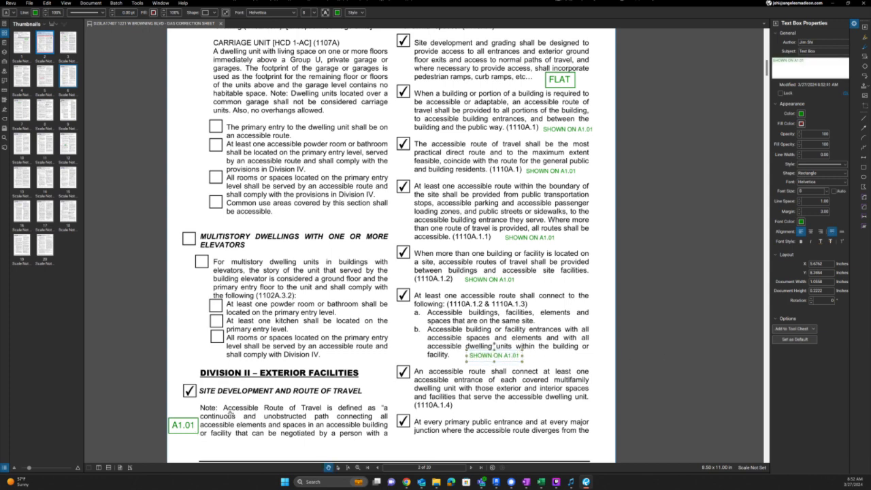
- Place a SHOWN ON A1.01 copy under the Site Development heading and delete the A1.01 box
click(507, 284)
key(ctrl+v)
drag(242, 399, 212, 410)
click(258, 405)
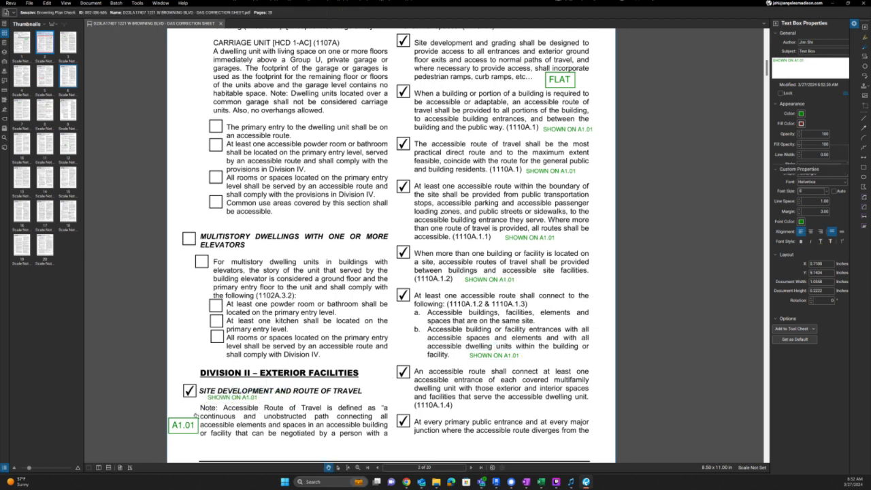
click(183, 426)
key(Delete)
scroll(480, 309, up, 1)
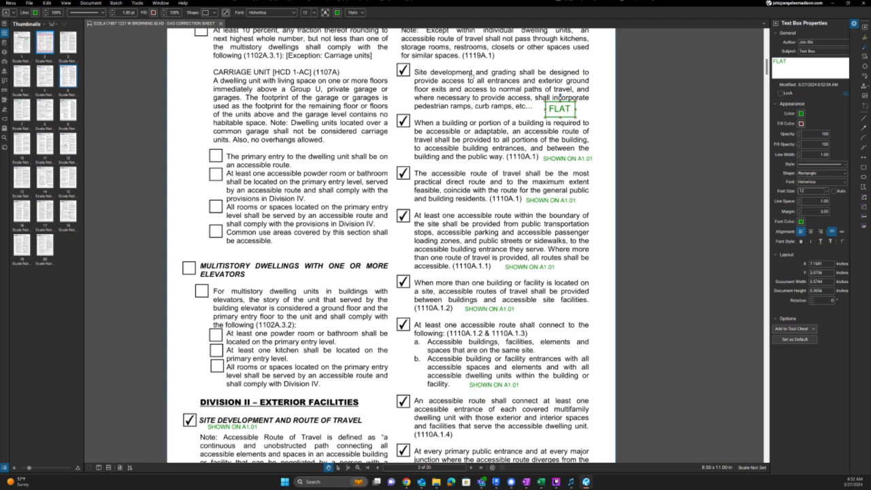
- Window-select and delete the FLAT and right-column SHOWN ON A1.01 notes, scroll to page 3, then switch to Revit
drag(469, 75, 674, 374)
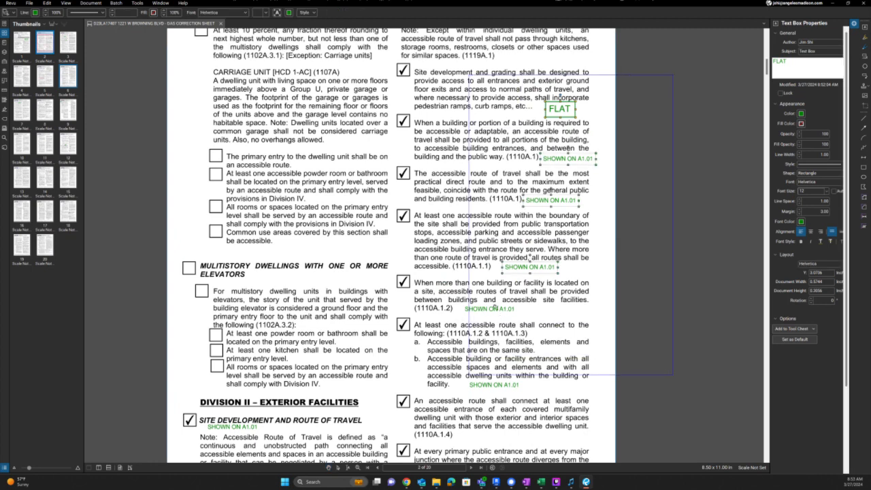
key(Delete)
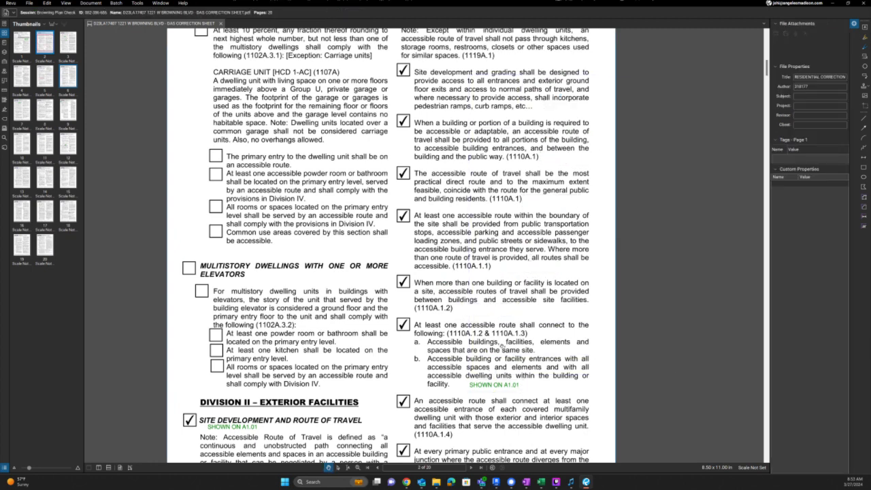
scroll(502, 348, down, 5)
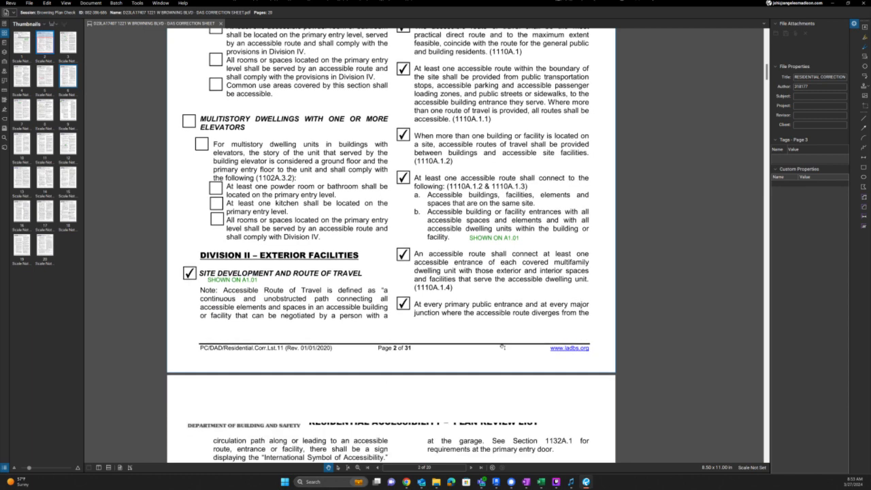
scroll(502, 347, down, 2)
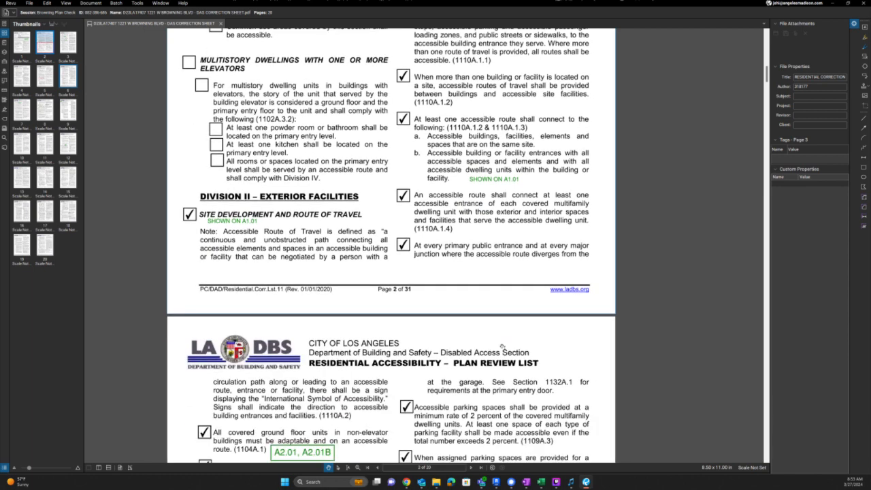
scroll(501, 347, down, 2)
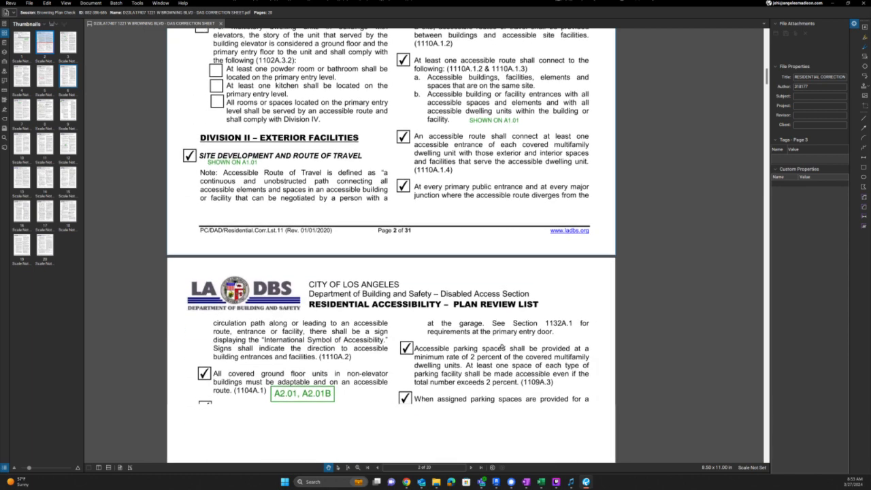
scroll(354, 396, down, 2)
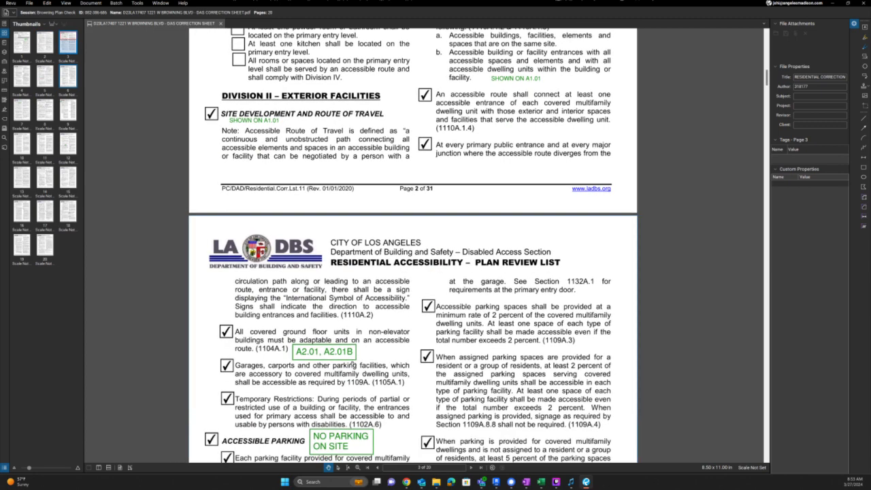
key(alt+Tab)
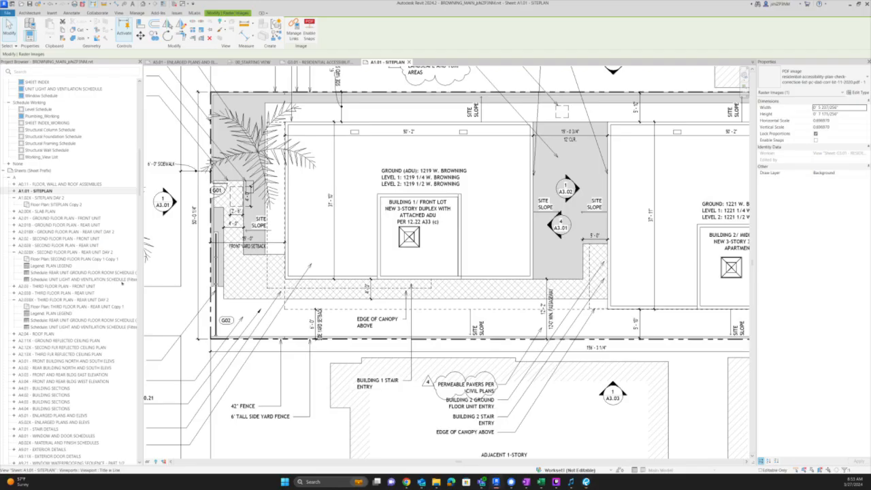
- Open the A2.01B rear-unit ground floor plan sheet from the sheet list
click(55, 218)
double_click(54, 219)
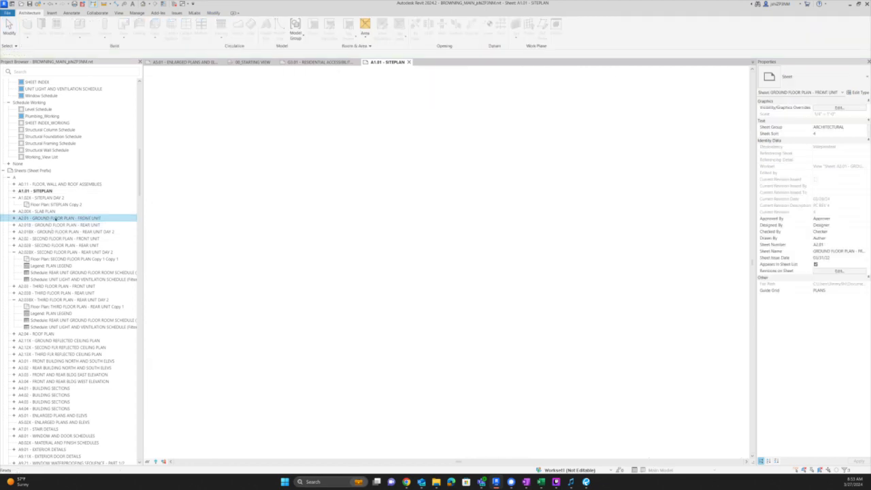
click(53, 225)
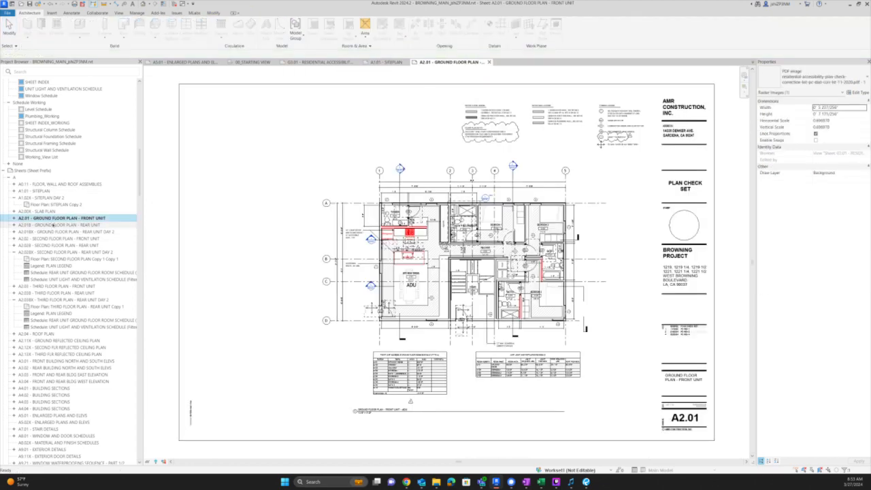
double_click(53, 226)
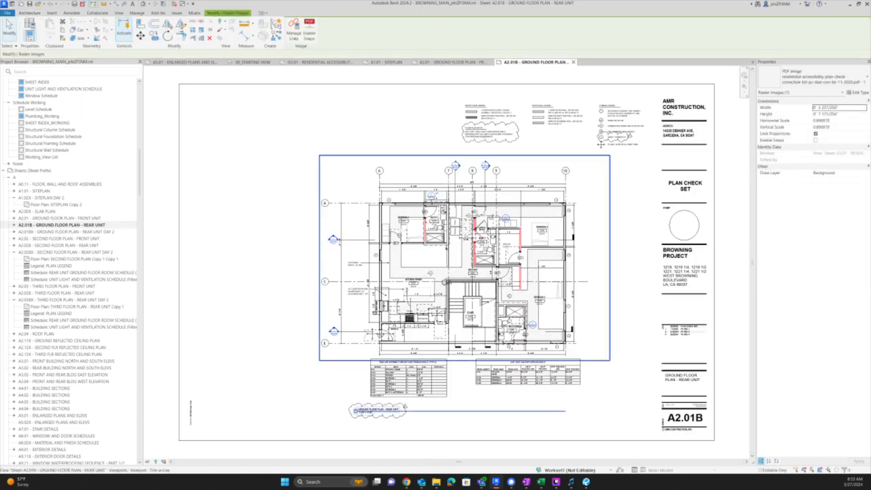
- Activate the plan viewport, select every element, and reset their graphic overrides with EOD
double_click(446, 243)
drag(330, 130, 654, 374)
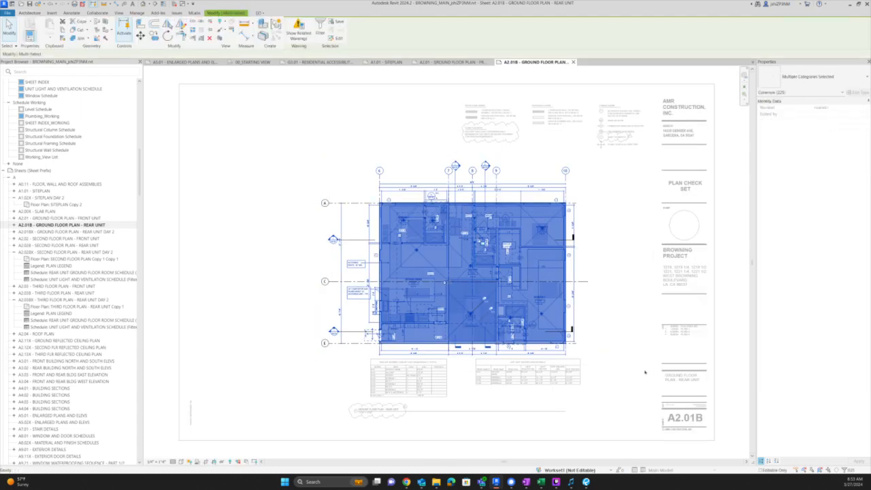
key(e)
key(o)
key(d)
click(396, 346)
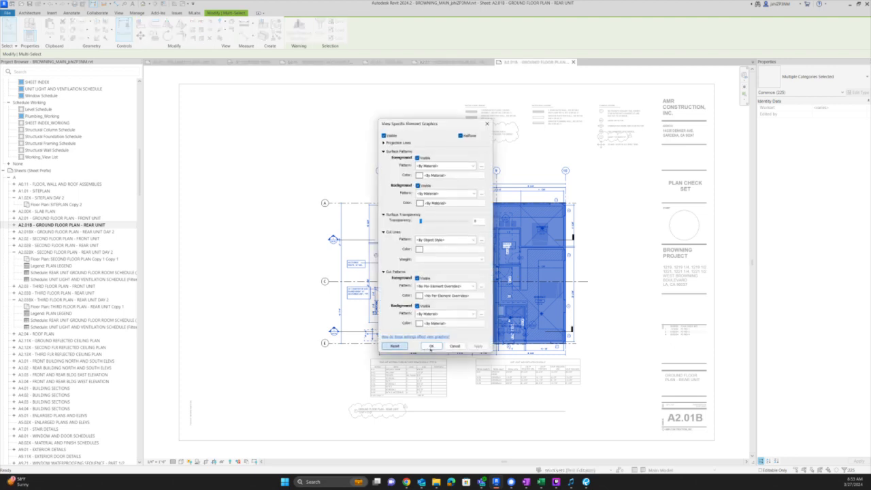
click(433, 346)
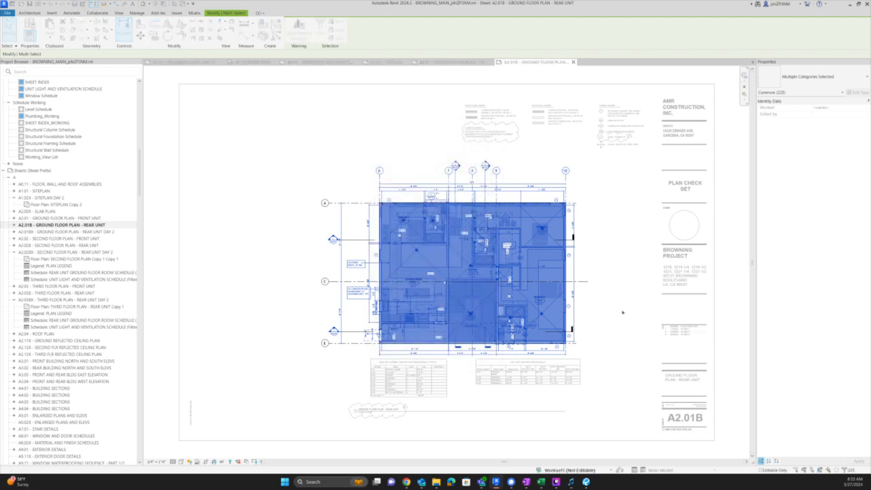
click(622, 313)
scroll(412, 341, up, 4)
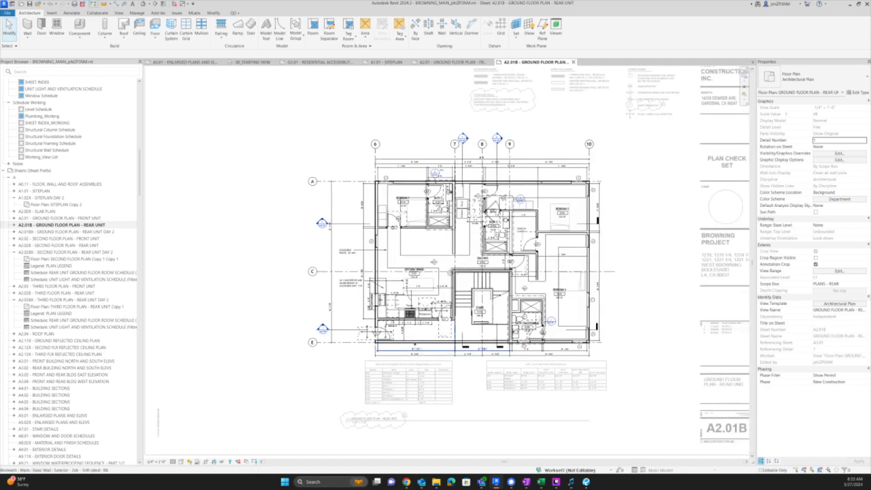
- Place a 4' - 0" aligned dimension from the wall face to the stair edge
scroll(405, 333, up, 1)
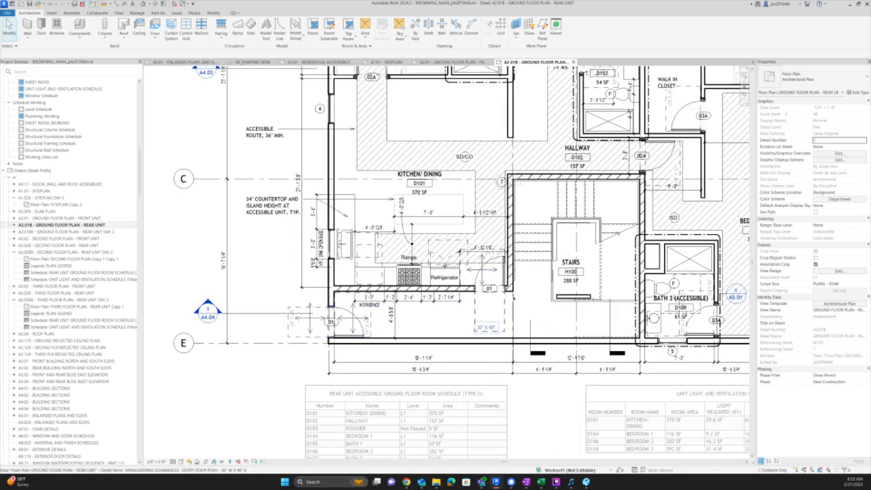
scroll(571, 216, up, 1)
scroll(565, 223, up, 2)
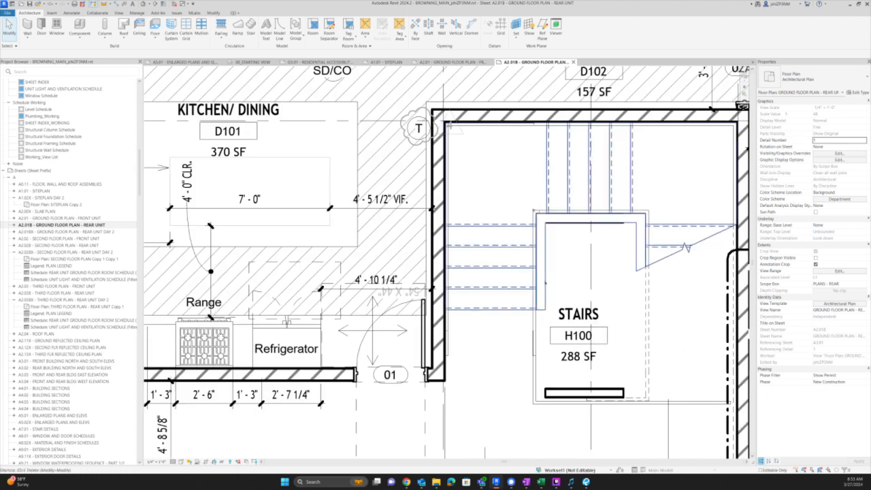
key(d)
key(i)
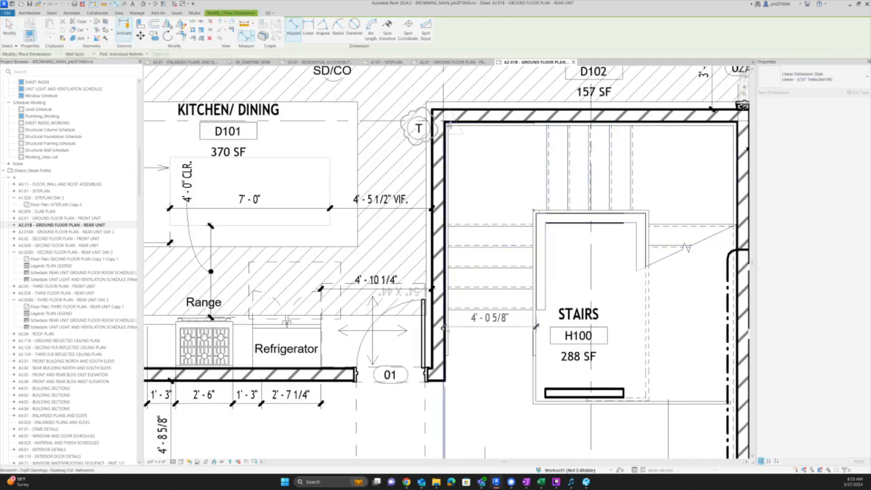
scroll(442, 326, up, 2)
click(445, 409)
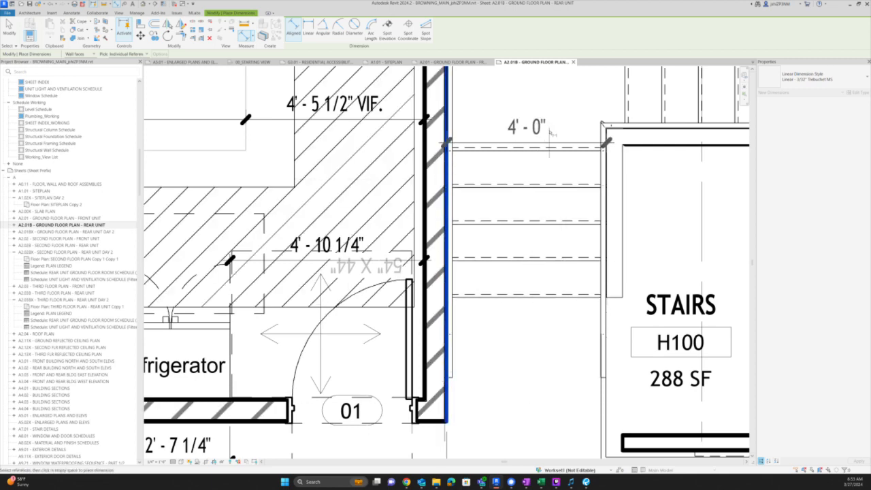
click(535, 357)
scroll(504, 354, down, 3)
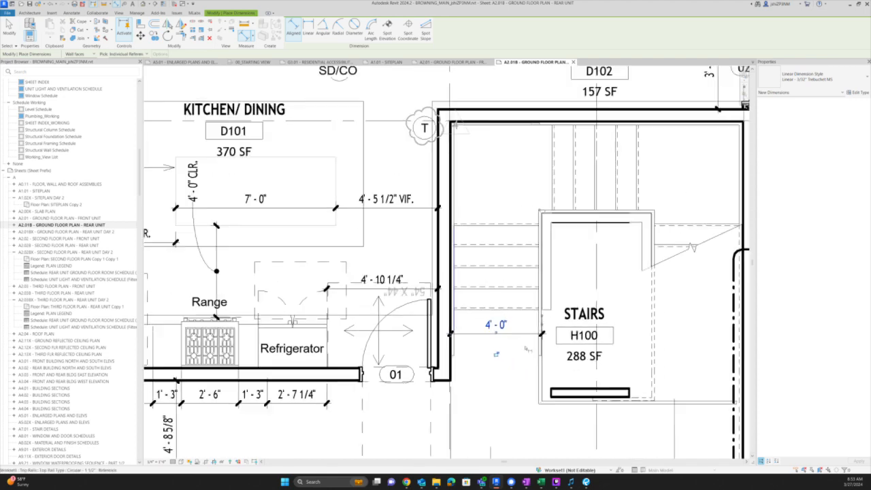
middle_drag(506, 282, 392, 200)
key(Escape)
key(Escape)
- Add a GUARDRAIL text note below the stairs with the TX tool
middle_drag(547, 331, 584, 325)
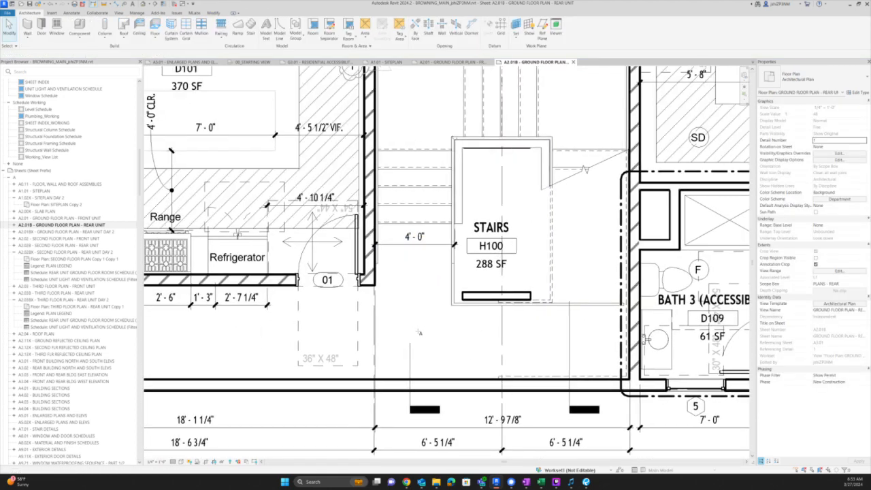
key(t)
key(x)
drag(411, 329, 471, 341)
text(GU)
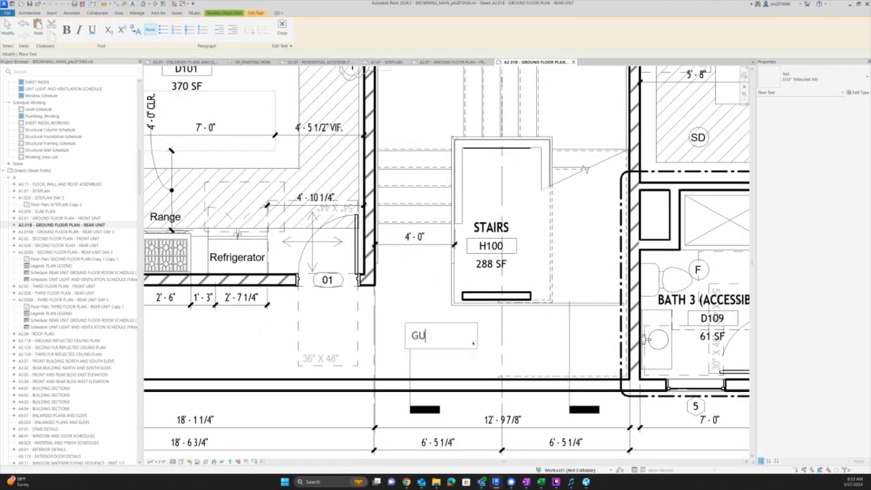
text(ARDRAI)
click(503, 305)
scroll(503, 306, down, 7)
key(Escape)
key(Escape)
scroll(486, 311, up, 5)
- Shift the GUARDRAIL note right and pull its leader arrow up to the stair edge
click(477, 316)
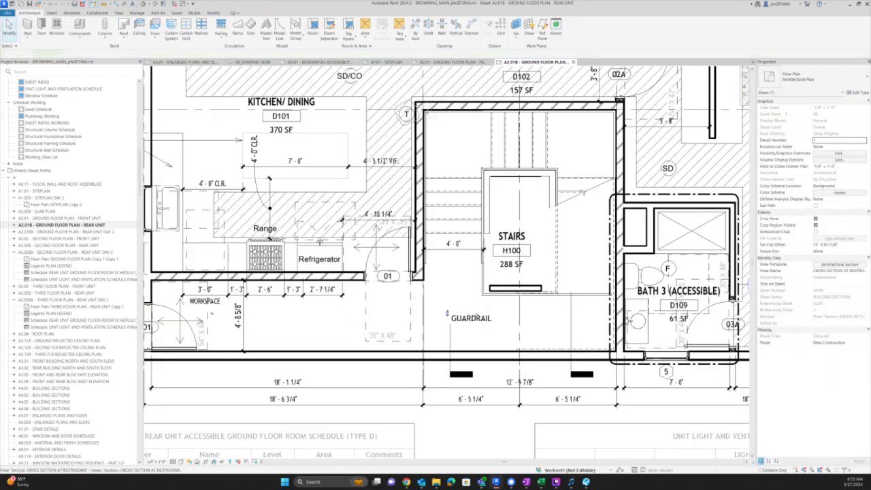
click(457, 314)
drag(455, 311, 512, 320)
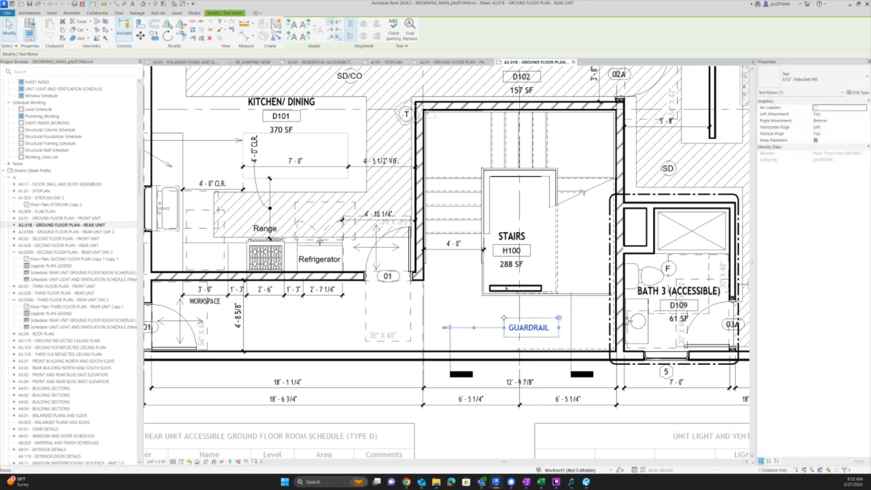
scroll(458, 314, up, 3)
drag(437, 335, 506, 287)
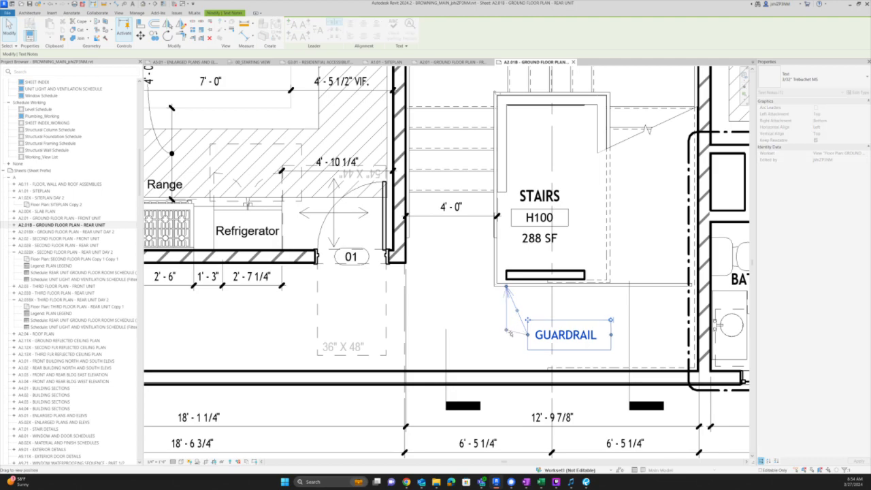
key(Escape)
scroll(503, 332, down, 6)
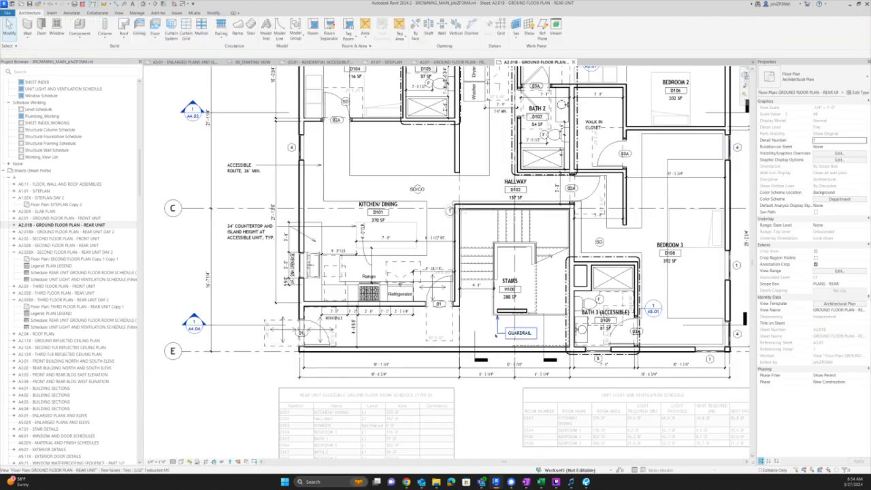
- Switch to the A2.01 front-unit sheet and activate its plan viewport
double_click(498, 409)
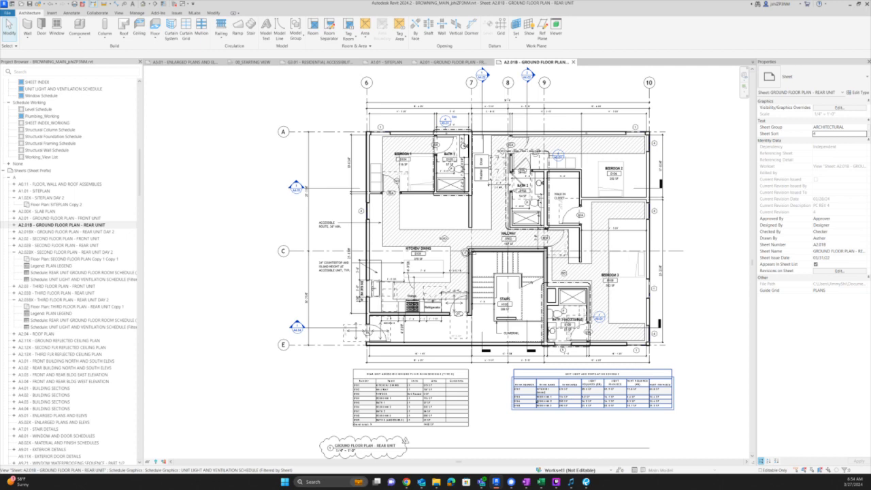
click(467, 62)
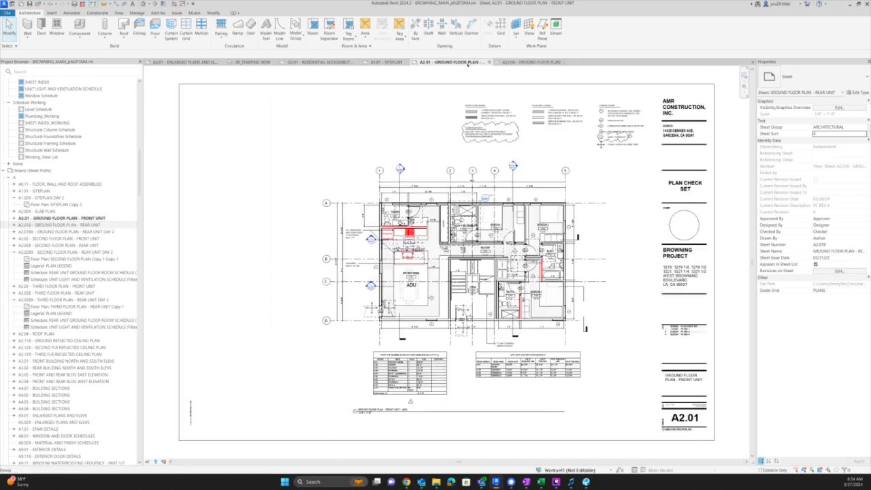
double_click(368, 190)
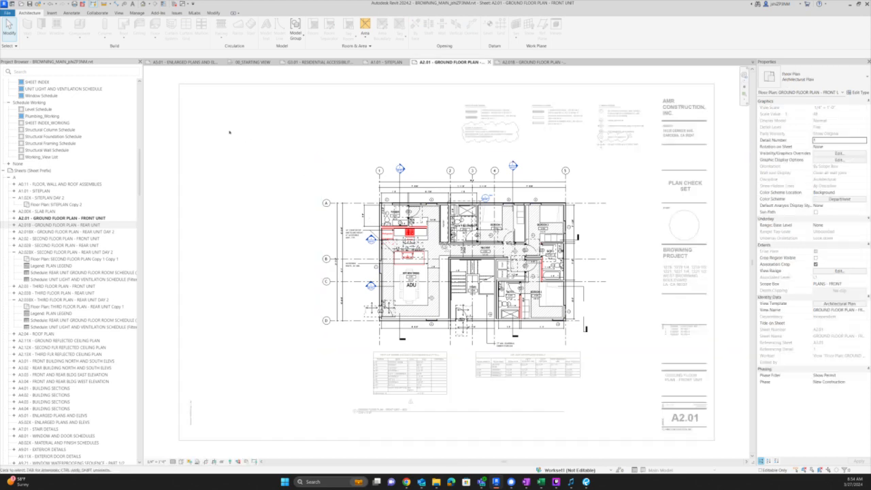
- Window-select the whole plan and reset its element graphic overrides to defaults
drag(230, 131, 673, 425)
key(e)
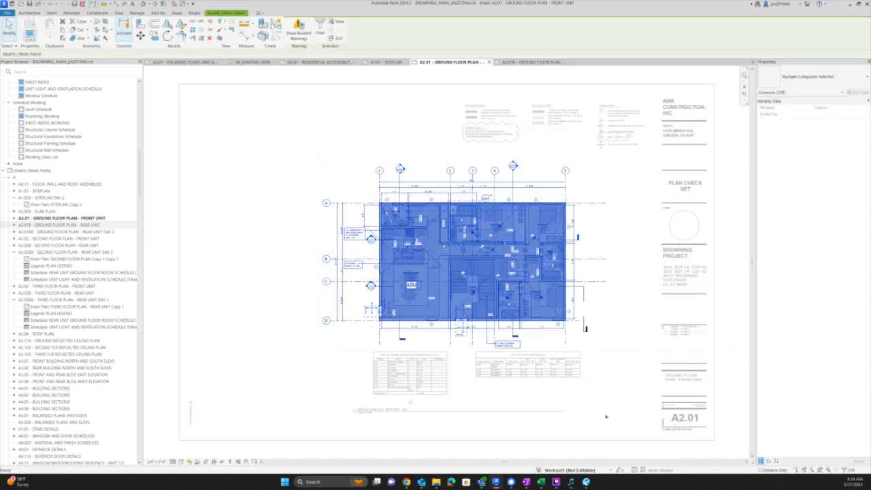
key(e)
key(o)
key(d)
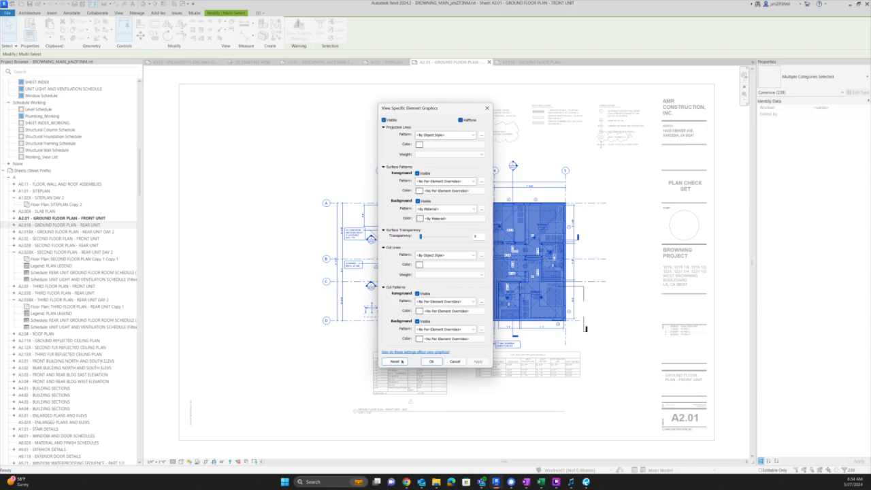
click(402, 362)
click(432, 361)
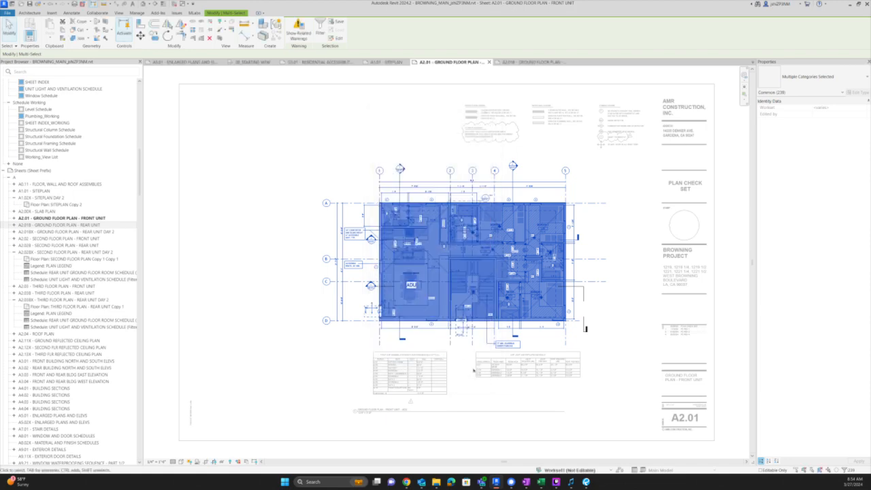
click(474, 370)
- Return from Revit to the Bluebeam Revu review checklist
scroll(475, 293, up, 7)
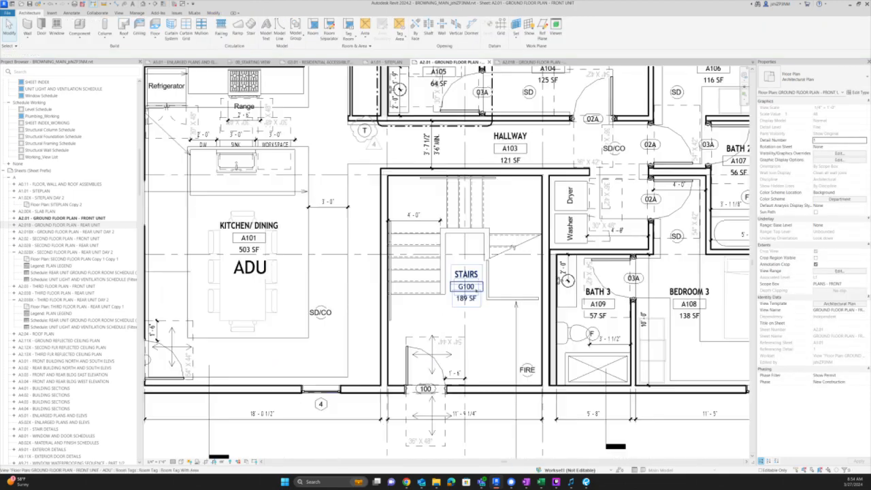
middle_drag(193, 355, 216, 363)
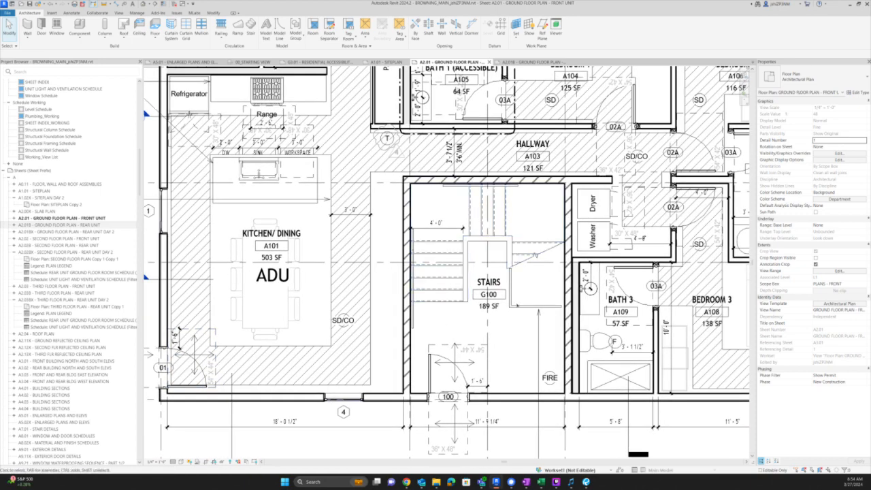
scroll(510, 312, down, 3)
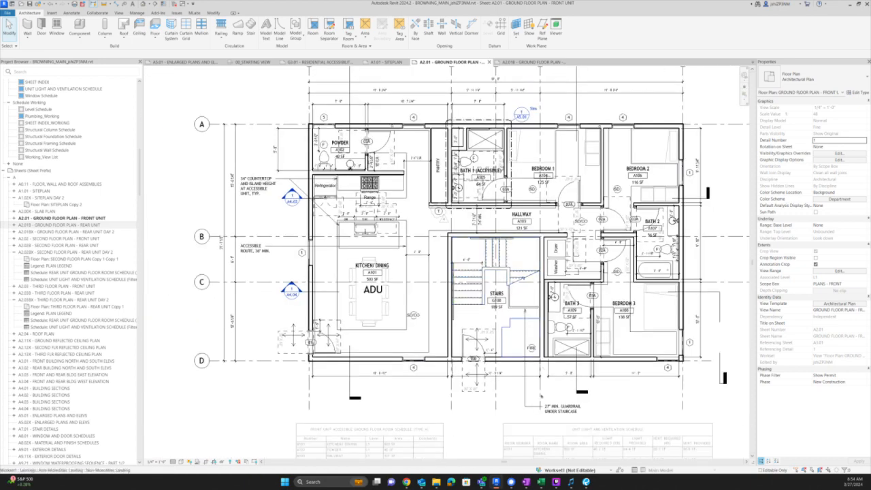
scroll(576, 418, up, 3)
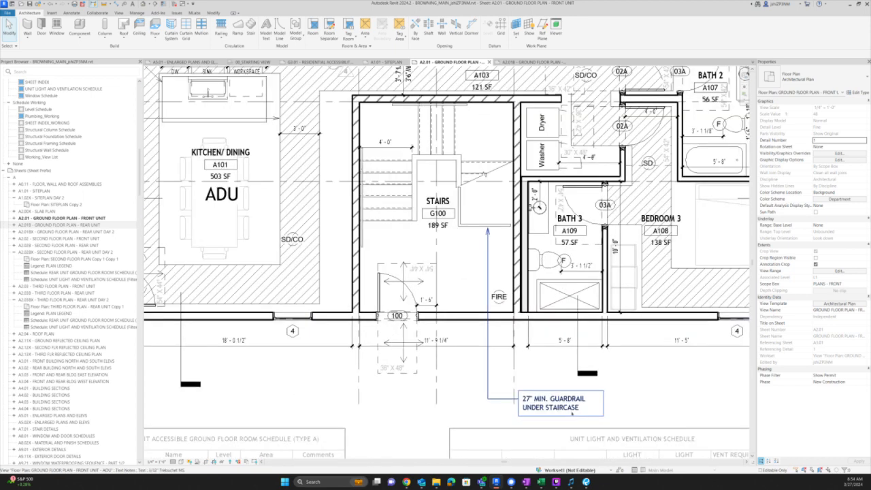
key(alt+Tab)
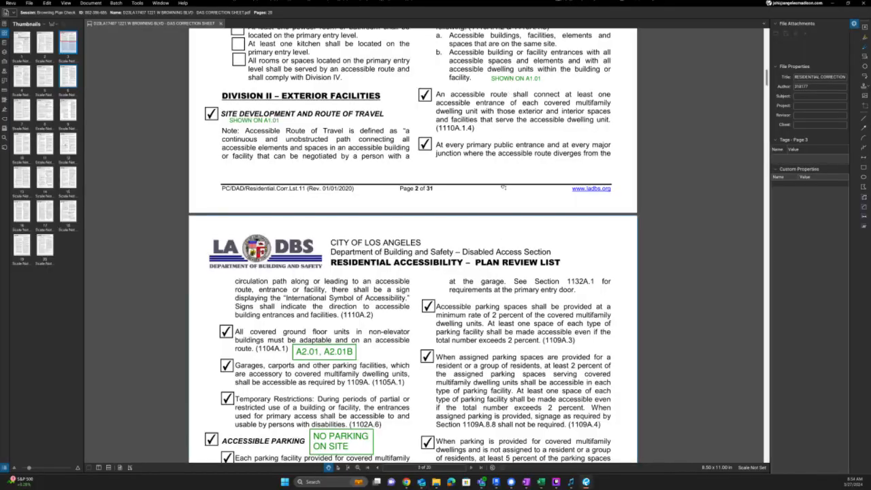
- Set the NO PARKING ON SITE note's font size to 8 and nudge it beside Accessible Parking
scroll(496, 254, down, 5)
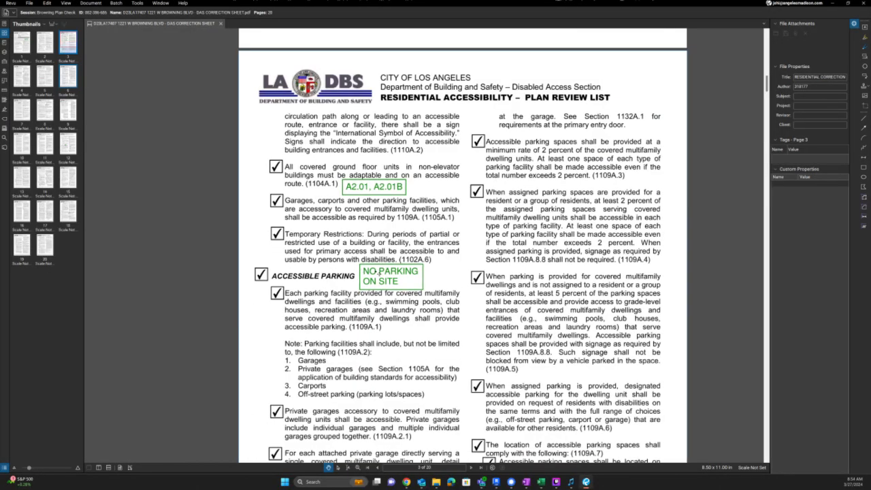
click(379, 273)
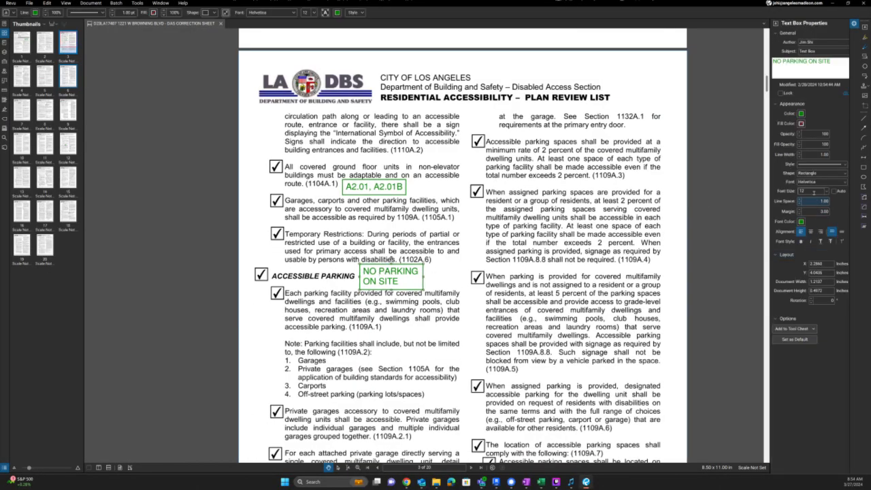
double_click(803, 191)
text(8)
key(Return)
key(alt+z)
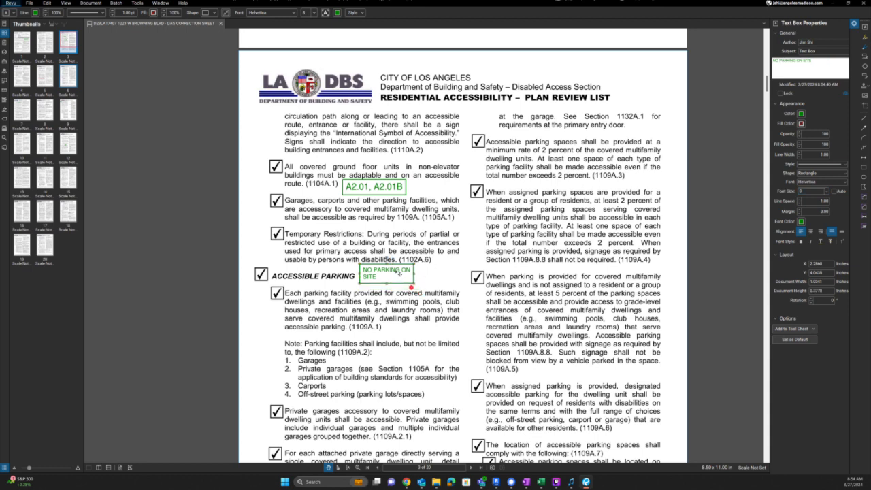
drag(400, 275, 401, 277)
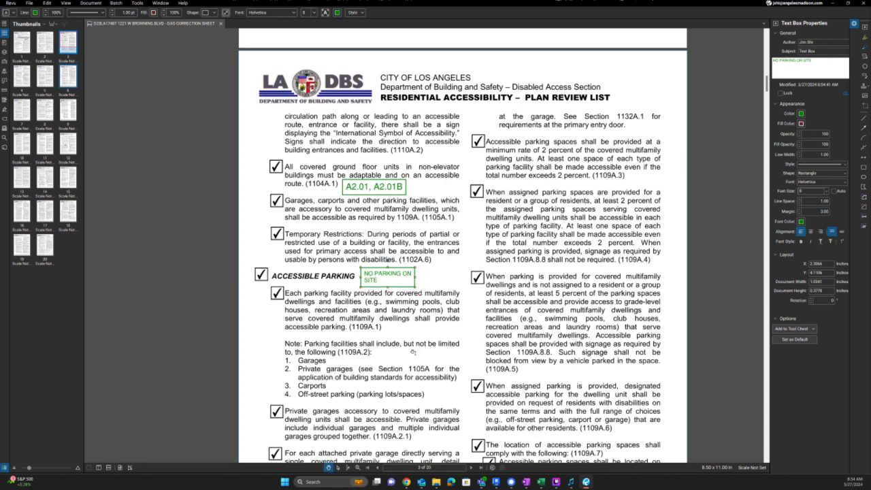
scroll(413, 352, down, 3)
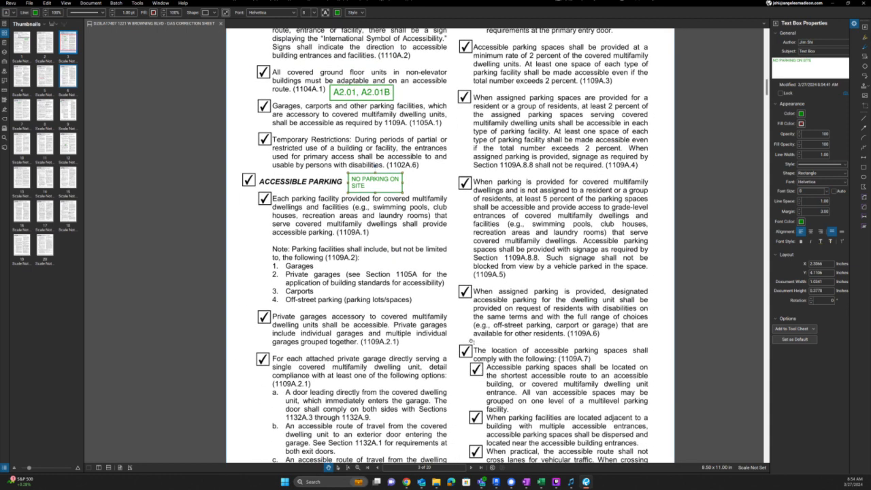
scroll(486, 282, down, 15)
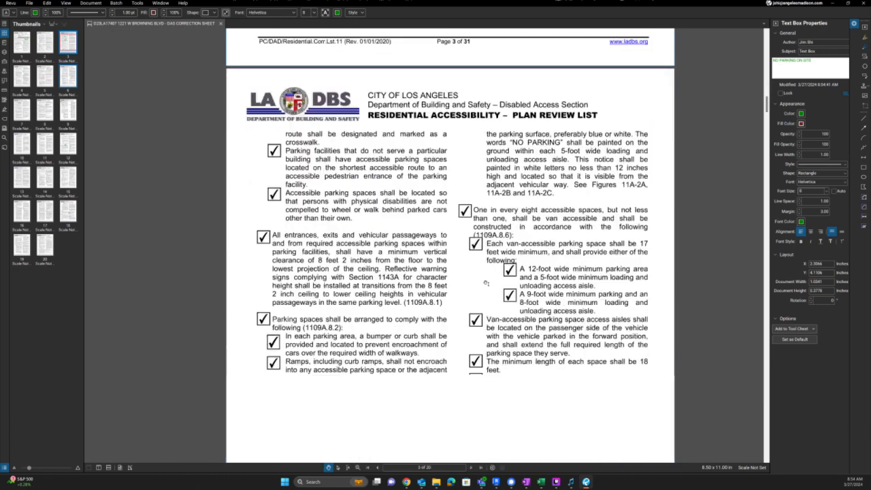
key(Escape)
scroll(486, 281, down, 20)
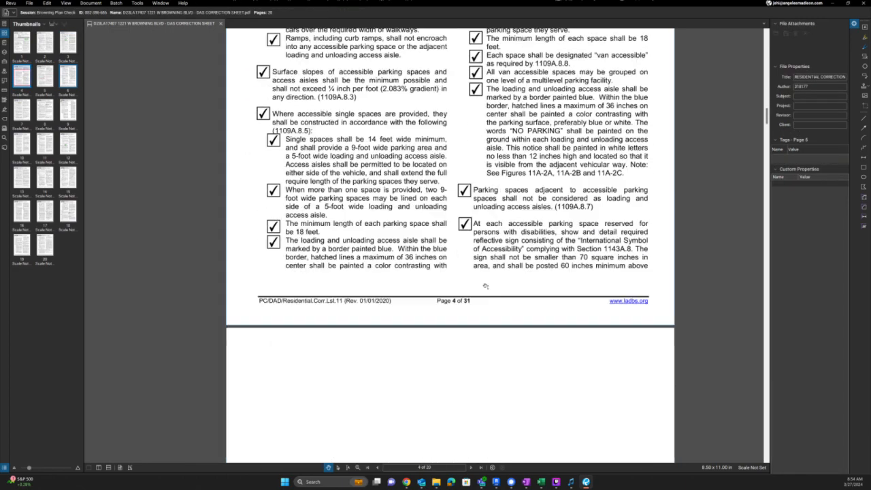
- Scroll down to the A1.01-tagged Walks and Sidewalks items, then switch back to Revit's A2.01 plan
scroll(484, 287, down, 5)
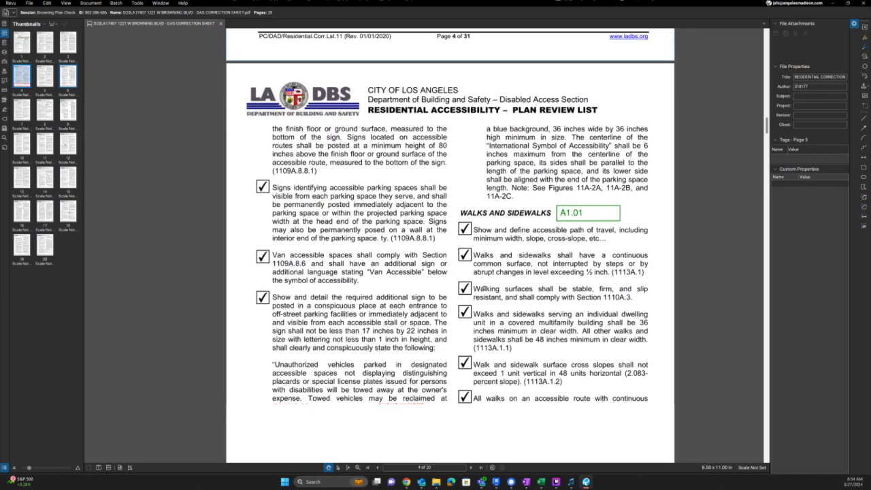
scroll(477, 346, down, 4)
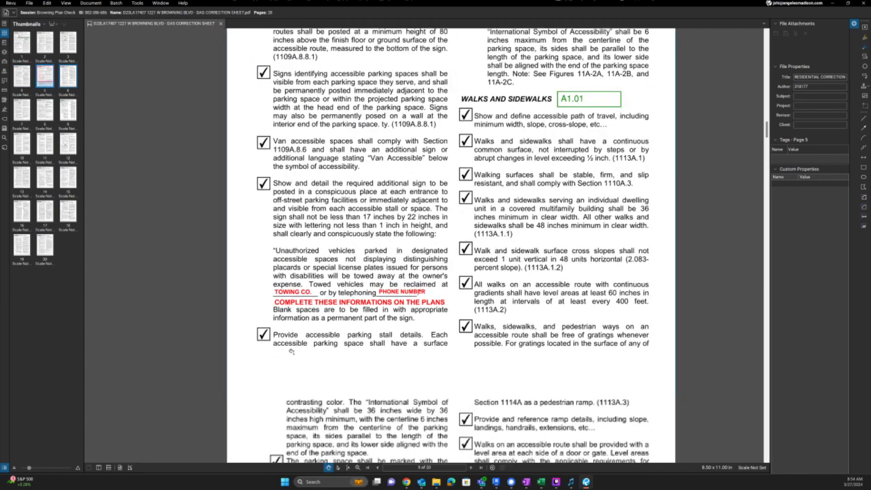
scroll(424, 292, down, 18)
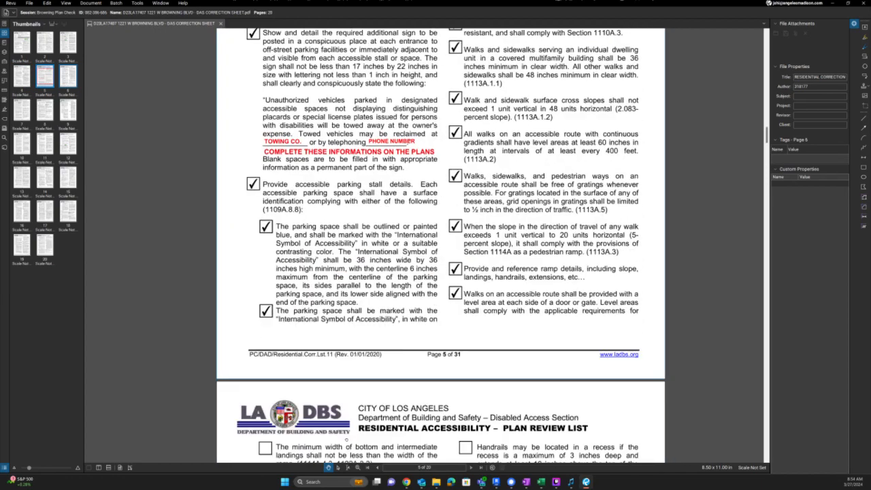
ctrl+scroll(474, 248, down, 2)
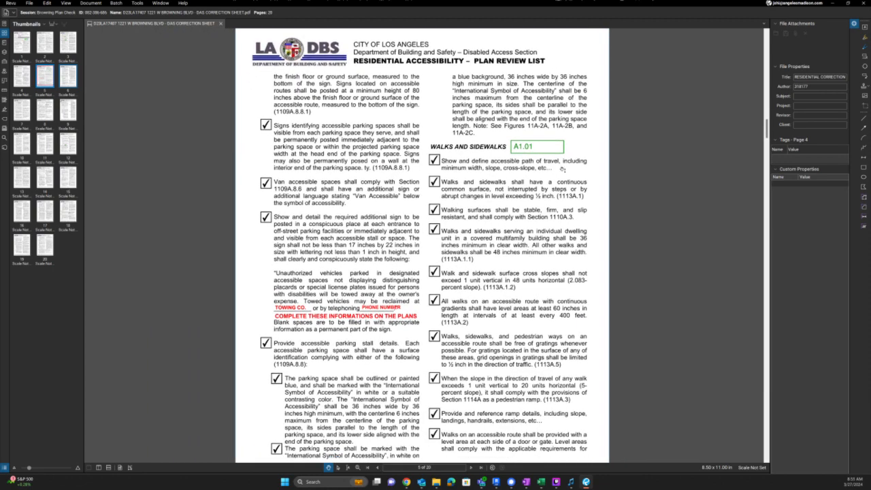
key(alt+Tab)
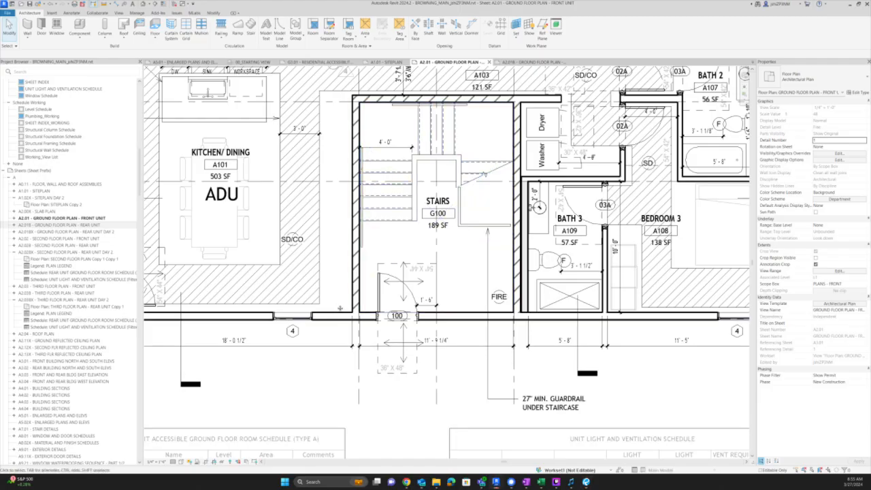
middle_drag(317, 289, 654, 289)
scroll(655, 293, down, 2)
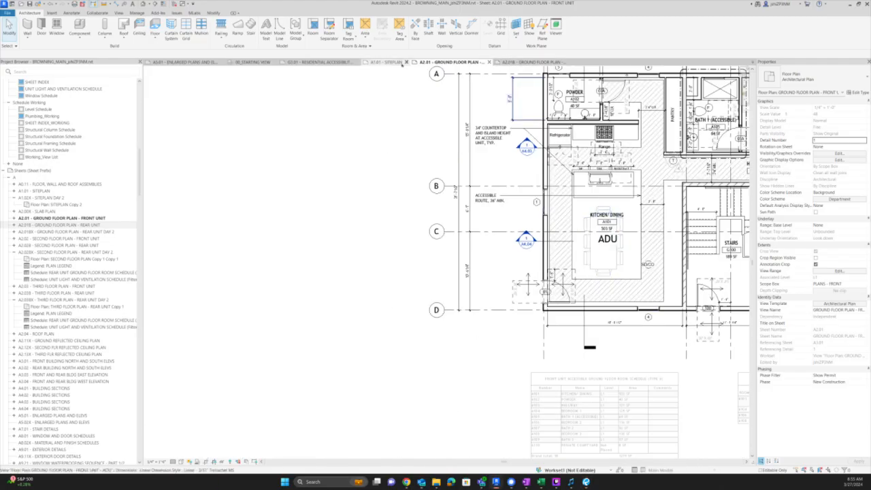
- On the A1.01 SITEPLAN sheet, extend the curb cut note to read '(E) CURB CUT TO REMAIN'
click(385, 62)
scroll(572, 217, down, 4)
scroll(440, 281, up, 3)
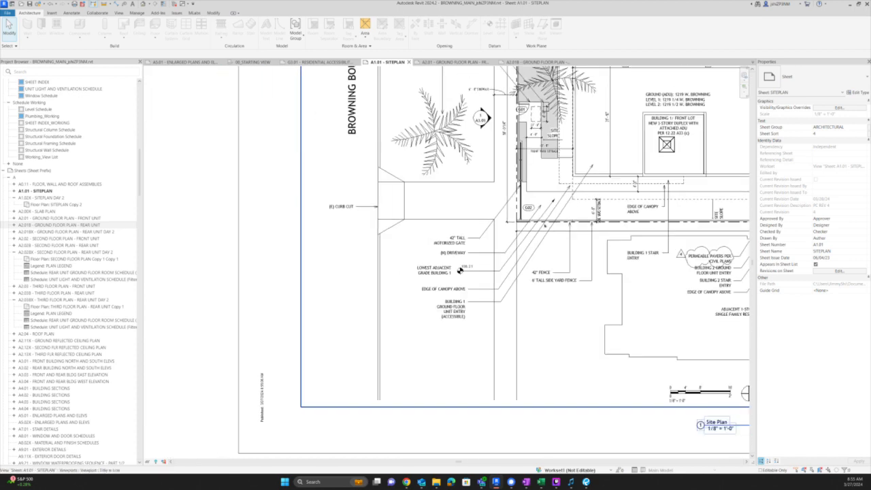
middle_drag(552, 211, 523, 361)
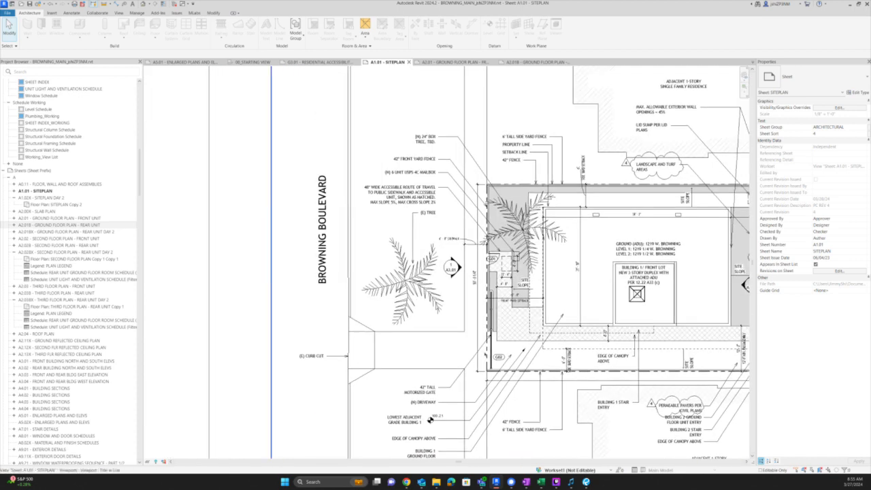
middle_drag(434, 419, 445, 366)
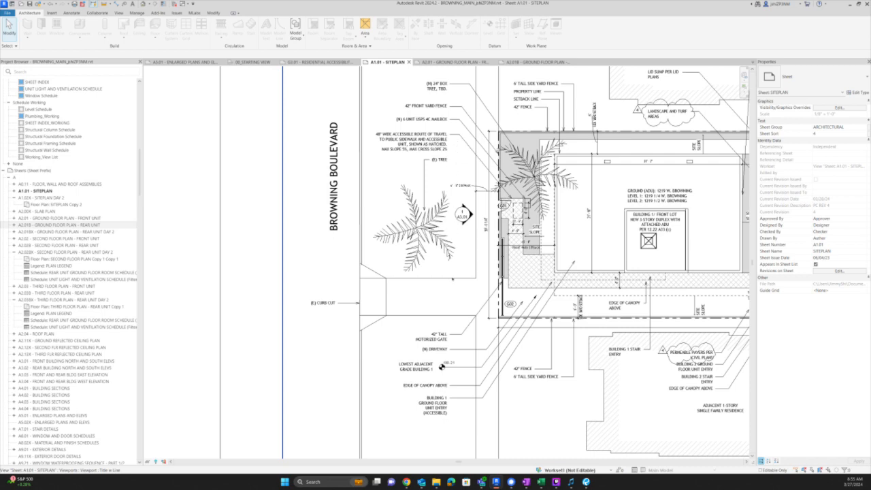
click(439, 339)
scroll(442, 339, up, 2)
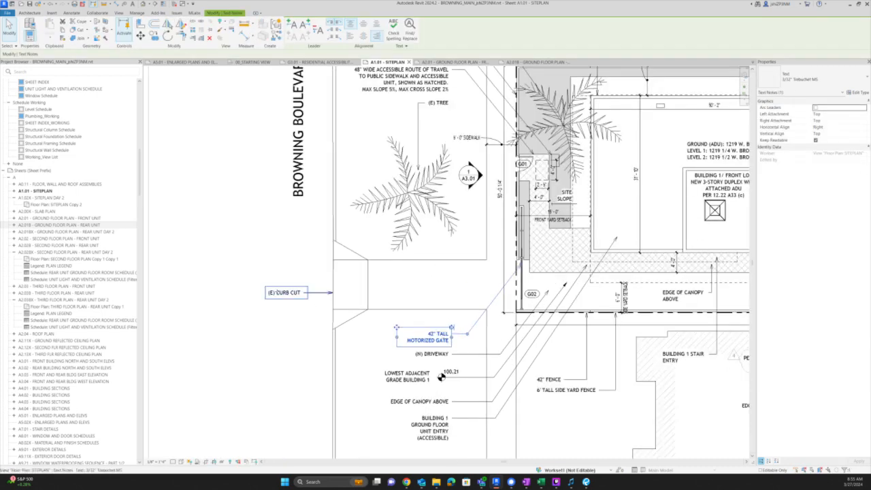
double_click(299, 293)
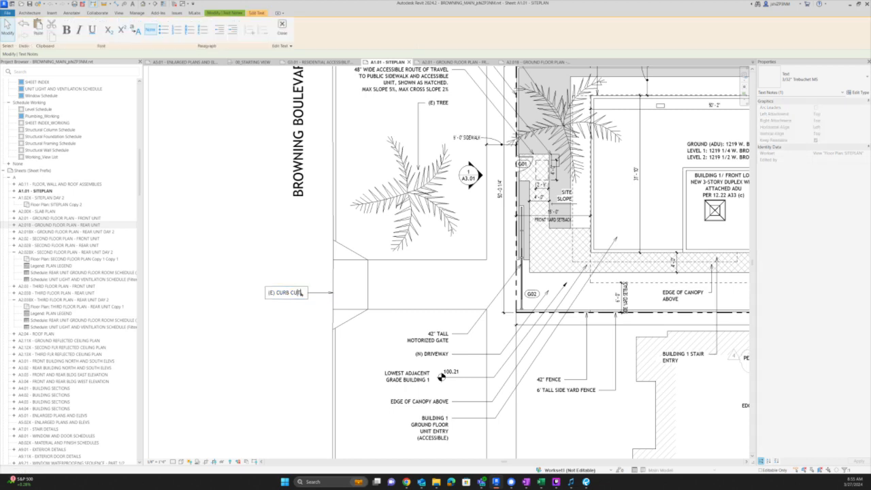
text(TO REMAIN)
click(303, 328)
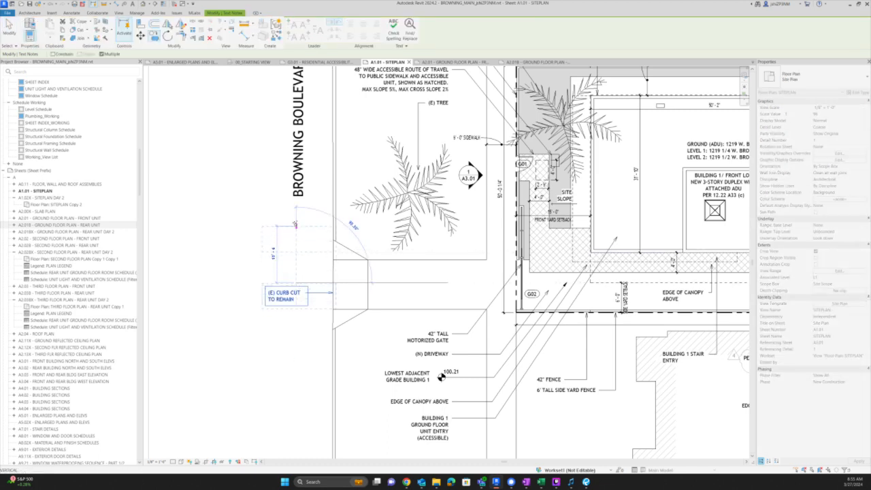
- Copy the curb cut note above it, extend its leader right, and reword it as an (E) SIDEWALK note
click(296, 218)
key(Escape)
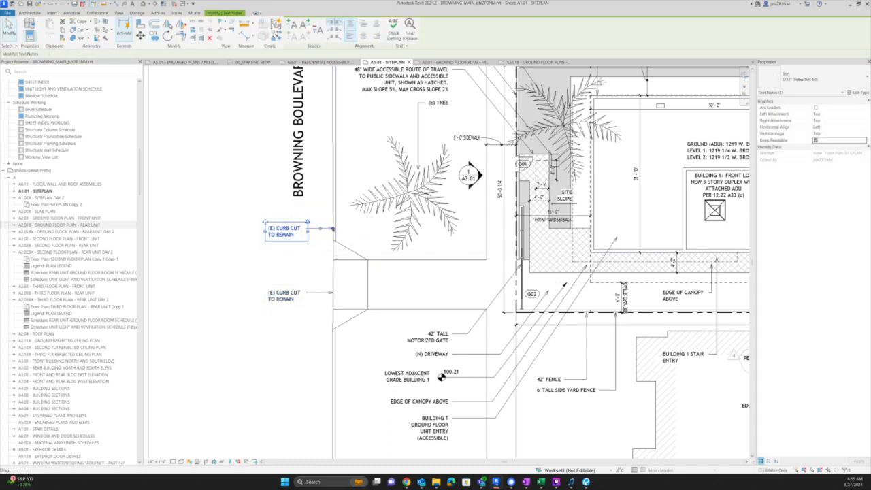
drag(333, 228, 498, 229)
double_click(280, 229)
drag(300, 244, 300, 246)
text(S)
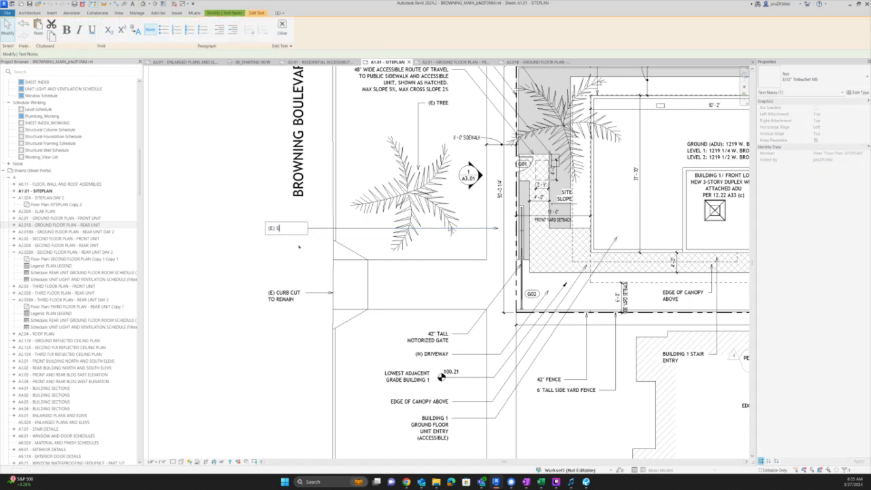
text(IEDEWALK TO REMAIN)
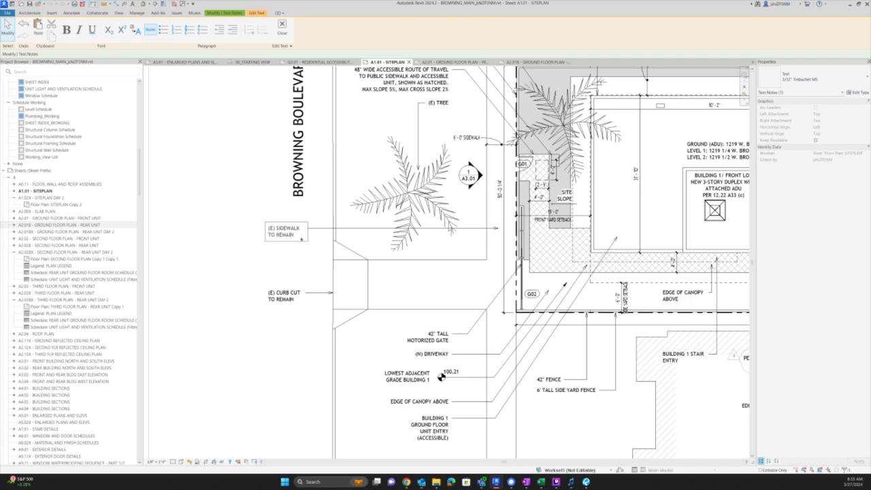
click(291, 264)
scroll(282, 310, down, 2)
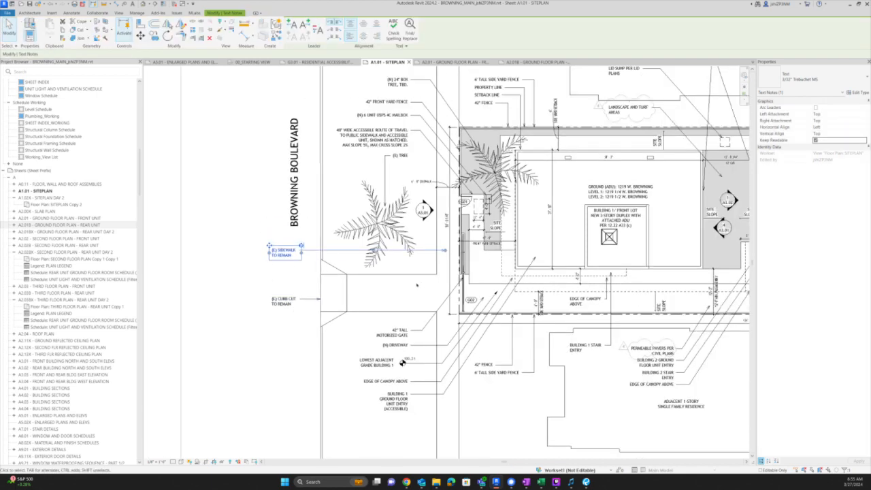
middle_drag(430, 271, 431, 308)
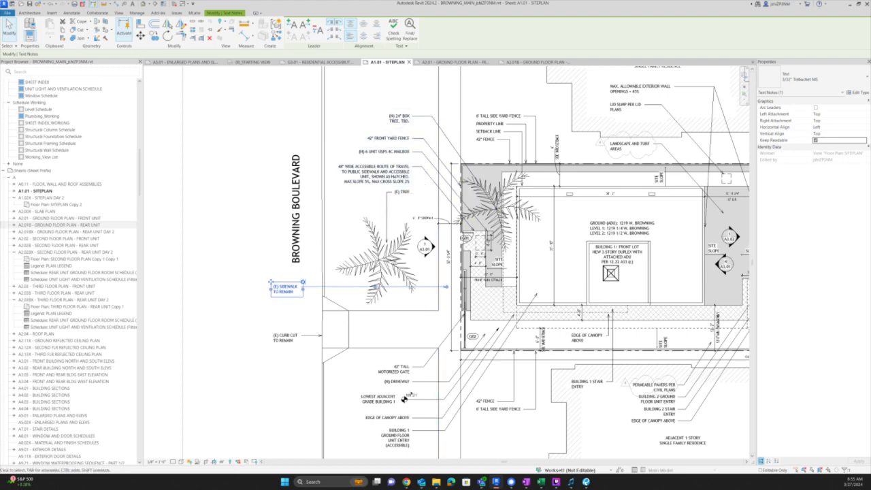
middle_drag(404, 399, 383, 347)
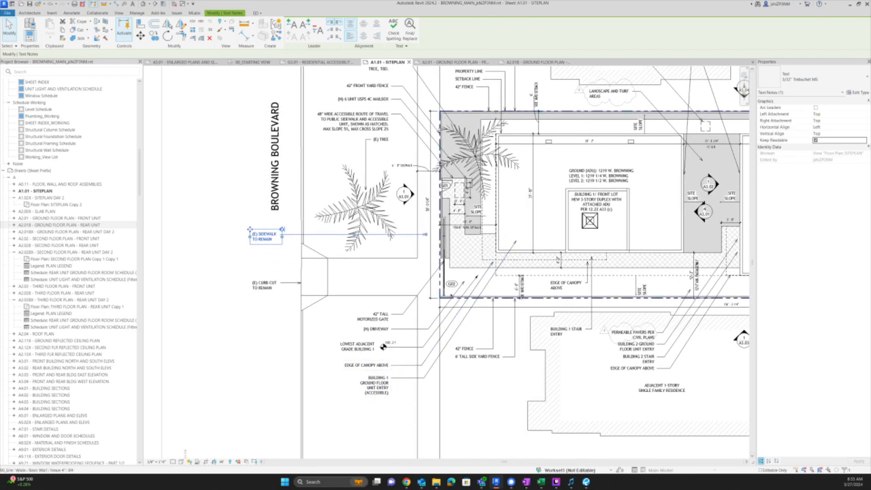
scroll(326, 281, up, 1)
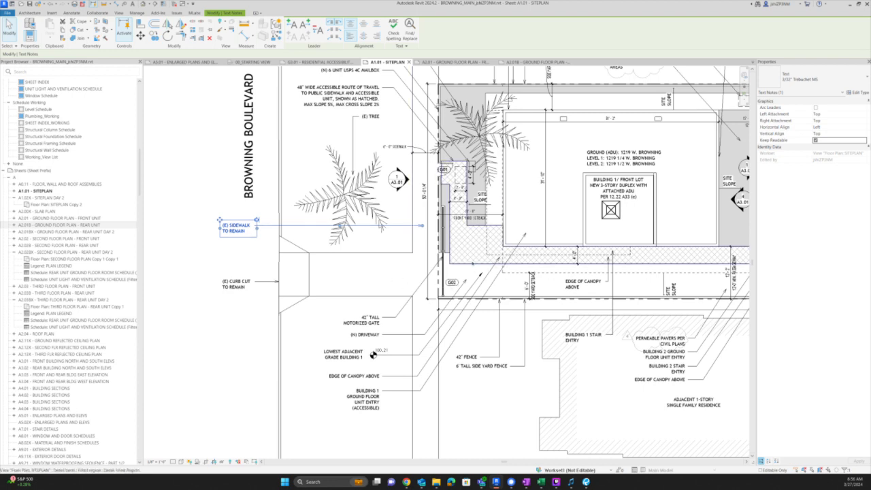
- Copy the 12'-0" MIN. PASSAGEWAY dimension left to the passage beside G02
click(477, 264)
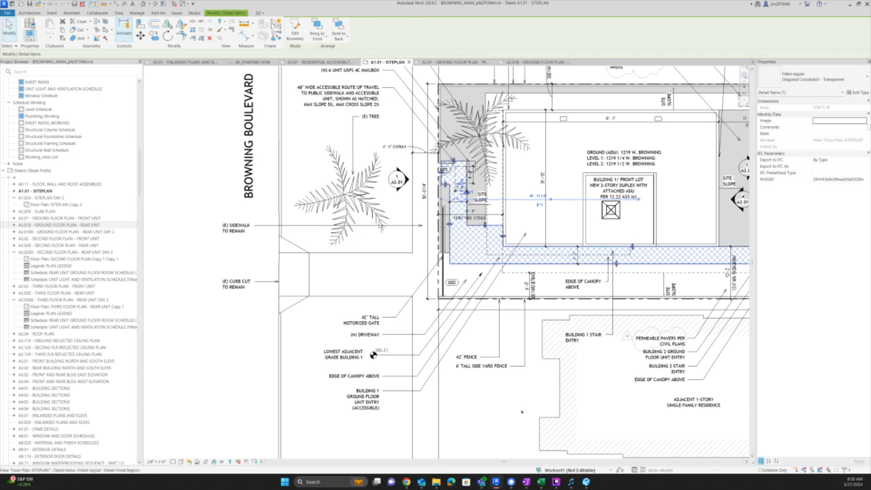
middle_drag(489, 371, 350, 409)
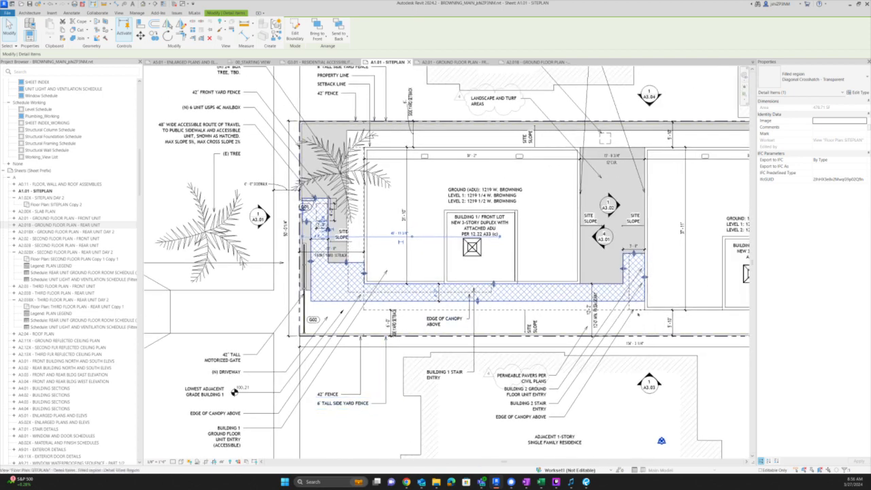
key(Escape)
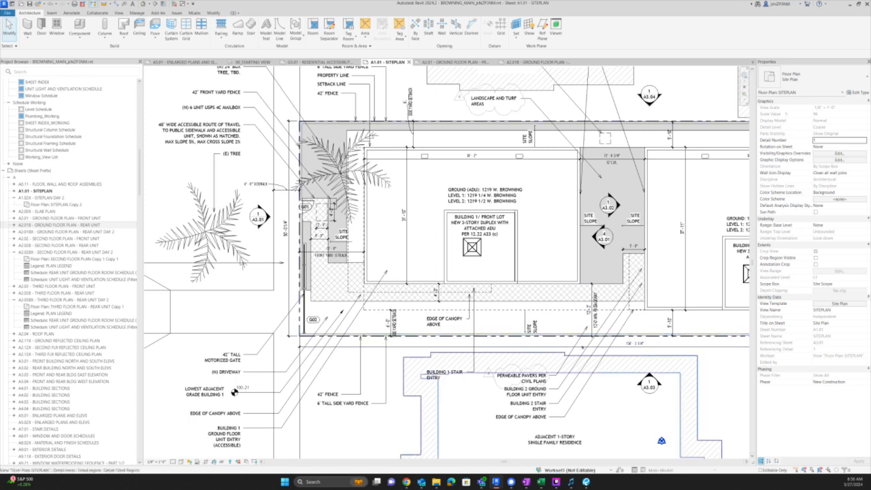
scroll(591, 320, up, 2)
click(592, 315)
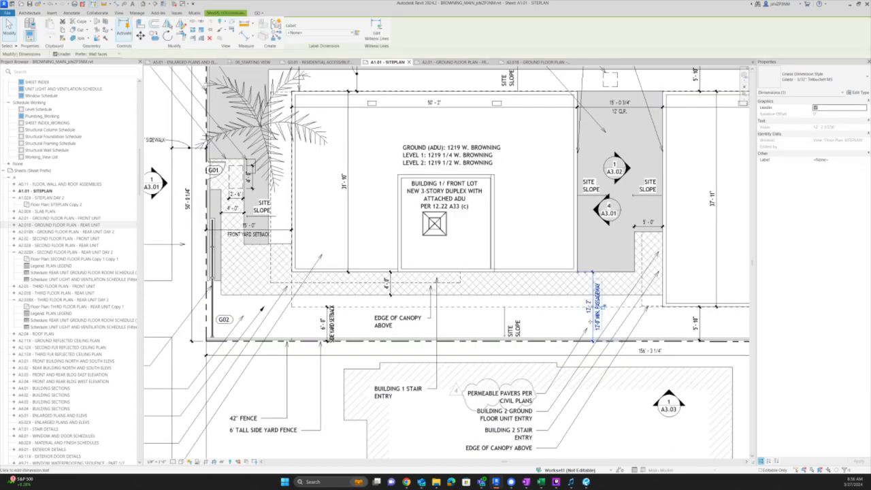
ctrl+drag(591, 320, 311, 320)
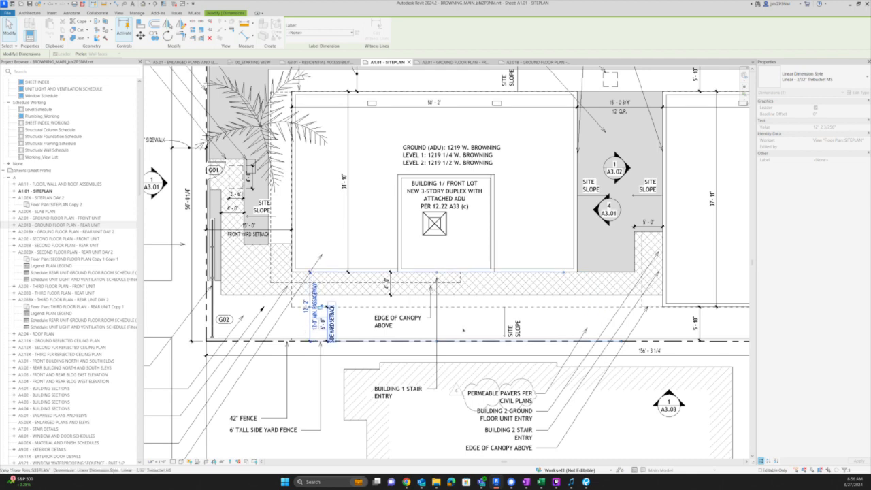
key(Escape)
middle_drag(566, 319, 721, 294)
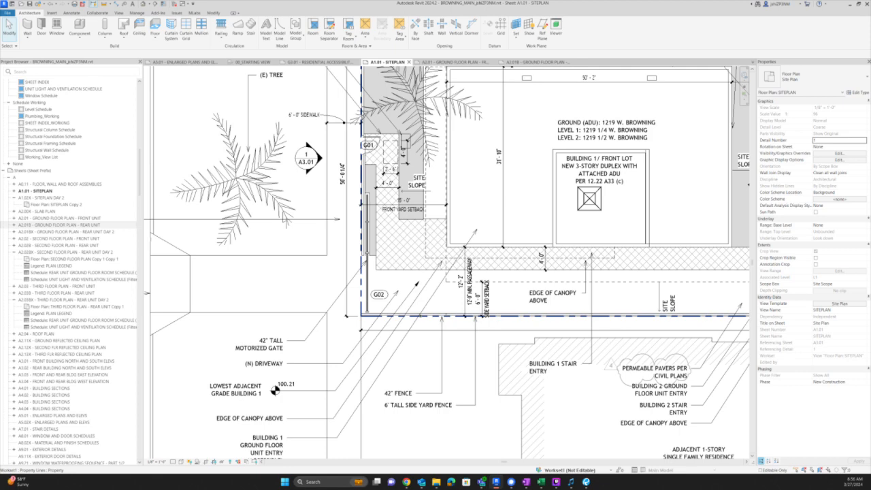
- Reposition the BUILDING 1 GROUND FLOOR UNIT ENTRY note and its leader near the (N) DRIVEWAY note
scroll(418, 318, down, 1)
click(467, 239)
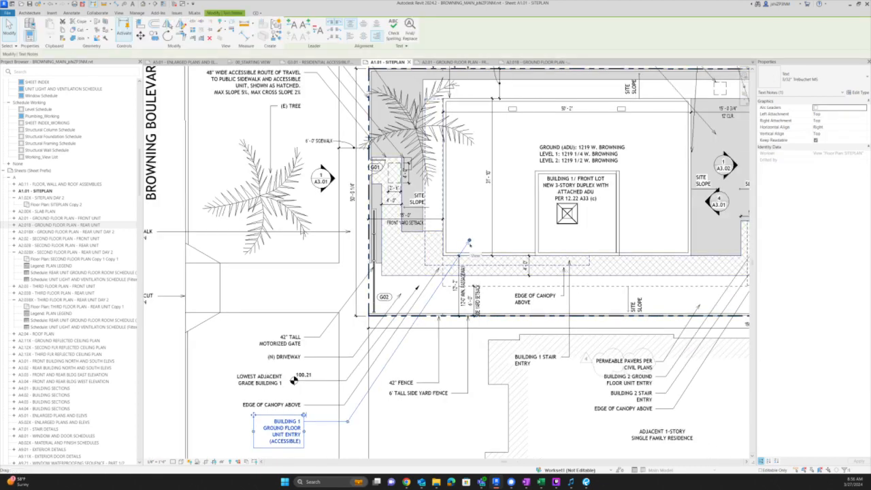
drag(468, 240, 441, 241)
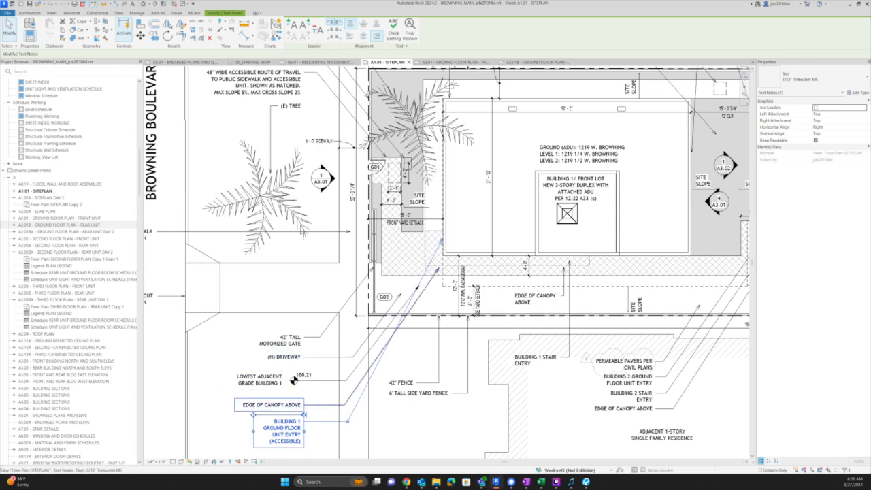
click(284, 357)
scroll(324, 335, down, 3)
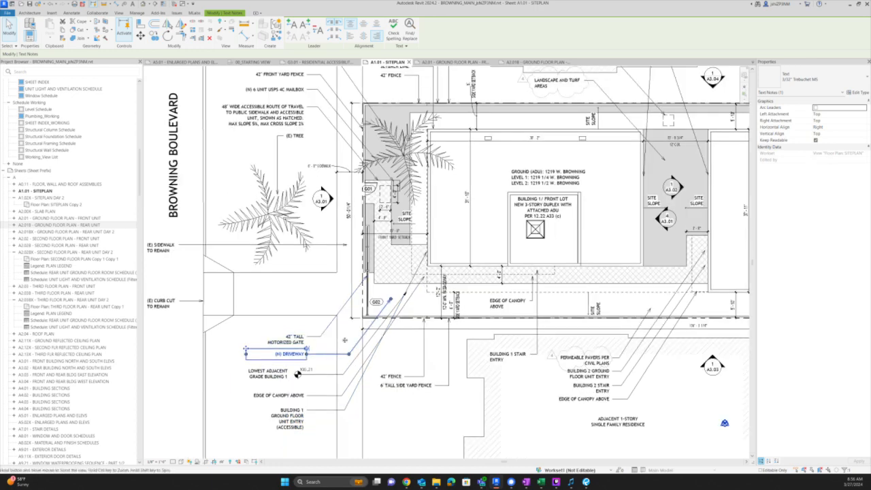
scroll(307, 378, up, 2)
click(307, 379)
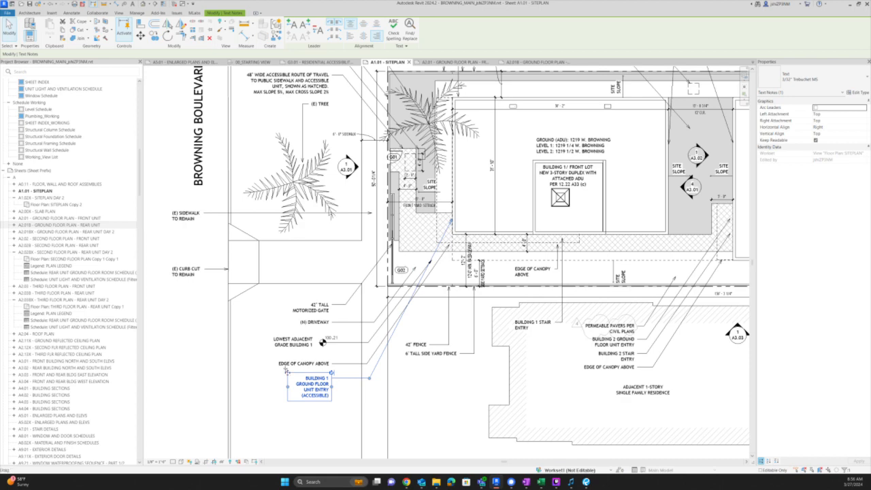
drag(286, 372, 287, 317)
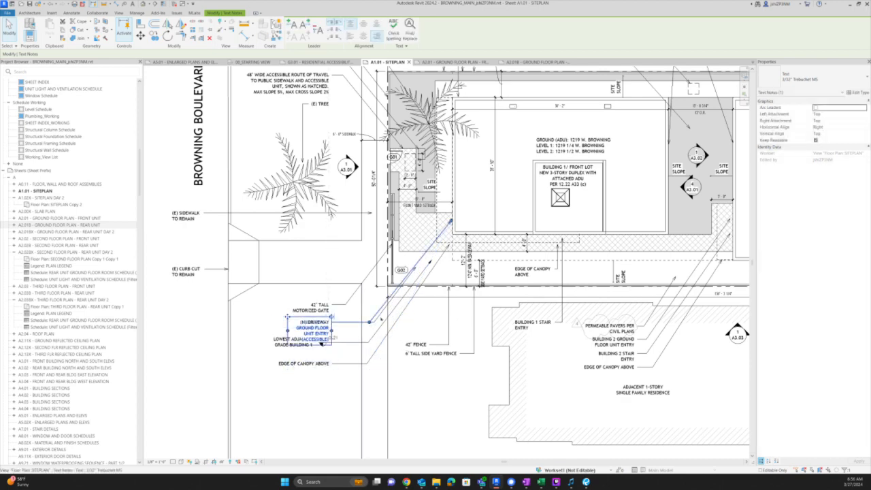
click(378, 321)
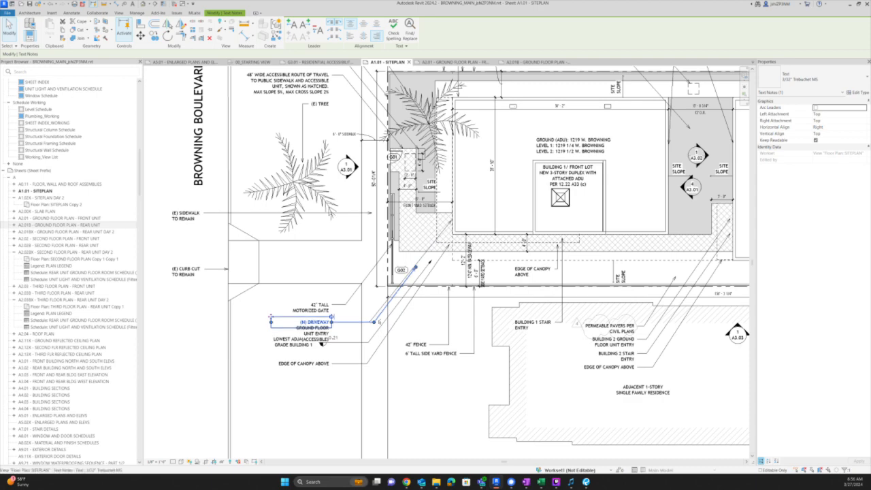
key(shift+Down)
key(shift+Down)
key(shift+Down)
key(shift+Down)
key(Up)
key(Up)
- Widen the entry note to wrap onto two lines and move the driveway leader arrow up-right
click(298, 331)
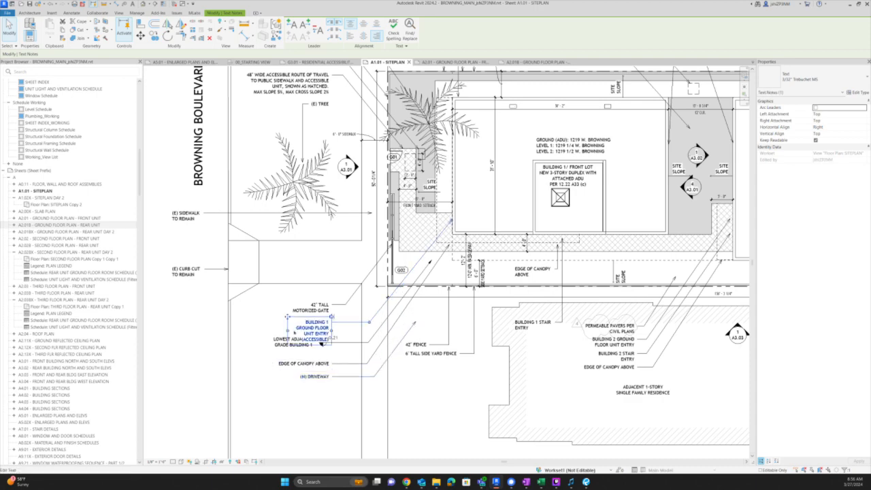
drag(288, 326, 264, 330)
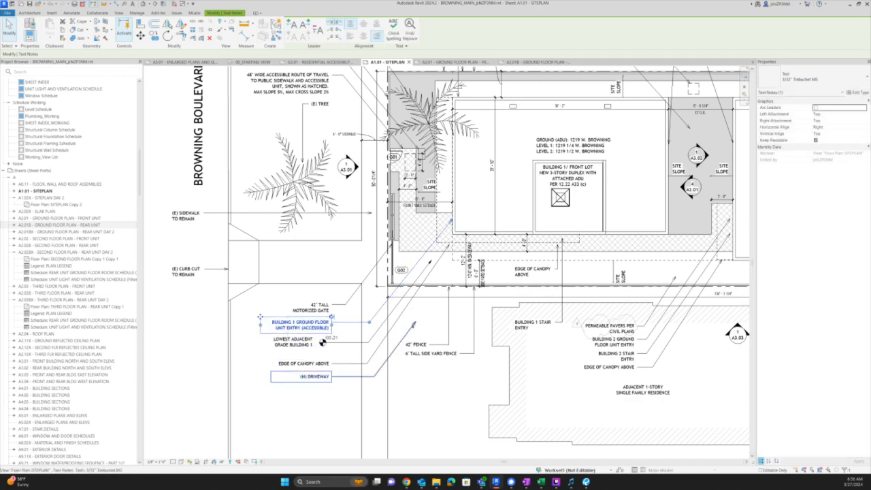
click(414, 323)
drag(415, 322, 439, 283)
click(317, 332)
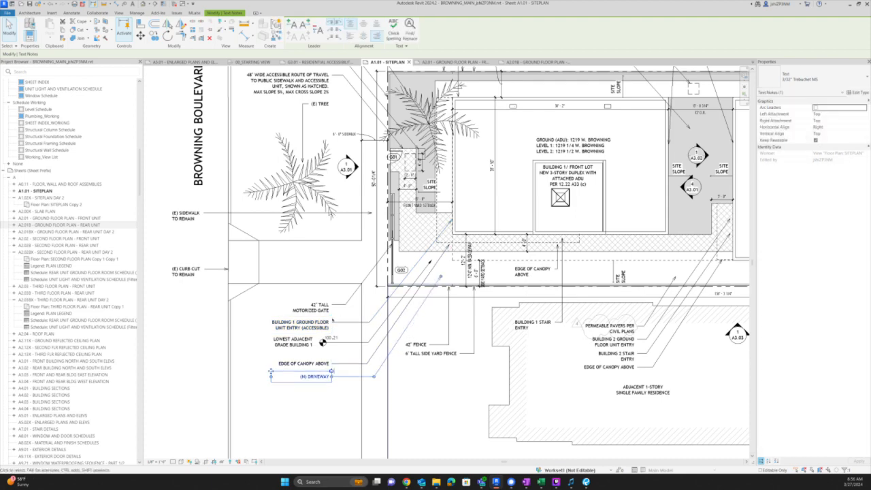
scroll(321, 340, up, 1)
- Edit the entry note so its bracket reads '(ACCESSIBLE ADU)'
double_click(313, 329)
double_click(313, 329)
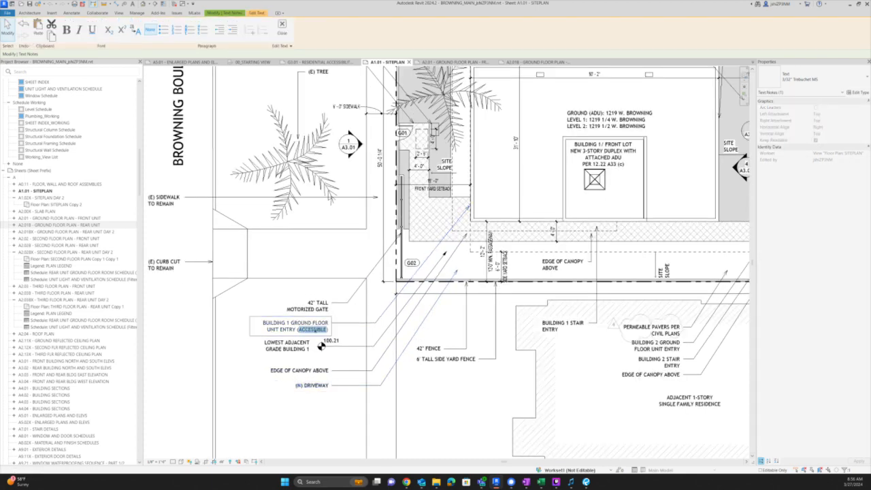
key(Right)
text(AD)
key(BackSpace)
key(BackSpace)
text(ADU)
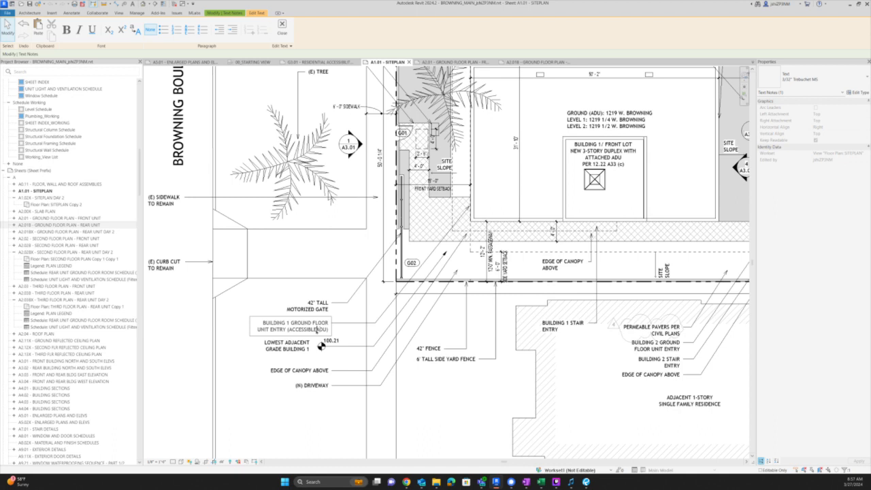
click(316, 332)
click(324, 401)
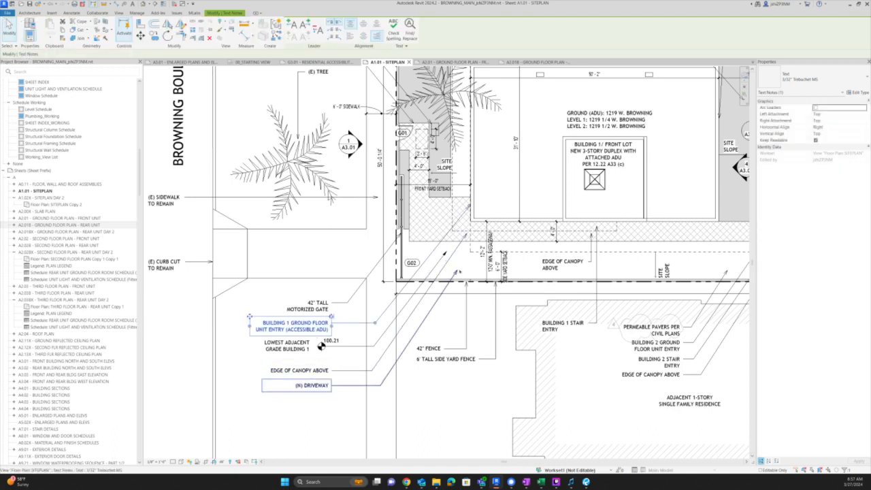
click(459, 271)
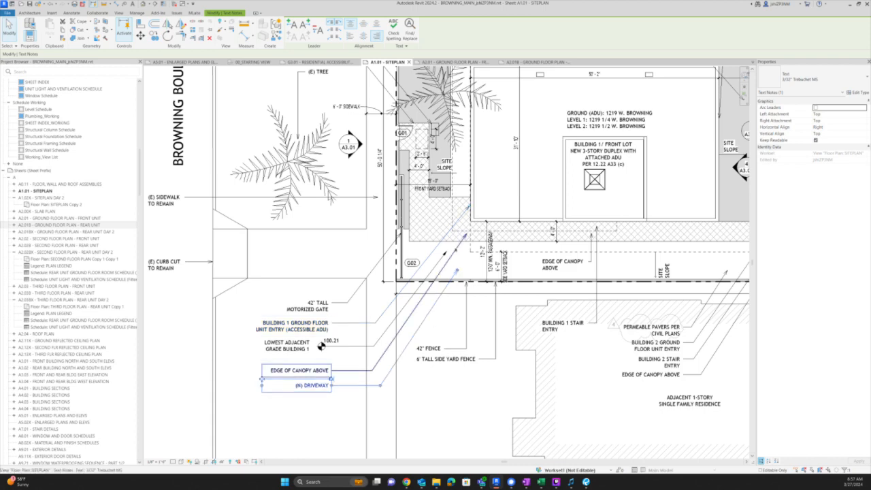
- Inspect the canopy floor beside the passageway on the A1.01 site plan
scroll(468, 233, up, 8)
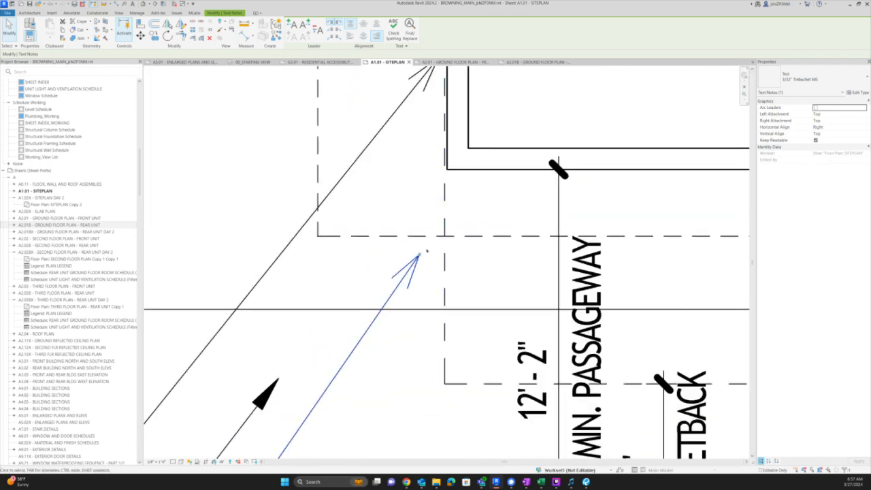
scroll(485, 263, down, 5)
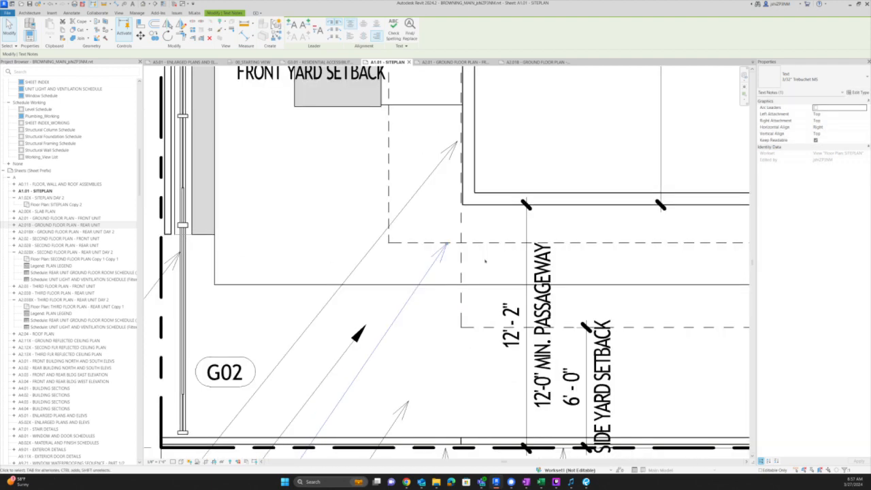
key(Escape)
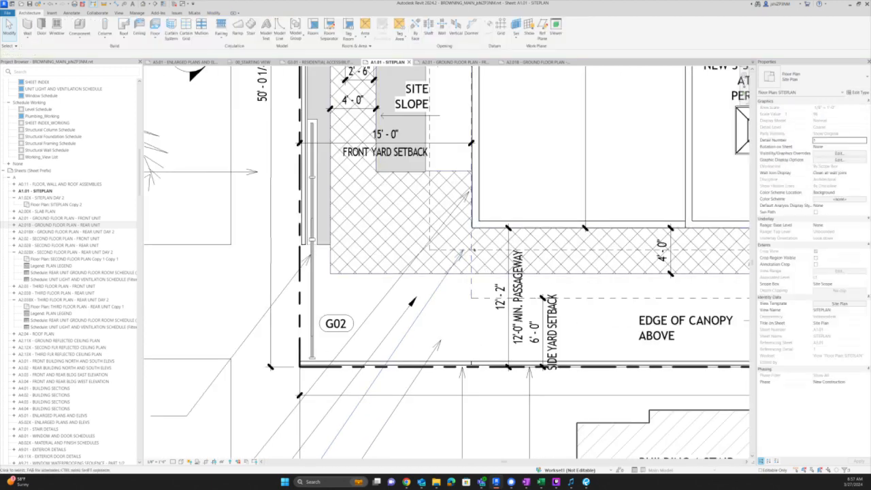
click(489, 252)
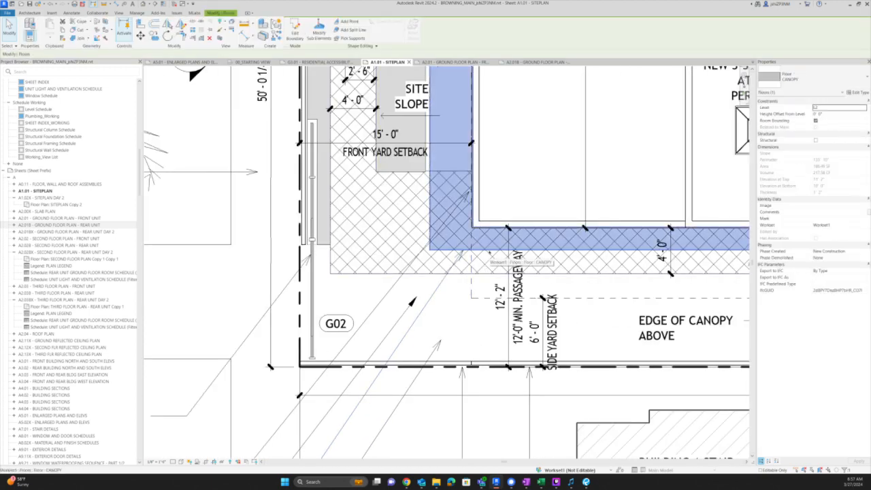
key(Escape)
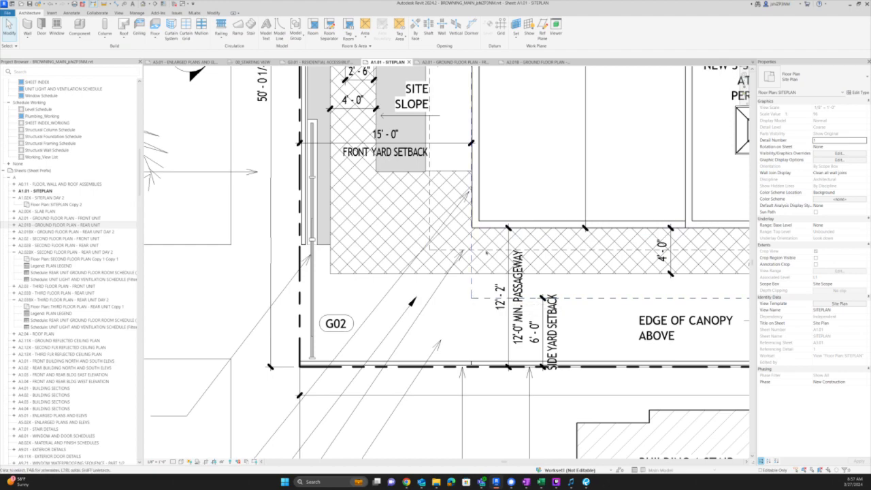
click(488, 252)
scroll(440, 289, down, 4)
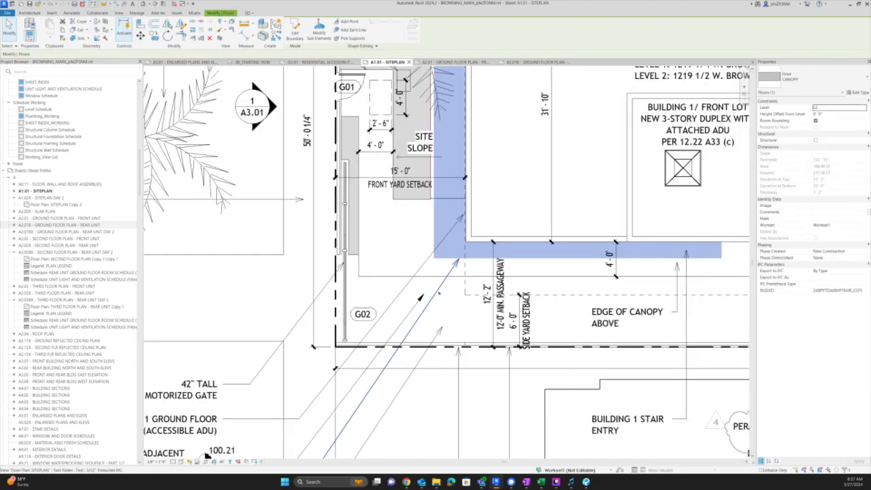
scroll(439, 293, down, 1)
middle_drag(516, 234, 404, 245)
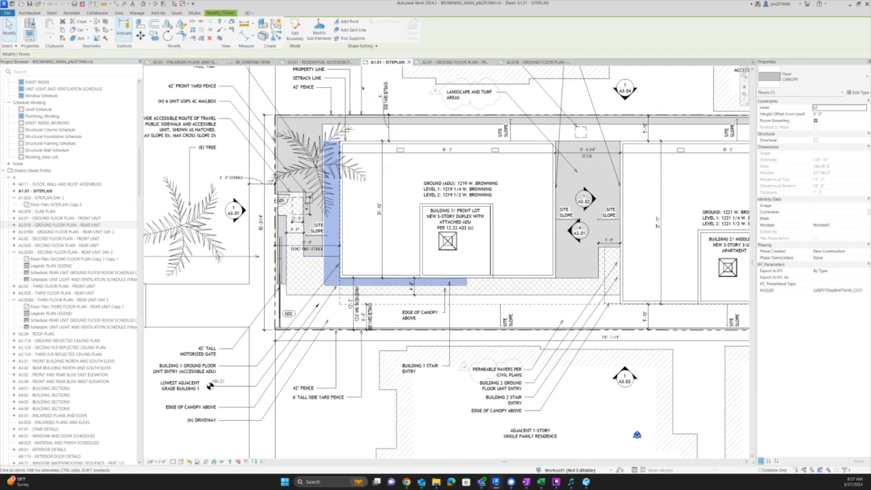
key(Escape)
scroll(404, 244, up, 1)
- Restyle the canopy edge beside the passageway to <Overhead> with Linework (LW)
key(l)
key(w)
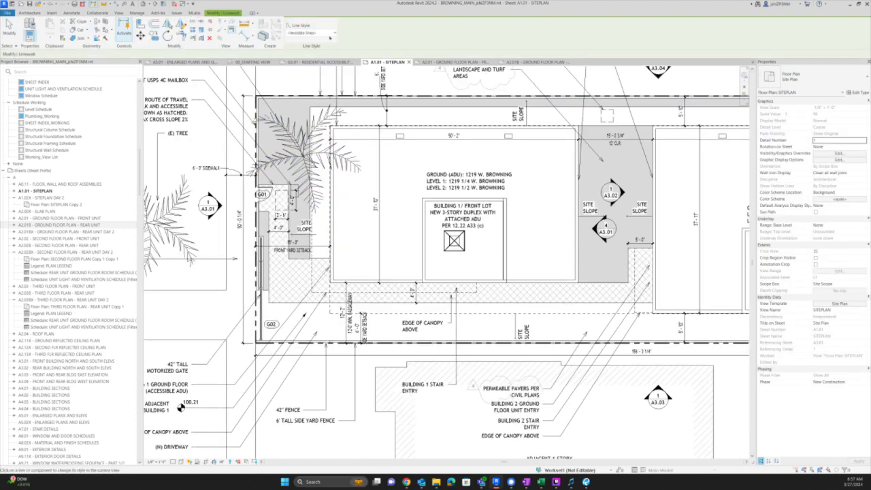
click(333, 32)
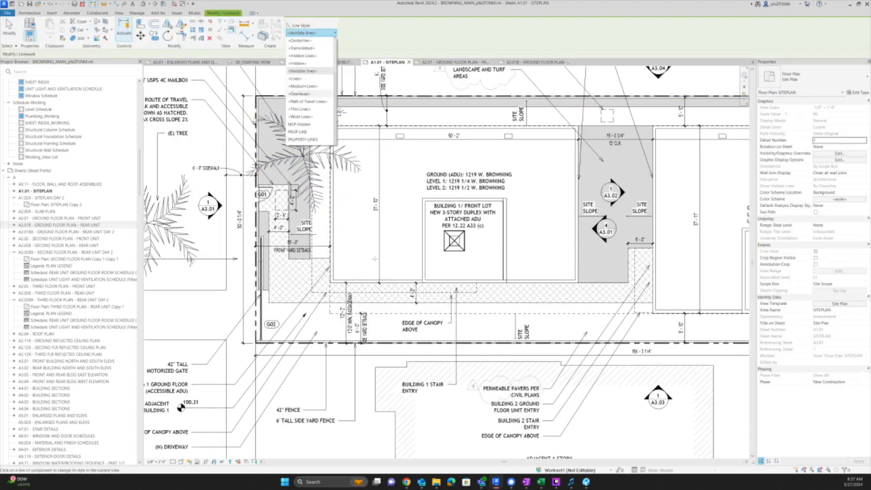
click(310, 93)
click(382, 293)
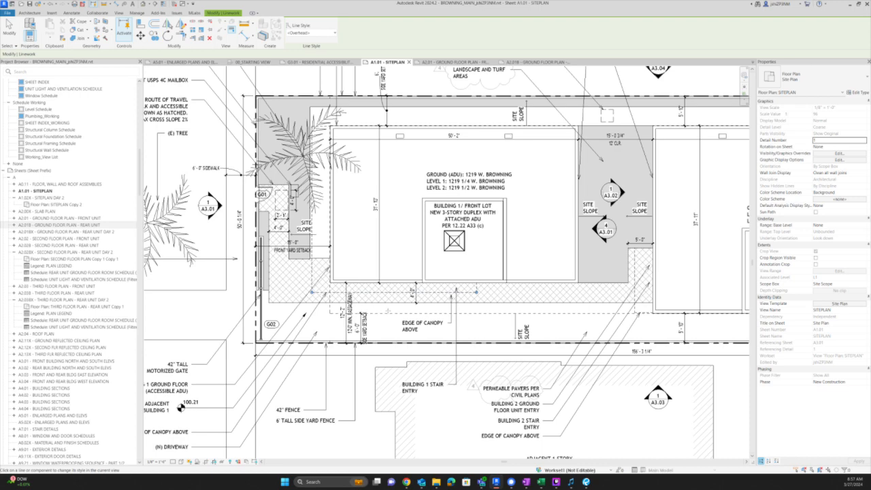
scroll(385, 311, up, 2)
key(Escape)
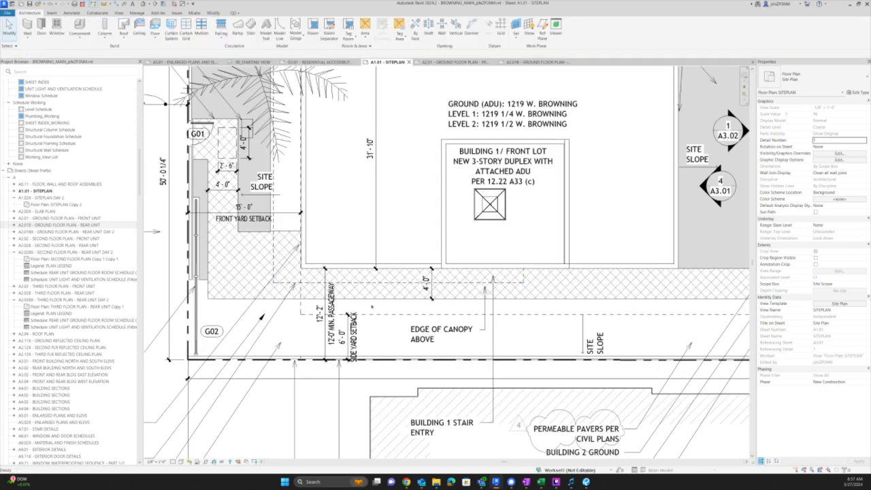
- Check the line style of the four-line setback chain, leaving it unchanged
key(Tab)
click(375, 315)
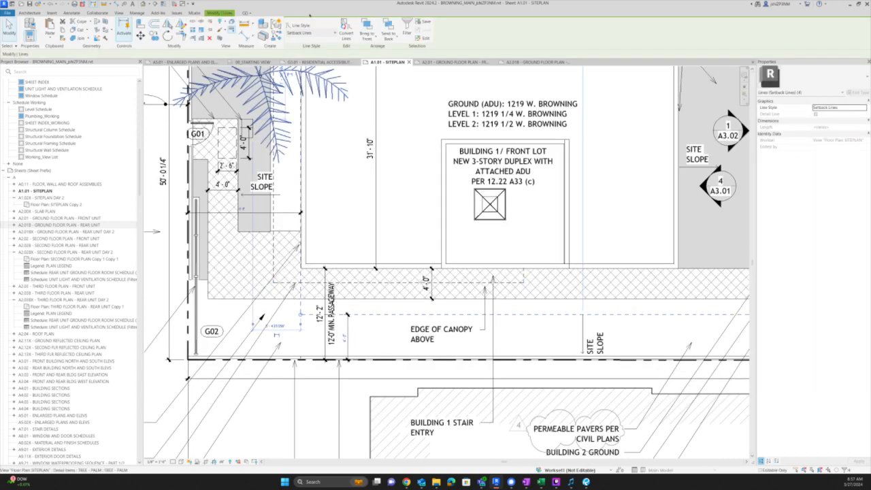
click(315, 33)
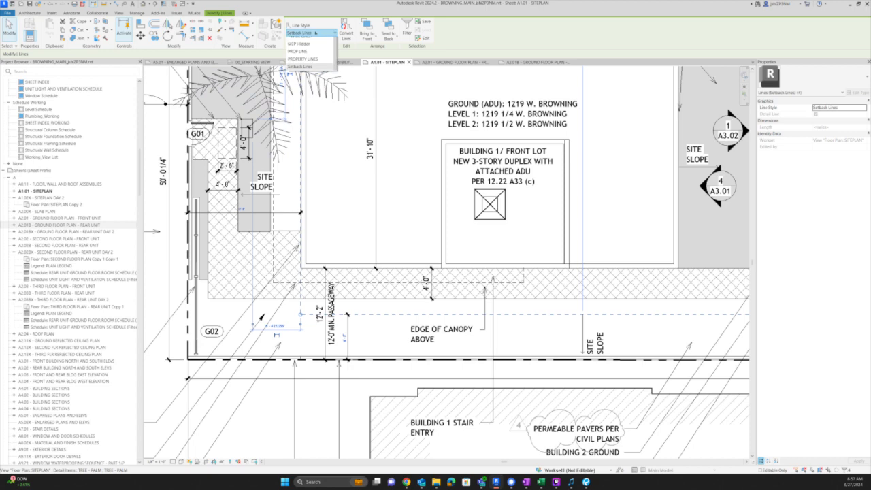
click(315, 32)
key(Escape)
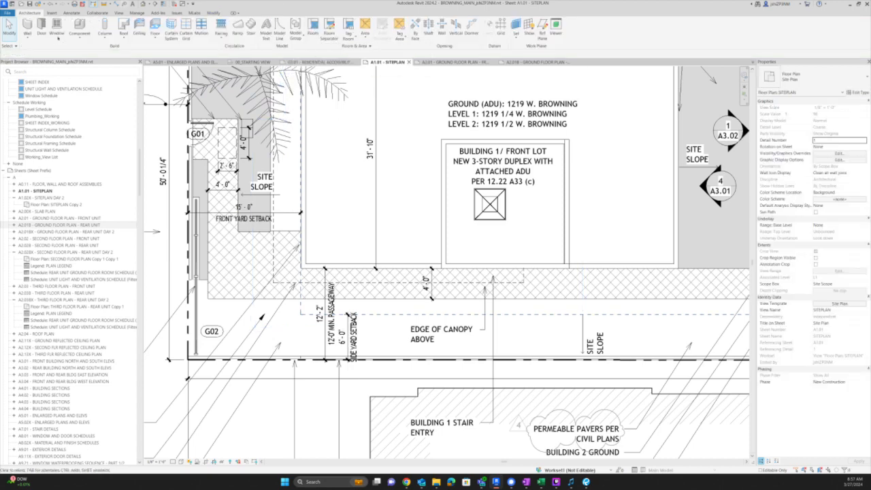
click(204, 13)
- In Manage > Additional Settings > Line Styles, give Setback Lines a new dash pattern and apply
click(138, 13)
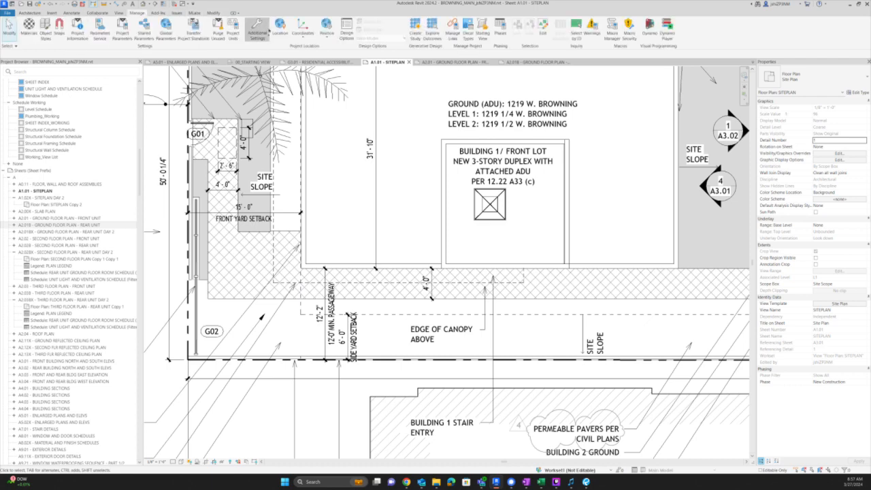
click(257, 30)
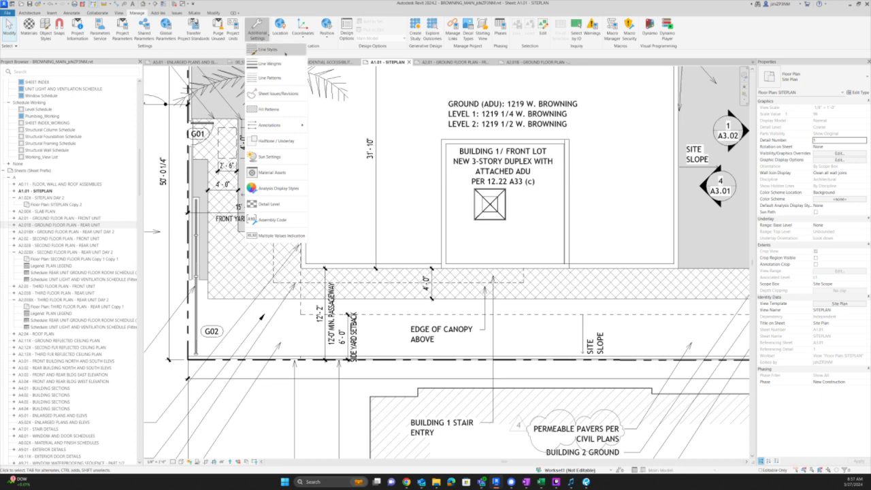
click(279, 50)
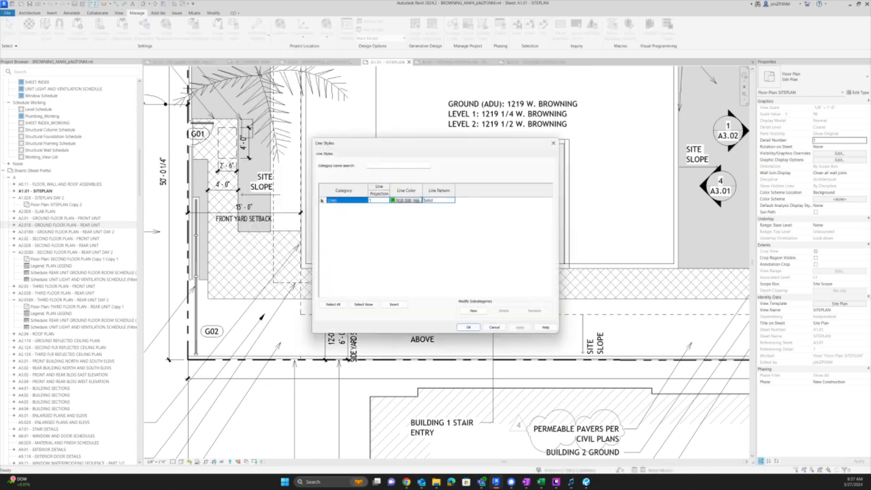
click(322, 200)
click(344, 217)
scroll(346, 225, down, 3)
click(364, 284)
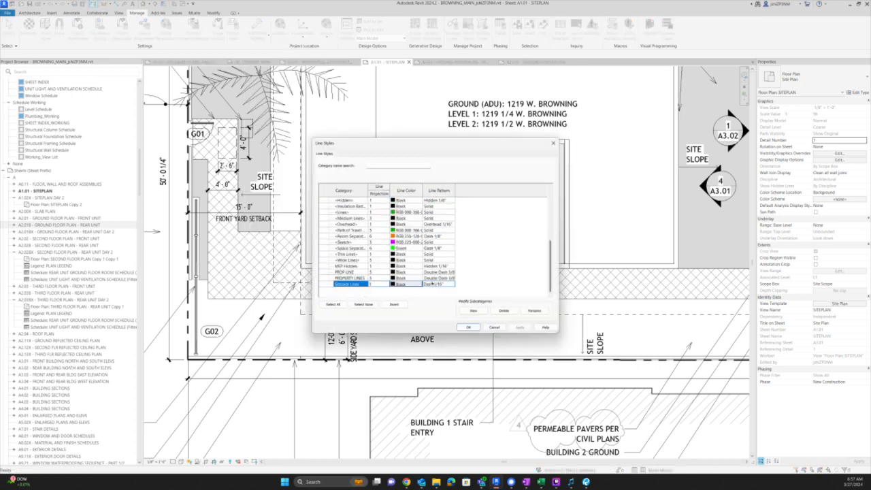
click(454, 284)
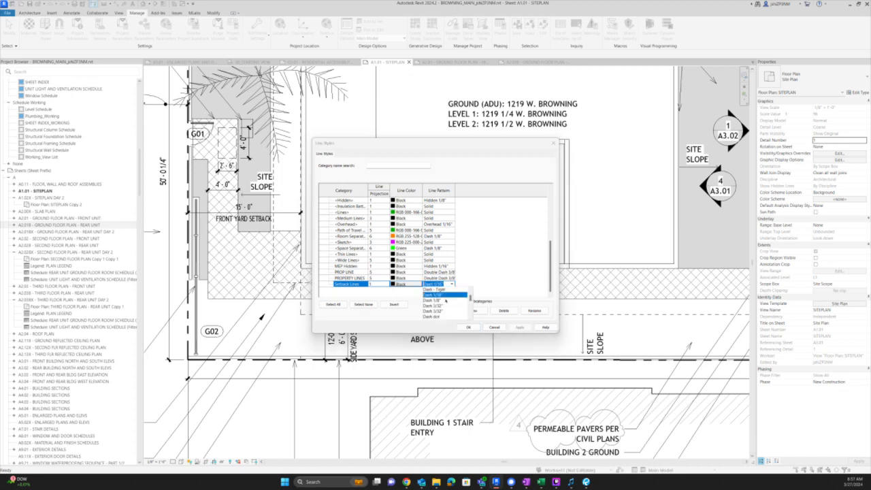
click(441, 300)
click(519, 328)
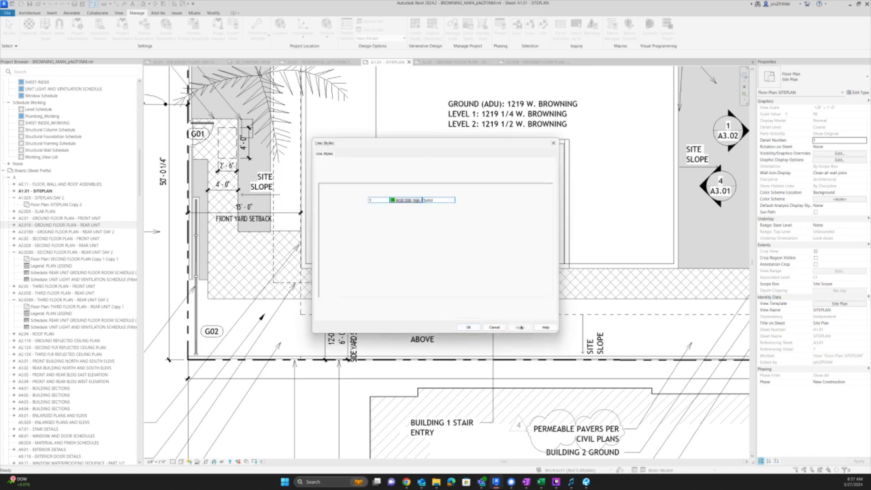
click(469, 327)
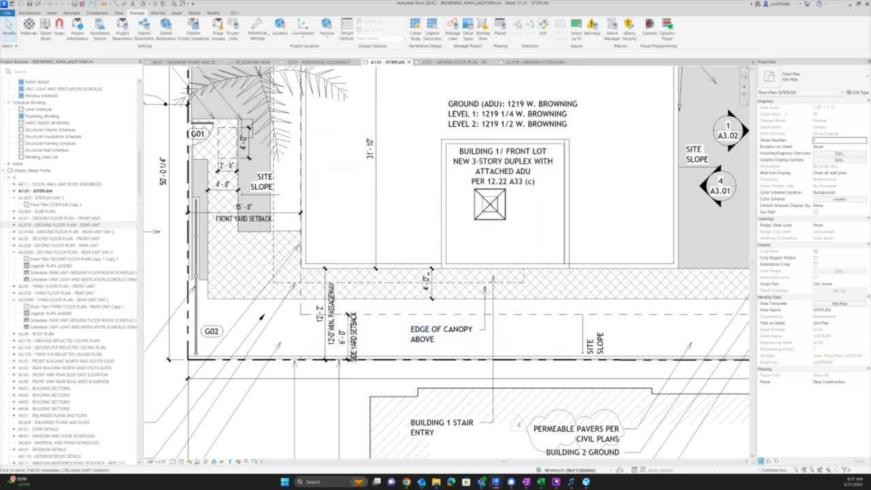
- Pan and zoom to Building 2's middle lot and select the GRAVEL filled region
scroll(471, 324, down, 3)
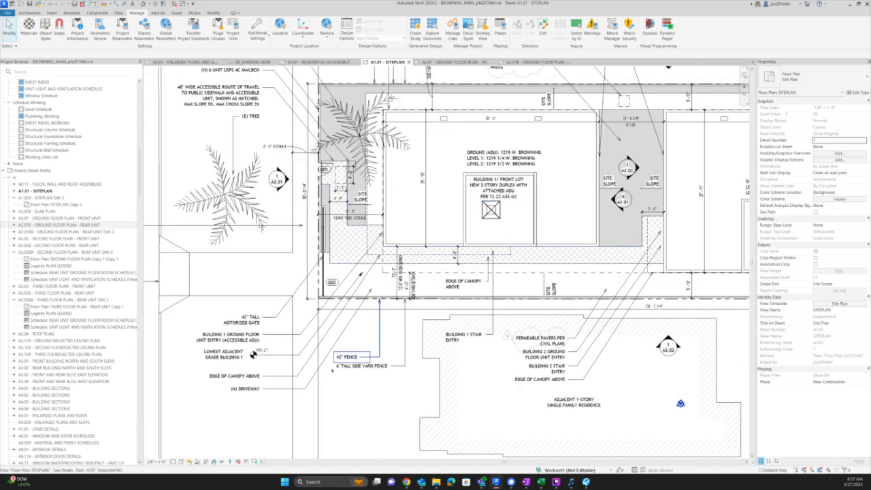
scroll(265, 382, down, 1)
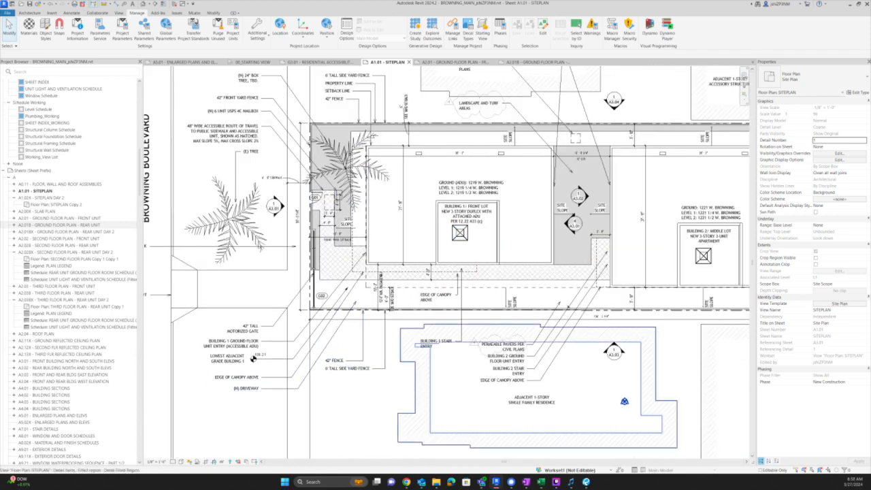
middle_drag(670, 280, 487, 286)
scroll(660, 294, up, 2)
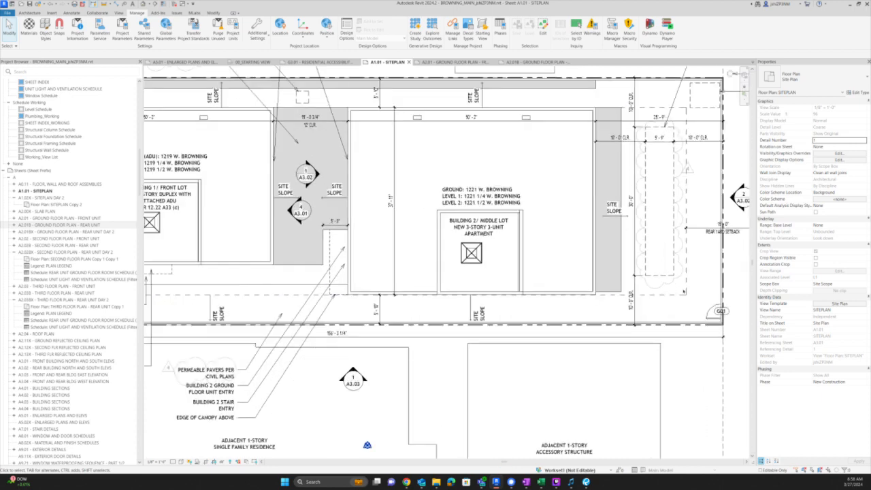
scroll(688, 257, up, 3)
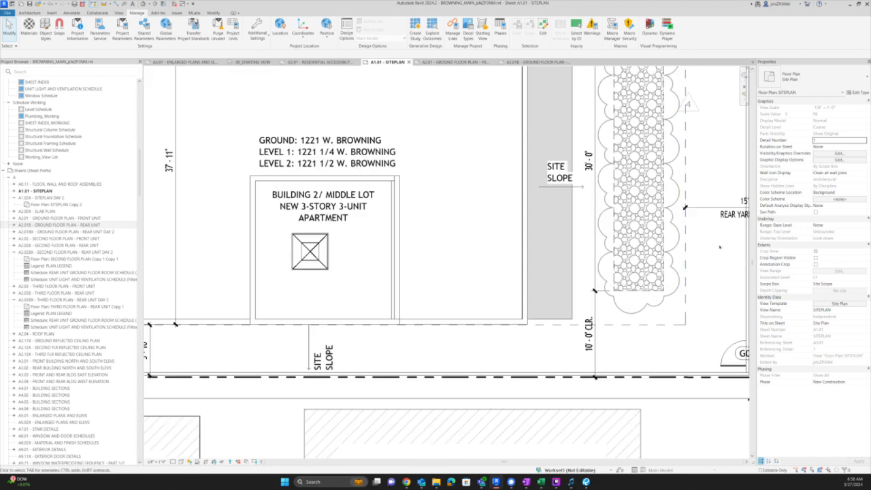
scroll(654, 292, up, 2)
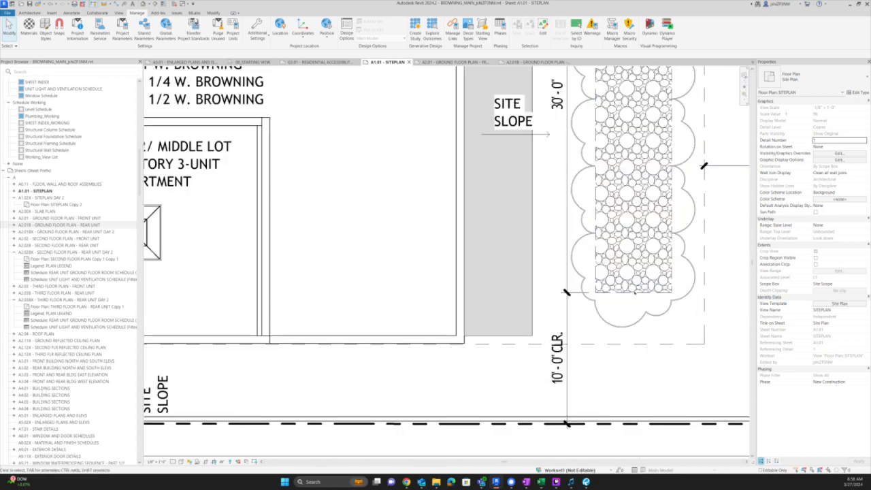
scroll(636, 294, down, 2)
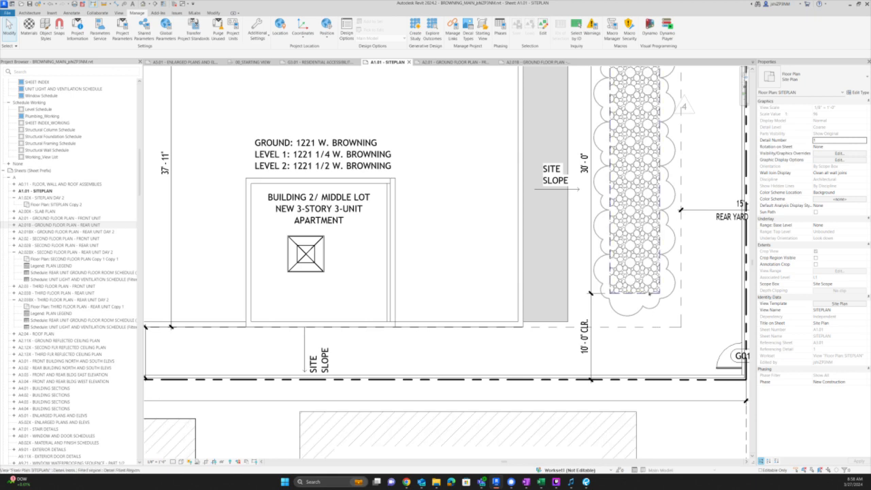
click(609, 125)
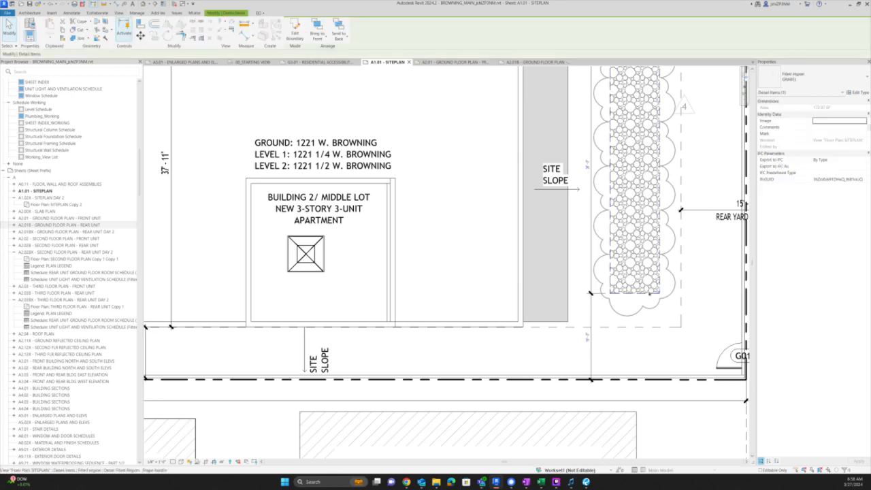
- Edit the GRAVEL region's boundary sketch, keep its Hidden line style, and finish editing
key(Escape)
double_click(642, 294)
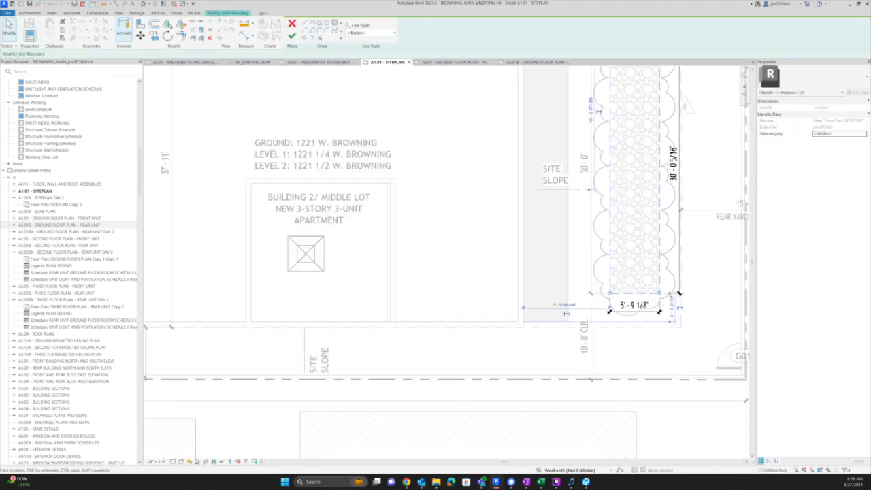
click(354, 33)
click(354, 33)
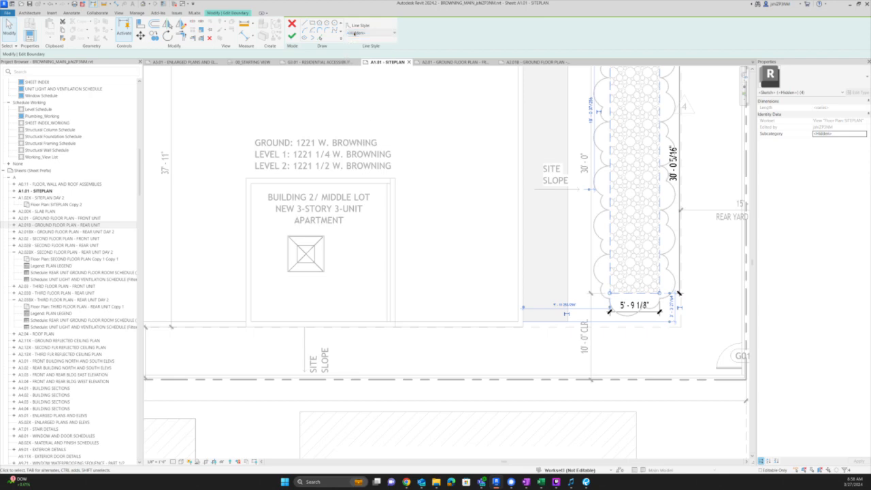
scroll(534, 214, down, 3)
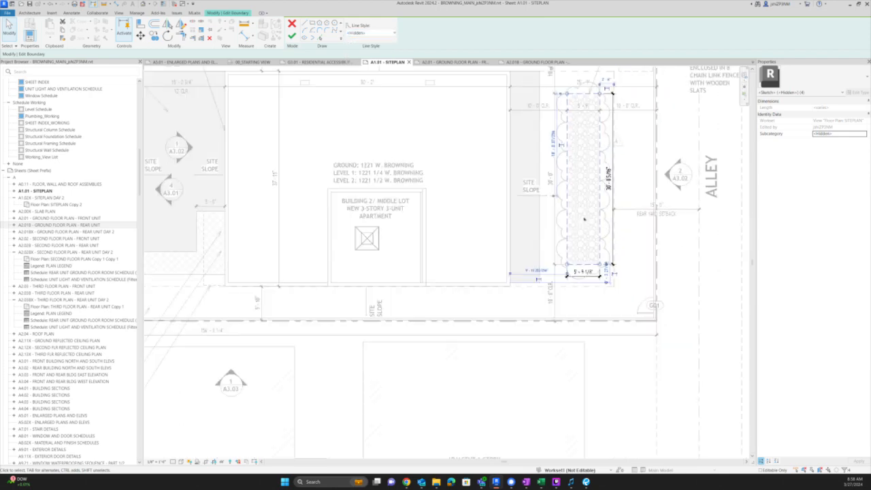
scroll(584, 204, up, 3)
scroll(594, 269, up, 3)
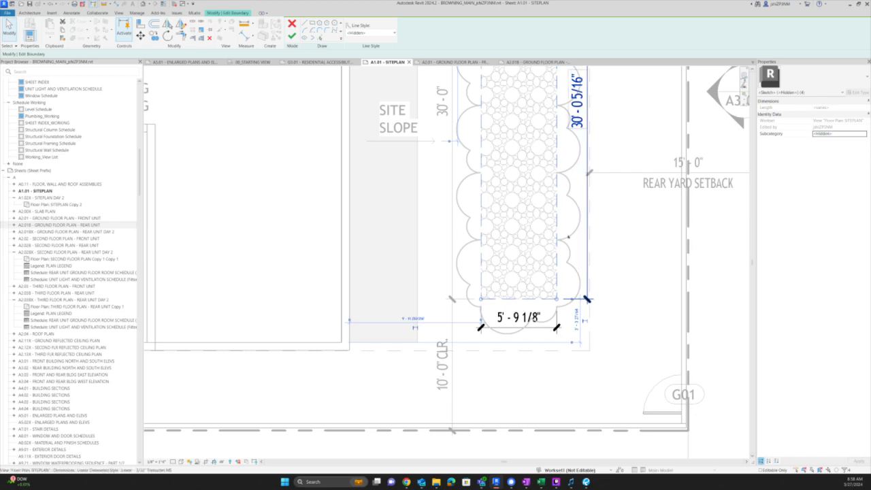
click(292, 35)
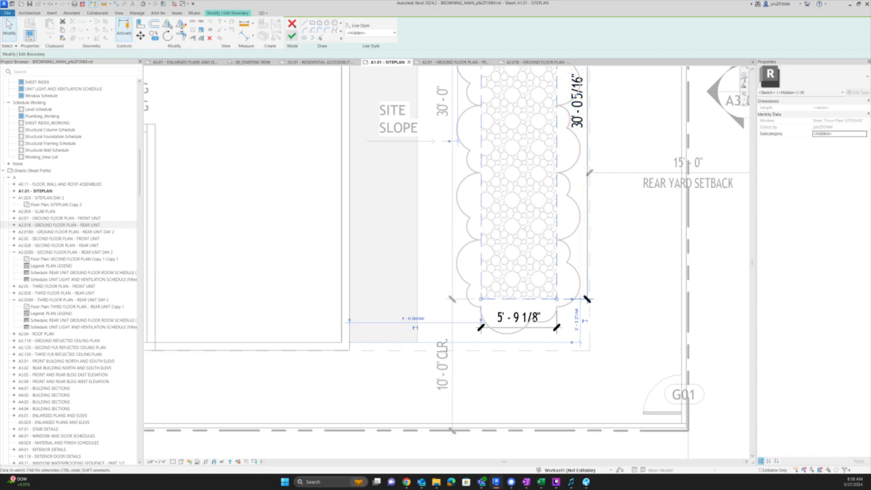
- Zoom out, clear the selection, and switch to Bluebeam Revu
scroll(719, 256, down, 5)
scroll(658, 255, down, 3)
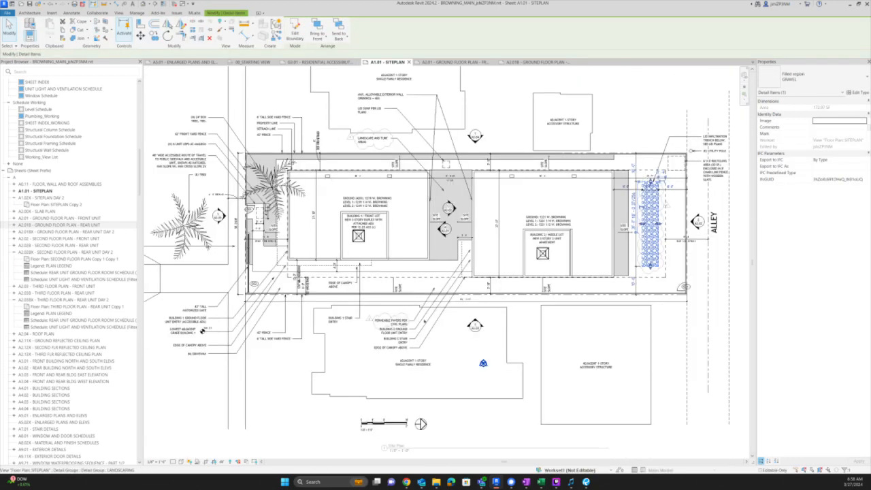
key(Escape)
key(alt+Tab)
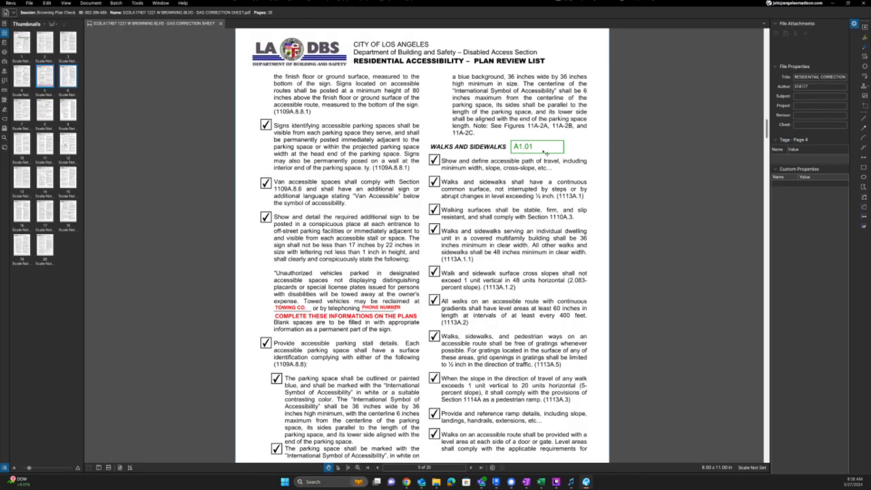
- Check the accessible route text note on the Revit site plan, then return to Revu
key(alt+Tab)
click(181, 161)
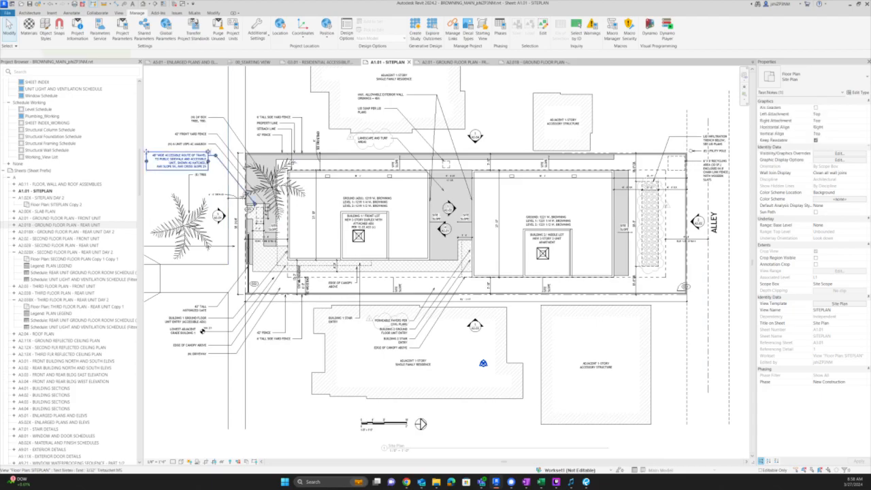
key(alt+Tab)
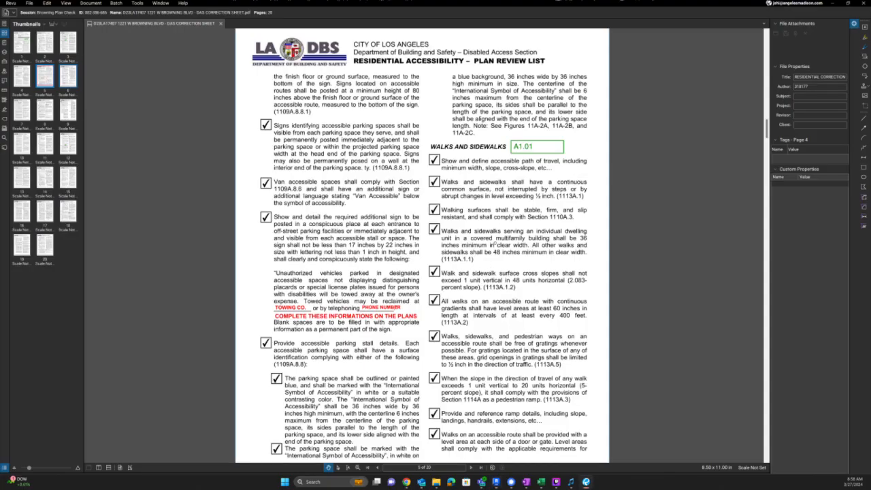
- Scroll down to the page 7 stairway handrail checklist in Revu
scroll(512, 243, down, 20)
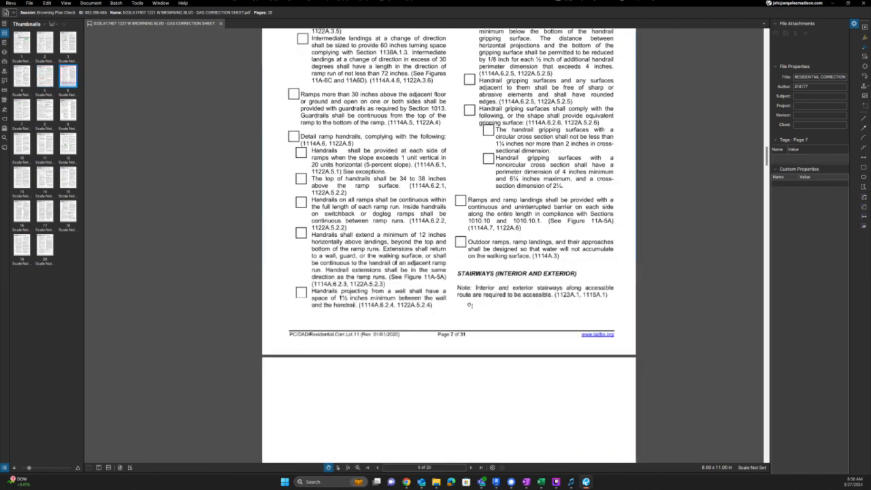
scroll(469, 305, down, 5)
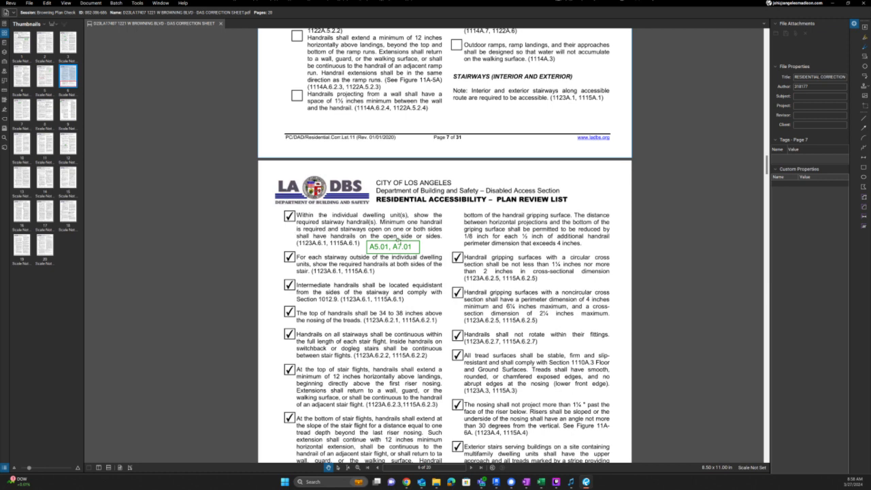
click(410, 255)
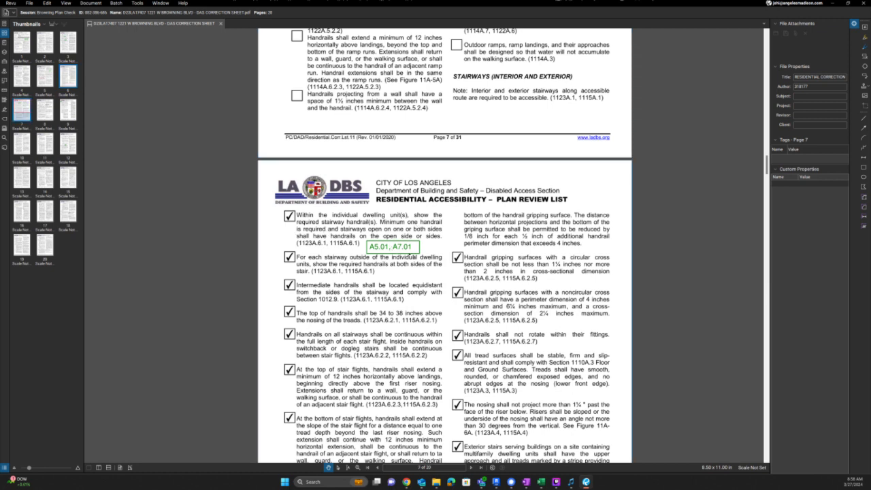
- Retype the note as NO STAIR IN INDIVIDUAL DWELLING UNITS, SEE A5.01, A7.01 FOR MORE DETAILS
double_click(407, 248)
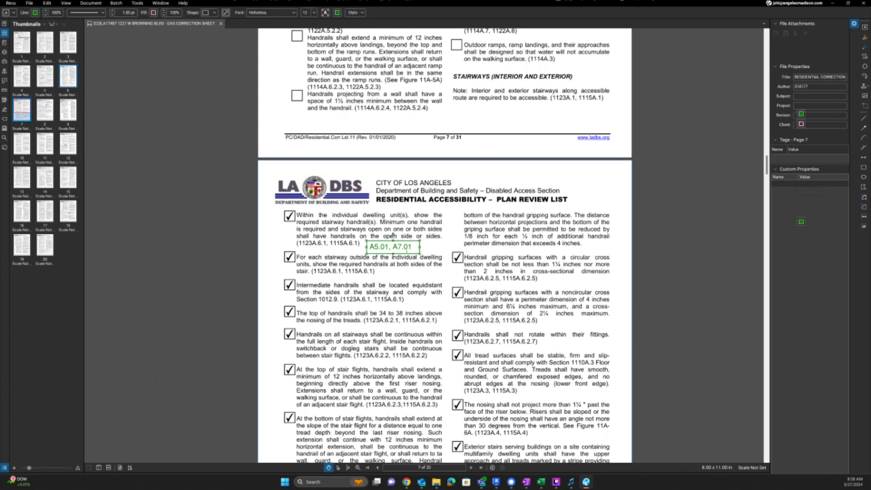
key(ctrl+a)
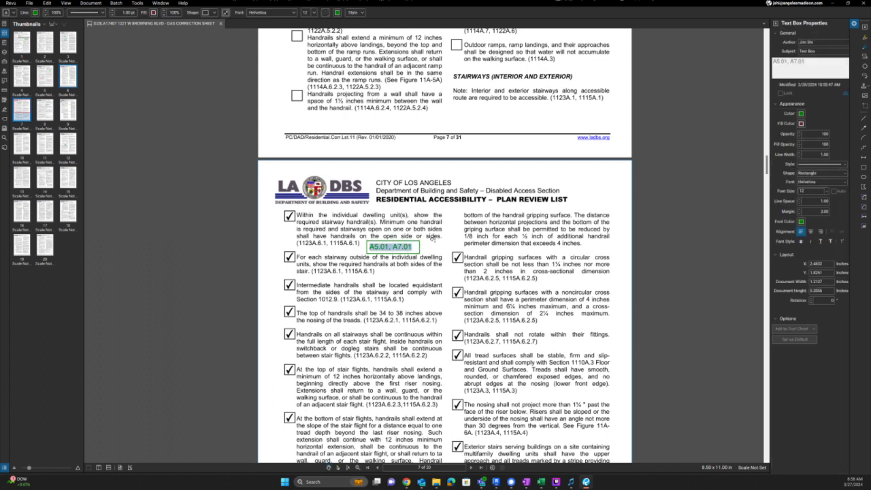
text(NO STAIR IN INDIVIDUAL DWELL)
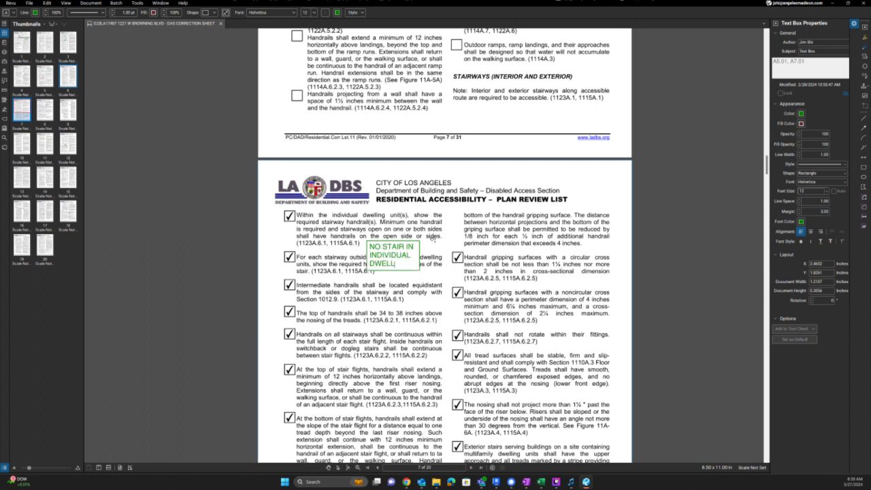
text(ING UNITS, SEE)
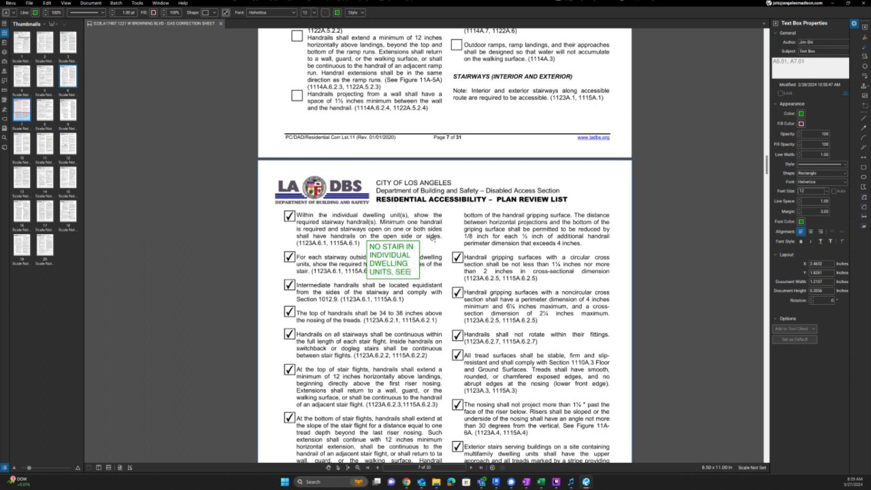
click(437, 232)
key(ctrl+z)
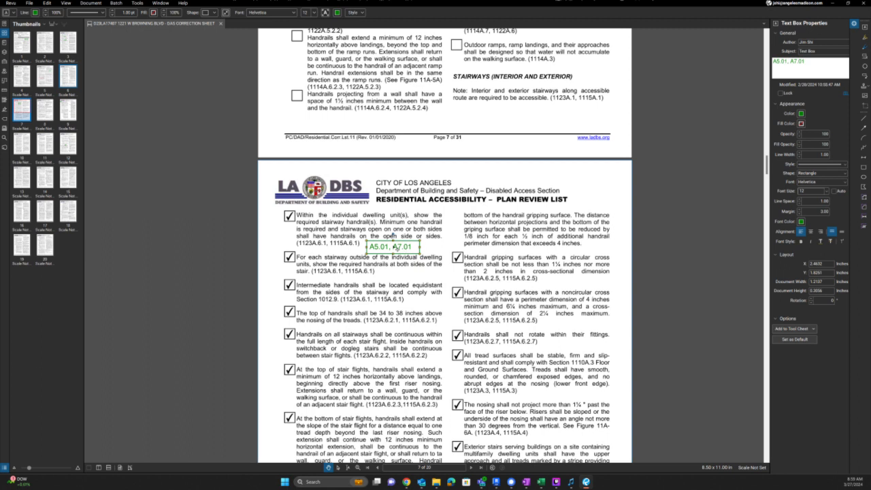
double_click(398, 247)
key(ctrl+y)
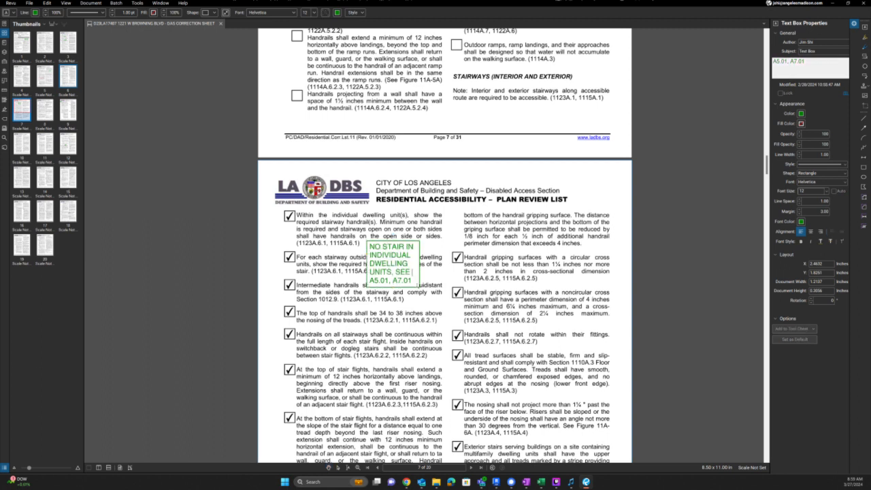
text(FOR MORE DETAILS)
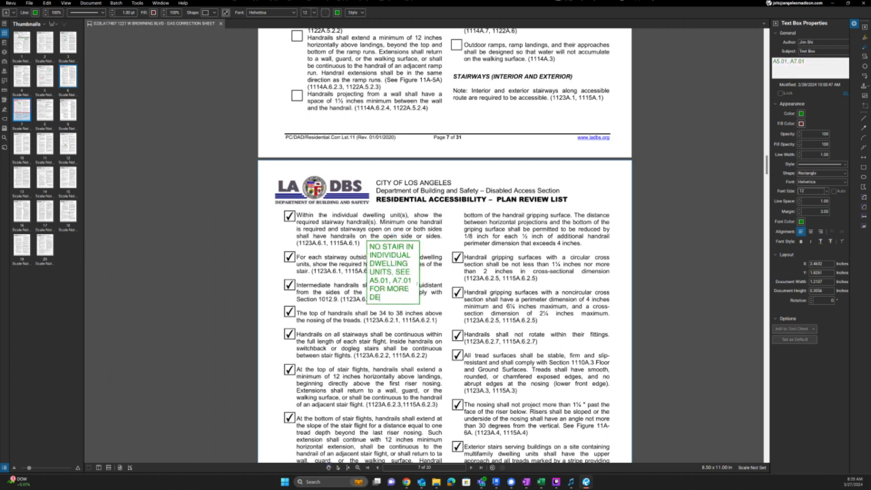
key(Escape)
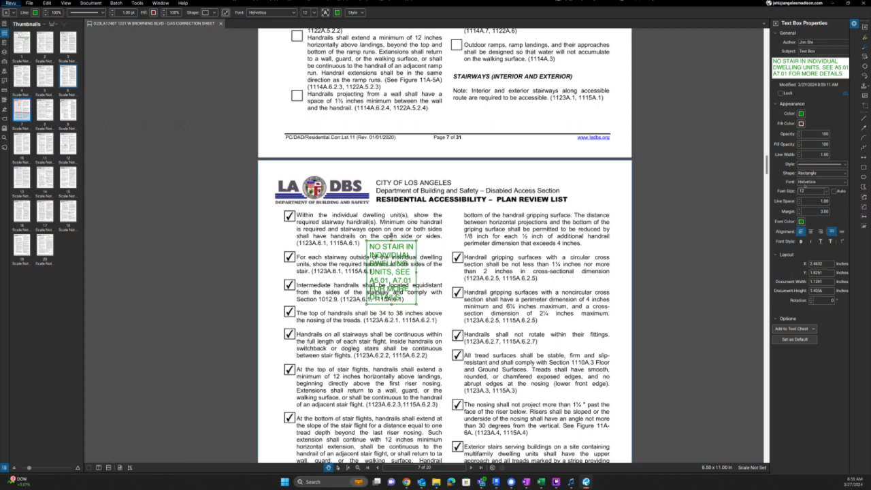
- Set the note's font size to 8, remove its border, and move it beside the first item
double_click(803, 192)
text(8)
key(Return)
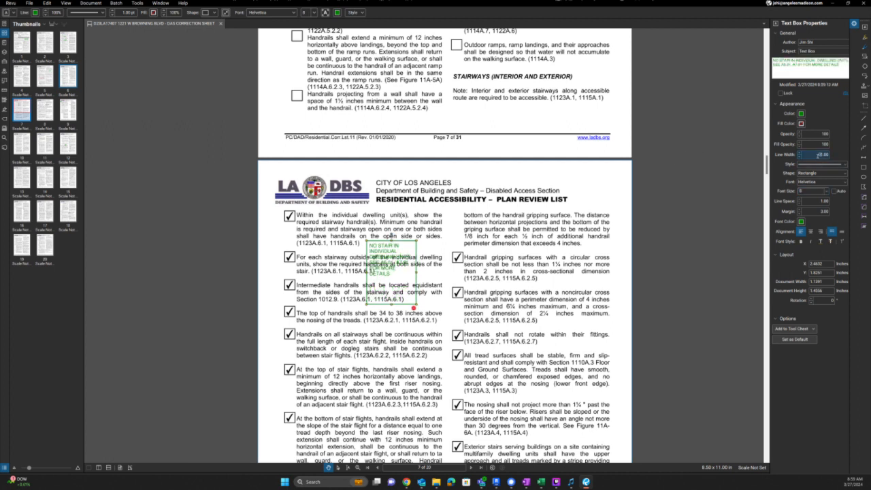
click(525, 239)
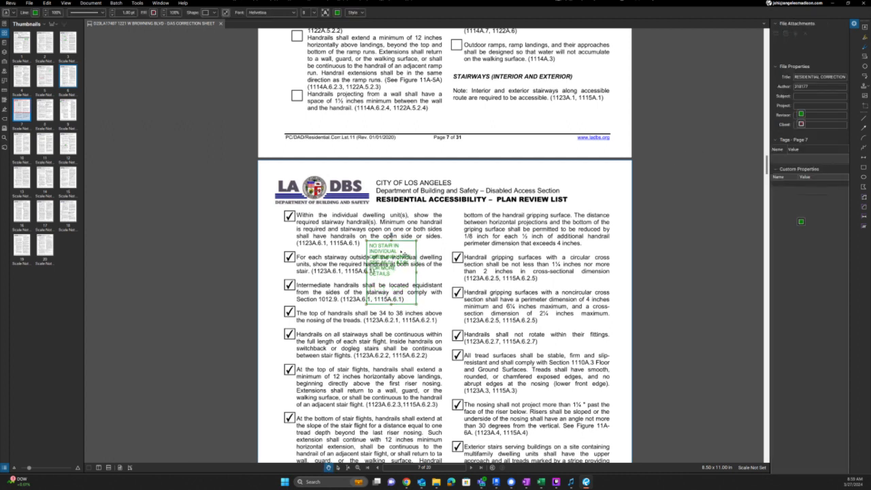
click(402, 253)
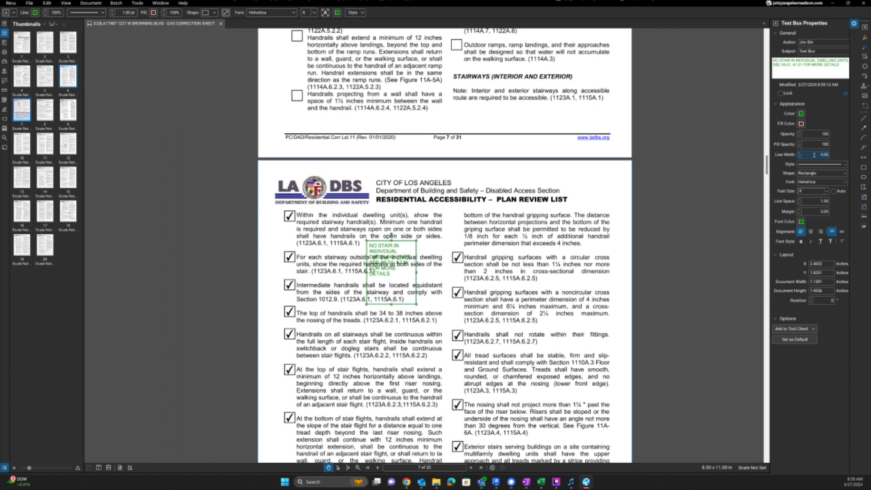
key(Return)
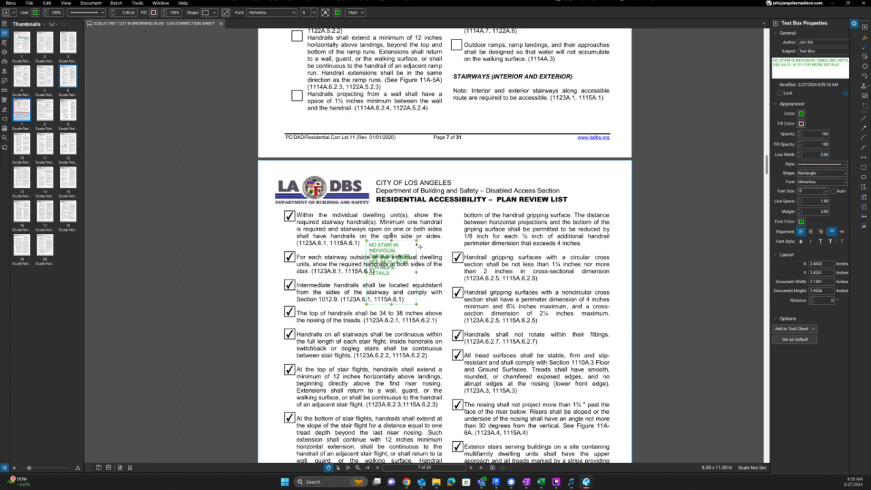
drag(420, 246, 470, 252)
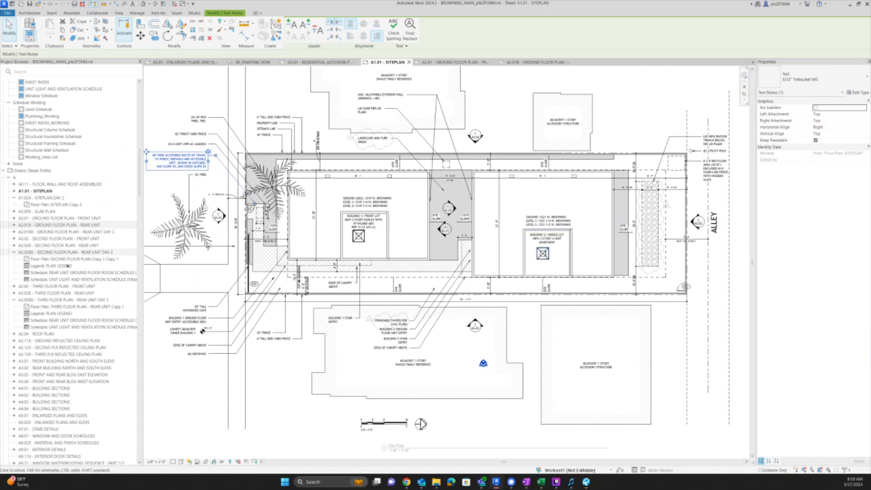
- Open sheets A5.01 and A7.01 from the Project Browser, pan the stair details, then return to Revu
scroll(63, 366, down, 3)
double_click(55, 347)
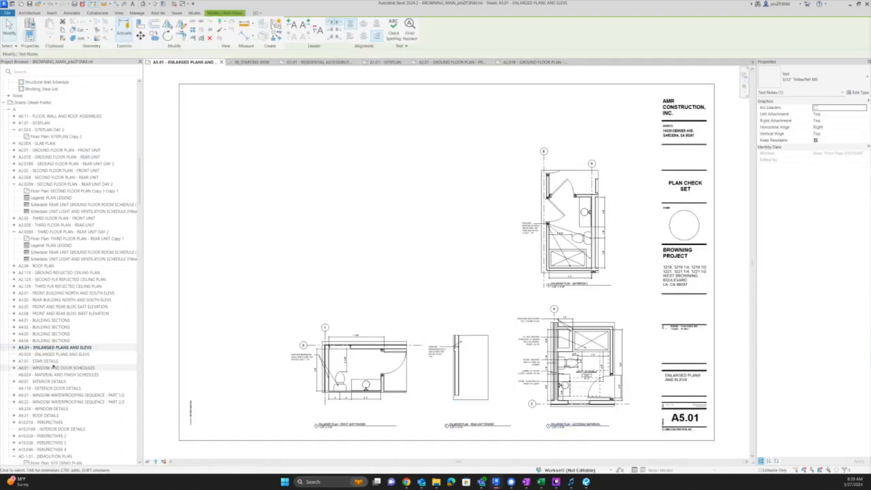
double_click(54, 362)
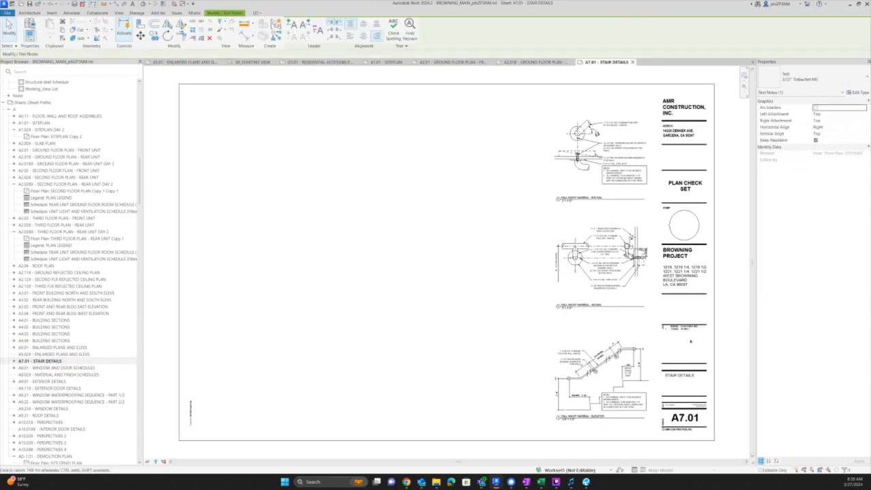
scroll(689, 343, up, 1)
middle_drag(673, 362, 648, 351)
key(alt+Tab)
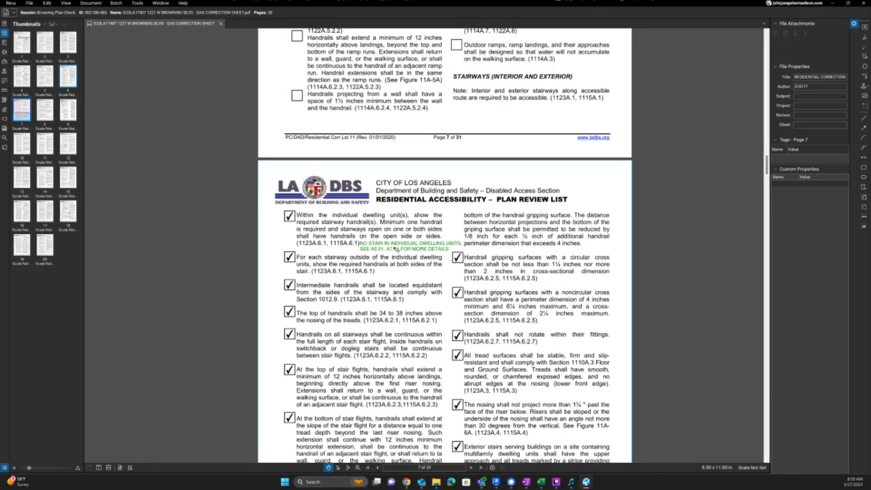
- Reword the stairway note's sheet references to floor plans and delete its second sentence
click(395, 249)
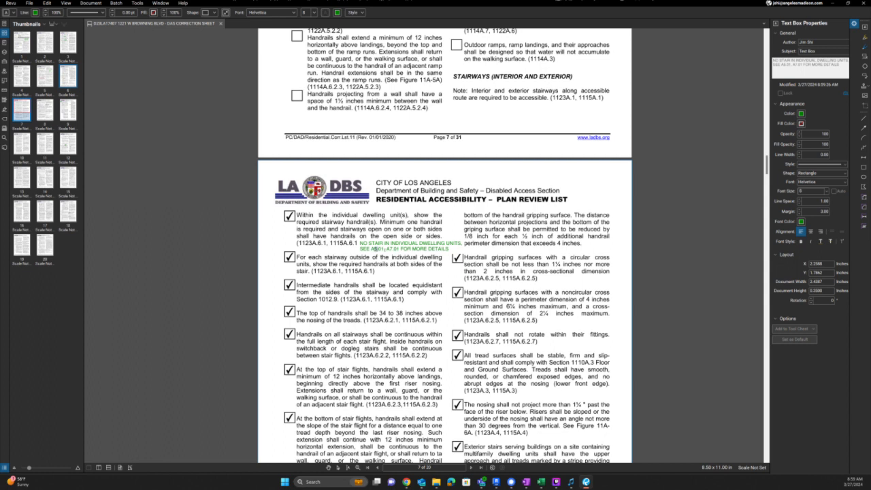
key(BackSpace)
text(PLANS AND )
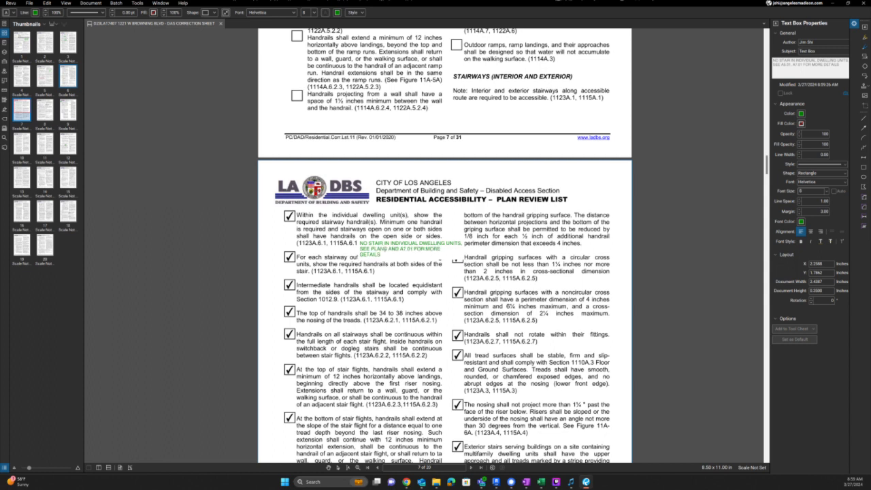
text(FLOOR)
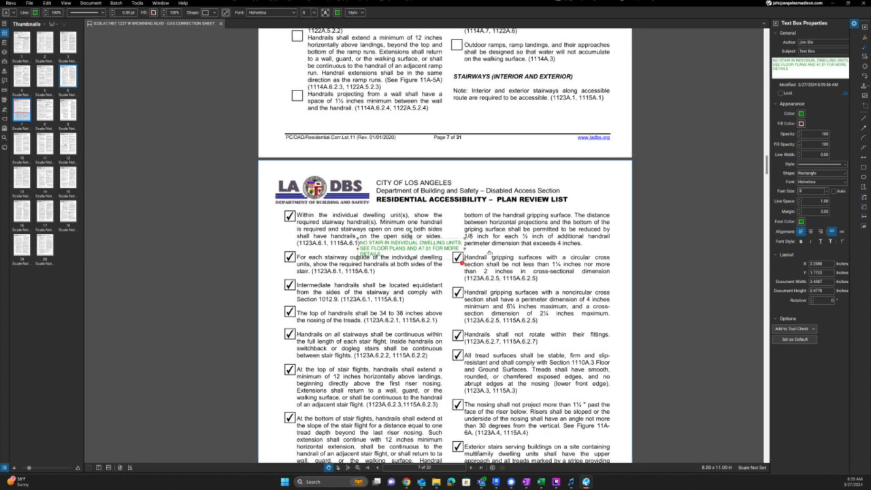
click(462, 260)
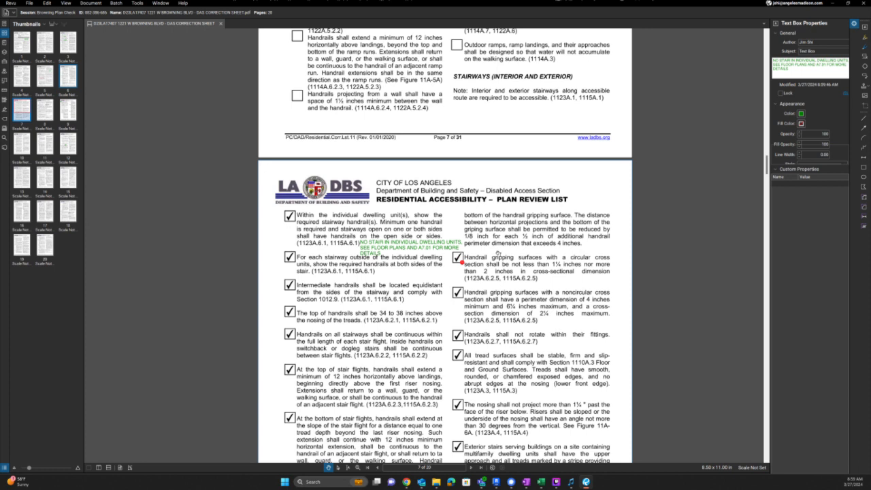
click(498, 254)
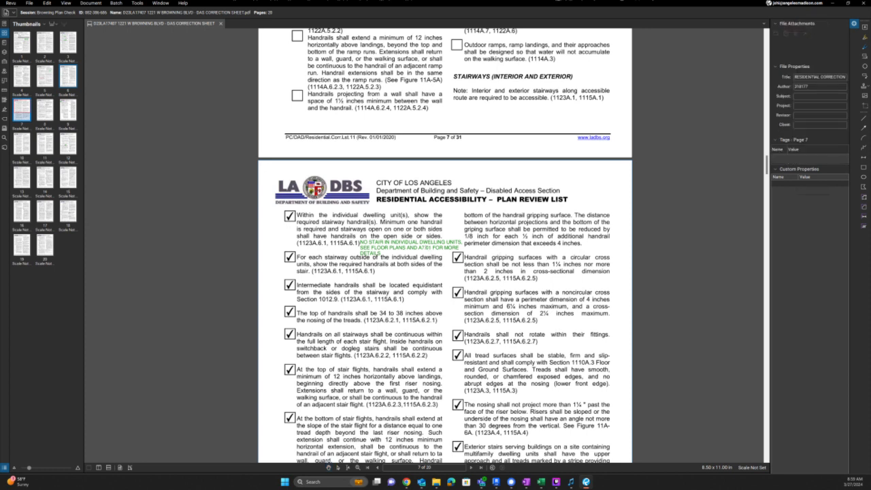
click(430, 249)
key(BackSpace)
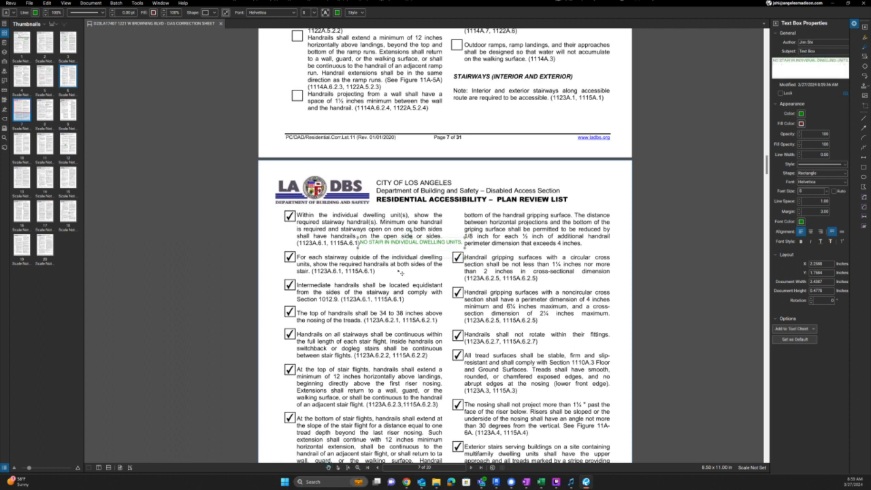
- Copy the note as a one-line SEE FLOOR PLANS AND A7.01 FOR MORE DETAILS above Intermediate handrails
ctrl+drag(402, 246, 398, 282)
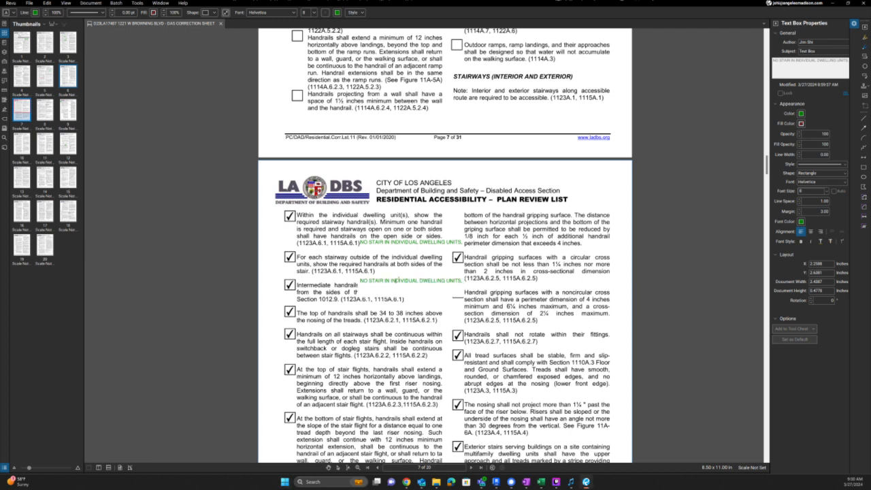
double_click(394, 281)
key(super+v)
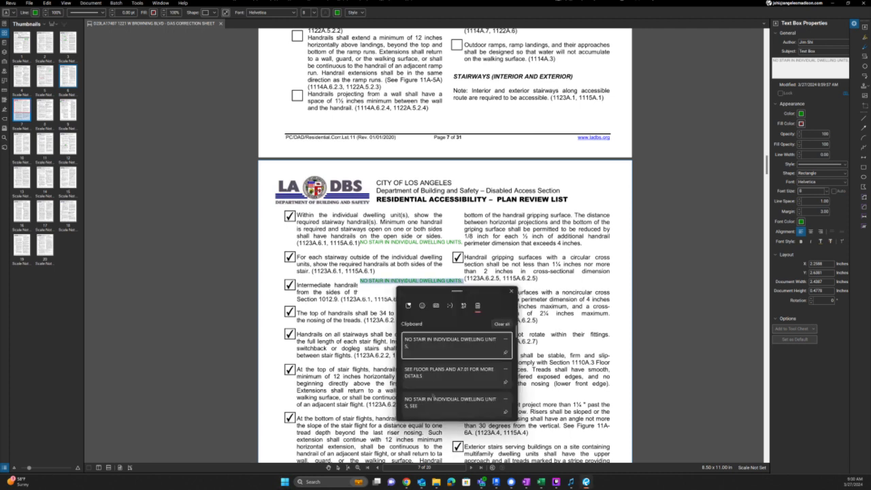
click(434, 376)
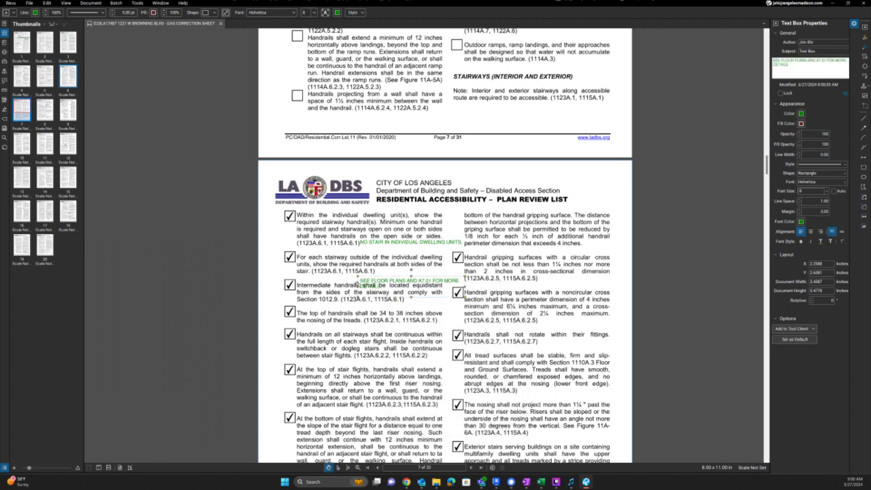
drag(358, 287, 265, 287)
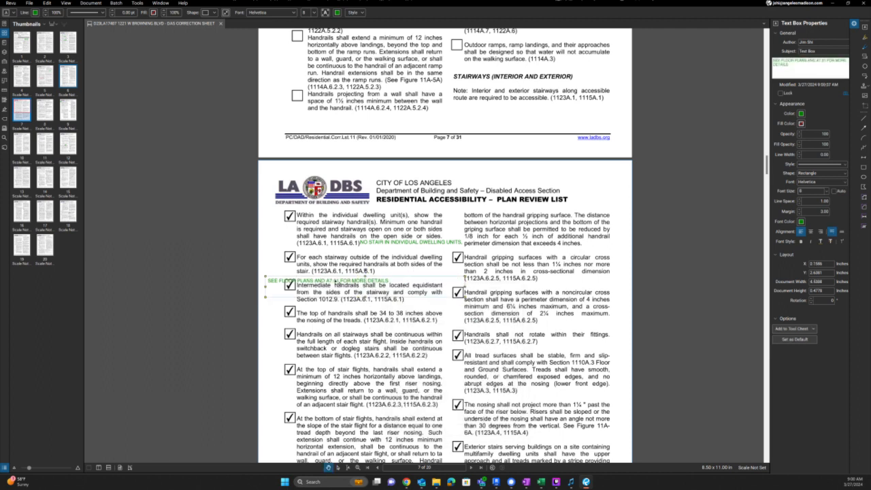
key(alt+z)
drag(393, 279, 446, 277)
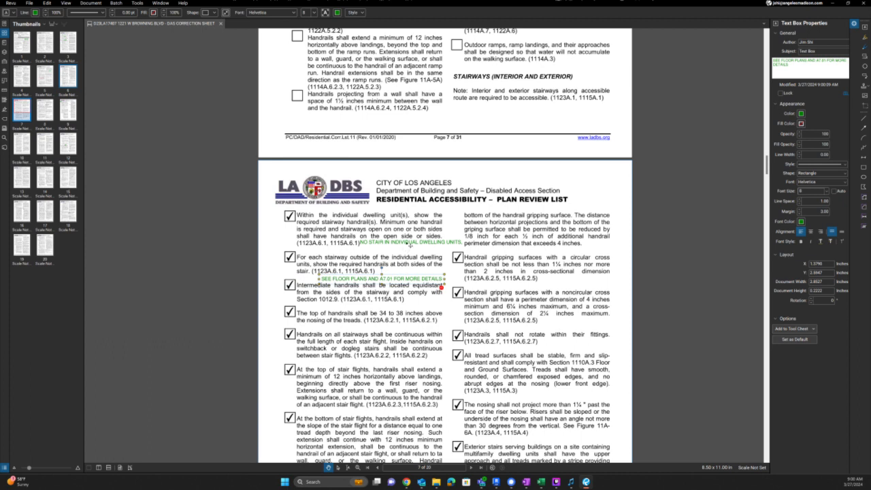
drag(410, 245, 372, 250)
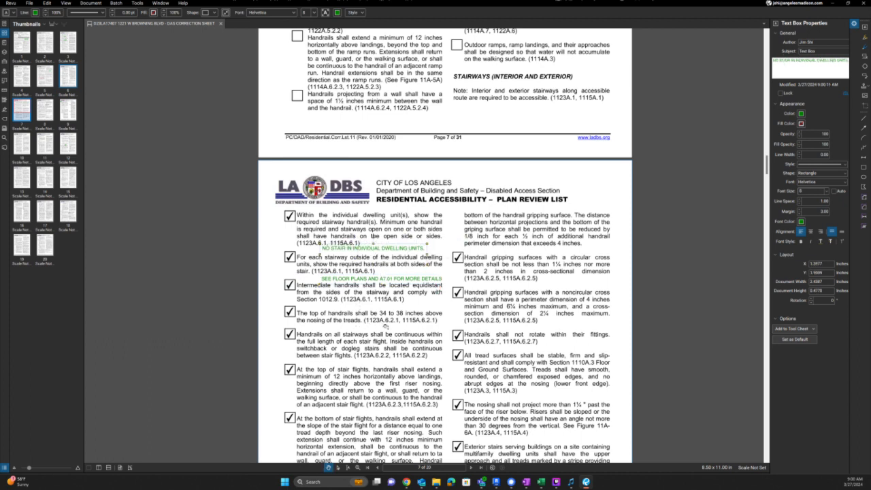
- Scroll through the review list, trying and discarding a new text note beside AREAS OF REFUGE
scroll(381, 325, down, 1)
scroll(374, 207, down, 5)
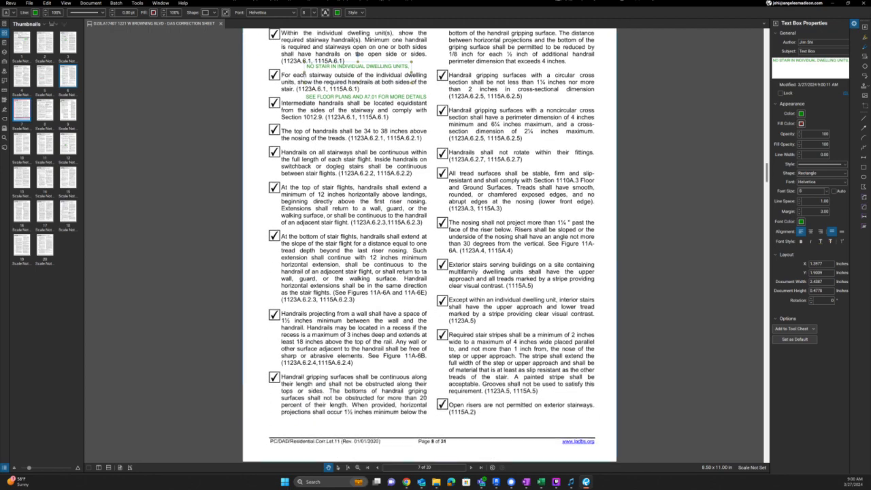
scroll(480, 292, up, 5)
click(479, 242)
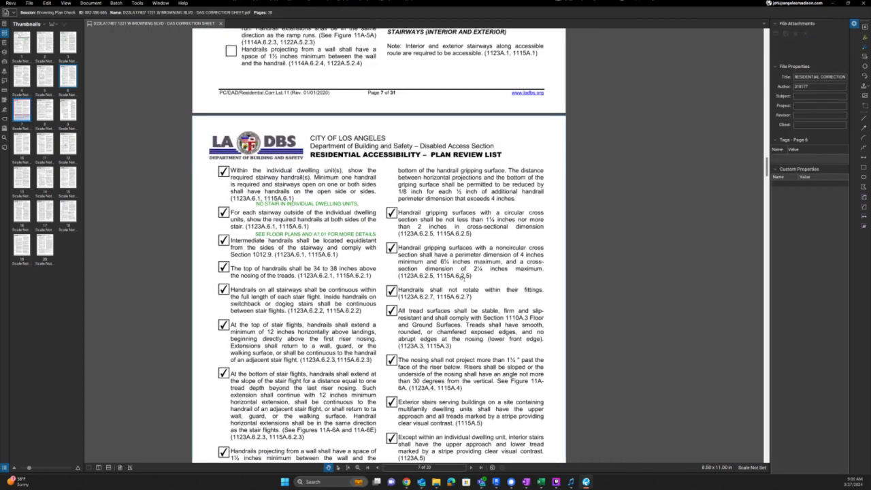
scroll(451, 336, down, 5)
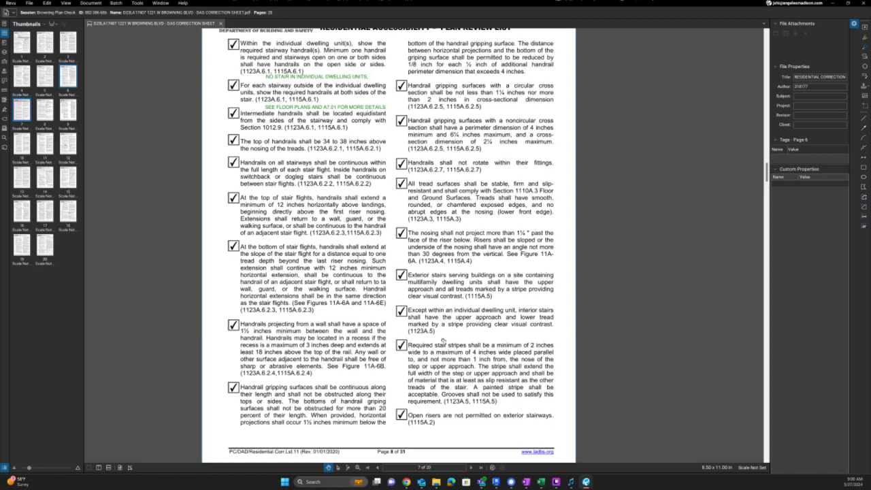
scroll(439, 396, down, 10)
scroll(473, 315, down, 4)
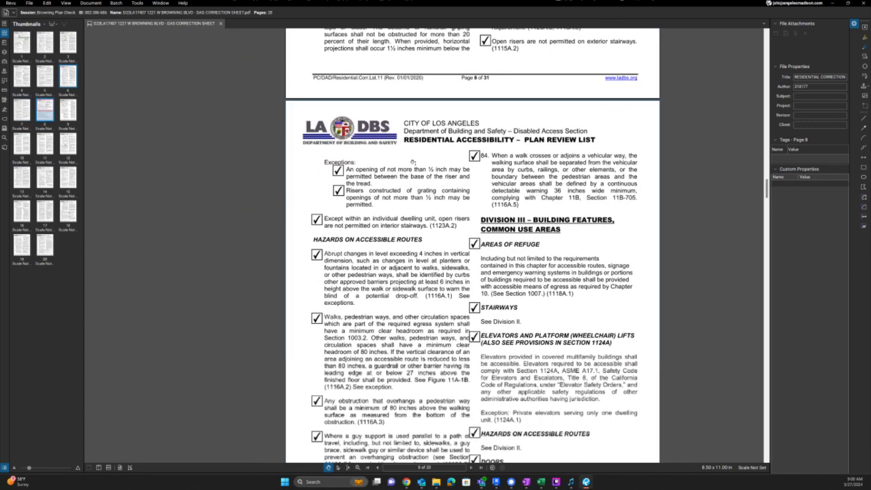
scroll(385, 311, down, 3)
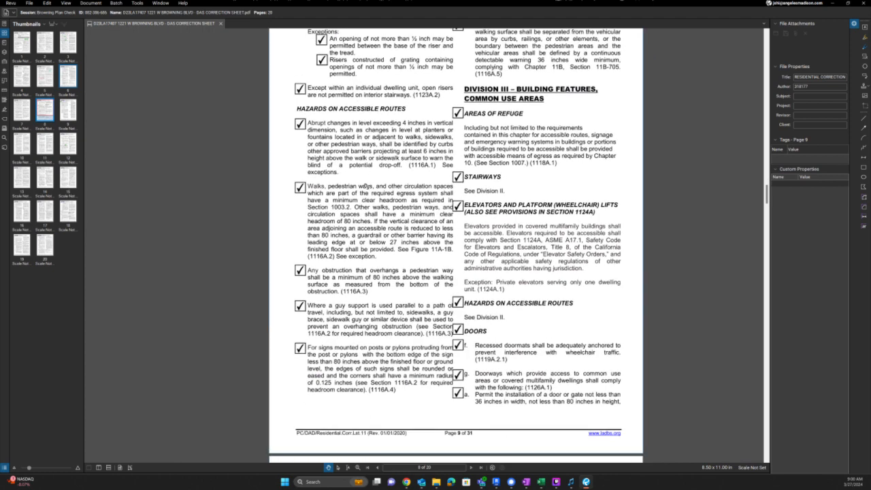
scroll(549, 345, up, 1)
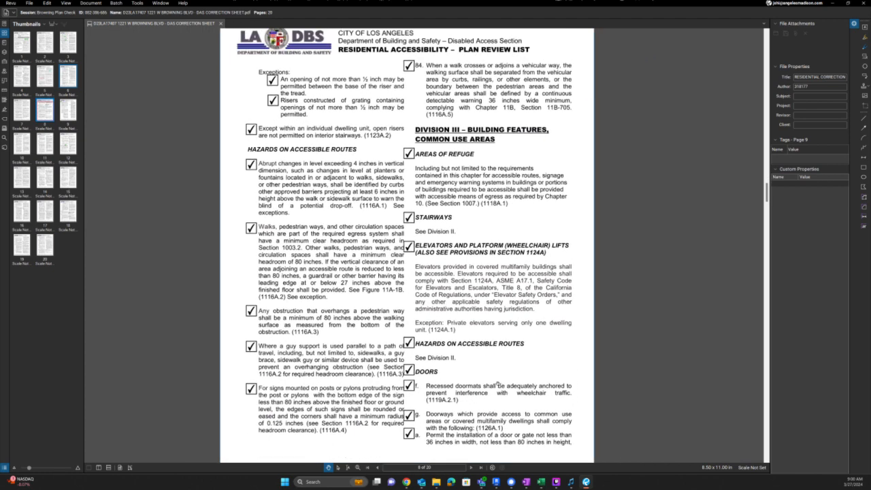
key(t)
drag(480, 152, 552, 158)
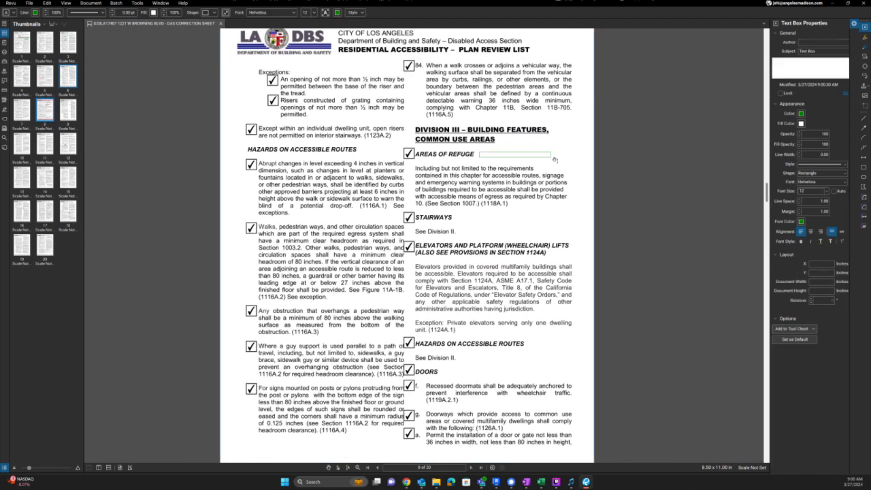
click(507, 167)
scroll(507, 170, up, 3)
scroll(507, 170, up, 12)
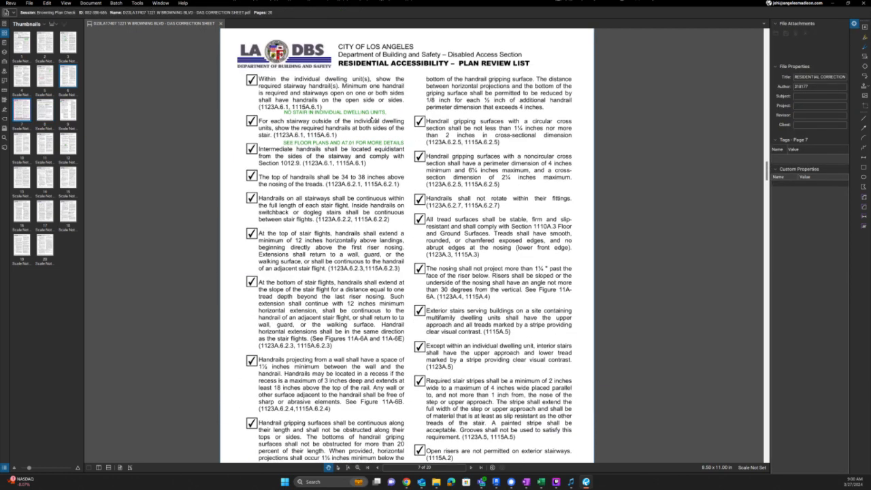
- Paste a copy of the NO STAIR note under page 9's Elevators heading, retyped as NO ELEVATORS PROVIDED
click(374, 118)
scroll(504, 340, down, 8)
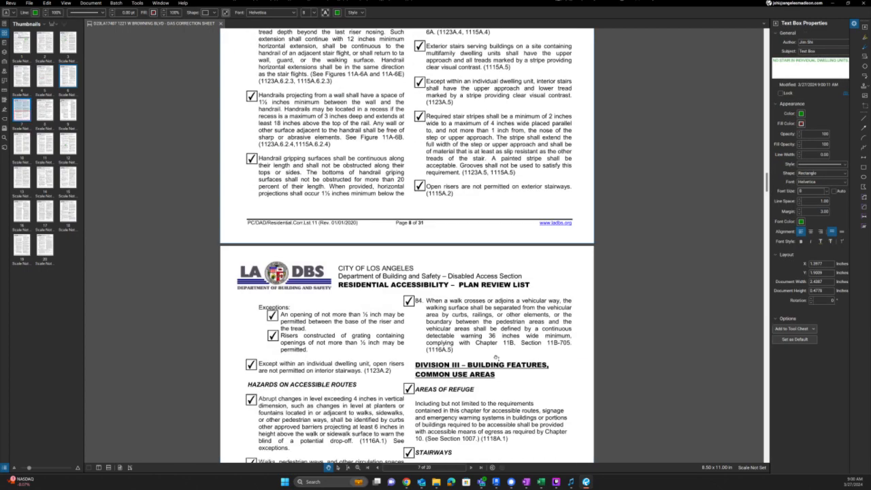
drag(506, 388, 490, 351)
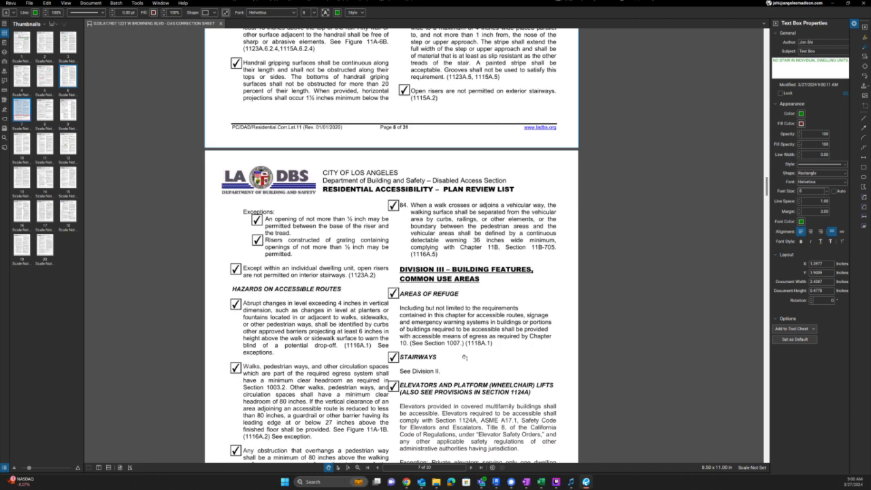
scroll(463, 330, down, 3)
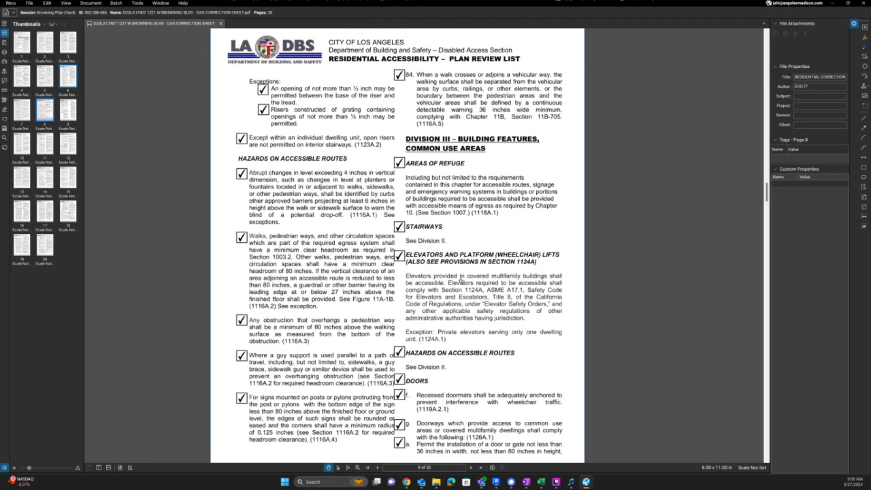
key(ctrl+v)
drag(474, 259, 479, 269)
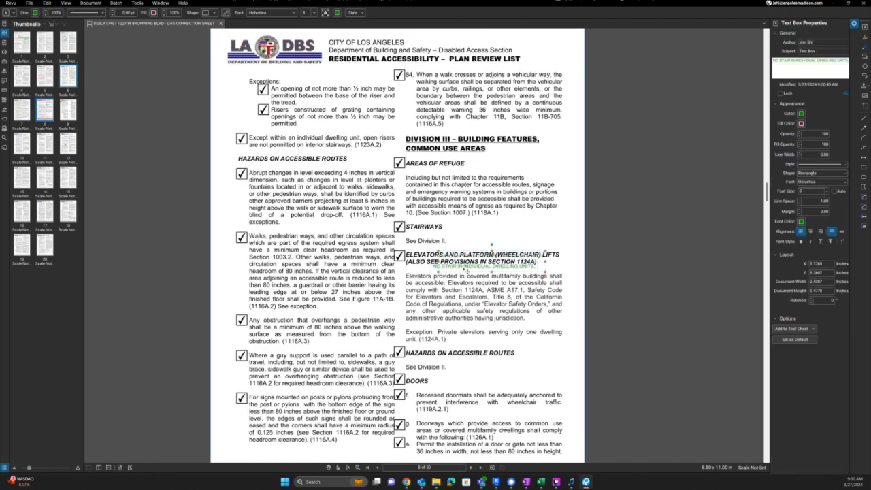
double_click(479, 268)
text(NO ELEVATORS PROVIDED)
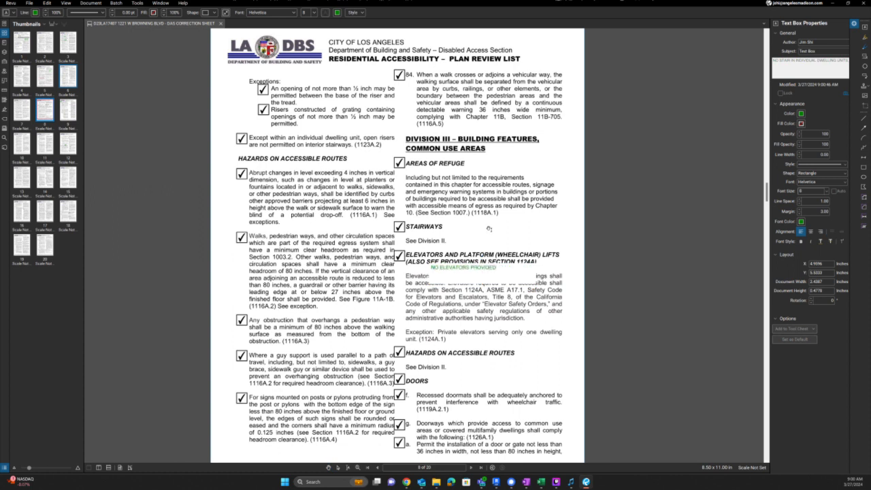
click(488, 229)
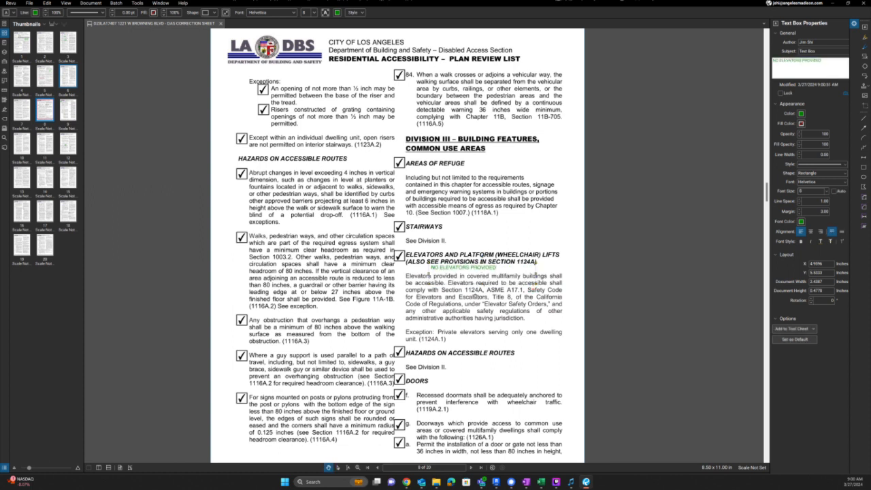
scroll(475, 296, down, 3)
scroll(475, 296, down, 5)
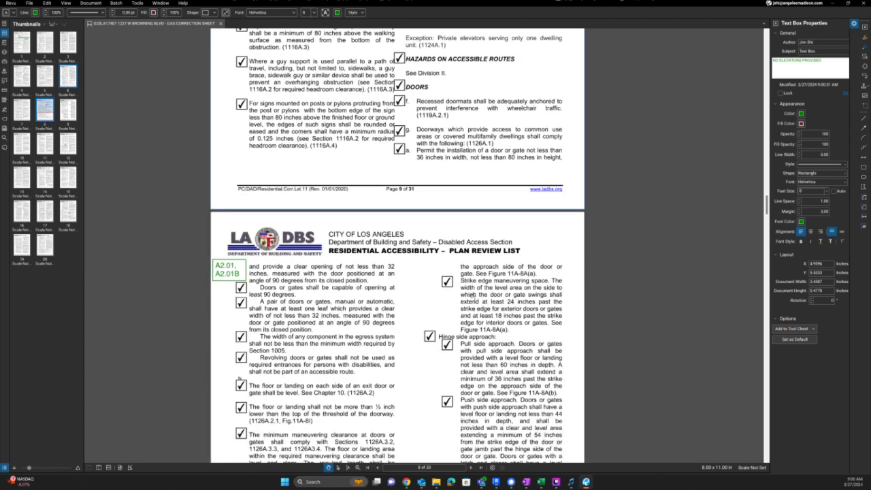
- Paste a page 10 note reading SEE GROUND FLOOR PLANS FOR ALL DOOR MANEUVERING CLEARANCES, then switch to Revit
scroll(476, 296, down, 8)
scroll(468, 295, down, 5)
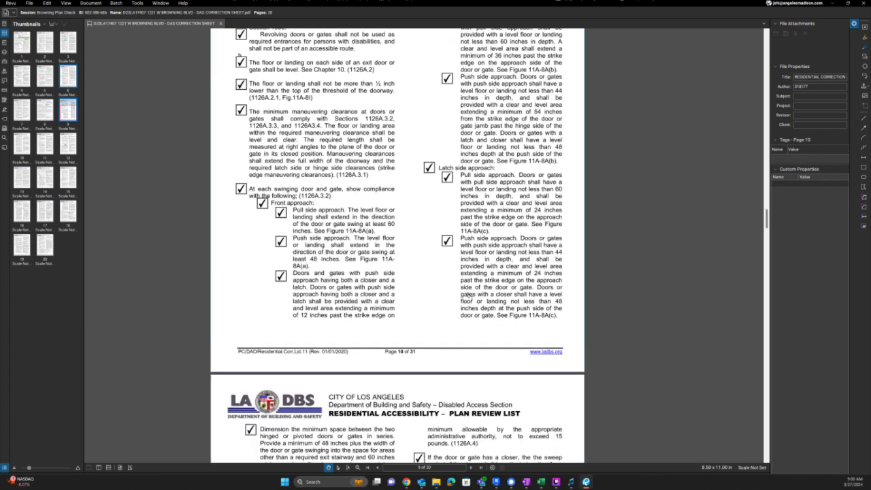
scroll(467, 292, up, 6)
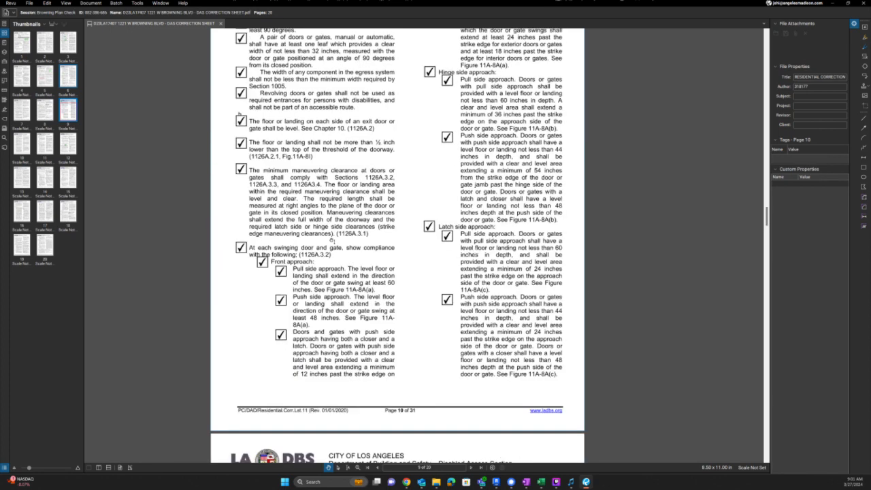
drag(280, 160, 334, 233)
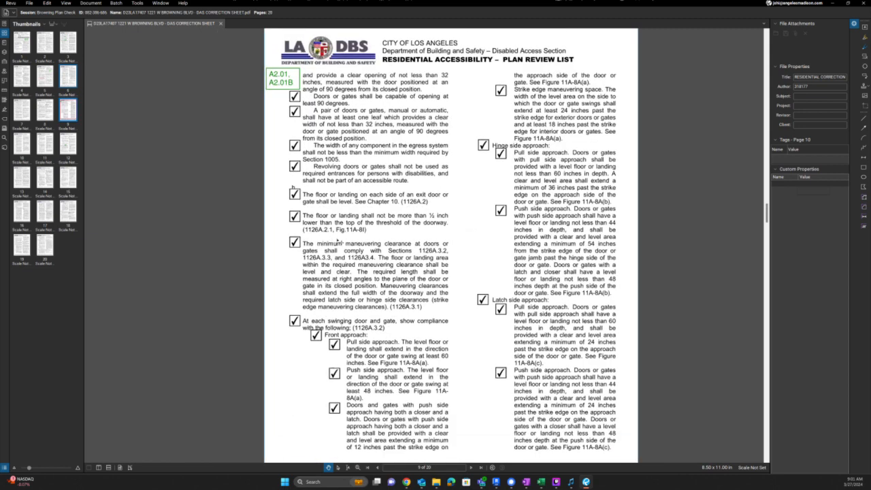
key(ctrl+v)
double_click(365, 241)
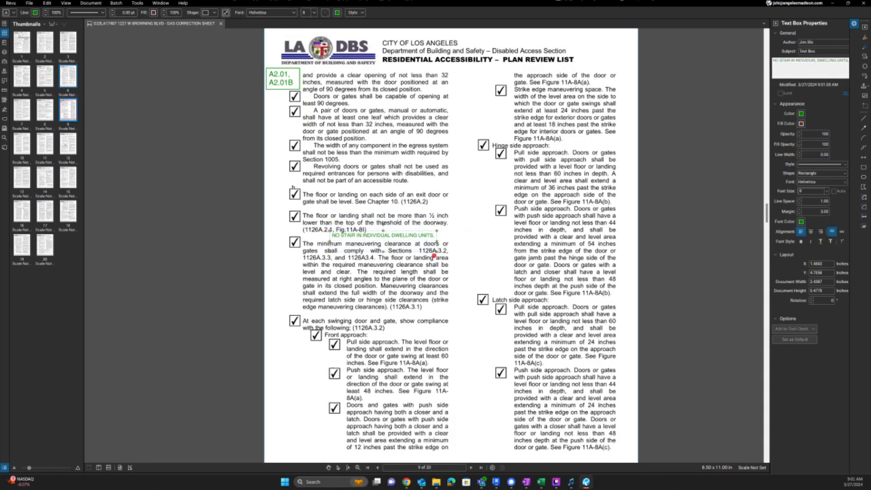
key(ctrl+a)
text(SEE PLANS)
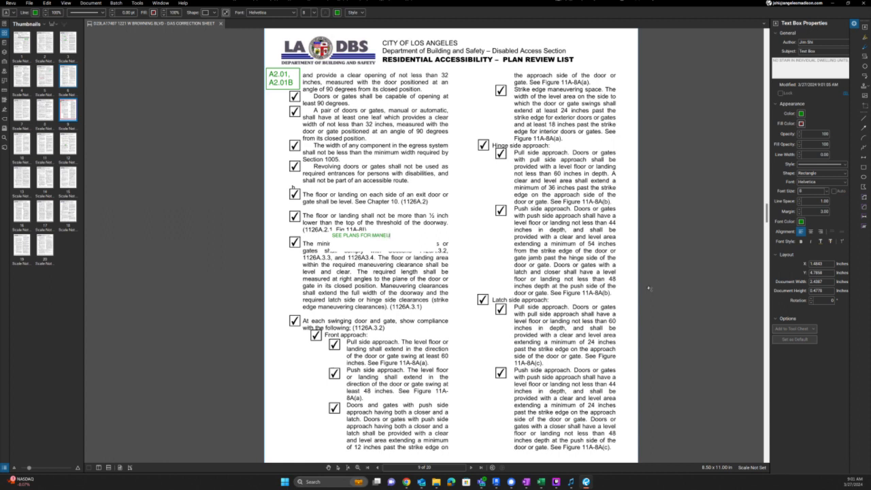
text(CES)
text(GROUND FLOOR )
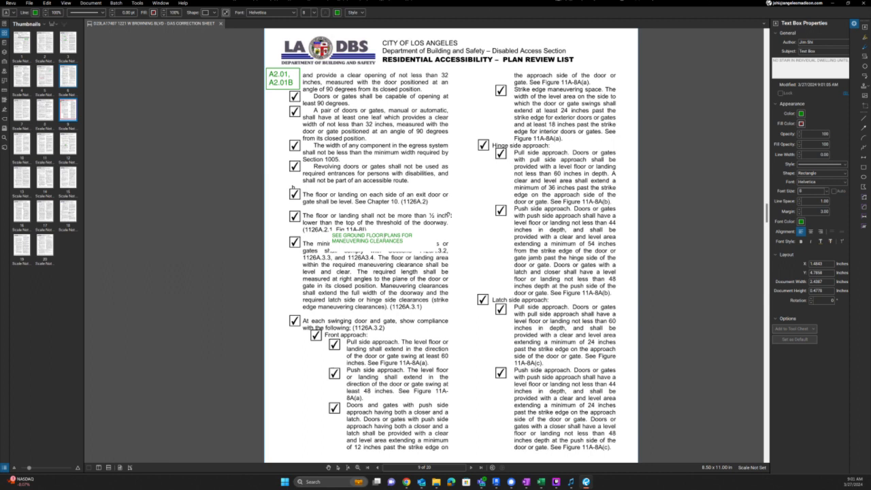
text(ALL DOOR)
key(Escape)
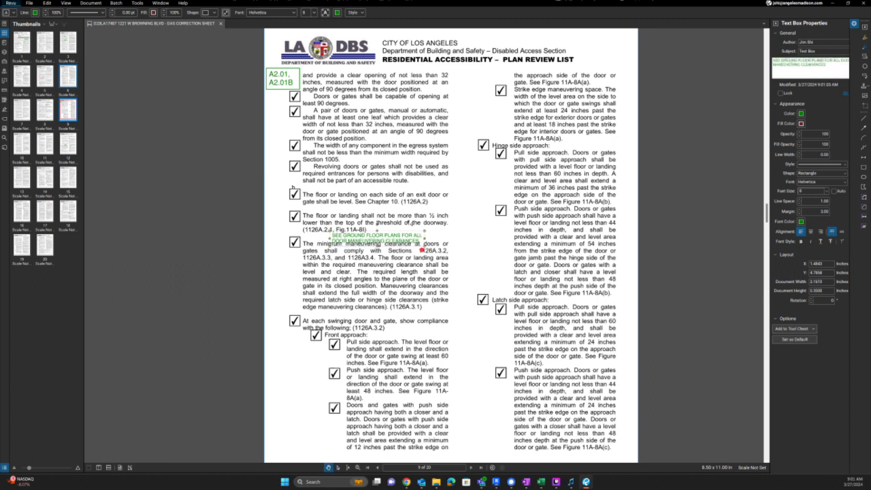
click(381, 281)
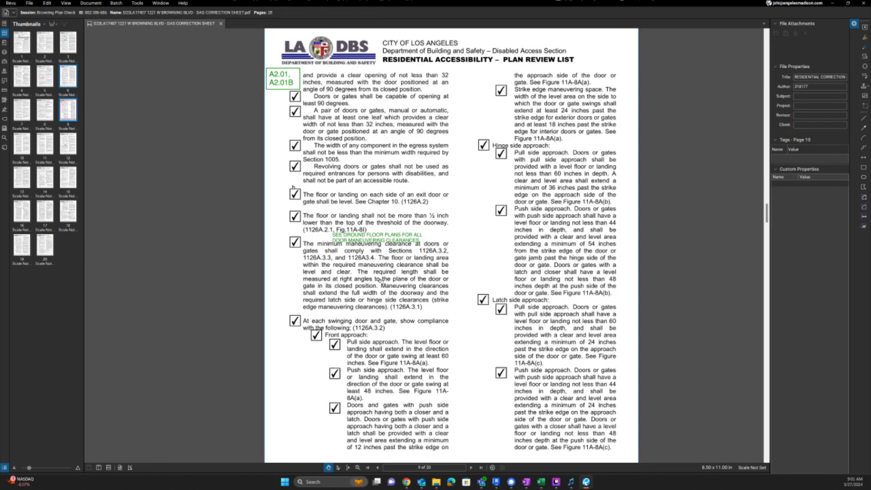
key(alt+Tab)
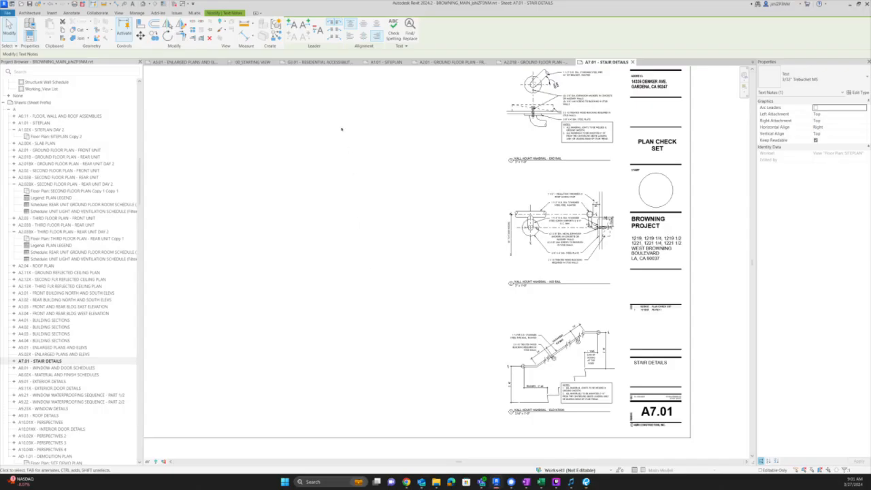
- Swap the G0.01 sheet for A2.01, framing the whole front unit and grid lines 1–5
middle_click(289, 64)
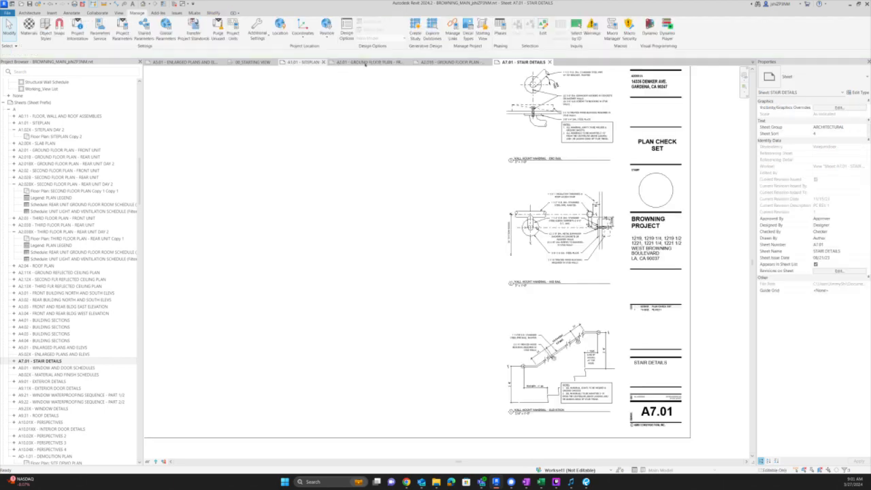
click(355, 63)
middle_drag(441, 256, 199, 366)
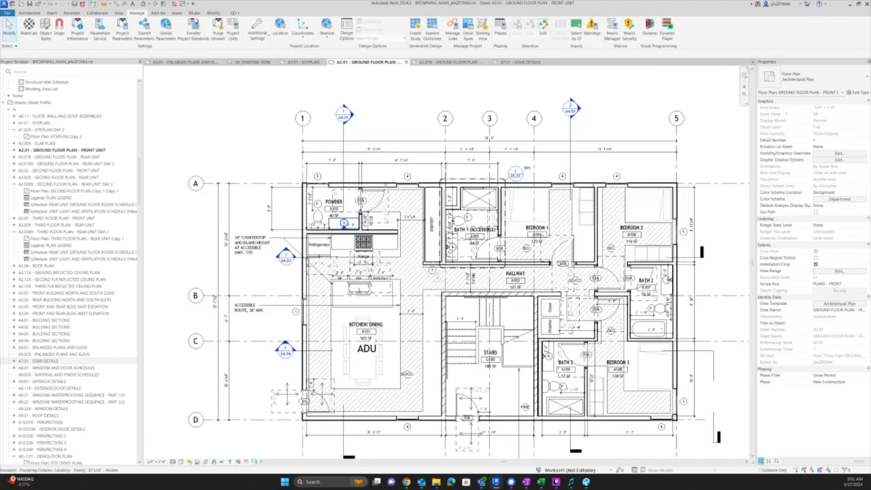
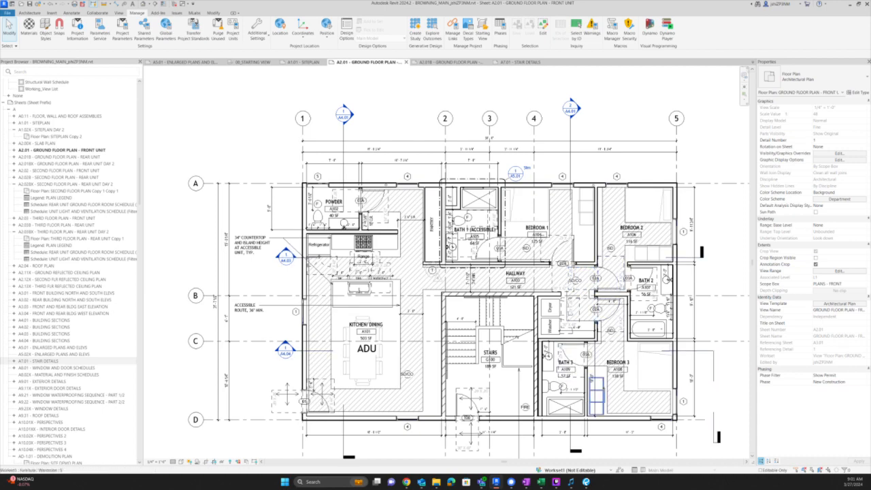
- Look over the rear-unit sheet A2.01B's floor plan
scroll(630, 373, up, 5)
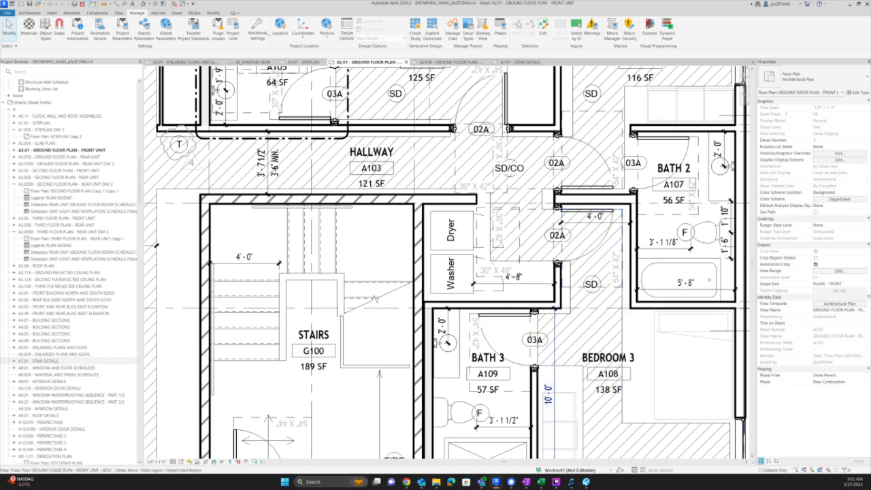
scroll(526, 369, down, 1)
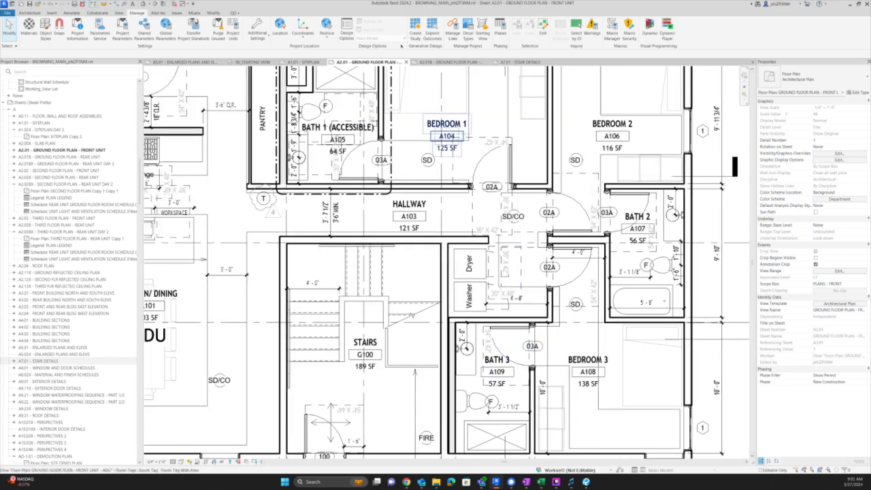
click(449, 62)
scroll(484, 170, up, 3)
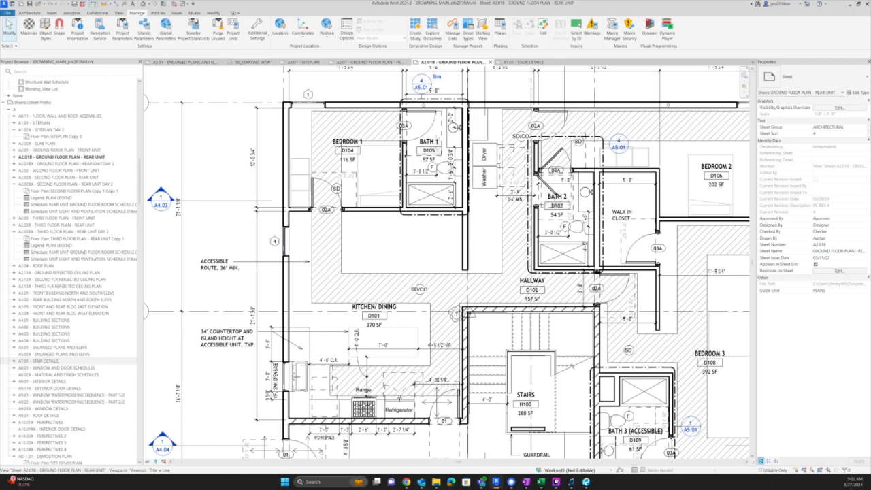
scroll(391, 161, down, 2)
scroll(394, 204, down, 2)
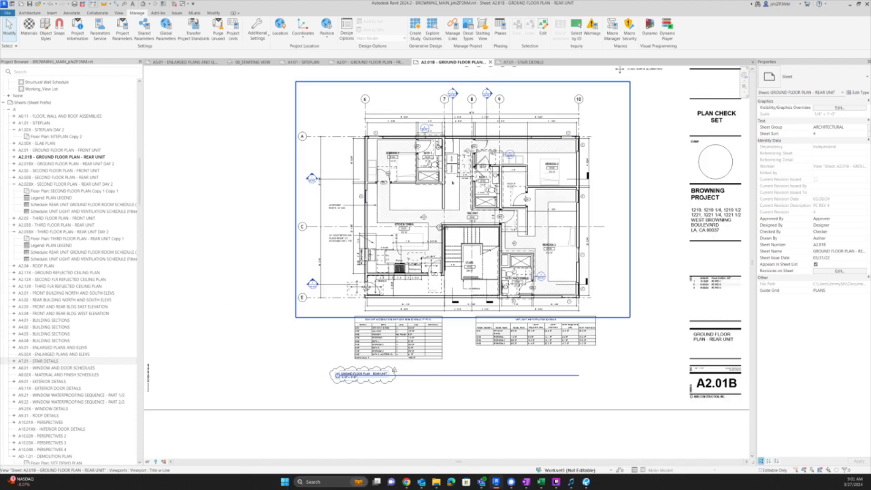
scroll(394, 175, up, 1)
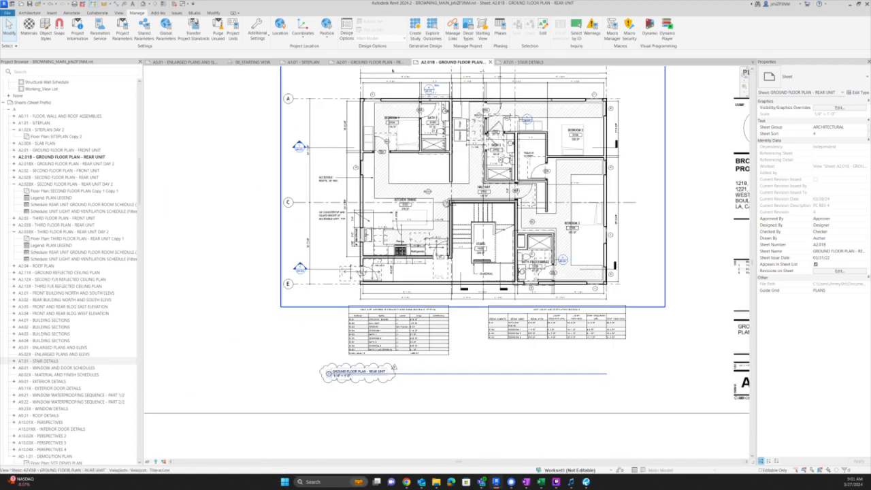
- Back on sheet A2.01, deactivate the floor-plan viewport and bring the schedules and plan title into view
click(383, 62)
scroll(429, 265, down, 2)
scroll(432, 259, down, 1)
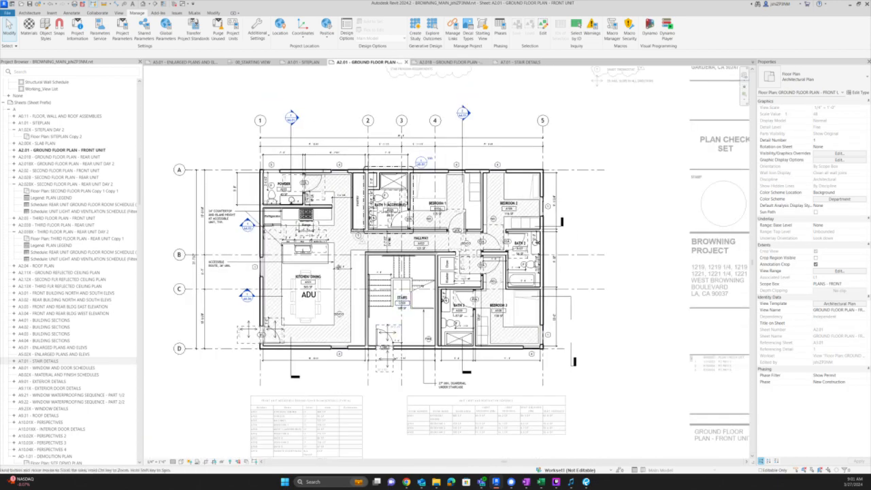
middle_drag(305, 387, 307, 252)
double_click(271, 361)
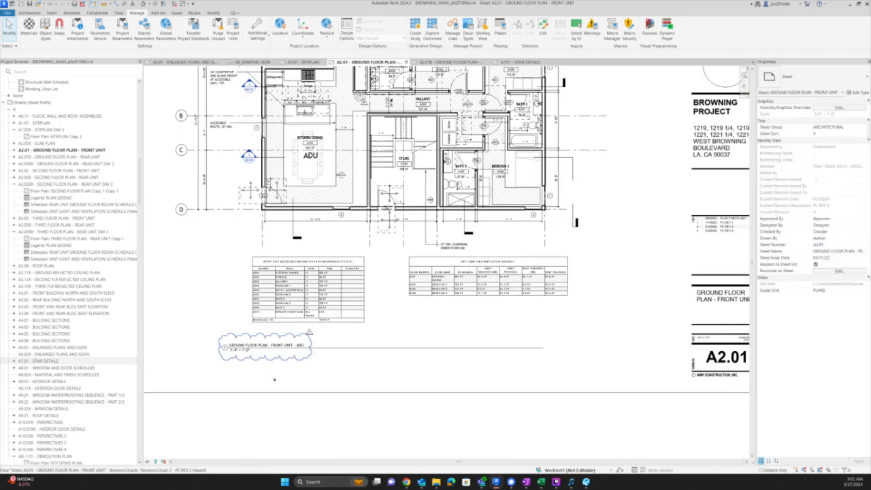
scroll(237, 357, up, 2)
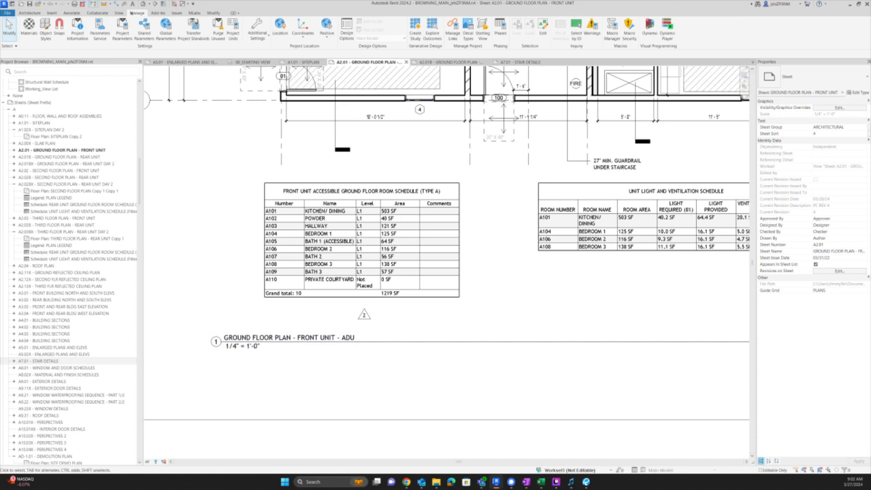
- Draw a rectangular revision cloud around the plan title and tag it 4
click(72, 14)
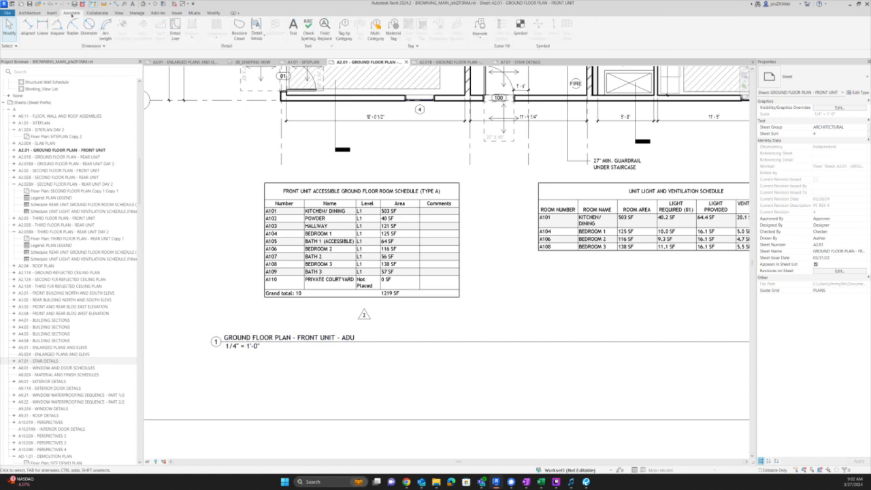
click(239, 28)
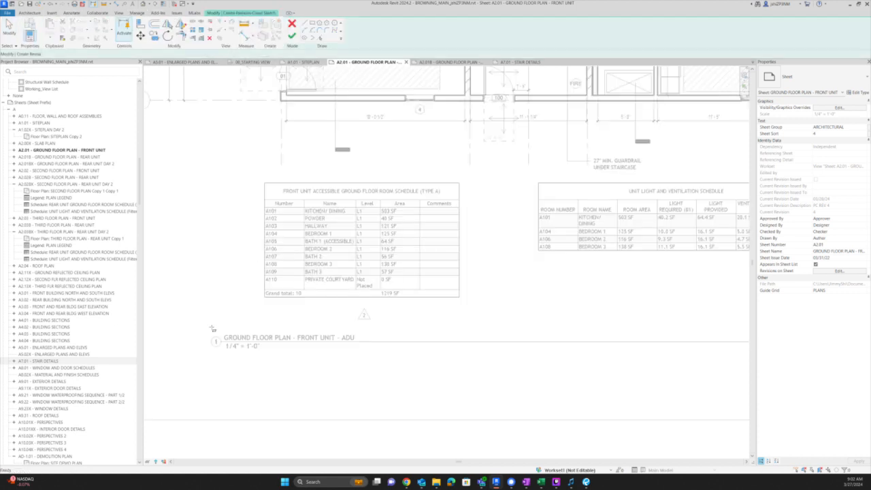
click(204, 331)
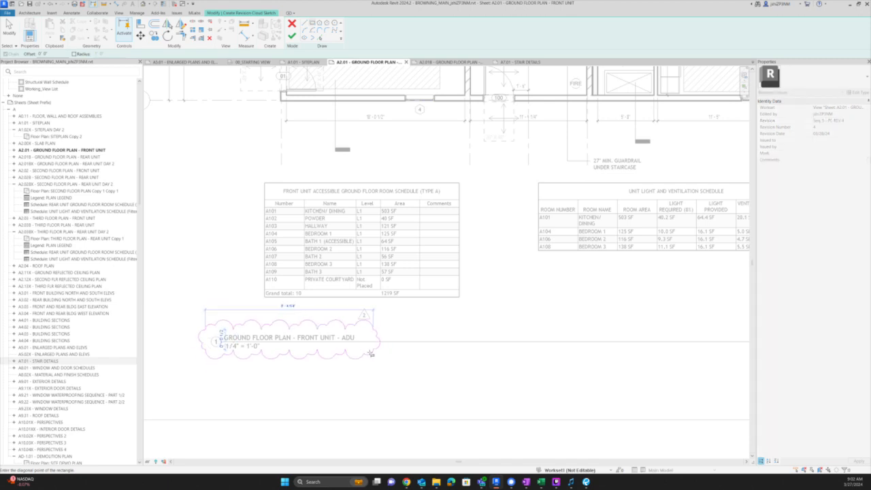
click(374, 356)
click(291, 36)
key(t)
key(g)
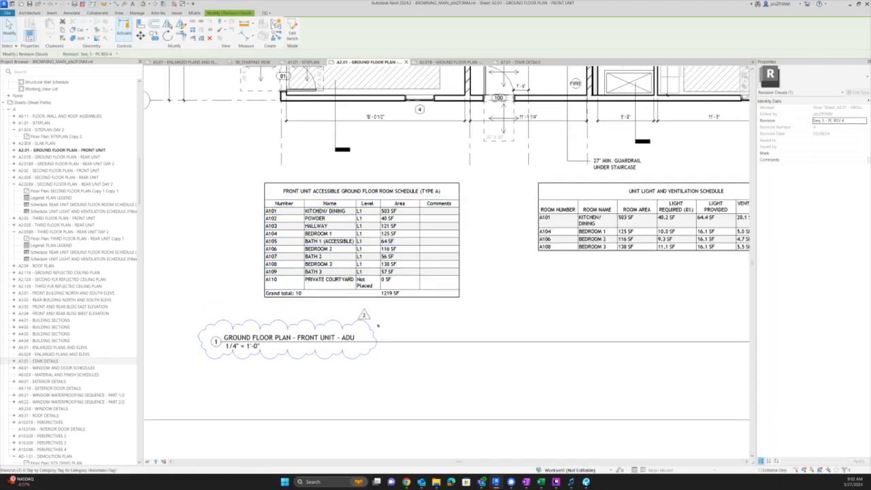
click(374, 332)
key(Escape)
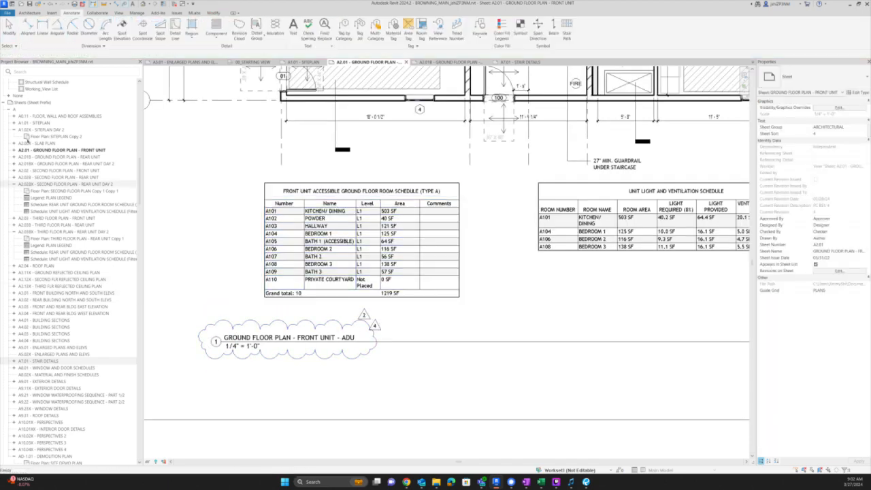
- Review the Revisions on Sheet list for cover sheet G0.00, closing it unchanged
scroll(63, 361, down, 5)
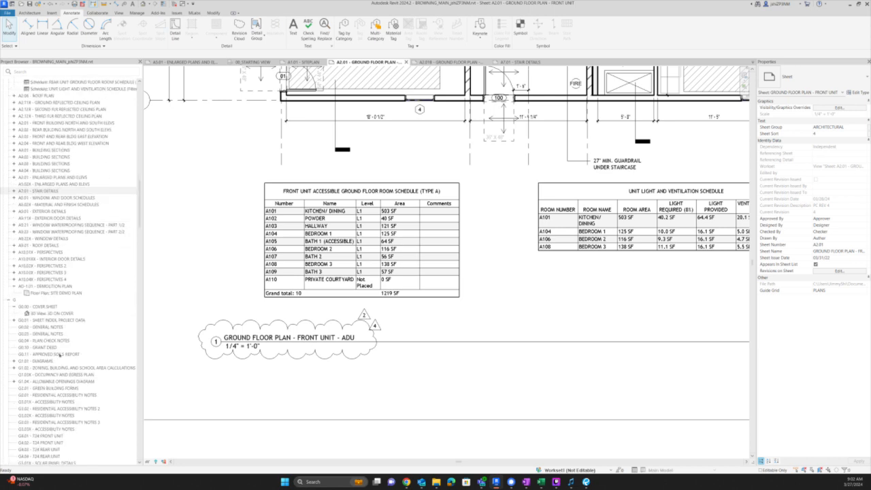
click(42, 306)
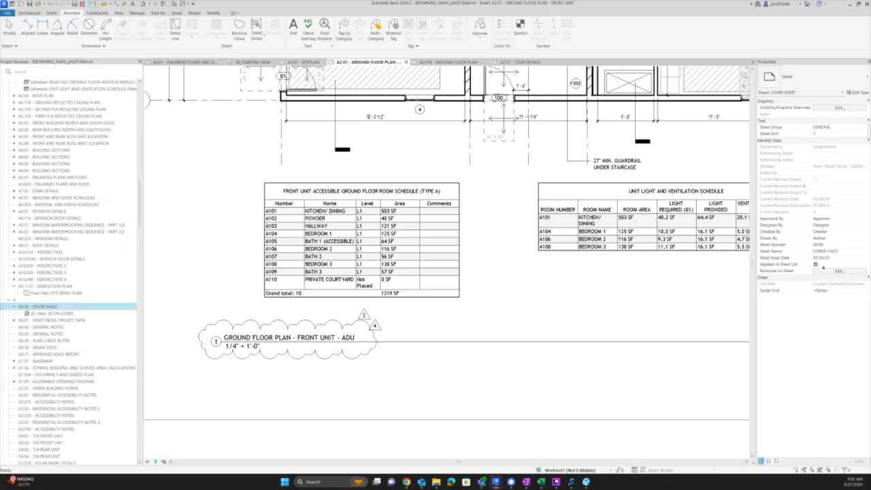
click(827, 271)
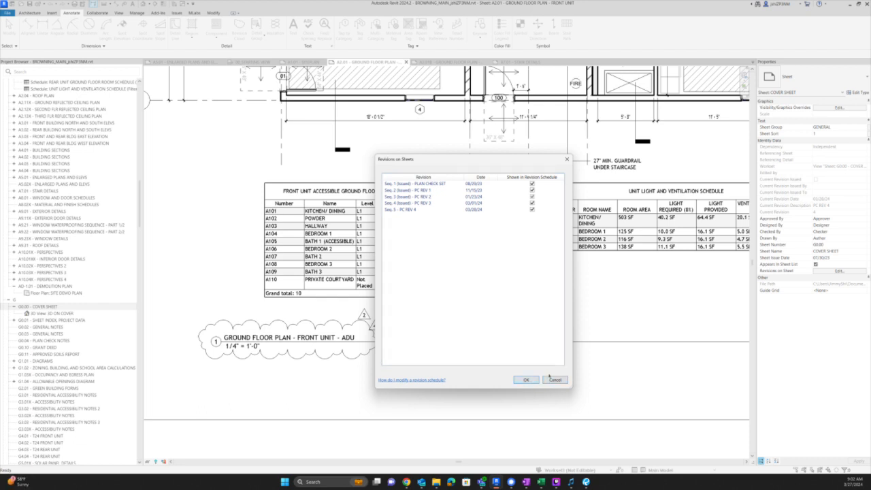
click(552, 379)
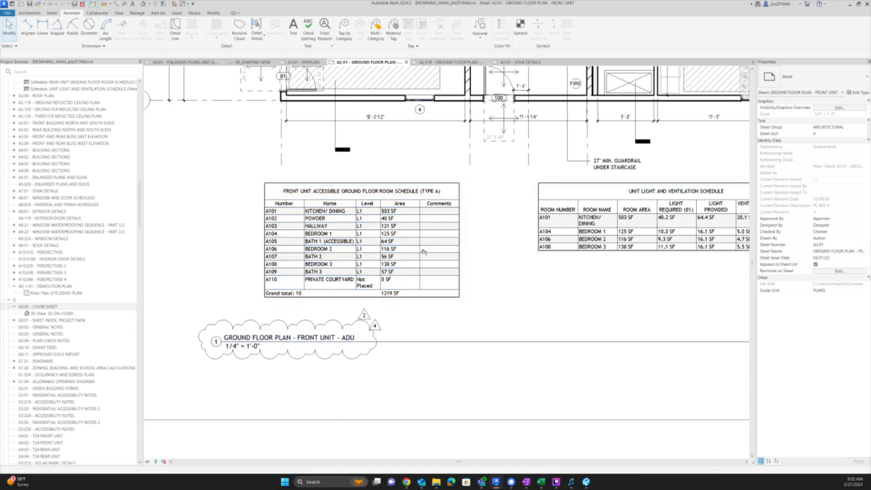
key(alt+Tab)
- Scroll the checklist from the end of page 10 onto page 11
drag(408, 326, 356, 282)
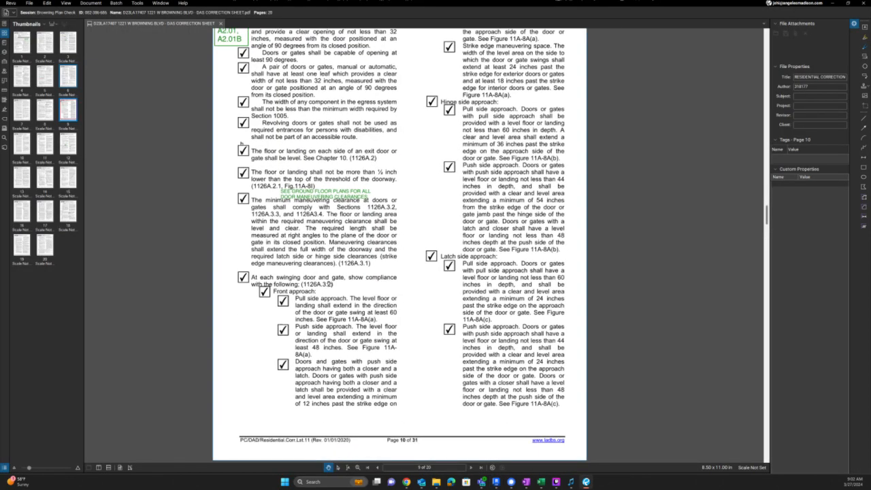
drag(521, 125, 520, 154)
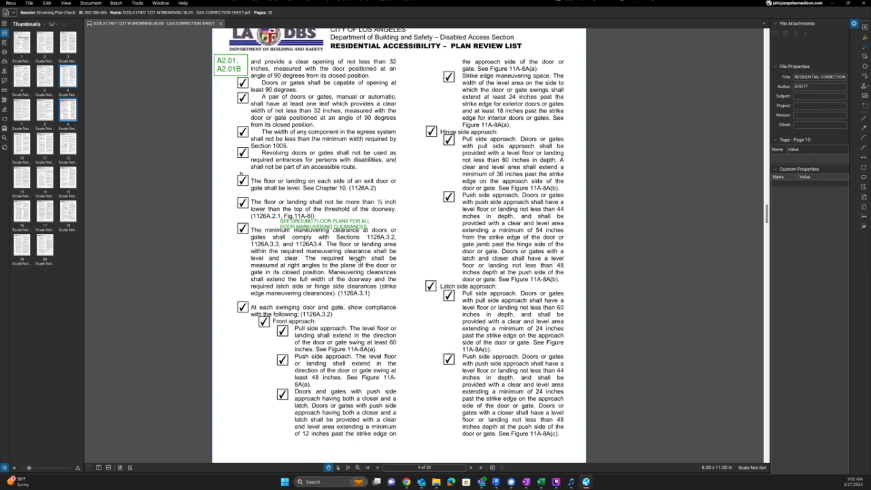
drag(359, 282, 355, 215)
scroll(358, 246, down, 10)
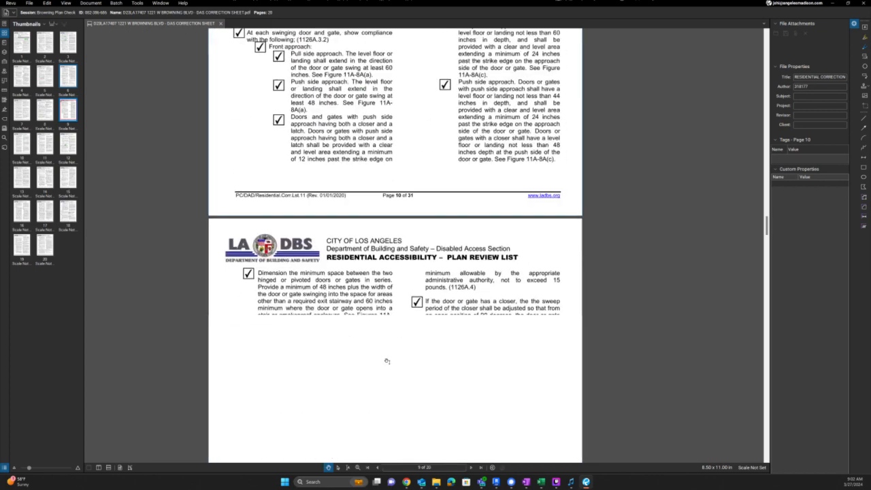
scroll(360, 246, down, 3)
drag(360, 246, 365, 153)
drag(443, 380, 475, 153)
scroll(474, 153, down, 3)
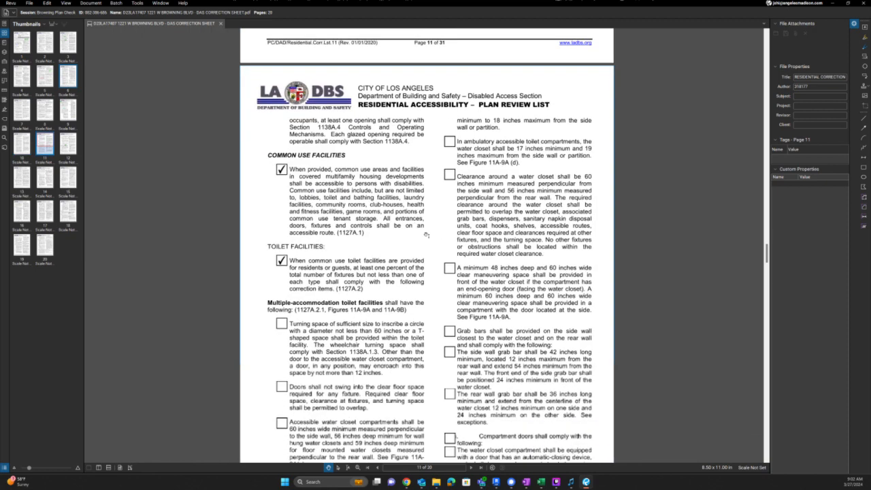
- Paste a green note under COMMON USE FACILITIES reading NO COMMON USE FACILITIES
key(ctrl+v)
drag(380, 147, 327, 163)
double_click(327, 162)
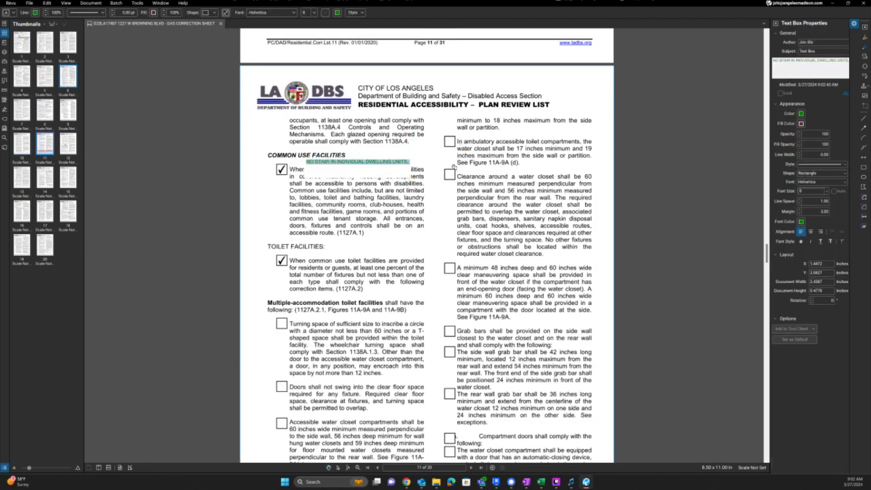
text(NO COMMON USE FACILITIES)
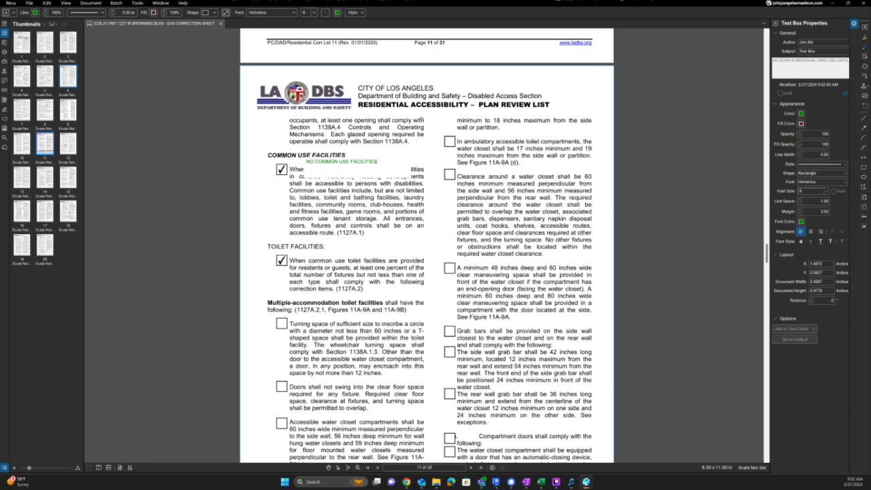
key(Escape)
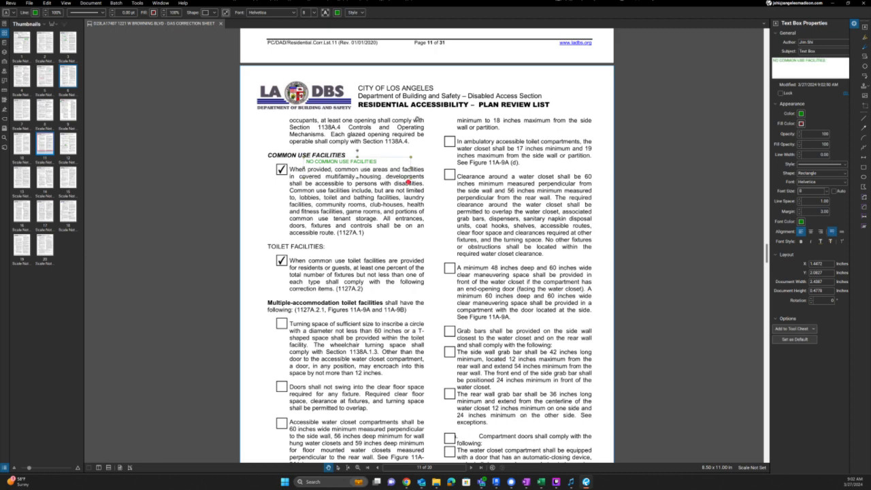
scroll(380, 257, down, 1)
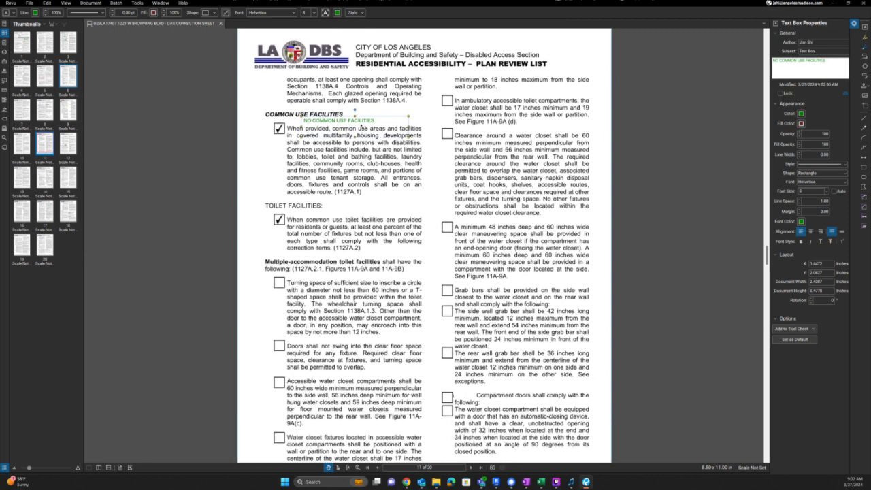
scroll(403, 227, down, 10)
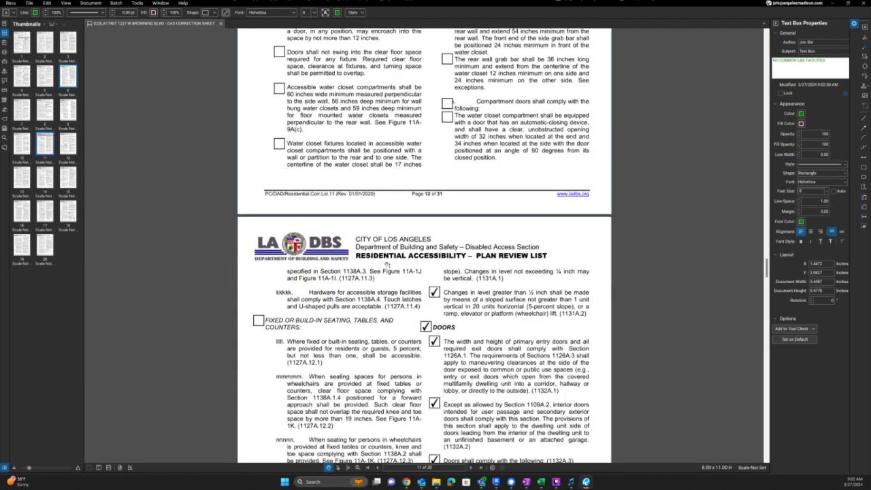
- Paste a green note under Division IV reading SEE GROUND FLOOR PLANS A2.01, A2.01B
scroll(388, 264, down, 2)
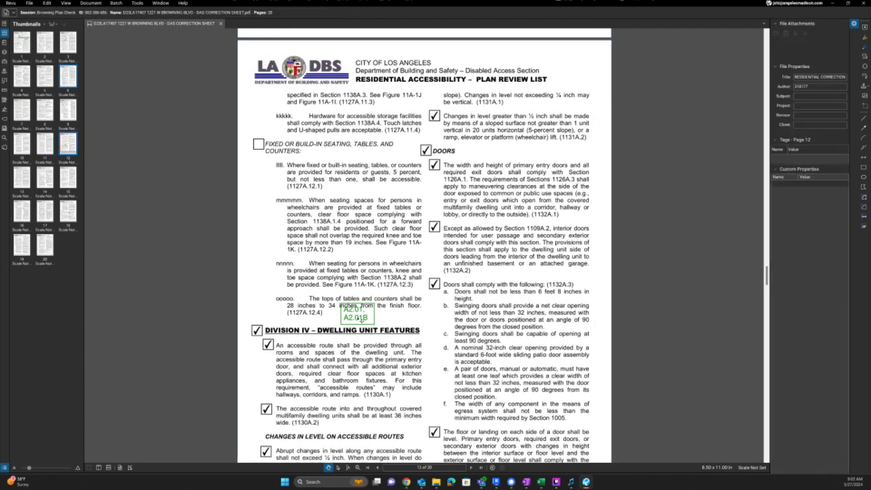
click(368, 317)
key(Escape)
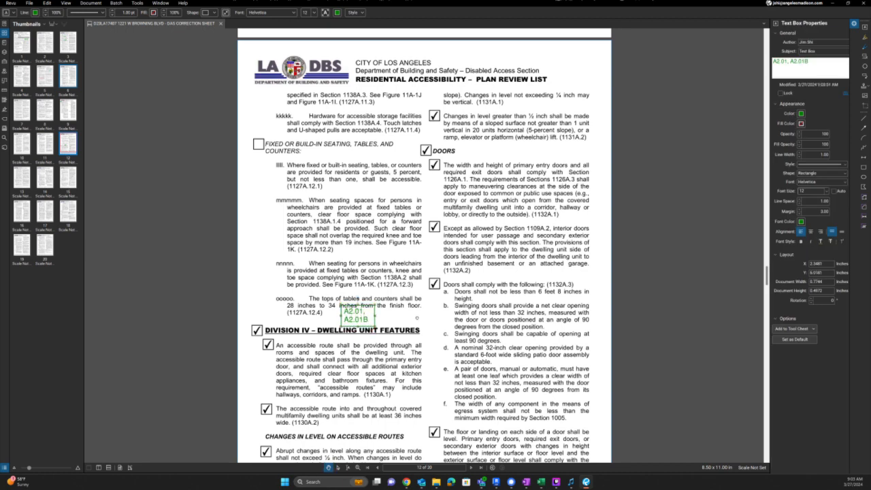
scroll(415, 313, up, 2)
scroll(415, 315, down, 2)
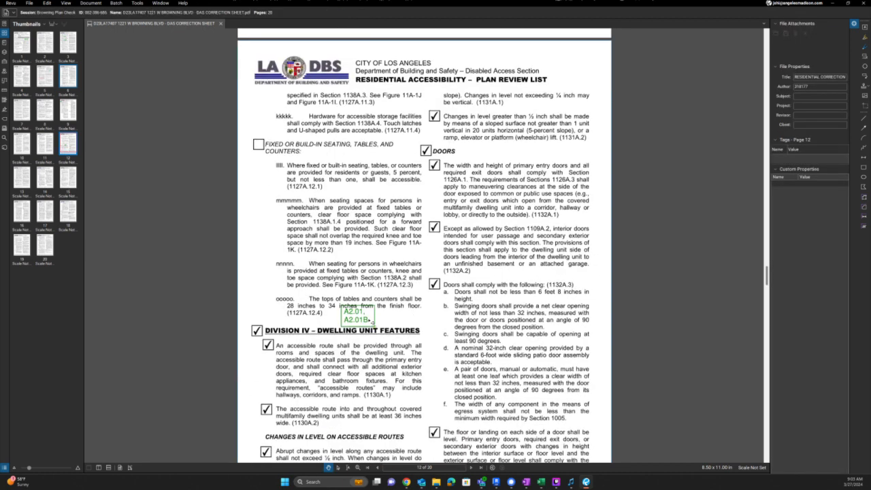
click(366, 318)
click(324, 342)
key(ctrl+v)
drag(321, 333, 292, 347)
double_click(292, 346)
text(SB)
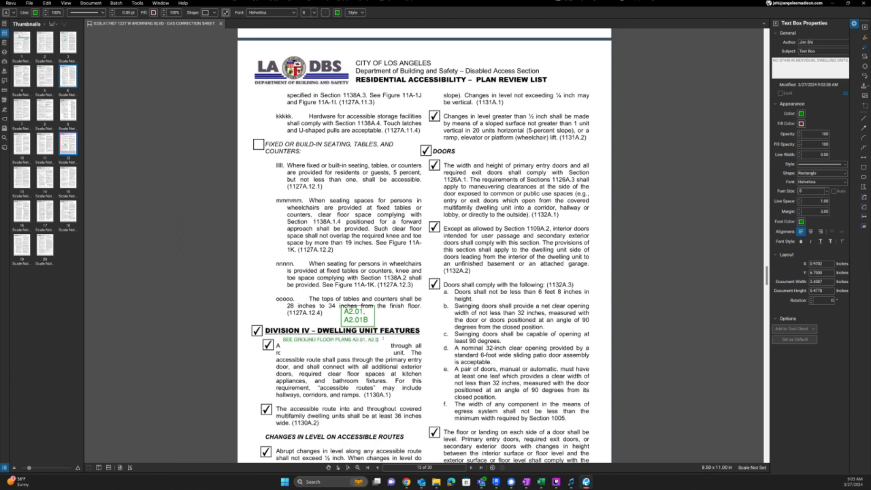
click(400, 306)
- Delete the leftover A2.01, A2.01B text box
click(375, 314)
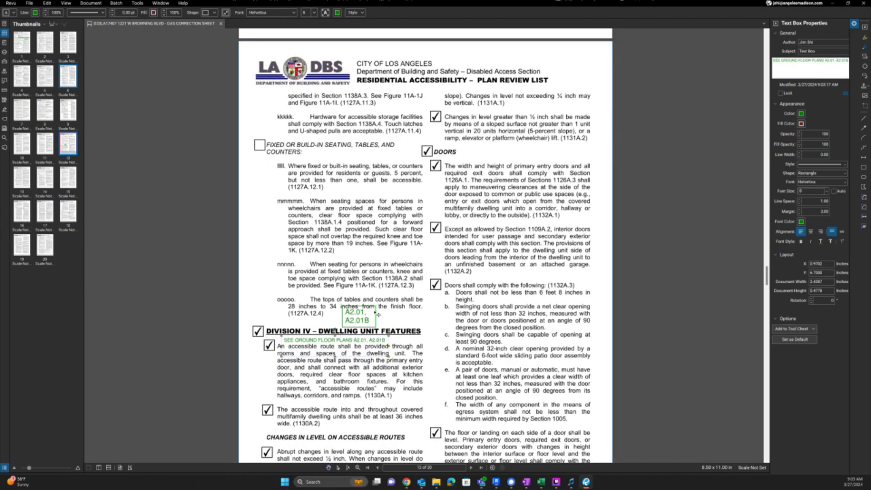
key(Delete)
scroll(402, 286, down, 3)
scroll(402, 286, down, 5)
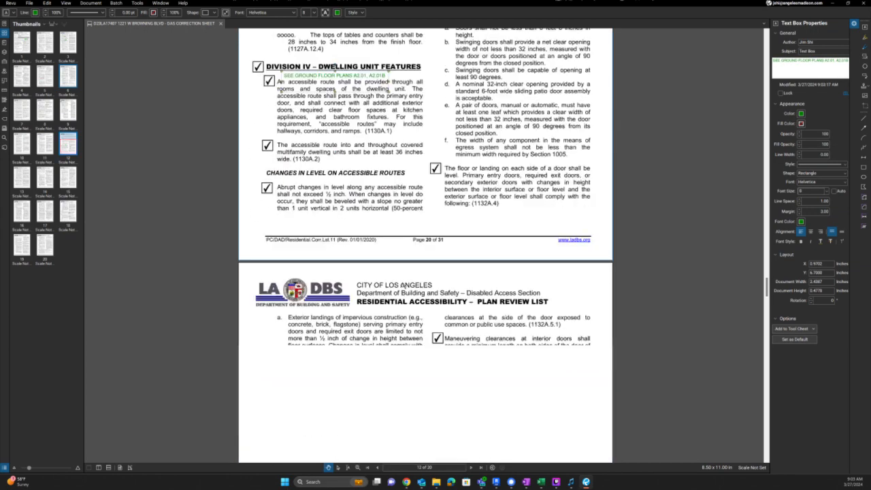
- Scroll through pages 21–22 to the Kitchens requirements and their Exceptions
scroll(402, 286, down, 8)
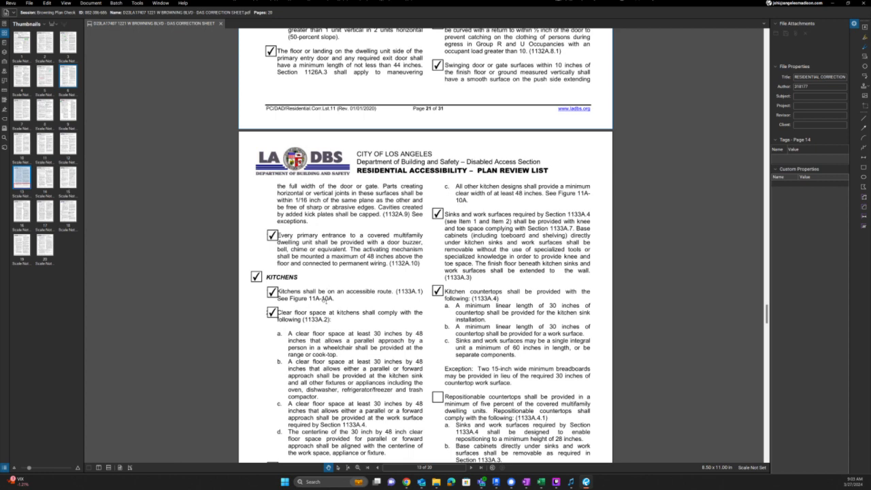
scroll(337, 354, down, 3)
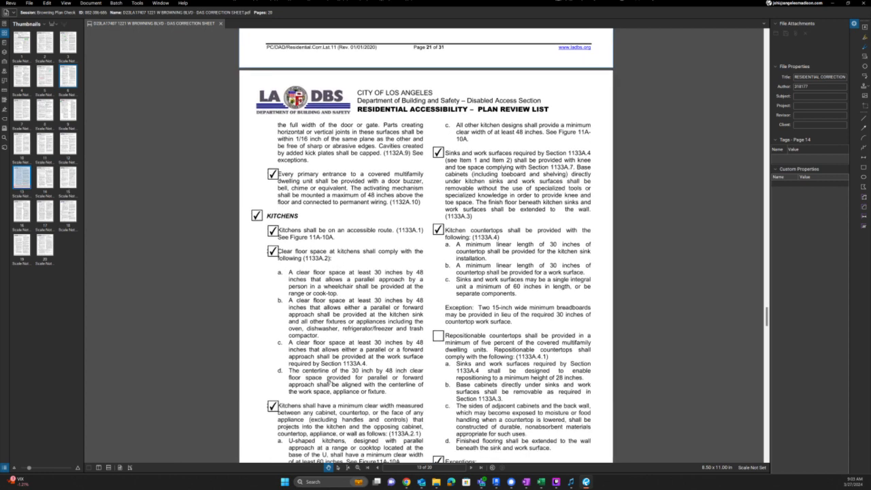
scroll(354, 347, down, 8)
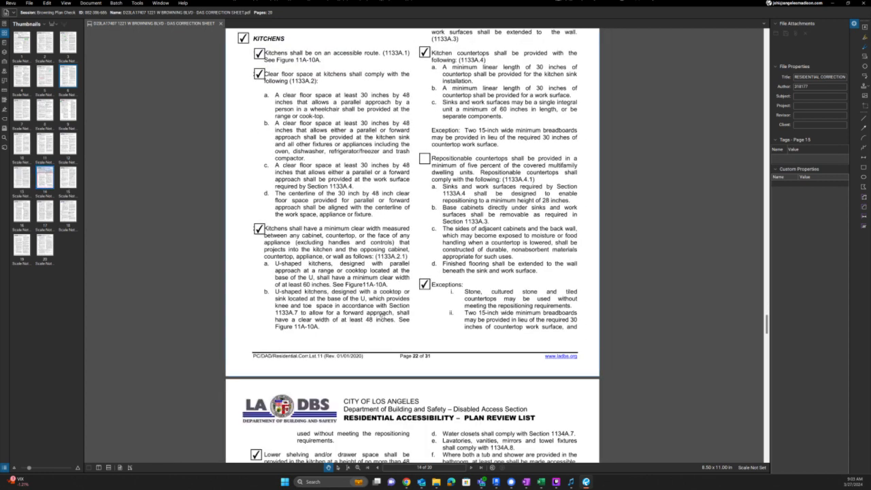
drag(483, 287, 473, 145)
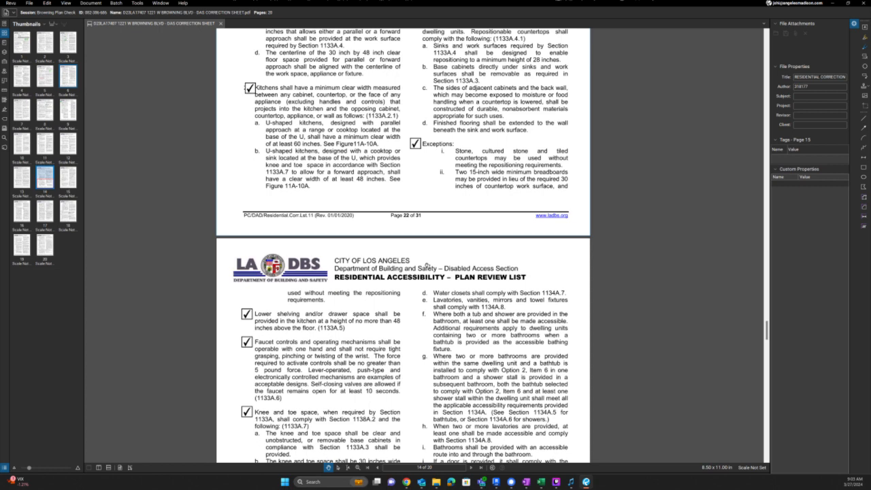
scroll(436, 272, up, 5)
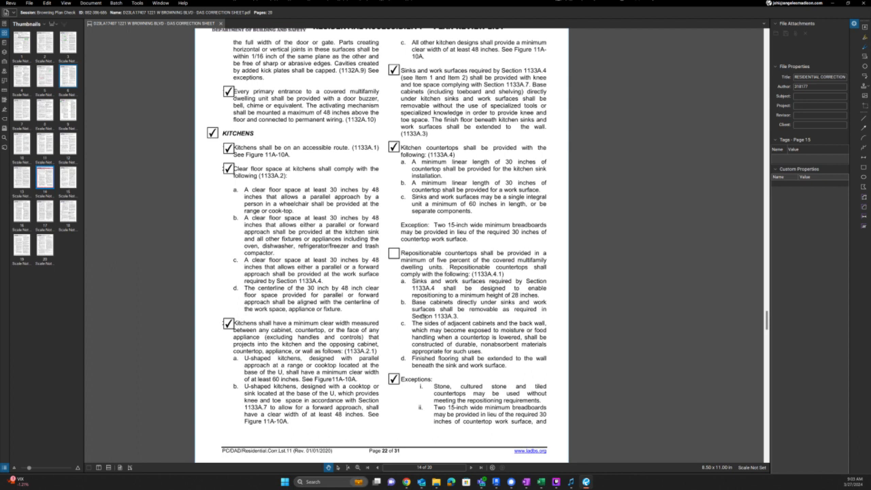
scroll(463, 371, down, 6)
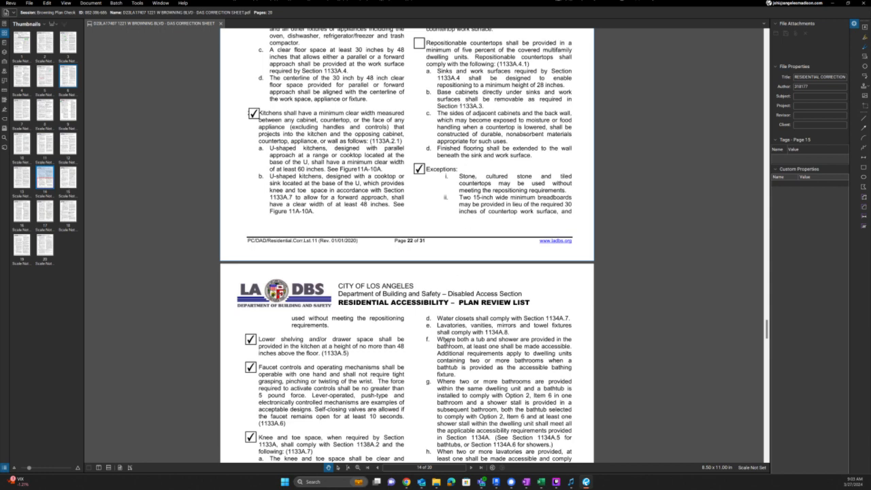
drag(447, 360, 449, 224)
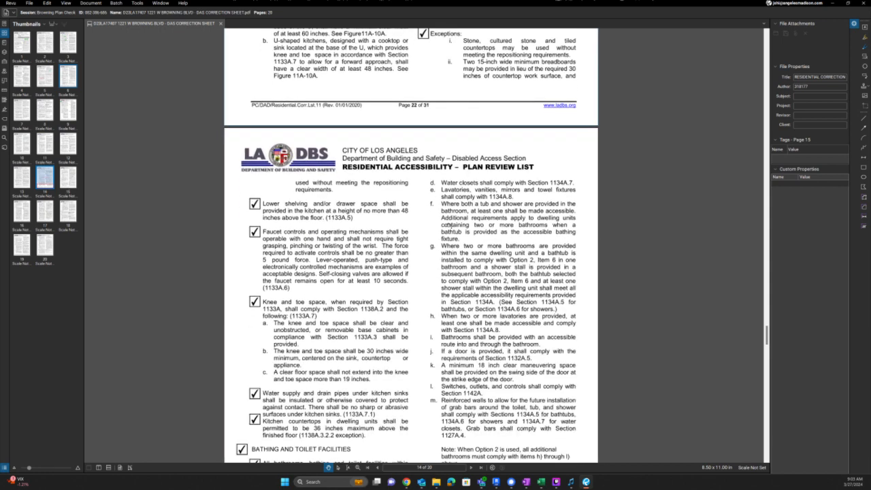
scroll(449, 225, up, 4)
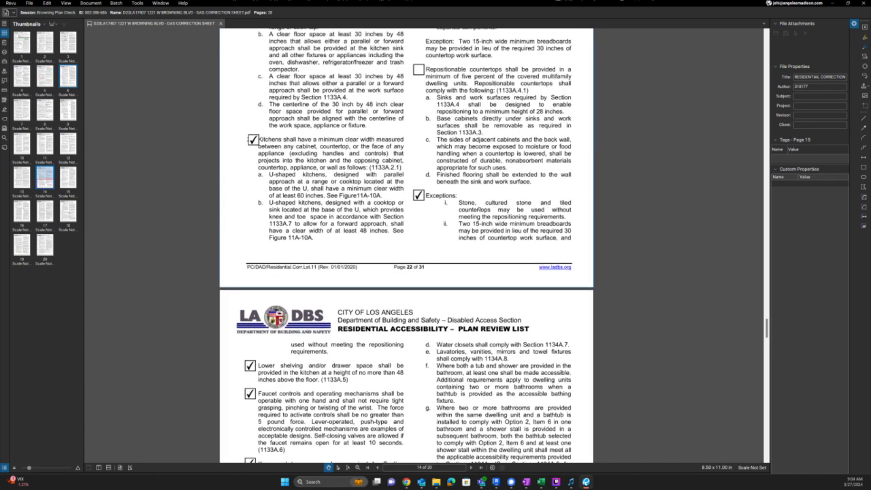
- Move the spare note beside the kitchen Exceptions and retype it as KITCHEN COUNTERTOPS TO BE CULTURED STONE
drag(514, 184, 508, 202)
double_click(516, 196)
key(ctrl+c)
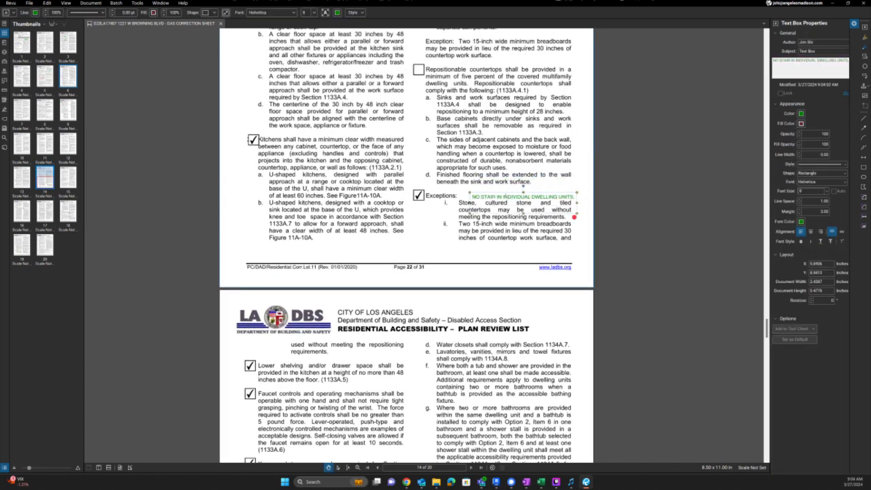
key(BackSpace)
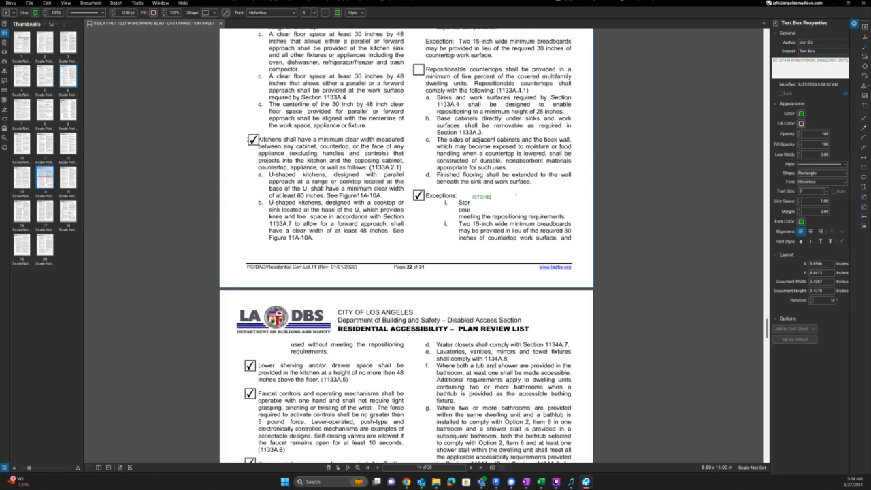
text(KITCHEN COUNTERTOPS TO BE CULTURED STONE)
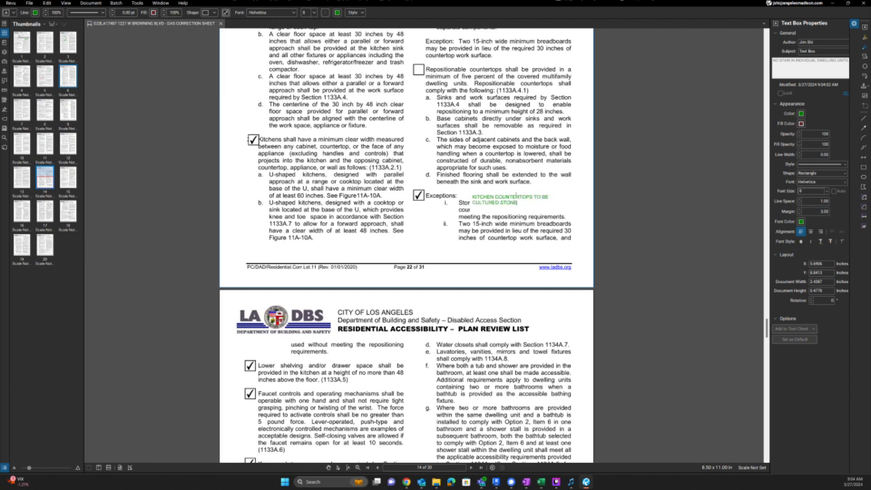
click(524, 179)
key(Up)
key(Up)
key(Up)
key(Up)
key(Up)
key(Up)
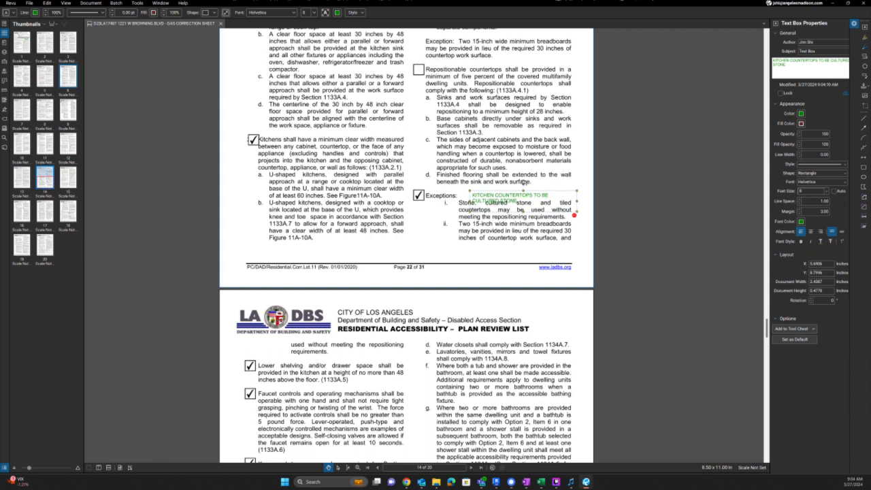
click(575, 174)
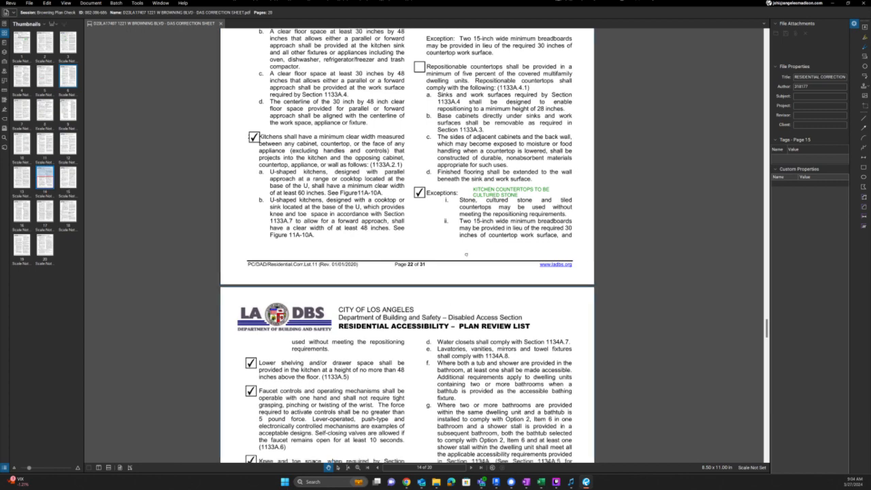
- Paste a note on the Bathing facilities row reading SEE ENLARGED PLANS ON A5.01
scroll(446, 375, down, 3)
scroll(447, 286, down, 2)
scroll(444, 241, down, 4)
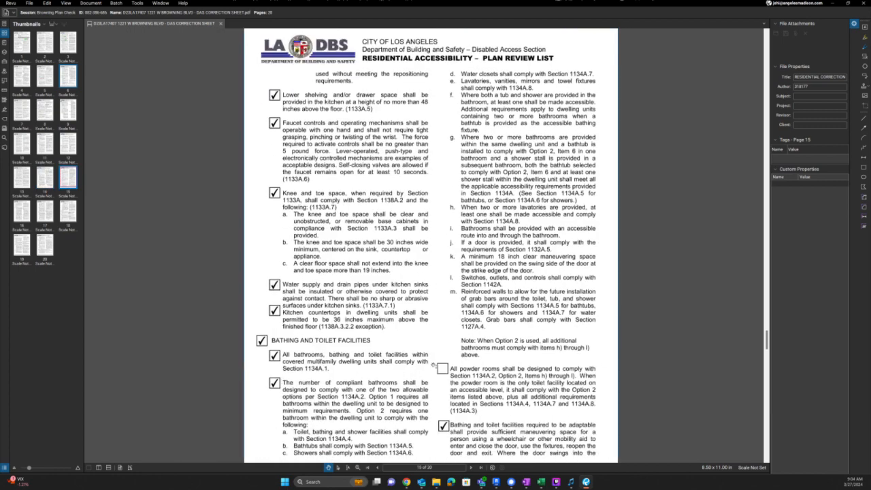
scroll(411, 230, down, 10)
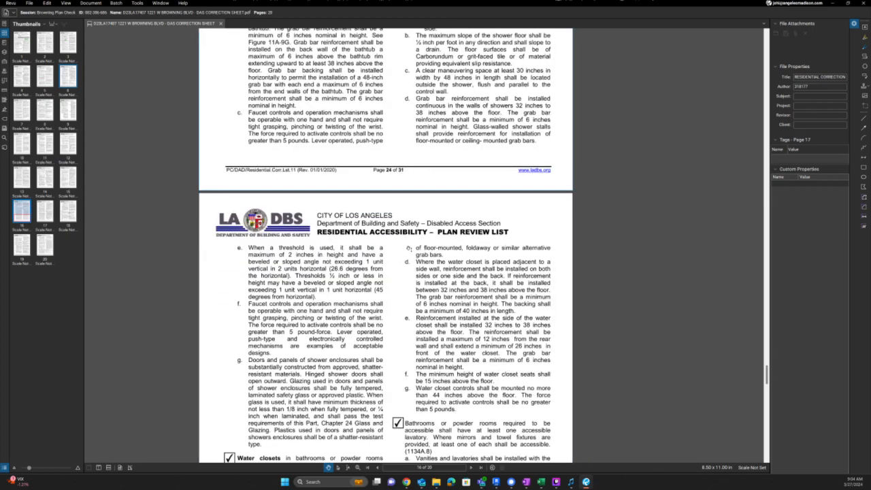
scroll(441, 211, up, 10)
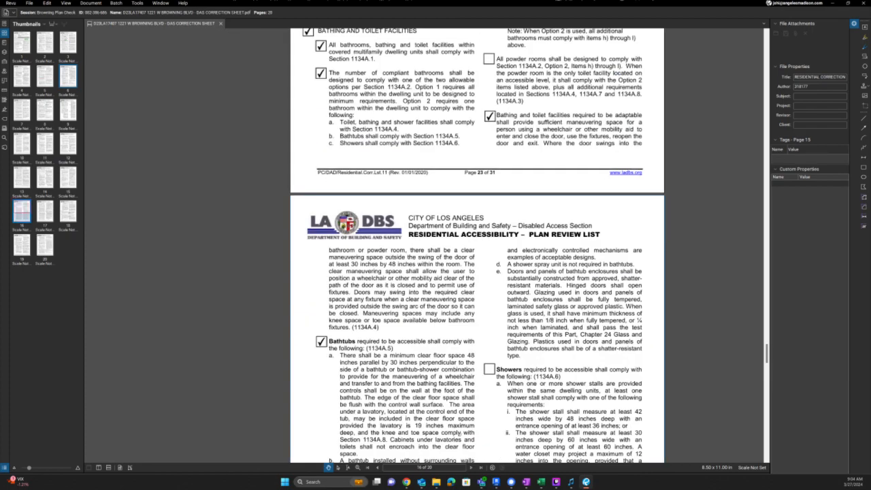
scroll(551, 184, up, 3)
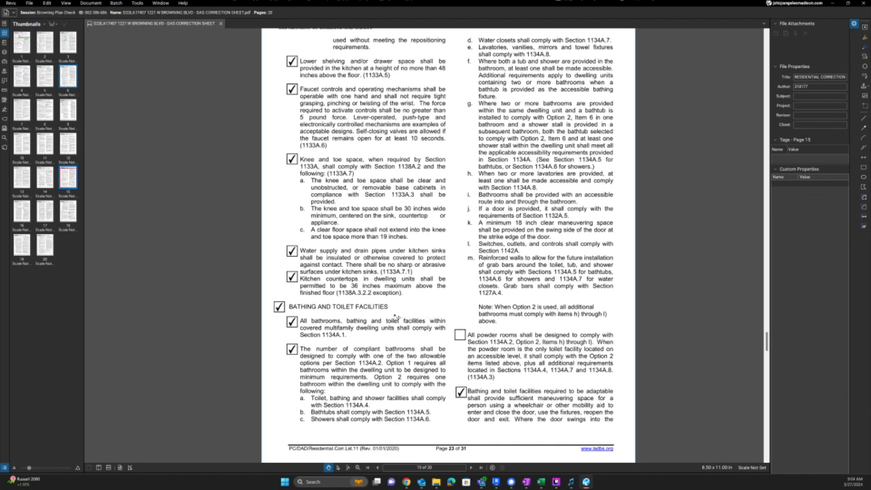
key(ctrl+v)
drag(413, 306, 350, 317)
double_click(348, 316)
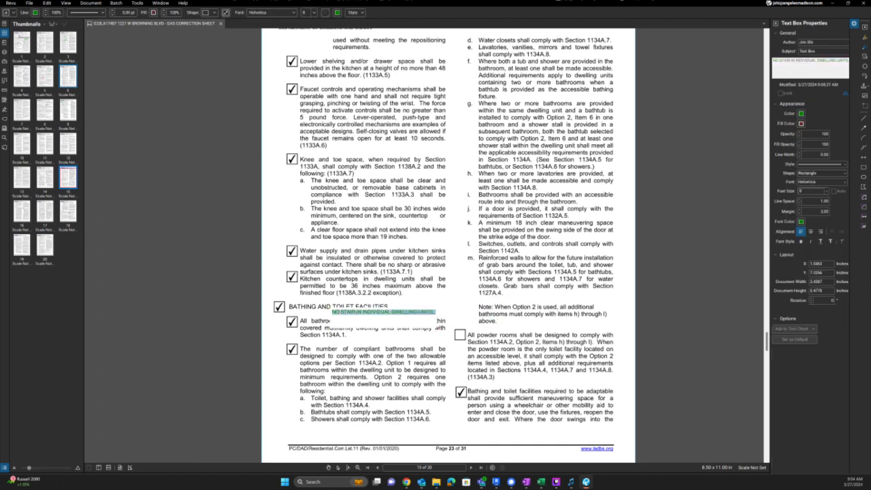
key(BackSpace)
text(SEE ENLARGED PLANS ON A5.01)
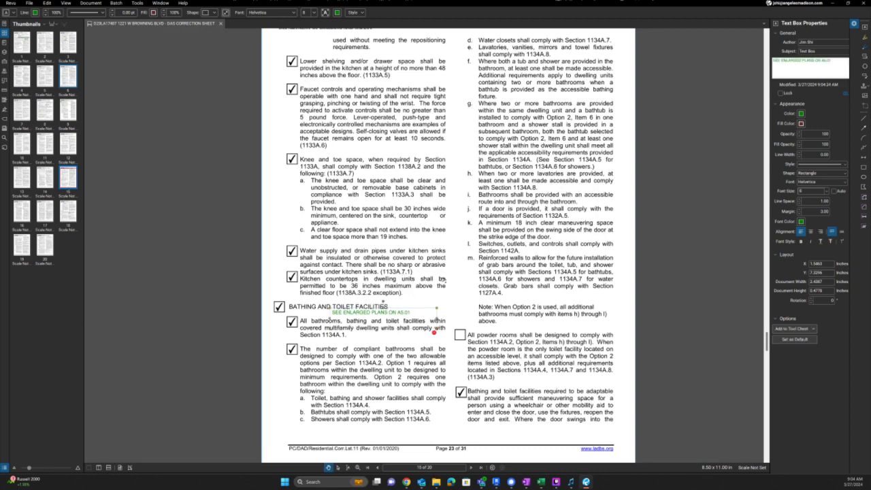
scroll(439, 279, down, 8)
scroll(440, 281, down, 10)
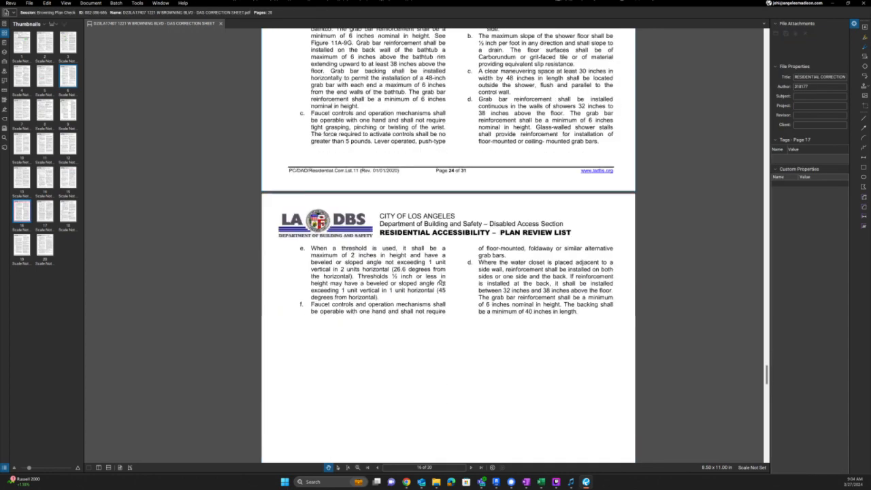
scroll(440, 281, down, 10)
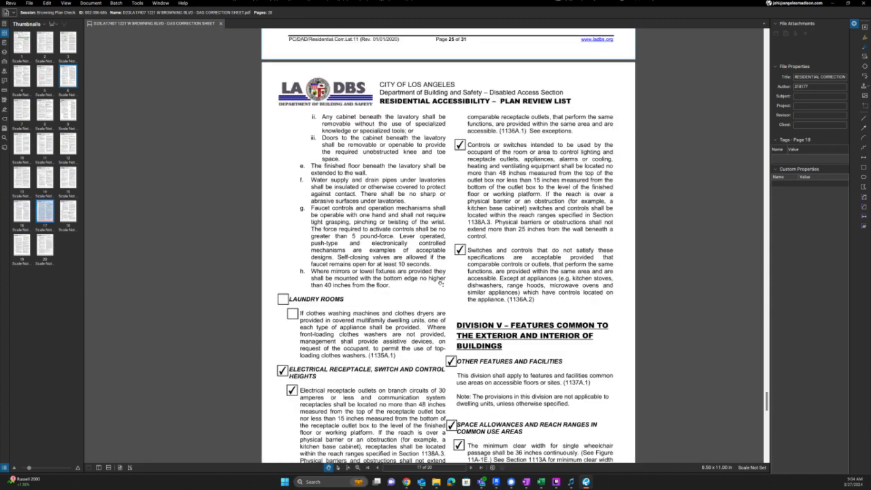
scroll(441, 281, down, 3)
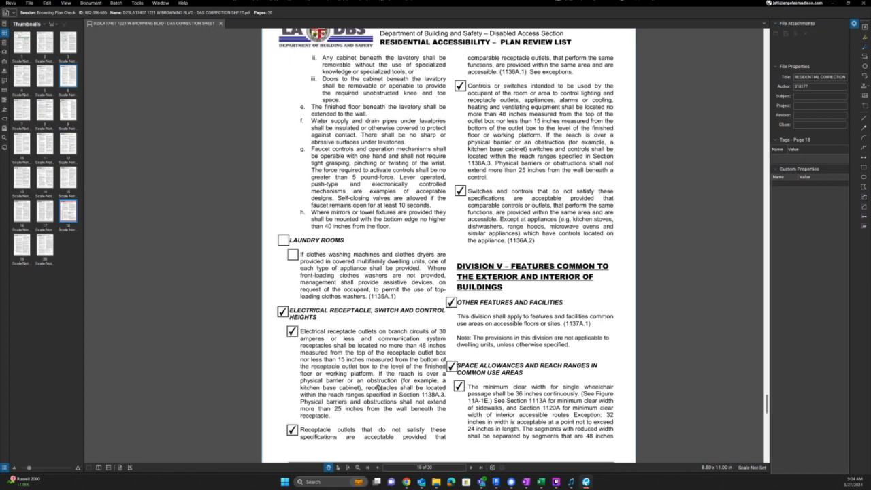
key(alt+Tab)
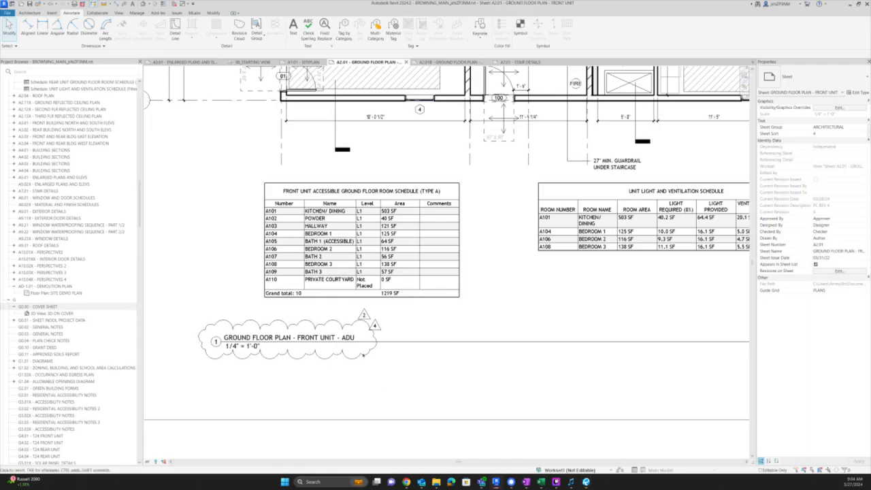
- Locate the G3.0X accessibility sheets in the Project Browser and open G3.02X - ACCESSIBILITY NOTES
scroll(82, 205, up, 3)
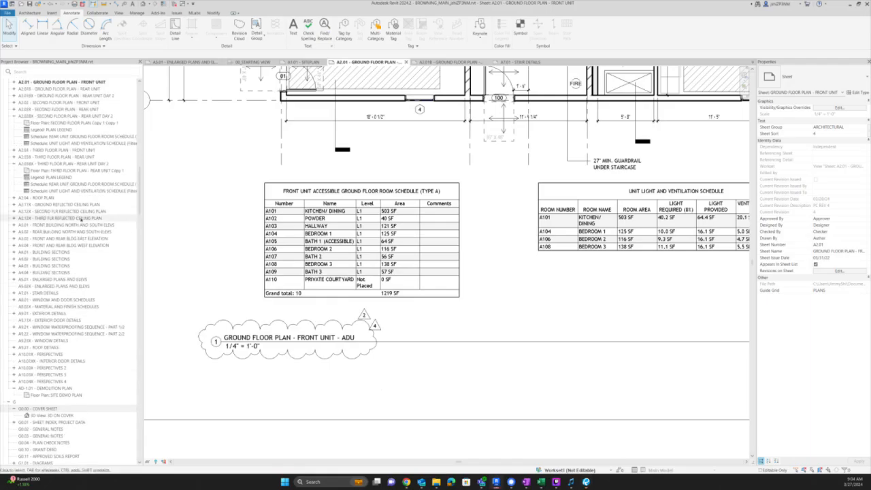
scroll(81, 219, up, 1)
scroll(81, 220, down, 7)
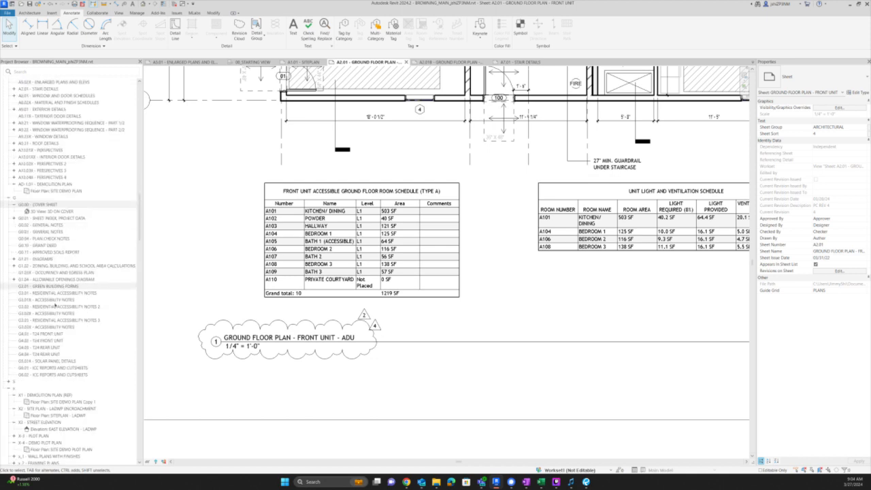
double_click(56, 300)
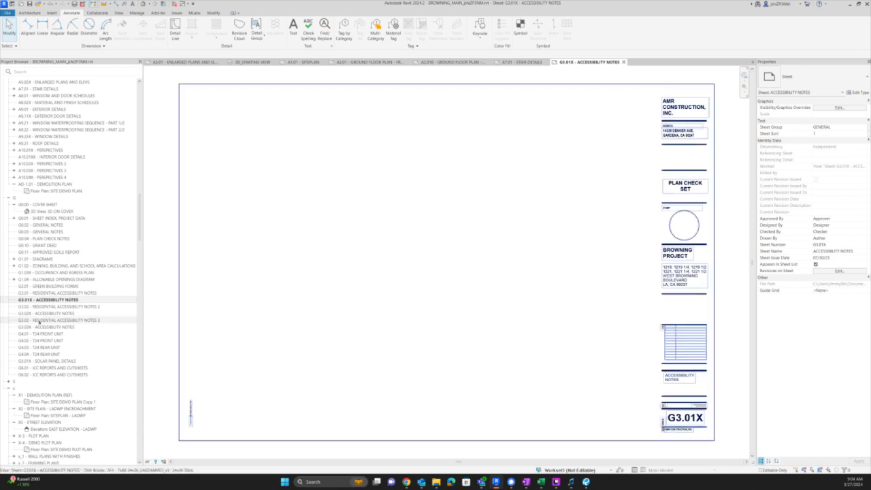
click(45, 326)
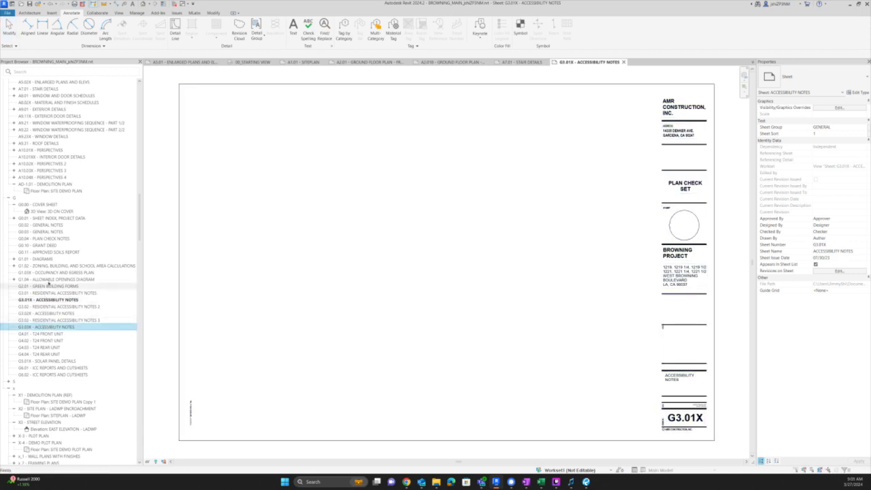
click(45, 314)
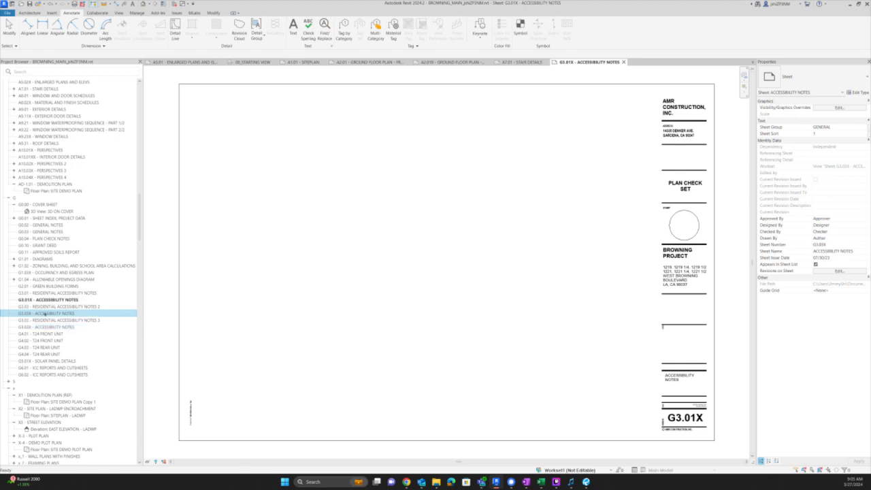
double_click(44, 313)
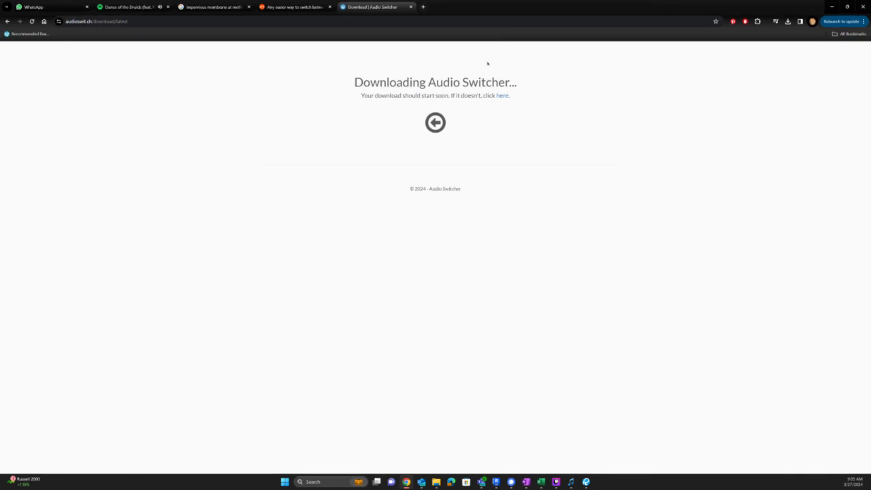
- Search Google for 'LADBS ACCESSIBILIY' in a new tab
key(ctrl+t)
text(LADB)
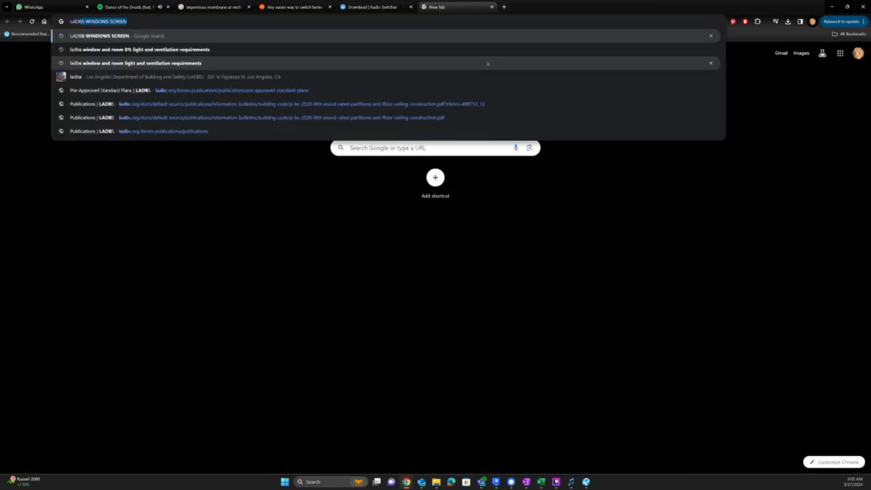
text(S ACCESSIBL)
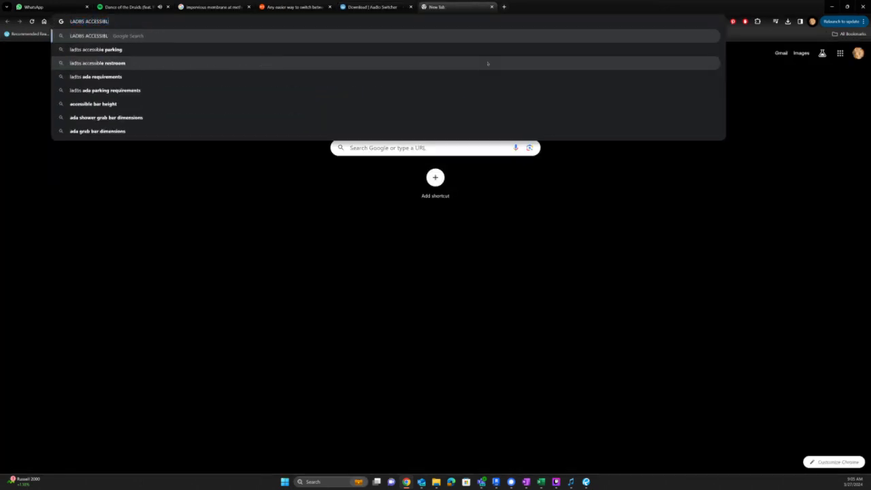
key(BackSpace)
text(ILIY)
key(Return)
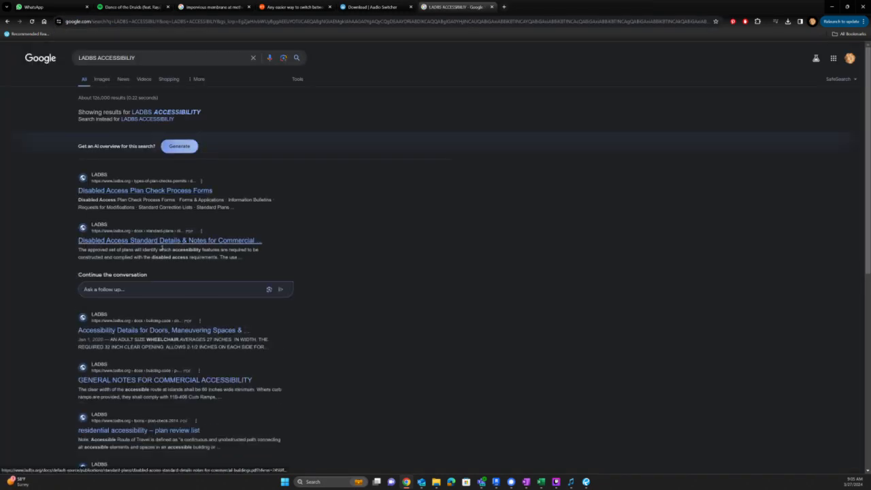
- Skim the Disabled Access Standard Details PDF, then return to the results
click(161, 249)
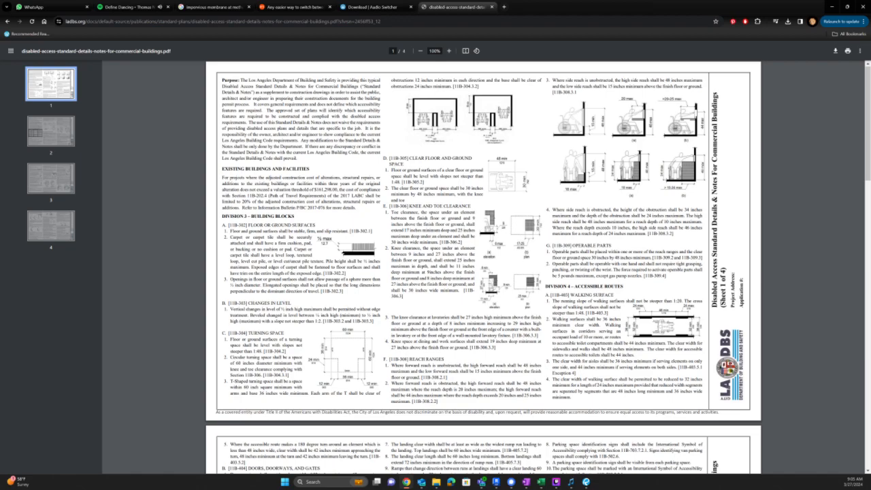
scroll(483, 267, down, 15)
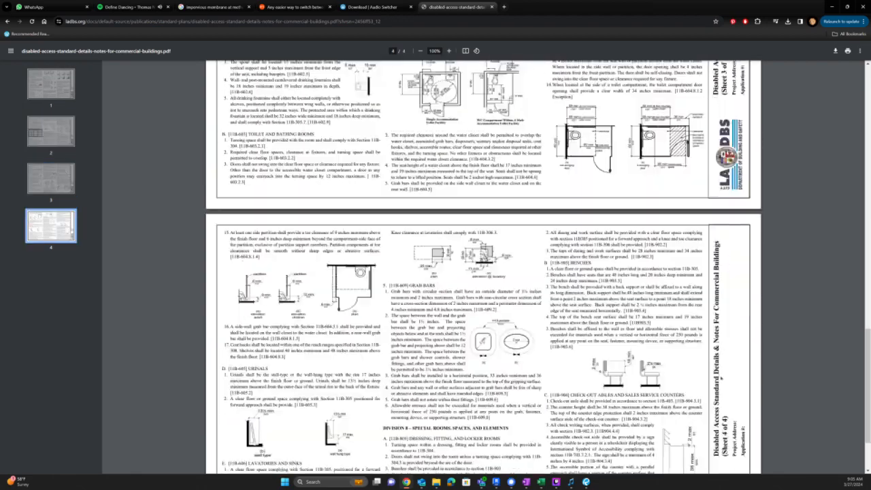
scroll(483, 267, down, 3)
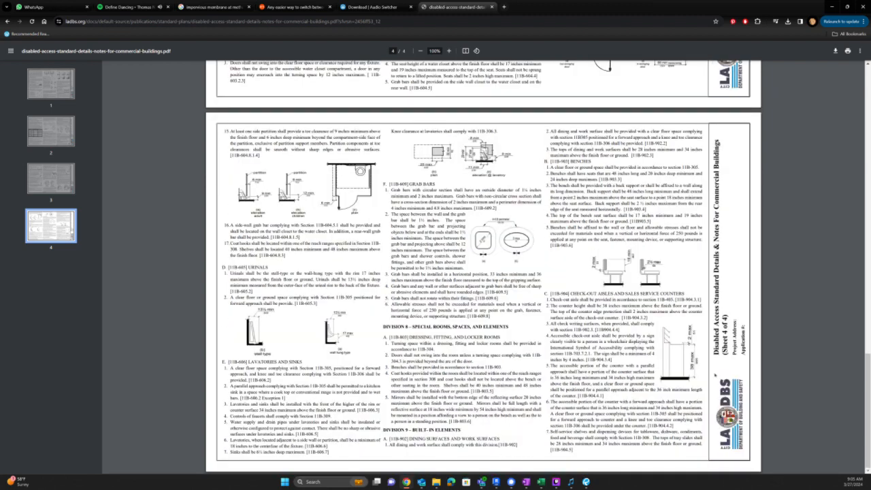
key(alt+Left)
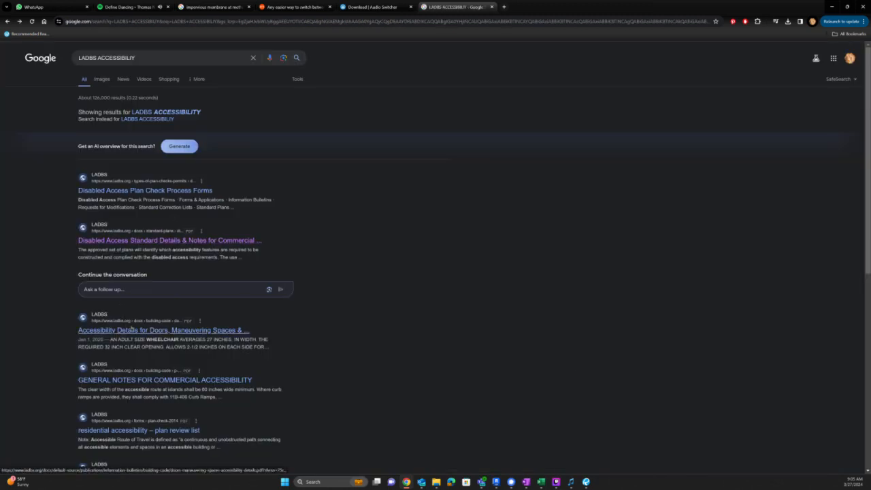
- Open and scroll through the Accessibility Details for Doors, Maneuvering Spaces & Routes bulletin (P/BC 2020-086)
click(131, 330)
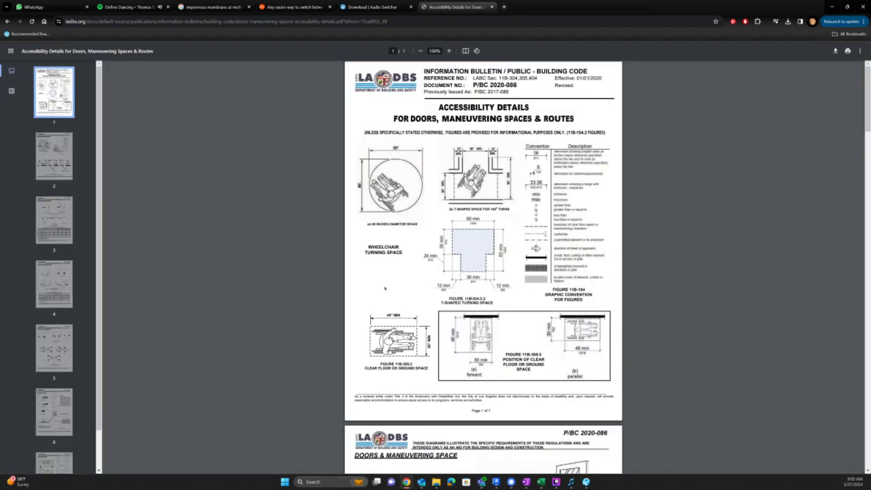
scroll(484, 268, down, 10)
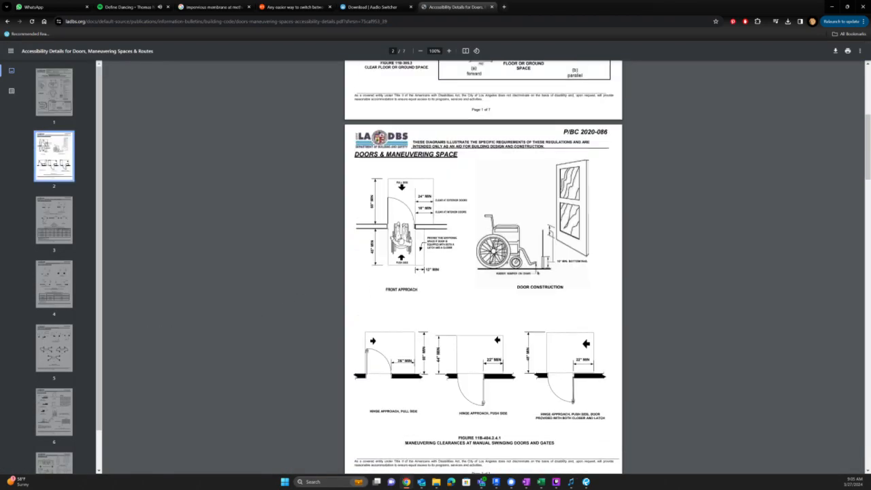
scroll(538, 271, down, 10)
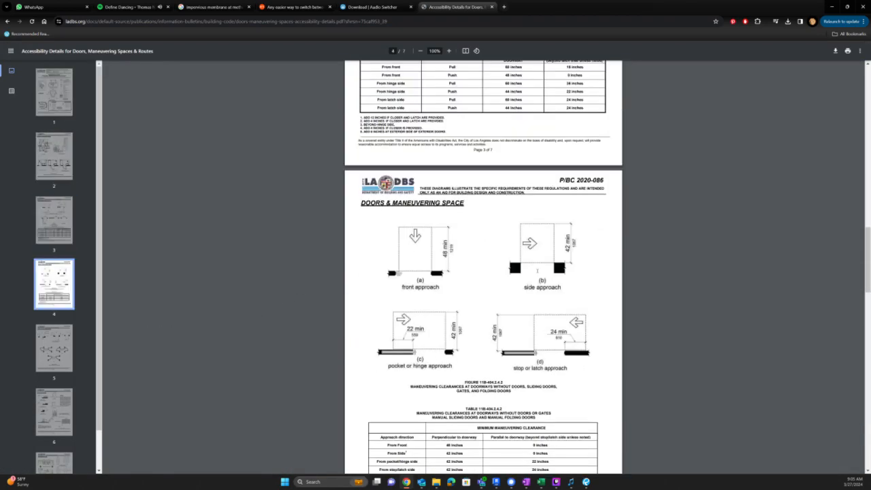
scroll(536, 274, down, 10)
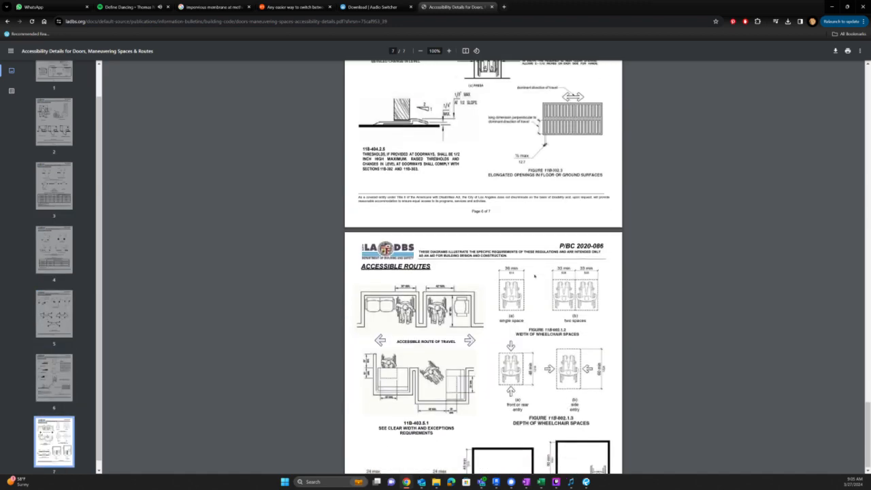
scroll(534, 276, down, 2)
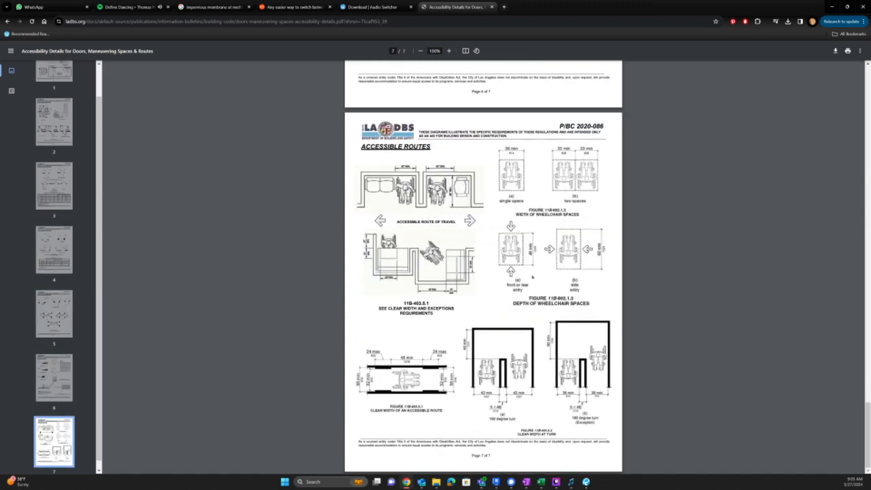
scroll(490, 198, up, 3)
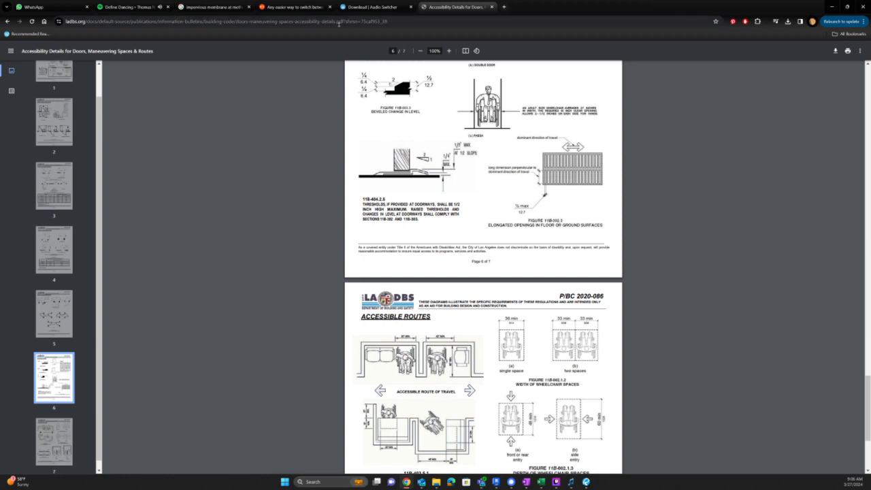
click(338, 24)
text(LADBS P/BC)
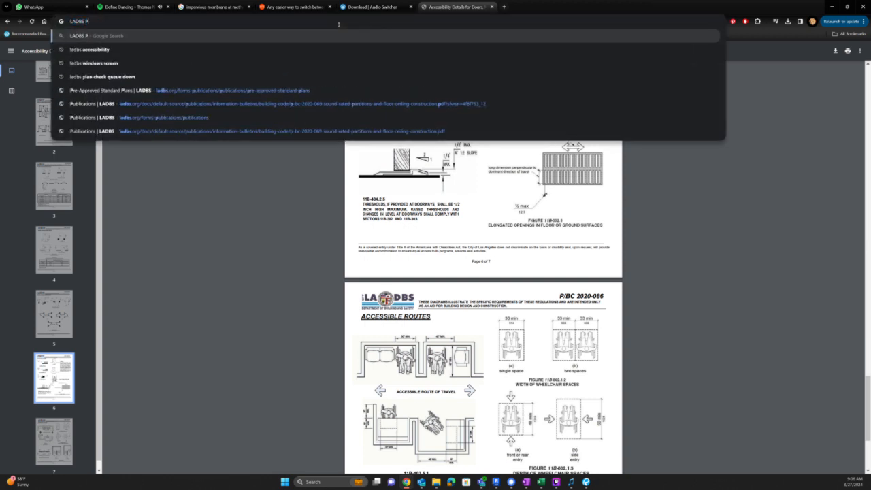
- Search 'LADBS P/BC' and filter the LADBS Information Bulletins to Disabled Access
key(Return)
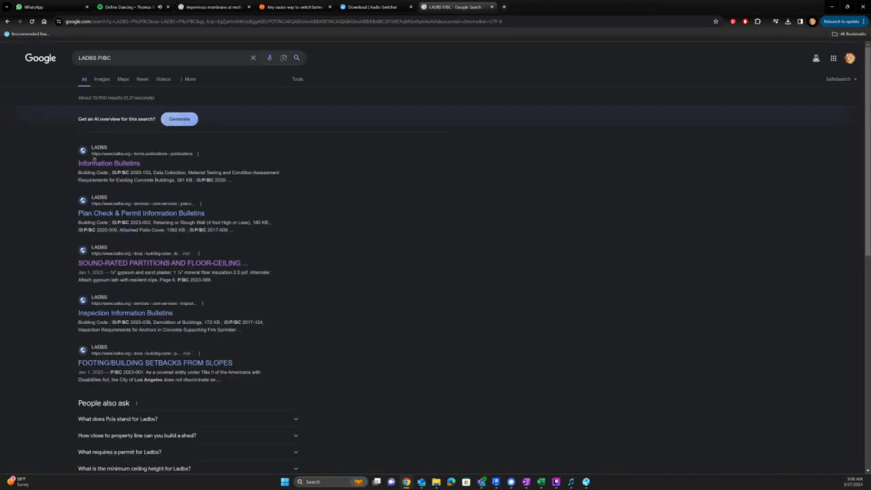
click(98, 162)
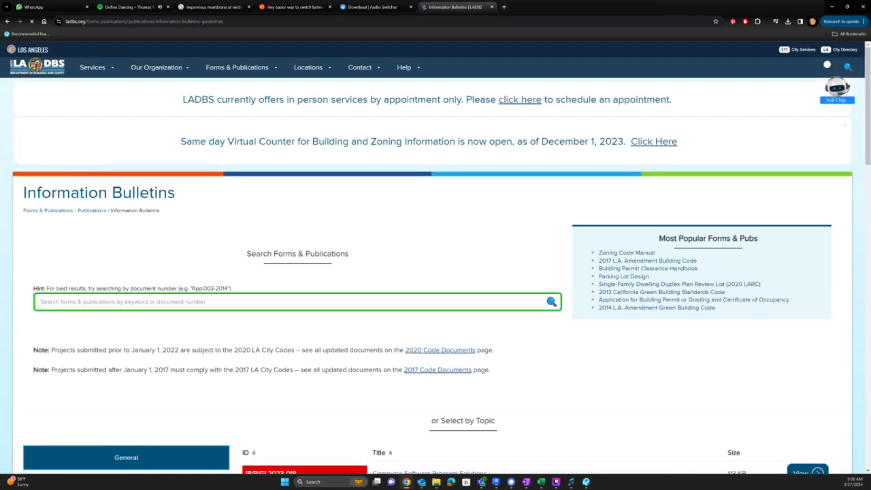
scroll(210, 378, down, 3)
scroll(210, 378, down, 1)
click(170, 256)
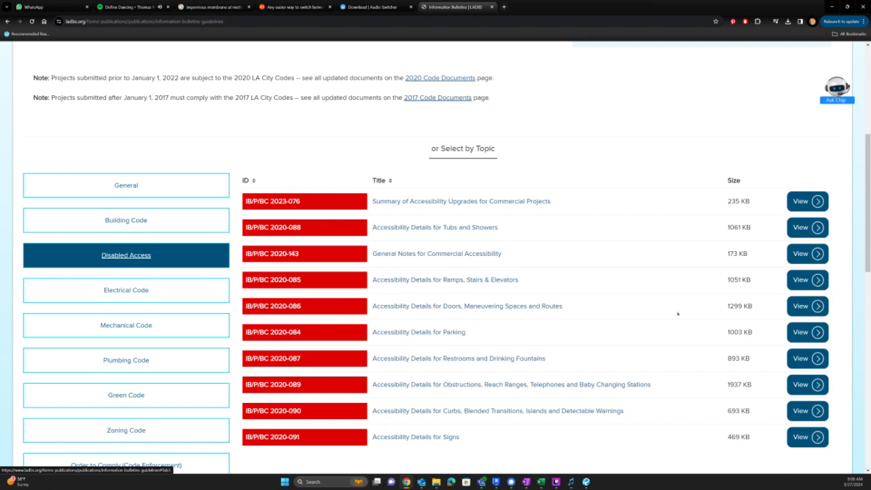
- Open bulletins IB/P/BC 2020-086, 2020-087, 2020-089 and 2020-091 in background tabs
middle_click(807, 307)
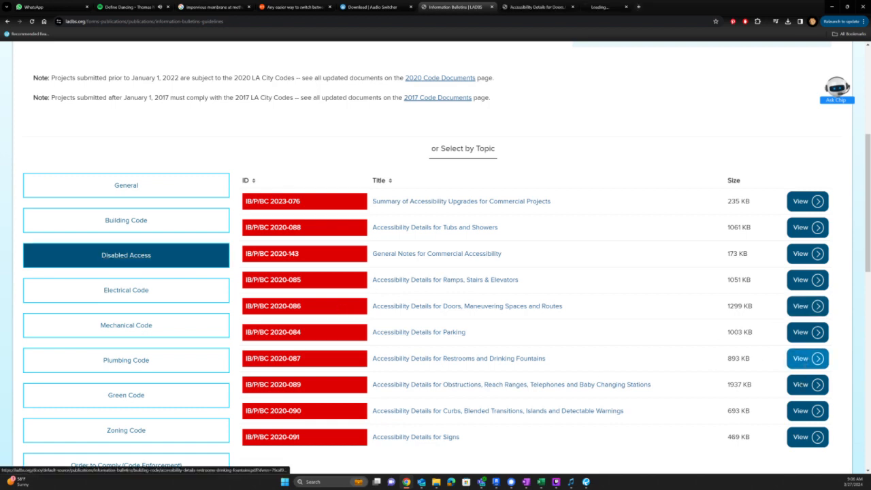
middle_click(807, 359)
middle_click(801, 386)
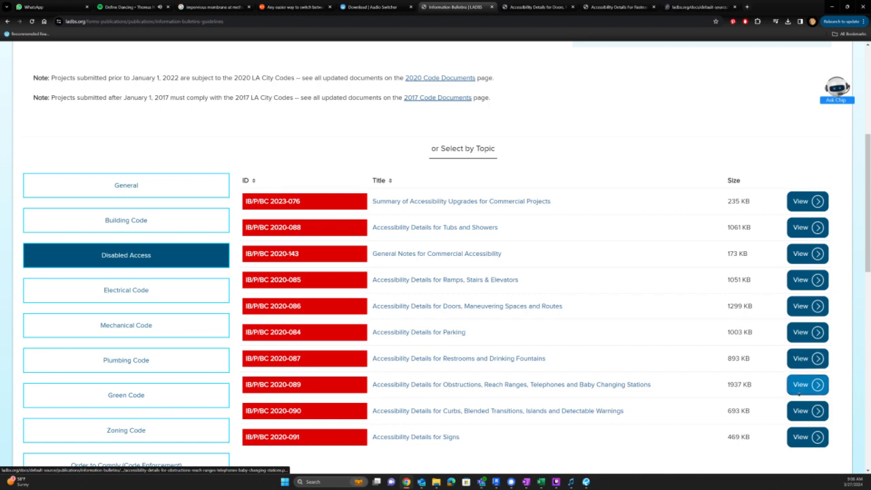
middle_click(806, 437)
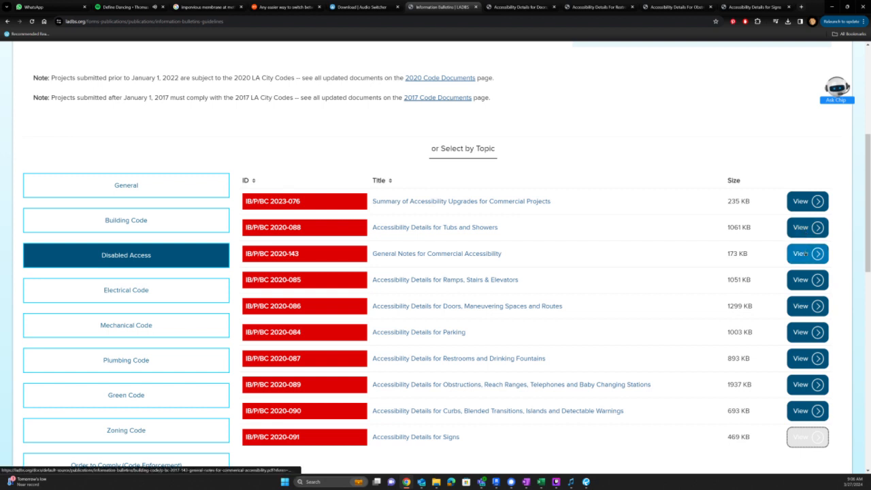
scroll(804, 255, down, 1)
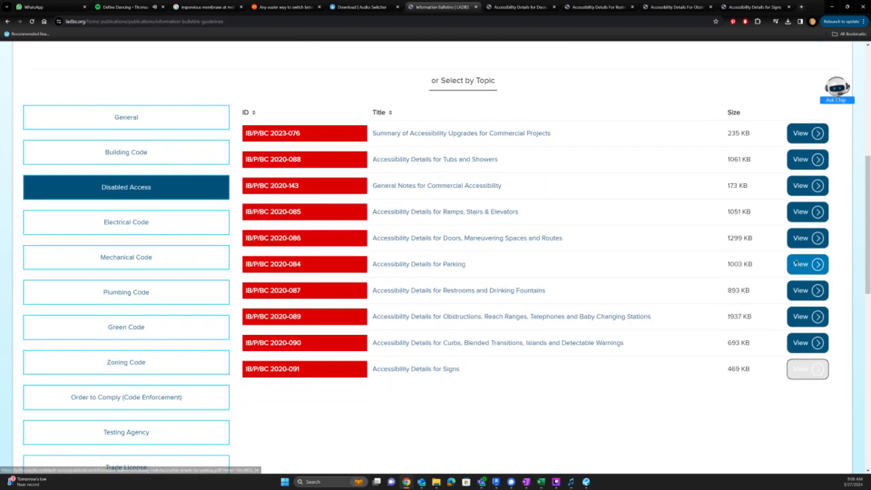
scroll(796, 265, up, 1)
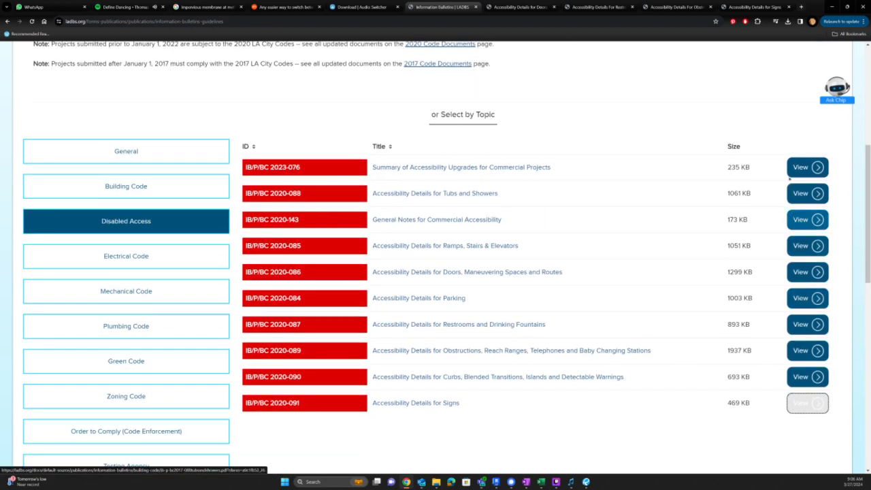
- Review the Doors, Restrooms, Obstructions, Signs and commercial upgrades bulletins, then close the PDF tabs
middle_click(793, 167)
key(ctrl+Tab)
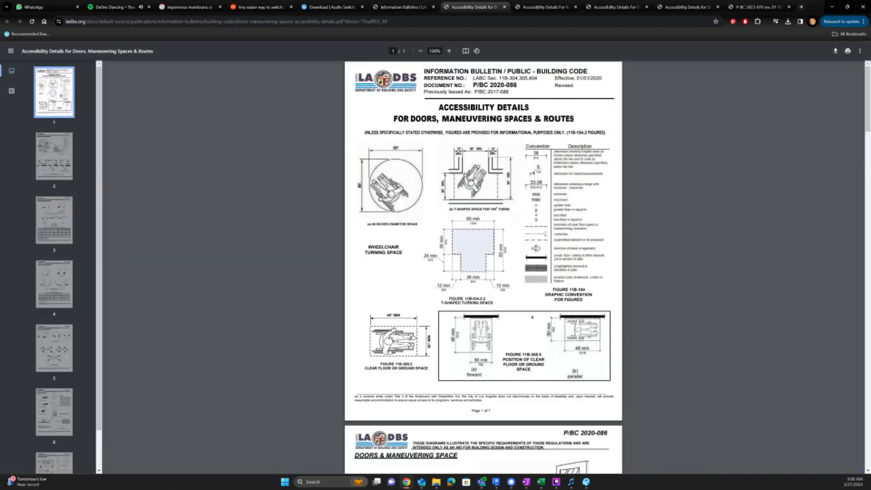
key(ctrl+Tab)
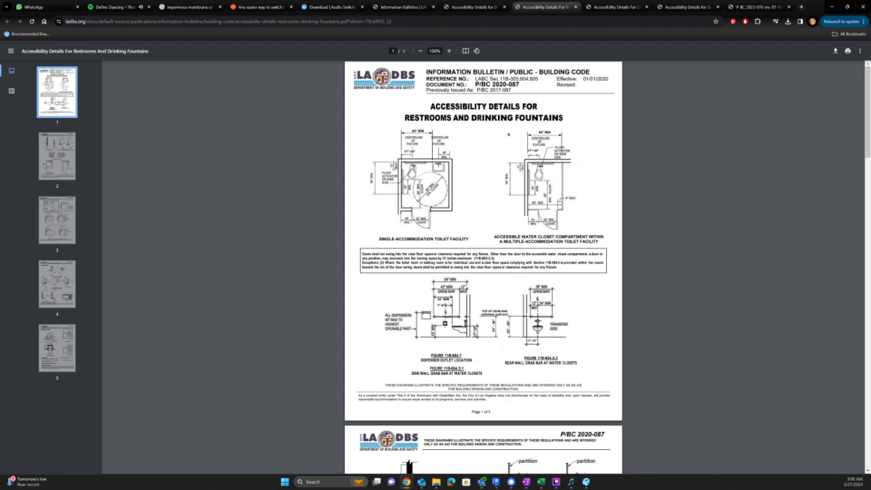
key(ctrl+shift+Tab)
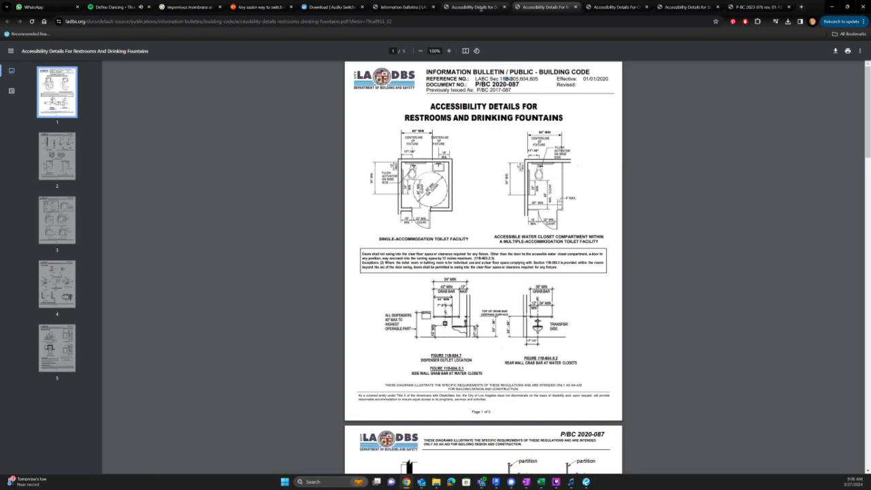
key(ctrl+Tab)
key(ctrl+Tab)
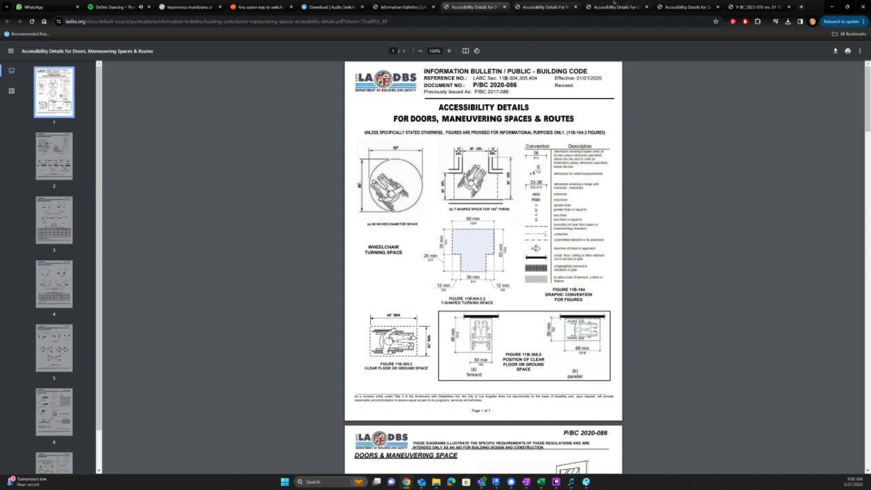
click(677, 6)
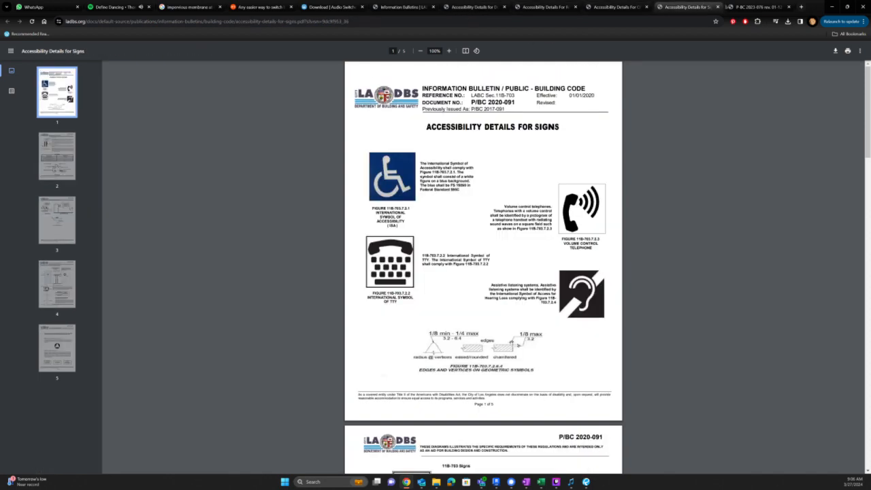
click(742, 6)
click(546, 5)
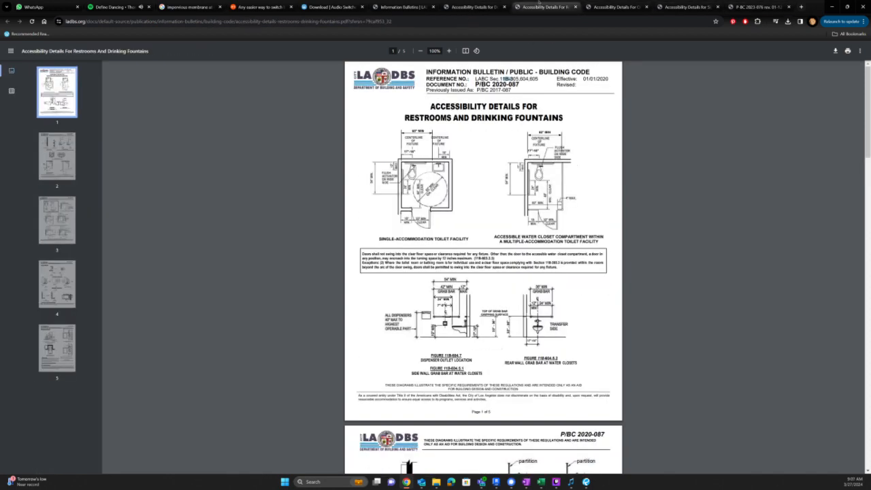
key(ctrl+w)
key(ctrl+w)
key(ctrl+w)
key(ctrl+w)
key(ctrl+w)
key(ctrl+w)
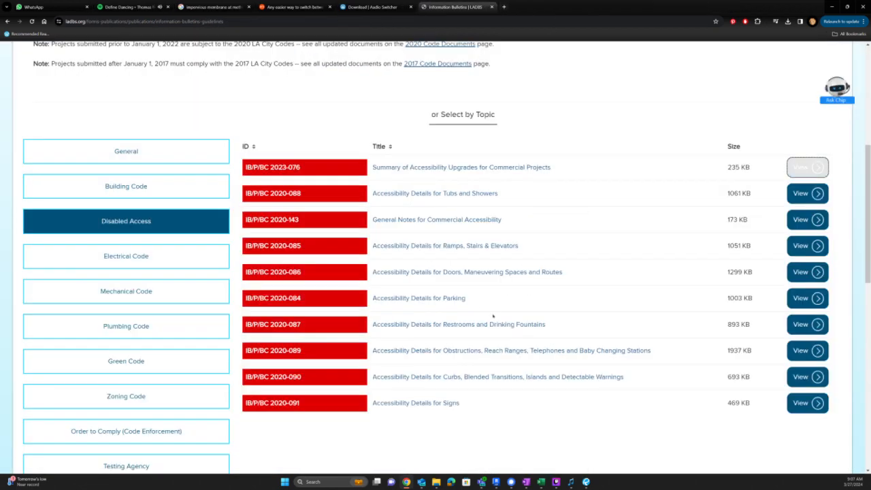
- Search the bulletins for ACCESSIBILITY and look over the results
scroll(493, 316, down, 2)
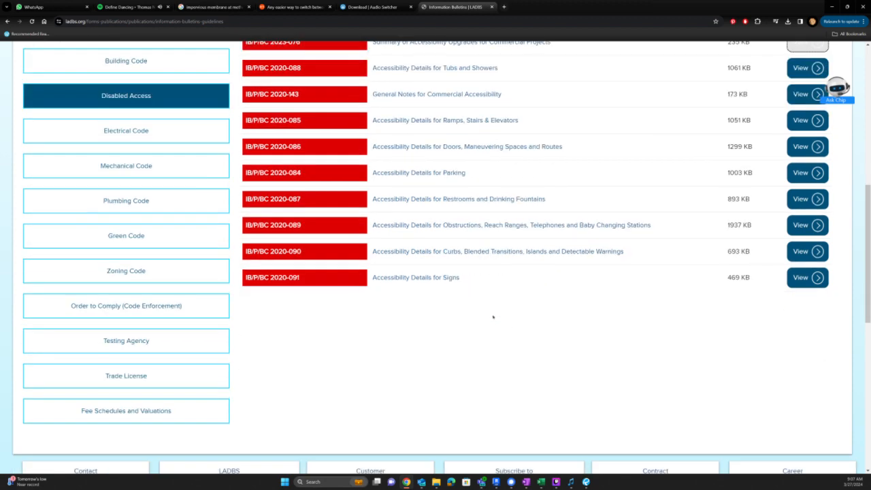
scroll(494, 317, up, 2)
scroll(494, 318, up, 4)
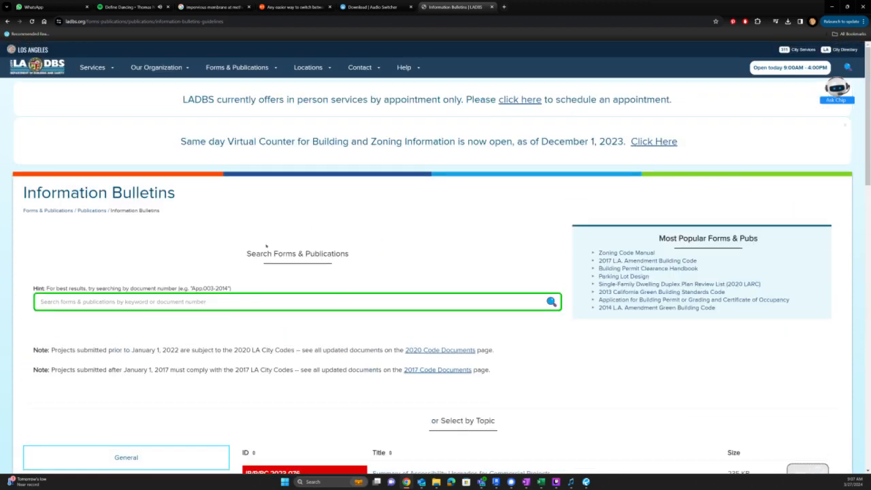
click(225, 303)
text(ACCE)
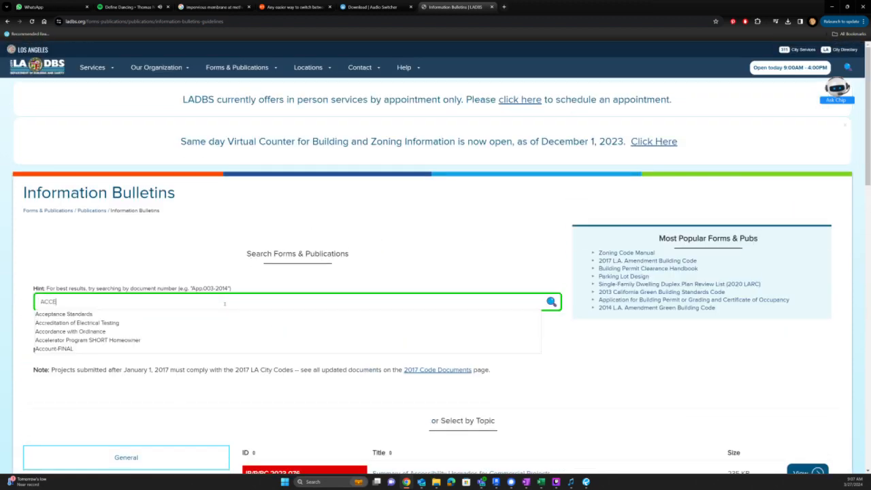
text(SSIBILITY)
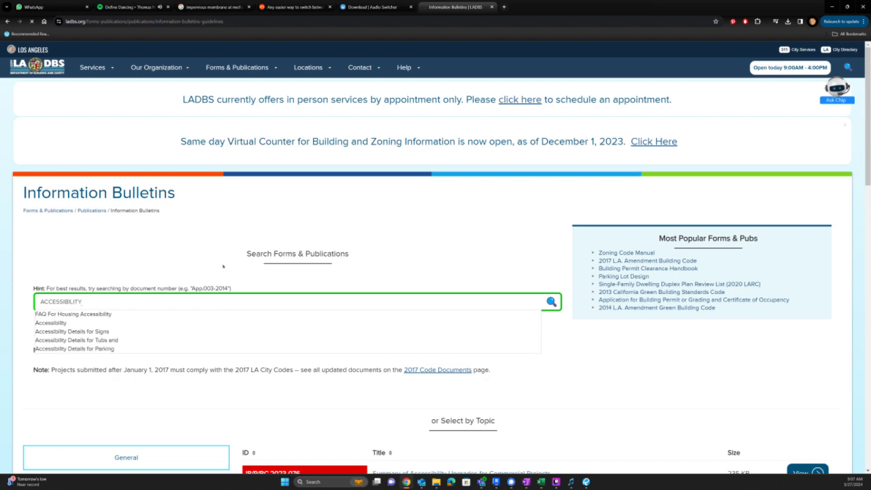
scroll(397, 261, down, 2)
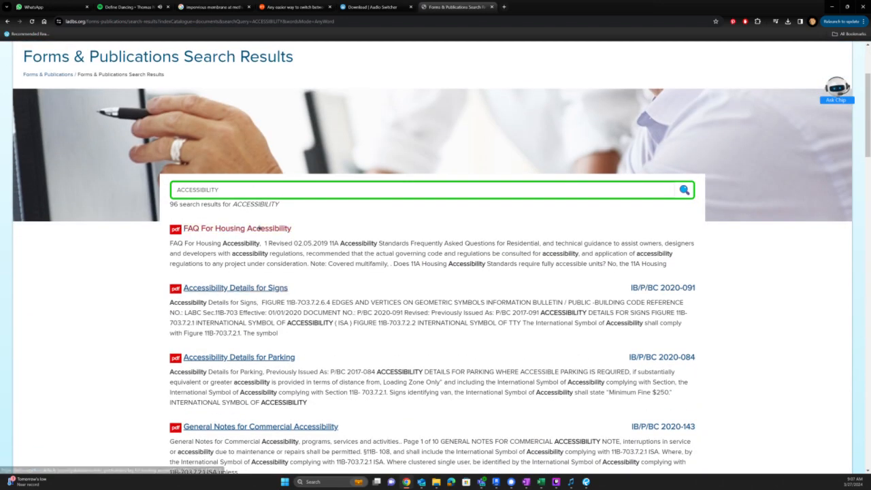
scroll(259, 228, down, 2)
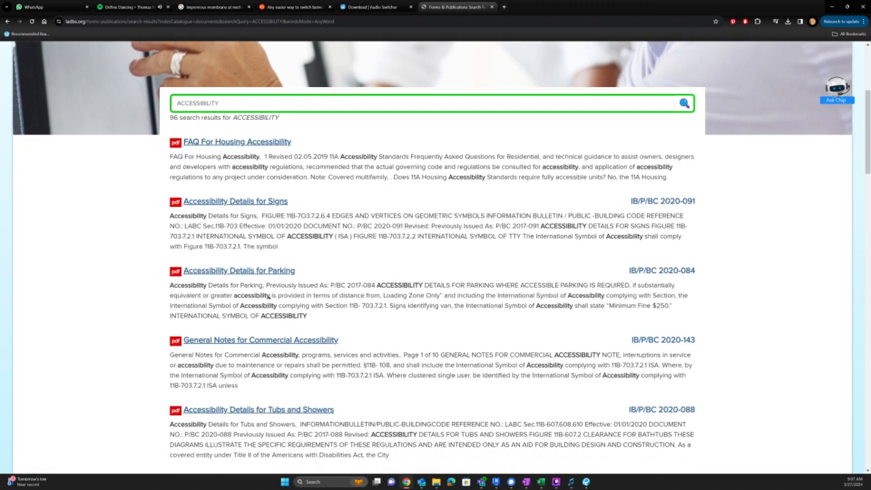
scroll(269, 297, down, 1)
scroll(273, 231, up, 2)
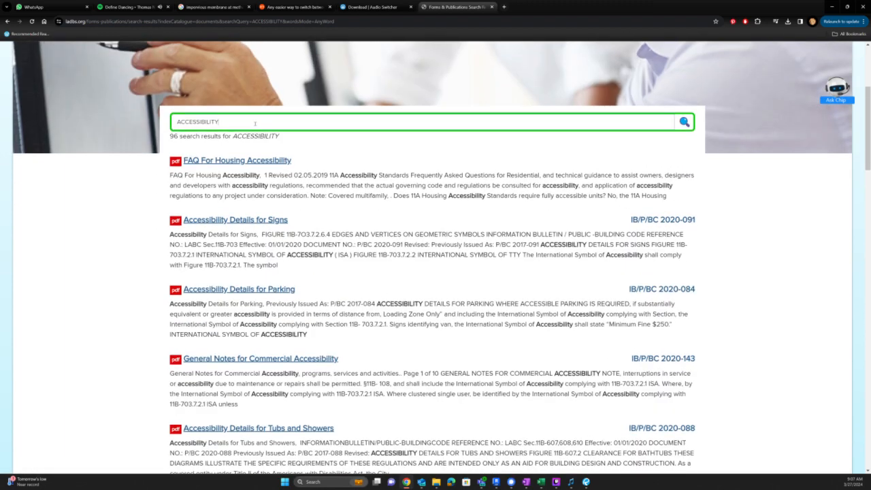
- Change the search to RESIDENTIAL ACCESSIBILITY and scroll through the 47 results
double_click(256, 123)
text(RESIDENTIAL ACCESSIBILITY)
key(Return)
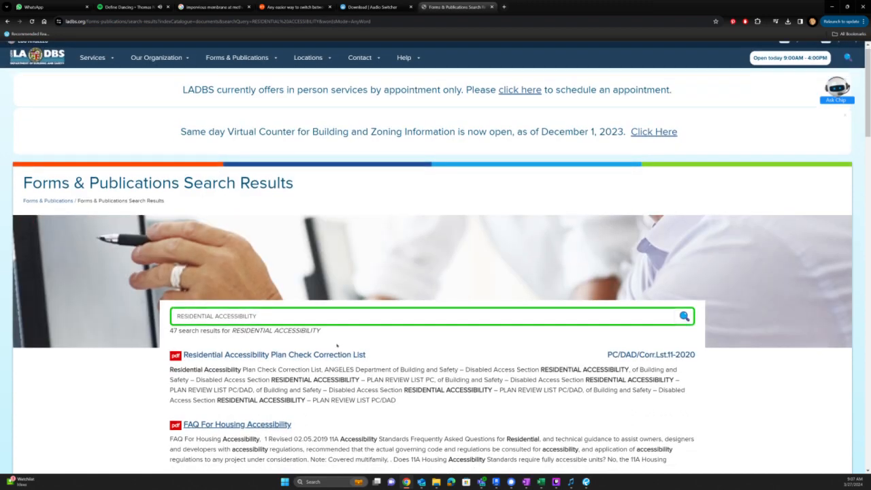
scroll(337, 346, down, 2)
scroll(335, 310, down, 2)
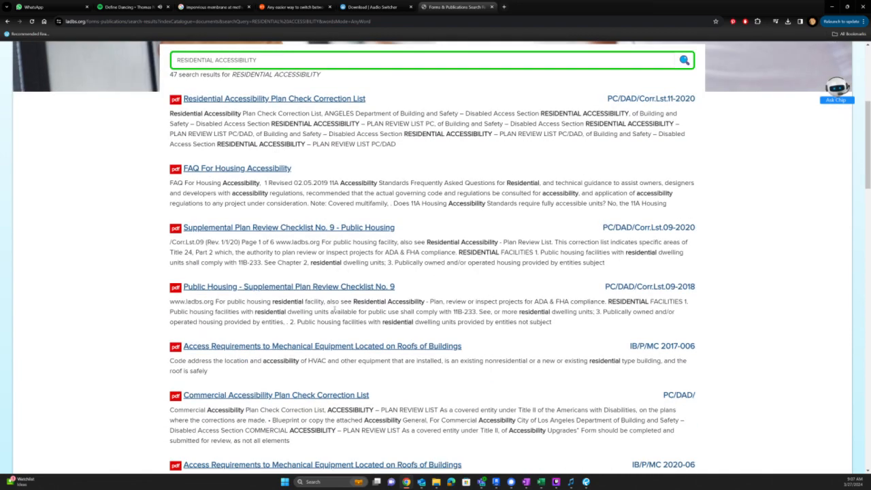
scroll(334, 310, down, 1)
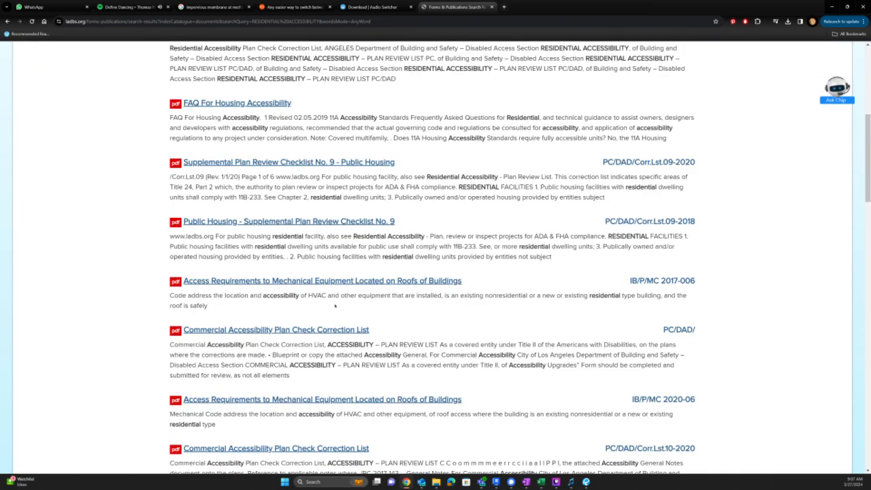
scroll(335, 306, down, 2)
scroll(334, 306, down, 3)
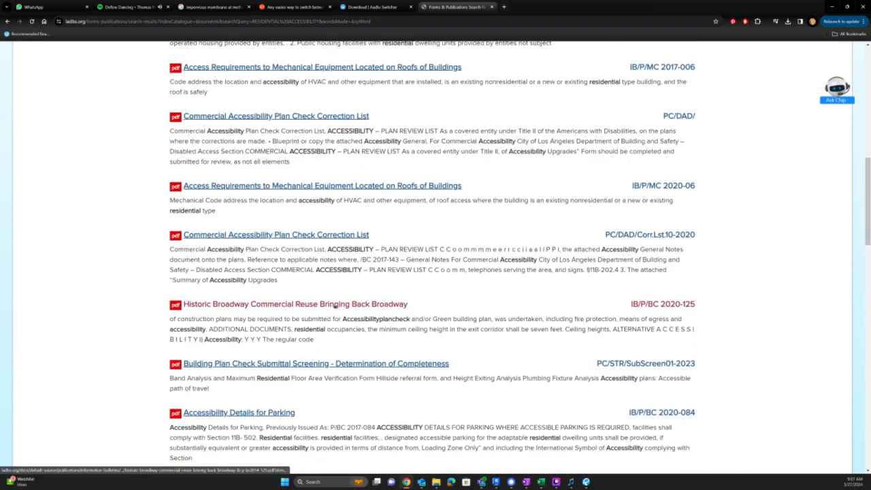
scroll(263, 354, down, 2)
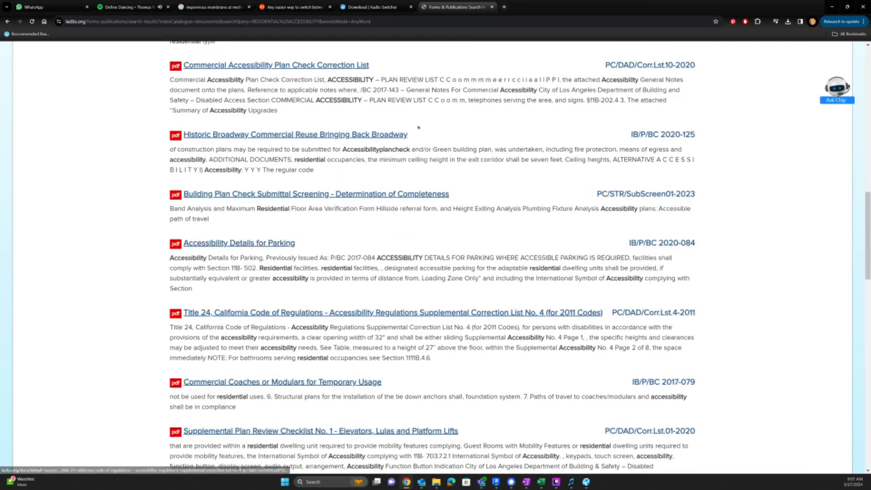
- Open the doors and maneuvering spaces bulletin, then web-search 'LADBS A'
click(419, 120)
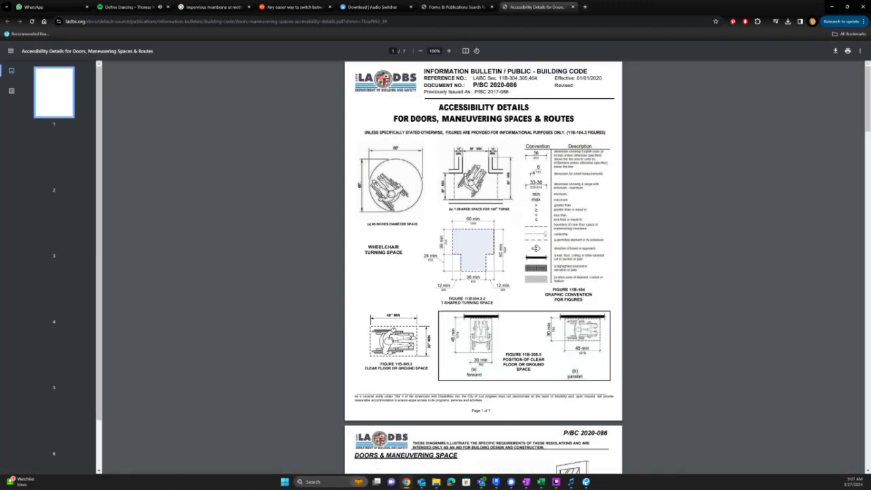
key(ctrl+l)
text(LADBS A)
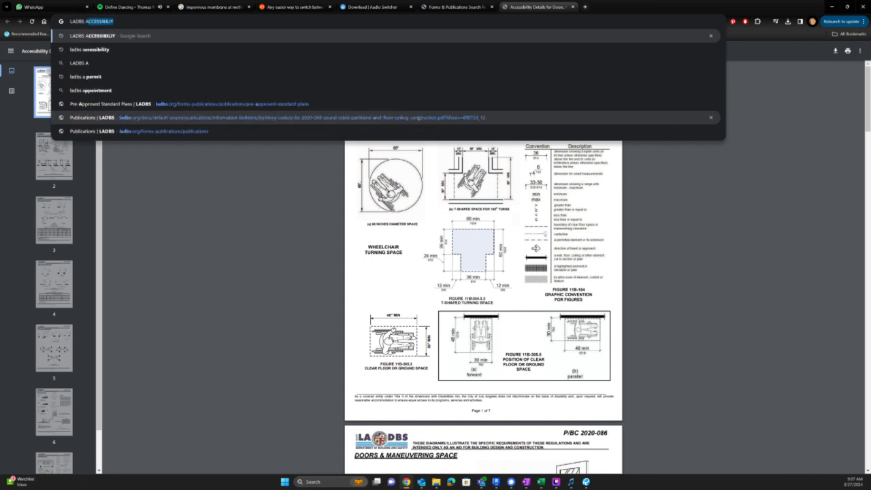
key(Return)
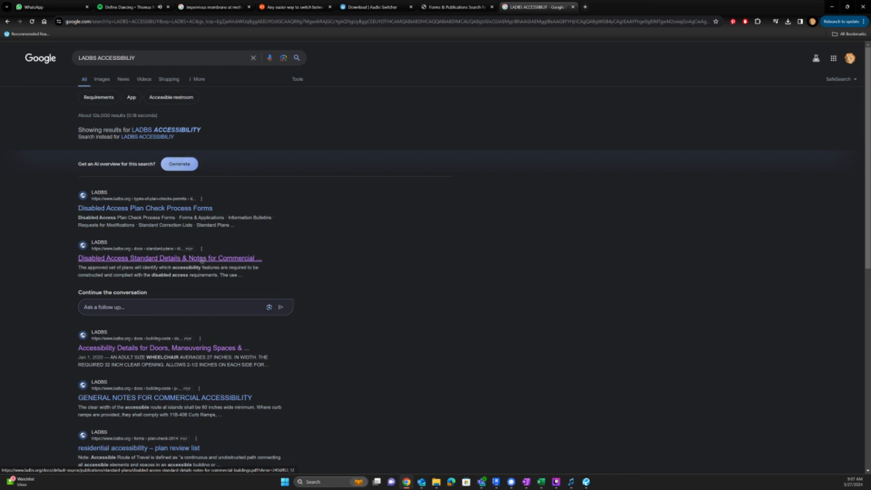
- Refine the web search by adding RESIDENTIAL and scroll the results
click(165, 55)
text(RES)
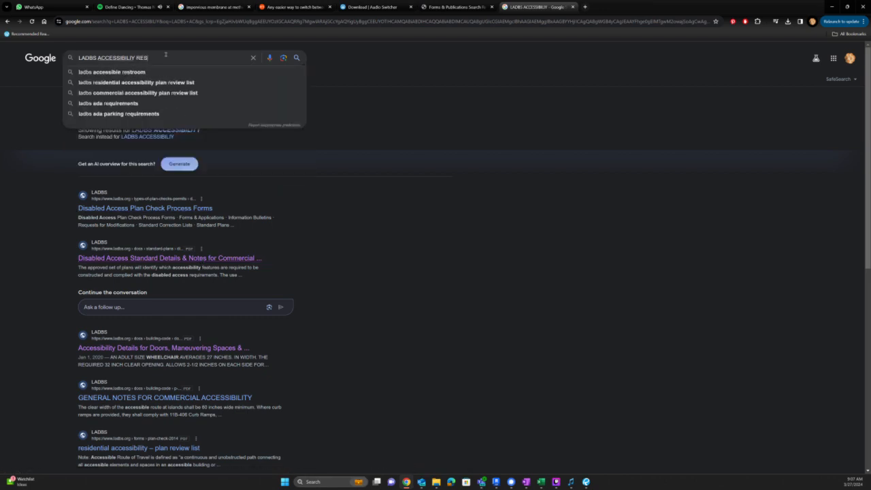
text(IDENTIAL)
key(Return)
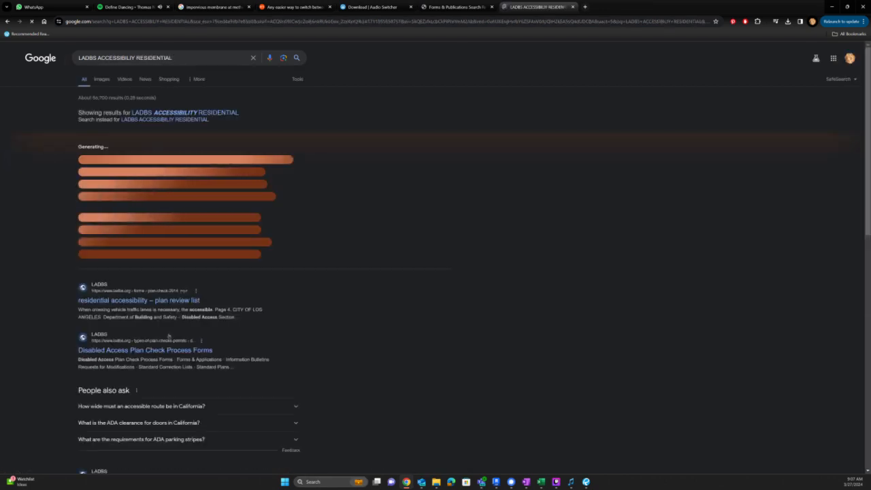
scroll(173, 336, down, 1)
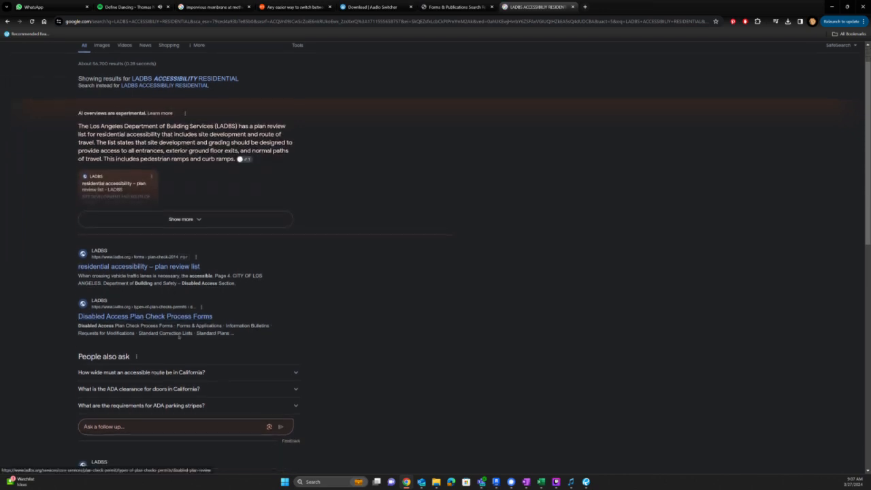
scroll(179, 320, down, 3)
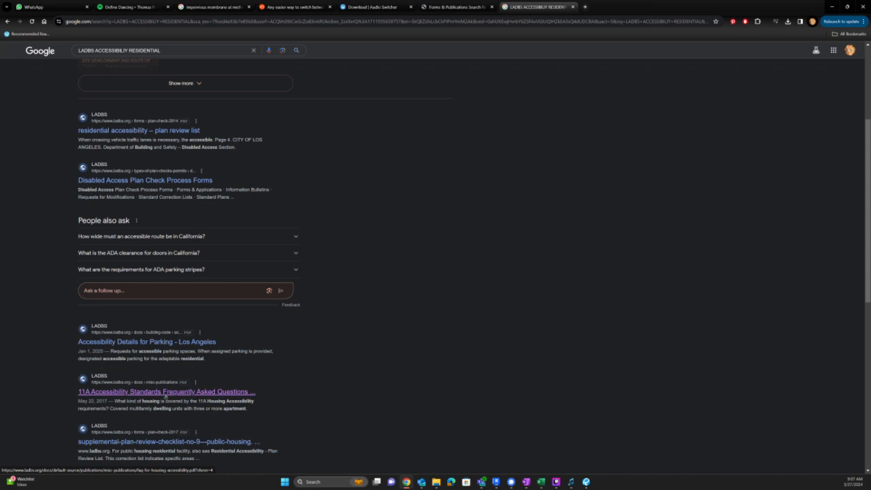
scroll(165, 395, down, 3)
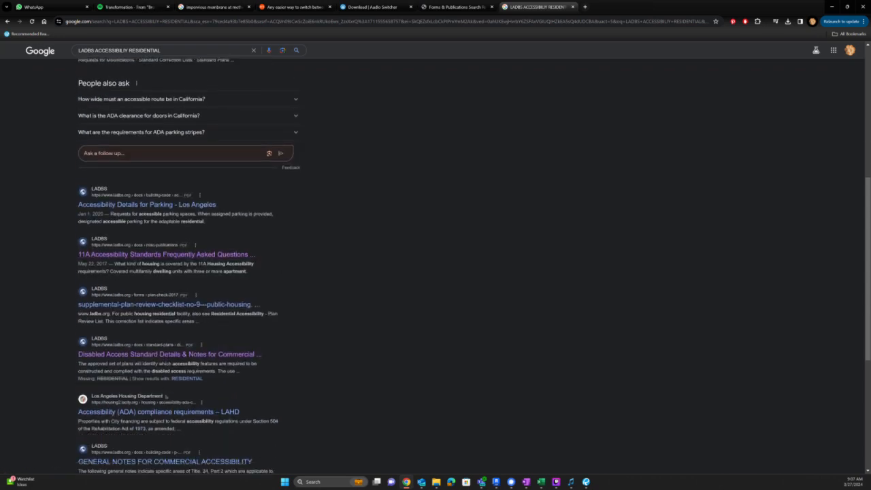
scroll(165, 396, down, 1)
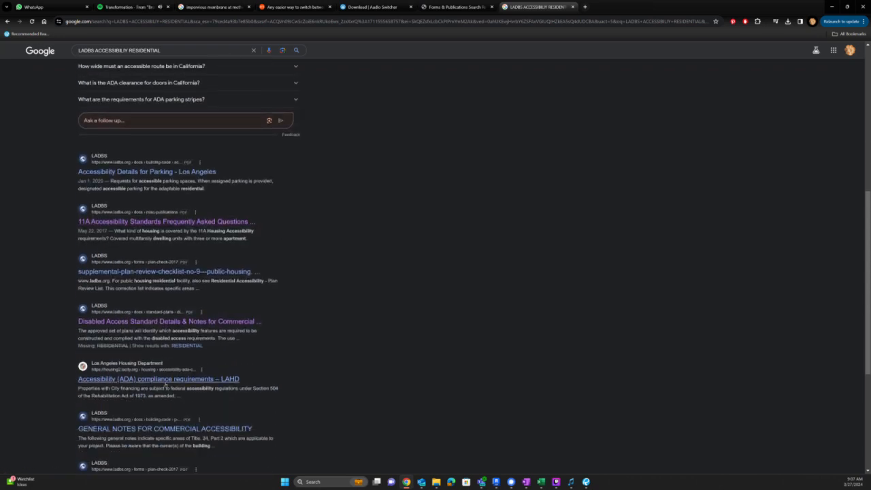
- Open the LAHD ADA compliance result, go back, and return to the LADBS results tab
click(165, 383)
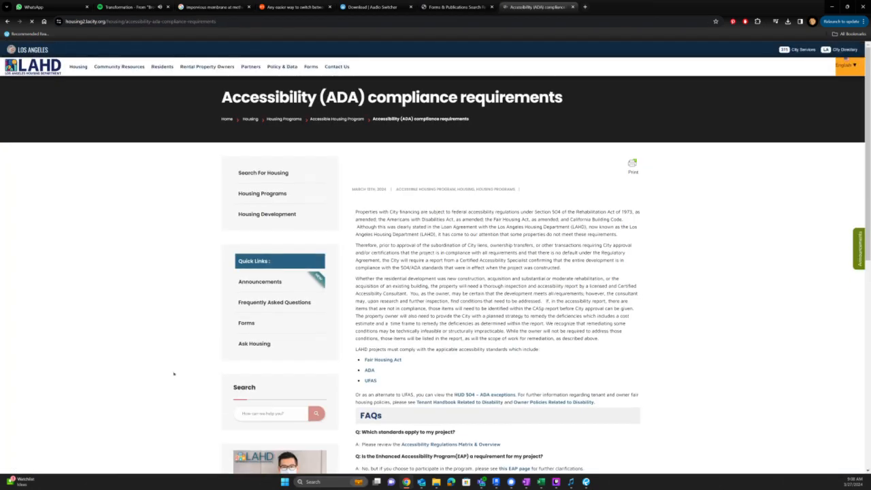
key(alt+Left)
scroll(171, 365, down, 2)
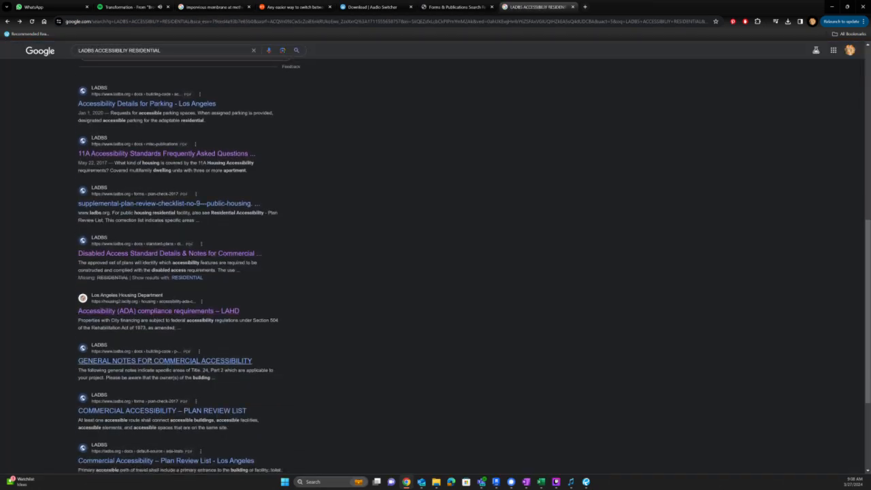
scroll(151, 413, down, 3)
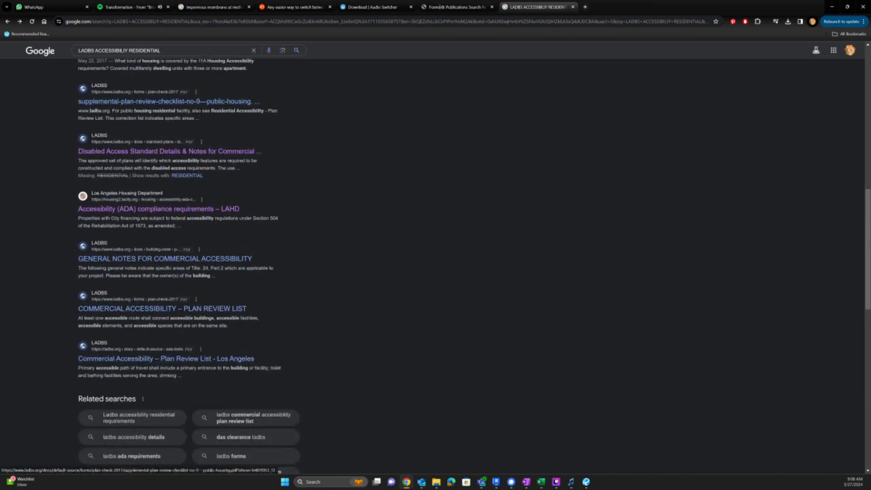
click(452, 6)
scroll(377, 354, down, 2)
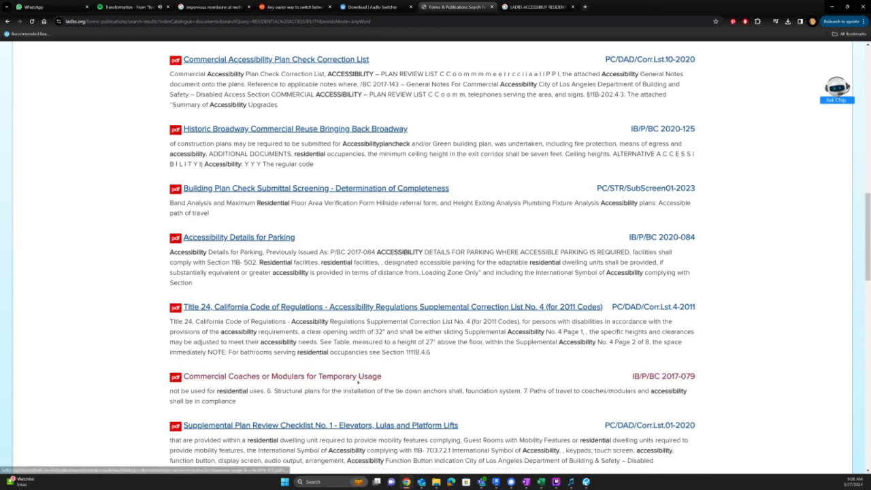
- Add SUPPLEMENTAL to the RESIDENTIAL ACCESSIBILITY search
scroll(357, 383, down, 3)
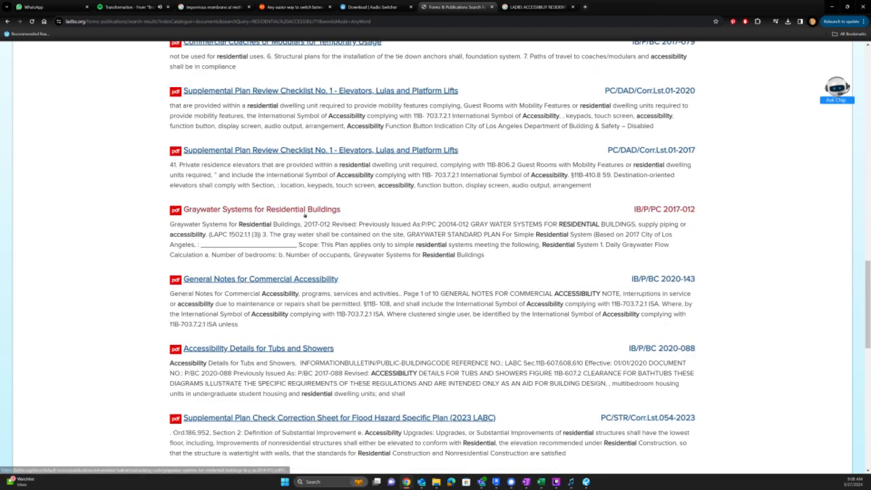
scroll(304, 215, down, 1)
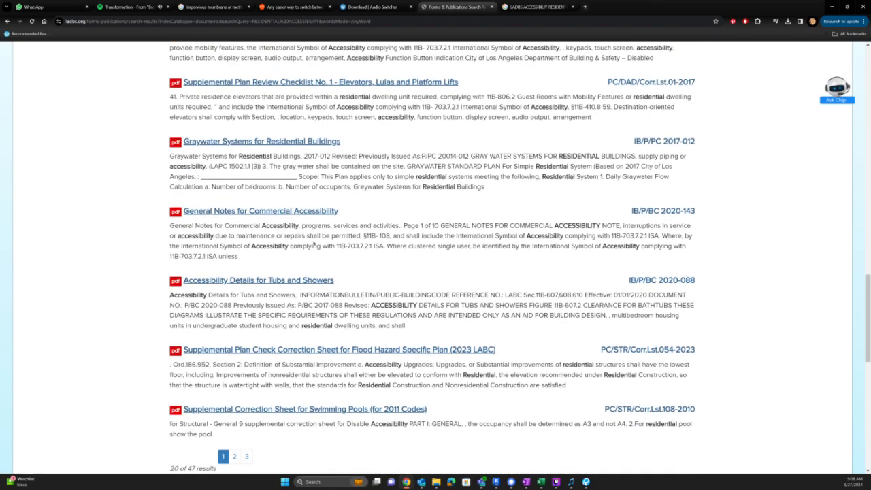
scroll(314, 245, up, 20)
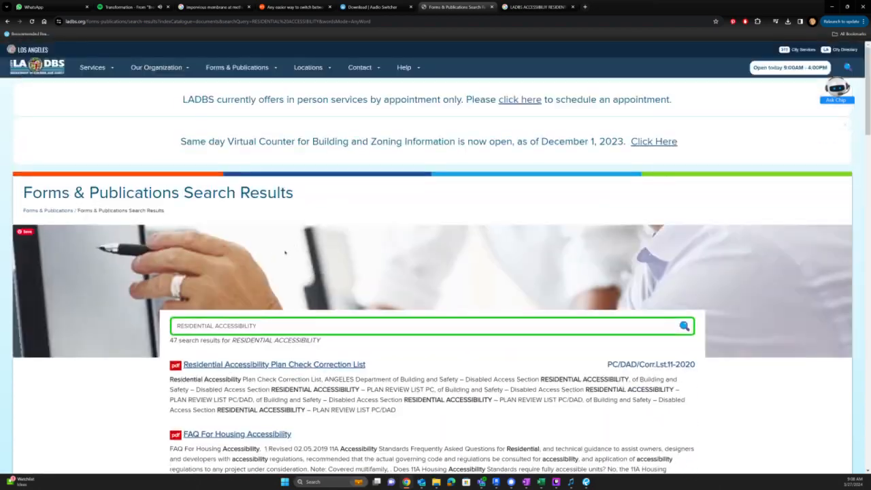
click(281, 329)
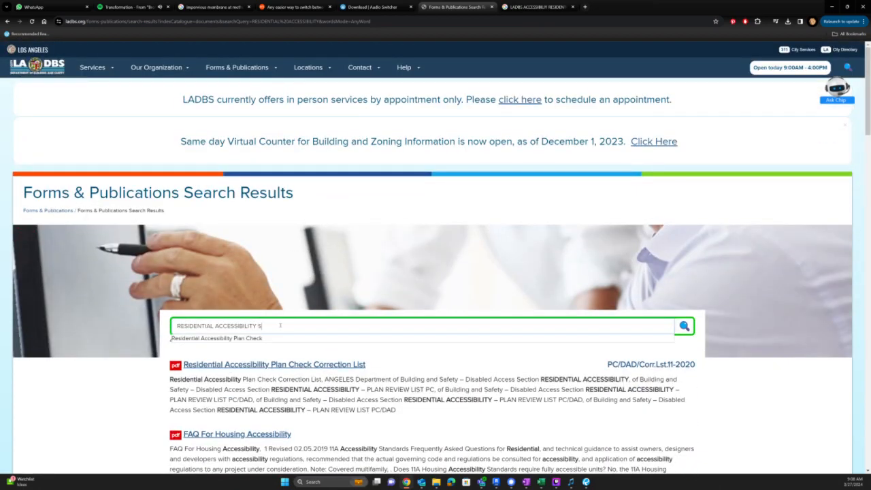
text(SUPPLEMENTAL)
key(Return)
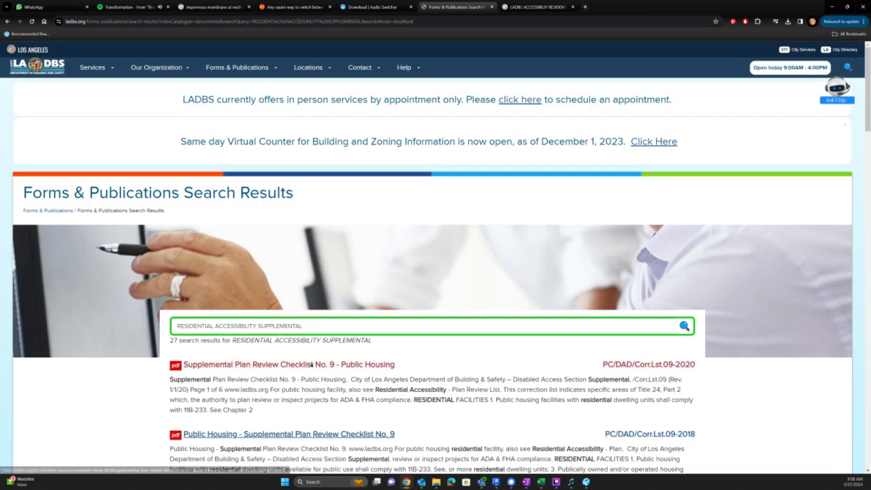
- Scroll through the 27 results, then switch back to Revit sheet G3.02X
scroll(312, 365, down, 1)
scroll(310, 370, down, 3)
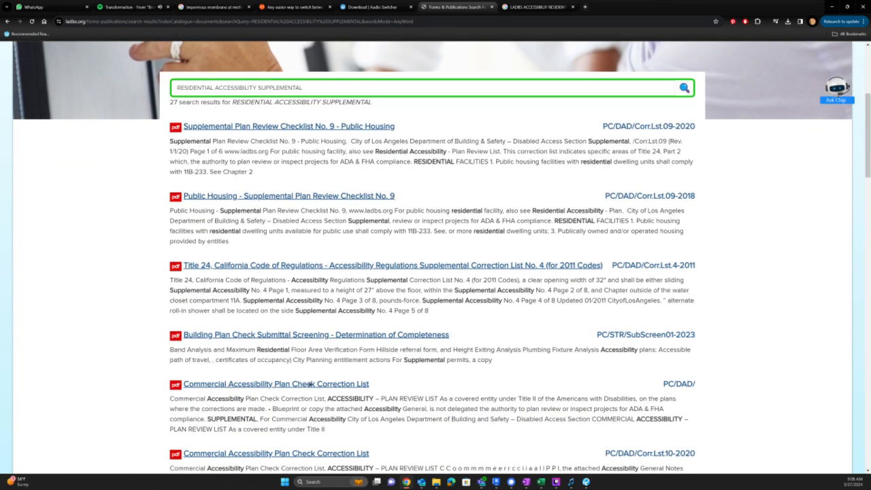
scroll(310, 384, down, 3)
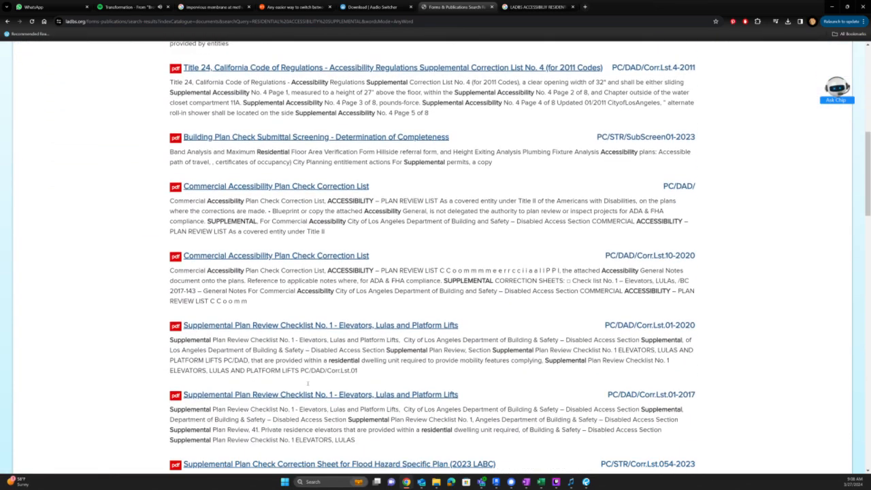
scroll(308, 383, down, 3)
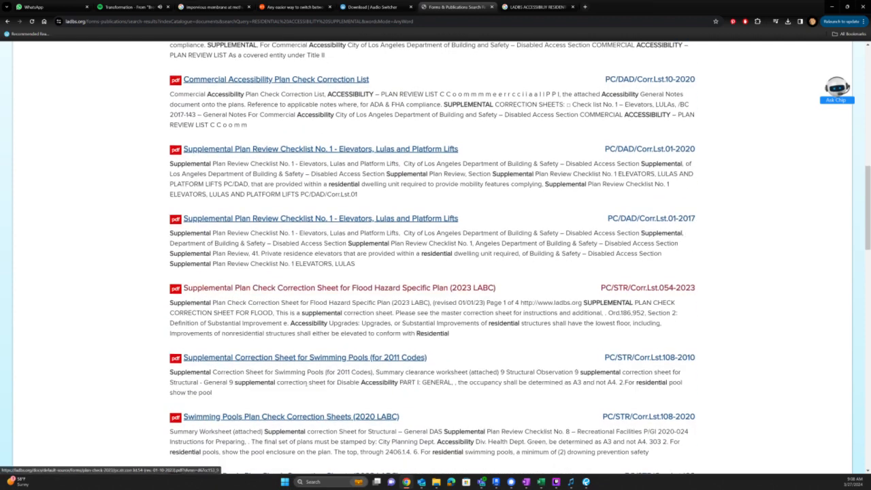
scroll(305, 385, down, 2)
key(alt+Tab)
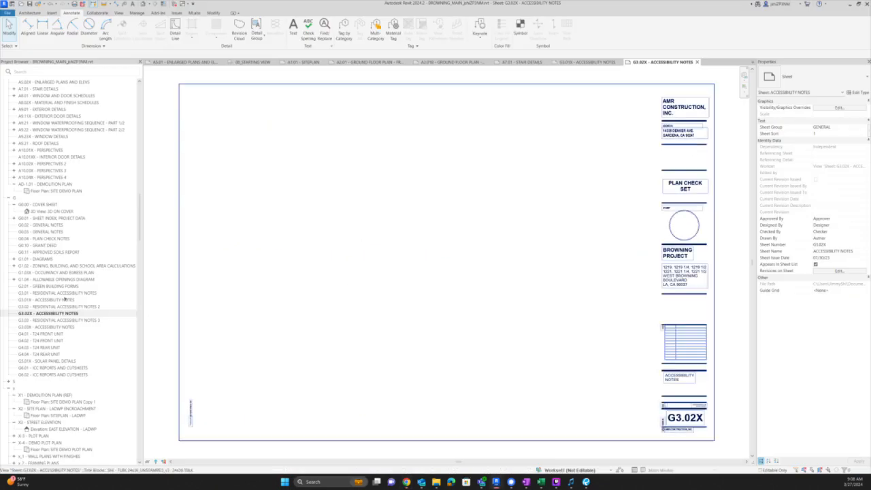
- Select sheets G3.01X and G3.03X in the Project Browser, then switch back to the LADBS results
ctrl+click(46, 300)
ctrl+click(49, 329)
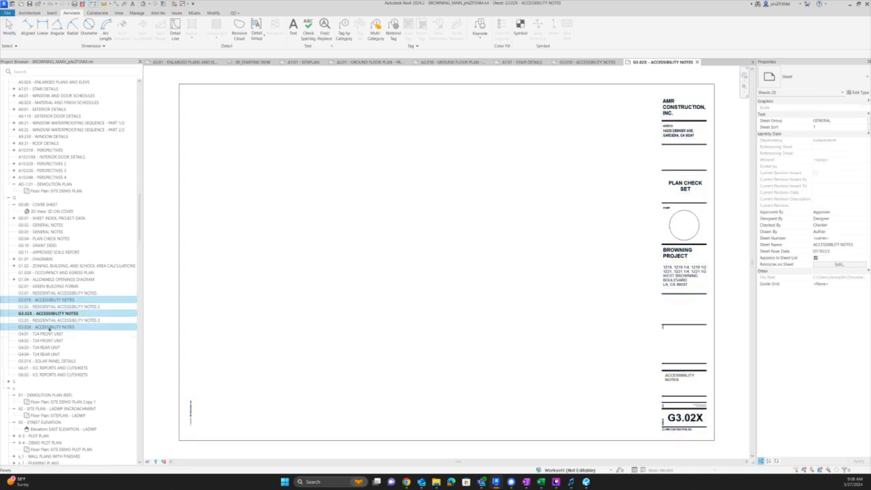
right_click(49, 328)
click(82, 378)
key(alt+Tab)
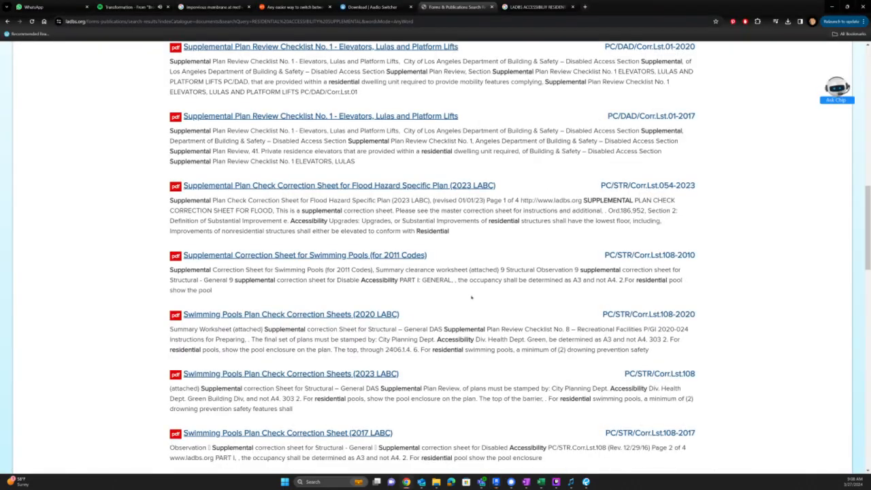
- Switch to the residential accessibility correction sheet PDF in Bluebeam Revu
key(alt+Tab)
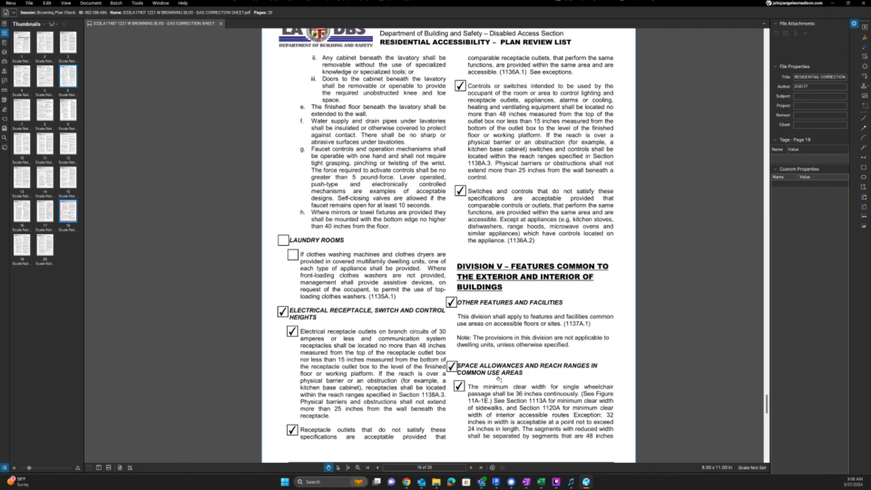
- Scroll through the correction sheet and return to page 1
scroll(518, 379, down, 5)
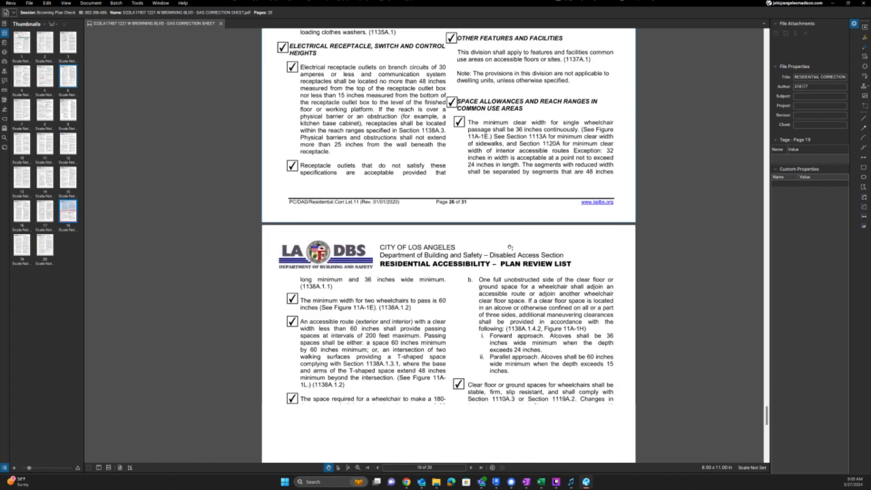
scroll(510, 248, down, 2)
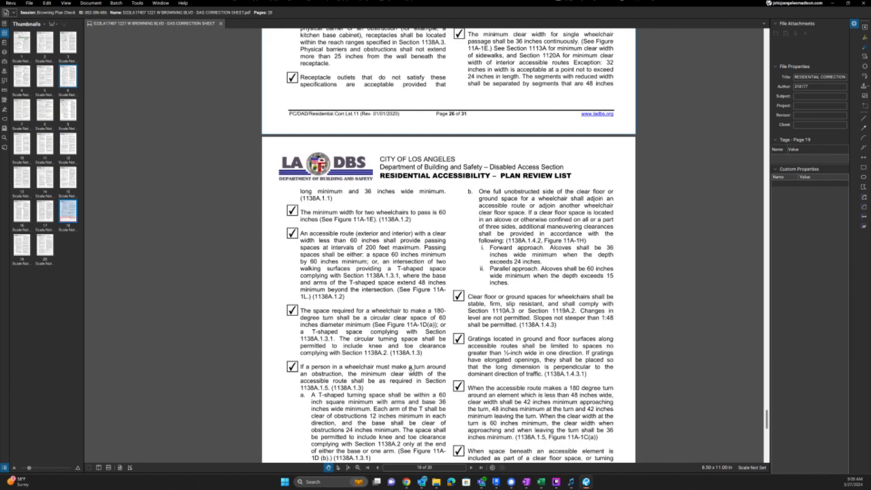
scroll(411, 368, down, 3)
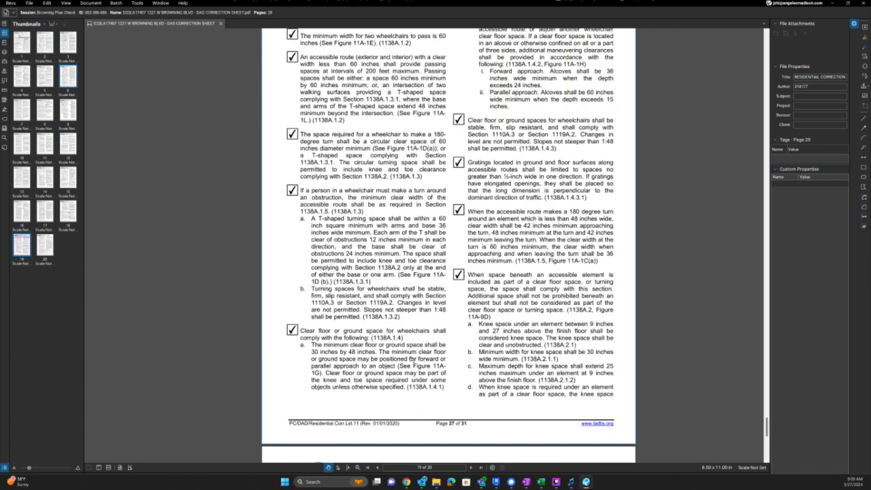
scroll(411, 358, down, 5)
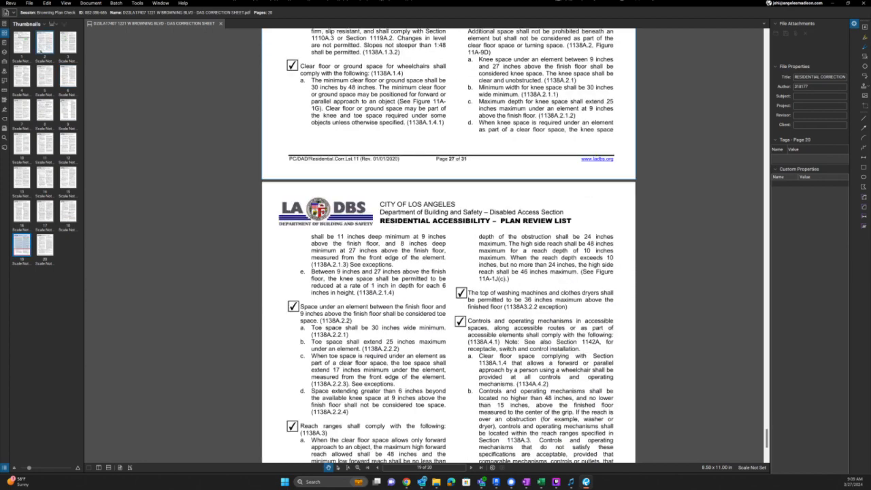
click(22, 42)
scroll(509, 145, up, 4)
scroll(514, 153, up, 2)
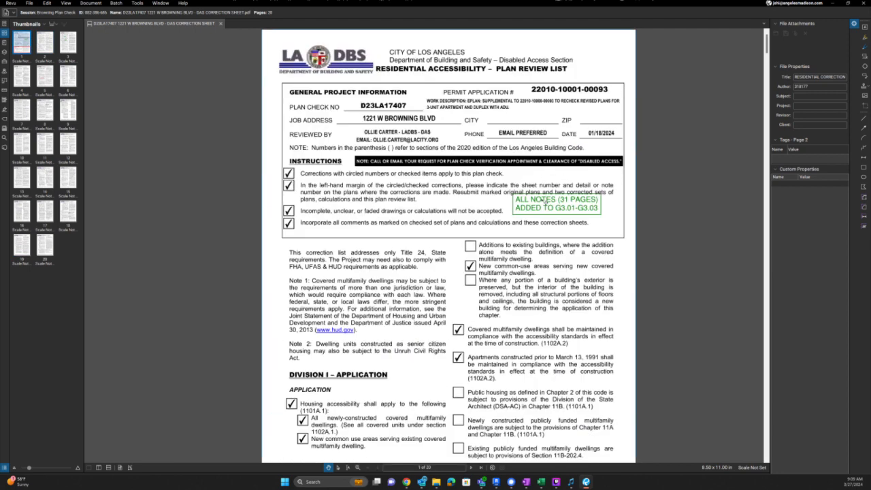
- Reword the green note to SEE NOTES ADDED TO G3.01-G3.03 and move it below the instructions box
double_click(563, 199)
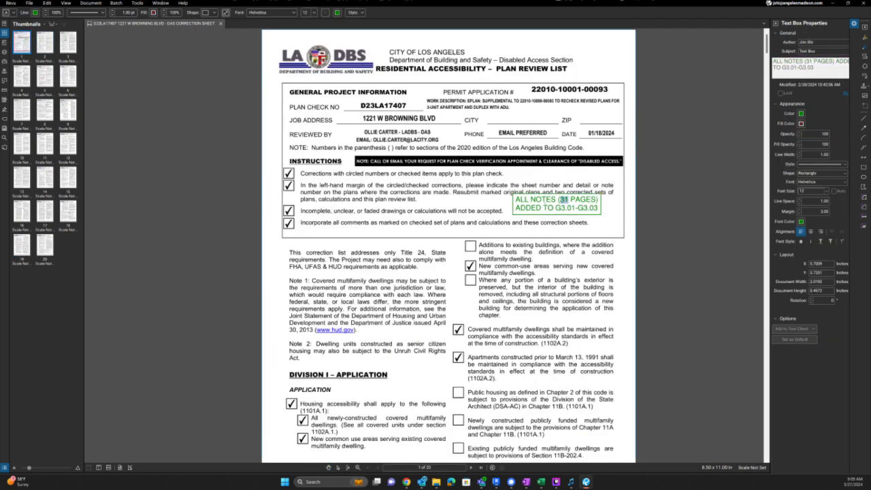
drag(599, 200, 509, 198)
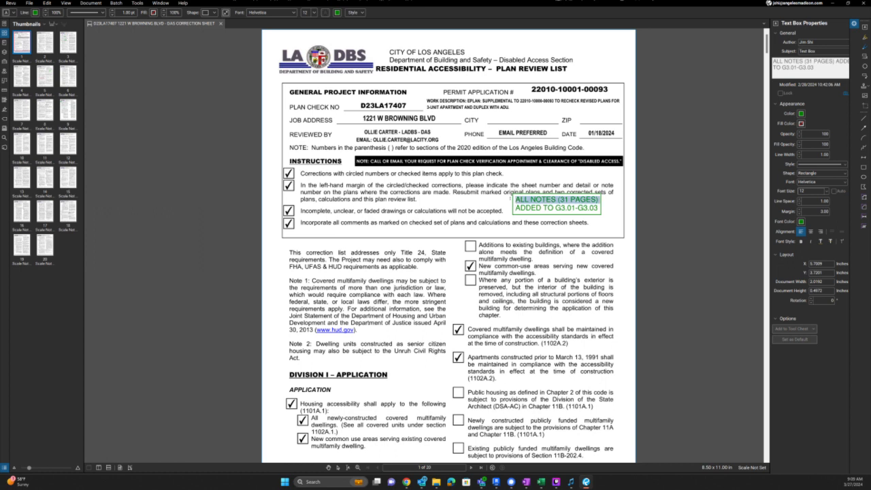
text(SEE NOTES ADDED TO)
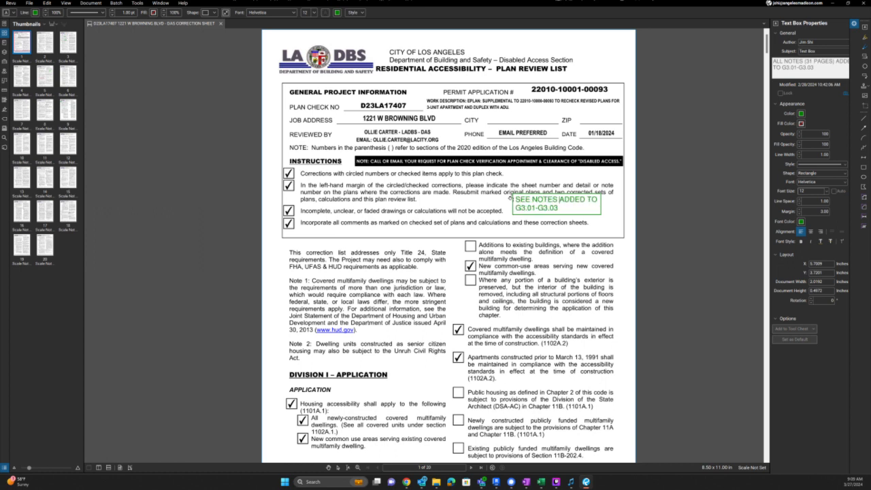
key(Escape)
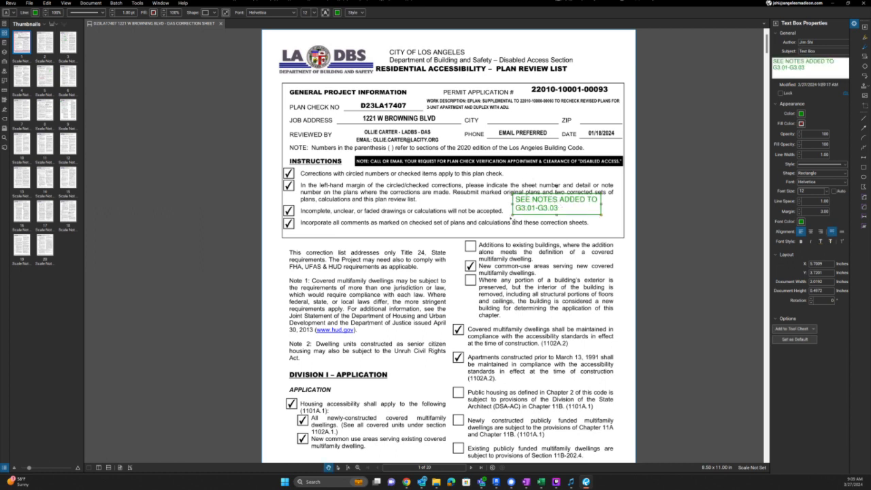
drag(562, 203, 431, 255)
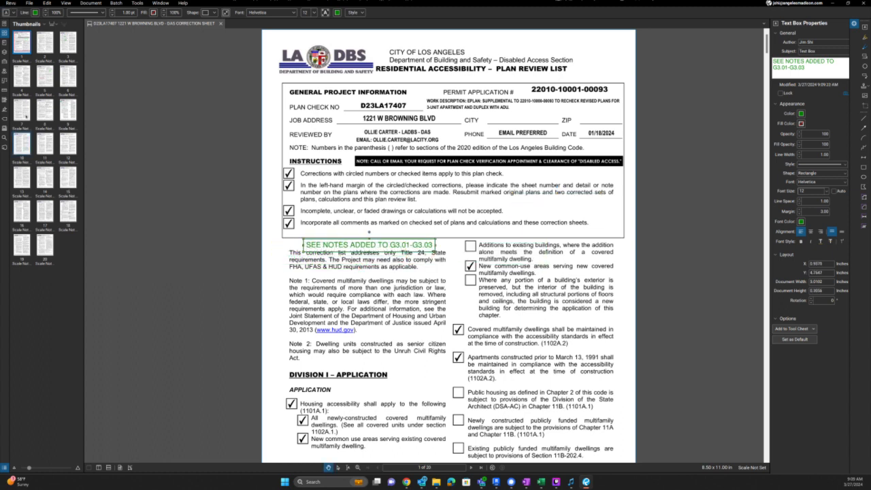
click(23, 112)
scroll(439, 252, down, 1)
scroll(439, 252, down, 5)
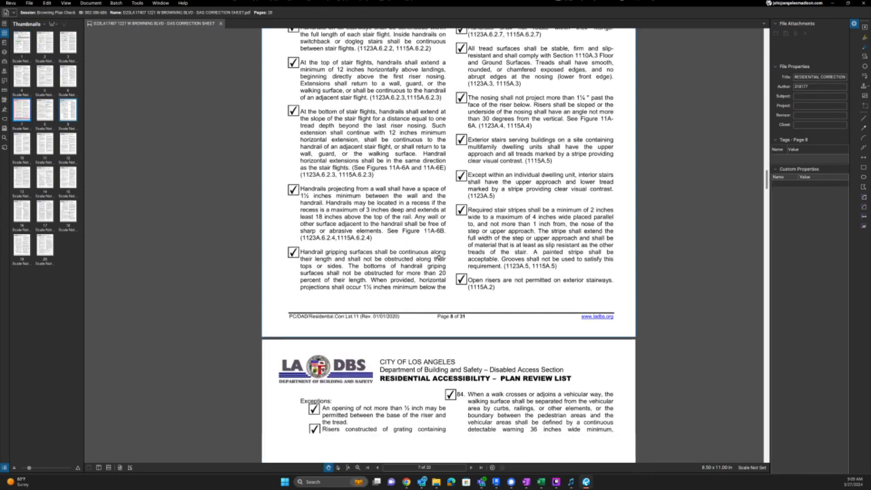
scroll(151, 226, down, 15)
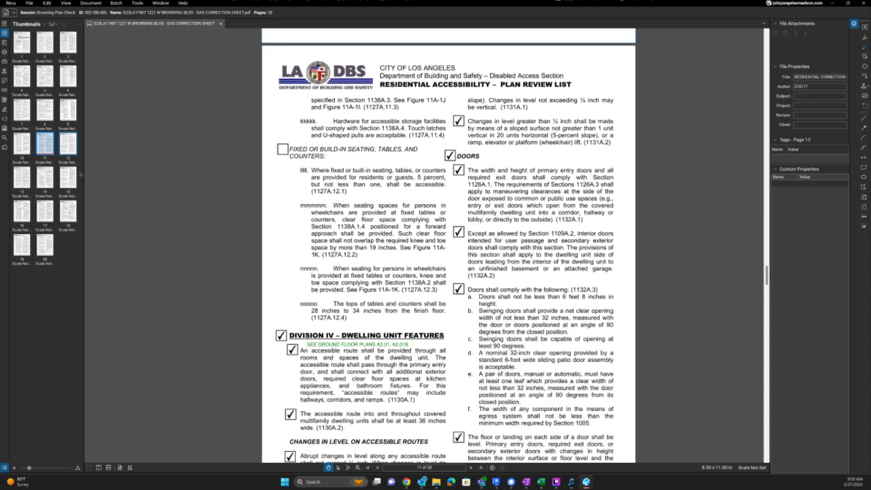
click(66, 147)
scroll(186, 241, up, 3)
scroll(186, 241, down, 1)
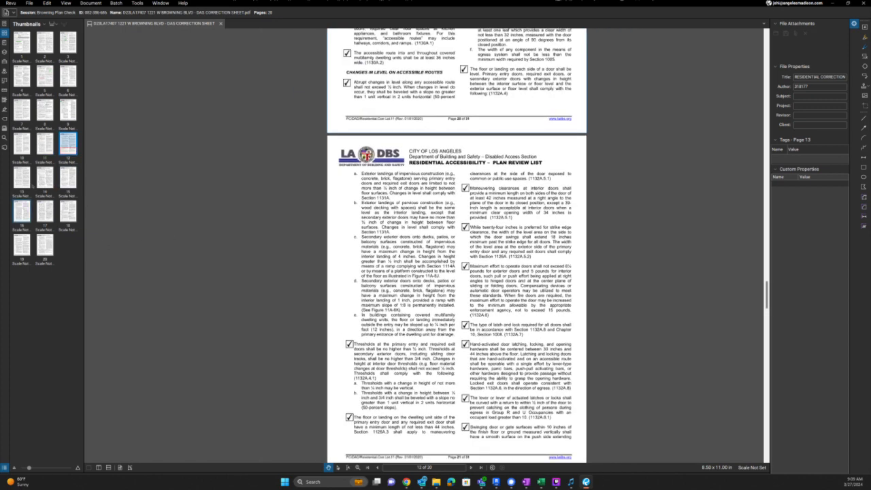
click(31, 180)
click(48, 178)
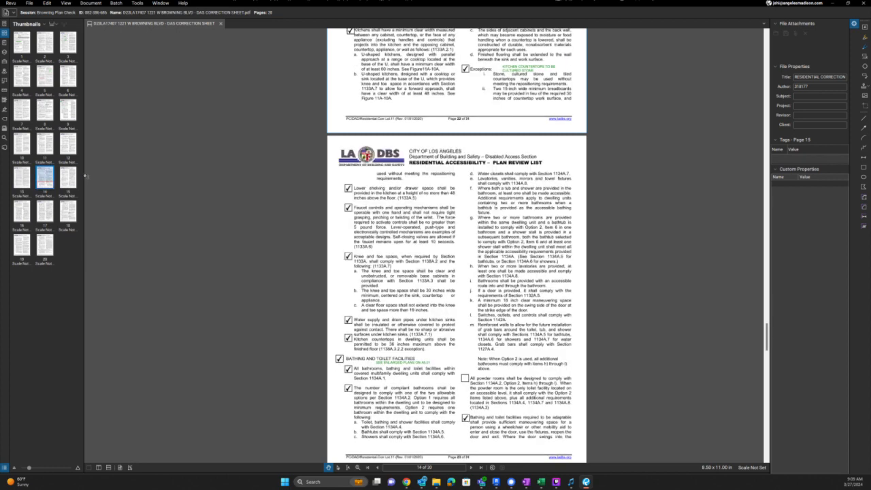
click(68, 177)
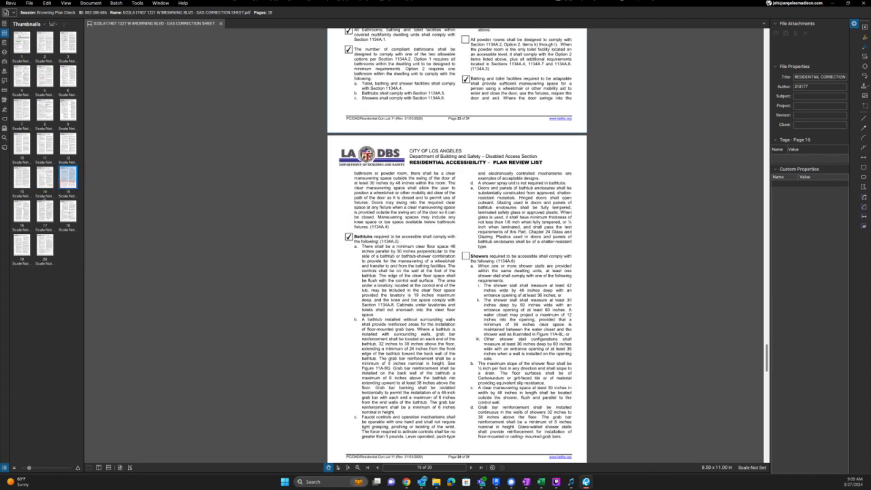
click(21, 215)
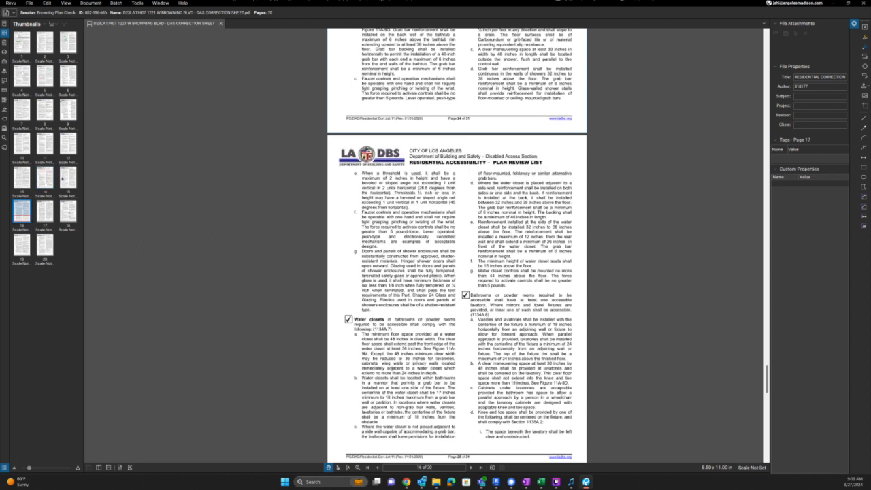
click(65, 177)
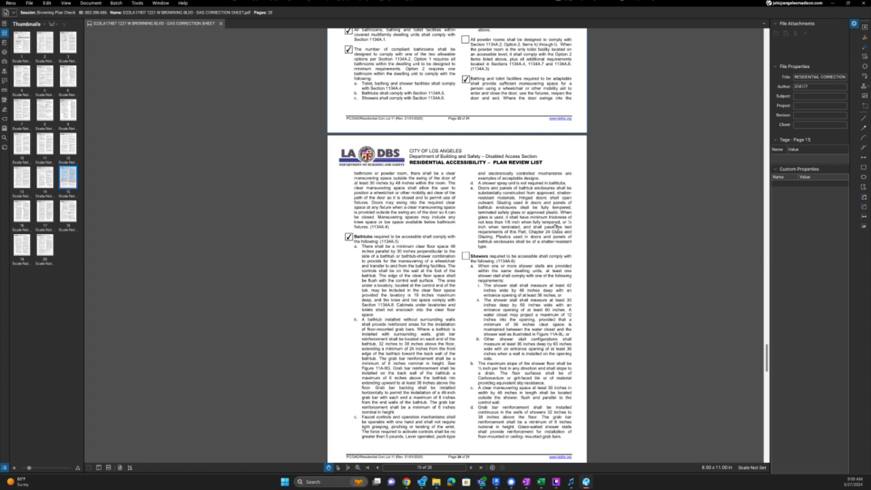
scroll(555, 227, up, 3)
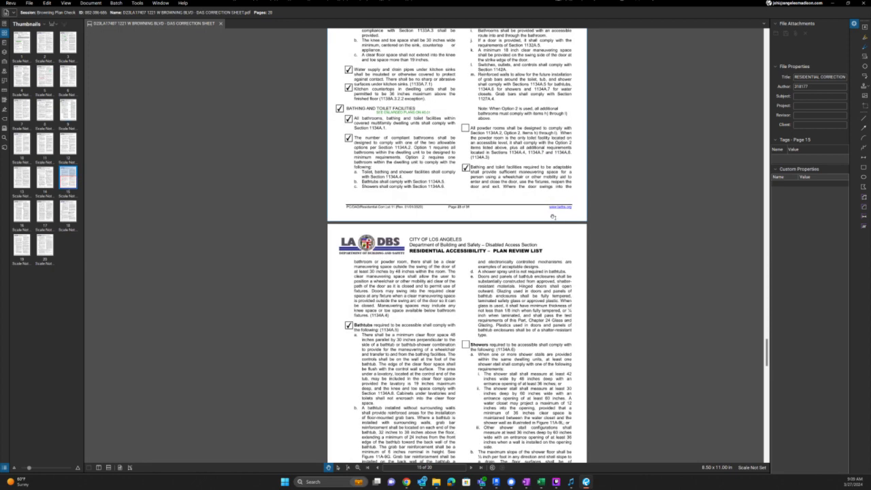
scroll(552, 217, down, 3)
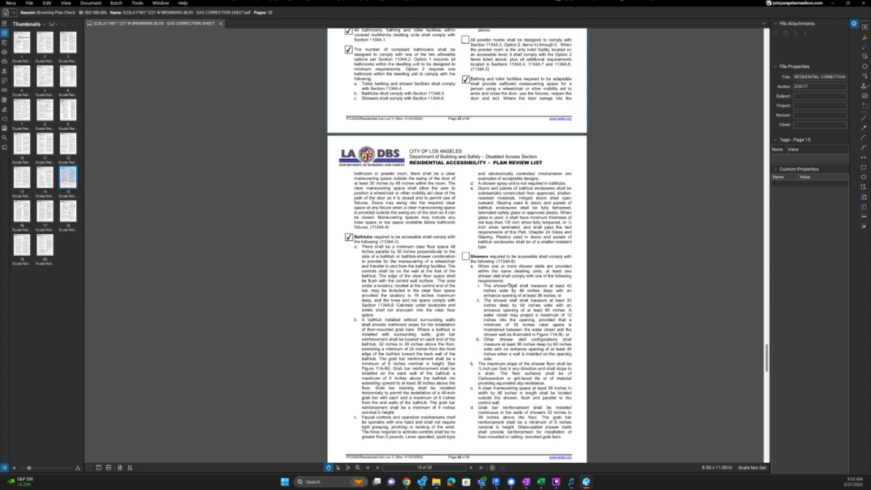
scroll(506, 280, down, 5)
scroll(506, 281, down, 5)
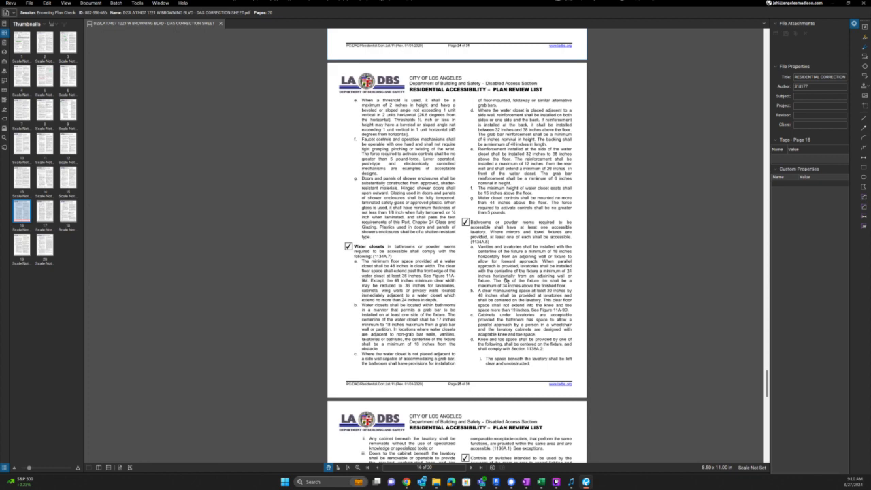
scroll(506, 280, down, 6)
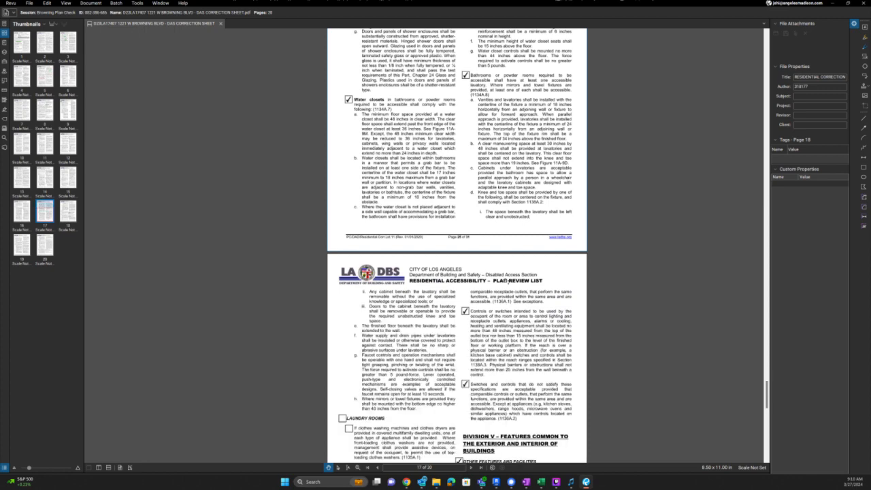
scroll(506, 280, down, 10)
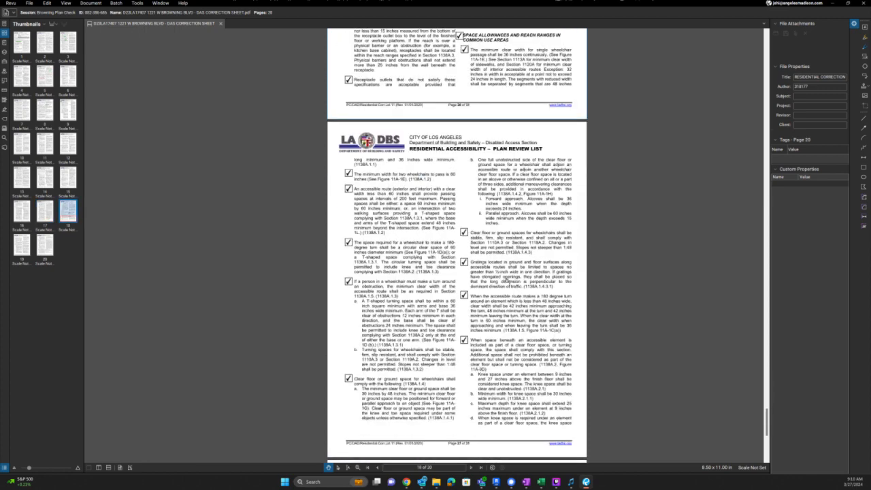
scroll(507, 280, down, 8)
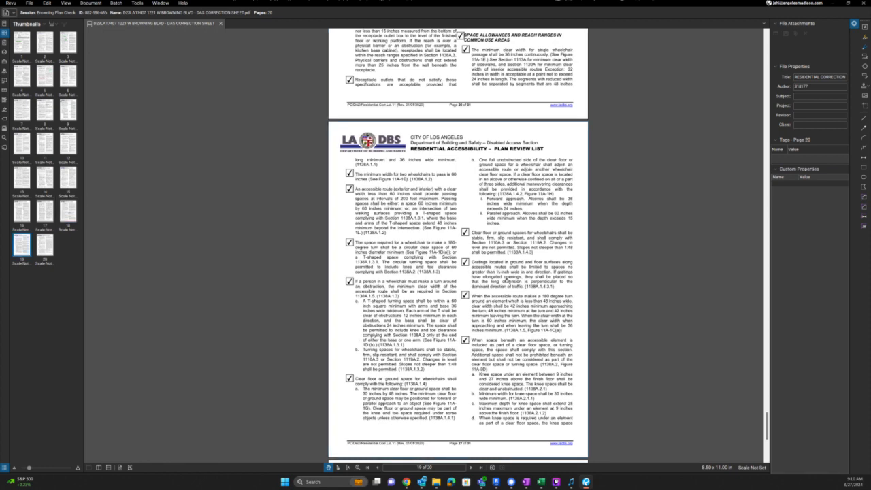
scroll(506, 280, down, 1)
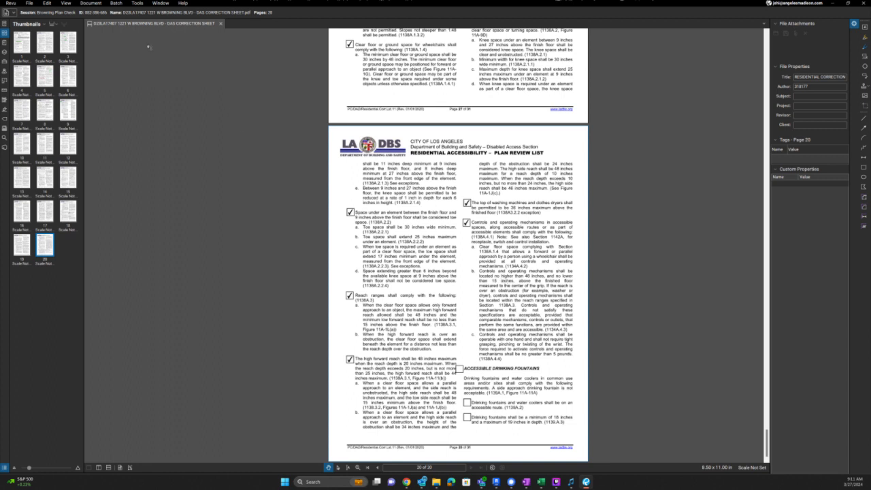
- Start Save As and browse to Browning > 05 Record Sets > 240328_4th Verification > 04_Architectural Corrections > DAS Corrections
click(30, 4)
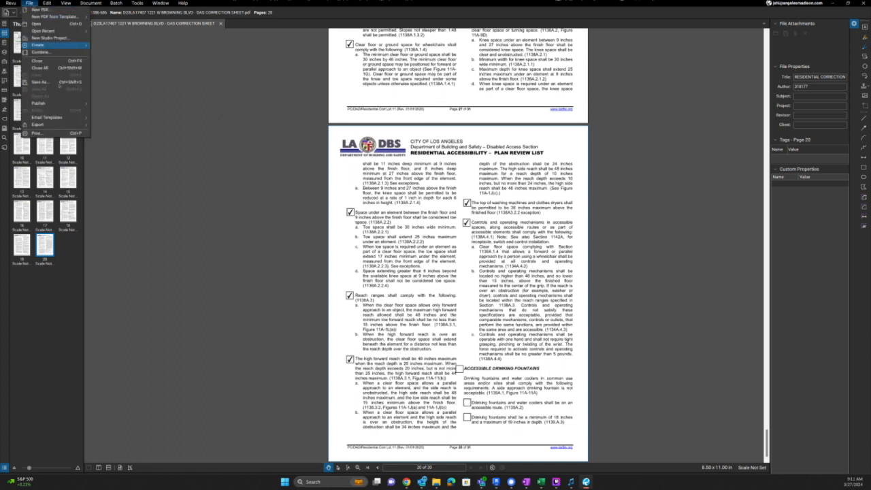
click(41, 85)
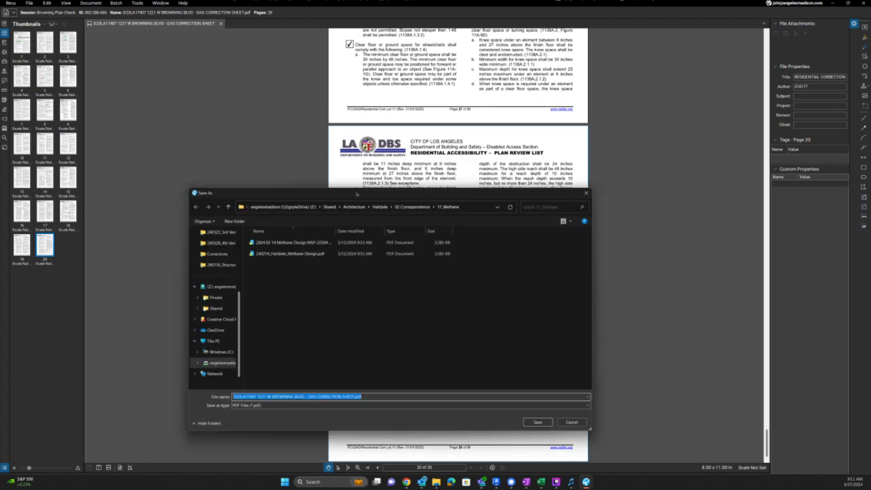
click(353, 207)
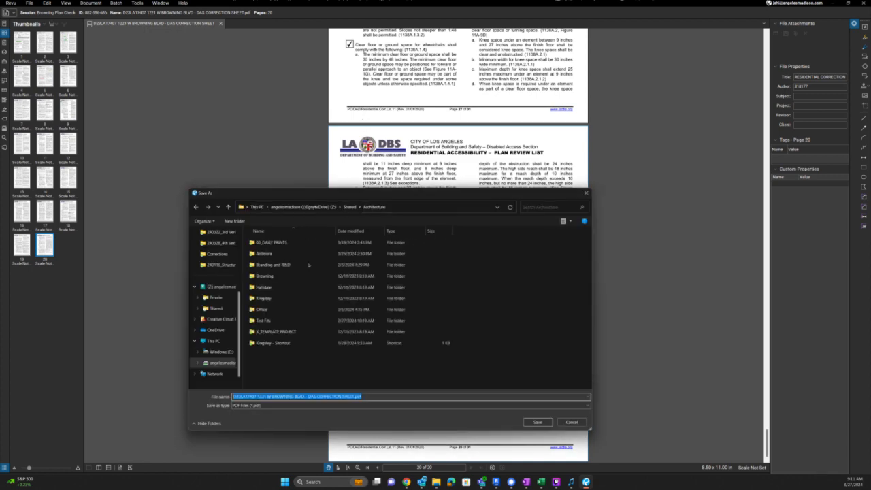
double_click(265, 276)
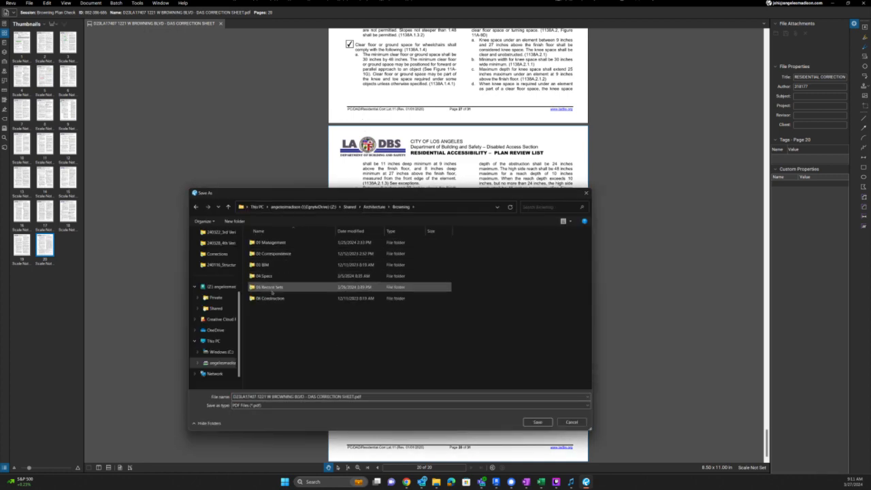
double_click(268, 286)
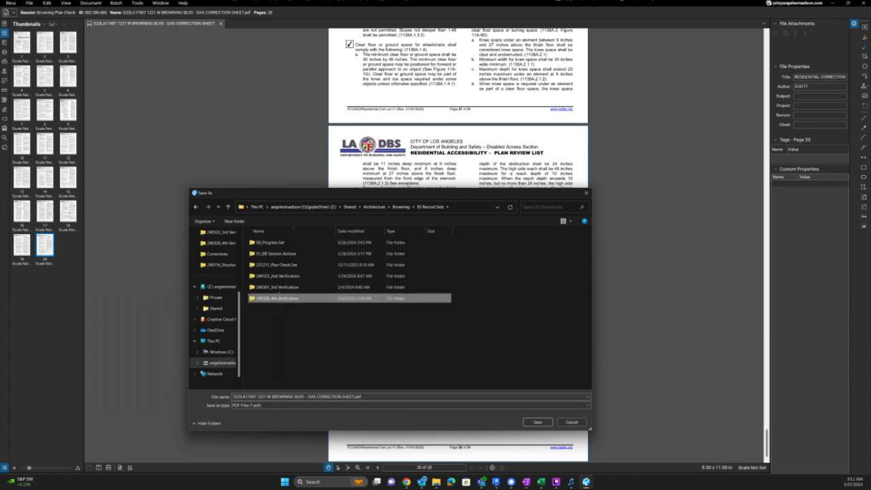
double_click(275, 298)
double_click(276, 276)
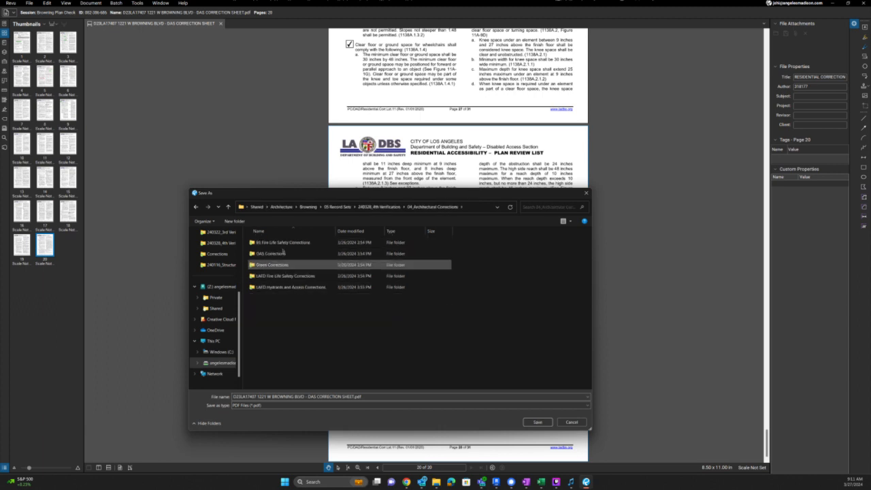
double_click(272, 254)
- Append _Annotated to the file name and save the copy
click(364, 397)
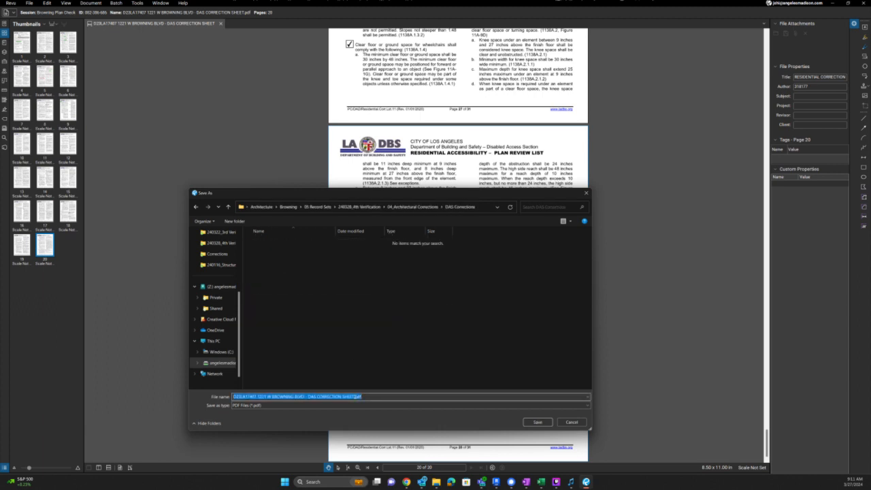
click(354, 396)
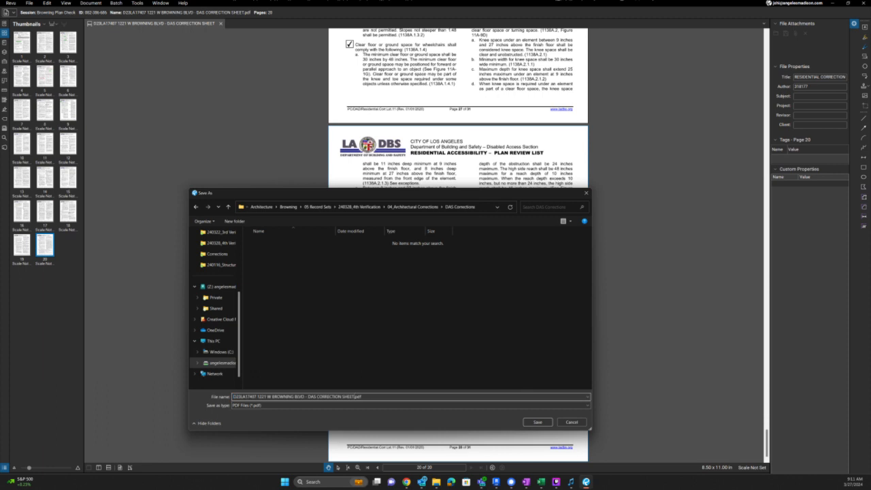
text(_Annotated)
key(Return)
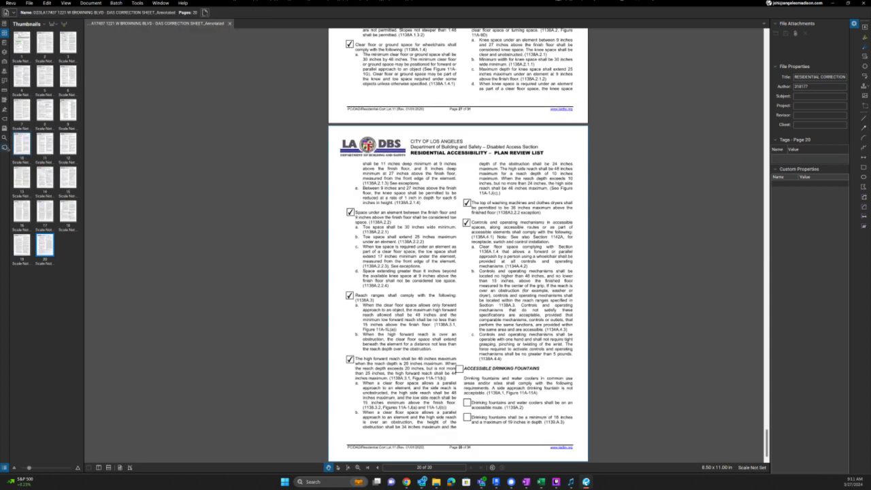
- Open DAS CORRECTION LIST.pdf from the Studio session documents
click(6, 147)
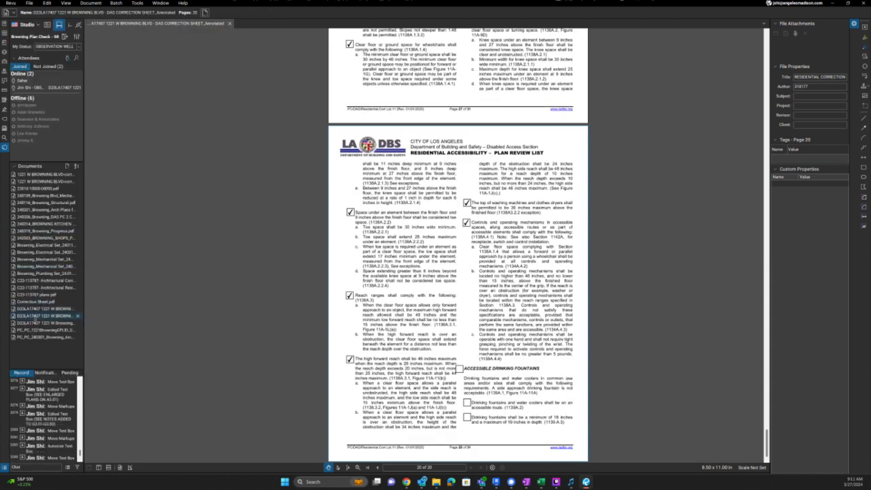
double_click(35, 323)
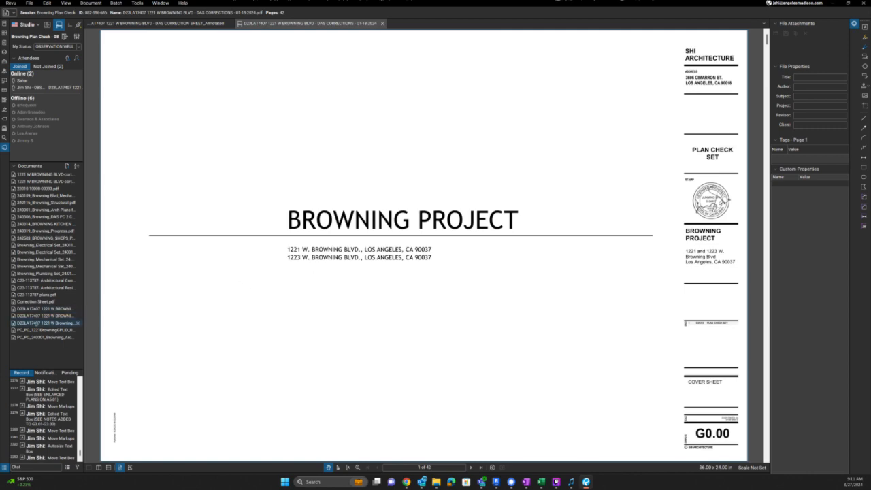
double_click(36, 323)
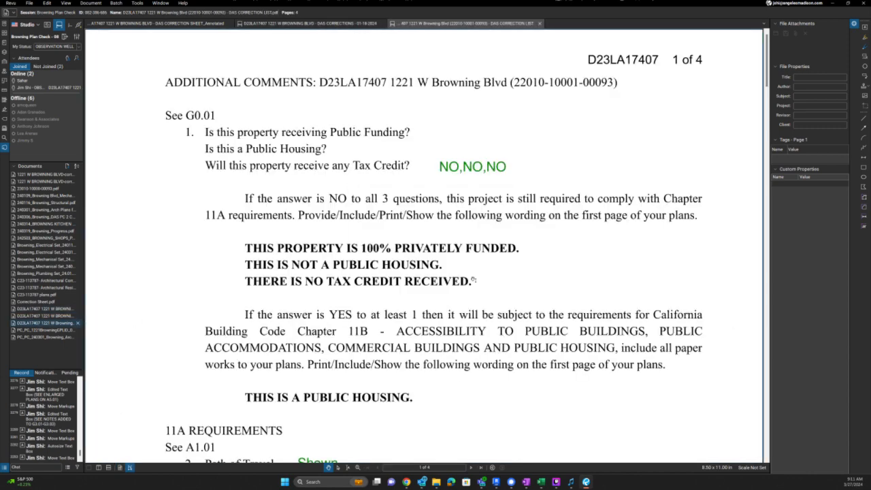
scroll(463, 194, down, 2)
ctrl+scroll(463, 193, down, 4)
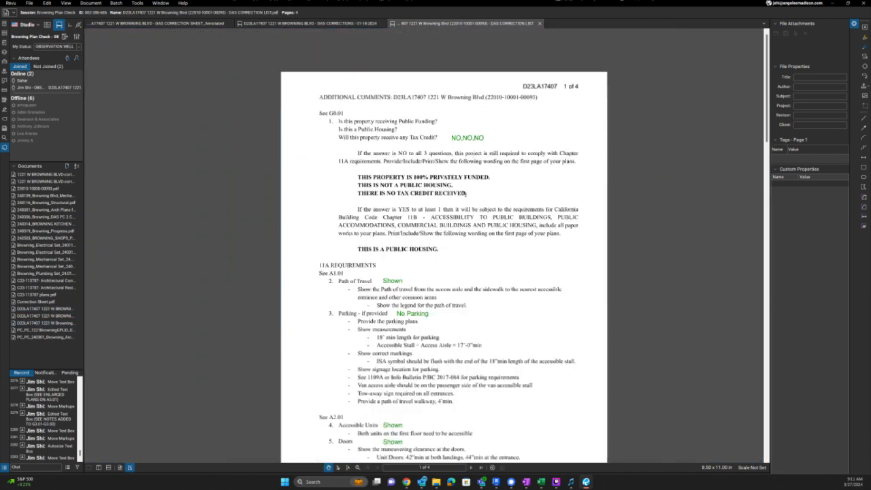
- Copy the green NO,NO,NO note as N/A beside the tax-credit and public-housing statements
click(480, 139)
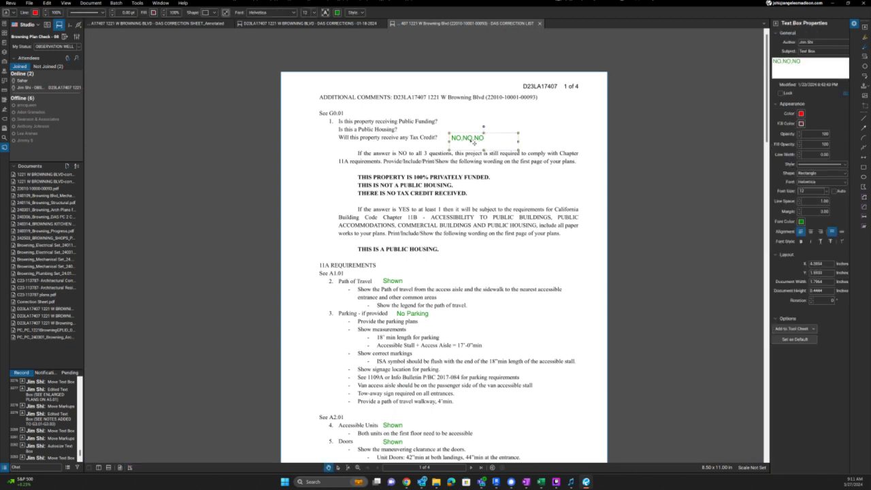
ctrl+drag(474, 142, 506, 190)
double_click(501, 186)
text(N)
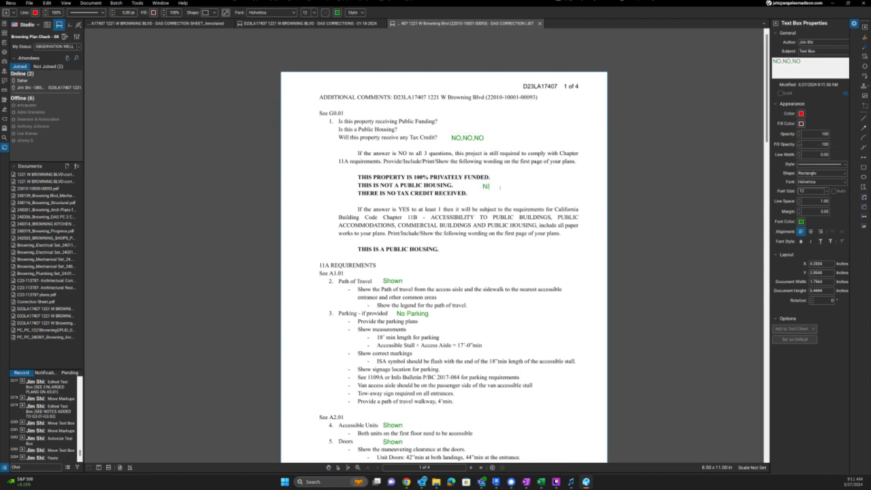
text(/A)
key(Escape)
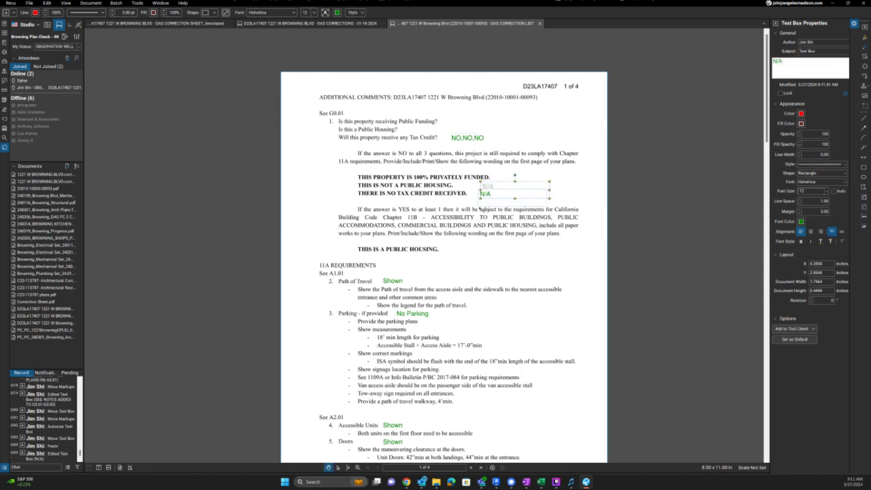
ctrl+drag(481, 197, 457, 254)
- Scroll through the correction list, then switch to the LADBS search results
scroll(466, 336, down, 10)
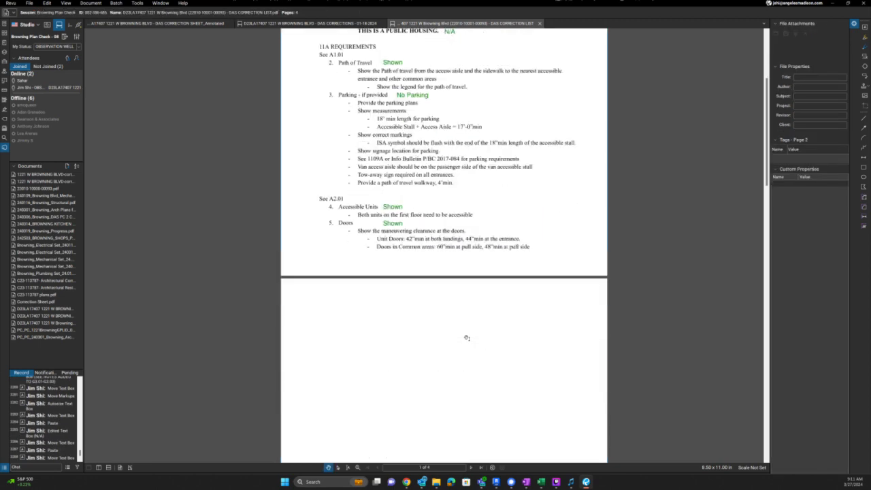
scroll(467, 347, down, 8)
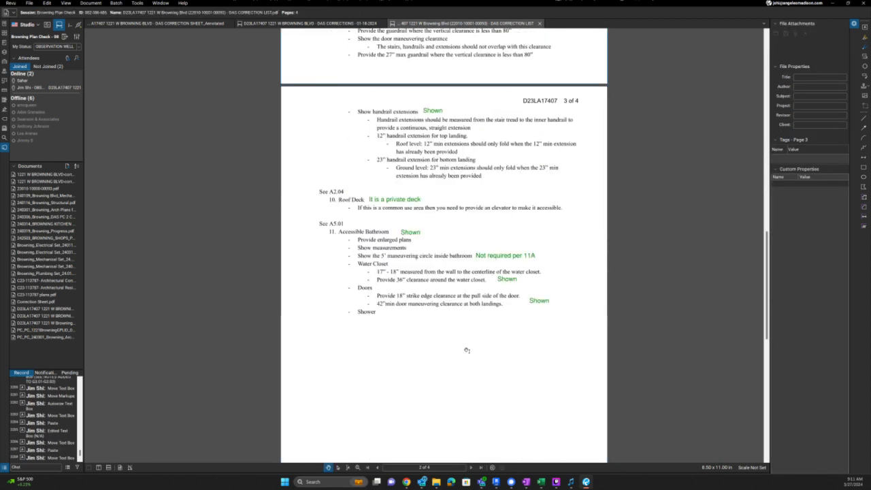
scroll(465, 355, up, 4)
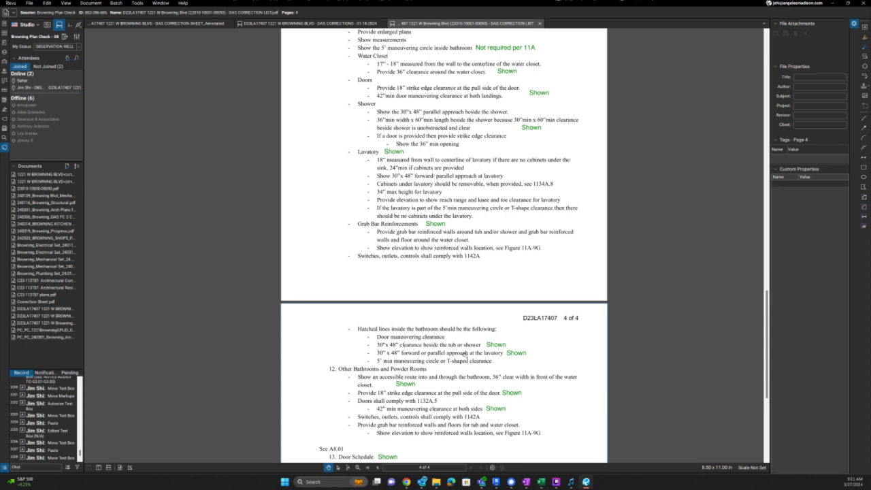
scroll(465, 354, down, 3)
scroll(465, 354, up, 10)
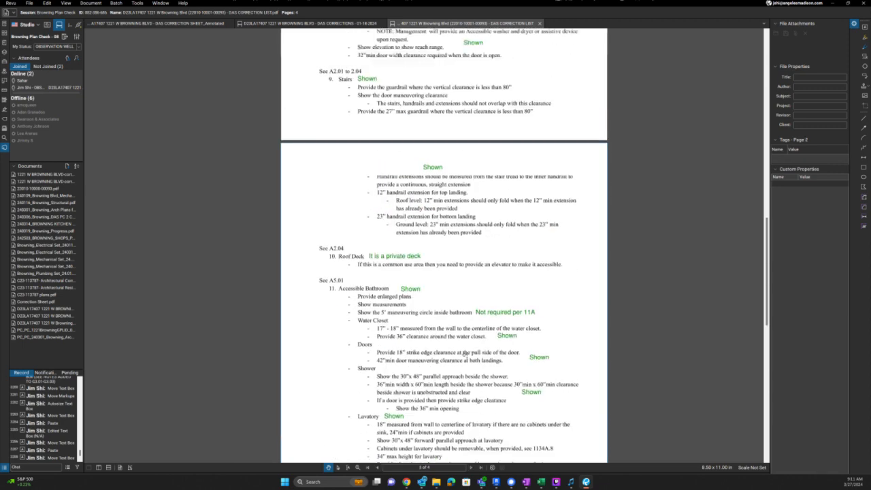
scroll(465, 355, up, 15)
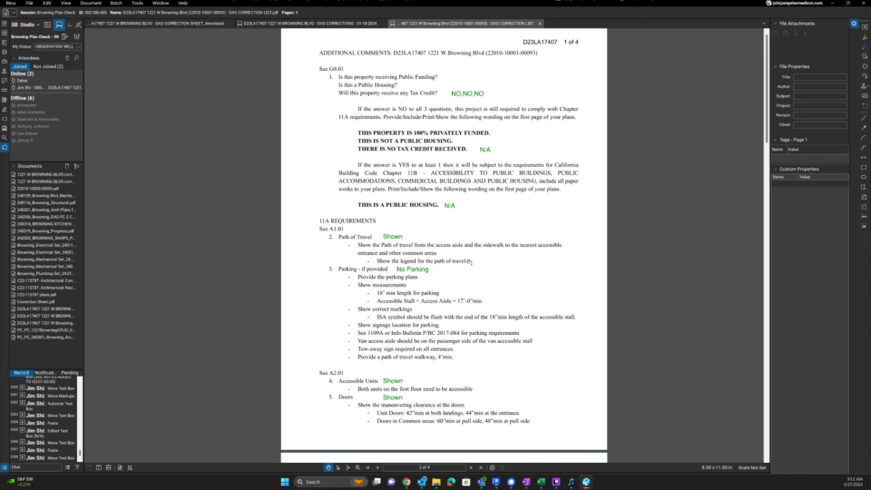
key(alt+Tab)
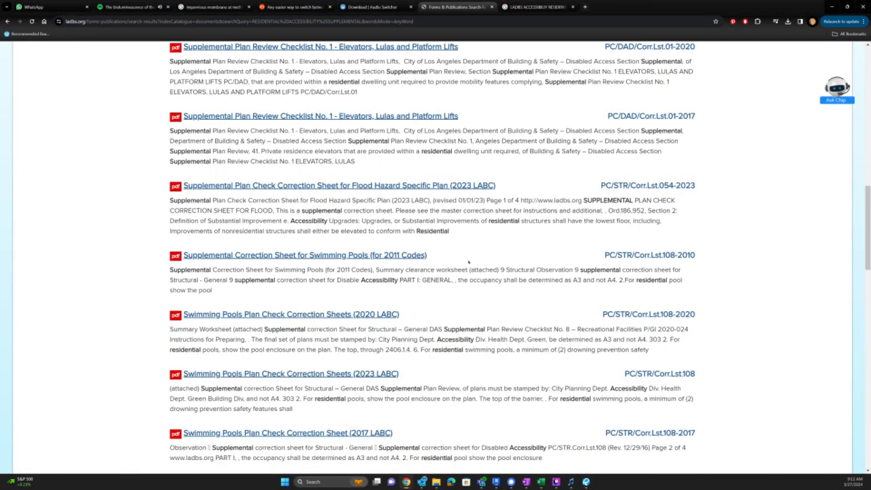
- Return to Revit, bring up the A1.01 Siteplan sheet and step out of its site plan viewport
key(alt+Tab)
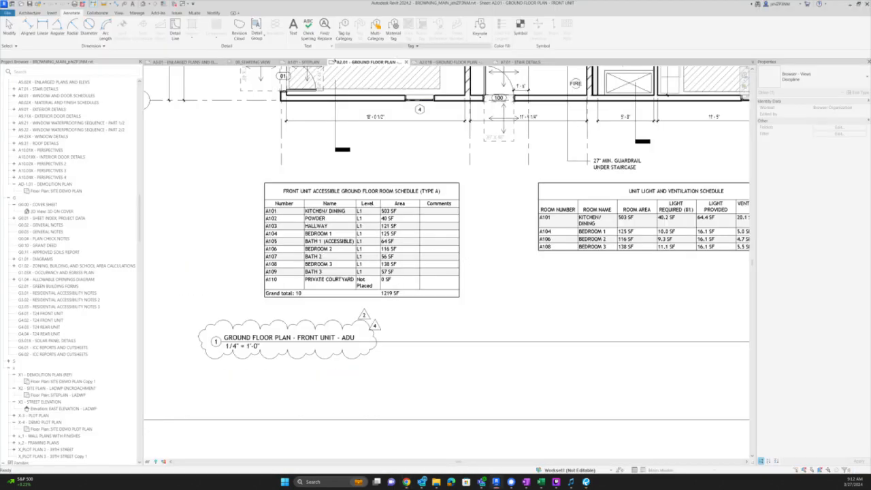
click(304, 62)
scroll(343, 348, down, 4)
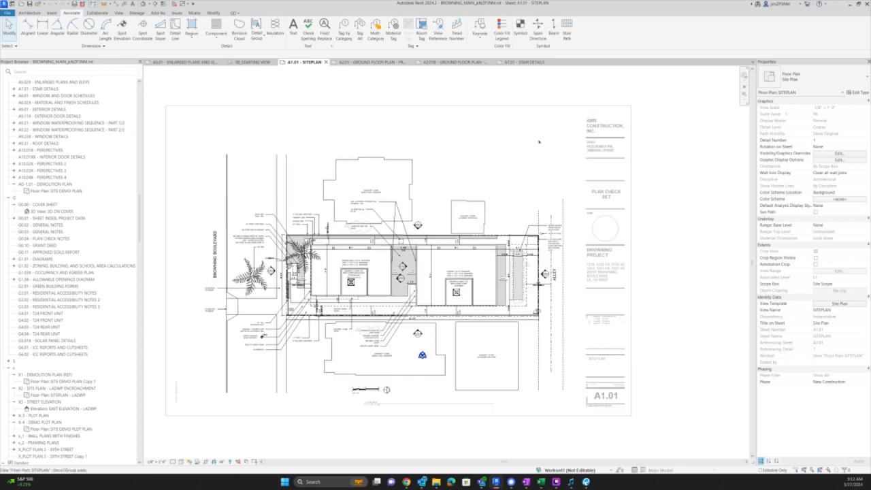
scroll(539, 141, up, 1)
double_click(659, 120)
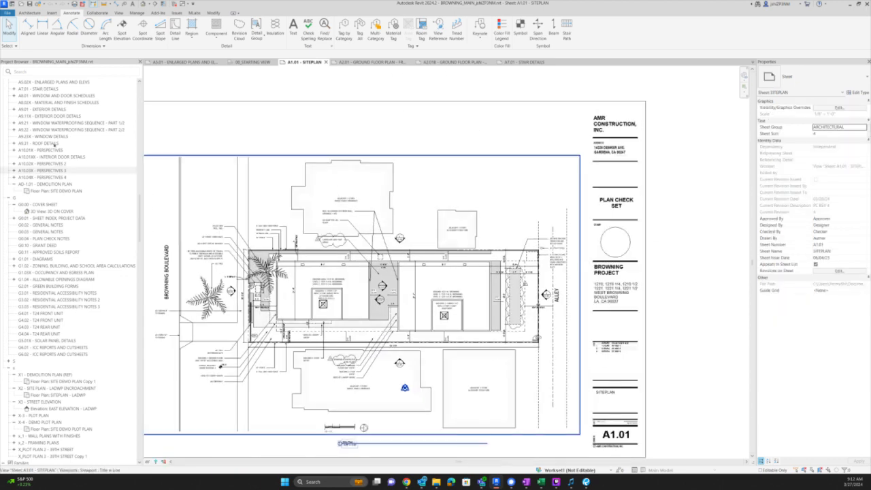
scroll(43, 195, up, 13)
scroll(43, 195, up, 3)
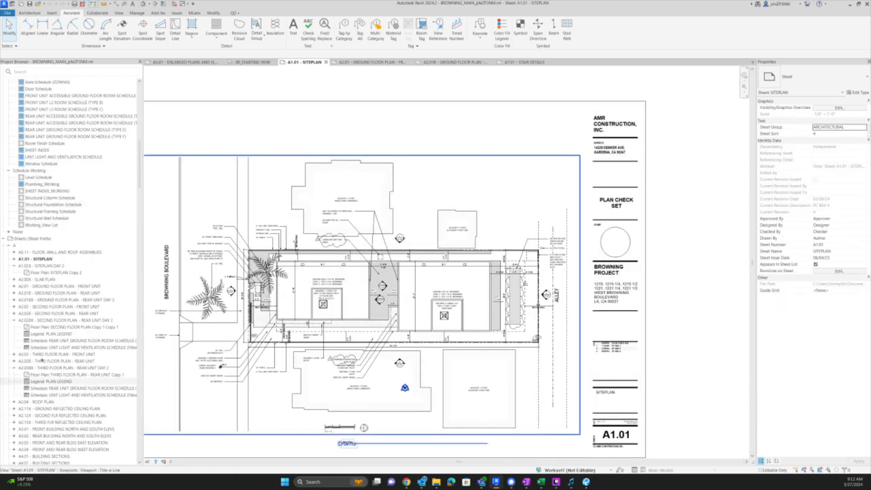
scroll(42, 364, up, 8)
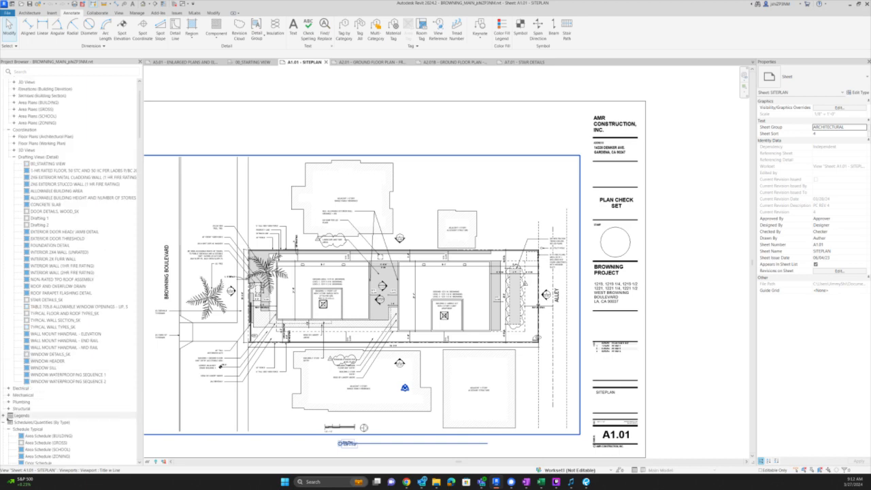
- Create a new legend view named SITE PLAN LEGEND
click(21, 416)
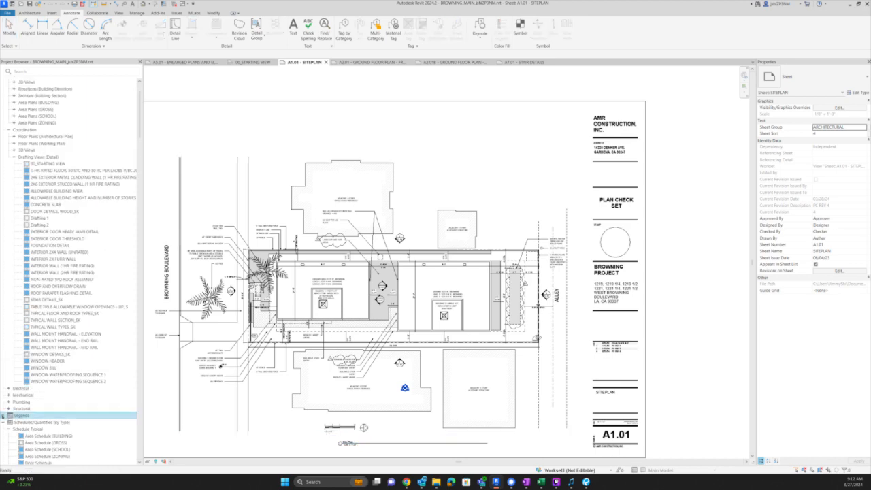
click(3, 415)
scroll(33, 260, down, 8)
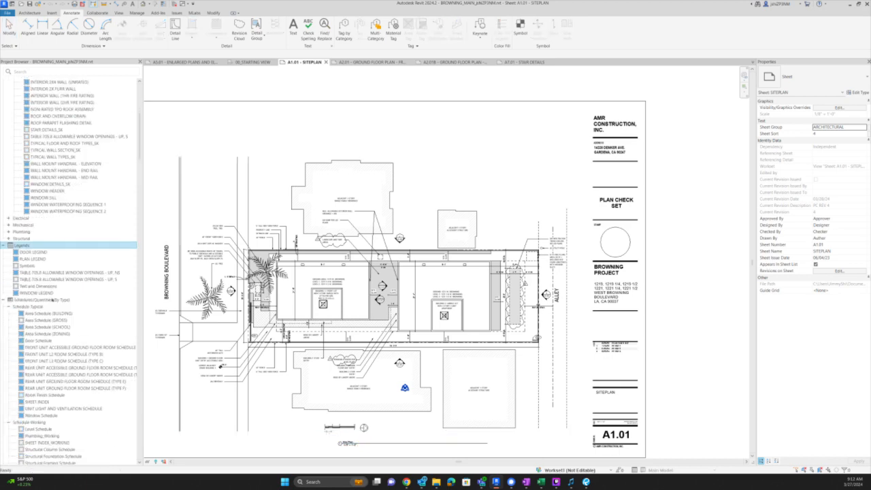
right_click(18, 247)
click(37, 254)
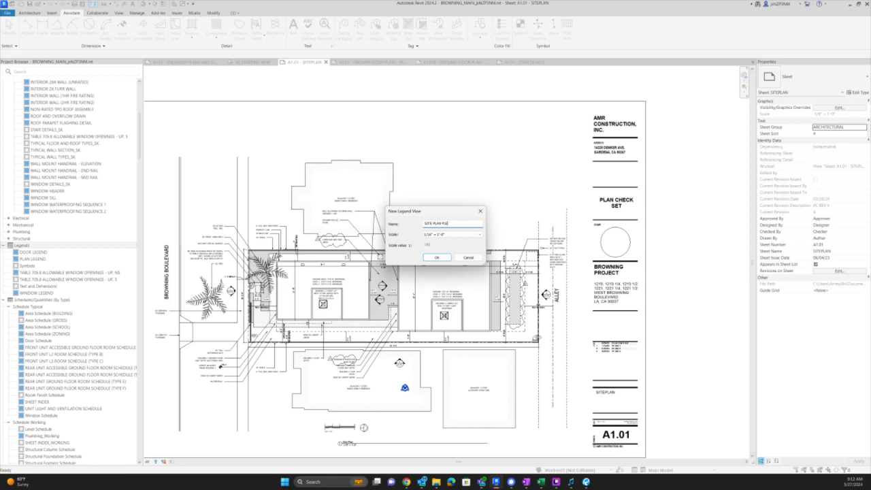
key(Return)
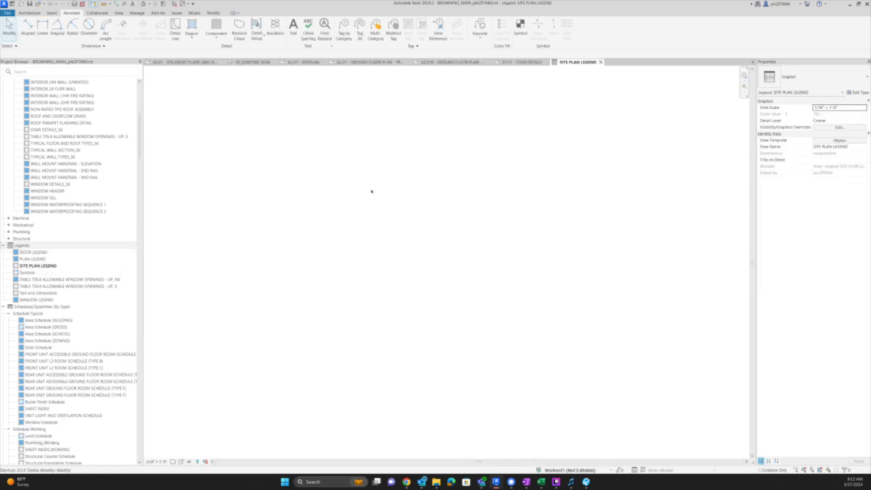
- Place a PATH OF TRAVEL text note with TX and widen it onto one line
key(t)
key(x)
drag(369, 198, 547, 235)
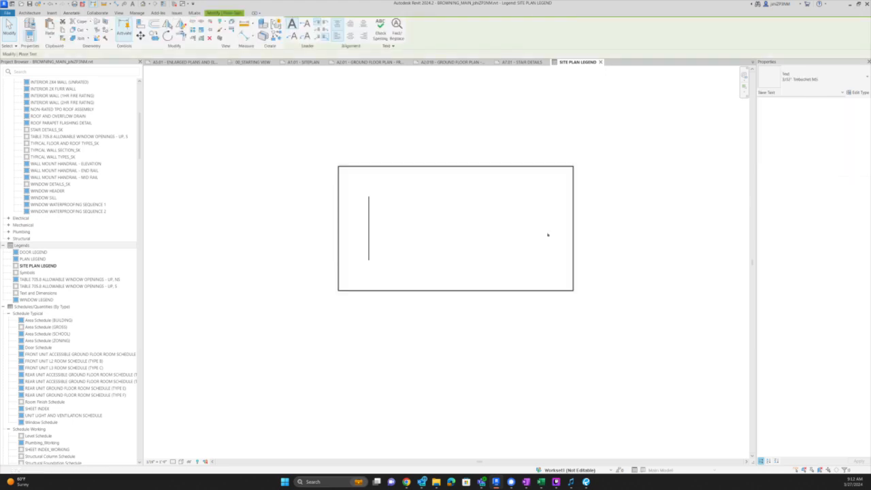
text(pat)
key(BackSpace)
key(BackSpace)
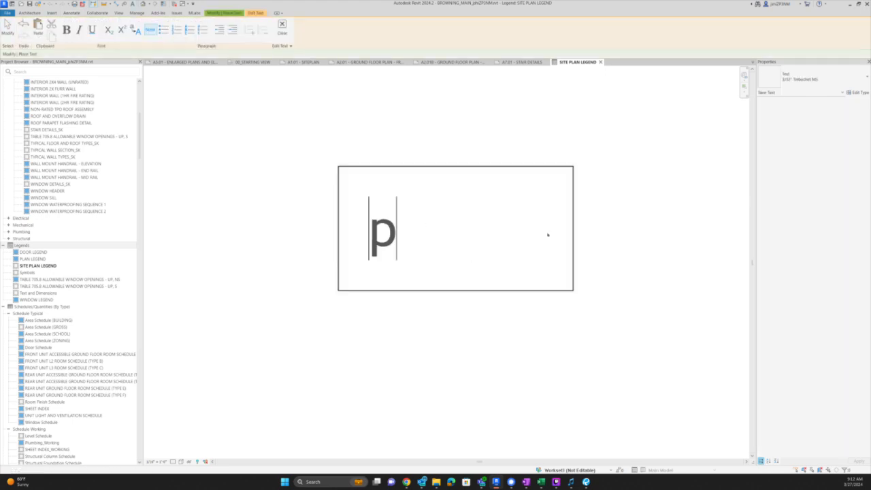
key(BackSpace)
text(PATH)
key(Return)
text(OF TRAVEL)
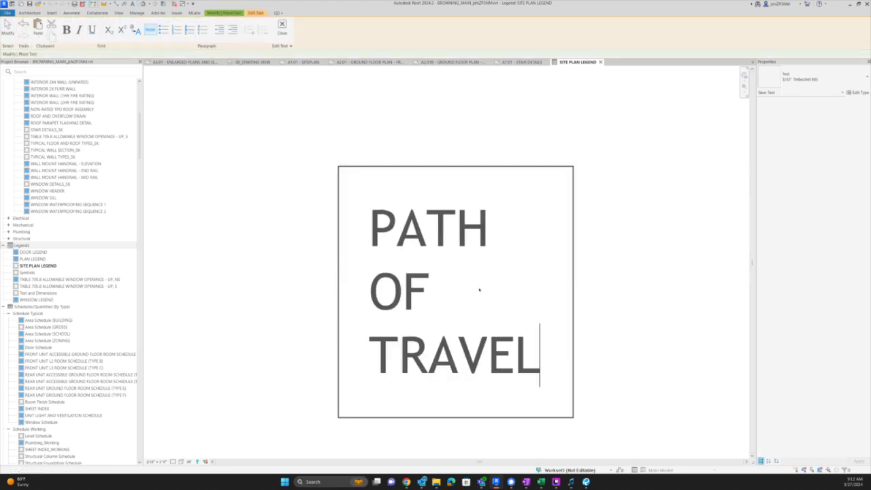
click(583, 297)
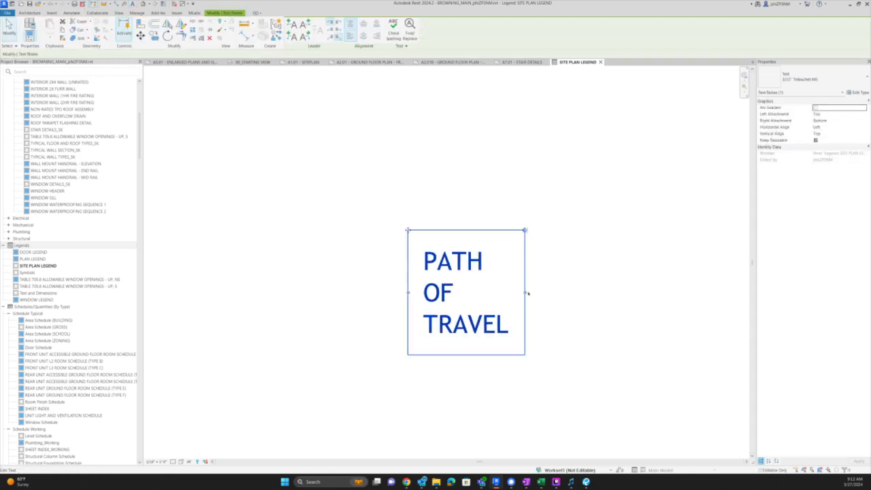
drag(528, 293, 659, 295)
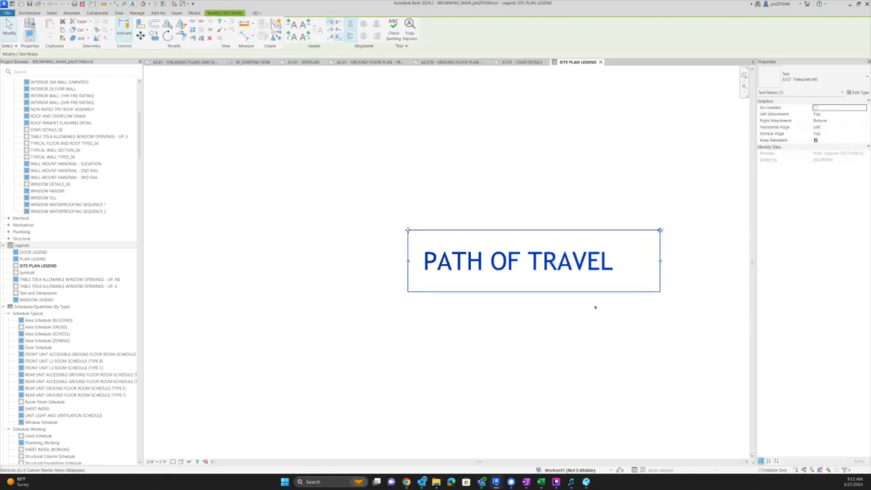
- Copy the note below the original and reword the copy to UNIT ENTRY
key(c)
key(o)
click(556, 299)
click(555, 388)
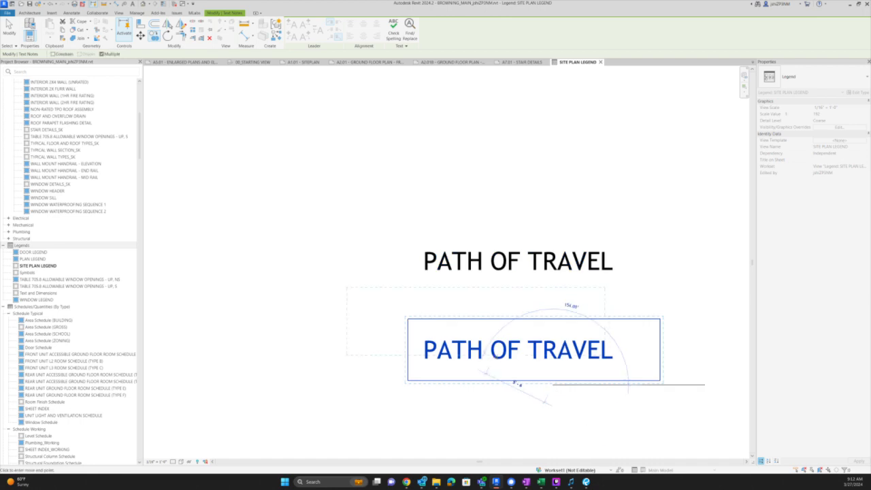
double_click(500, 350)
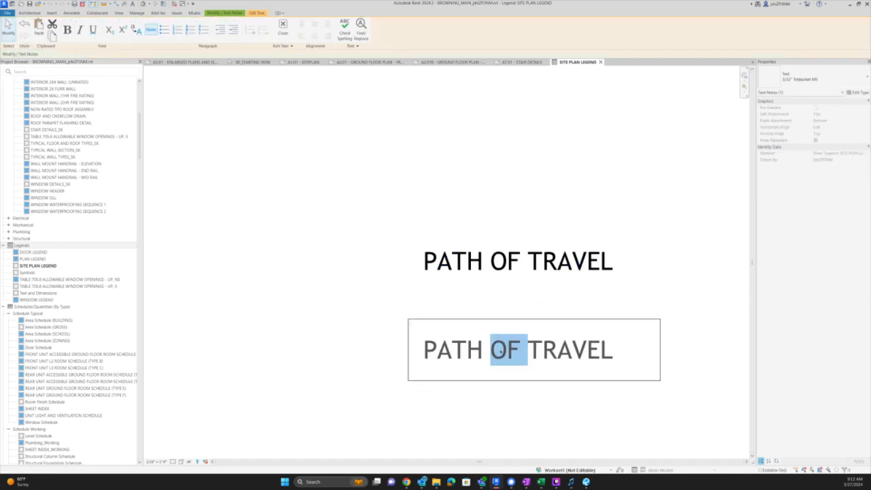
key(ctrl+a)
text(UNIT ENT)
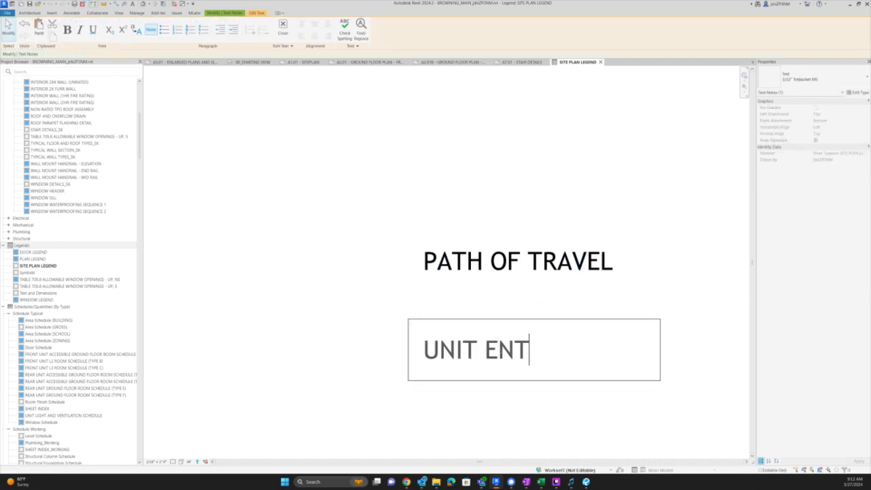
text(RY)
click(567, 228)
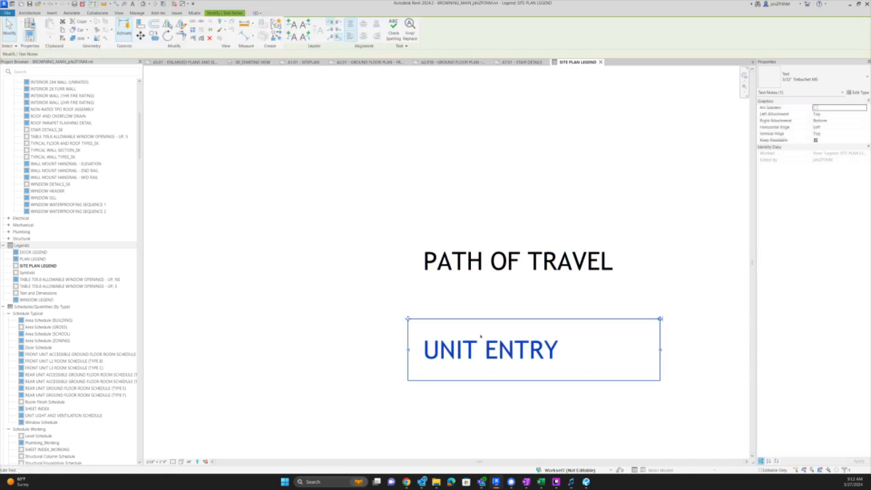
- Copy PATH OF TRAVEL again, move that copy lower, and cut the UNIT ENTRY text
click(500, 274)
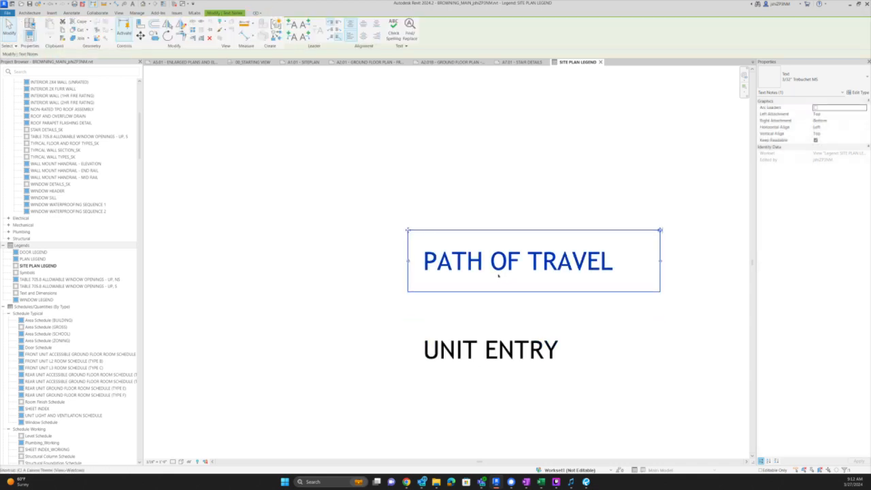
key(c)
key(o)
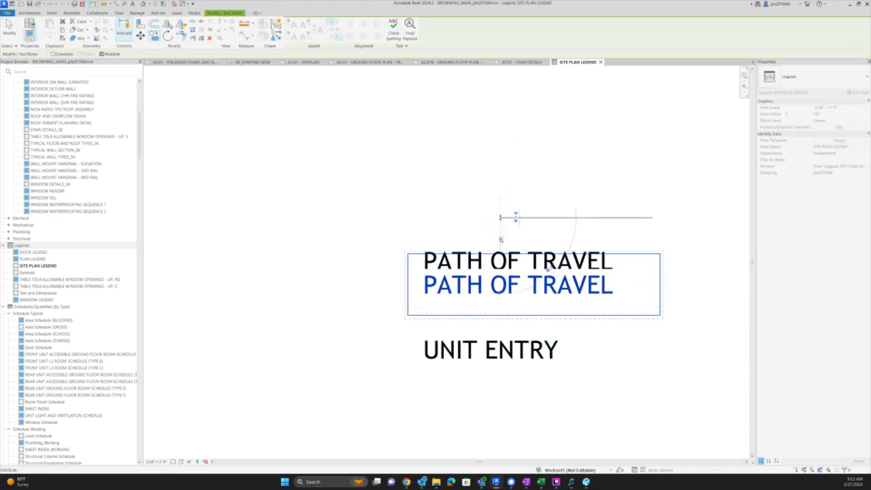
click(501, 249)
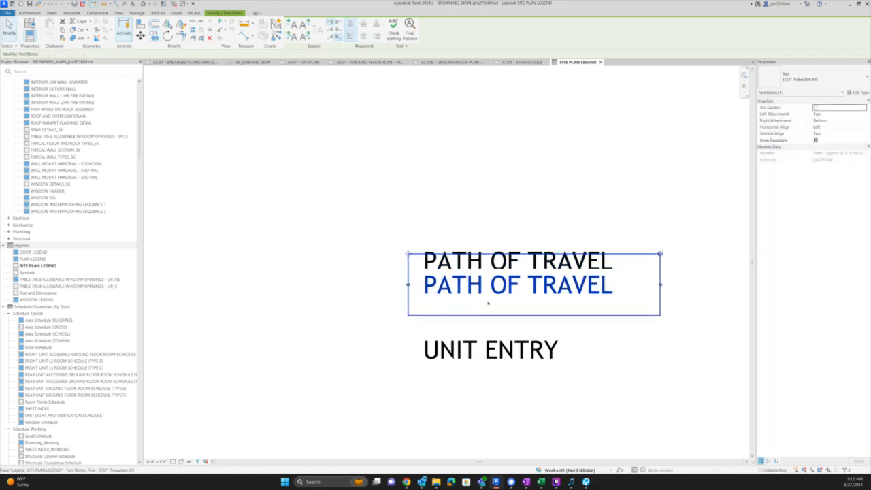
key(m)
key(v)
click(508, 177)
click(507, 213)
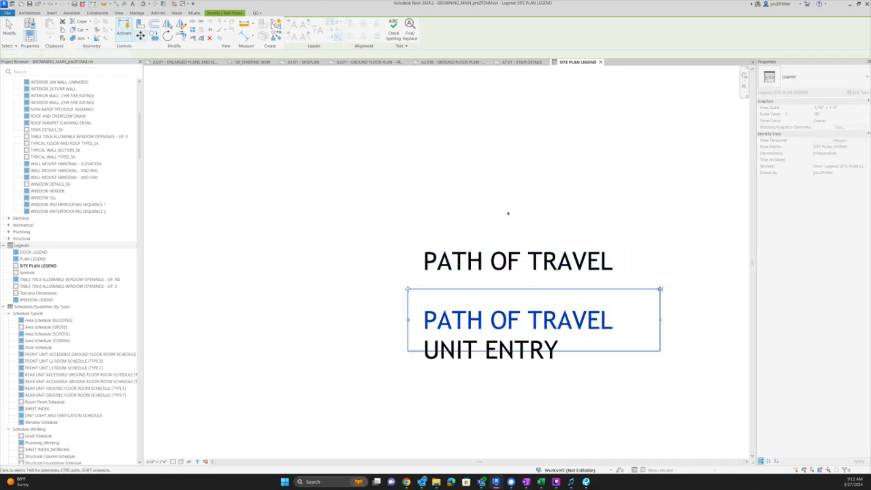
click(460, 352)
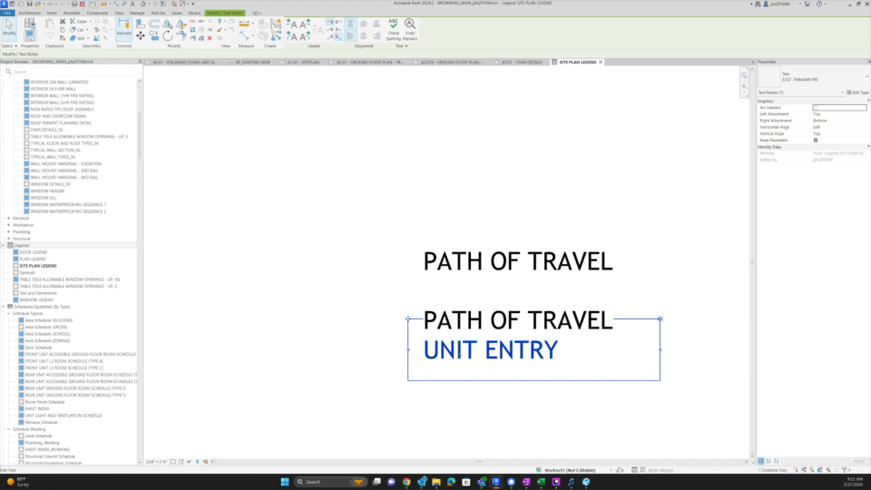
double_click(460, 354)
key(ctrl+a)
key(ctrl+x)
click(452, 390)
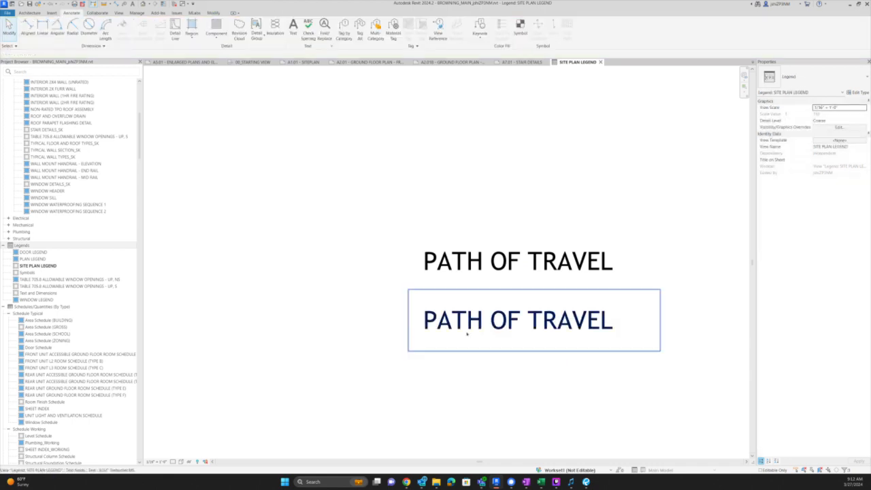
- Paste UNIT ENTRY into the lower note, replacing its text and removing the blank line
click(468, 333)
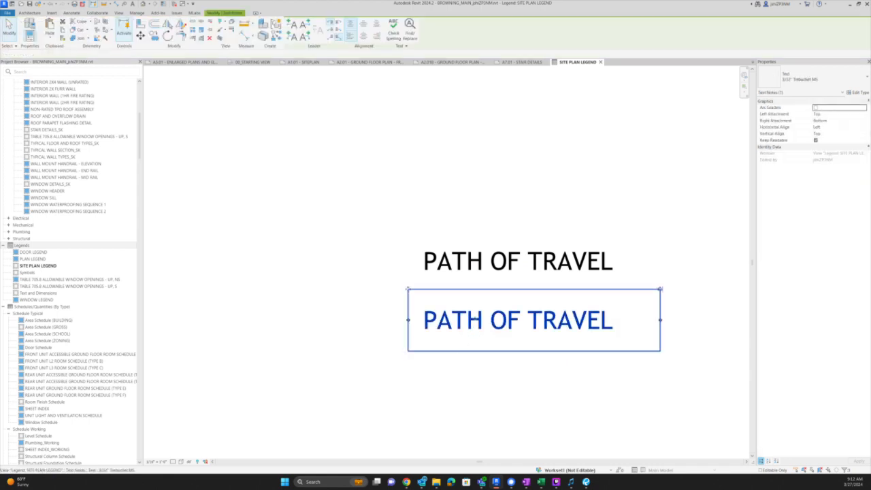
double_click(475, 320)
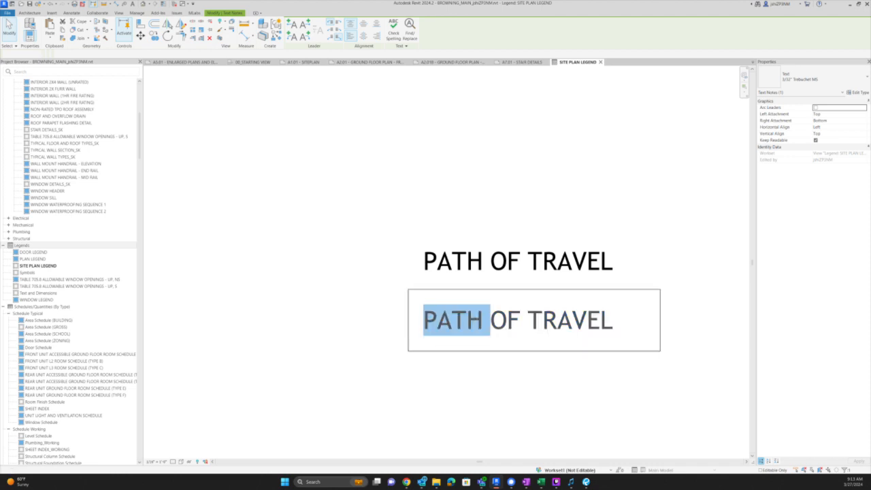
click(467, 320)
key(ctrl+a)
key(ctrl+v)
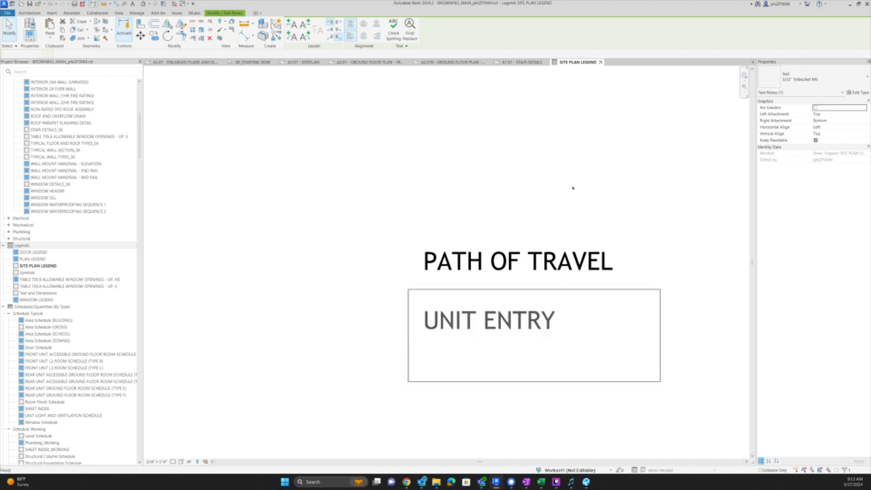
key(ctrl+a)
click(473, 380)
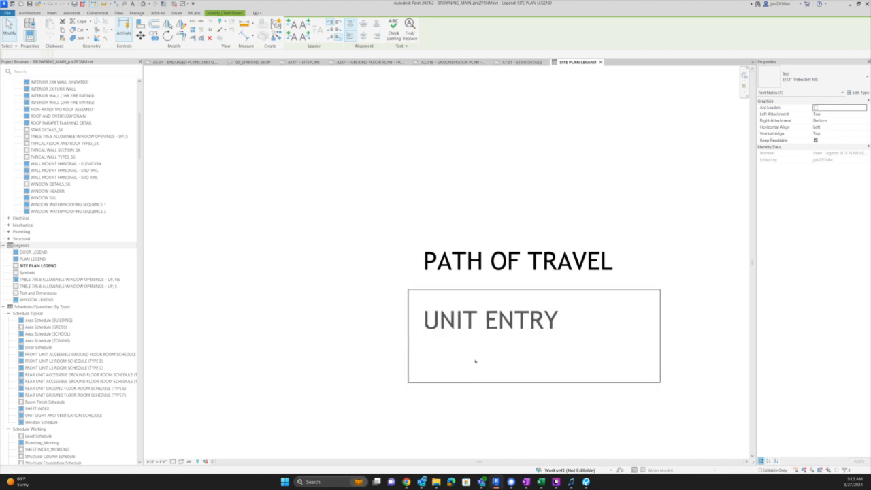
key(BackSpace)
click(466, 390)
- Begin copying the PATH OF TRAVEL note for a heading
click(499, 256)
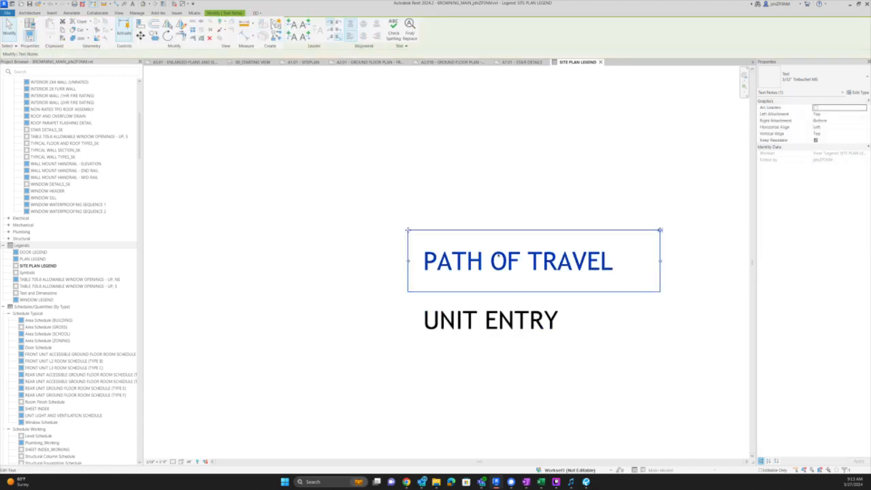
key(o)
click(498, 256)
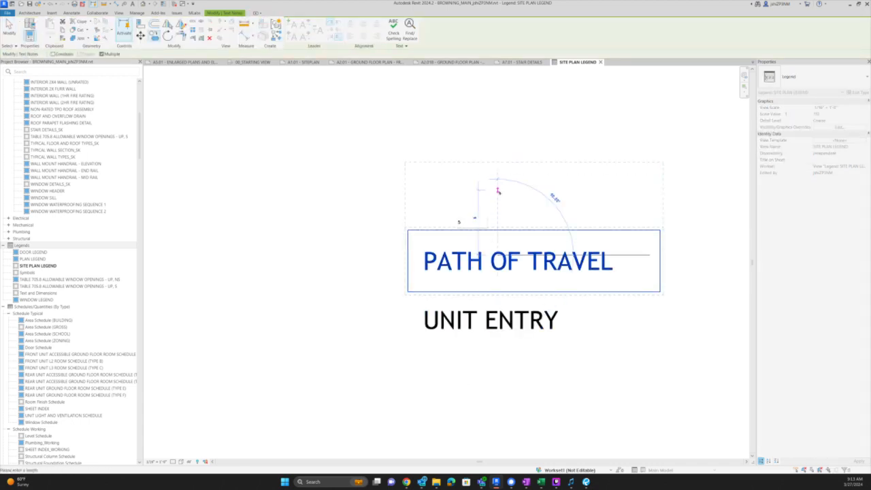
- Place a copy above PATH OF TRAVEL and turn it into an underlined SITE PLAN LEGEND heading
click(499, 194)
key(Escape)
double_click(480, 202)
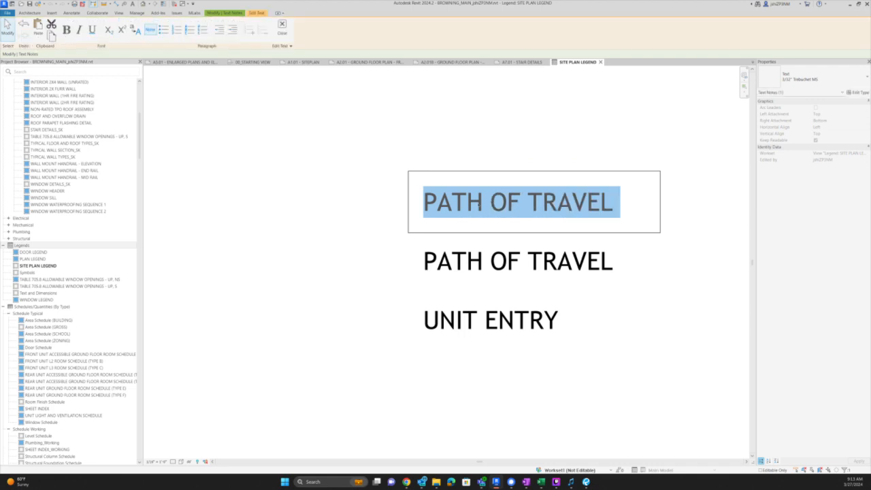
text(SITE PLAN LEN)
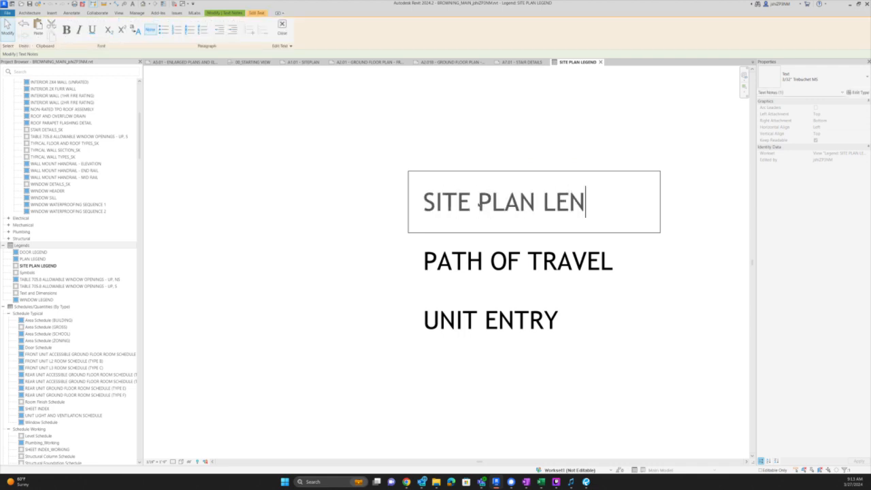
key(BackSpace)
text(GEND)
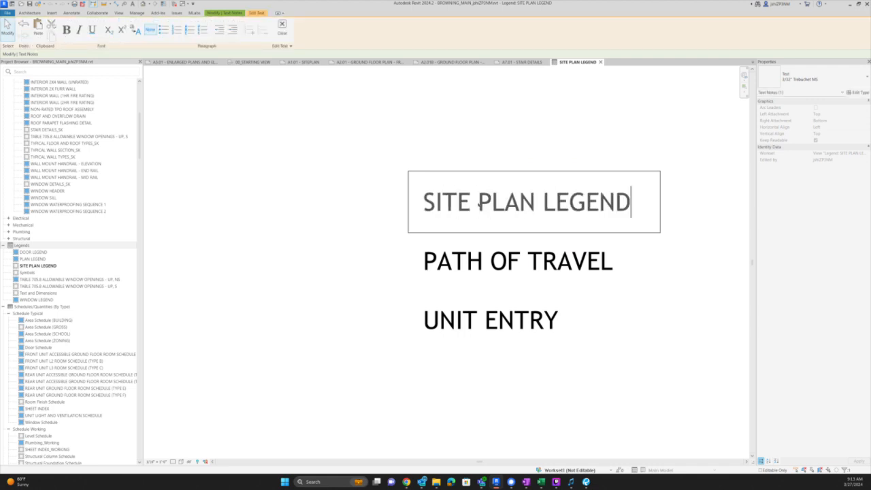
key(ctrl+a)
key(ctrl+u)
click(535, 150)
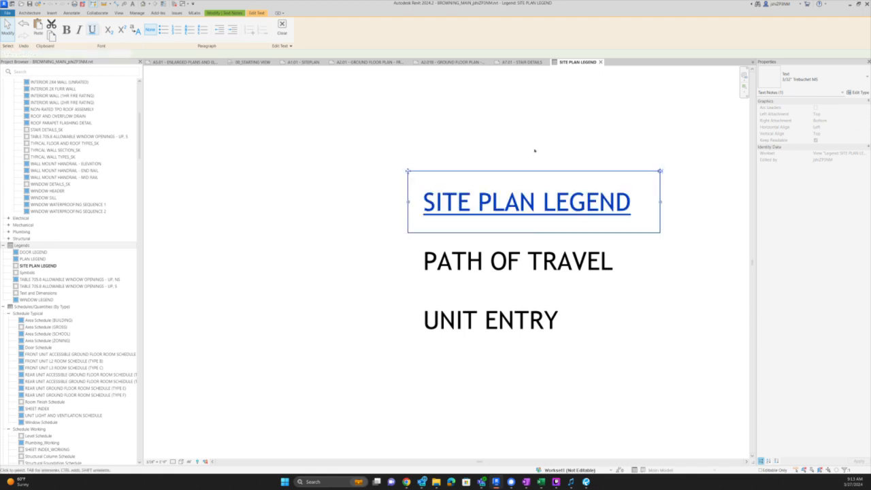
- Move the heading left above the entries, then close the legend view back to A1.01
scroll(535, 219, down, 2)
key(m)
key(v)
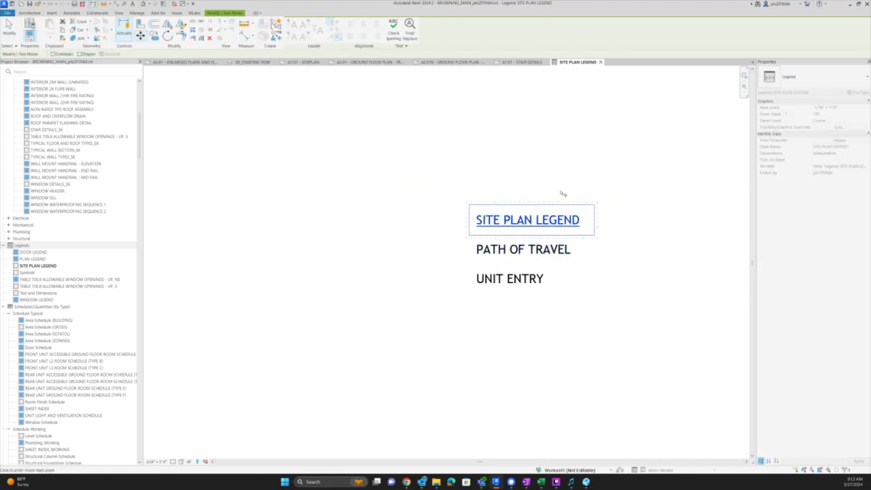
click(503, 189)
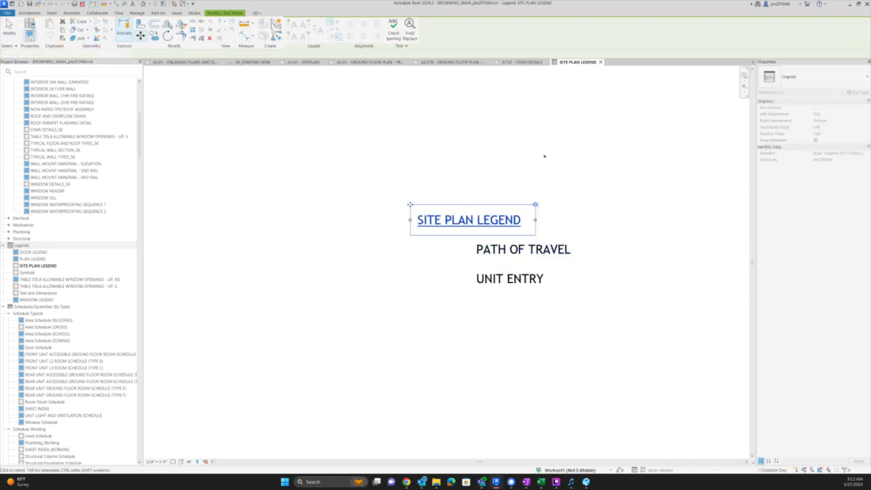
click(545, 156)
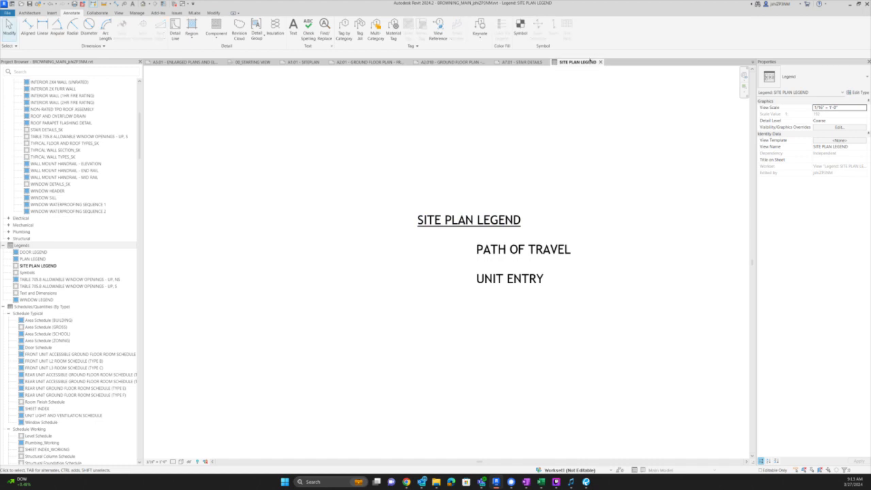
click(600, 62)
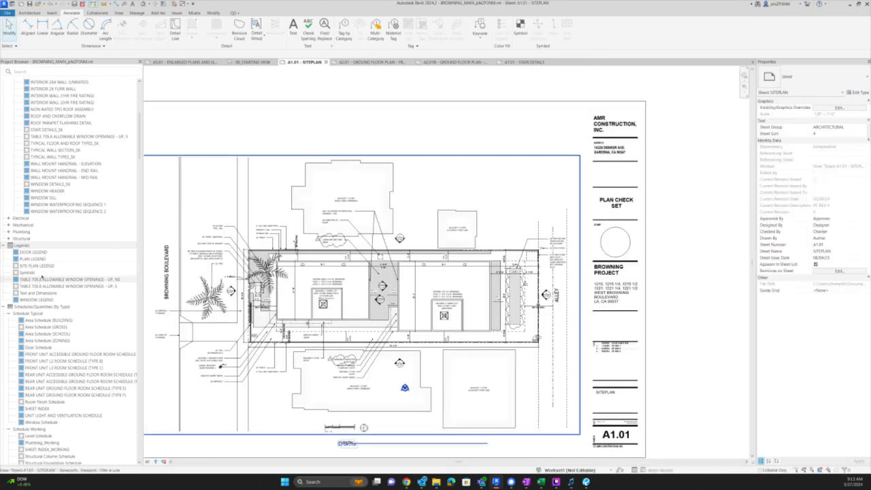
- Place the SITE PLAN LEGEND view on sheet A1.01 near the title block
drag(30, 267, 524, 140)
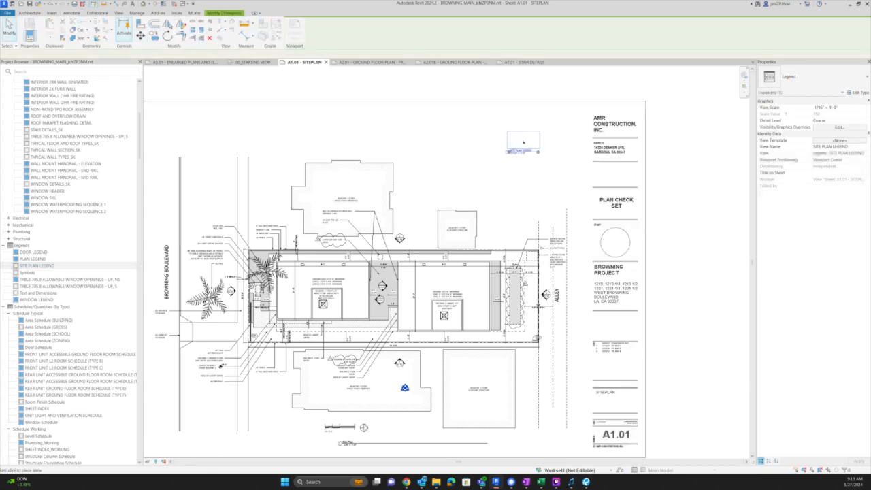
click(495, 160)
click(693, 163)
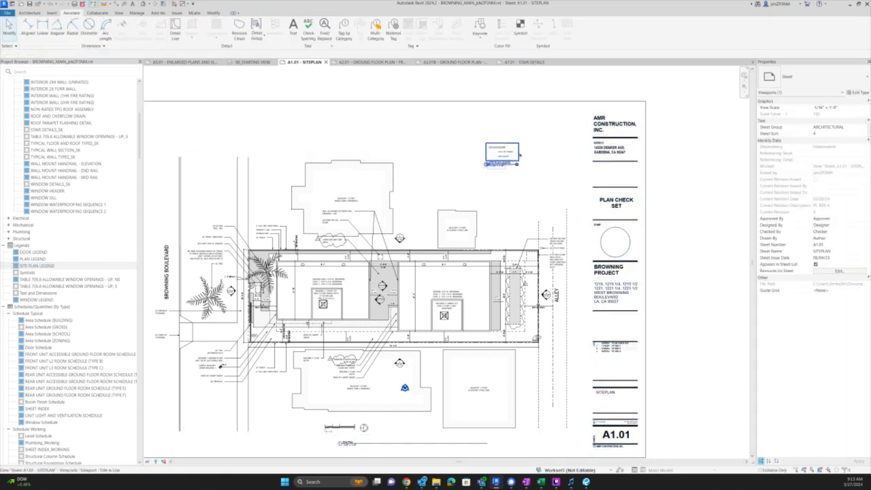
- Switch the legend viewport's type to No Title
click(504, 151)
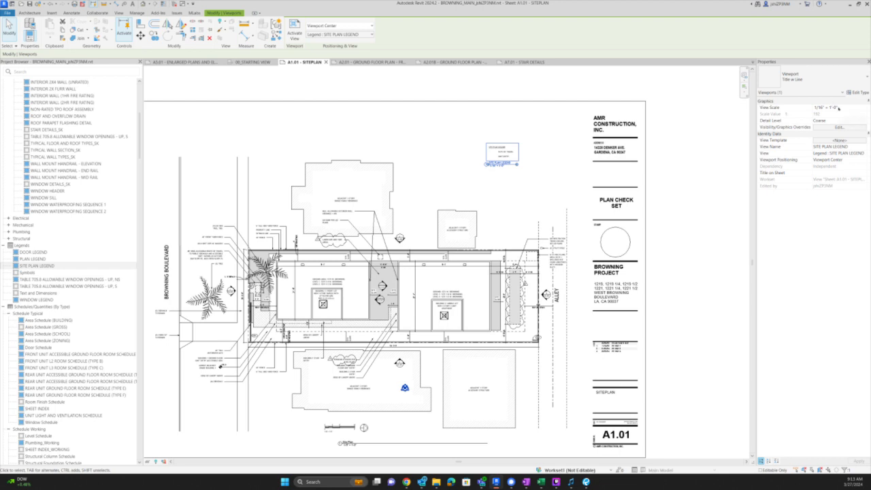
click(819, 83)
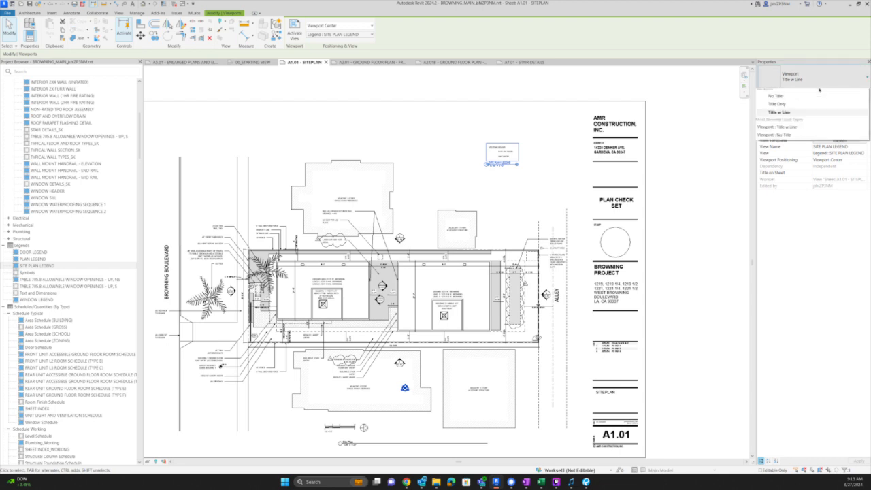
click(782, 111)
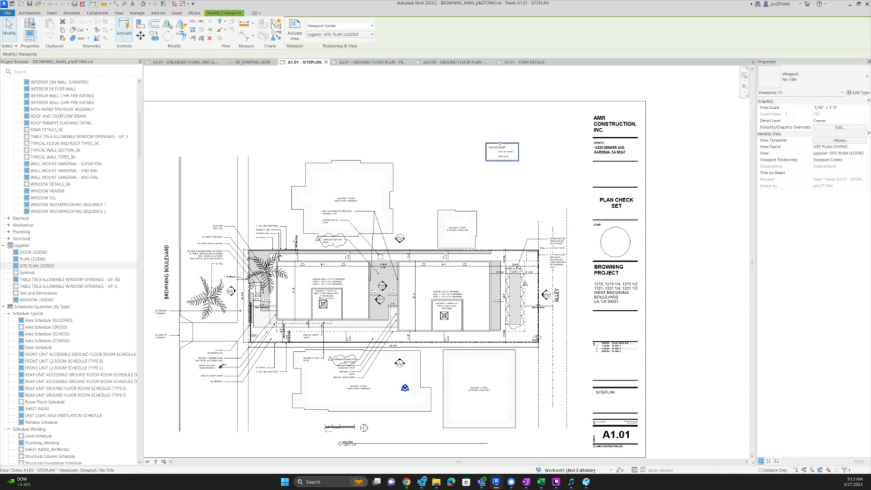
click(523, 155)
- Select the site plan's hatched path-of-travel area to check its pattern
scroll(523, 155, up, 2)
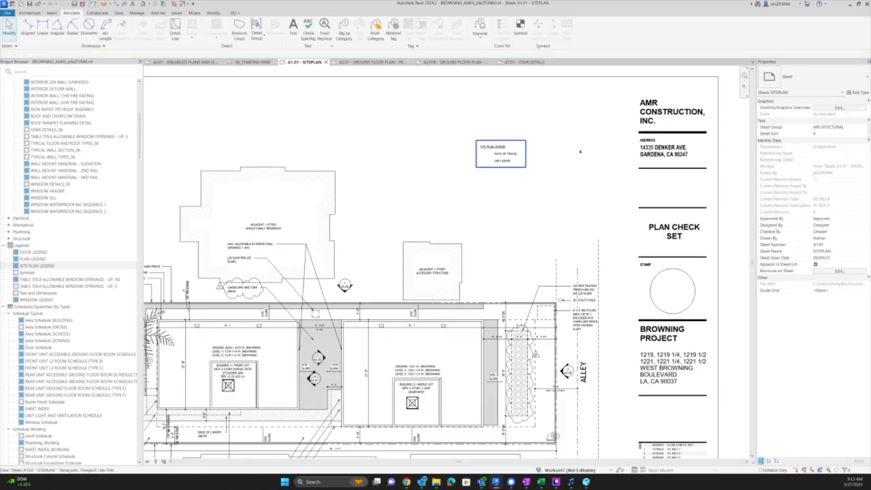
scroll(578, 148, down, 3)
scroll(300, 343, up, 5)
scroll(300, 343, up, 1)
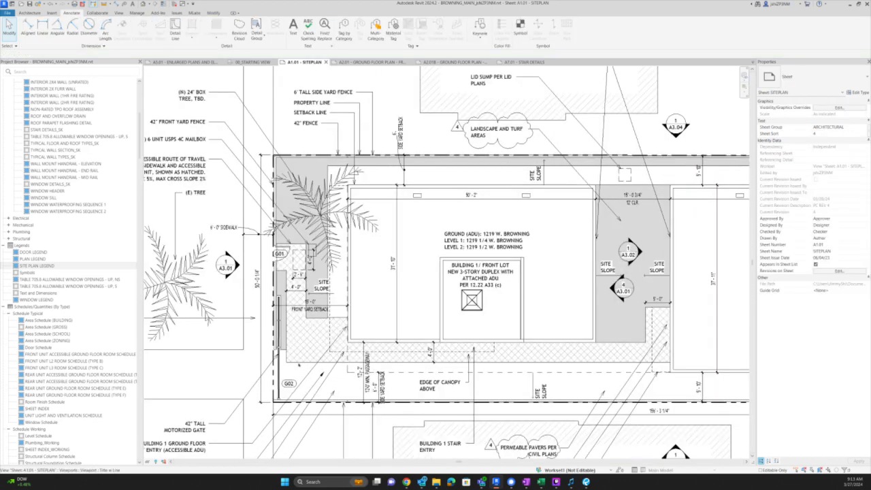
click(297, 275)
- Inside the legend viewport, draw a square filled region beside PATH OF TRAVEL
scroll(301, 345, down, 3)
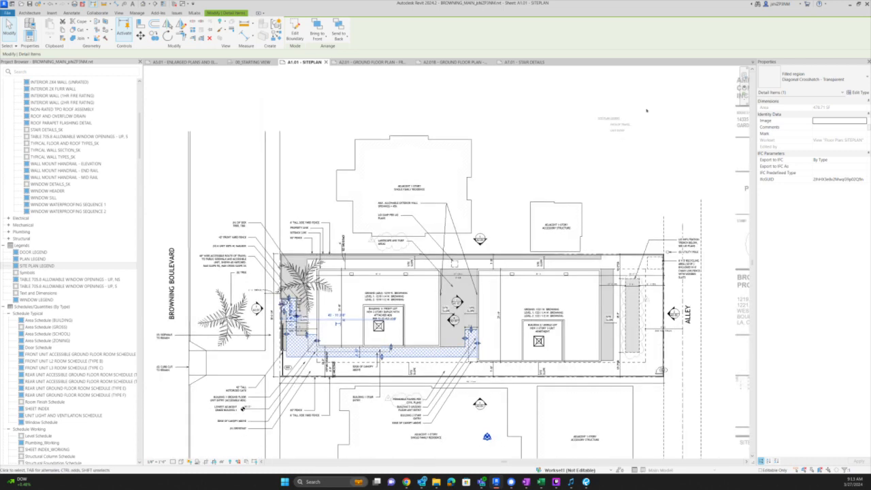
scroll(644, 111, up, 2)
double_click(605, 130)
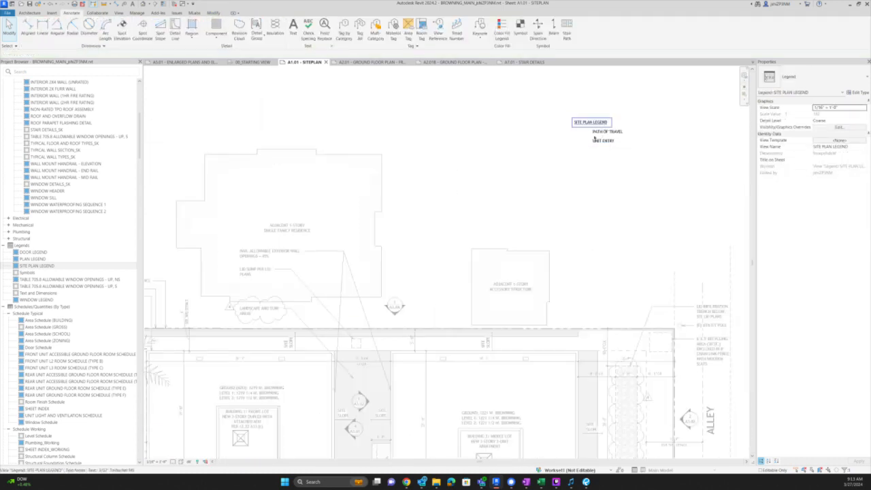
scroll(606, 132, up, 2)
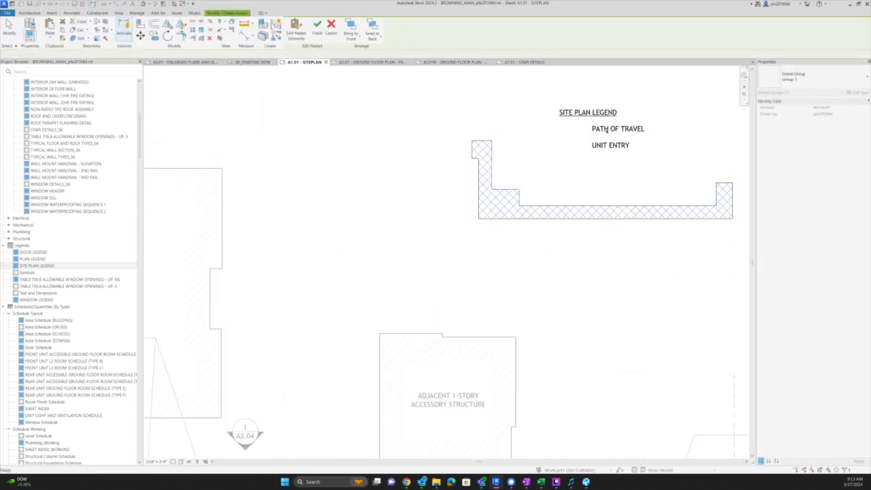
scroll(606, 129, up, 2)
click(193, 27)
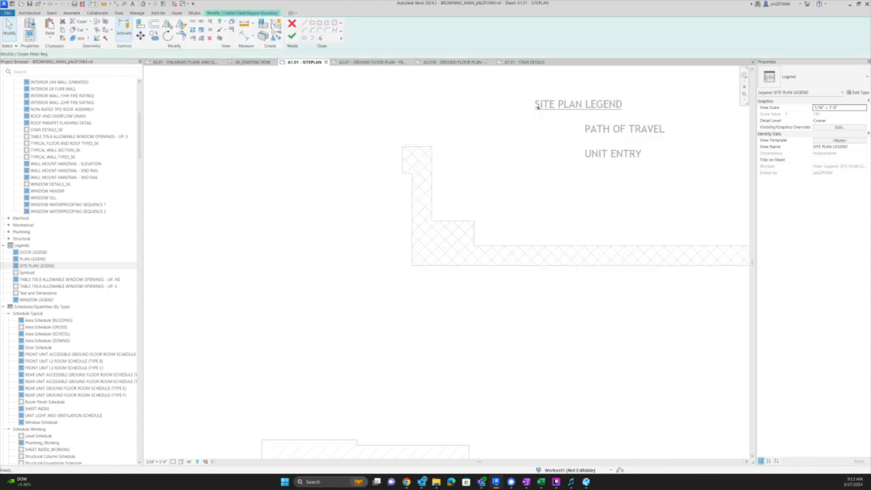
scroll(540, 114, up, 2)
click(519, 127)
click(312, 23)
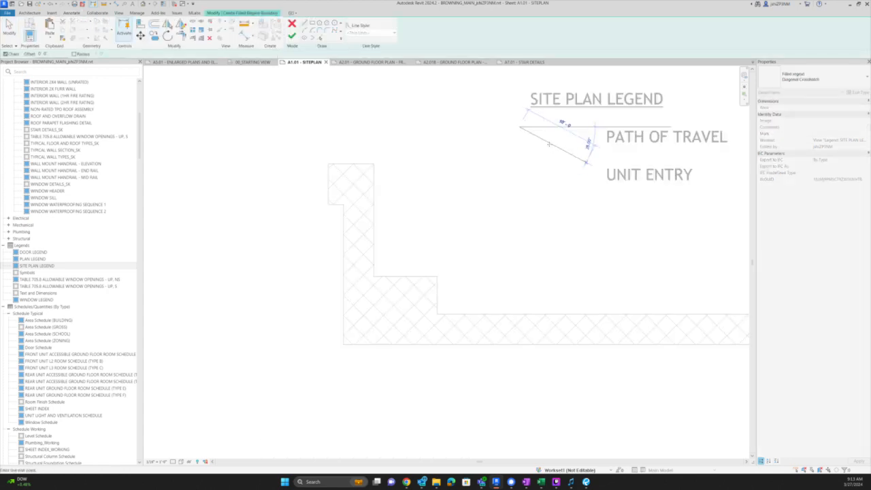
click(533, 125)
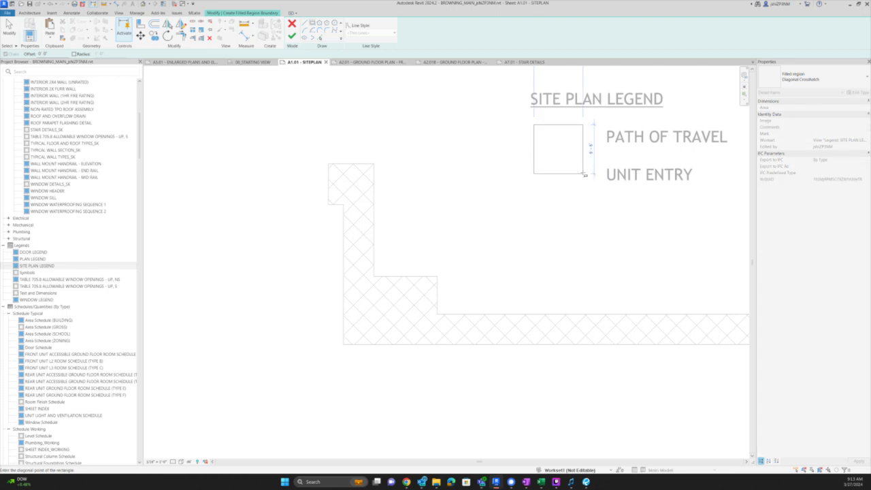
middle_drag(587, 176, 565, 259)
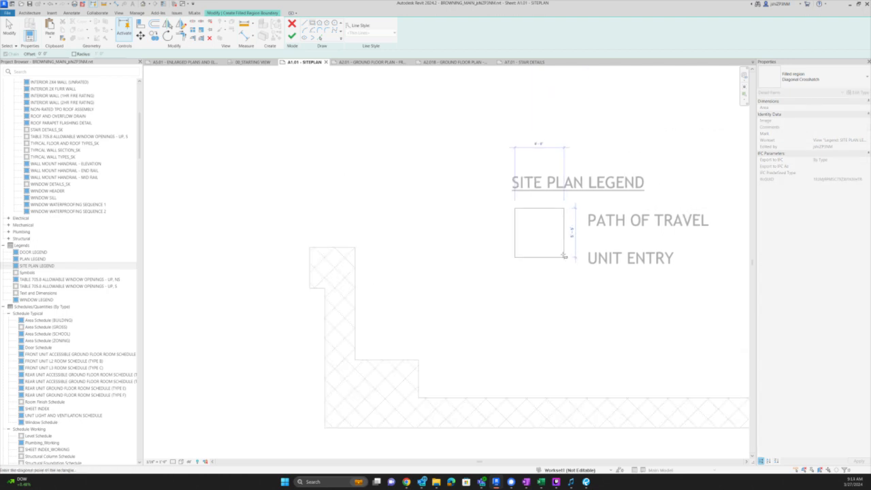
click(561, 253)
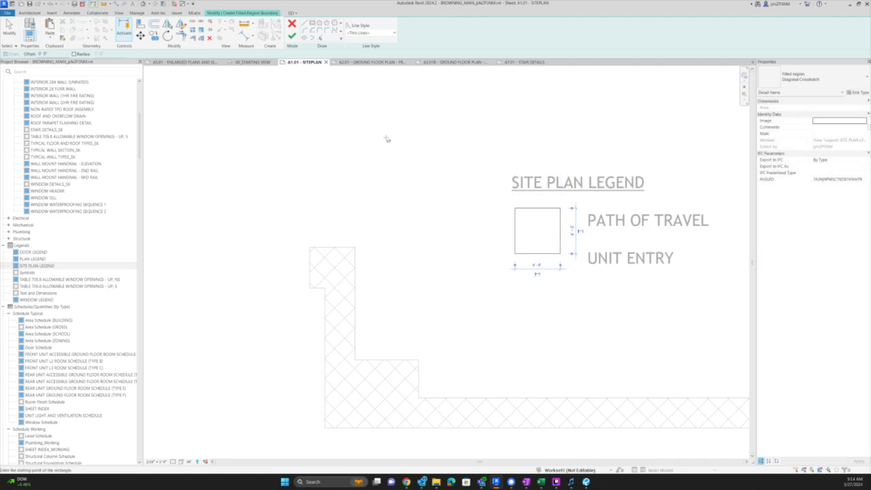
click(292, 36)
- Match the square's type to the large crosshatched path-of-travel region
scroll(399, 214, down, 1)
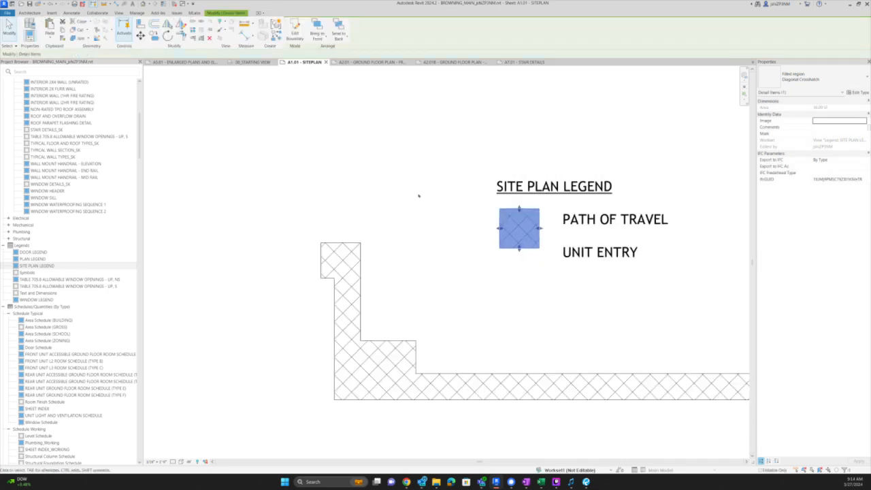
click(388, 246)
key(m)
key(a)
click(361, 249)
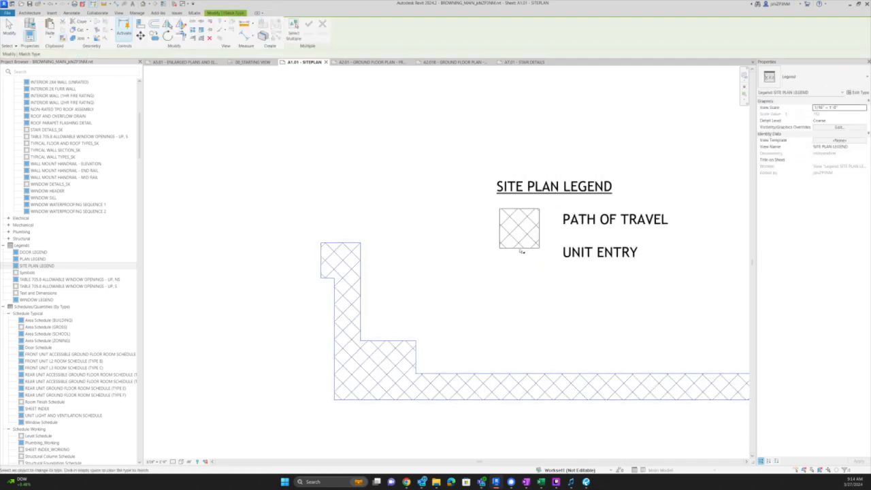
- Move the UNIT ENTRY label slightly lower
key(Escape)
click(595, 252)
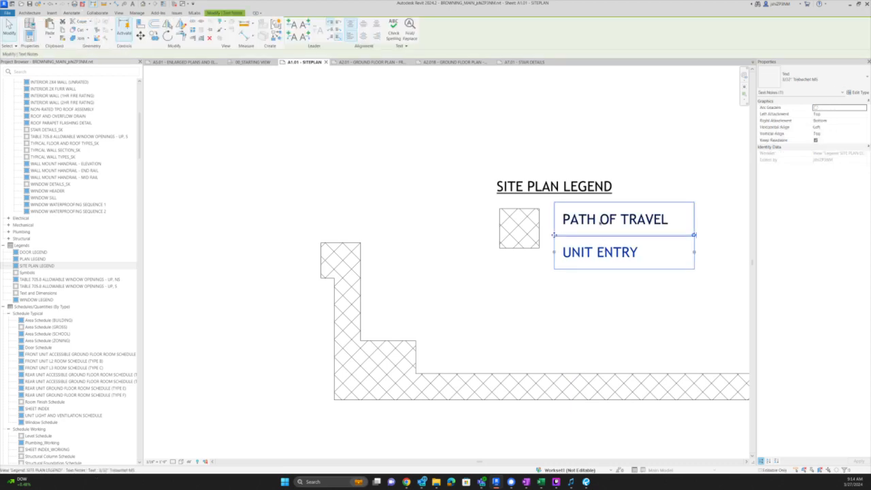
ctrl+click(600, 217)
click(591, 282)
click(591, 262)
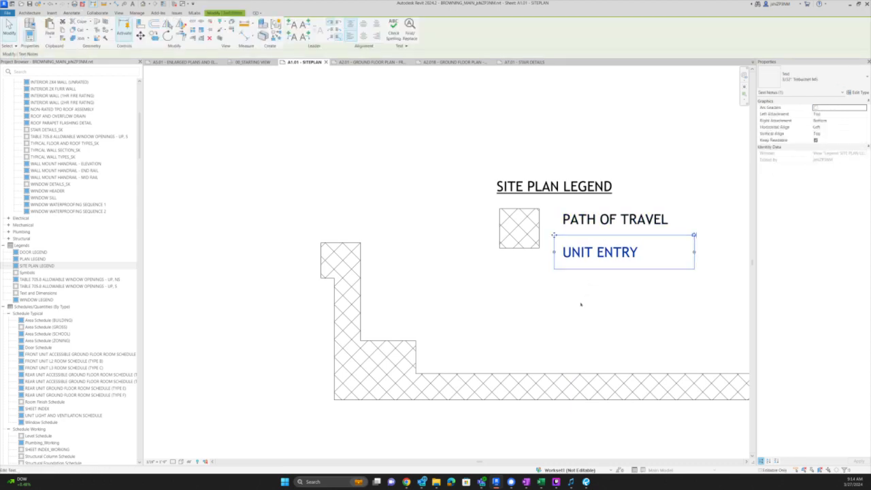
key(m)
key(v)
click(580, 307)
click(580, 314)
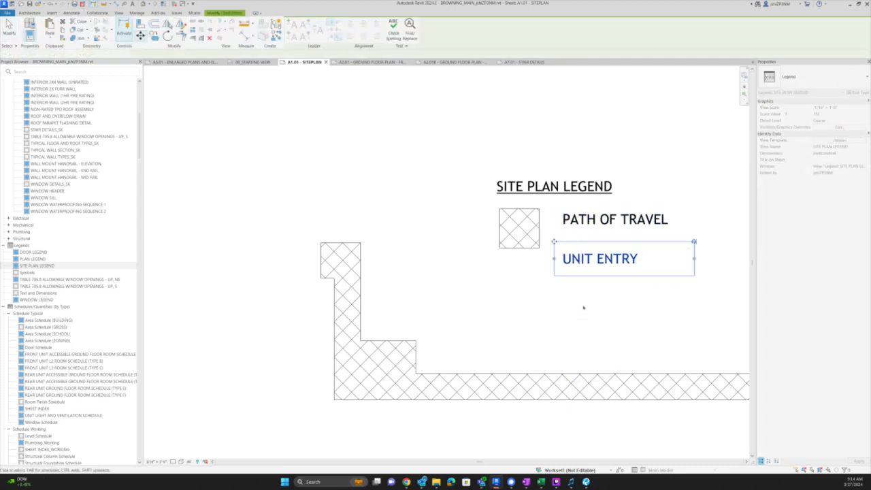
- Move PATH OF TRAVEL and UNIT ENTRY down together to line up with the swatch
ctrl+click(600, 219)
key(m)
key(v)
click(545, 288)
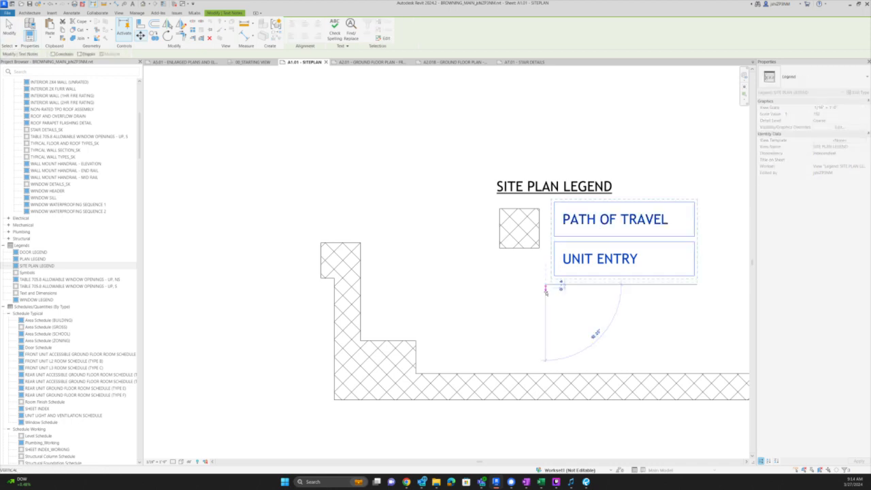
click(546, 297)
click(540, 303)
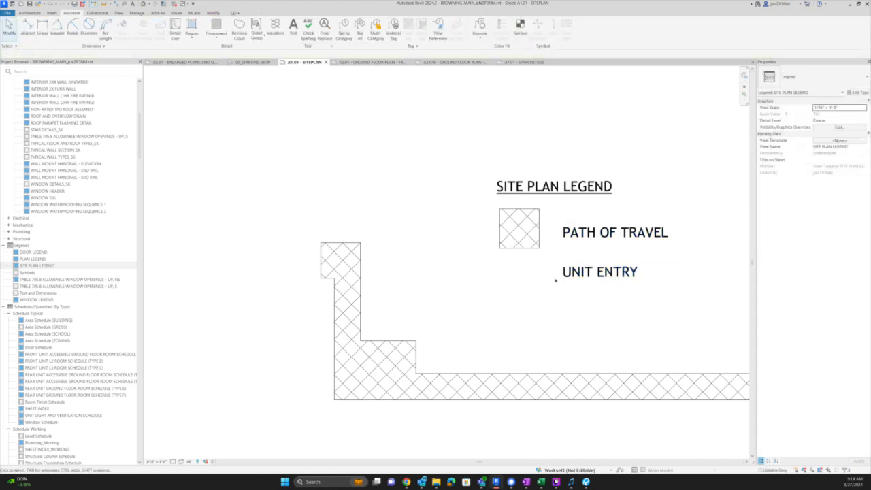
scroll(546, 272, down, 2)
scroll(566, 269, up, 2)
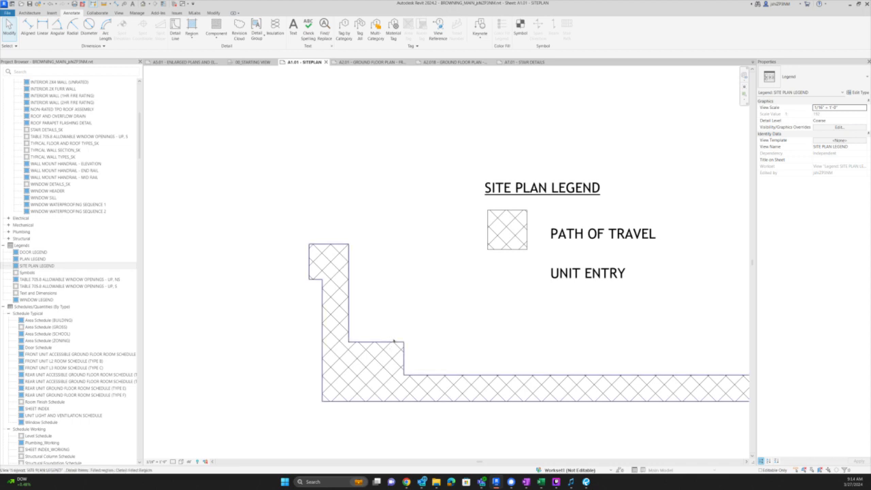
click(175, 13)
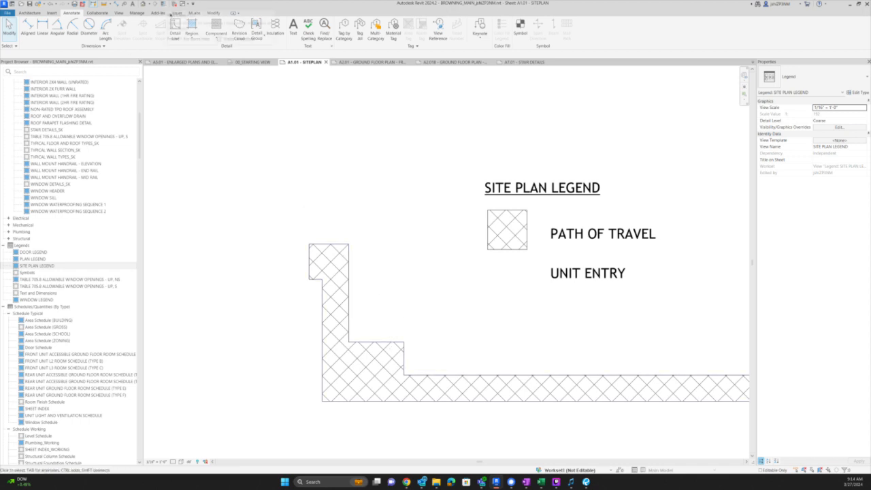
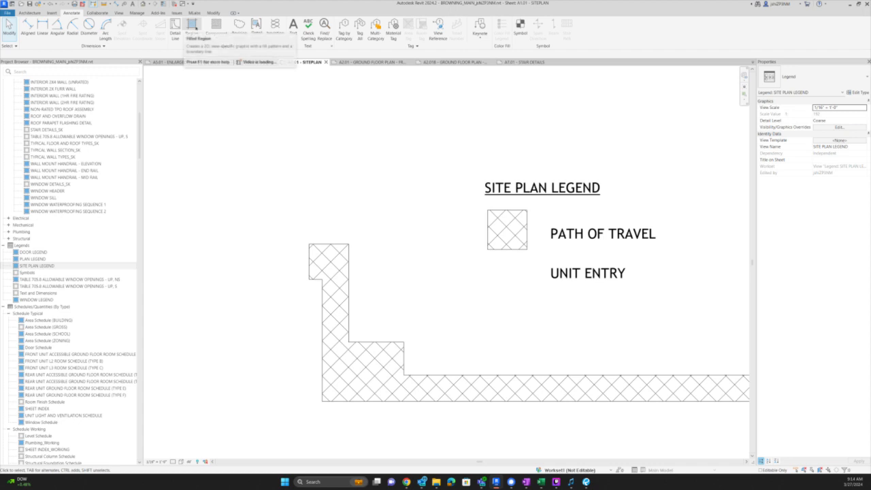
- Start a new filled region and sketch half of an upward arrow below the hatched square
click(193, 26)
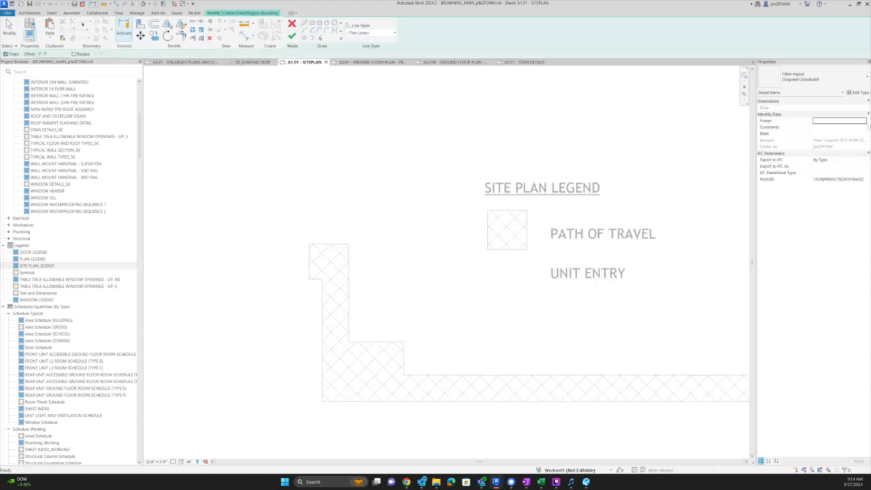
click(292, 24)
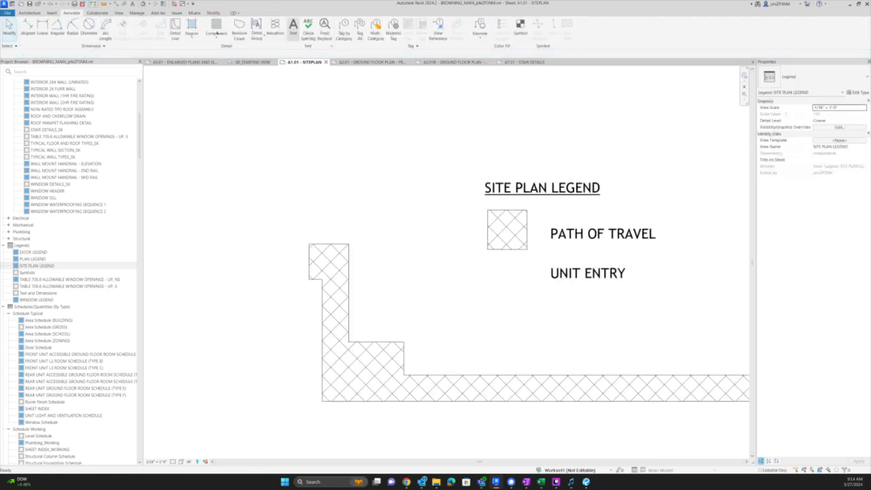
click(192, 26)
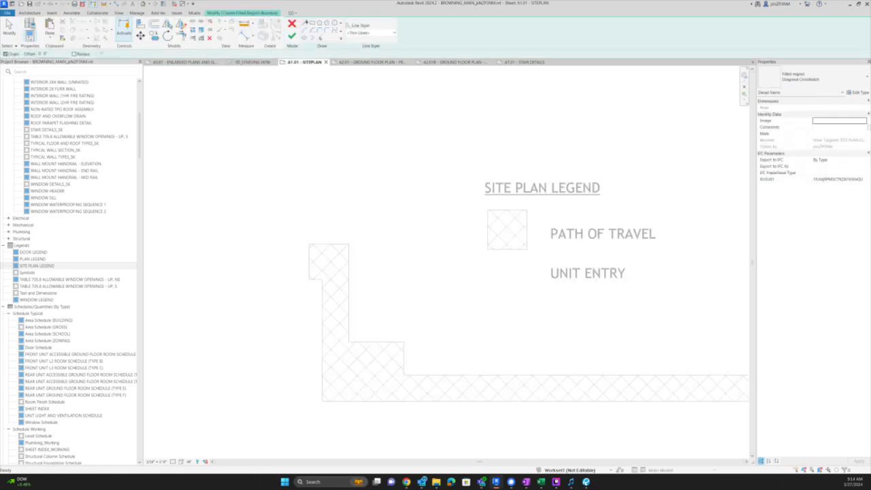
scroll(542, 255, up, 2)
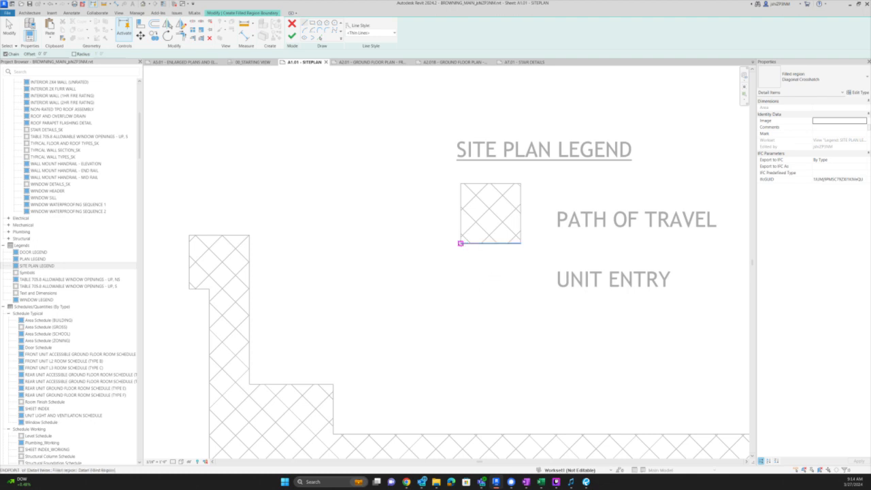
click(461, 243)
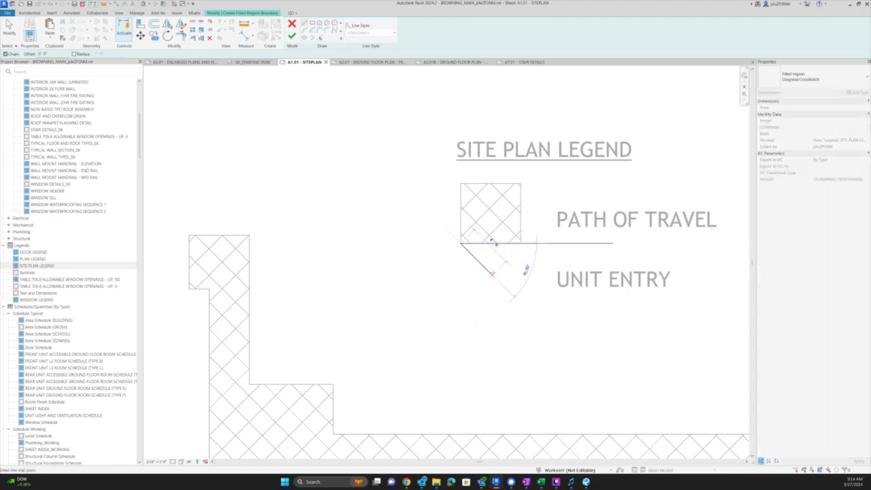
click(492, 274)
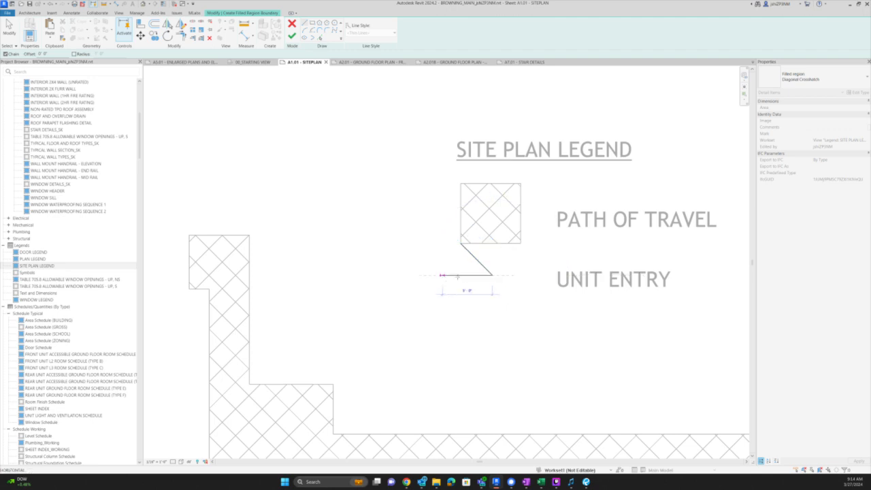
click(467, 275)
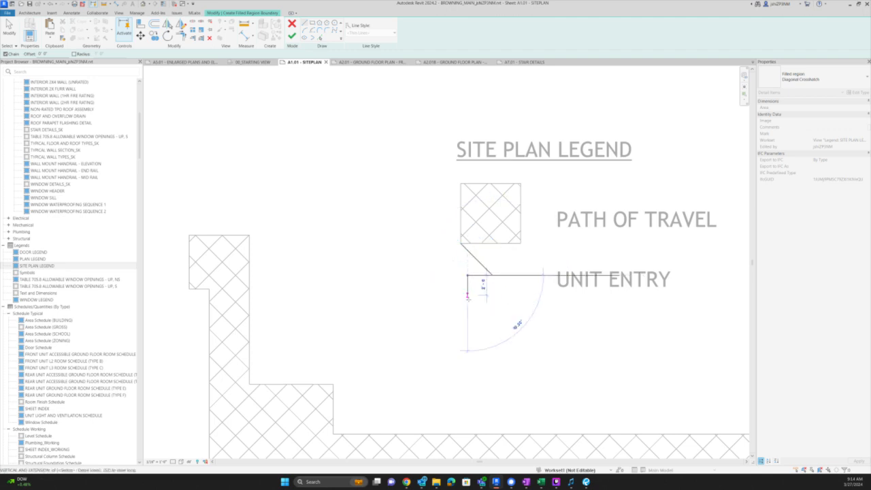
click(467, 300)
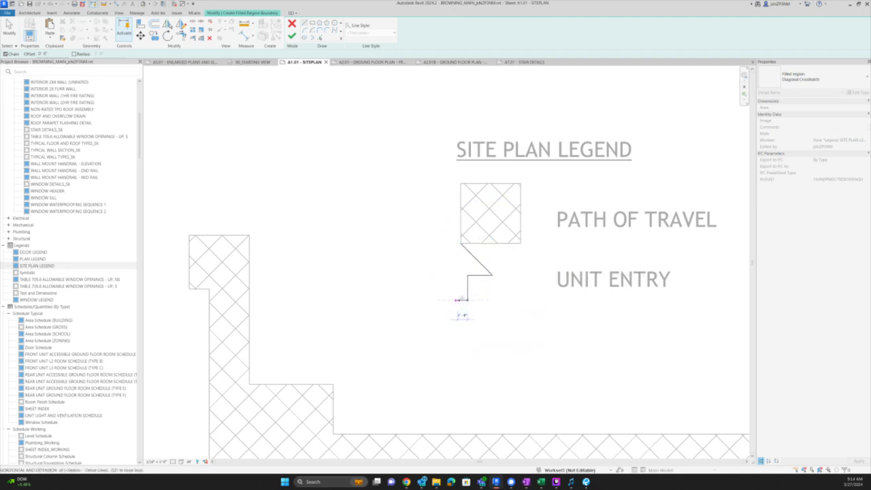
key(Escape)
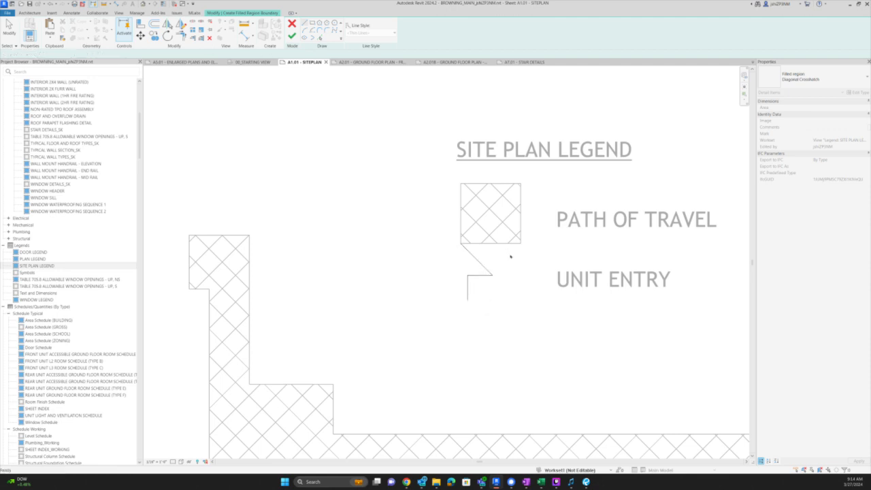
key(Escape)
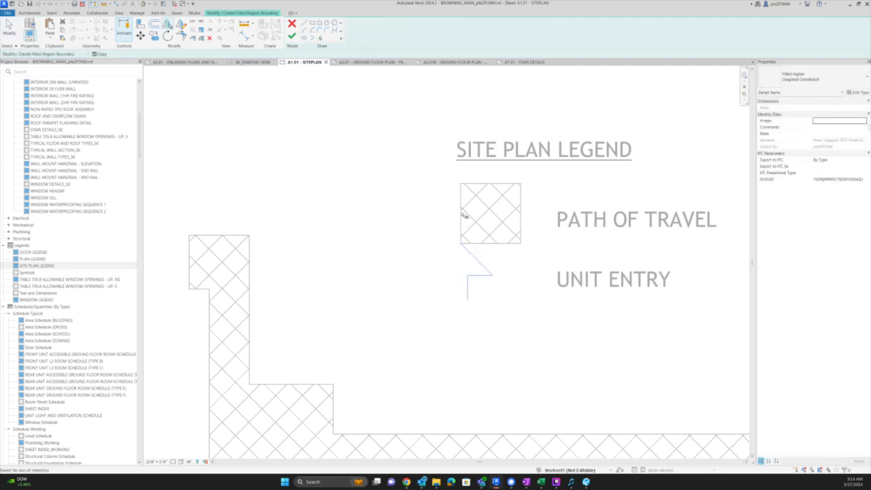
- Mirror the half arrow, close the shaft's bottom with a corner trim, and finish the region
click(460, 242)
click(468, 291)
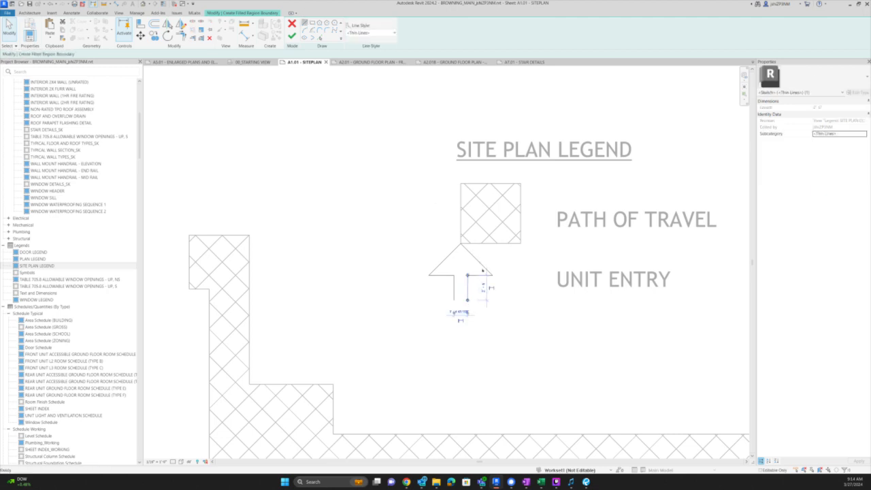
key(c)
key(s)
click(467, 300)
click(458, 301)
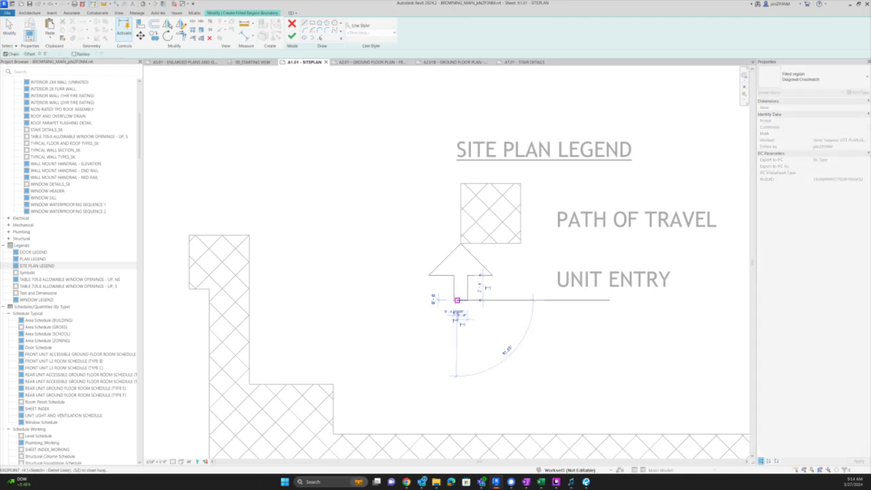
key(Escape)
key(t)
key(r)
click(455, 295)
click(465, 301)
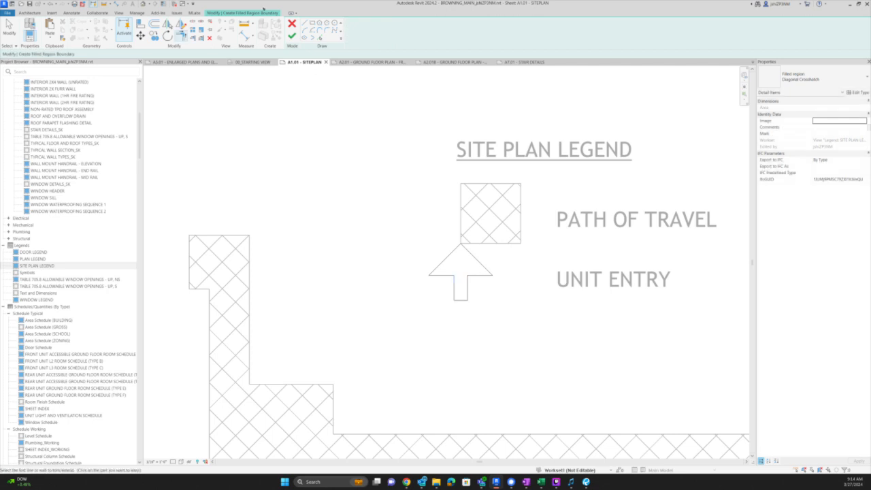
click(292, 36)
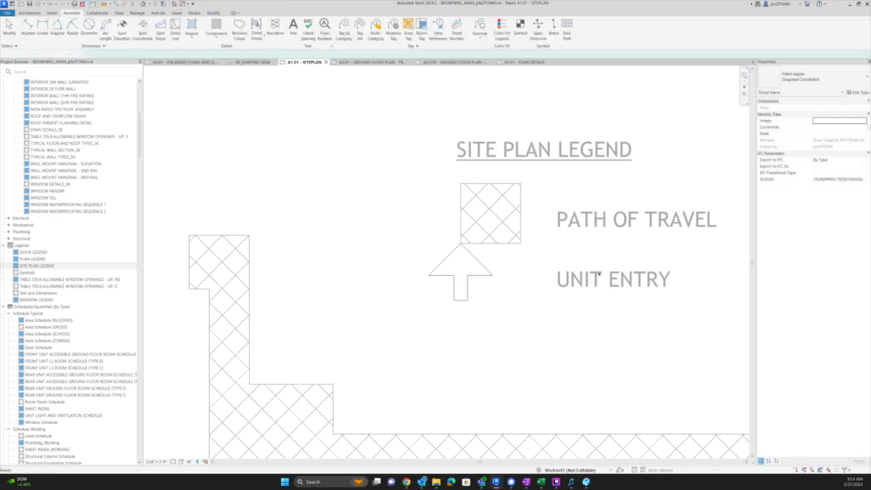
- Give the arrow a solid fill type and move it under the hatched box beside UNIT ENTRY
click(817, 79)
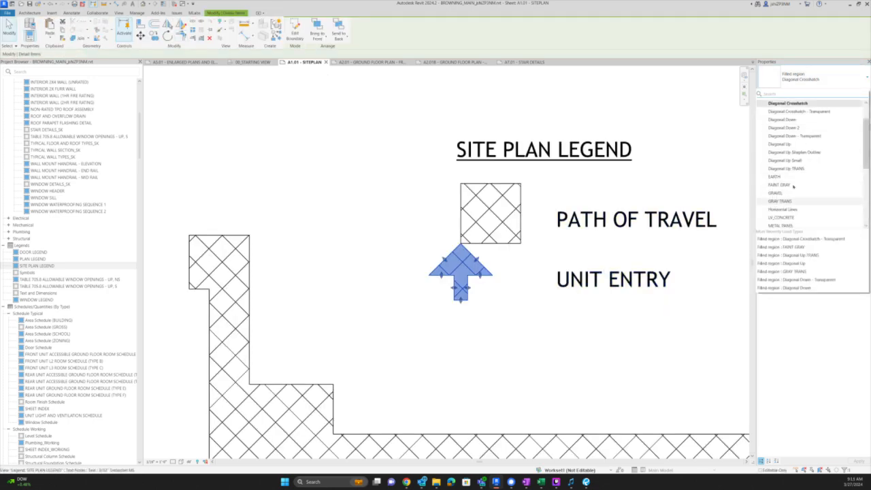
scroll(800, 170, down, 3)
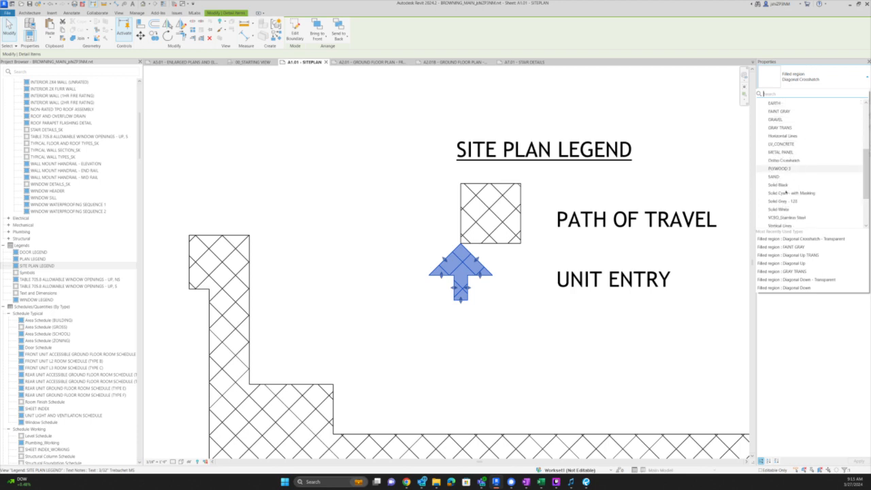
click(786, 209)
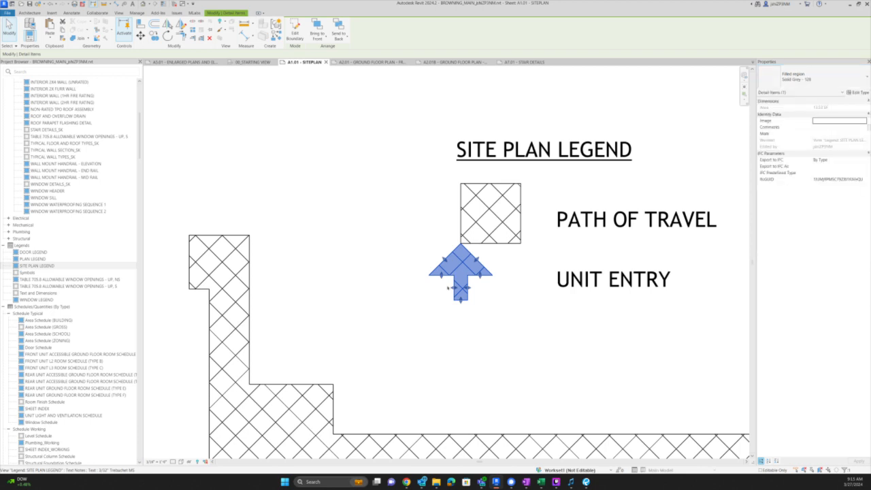
key(Escape)
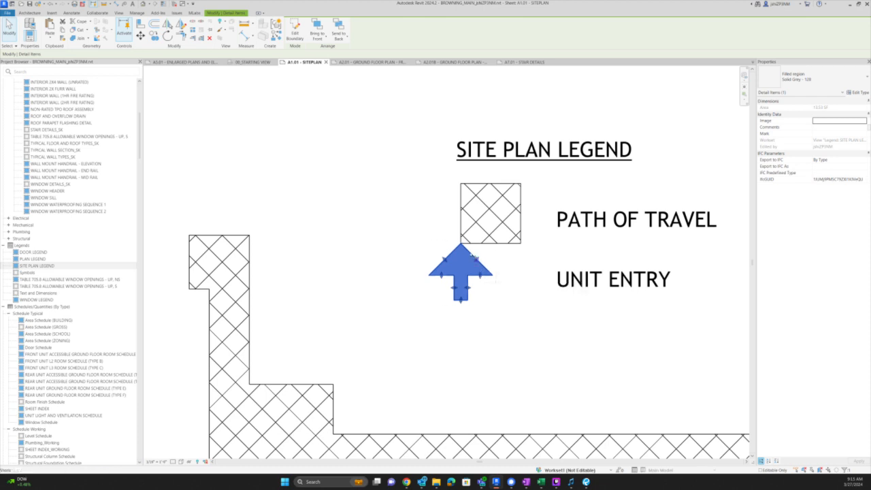
key(Escape)
click(462, 244)
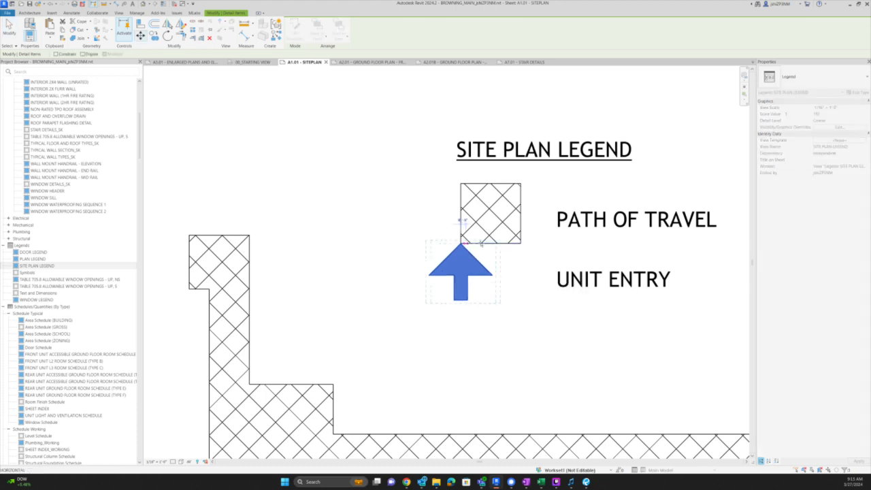
click(491, 243)
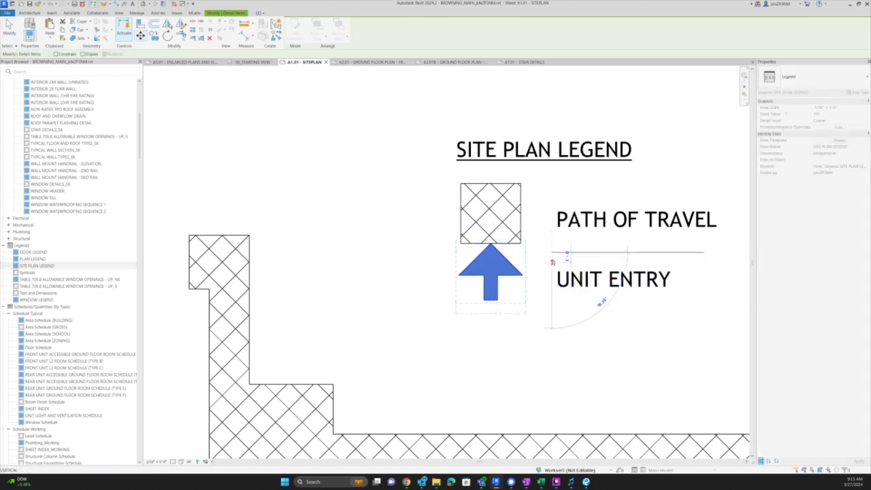
click(553, 262)
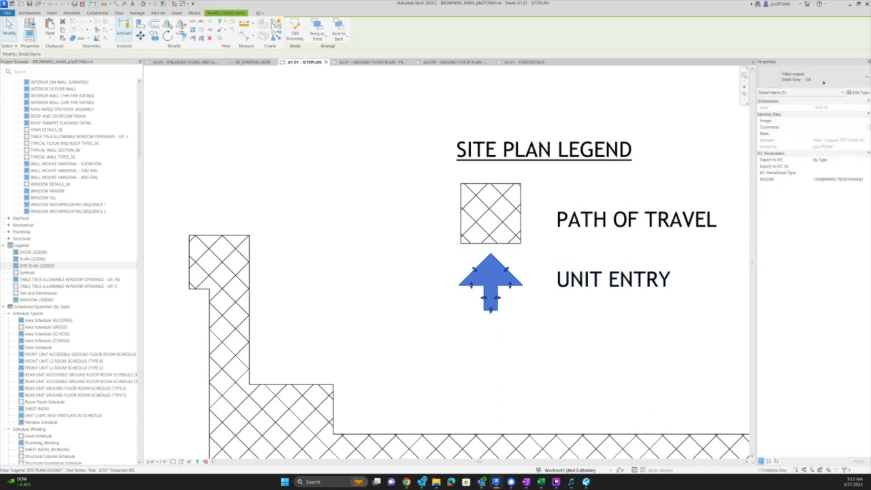
- Change the arrow's filled region type to the white fill
click(821, 79)
click(776, 193)
click(502, 334)
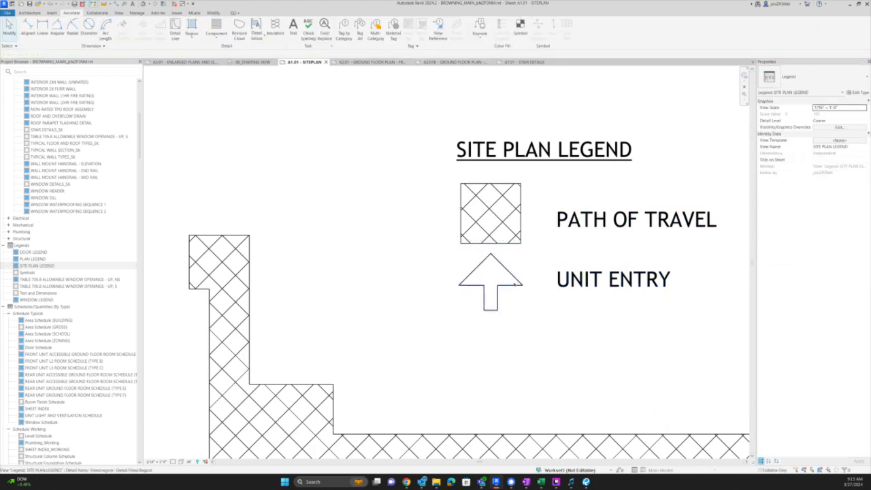
double_click(518, 281)
key(Tab)
click(518, 281)
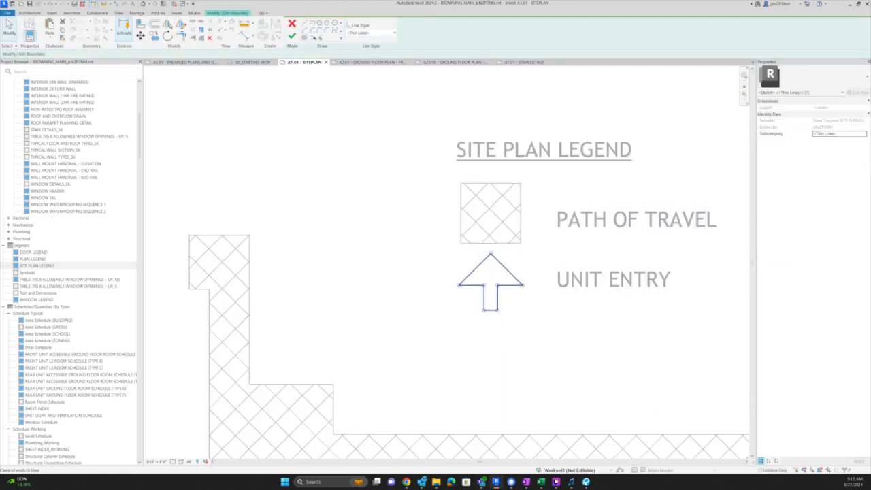
click(361, 33)
click(361, 103)
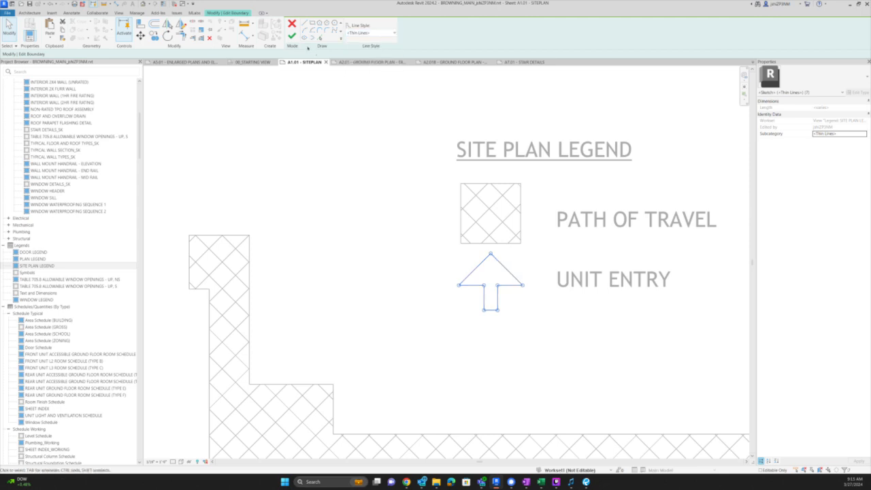
click(292, 35)
click(553, 320)
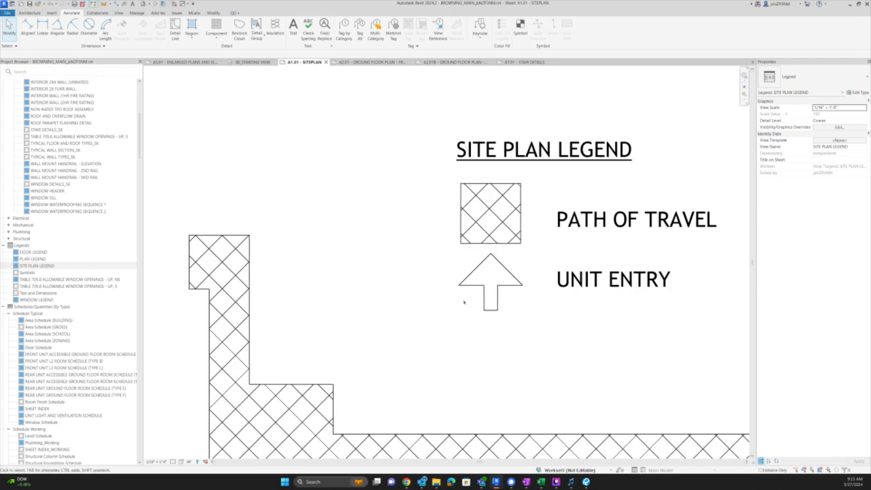
- Edit the arrow's boundary and set its outline to Wide Lines
scroll(490, 286, up, 4)
scroll(487, 279, up, 1)
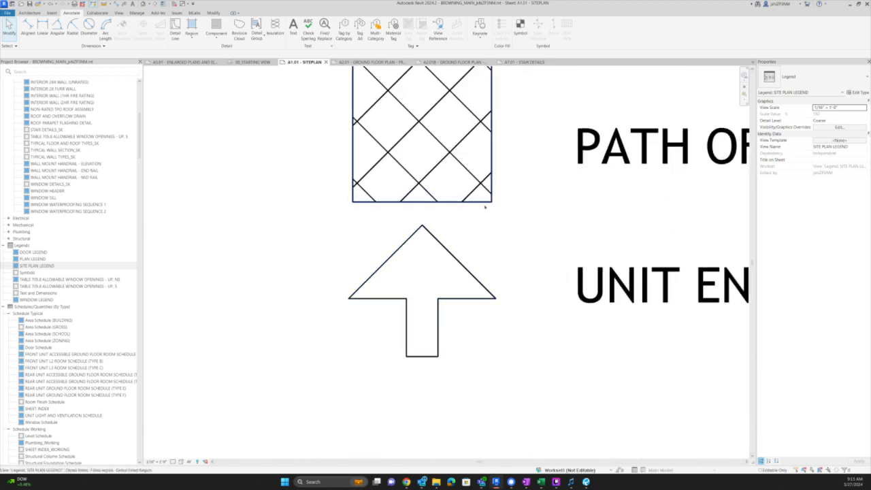
double_click(479, 203)
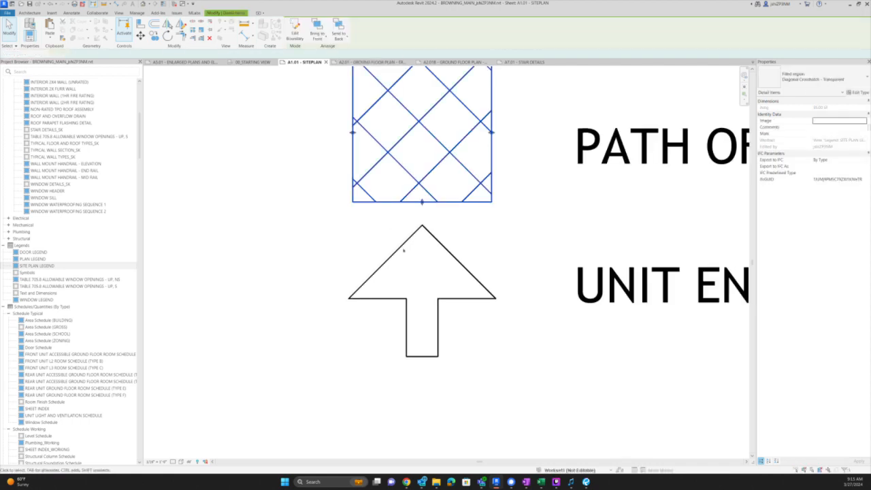
double_click(403, 248)
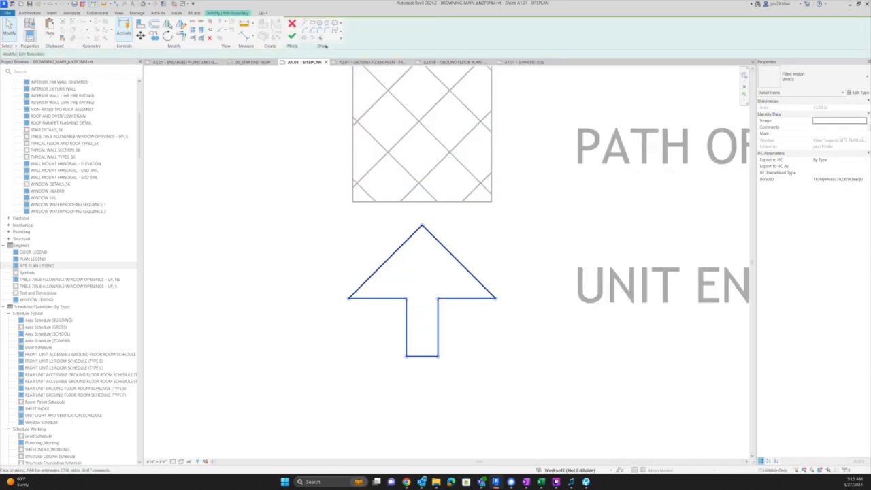
click(355, 33)
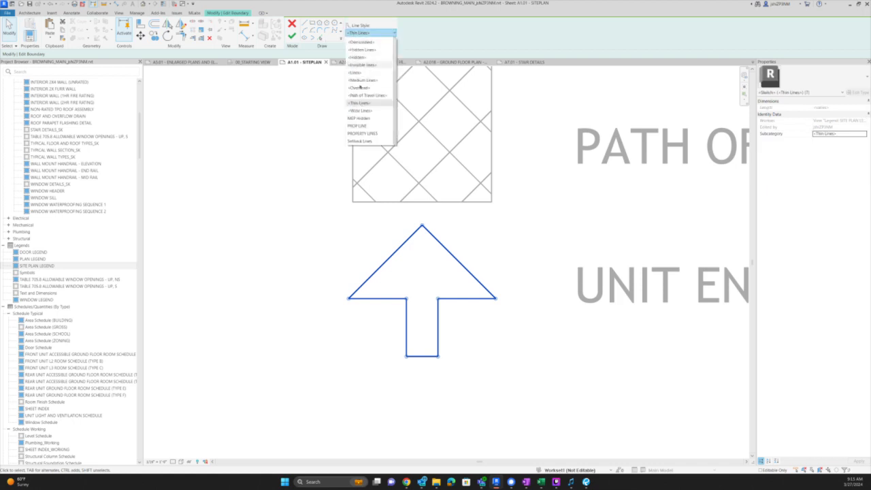
click(358, 112)
click(292, 36)
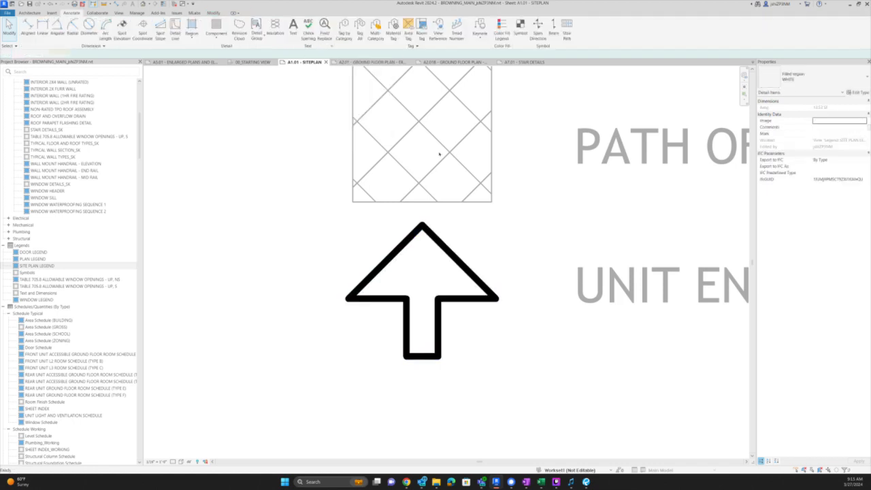
- Delete the leftover L-shaped hatched region from the legend
scroll(442, 155, down, 6)
click(467, 260)
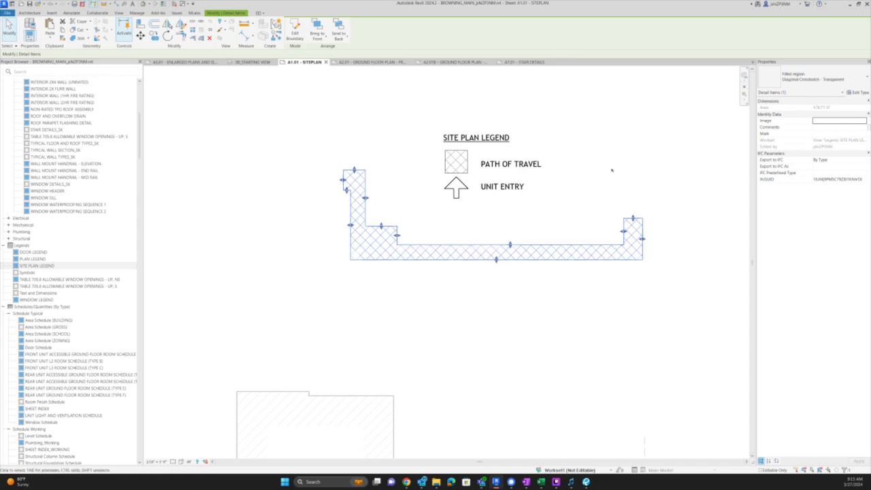
key(Delete)
scroll(636, 151, down, 5)
- Activate the site plan viewport and nudge the Building 1 entry arrow into position
double_click(474, 79)
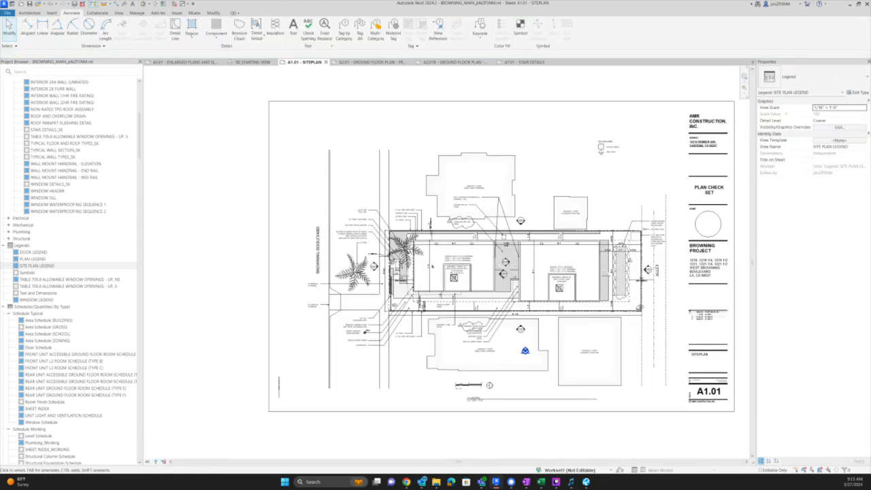
scroll(471, 311, up, 8)
scroll(472, 312, up, 3)
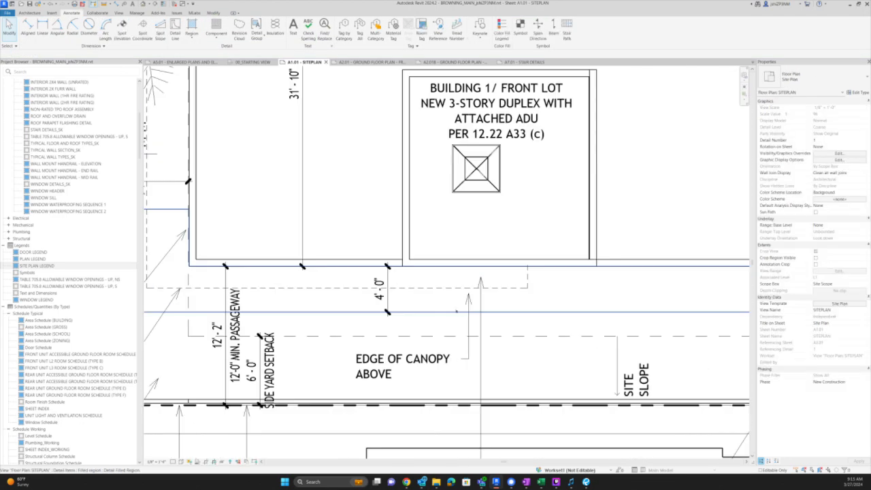
double_click(477, 313)
scroll(485, 289, down, 3)
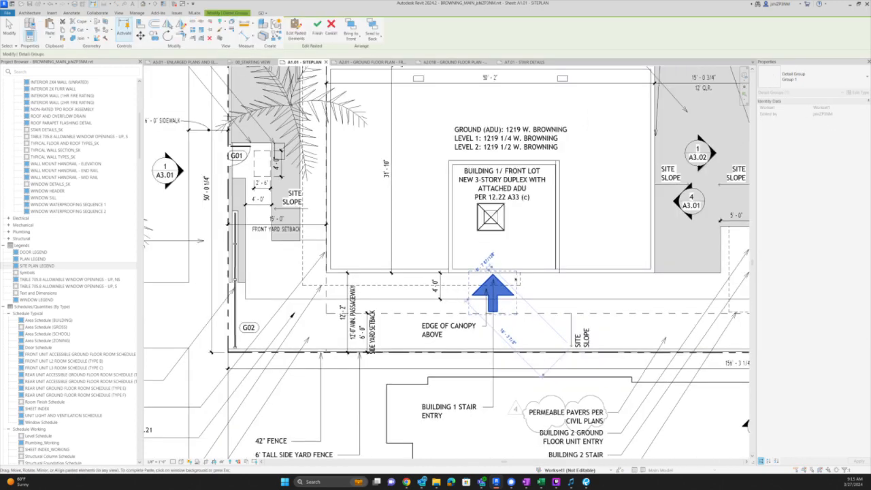
click(504, 295)
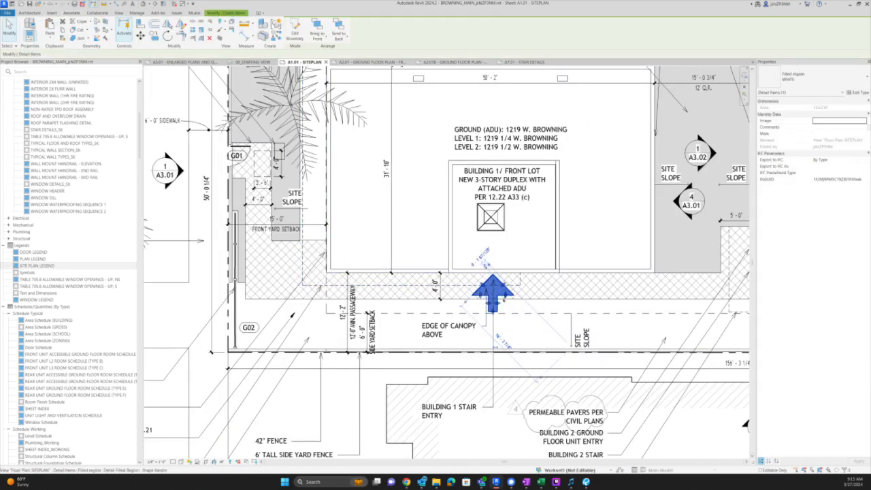
key(Down)
key(Down)
key(Down)
key(Up)
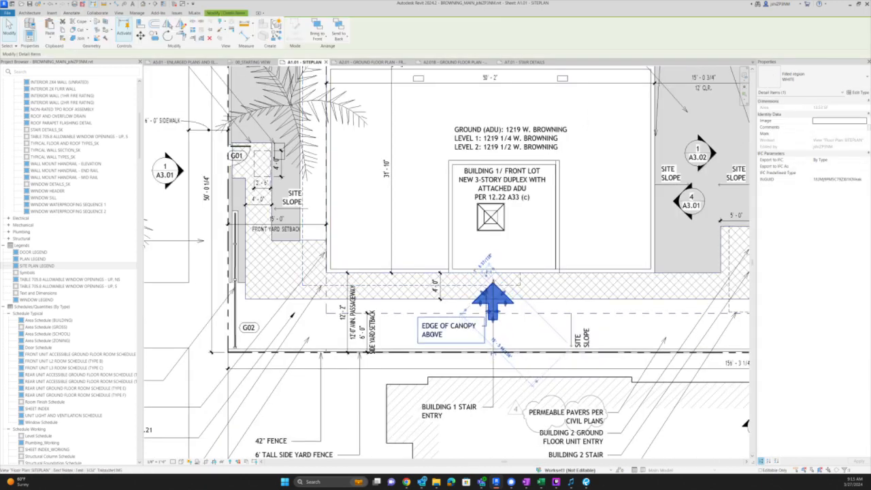
- Re-point the upper EDGE OF CANOPY ABOVE note's leader onto the canopy edge
click(450, 329)
scroll(518, 281, down, 3)
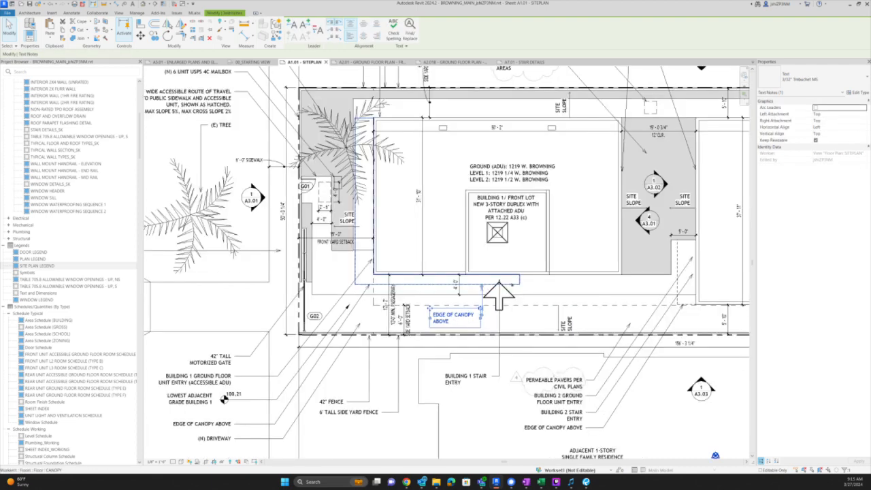
click(242, 406)
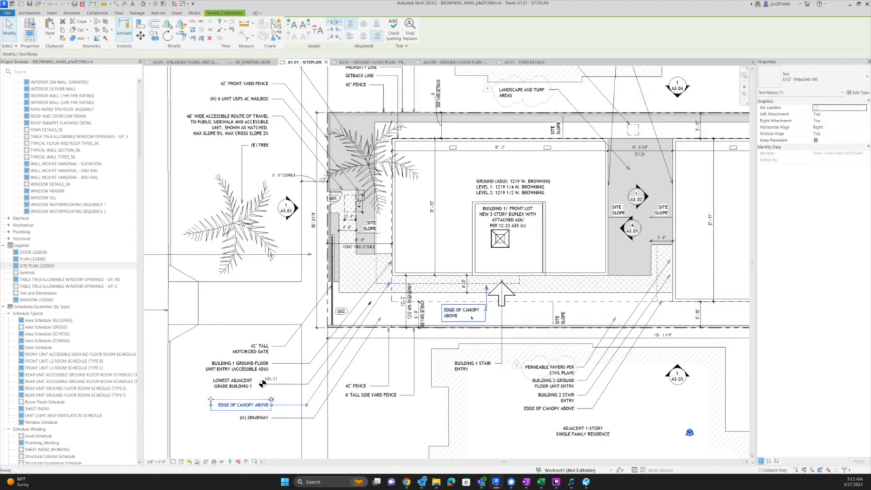
scroll(484, 305, up, 5)
key(Escape)
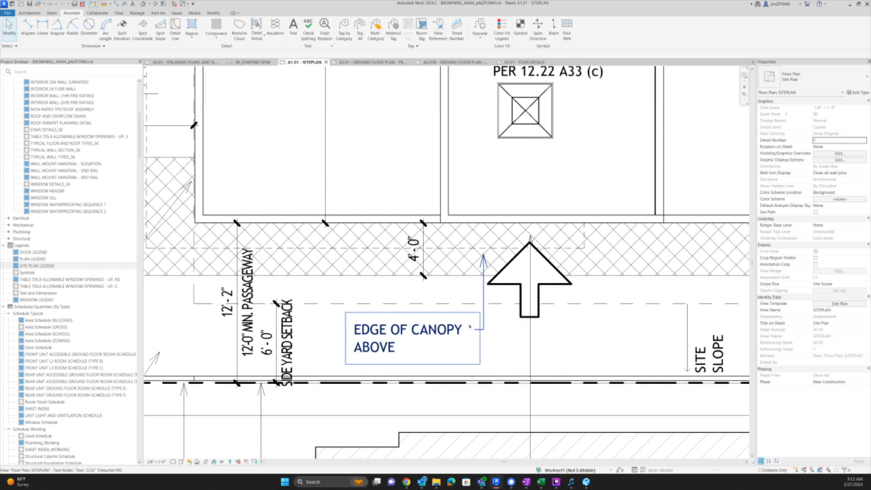
click(469, 327)
scroll(482, 279, up, 5)
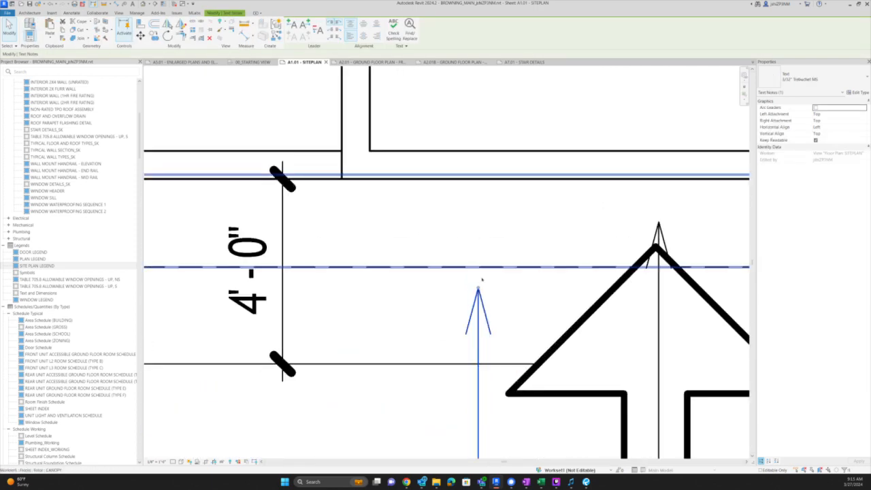
drag(482, 279, 489, 267)
scroll(490, 267, down, 6)
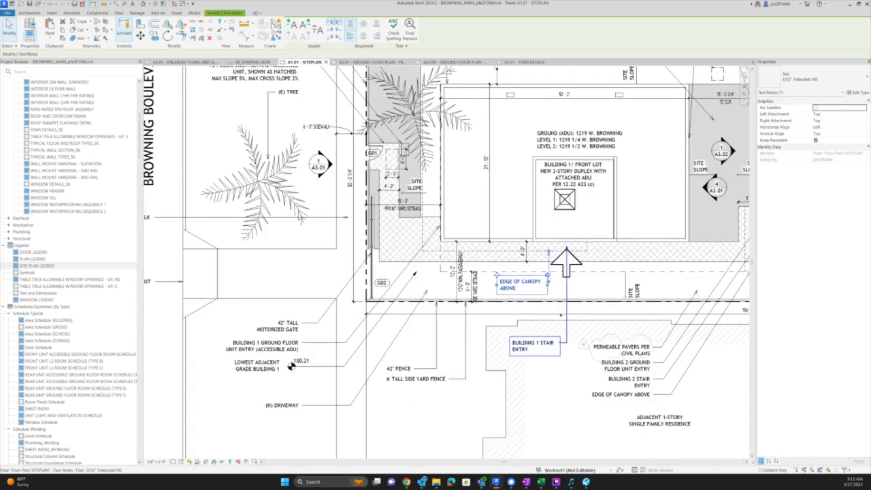
- Pan toward the buildings and inspect the hatched region's boundary, leaving it unchanged
click(561, 315)
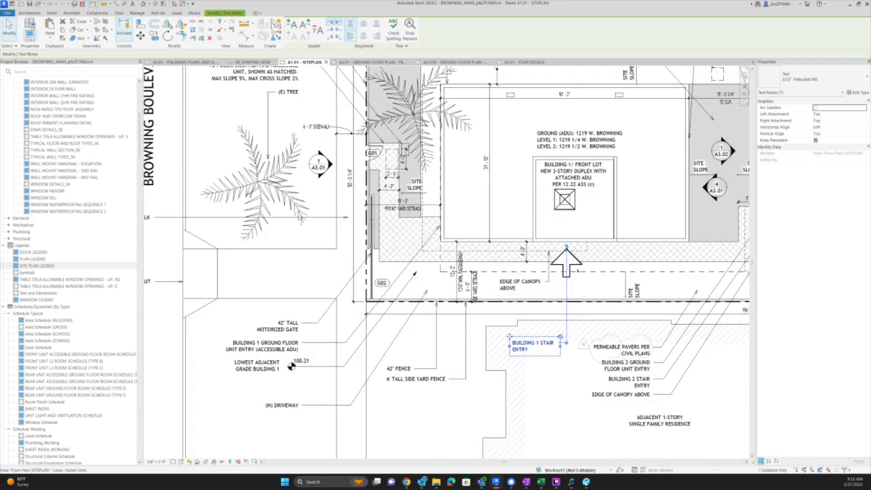
middle_drag(605, 244, 479, 305)
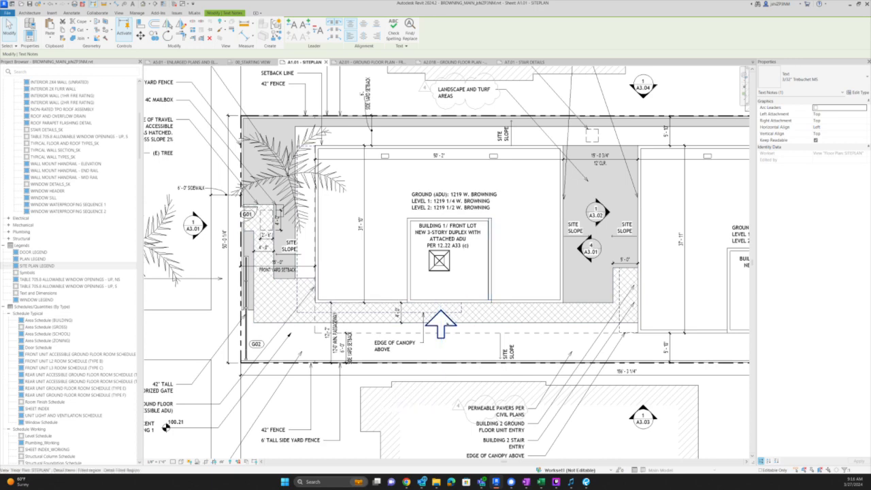
key(Escape)
click(447, 324)
scroll(636, 310, up, 2)
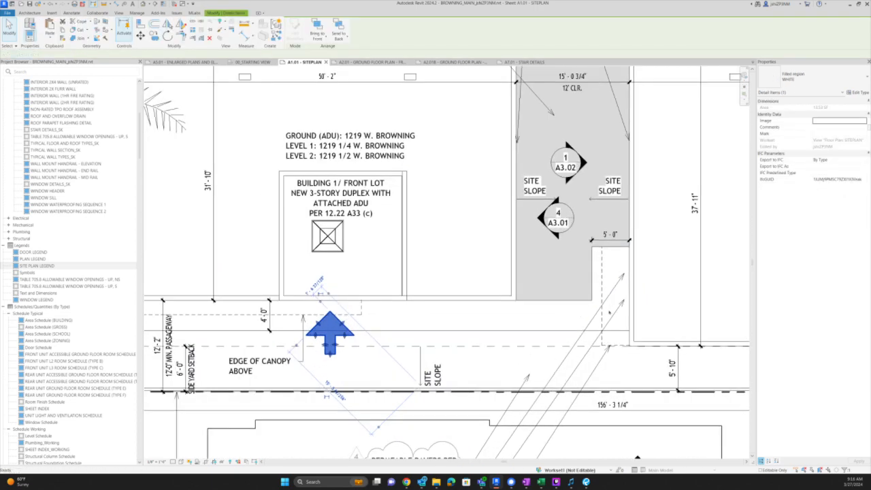
double_click(609, 312)
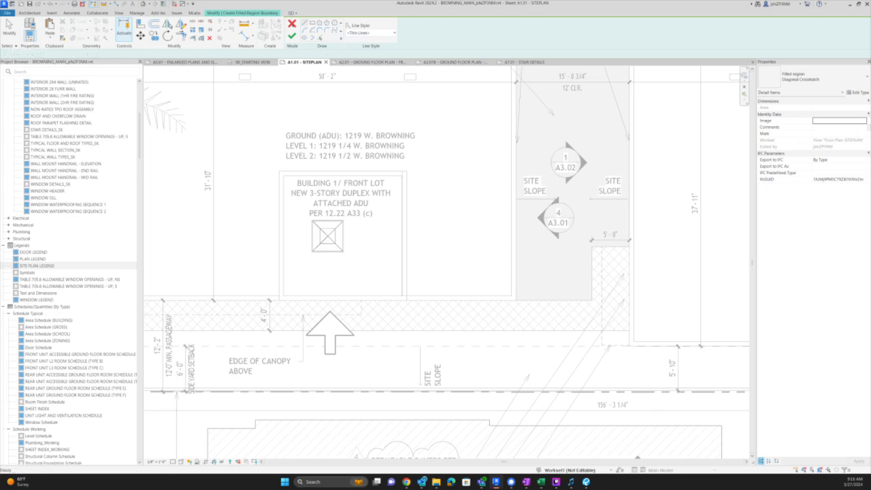
click(292, 24)
scroll(500, 247, down, 2)
- Copy the entry arrow, rotate it to point right, and set it against Building 2's stair wall
click(393, 311)
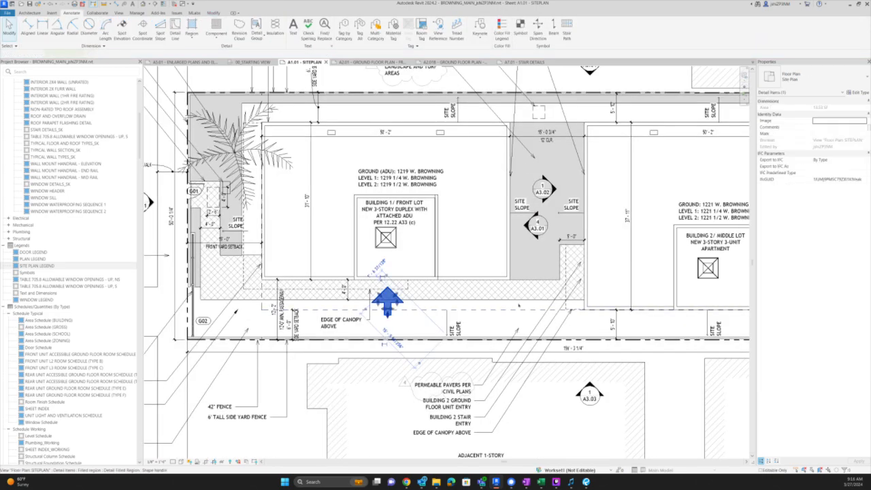
key(ctrl+c)
key(ctrl+v)
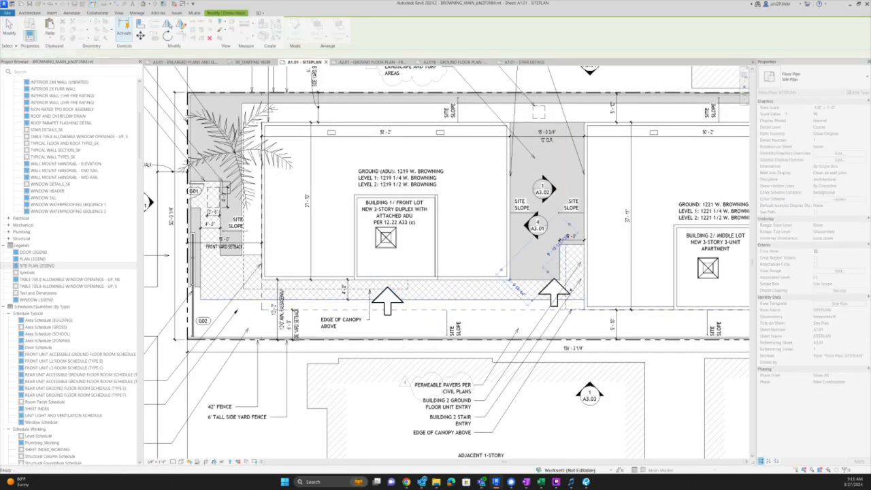
click(555, 292)
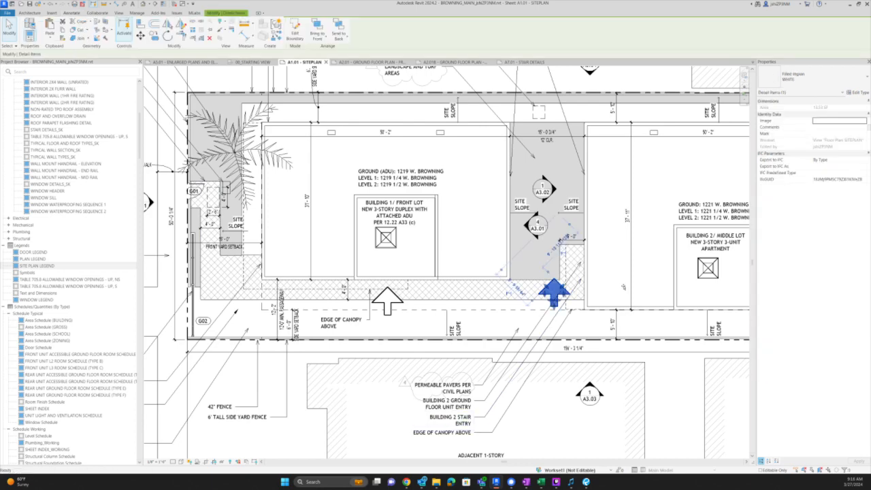
key(space)
scroll(580, 305, up, 2)
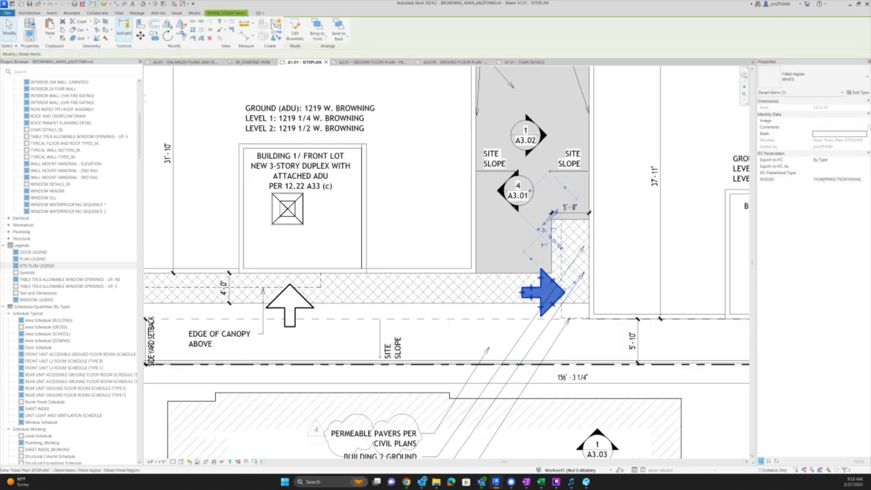
drag(553, 290, 563, 284)
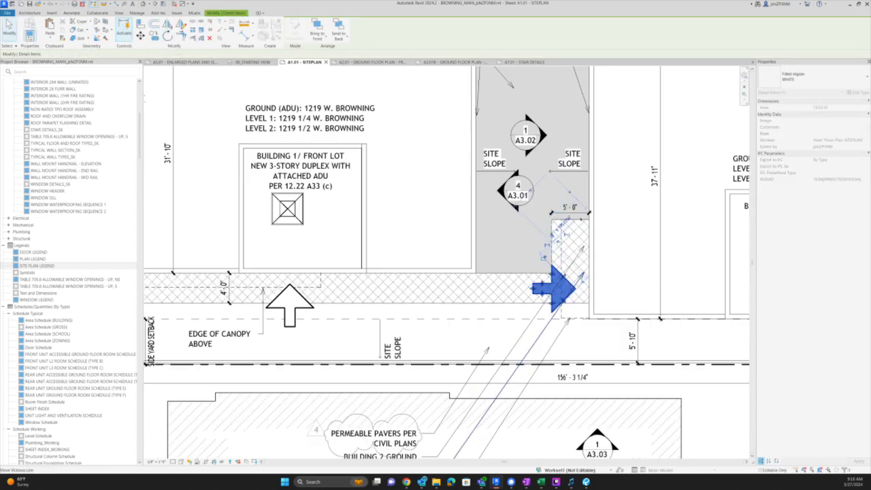
scroll(579, 219, down, 2)
key(Escape)
- Delete the BUILDING 2 STAIR ENTRY and BUILDING 2 GROUND FLOOR UNIT ENTRY notes
click(478, 373)
key(Delete)
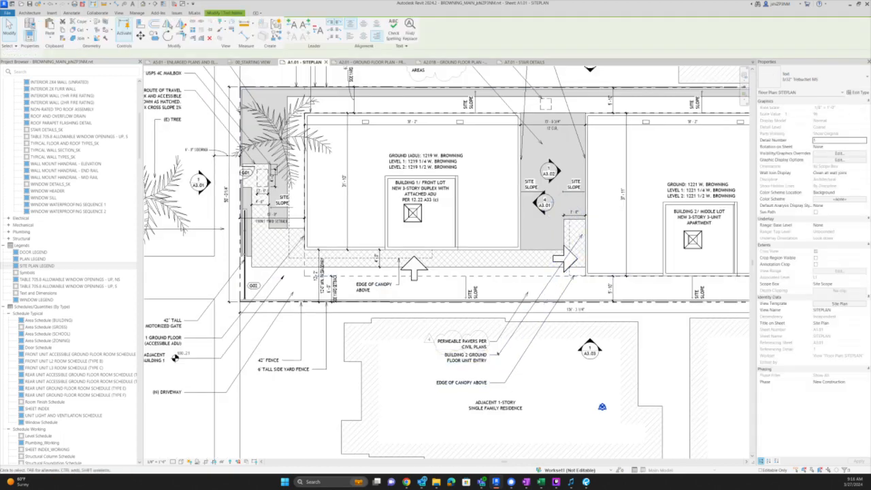
click(484, 358)
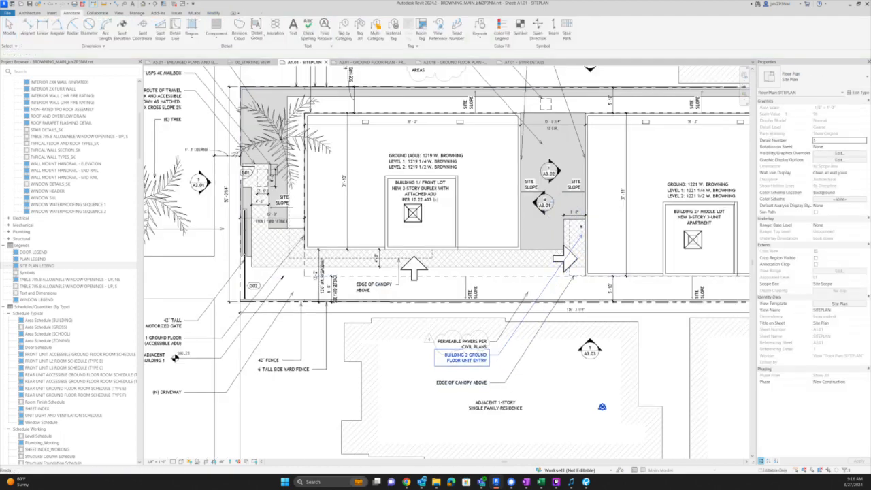
key(Delete)
- Copy the right-pointing arrow to Building 1's front entry and select its unit entry note
click(568, 259)
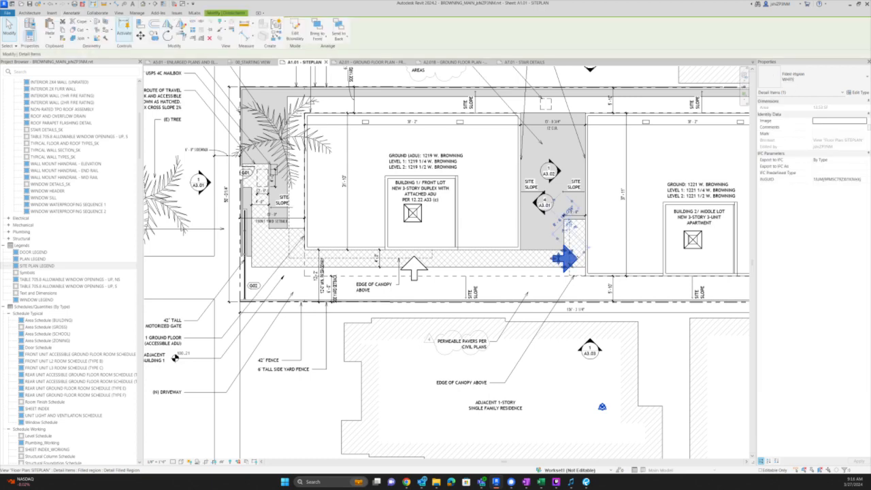
key(o)
click(582, 262)
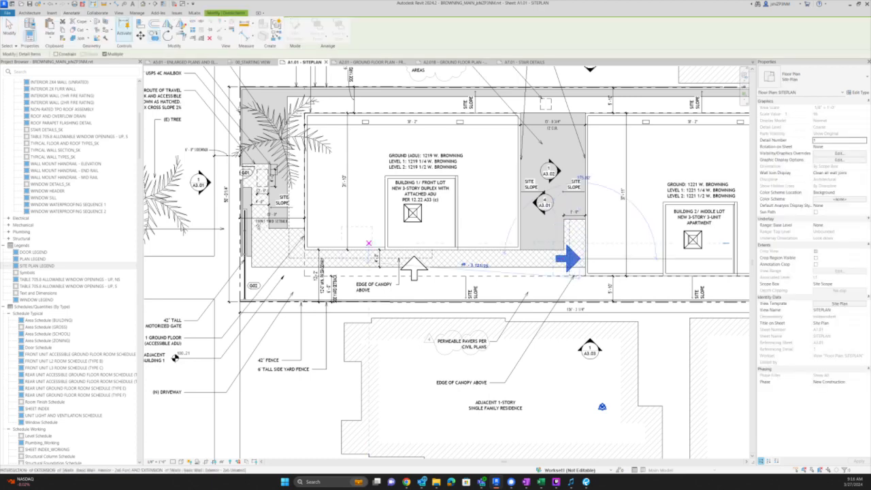
click(305, 241)
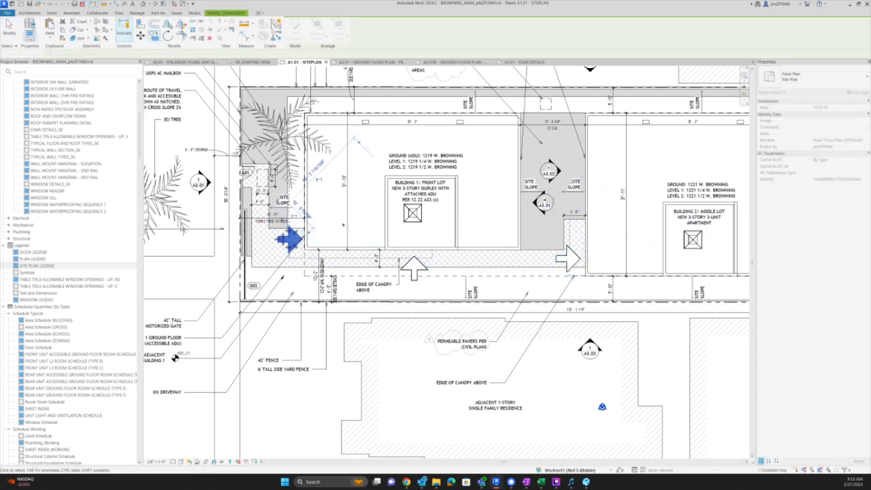
scroll(306, 238, down, 3)
click(253, 301)
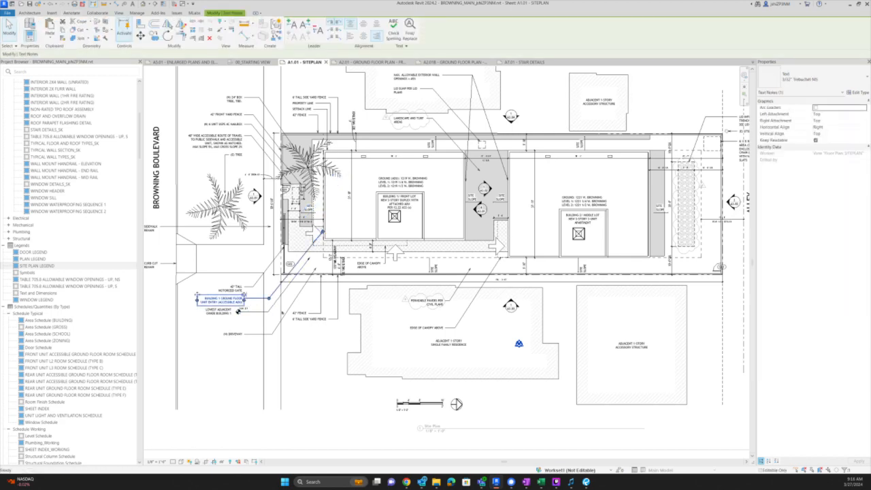
- Delete the Building 1 unit entry note, raise (N) DRIVEWAY under the gate note, aim its leader at G02
key(Delete)
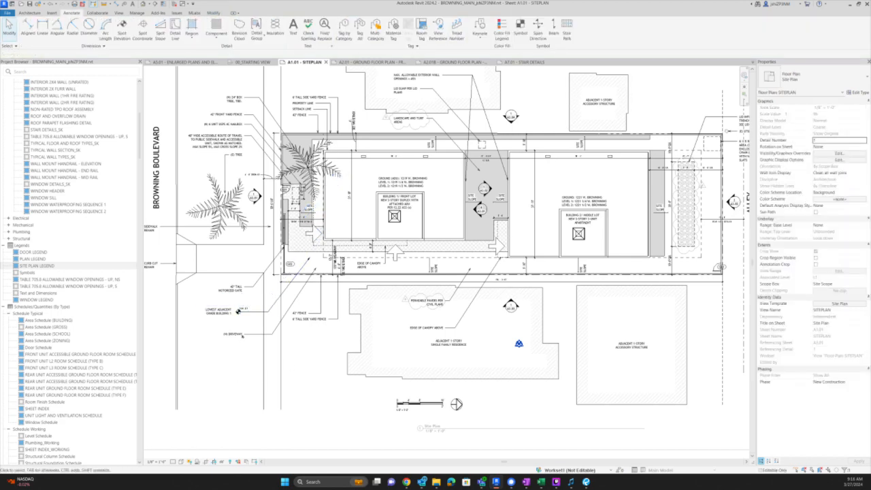
scroll(242, 334, up, 2)
drag(186, 329, 184, 274)
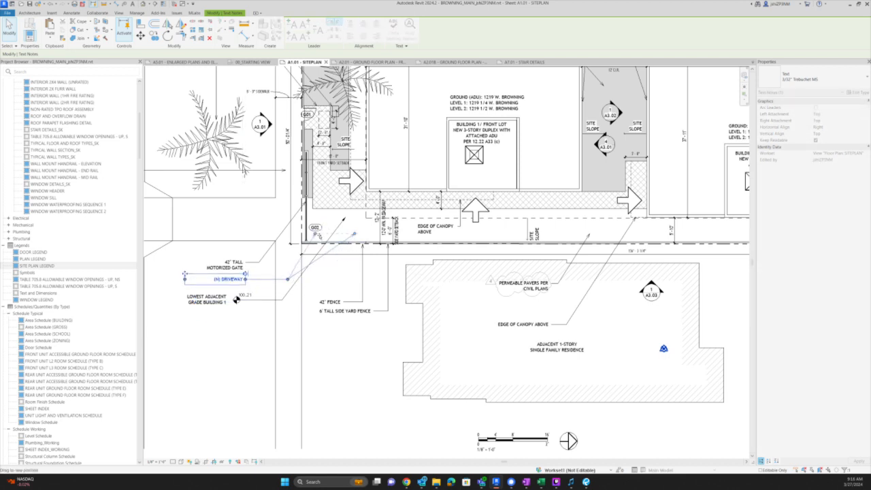
drag(319, 235, 323, 233)
drag(287, 279, 271, 280)
scroll(323, 232, up, 2)
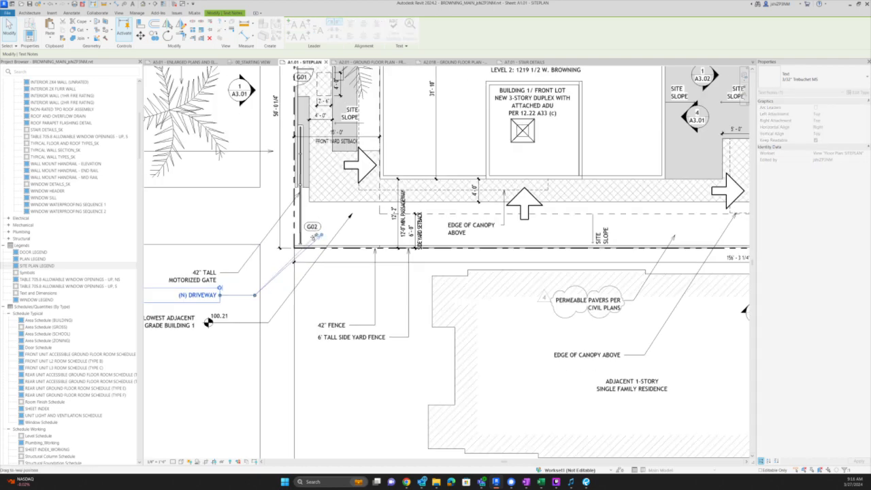
scroll(227, 272, down, 5)
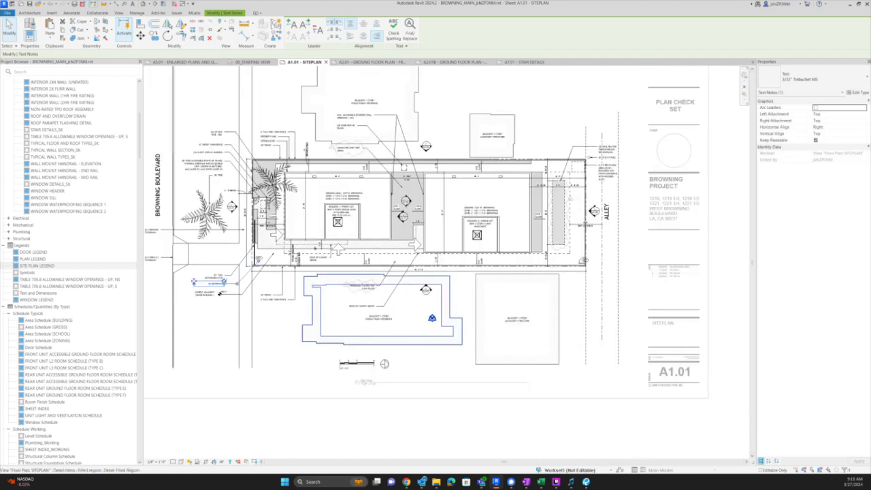
scroll(408, 201, up, 5)
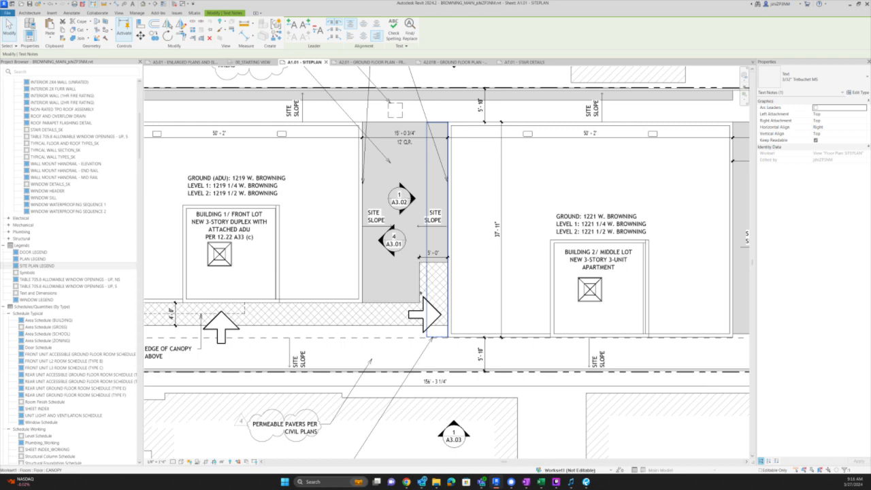
- Select the LANDSCAPING detail group between the buildings
click(422, 272)
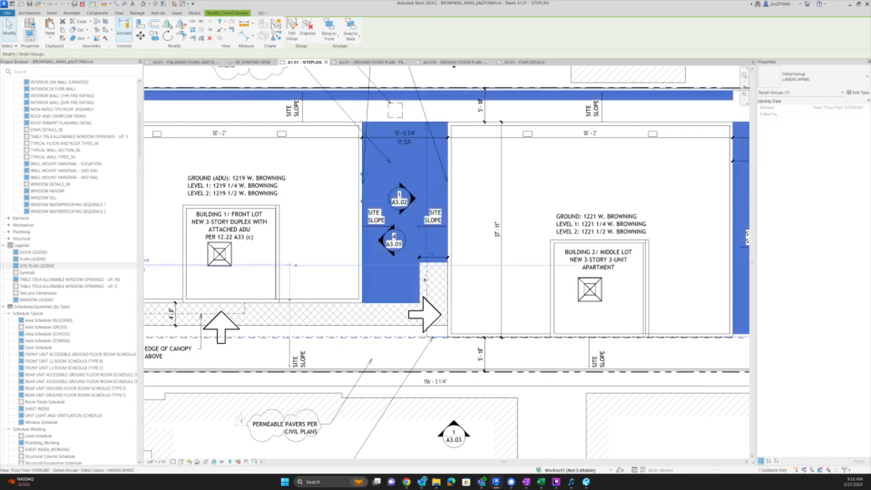
click(427, 278)
key(Escape)
click(422, 275)
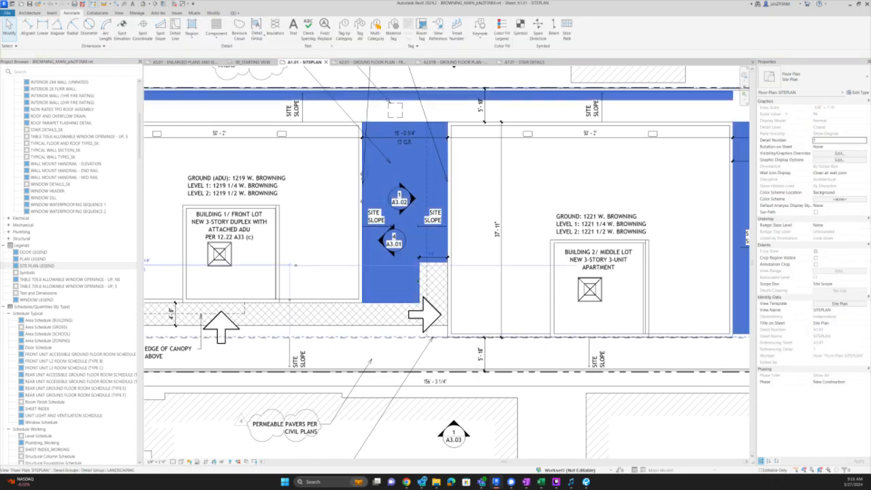
- Go to the A2.01B rear unit ground floor plan and activate its viewport for an aligned dimension
click(431, 62)
scroll(331, 261, up, 5)
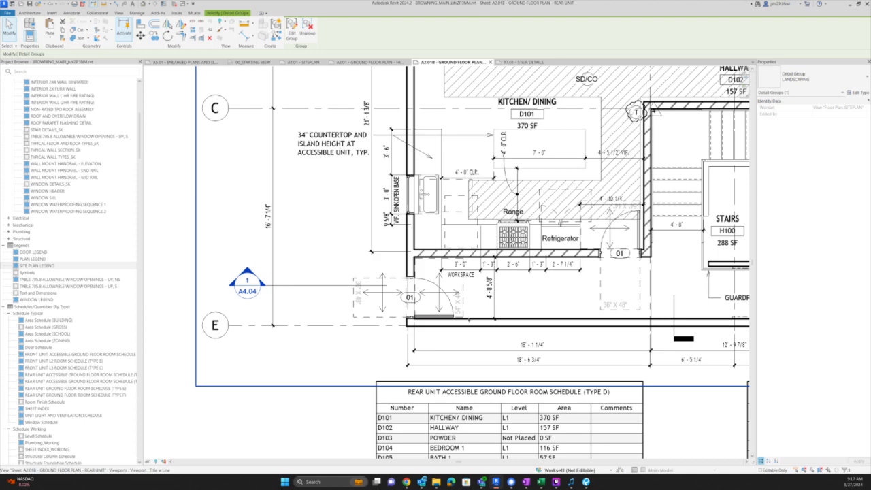
double_click(476, 321)
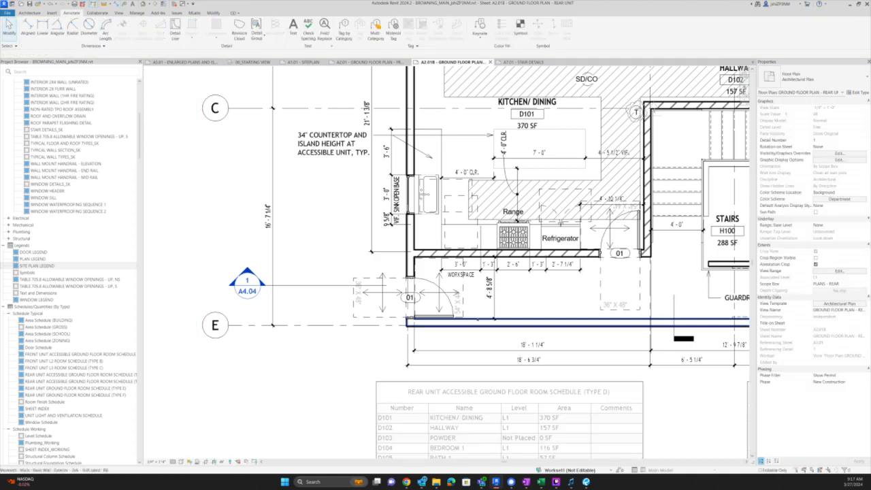
key(d)
key(i)
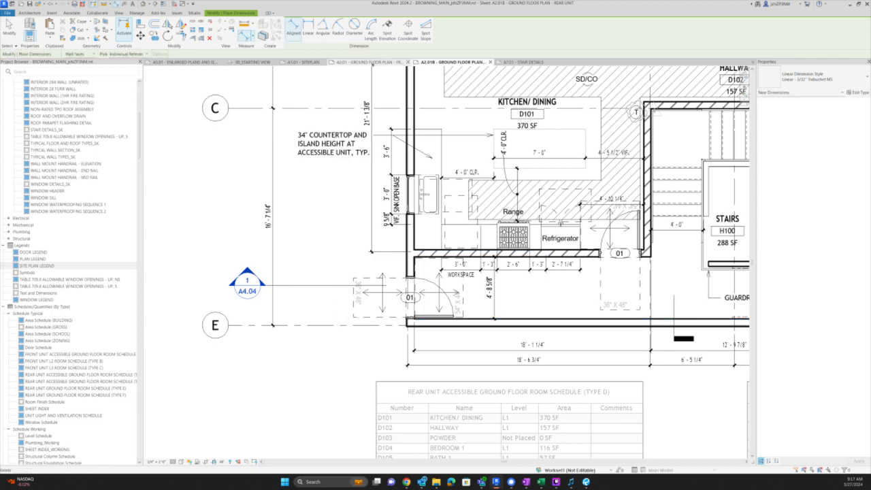
- Return to the A1.01 site plan and select the crosshatched walkway region
click(371, 62)
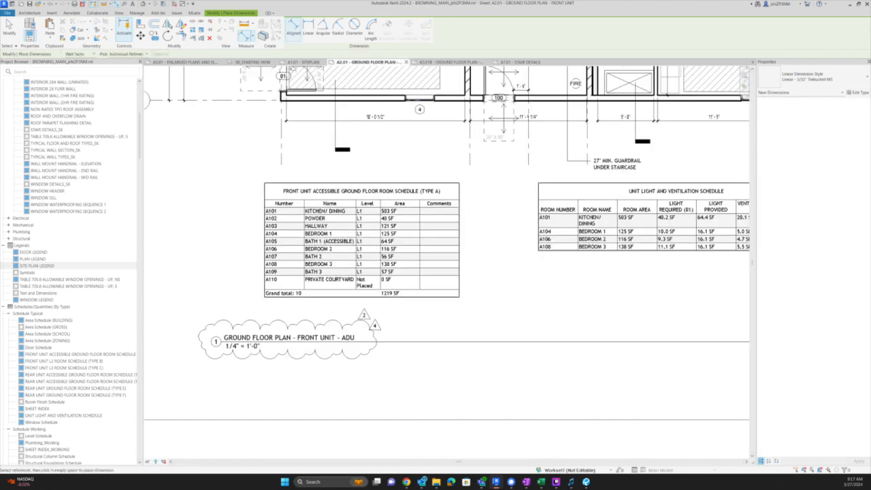
click(304, 62)
scroll(420, 245, up, 2)
key(Escape)
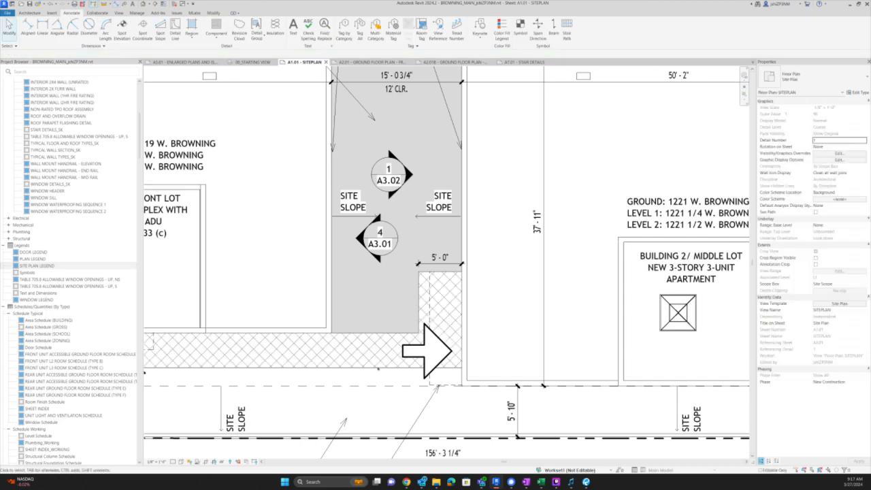
click(381, 366)
- Open the crosshatched walkway's boundary sketch and frame the entry area
double_click(384, 367)
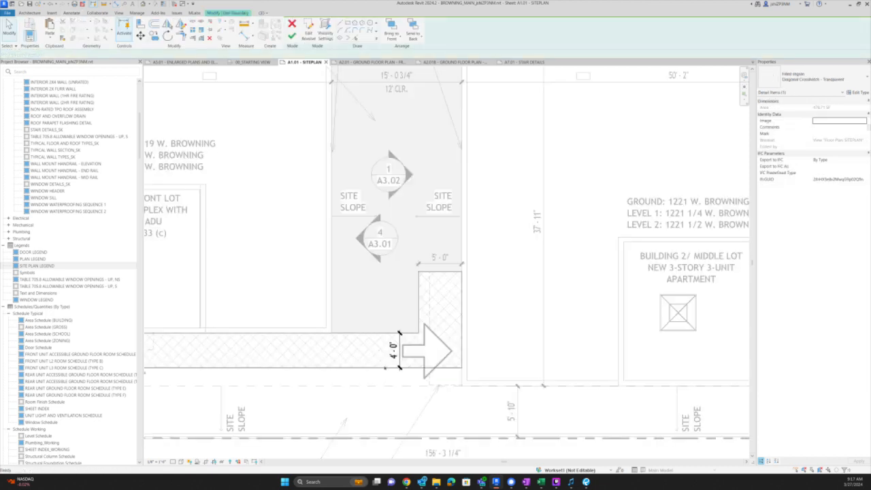
scroll(499, 272, down, 1)
scroll(499, 271, down, 1)
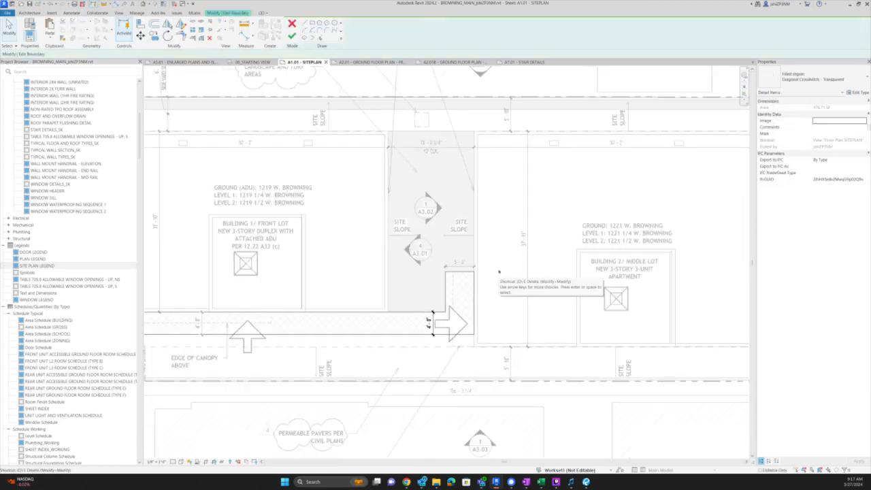
scroll(416, 316, up, 2)
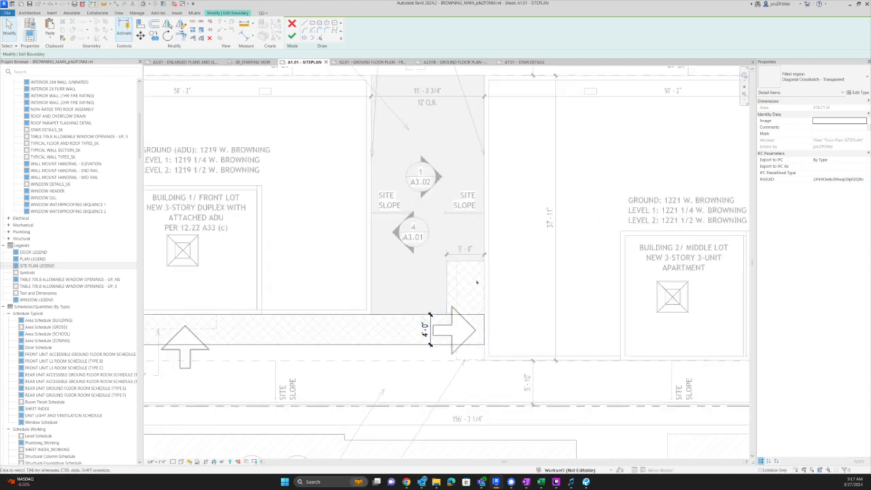
scroll(457, 343, up, 1)
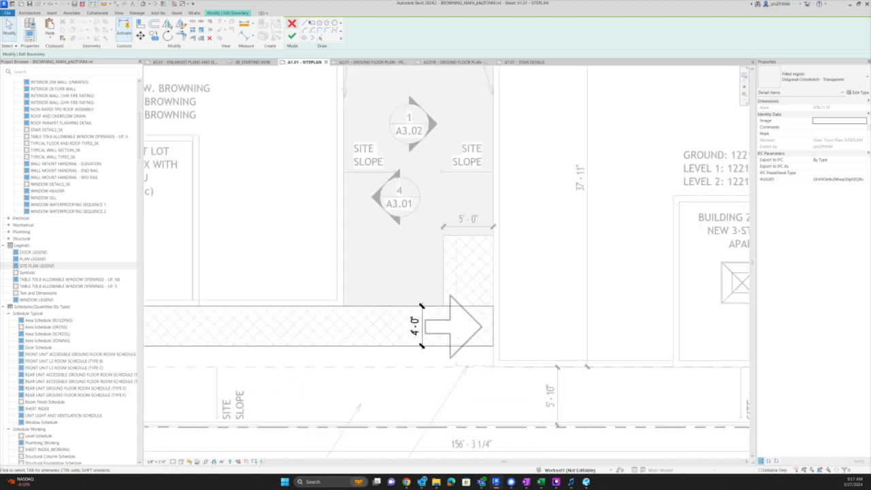
- Draw new boundary lines from the hatched corner down to the dashed line, trim the corners, and finish
key(l)
key(i)
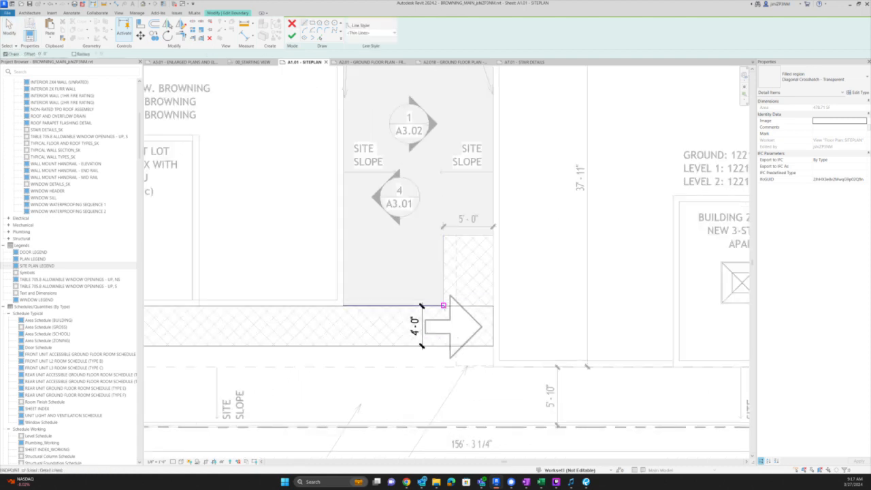
click(443, 305)
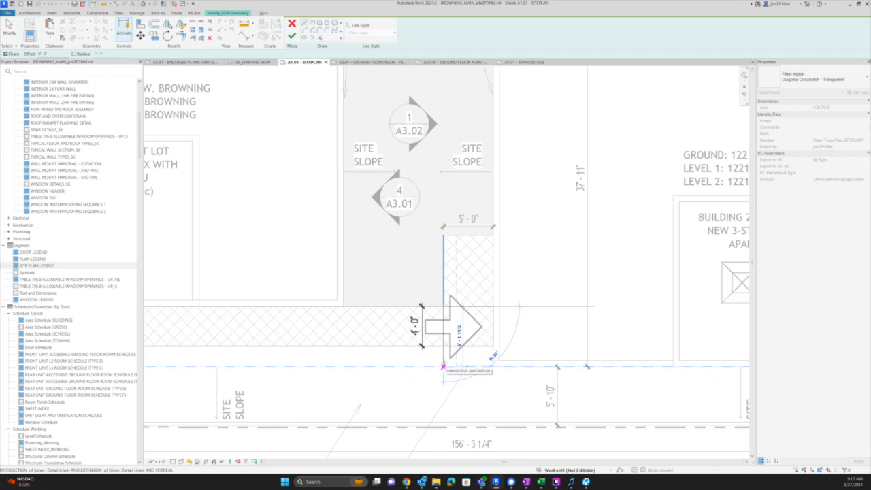
click(443, 367)
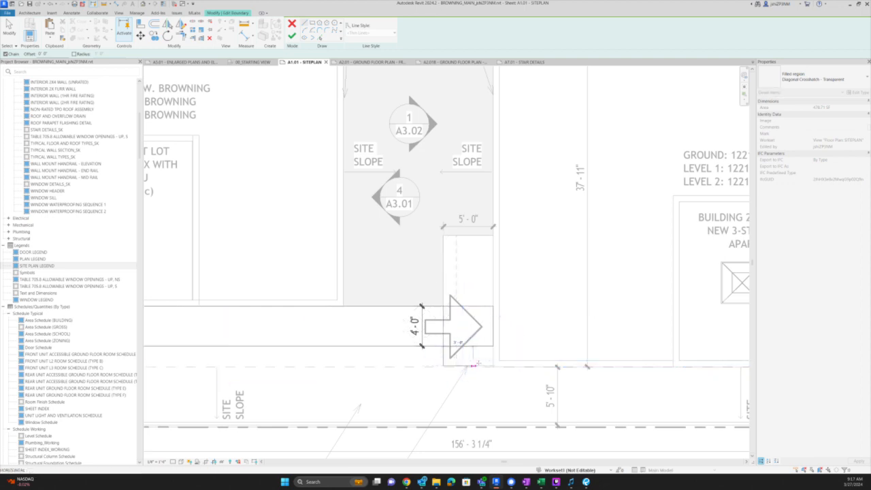
click(488, 366)
key(t)
key(r)
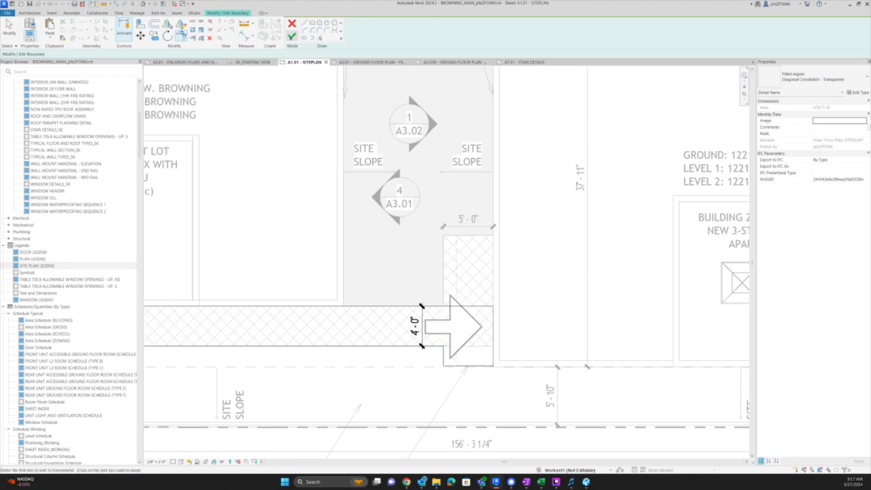
click(293, 37)
key(Escape)
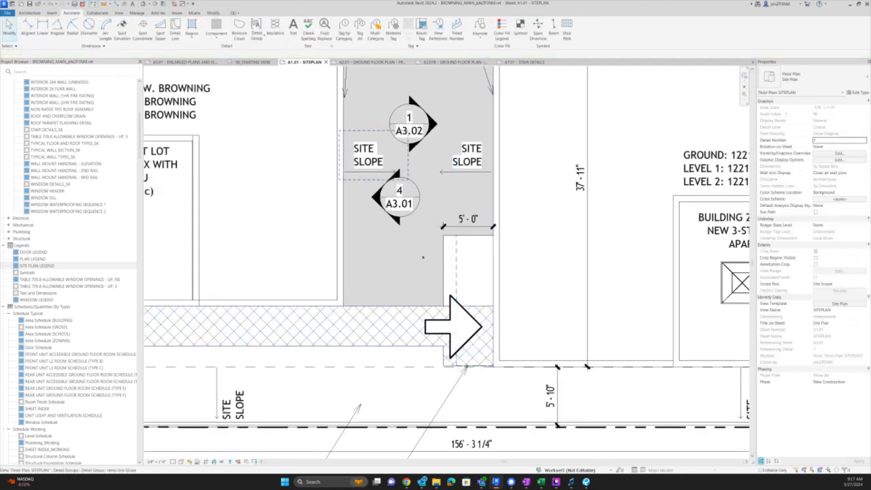
- Inspect the entry arrow's filled region and the existing 5'-0" dimension
click(428, 327)
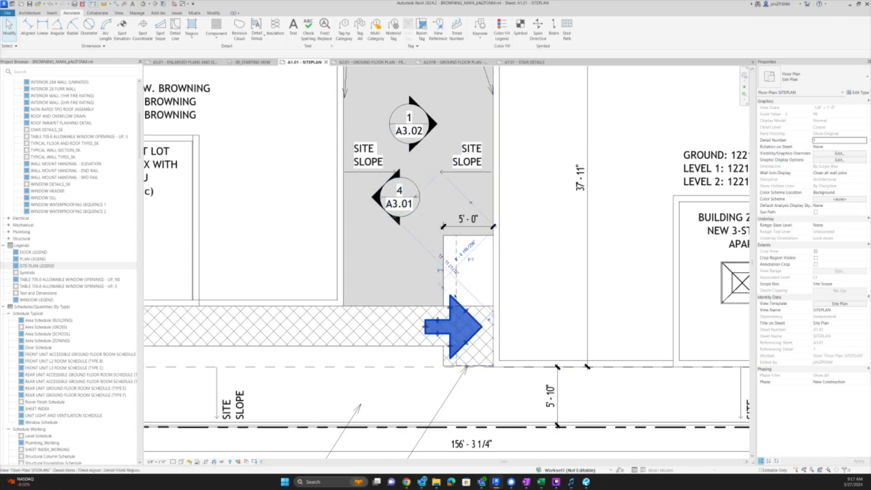
click(453, 325)
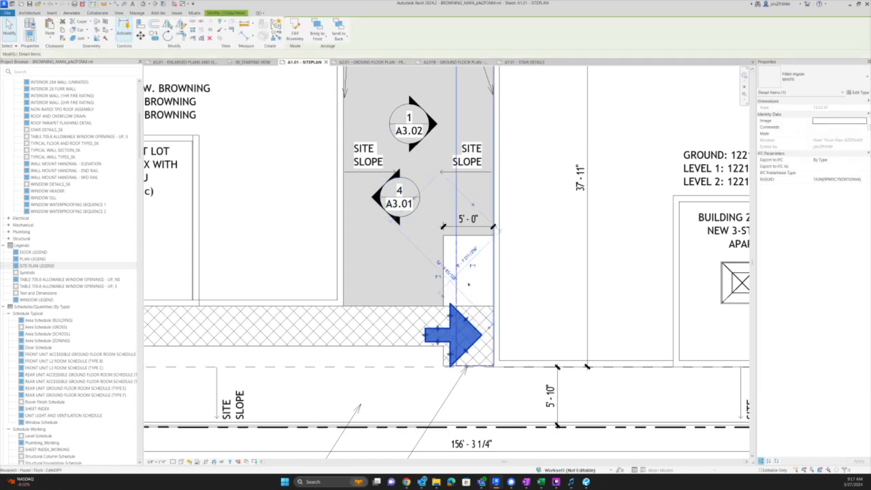
scroll(468, 283, down, 2)
key(Escape)
click(469, 245)
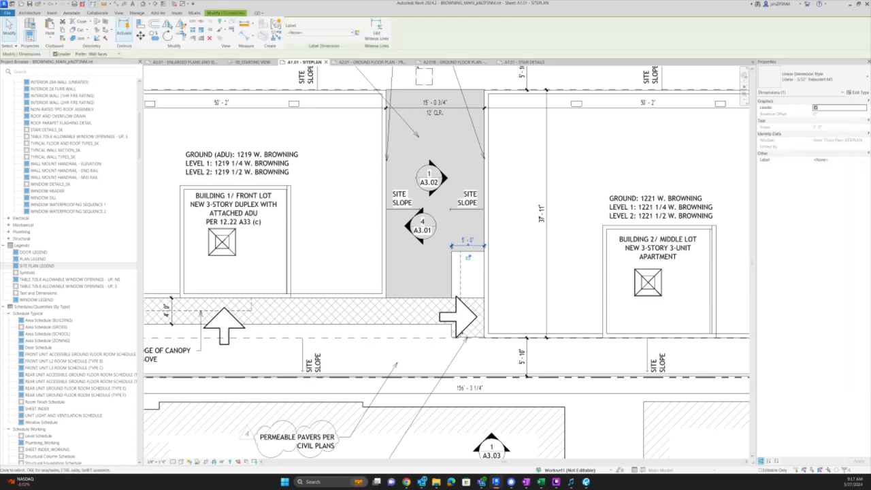
scroll(461, 332, up, 5)
- Add aligned dimensions (DI): 5'-0" width below the entry arrow and 4'-0" depth beside the walkway
key(d)
key(i)
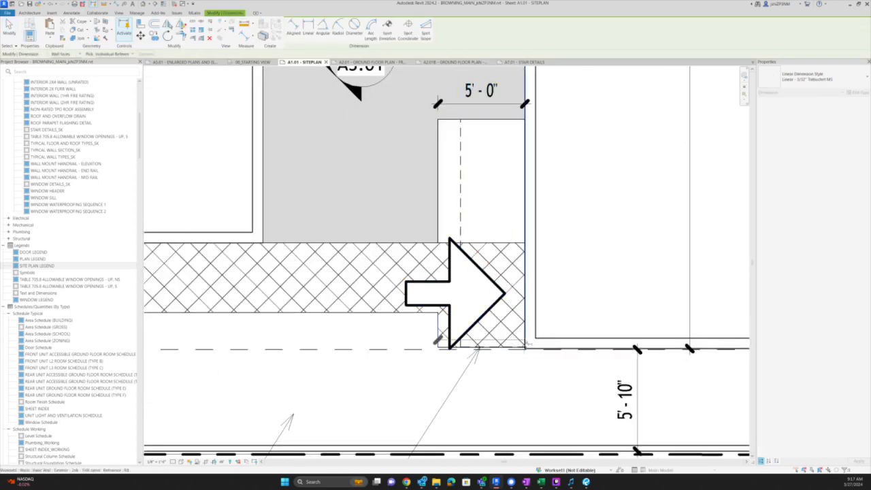
click(522, 348)
click(481, 385)
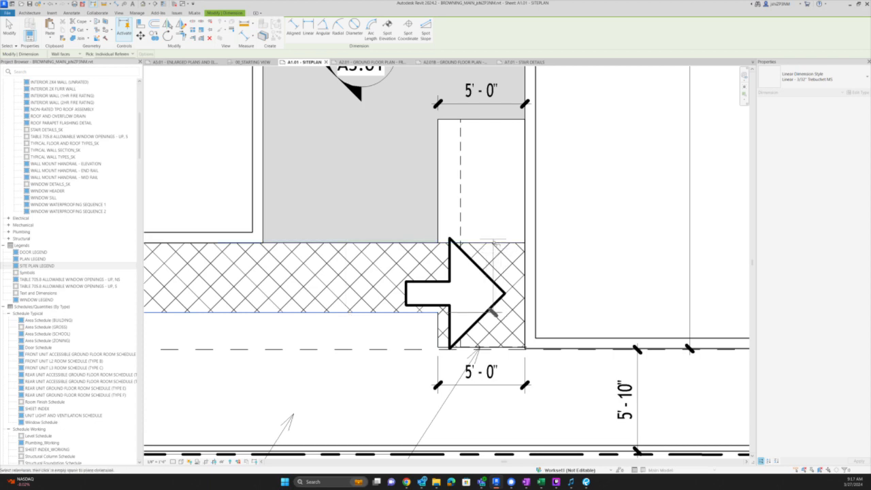
scroll(362, 262, down, 2)
click(361, 262)
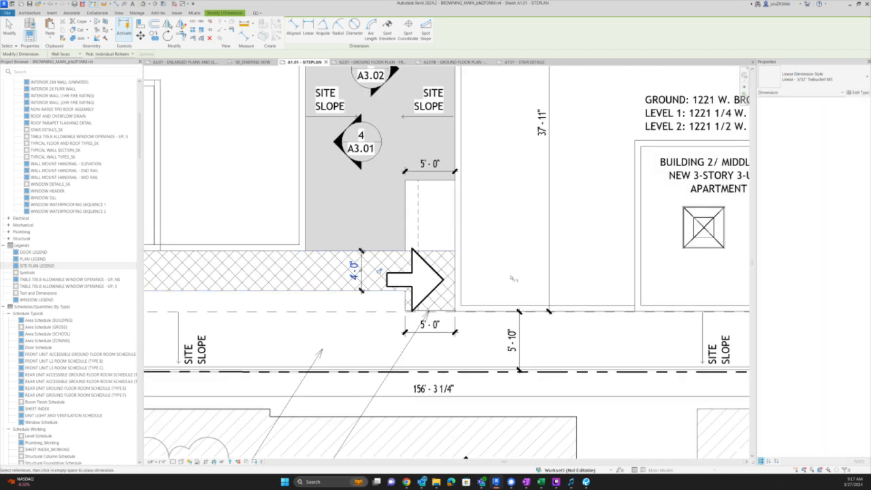
scroll(504, 276, down, 4)
scroll(479, 273, up, 3)
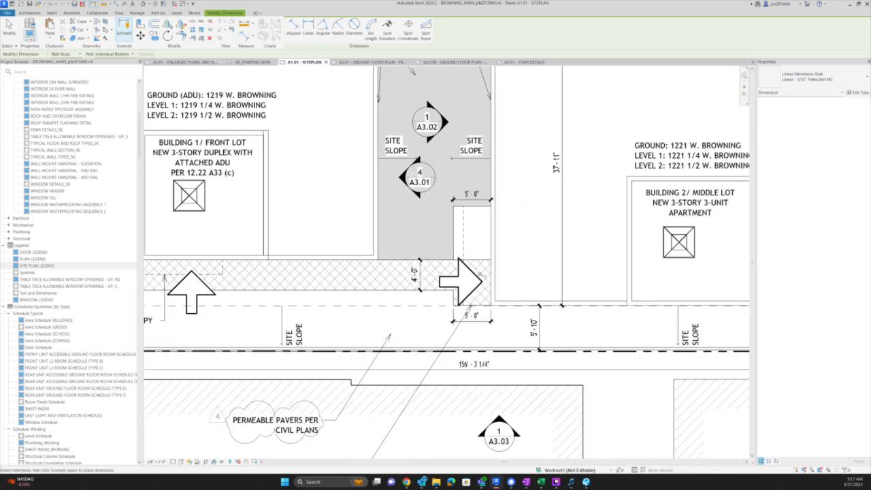
key(Escape)
key(Escape)
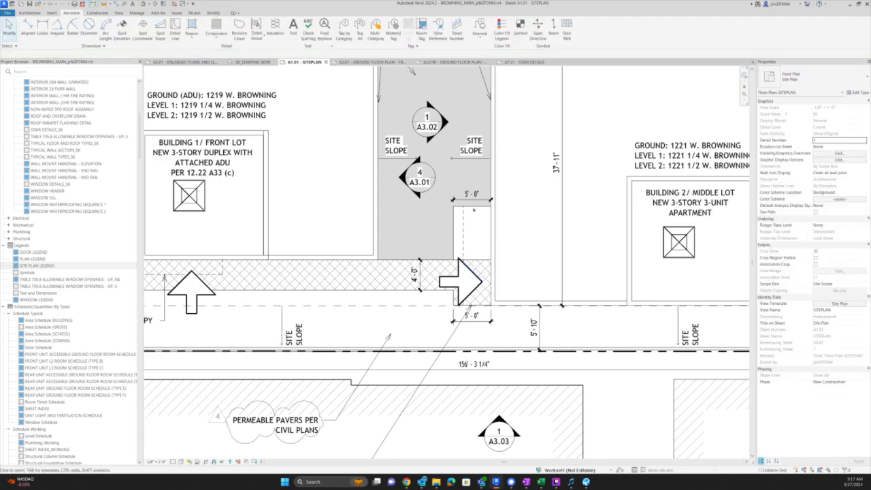
- Edit the grey filled region's boundary inside the LANDSCAPING group, keeping its 5'-0" offset
click(470, 218)
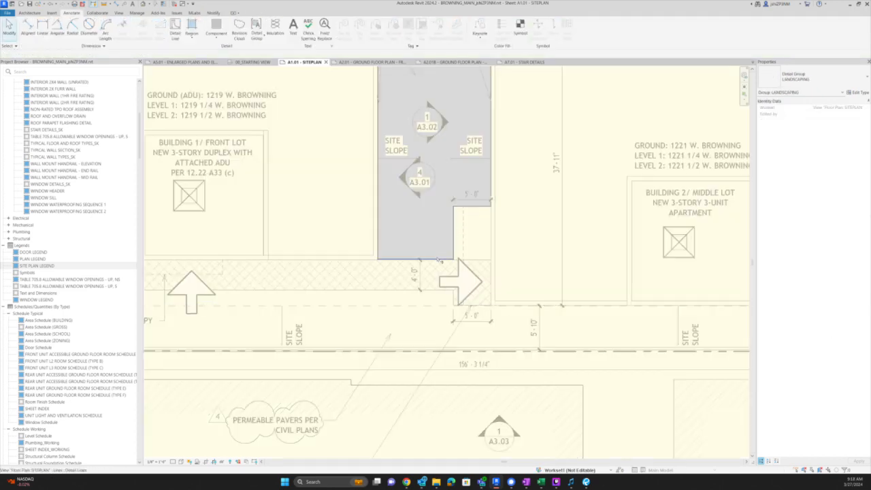
key(t)
key(r)
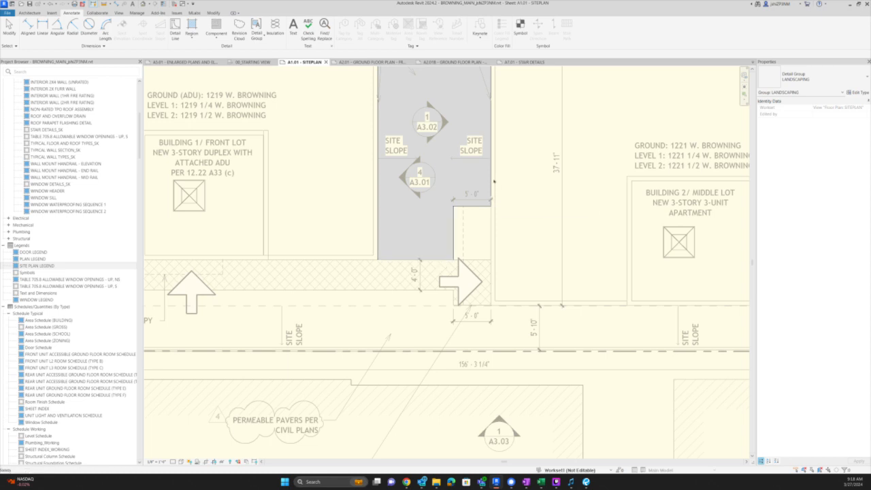
click(490, 176)
double_click(490, 174)
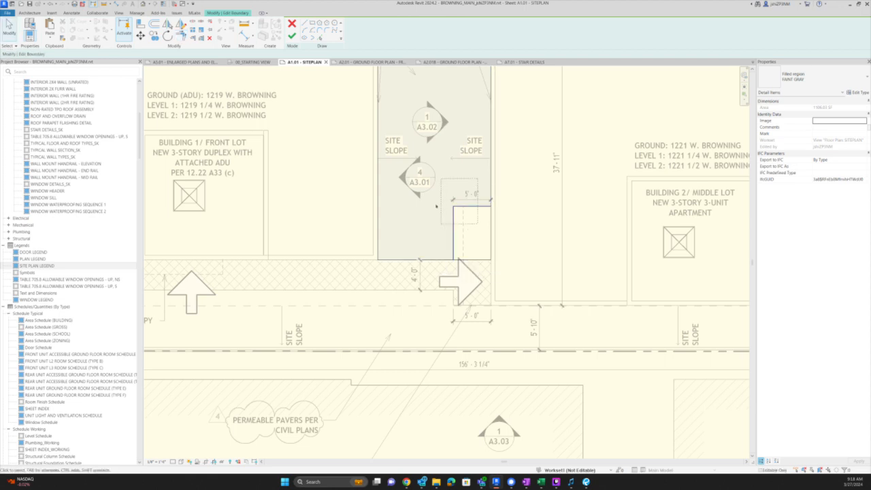
click(293, 36)
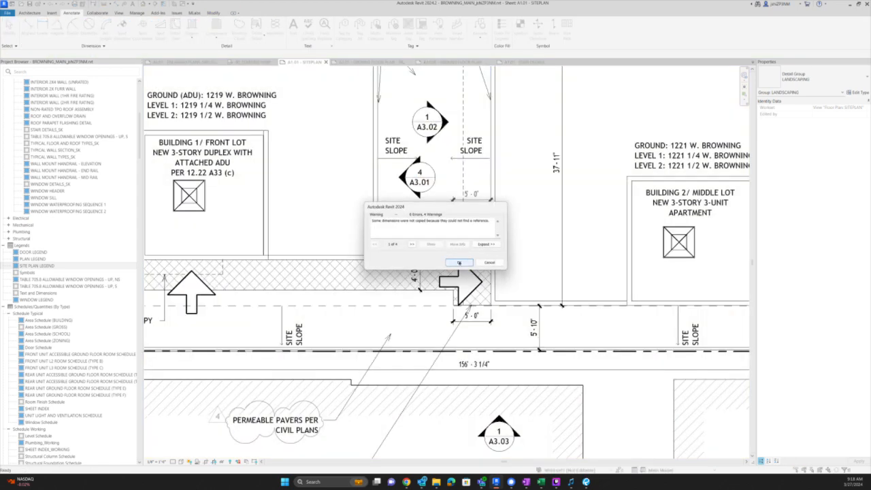
click(458, 263)
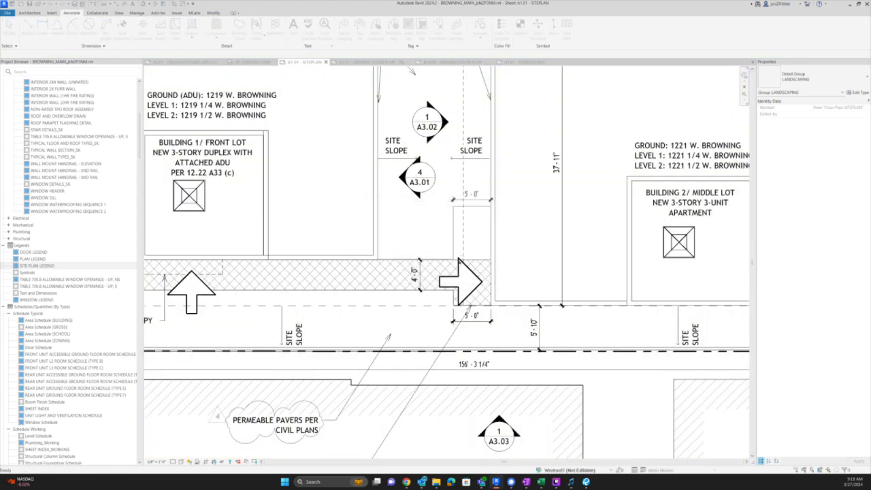
click(444, 207)
key(Escape)
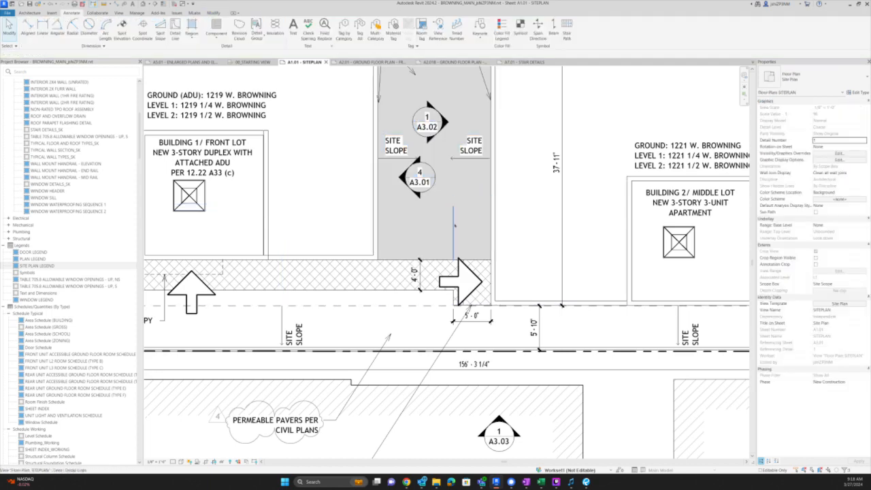
- Reopen the LANDSCAPING group, check its lines, and finish the group edit with FG
click(454, 225)
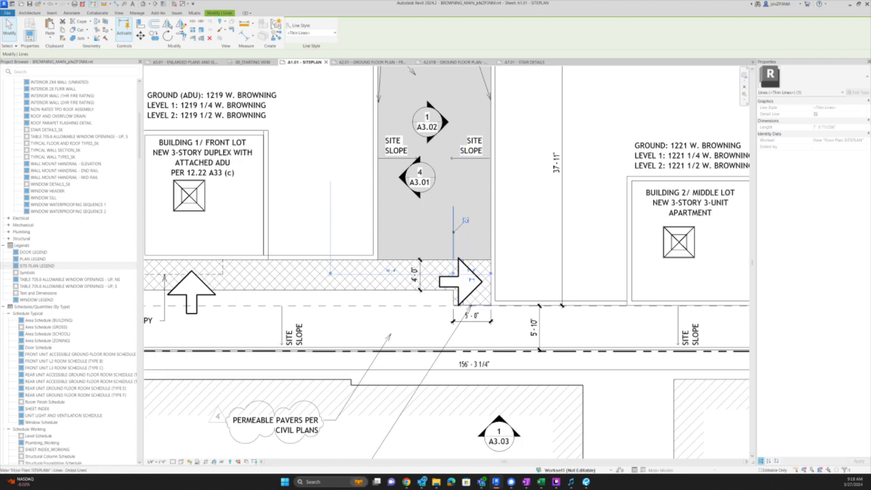
key(Escape)
double_click(454, 223)
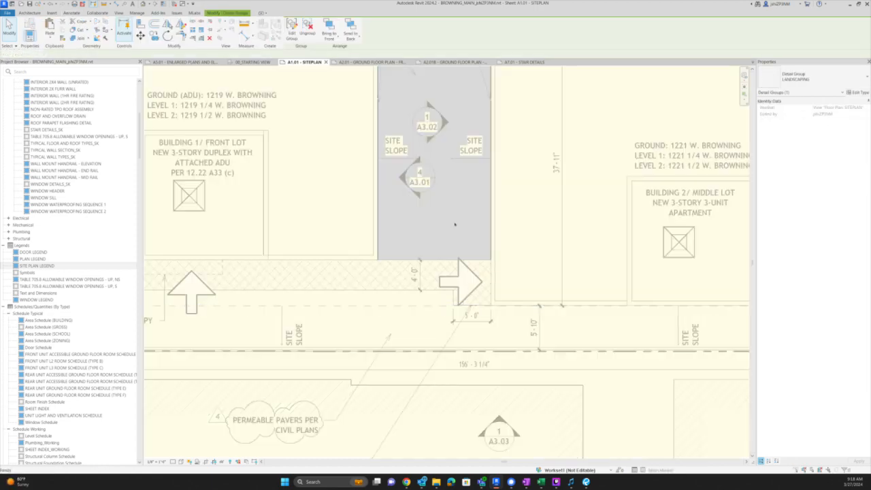
click(443, 220)
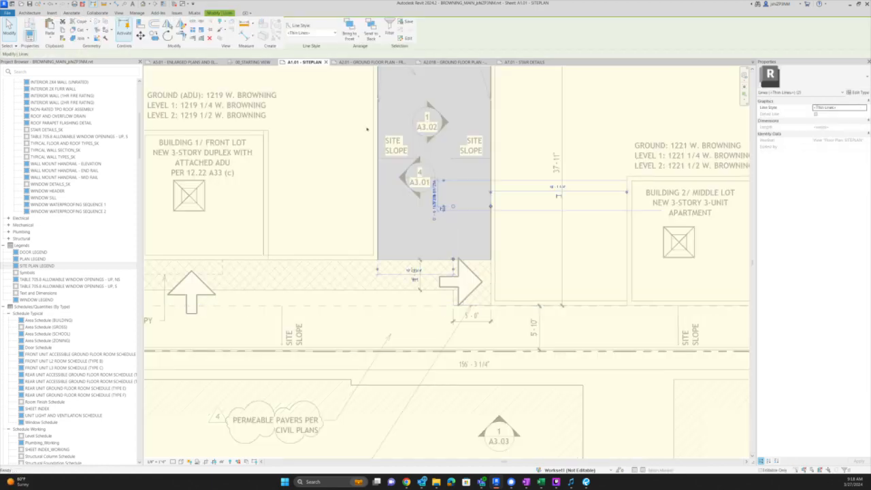
click(351, 150)
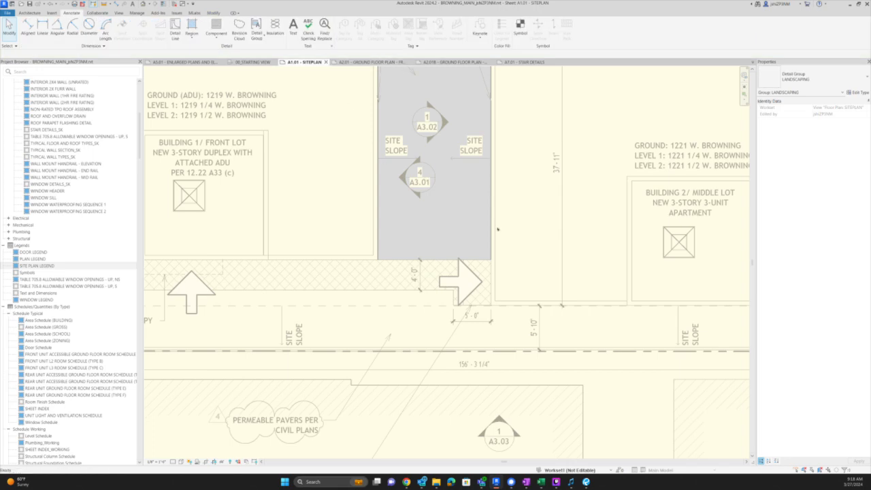
key(f)
key(g)
- Zoom out on sheet A1.01 and select the Site Plan Legend viewport
scroll(527, 254, down, 1)
scroll(526, 256, down, 2)
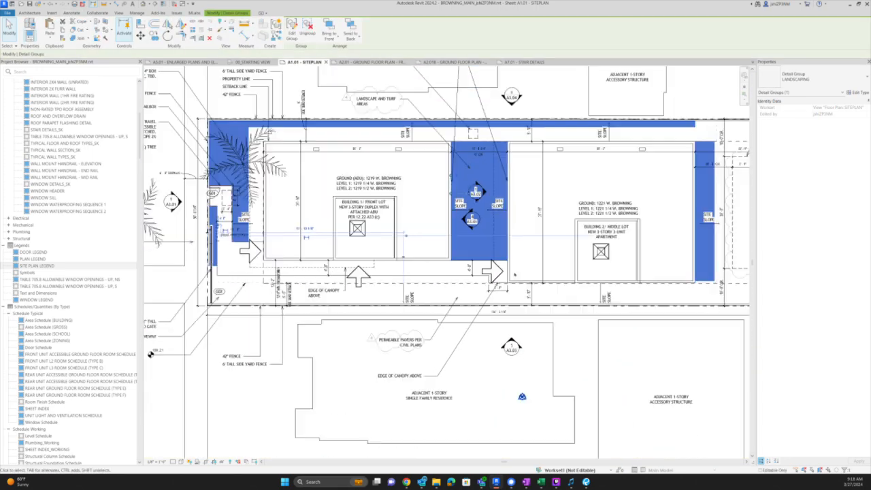
scroll(499, 283, down, 2)
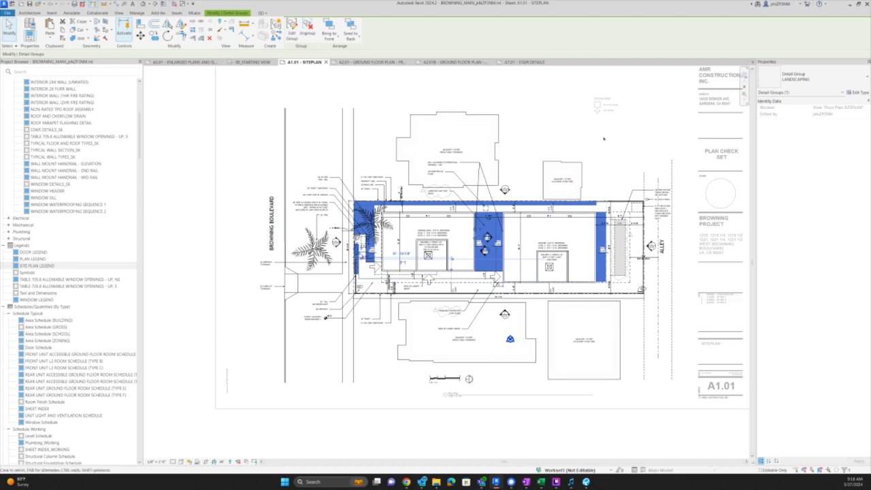
scroll(604, 105, up, 3)
scroll(604, 100, up, 2)
click(604, 101)
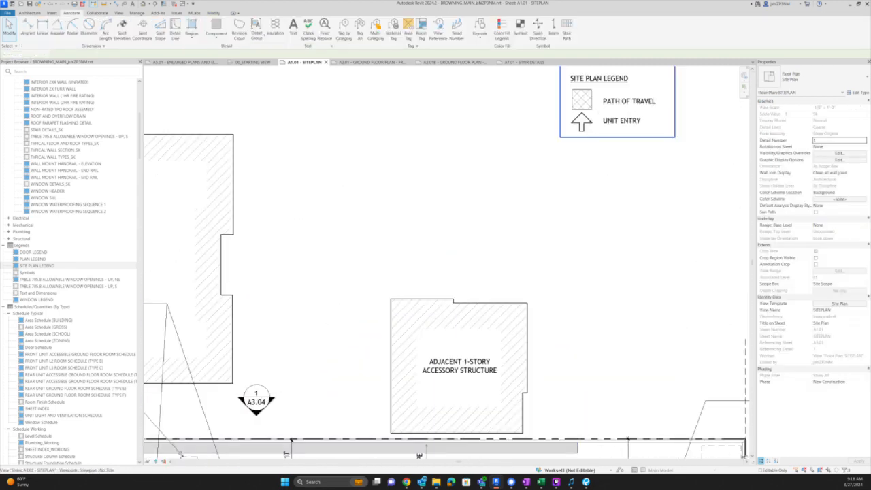
scroll(604, 102, up, 3)
- Scale the Unit Entry arrow's outline down from its base with RE
click(578, 126)
scroll(576, 136, up, 2)
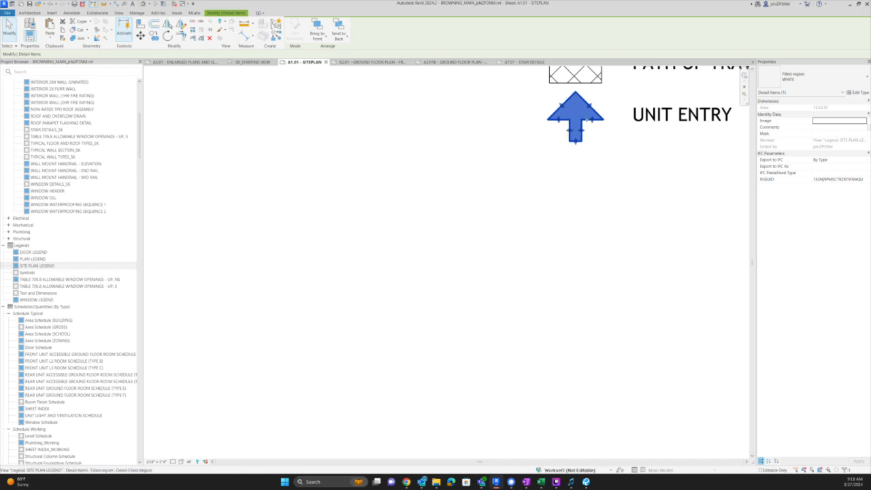
double_click(575, 132)
key(Tab)
click(571, 138)
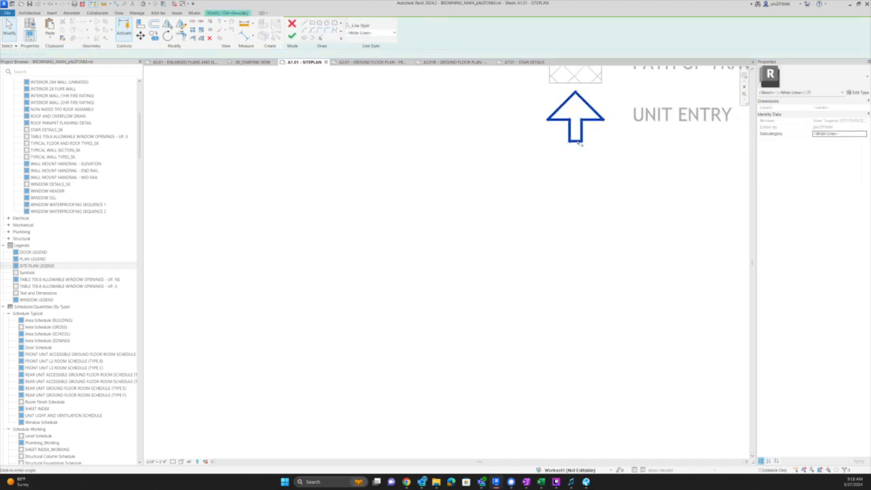
key(r)
key(e)
click(576, 142)
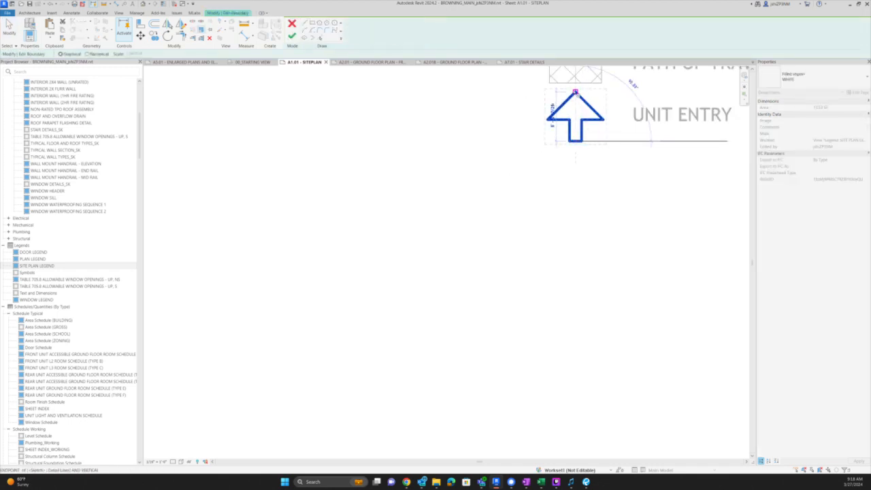
click(576, 93)
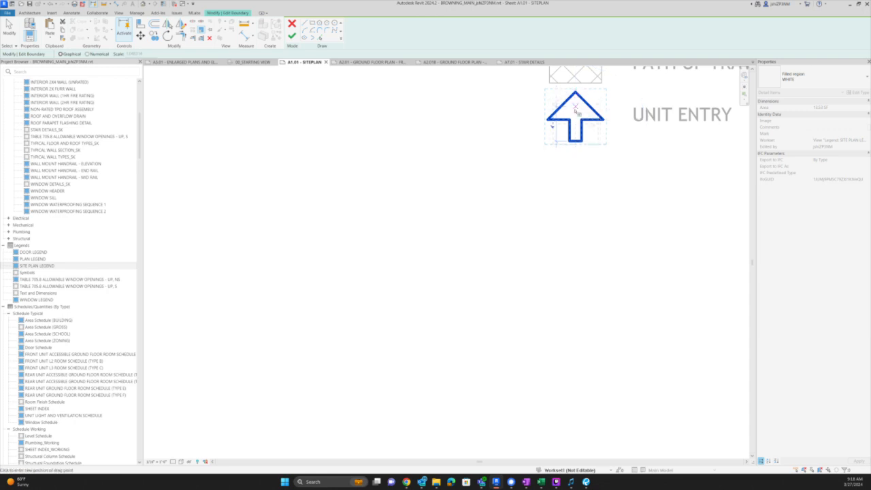
click(575, 109)
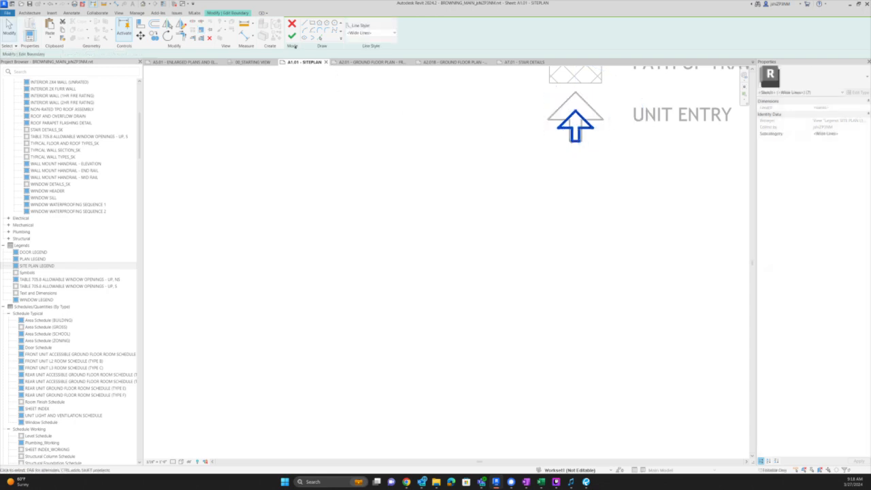
click(292, 36)
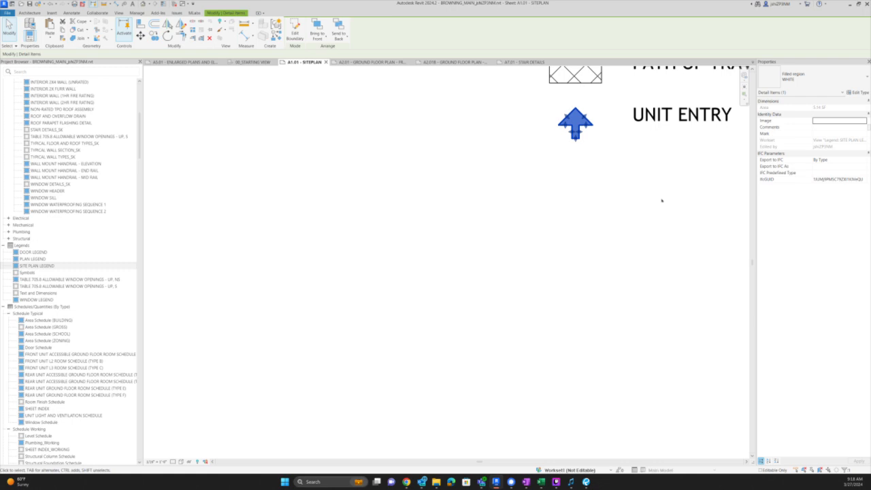
- Select the resized Unit Entry arrow to copy it, with the full sheet in view
click(556, 186)
scroll(572, 177, down, 3)
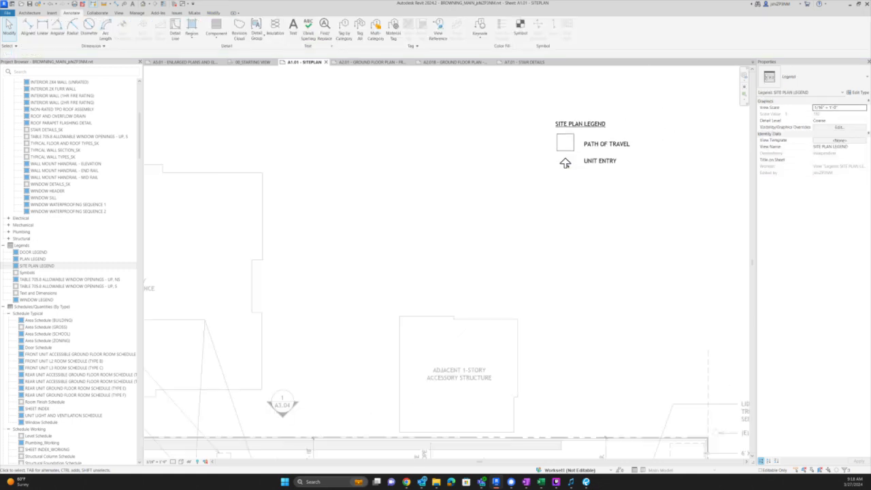
click(565, 163)
click(594, 169)
click(565, 162)
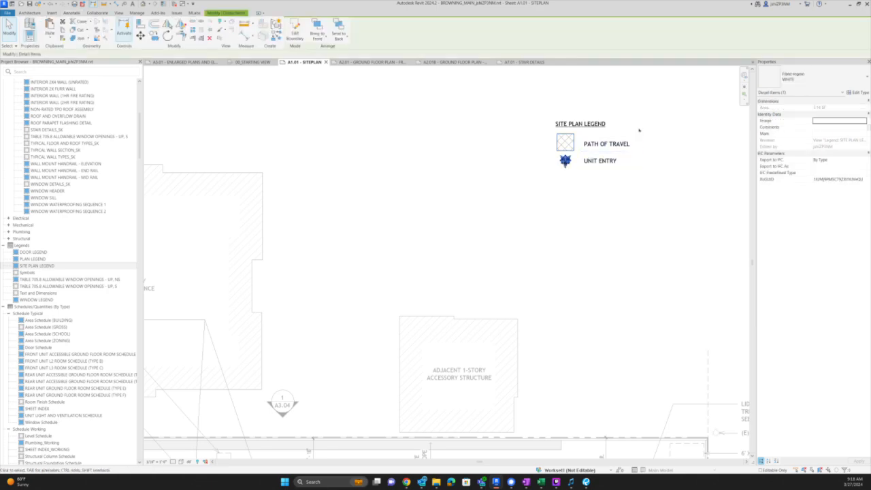
scroll(639, 130, down, 5)
click(624, 169)
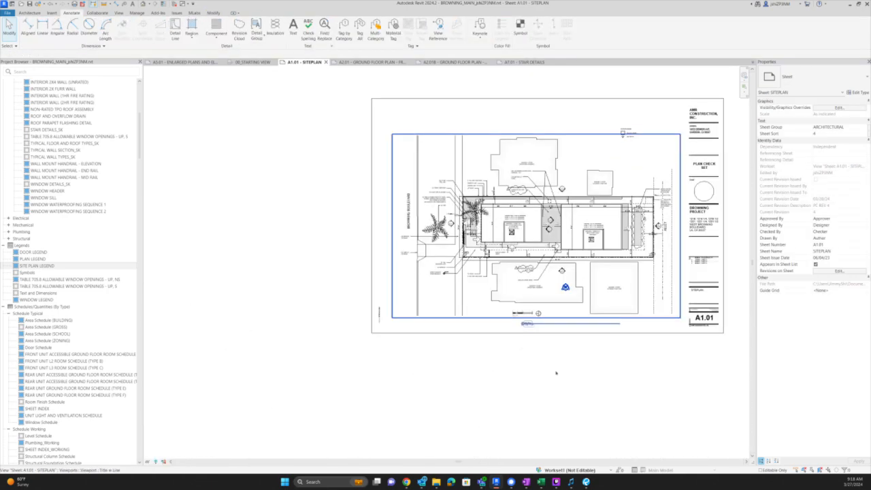
- Activate the site plan viewport and paste the copied arrow into it
scroll(559, 241, up, 4)
double_click(560, 239)
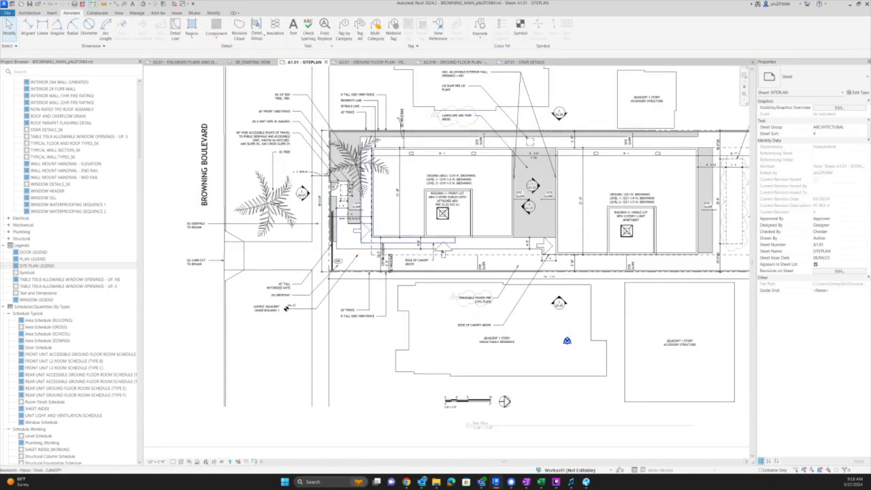
scroll(446, 243, up, 3)
key(ctrl+v)
click(483, 279)
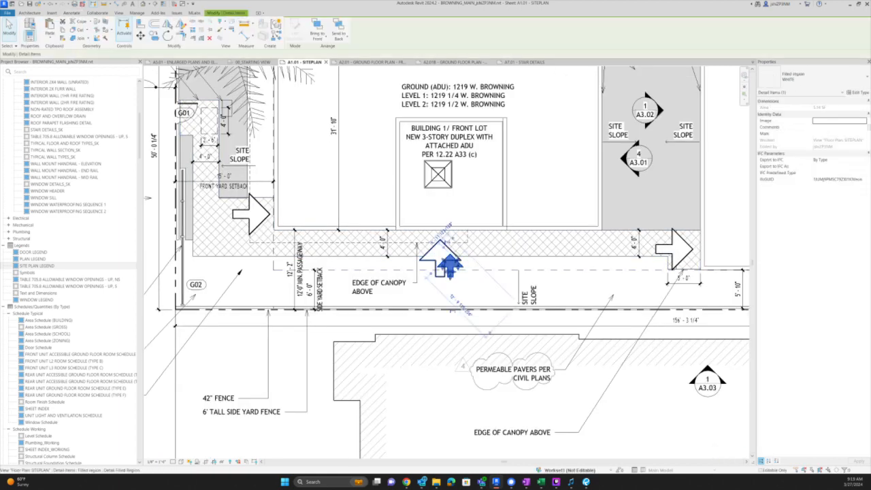
- Move the pasted arrow onto the white entry arrow's tip, then shift it down and right
key(m)
key(v)
click(451, 254)
scroll(442, 241, up, 2)
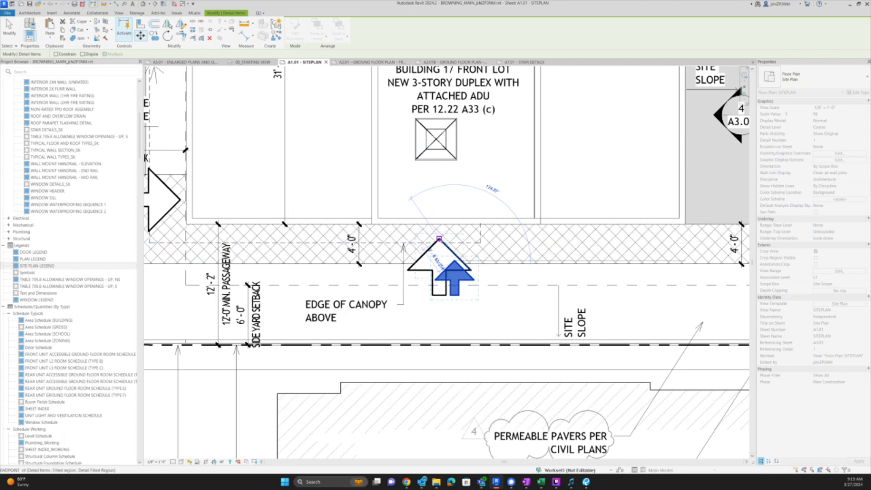
click(439, 238)
scroll(585, 272, down, 3)
scroll(544, 271, up, 2)
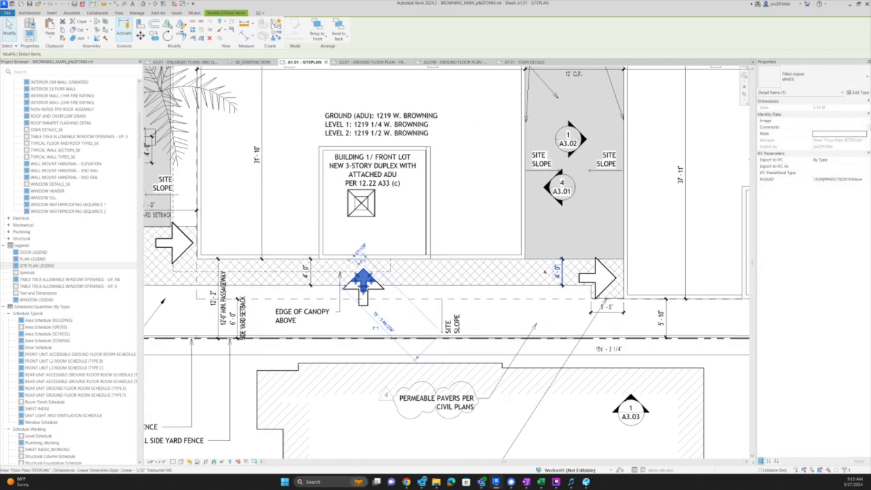
key(m)
key(v)
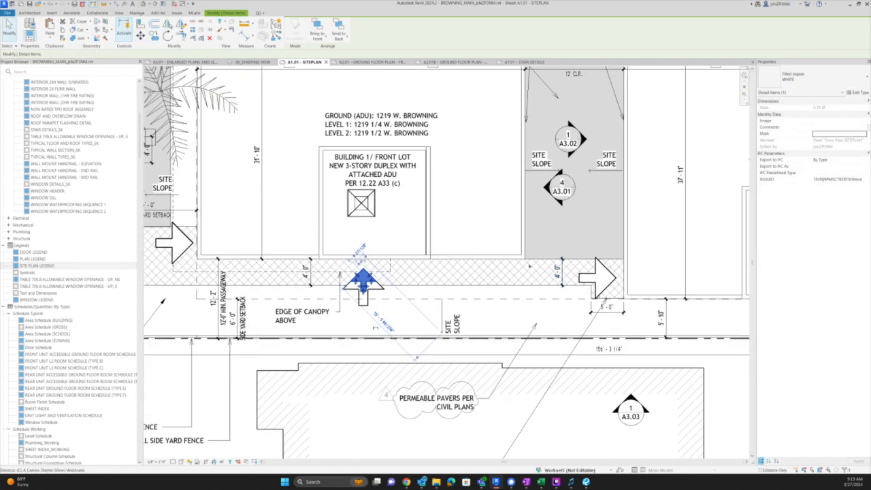
click(538, 282)
click(554, 324)
key(Escape)
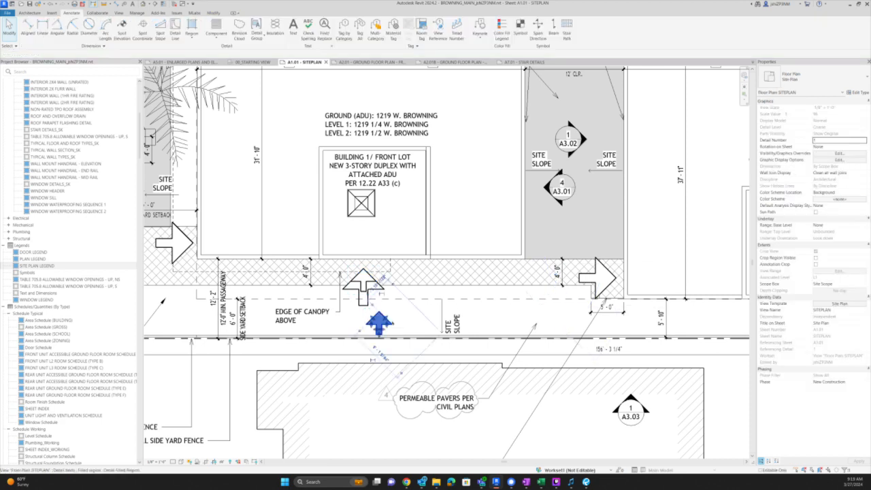
- Rotate the small arrow to point right and move it to the right-hand entry arrow
click(379, 323)
key(r)
key(o)
click(442, 333)
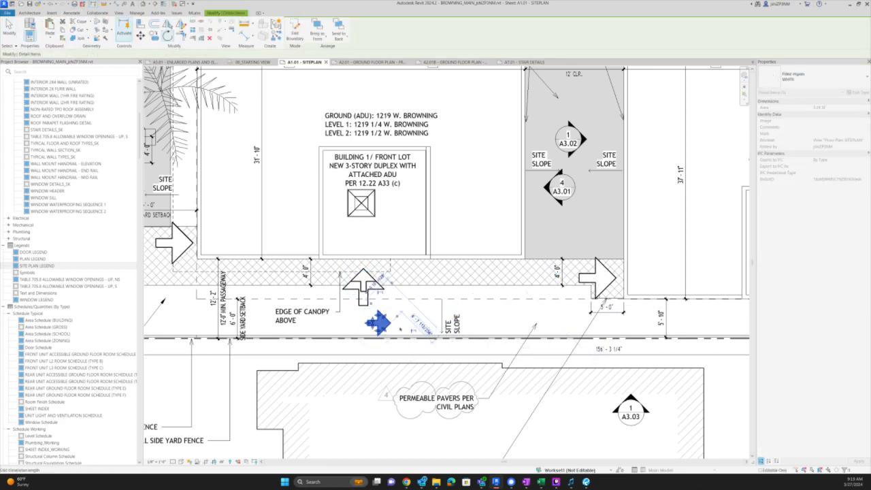
click(392, 323)
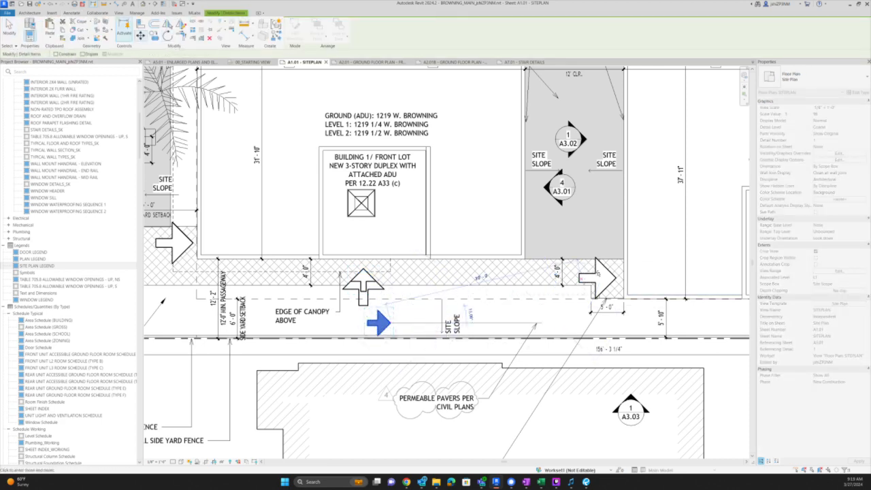
click(617, 278)
- Copy the small arrow to the left entry arrow
key(c)
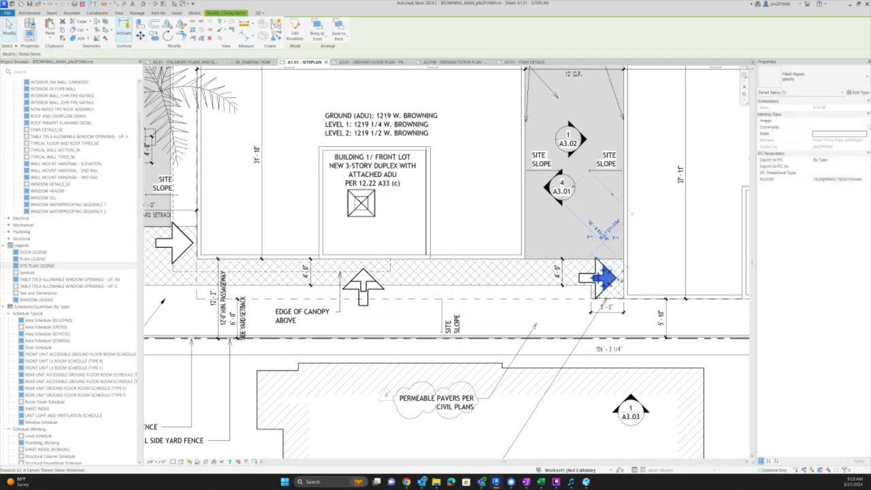
key(o)
click(617, 278)
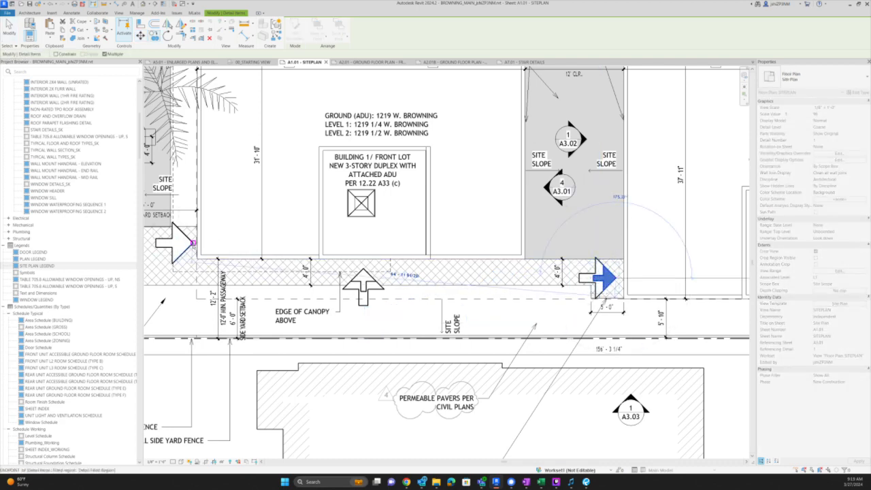
click(193, 243)
key(Escape)
key(Escape)
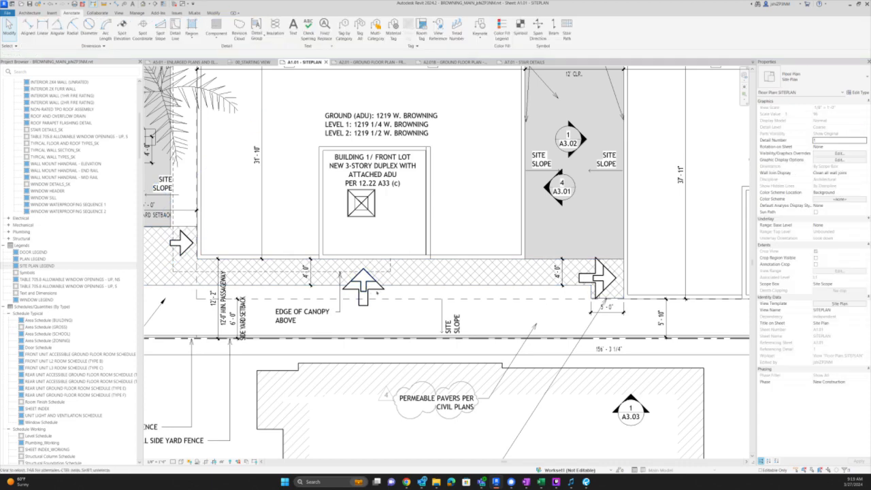
- Switch over to the DAS correction list in Bluebeam Revu
click(590, 286)
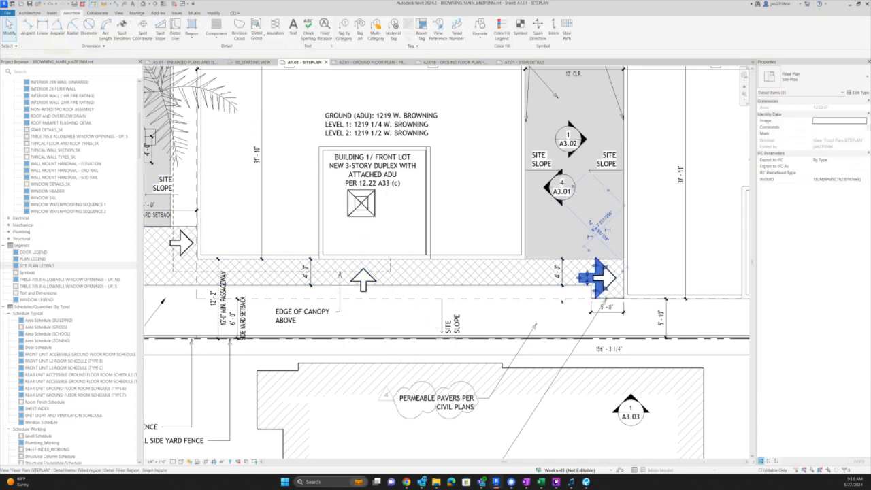
scroll(550, 291, down, 5)
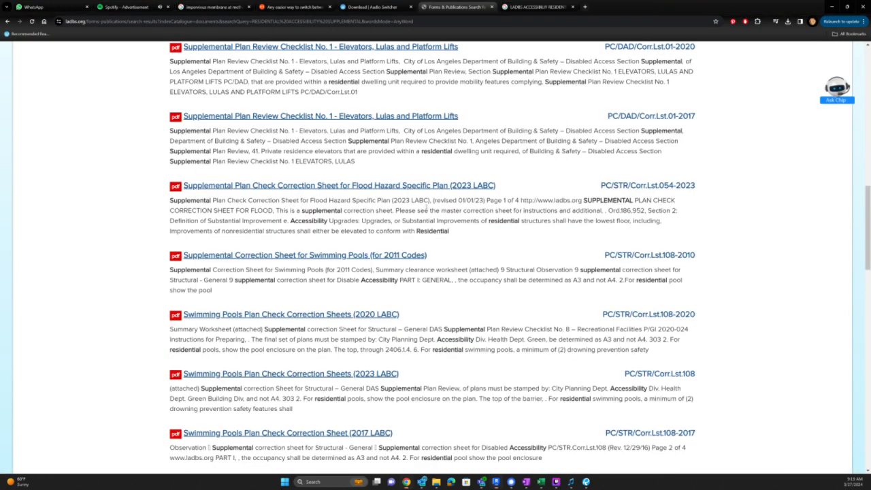
key(alt+Tab)
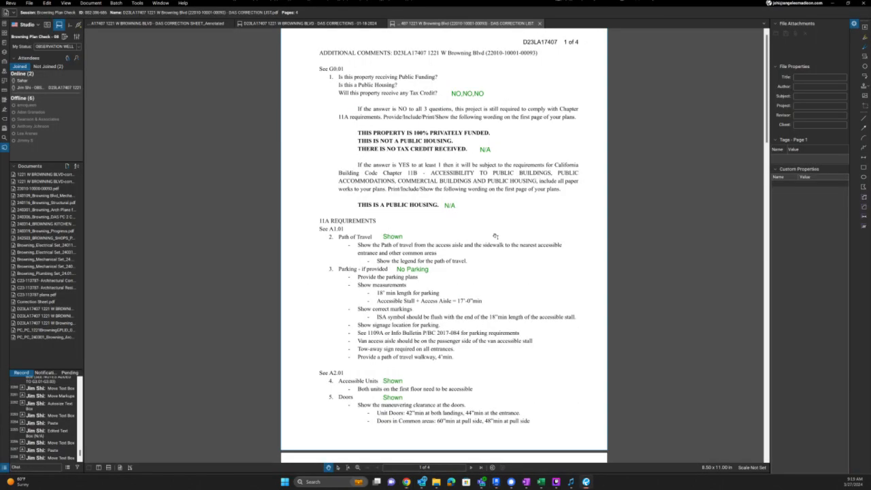
- Change the Accessible Units 'Shown' note to 'Revised to be accessible. see A2.'
click(392, 238)
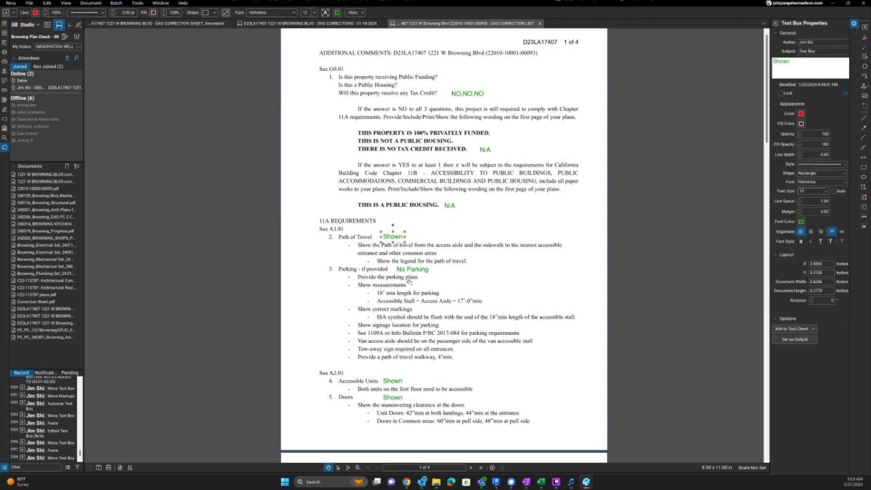
scroll(418, 367, down, 1)
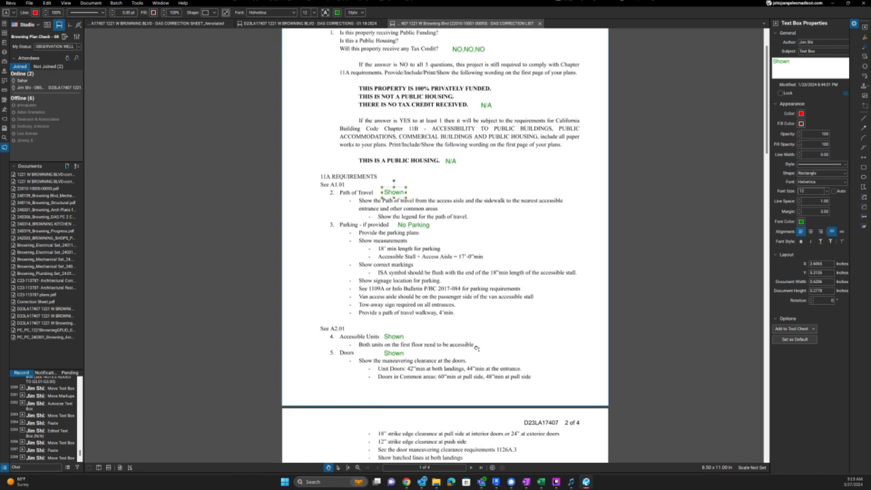
click(401, 338)
double_click(400, 339)
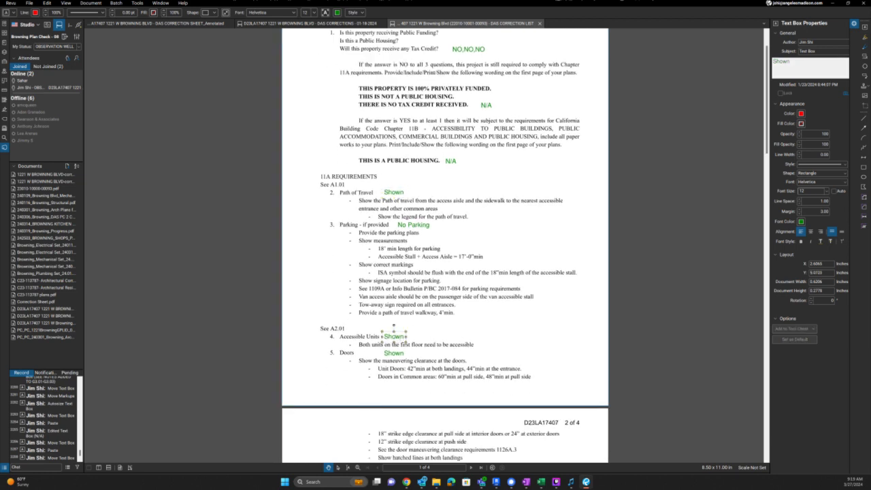
text(Revised to )
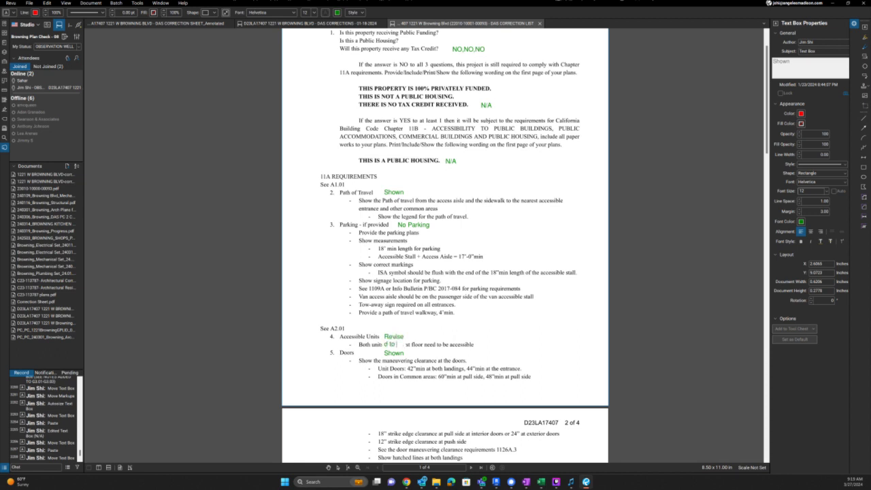
text(be accessible. see A2.01, A2.01 B)
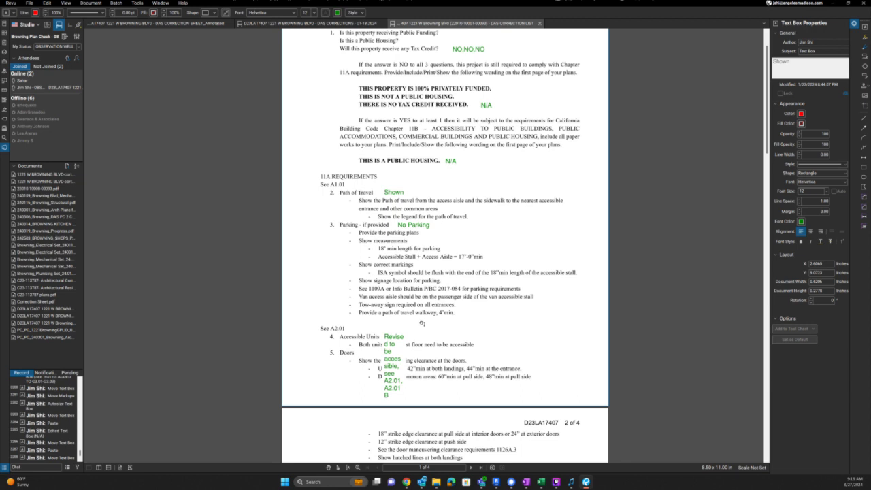
click(417, 326)
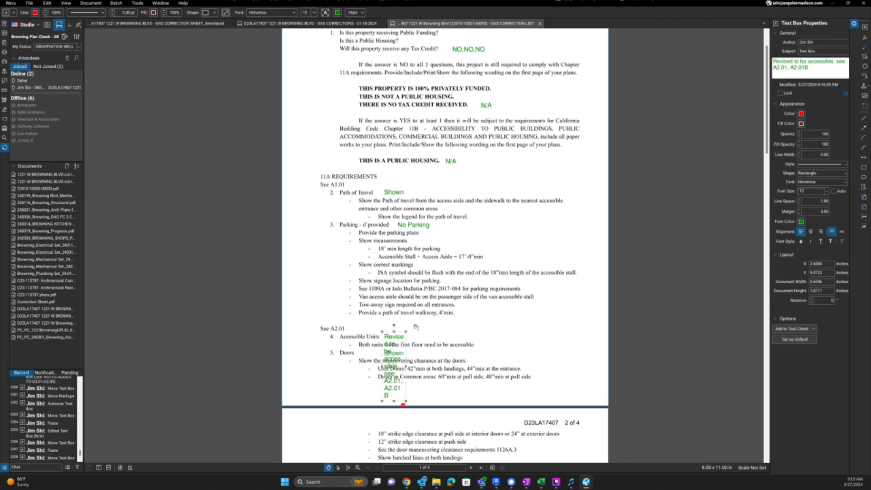
- Autosize the revision note to one line and move it beside the Accessible Units line
drag(407, 333, 515, 339)
key(alt+z)
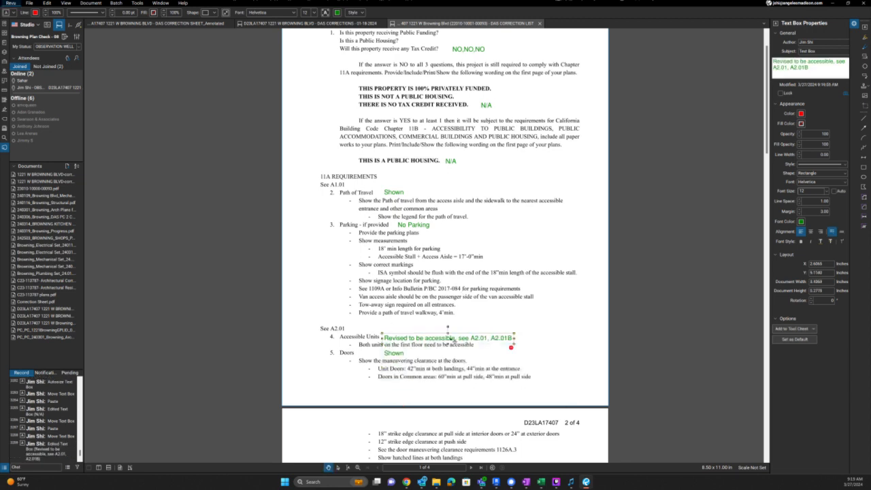
drag(452, 343, 543, 350)
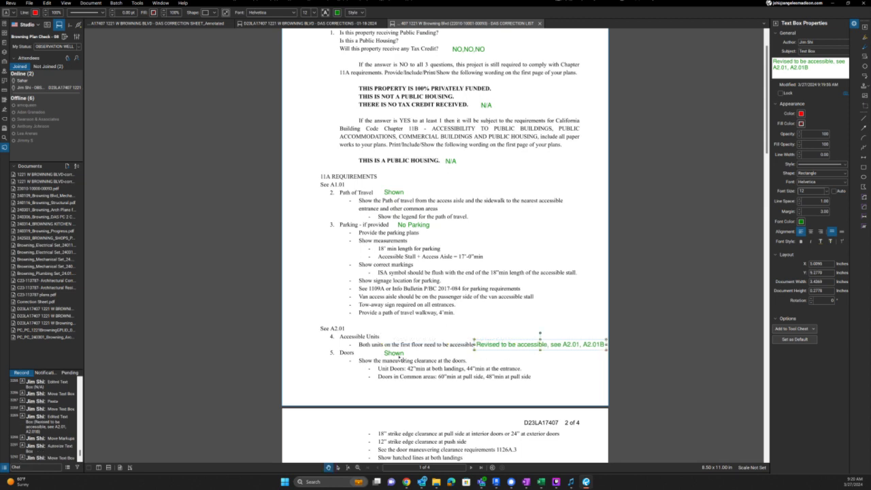
click(402, 355)
scroll(436, 371, down, 3)
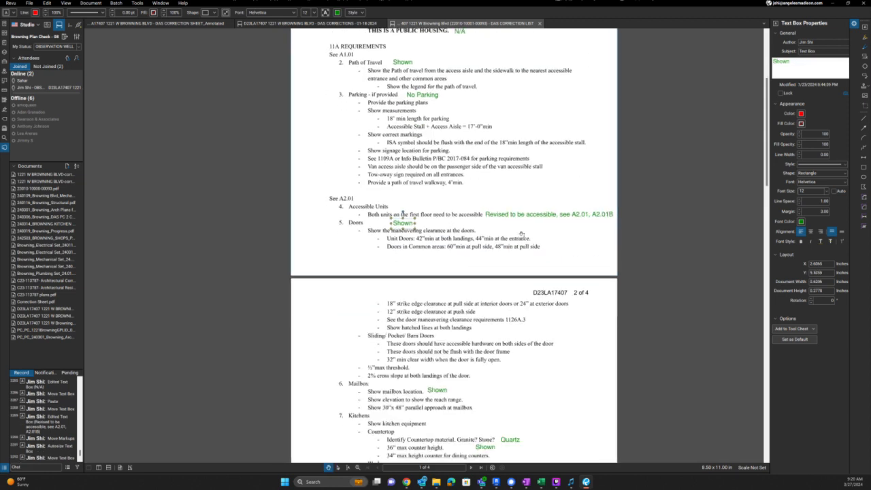
click(527, 238)
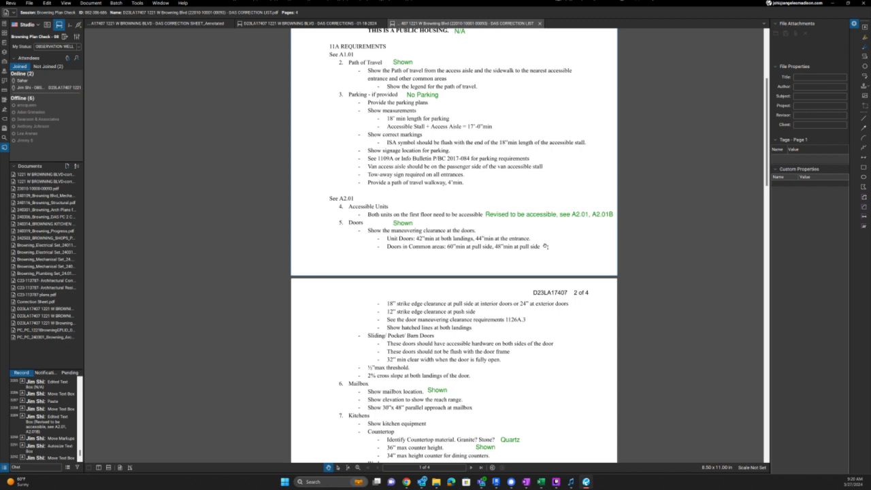
- Scroll the correction list back up and switch over to Revit
scroll(531, 245, up, 1)
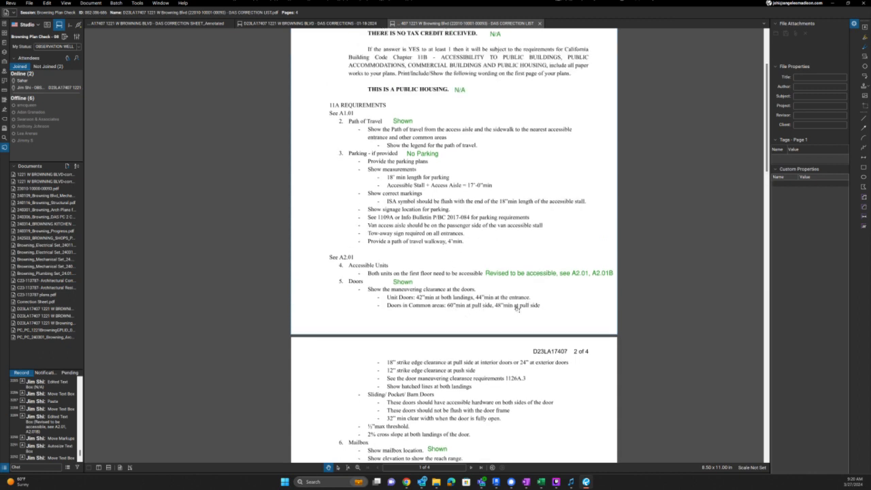
drag(517, 308, 511, 280)
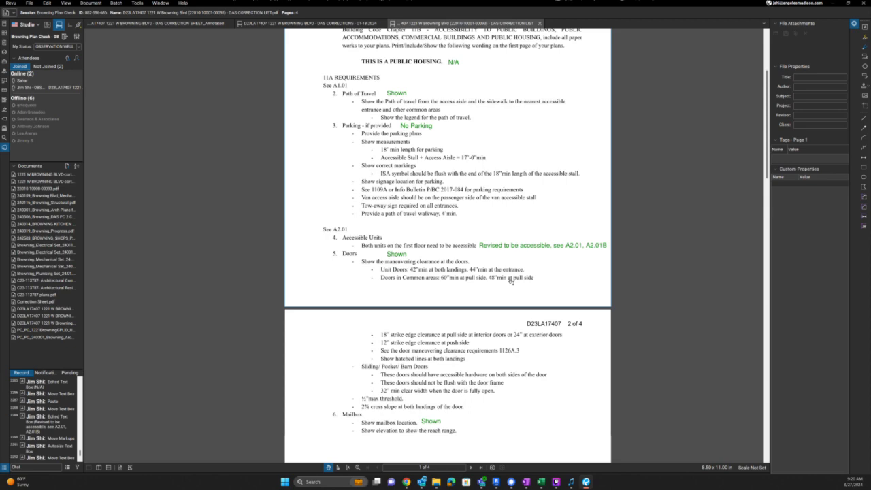
key(alt+Tab)
key(alt+Tab)
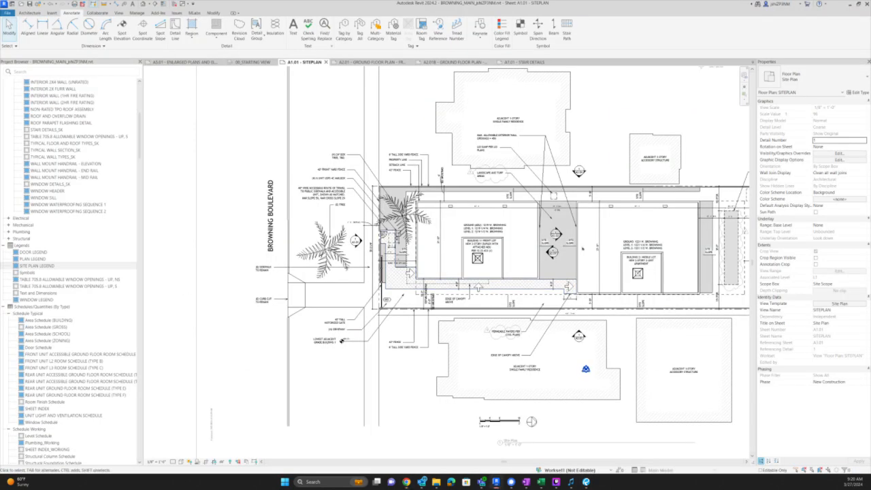
- Open the A2.01 Ground Floor Plan sheet, pan up to the stairs, then return to Bluebeam
click(373, 62)
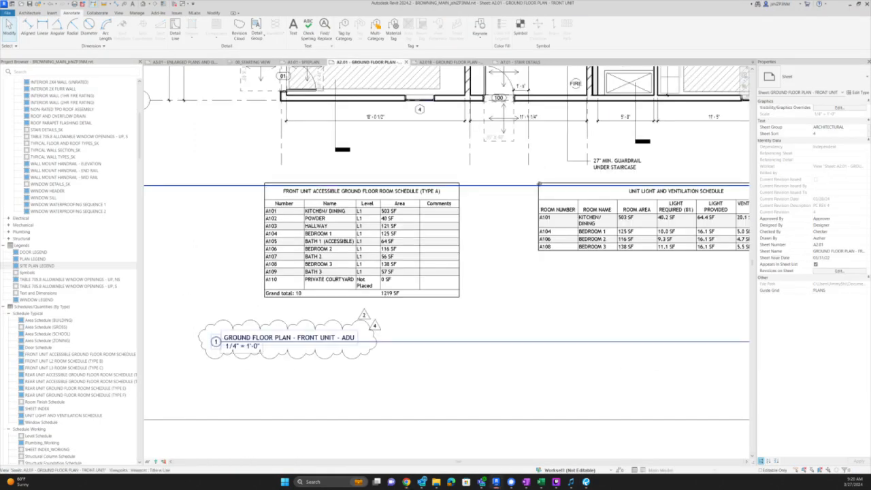
middle_drag(519, 190, 462, 448)
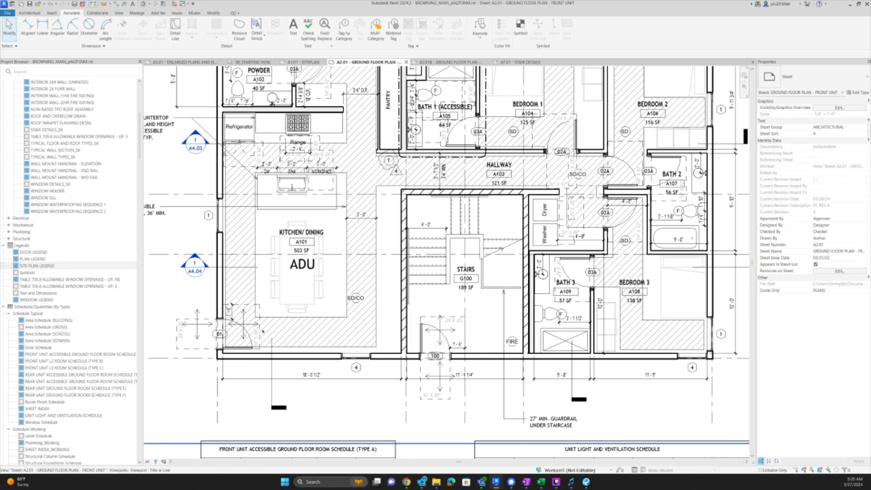
key(alt+Tab)
key(alt+Tab)
key(alt+Tab)
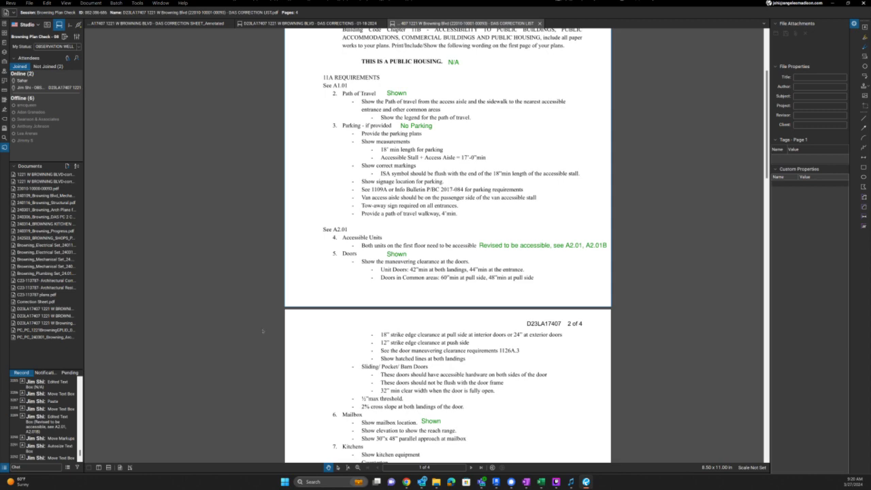
key(alt+Tab)
key(alt+Tab)
key(alt+Tab)
- Search 'upcode 1126A.3' and open the UpCodes Section 1126A result in a maximized browser
drag(654, 2, 671, 238)
key(ctrl+l)
text(upc)
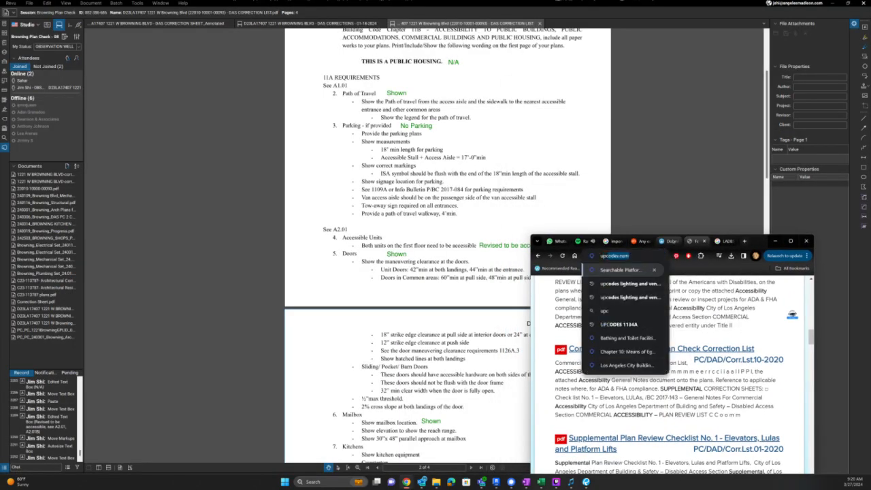
text(ode 1126A.3)
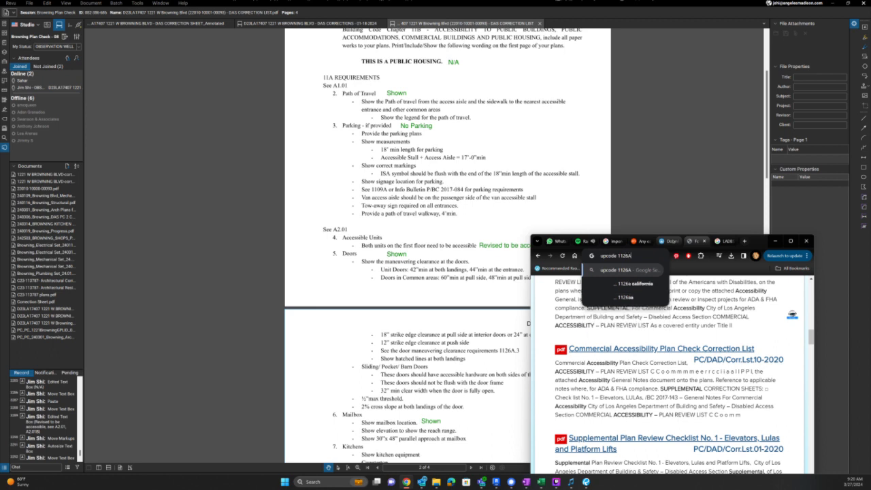
key(Return)
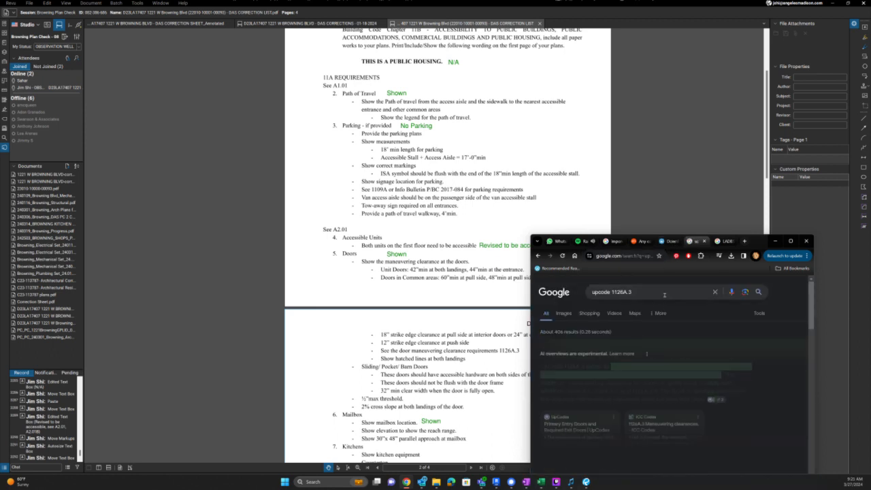
scroll(664, 295, down, 3)
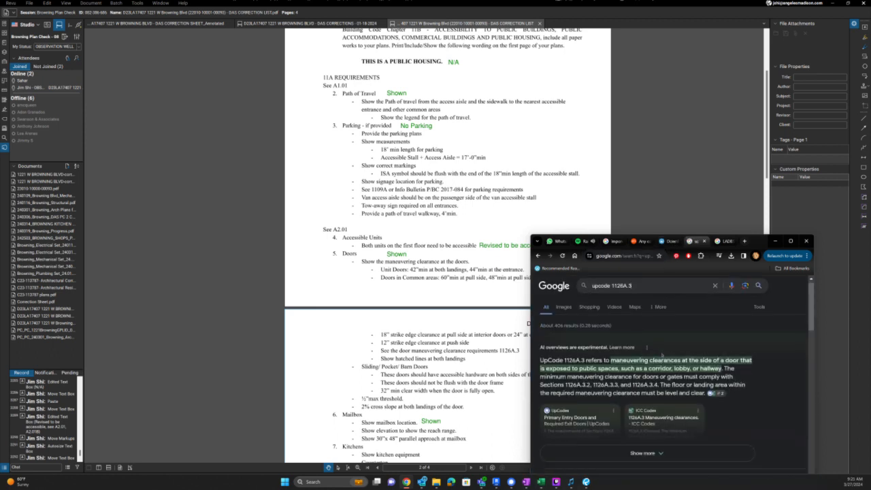
click(640, 405)
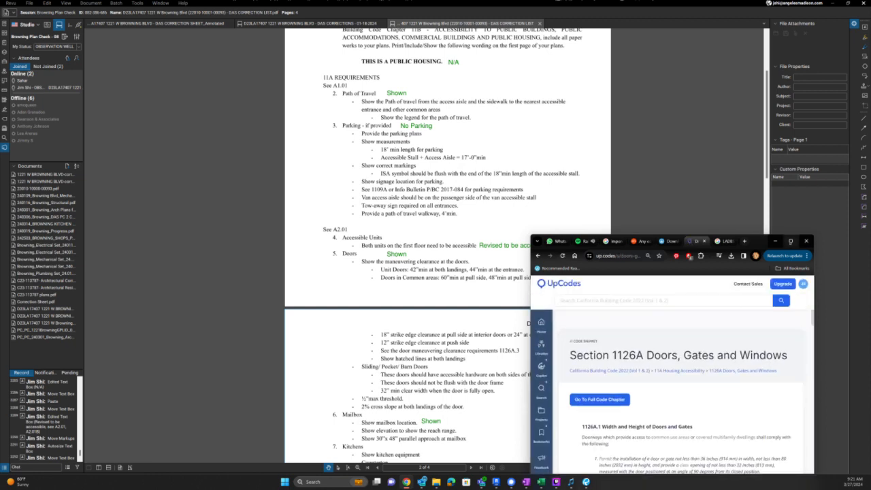
click(791, 241)
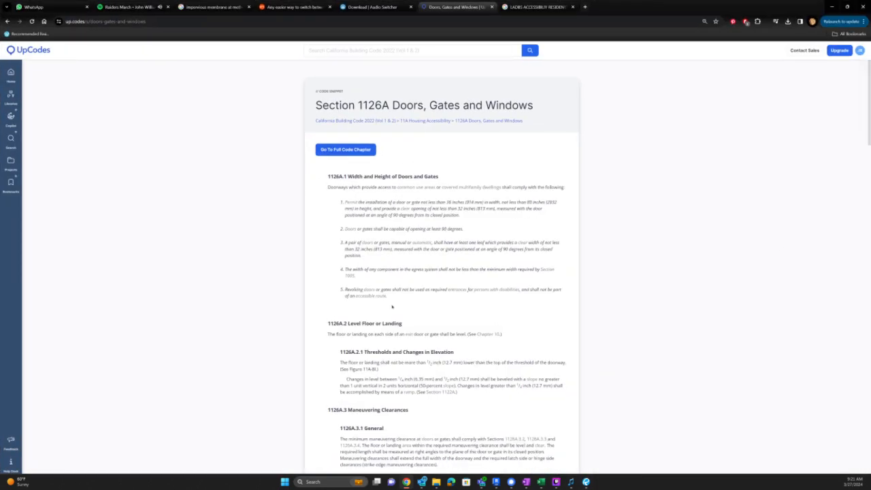
- Open the full Chapter 11A code text from the section page
scroll(402, 323, down, 15)
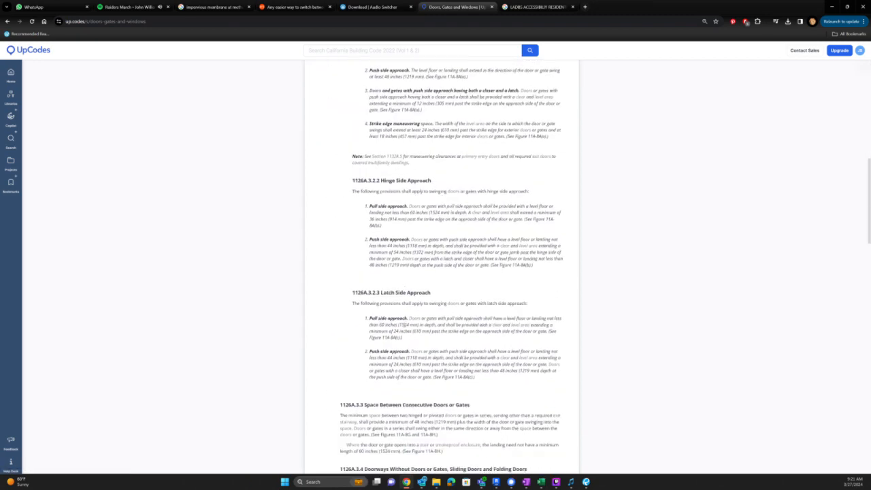
scroll(405, 328, down, 15)
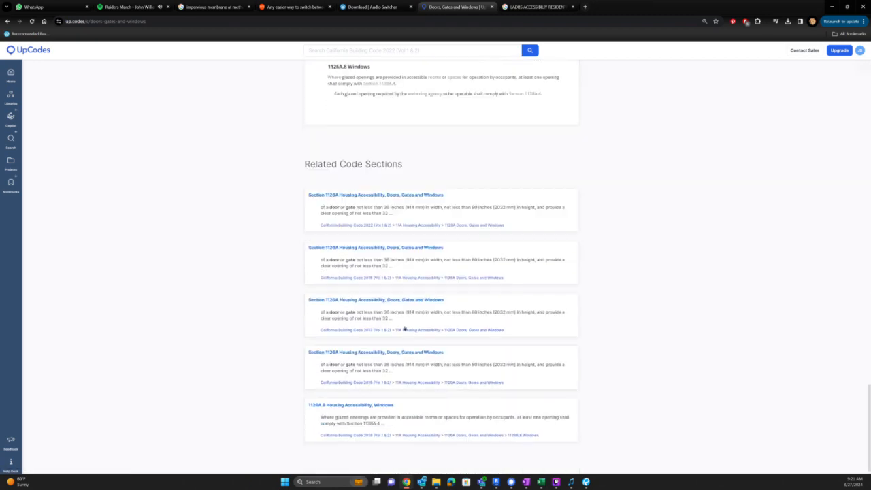
scroll(409, 331, up, 5)
scroll(409, 331, up, 10)
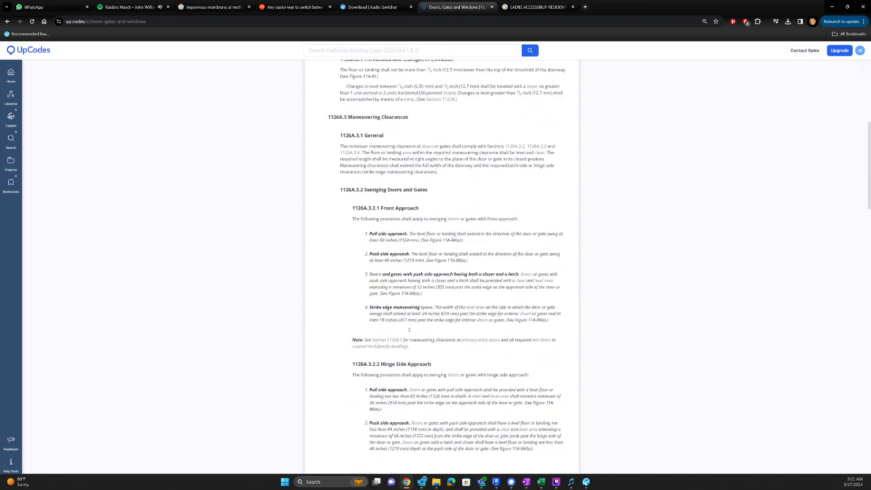
scroll(395, 287, up, 3)
click(361, 150)
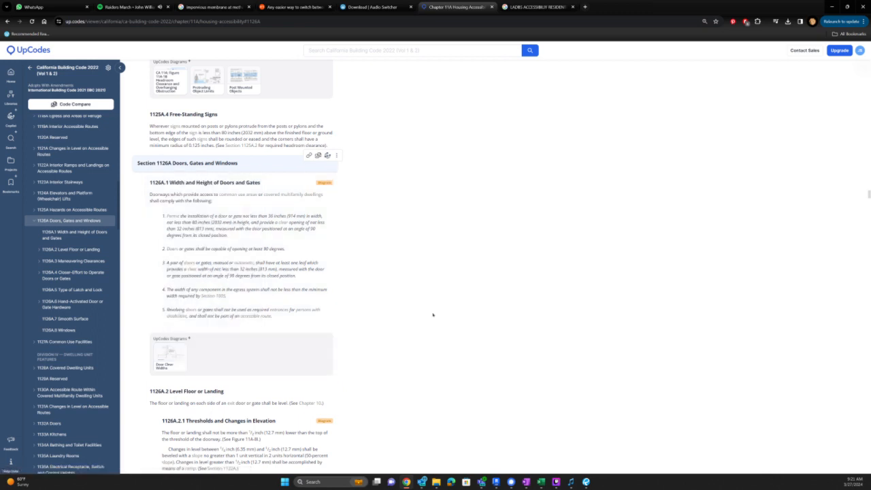
- Open the Accessible Unit Doors diagram image in a new tab
scroll(432, 314, up, 2)
scroll(432, 315, up, 3)
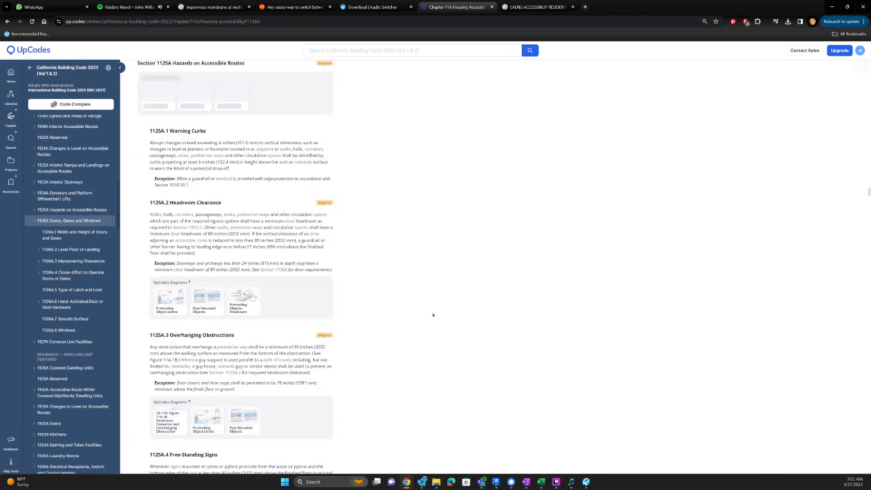
scroll(432, 315, up, 2)
scroll(432, 314, down, 10)
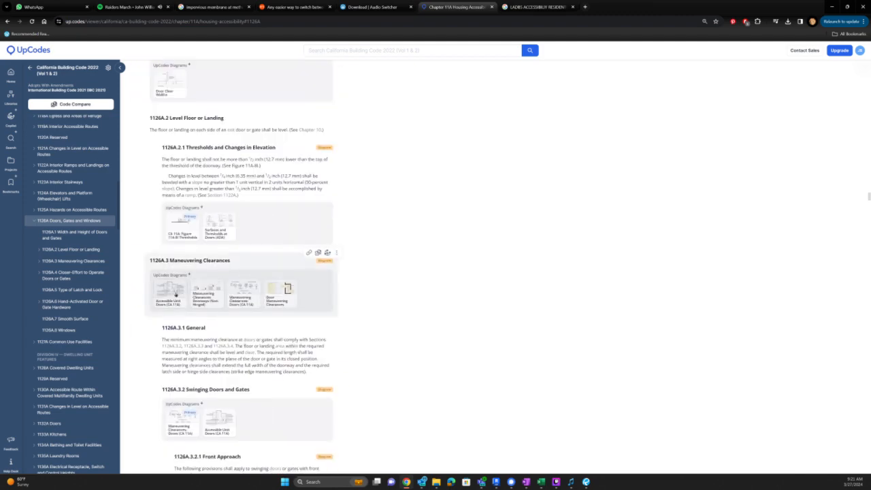
right_click(175, 294)
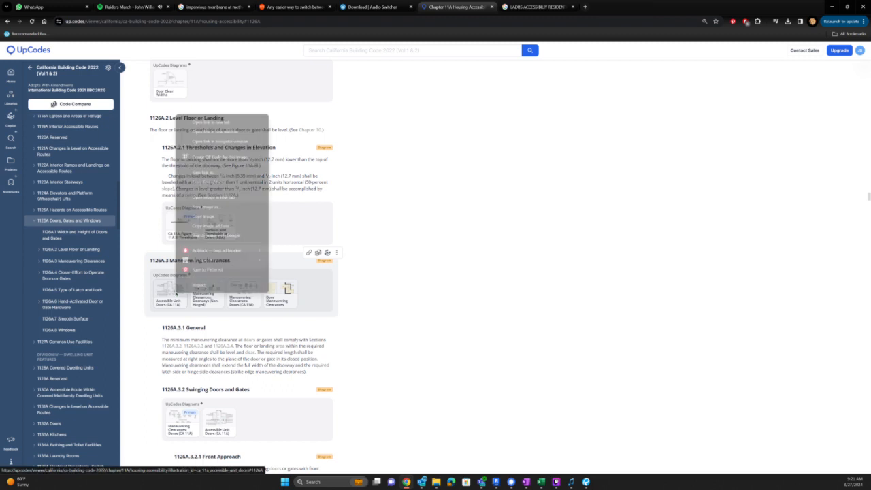
click(211, 181)
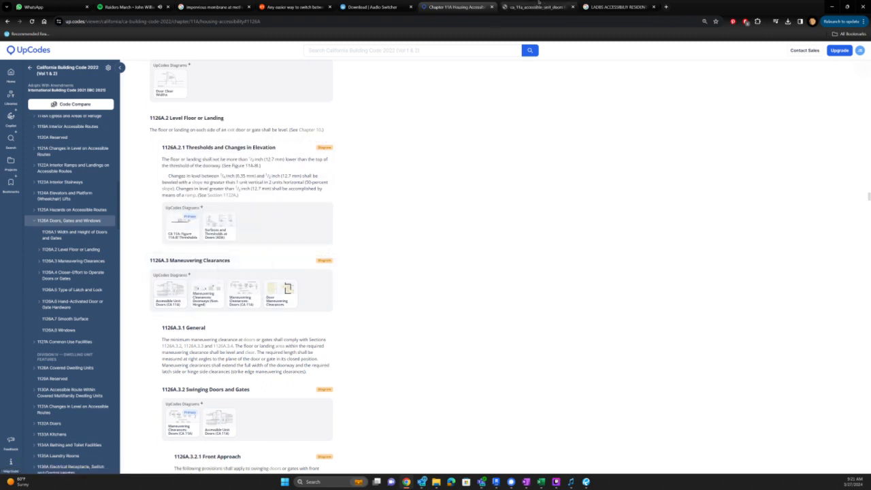
- Load the full-size doors diagram by removing 'thumbnails/' from its URL, then return to Bluebeam
click(537, 7)
double_click(148, 22)
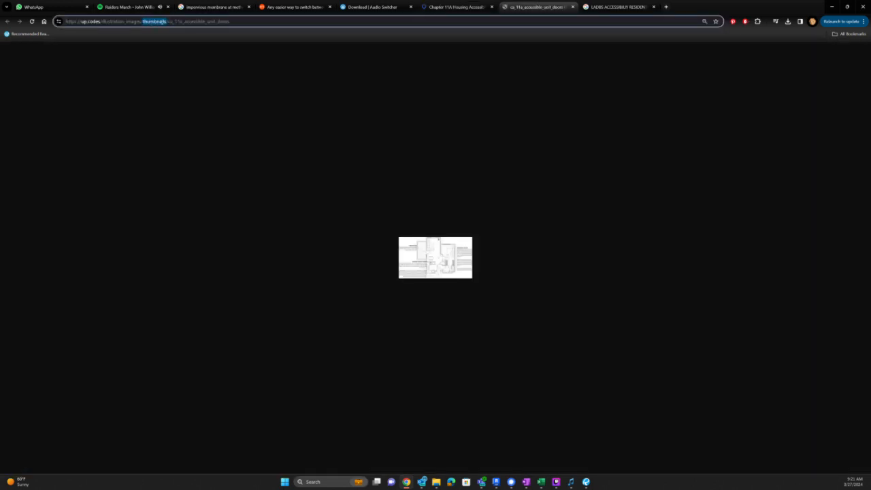
key(BackSpace)
key(BackSpace)
key(Return)
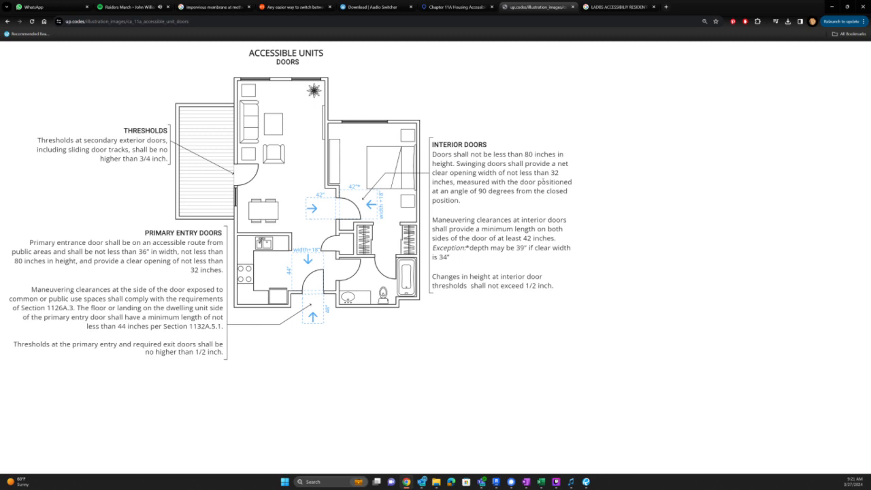
key(alt+Tab)
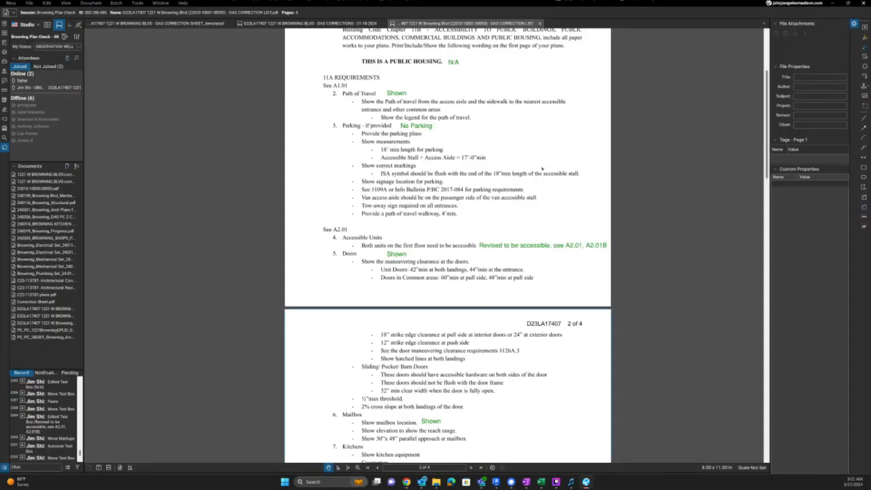
- Activate the A2.01 floor plan viewport and select the entry door's maneuvering clearance item
key(alt+Tab)
scroll(570, 251, down, 2)
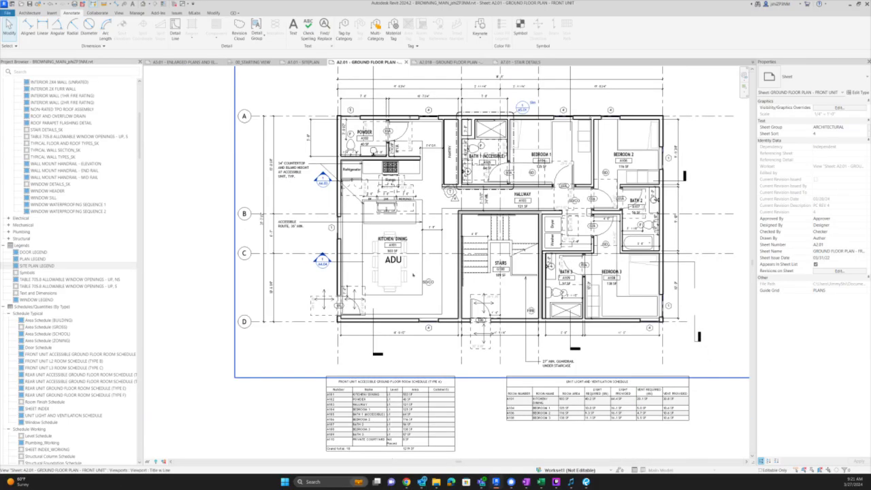
scroll(350, 286, up, 2)
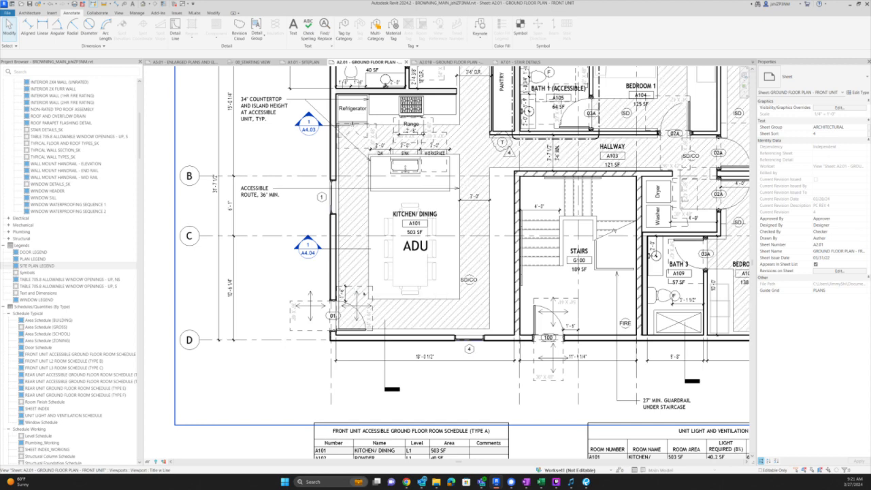
double_click(361, 294)
click(342, 292)
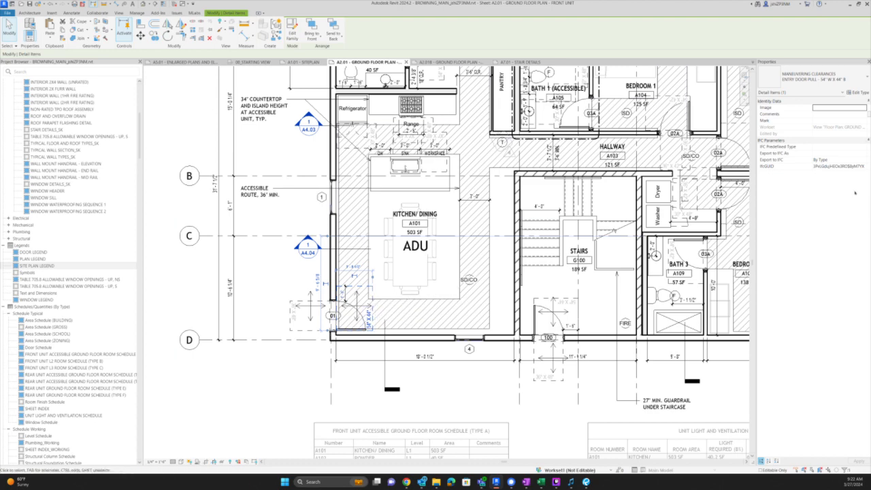
scroll(375, 364, down, 2)
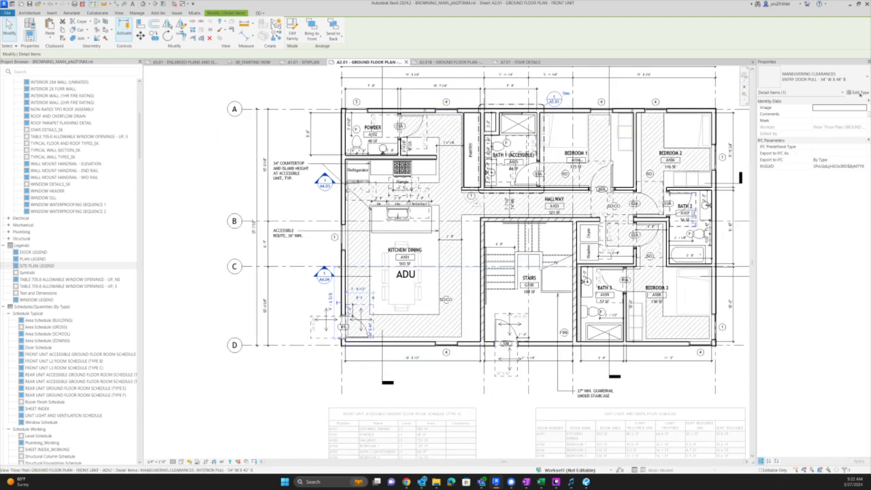
- Rename the entry door pull clearance type, changing the 54" width to 60"
click(858, 91)
click(486, 212)
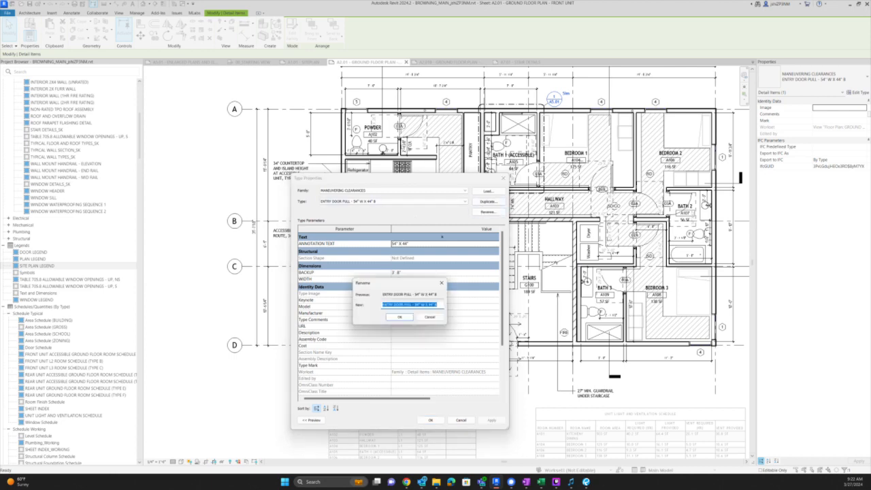
double_click(418, 305)
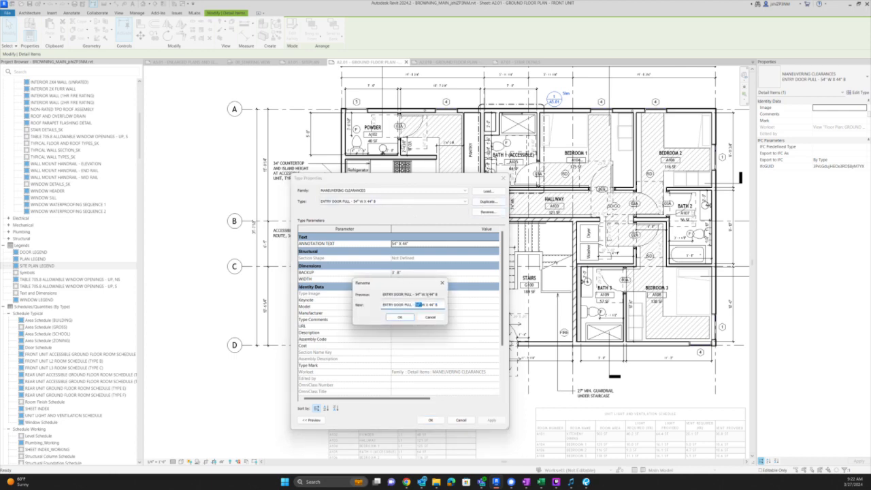
click(420, 305)
key(BackSpace)
key(BackSpace)
text(60)
key(alt+Tab)
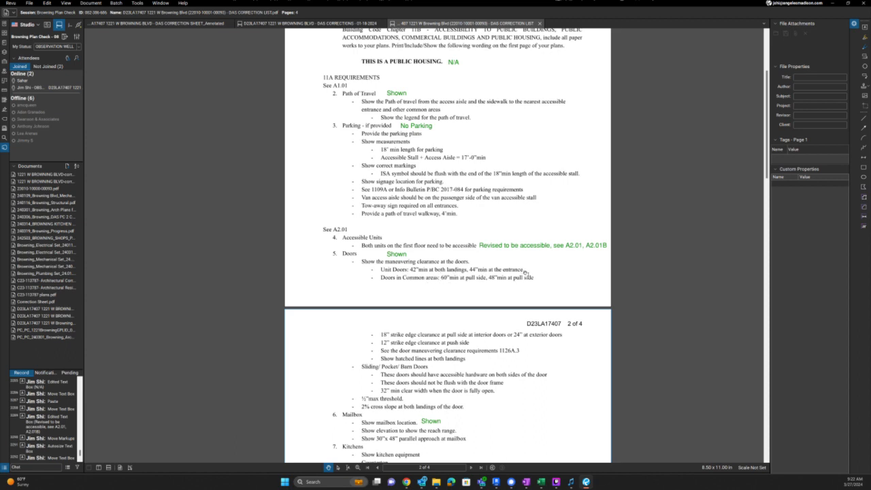
key(alt+Tab)
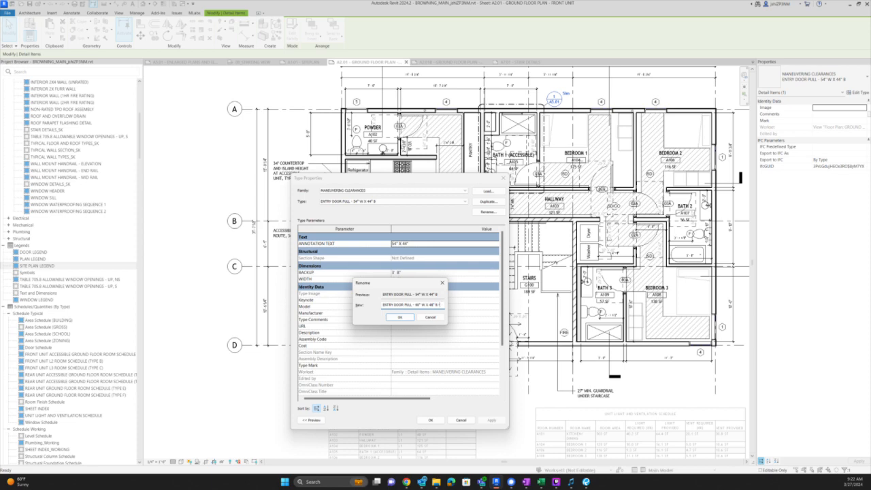
key(Return)
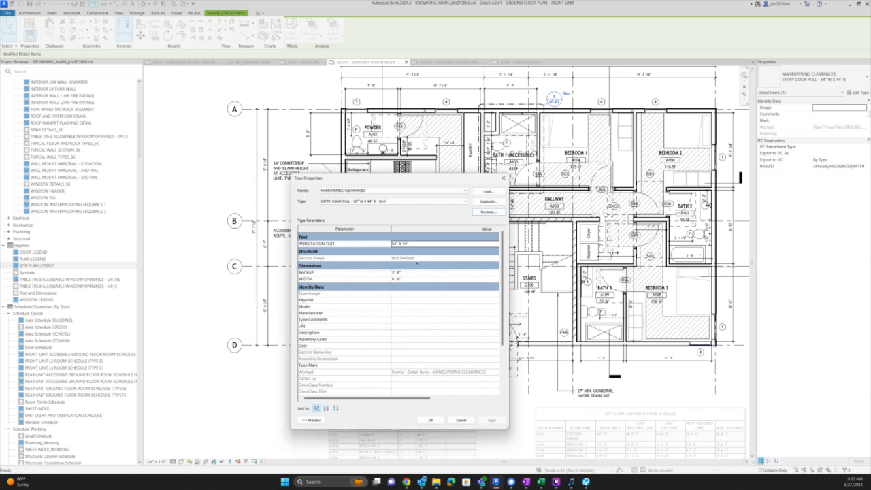
- Set annotation text to 60" X 48", backup 4'-0" and width 5'-0", and apply
click(392, 243)
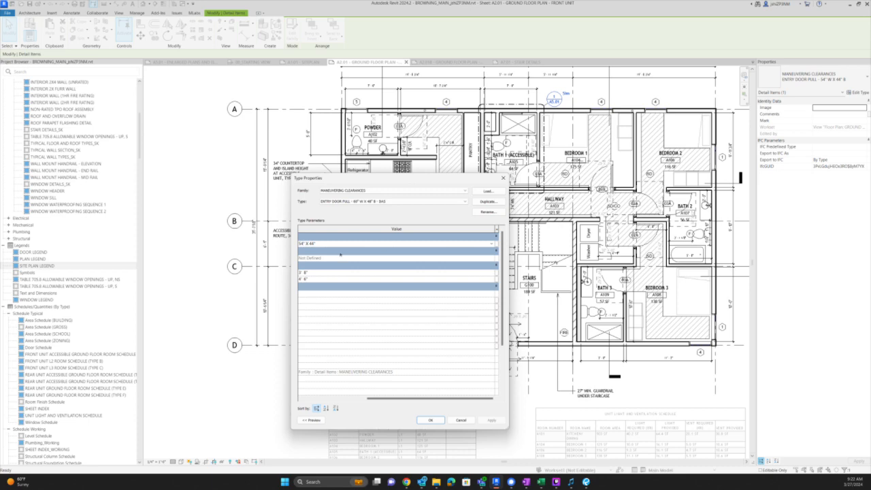
key(BackSpace)
key(BackSpace)
text(60)
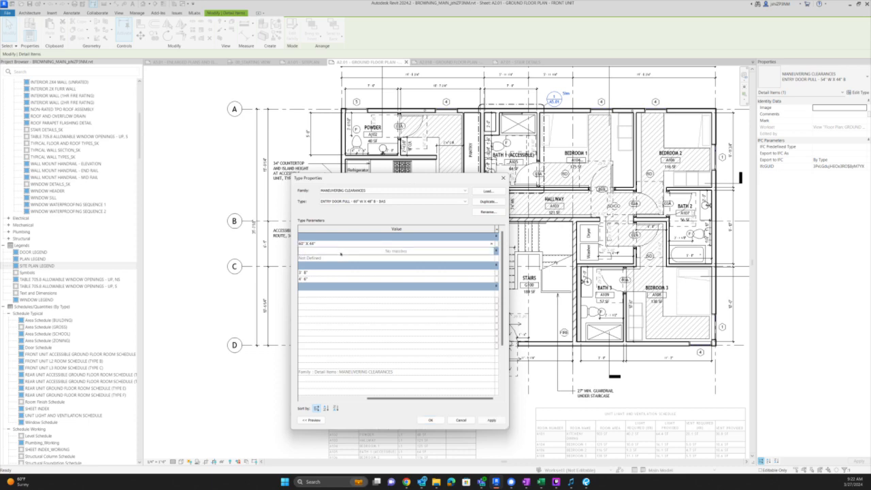
click(310, 244)
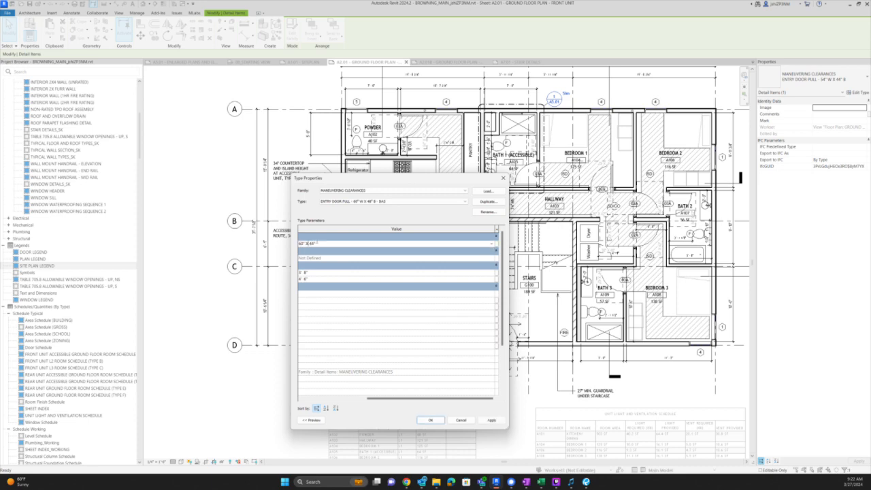
key(Delete)
key(Delete)
text(48)
key(Tab)
text(4)
text(5)
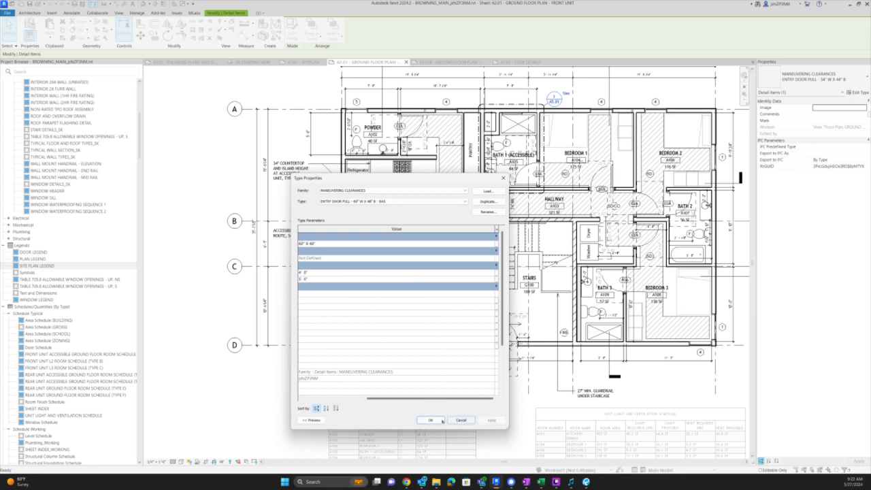
click(430, 420)
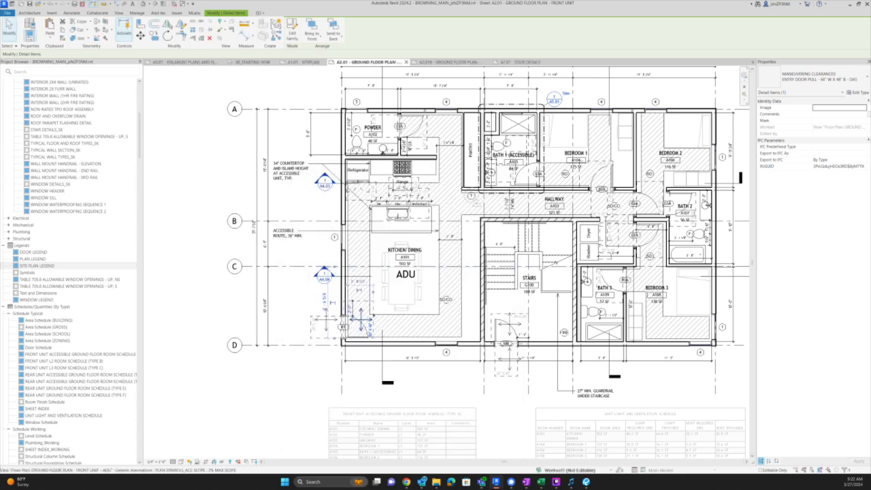
- Start moving the clearance at door 01 with MV, then cancel the move
scroll(373, 314, up, 3)
scroll(249, 337, down, 2)
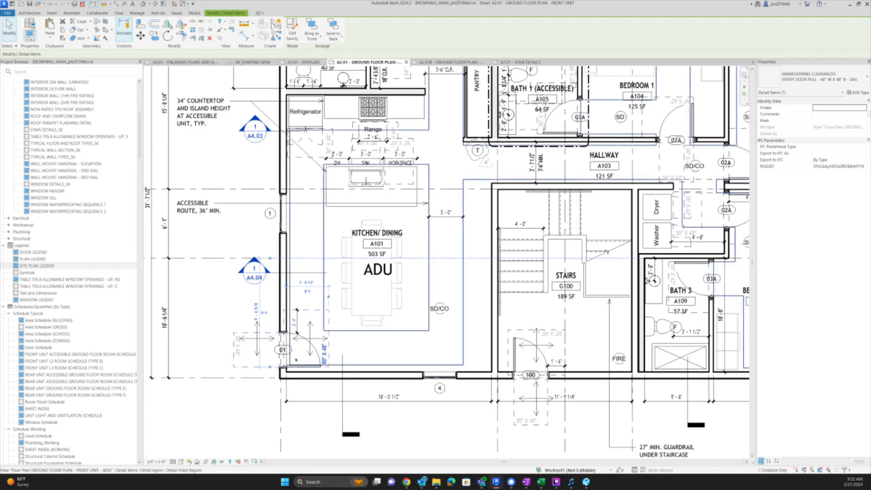
scroll(283, 360, up, 2)
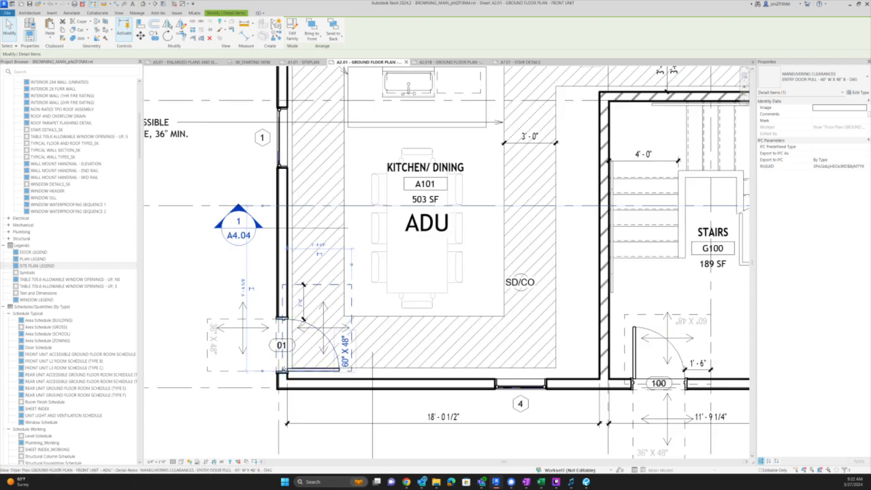
scroll(283, 370, up, 2)
key(m)
key(v)
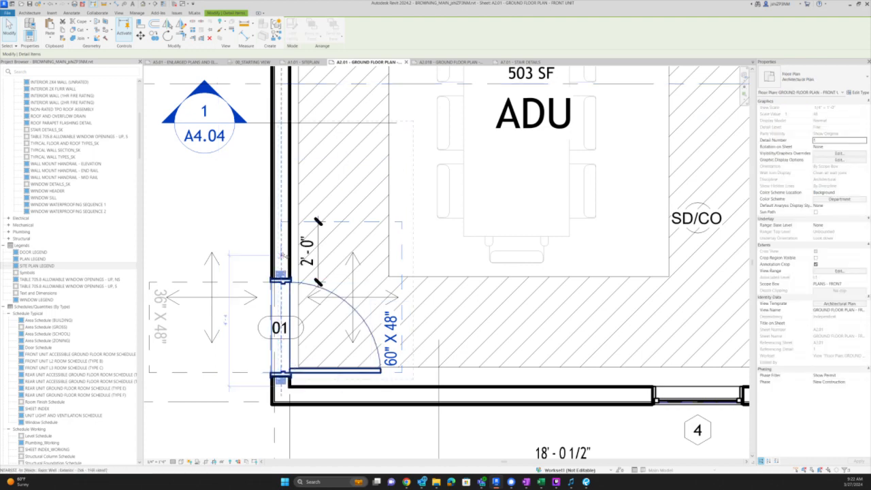
click(281, 252)
key(Escape)
key(Escape)
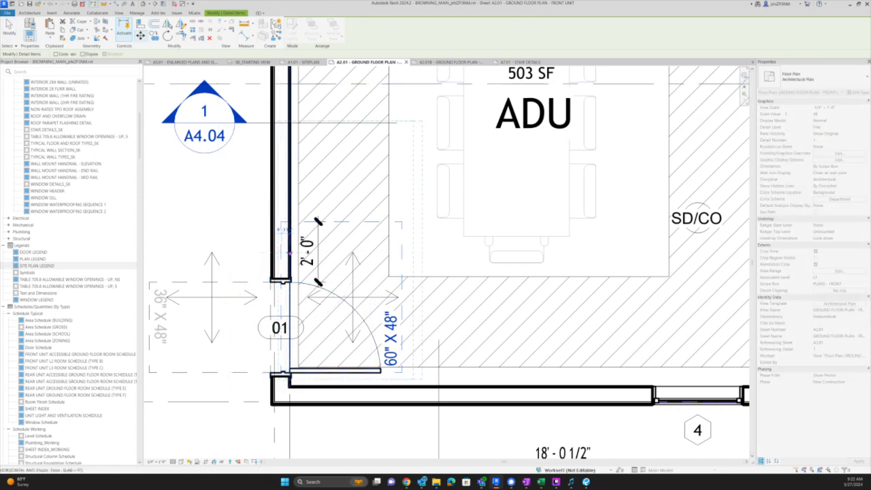
- Snap the 60" x 48" clearance to stair door 100's jamb corner
scroll(284, 260, down, 3)
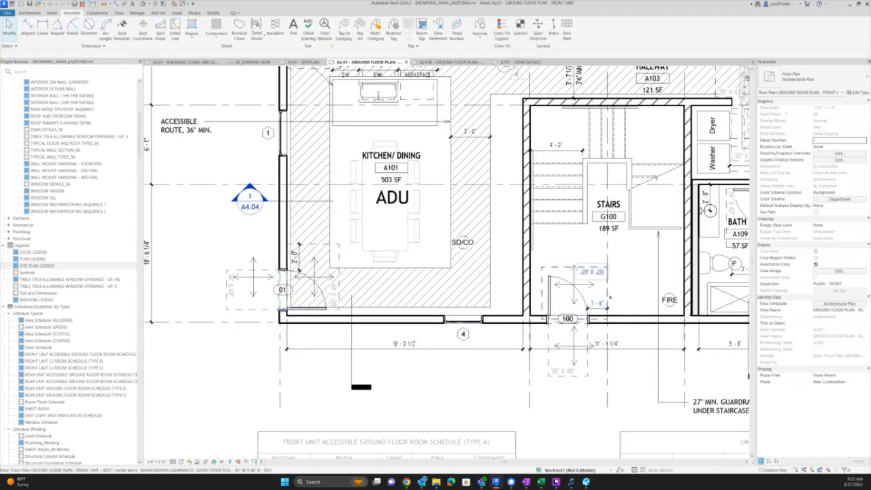
scroll(583, 293, up, 2)
click(549, 314)
scroll(549, 314, up, 4)
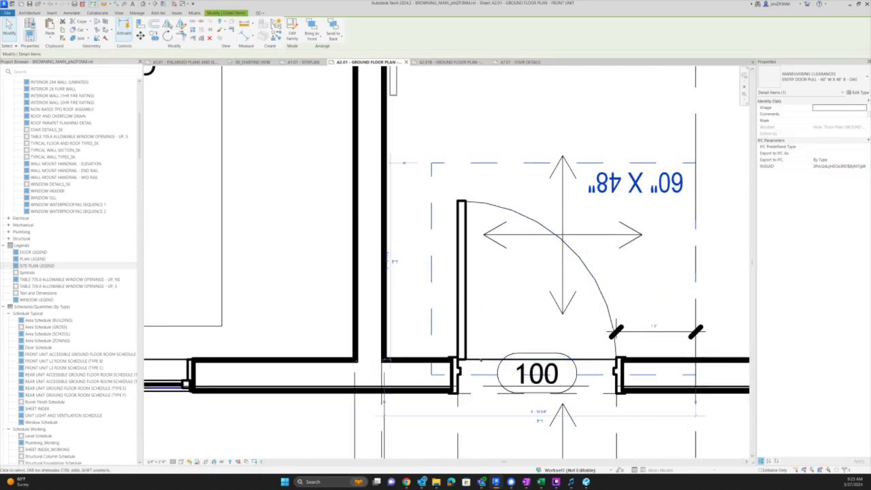
key(c)
key(o)
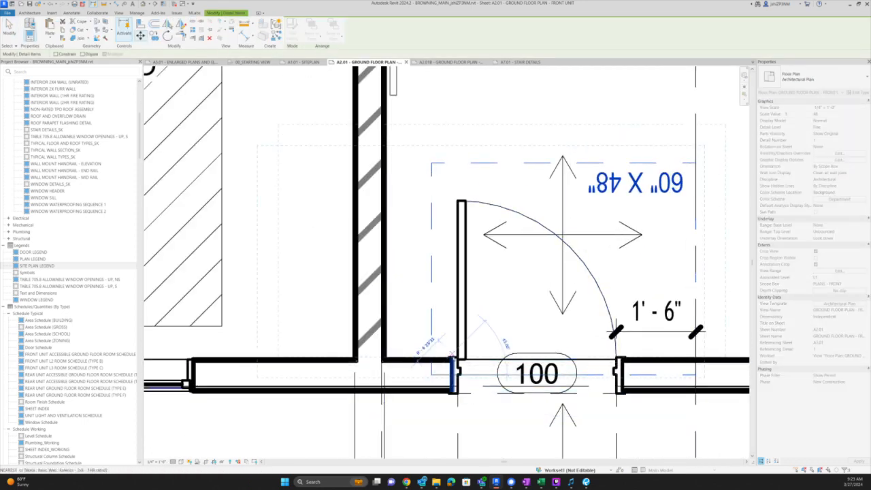
scroll(441, 362, up, 5)
click(467, 357)
scroll(467, 357, down, 10)
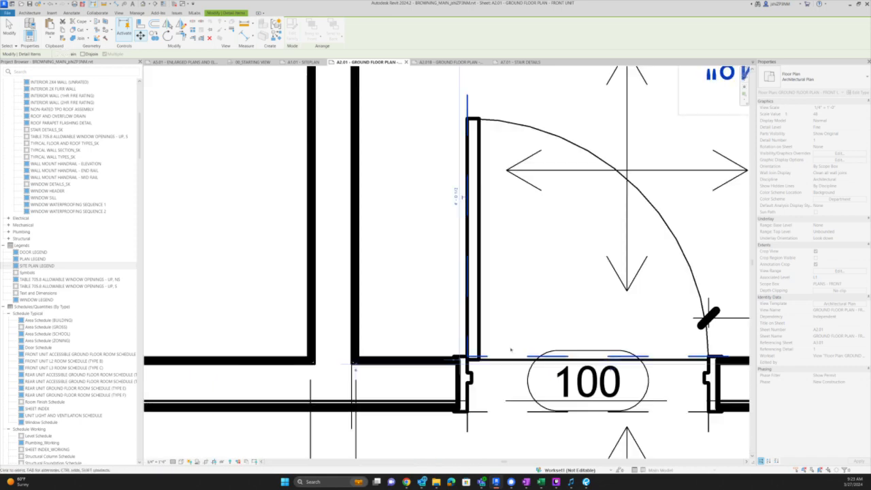
key(Escape)
scroll(457, 371, down, 2)
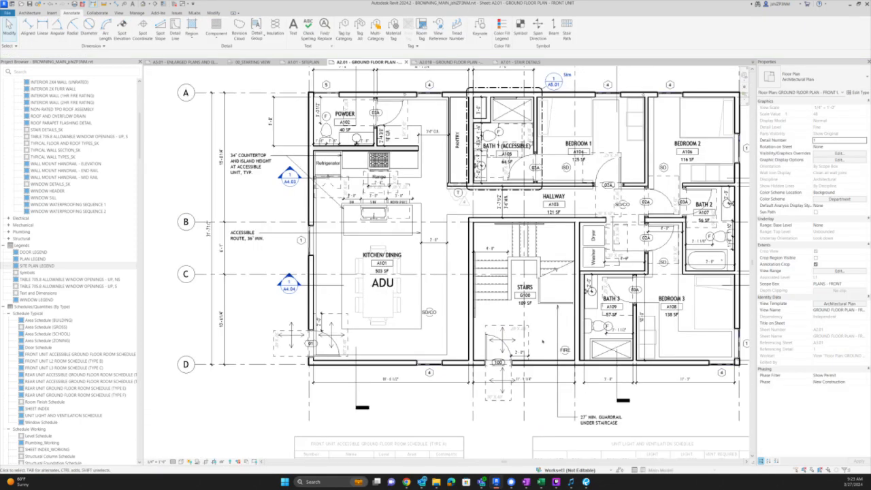
middle_drag(645, 302, 622, 309)
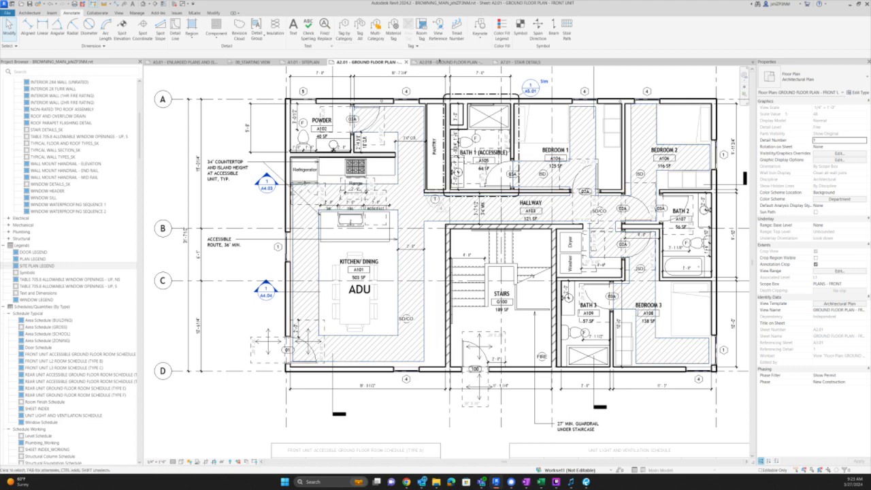
- On A2.01B, move the rear door 01 clearance flush with the jamb, then return to the correction list
click(450, 62)
scroll(445, 307, up, 1)
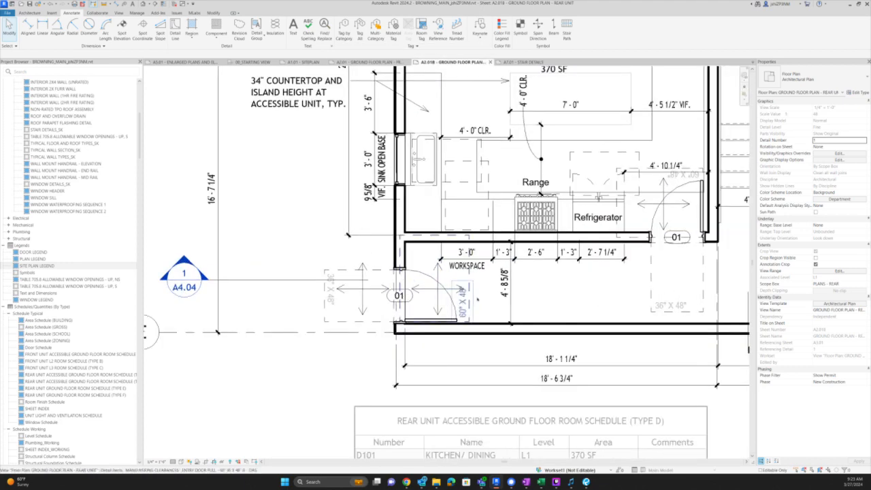
click(474, 299)
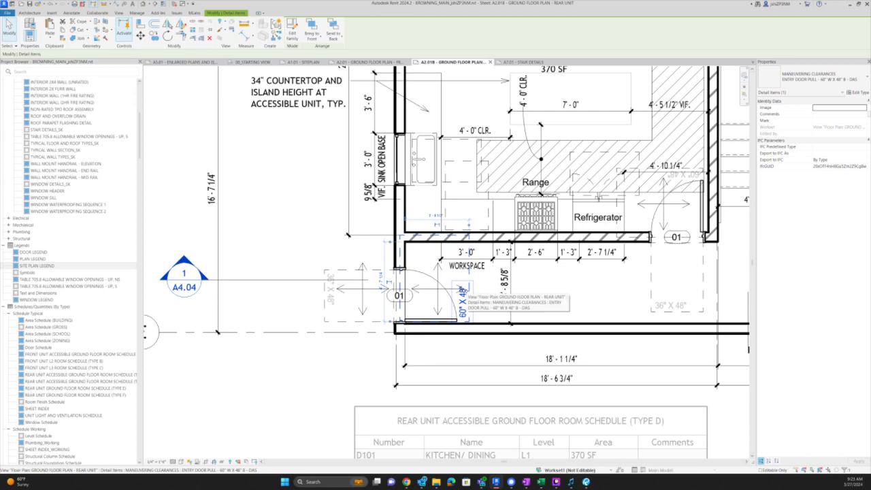
scroll(463, 290, up, 3)
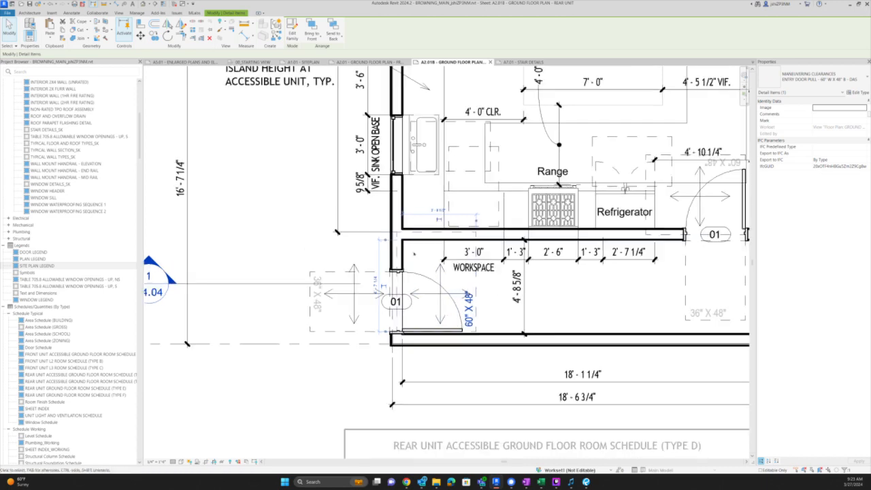
key(m)
key(v)
click(385, 259)
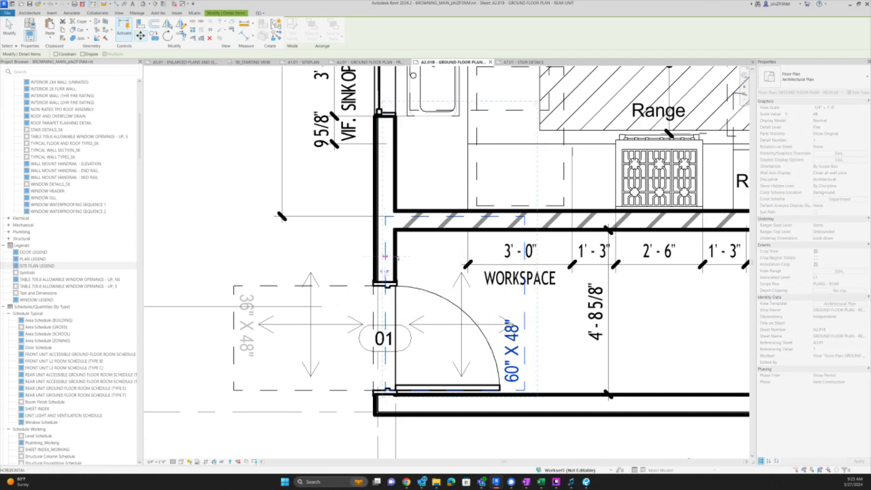
click(290, 276)
scroll(290, 276, down, 6)
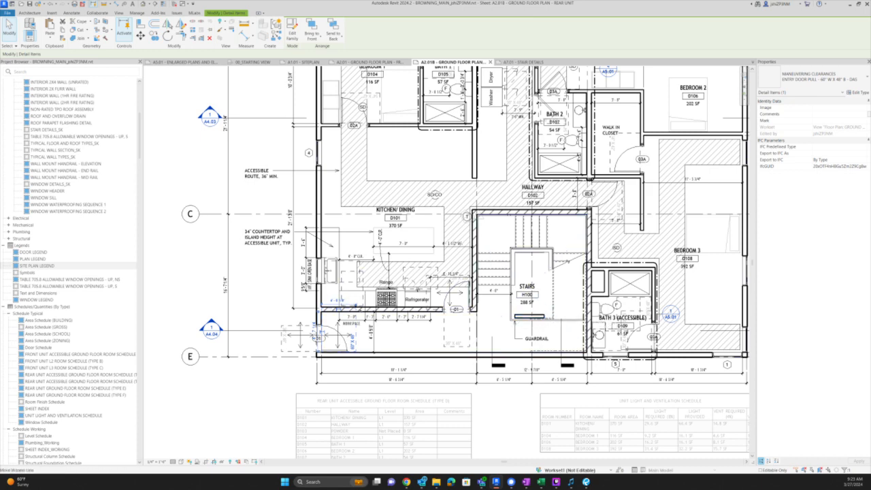
scroll(354, 305, up, 2)
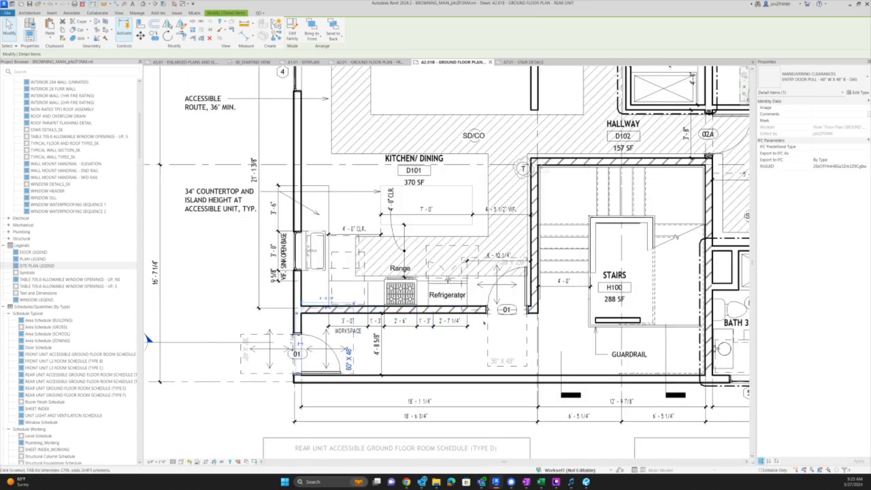
key(alt+Tab)
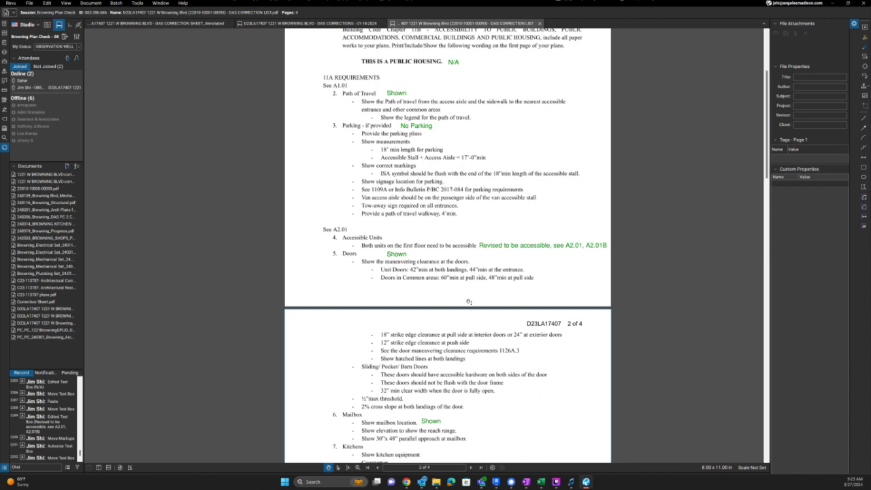
- Copy the green note beside Sliding/ Pocket/ Barn Doors, retyped as 'Removed from Accessible units'
click(537, 249)
click(537, 249)
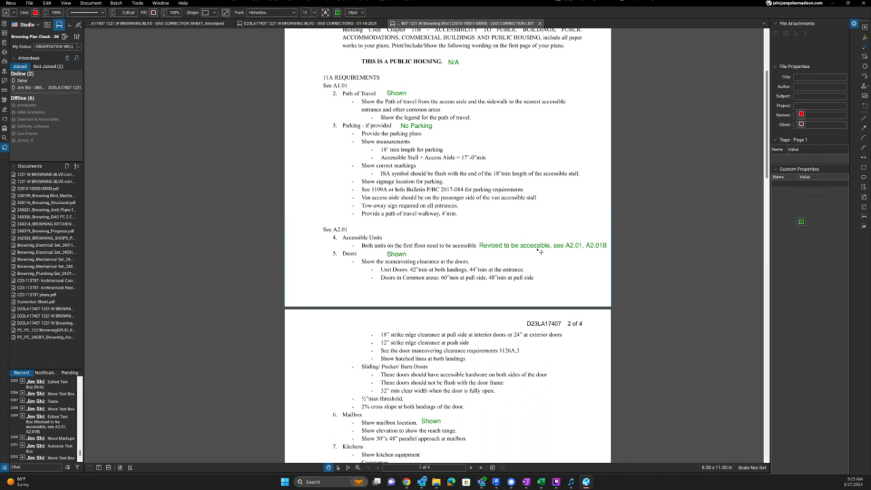
key(ctrl+c)
key(ctrl+v)
drag(511, 390, 434, 360)
double_click(434, 359)
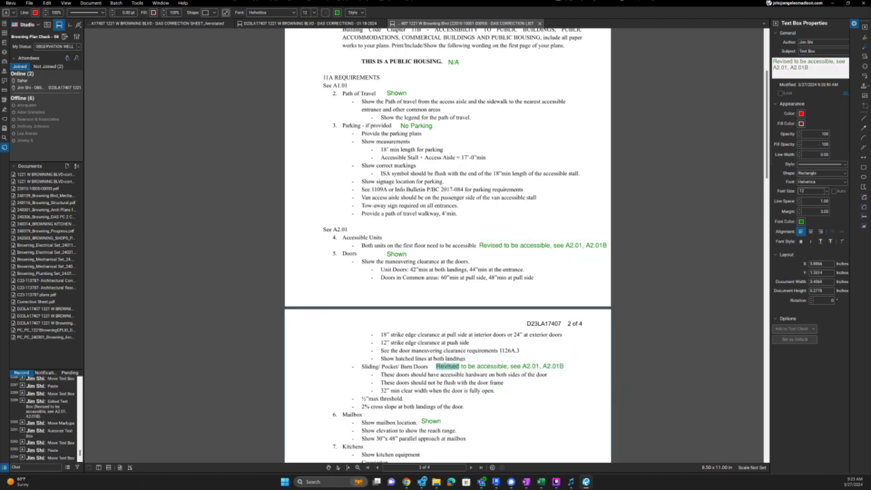
key(ctrl+a)
text(Removed)
text( from Acces)
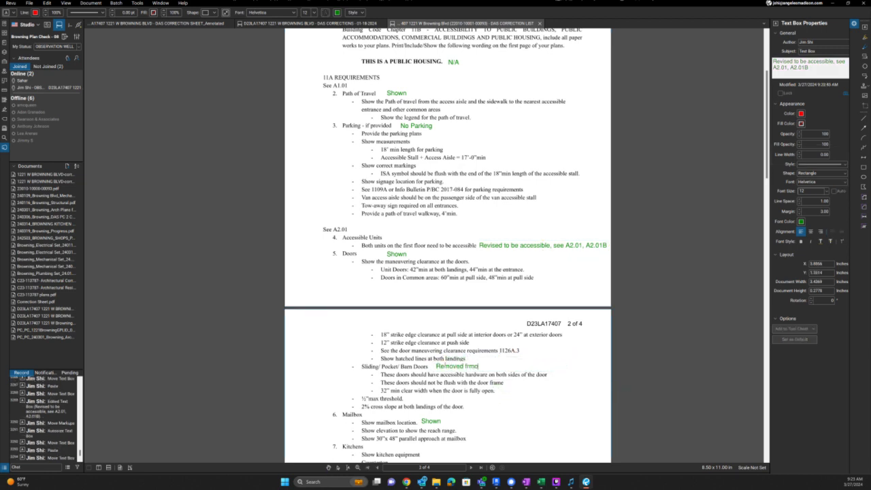
text(sible units)
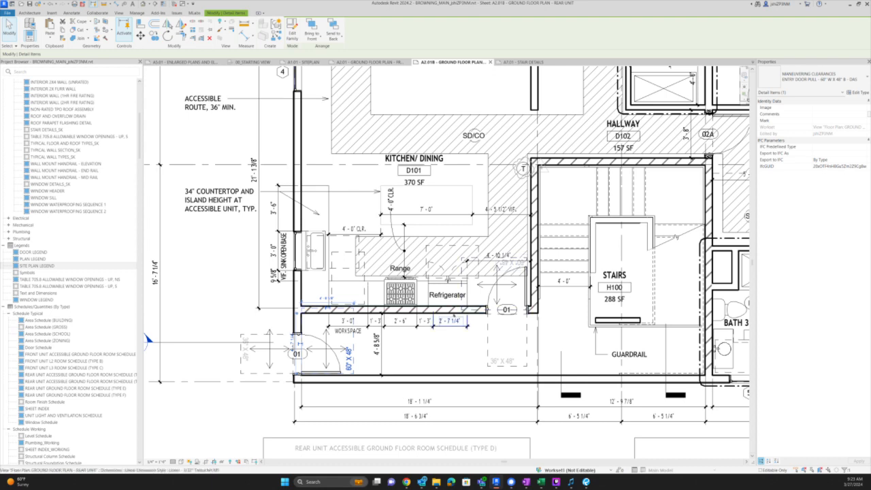
- Select the wall above the workspace and the 36" X 48" clearance, then return to the list
click(467, 312)
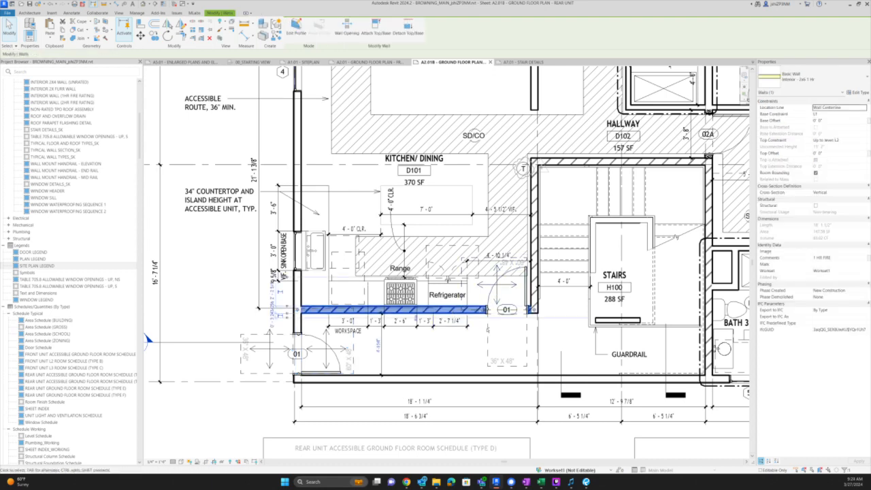
ctrl+click(539, 369)
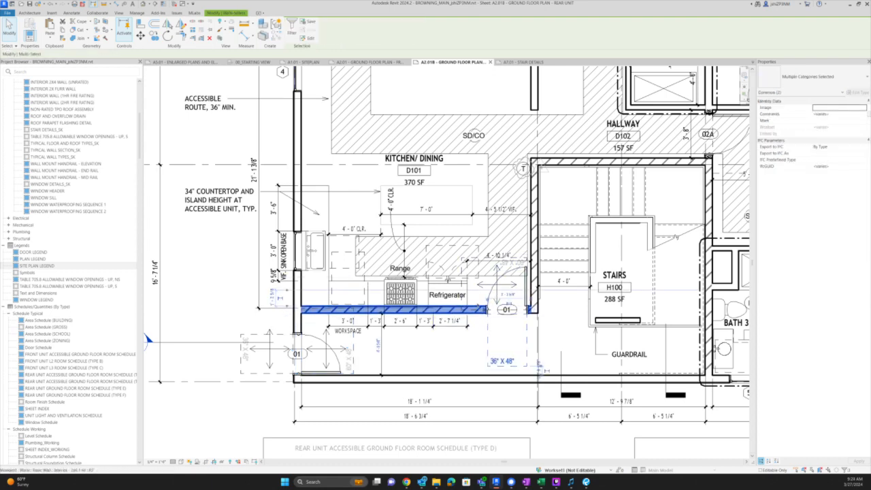
key(alt+Tab)
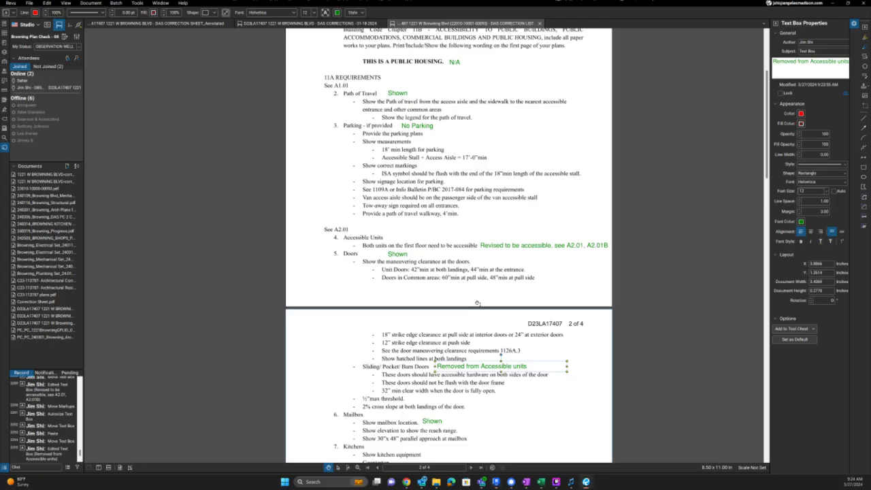
- Compare the correction list against the Revit ground floor plan, ending on the UpCodes doors diagram
key(alt+Tab)
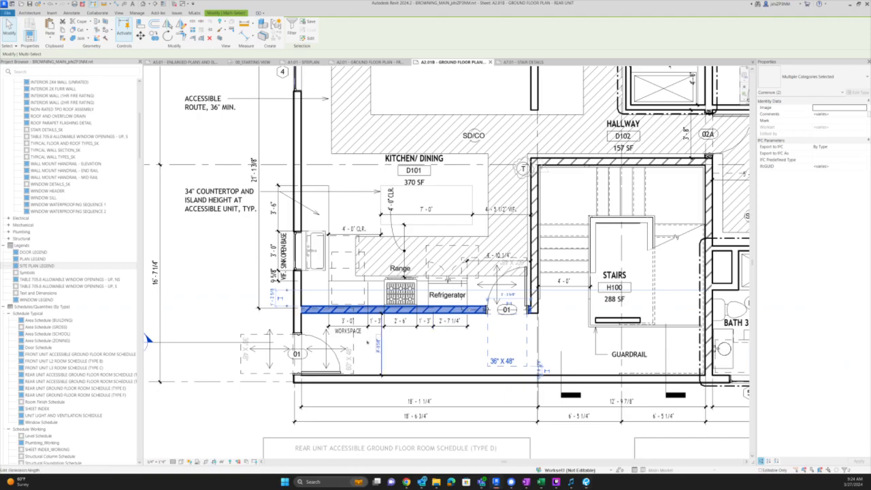
key(alt+Tab)
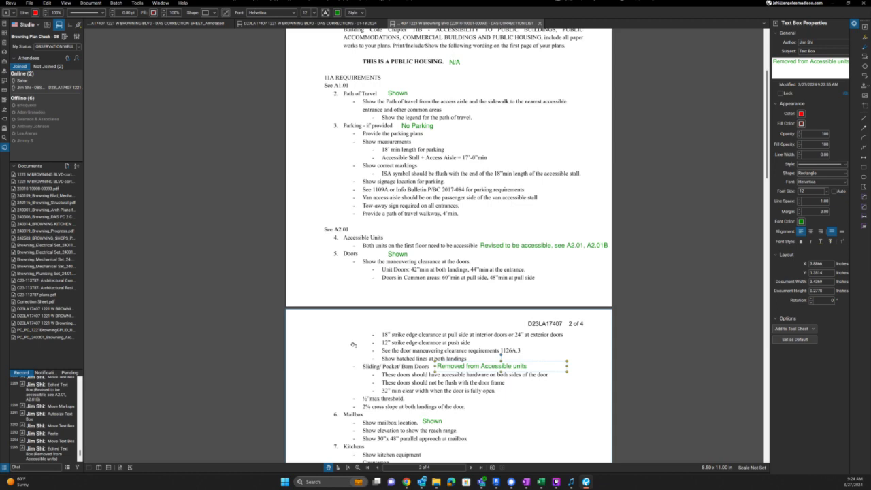
key(alt+Tab)
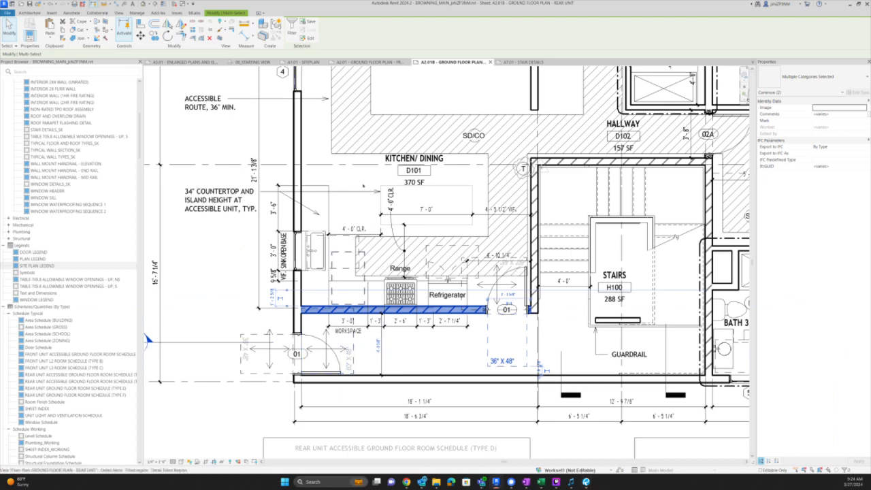
key(alt+Tab)
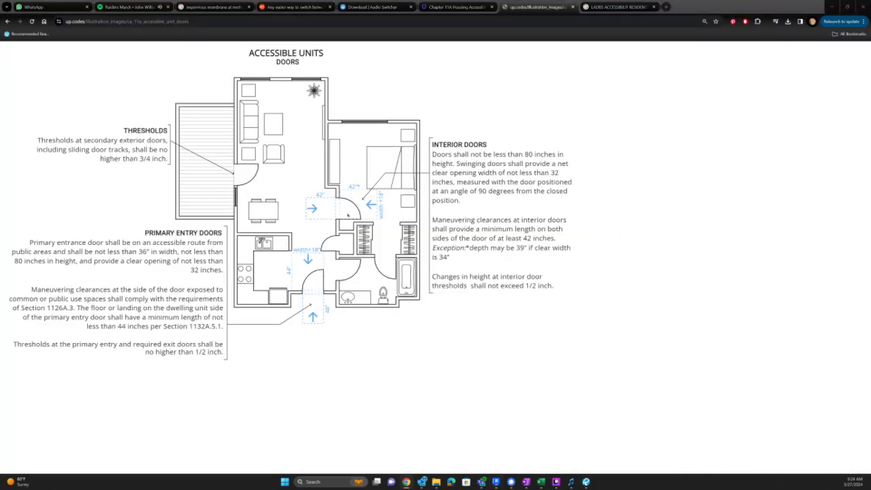
- Cycle between the UpCodes doors diagram, the correction list and the Revit floor plan
key(alt+Tab)
key(alt+Tab)
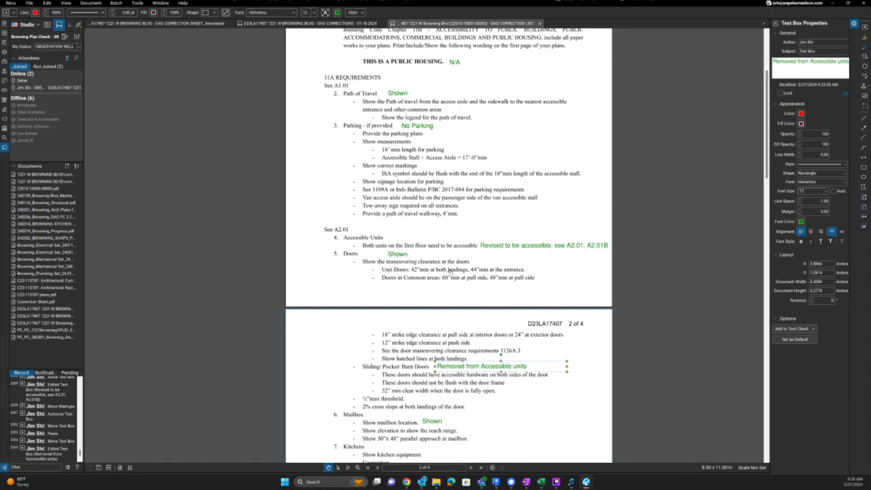
key(alt+Tab)
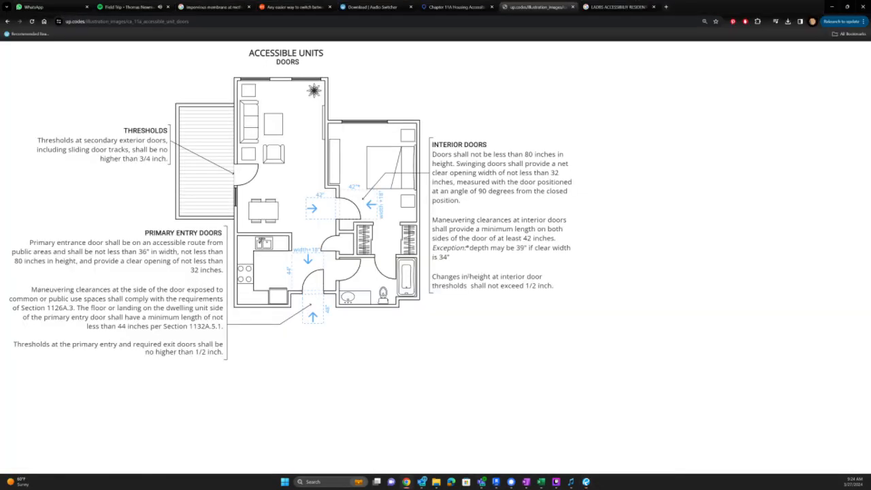
key(alt+Tab)
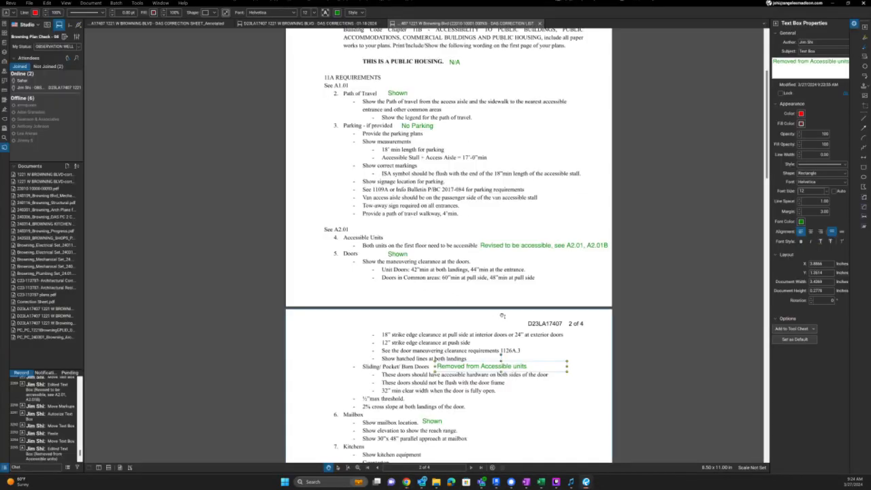
key(alt+Tab)
- Rename the door's 60" x 48" clearance type to COMMON DOOR PULL
click(462, 291)
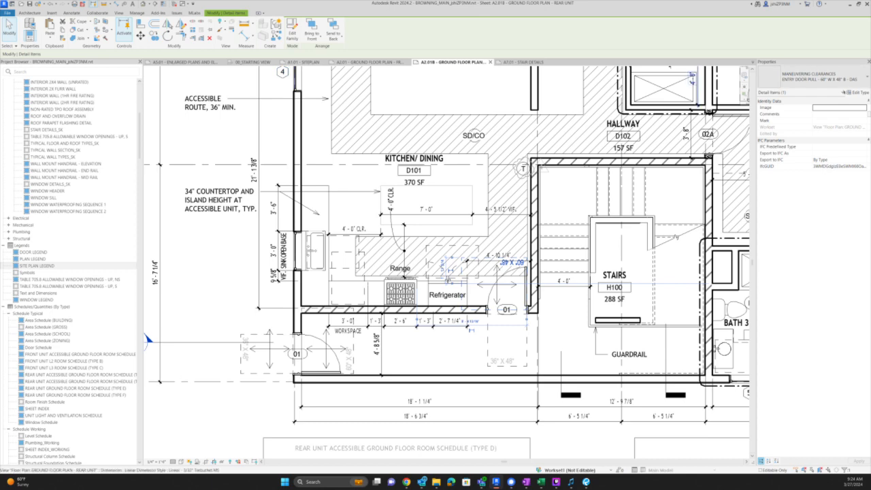
click(856, 92)
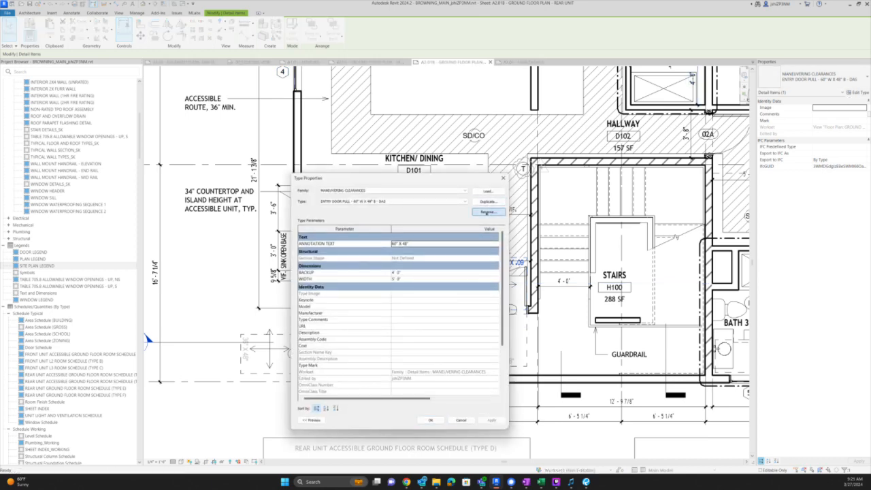
click(487, 211)
click(391, 305)
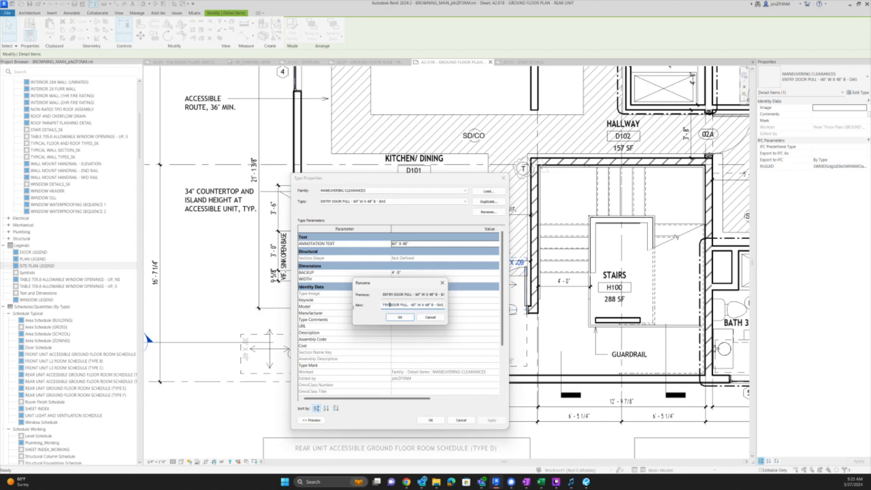
drag(390, 305, 353, 308)
key(Return)
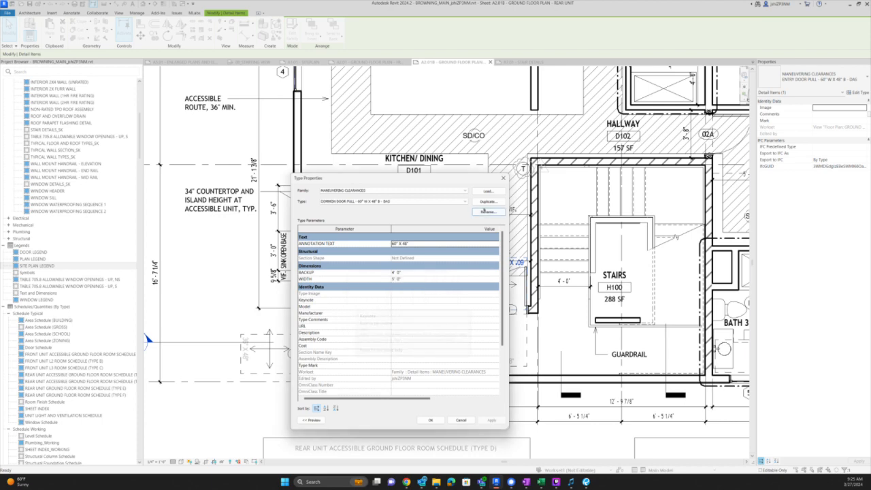
- Duplicate it as ENTRY DOOR PULL - 54" W X 44" B with 54" x 44" annotation text and 44" backup
click(487, 202)
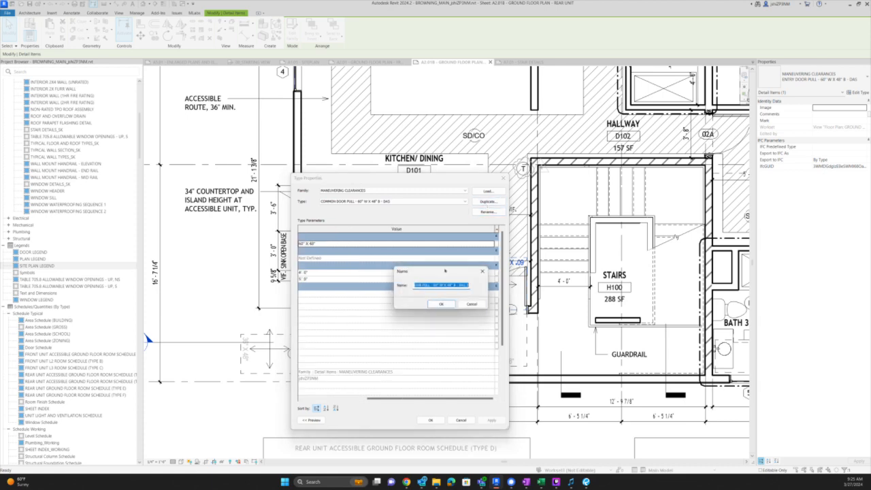
key(Home)
key(BackSpace)
key(Return)
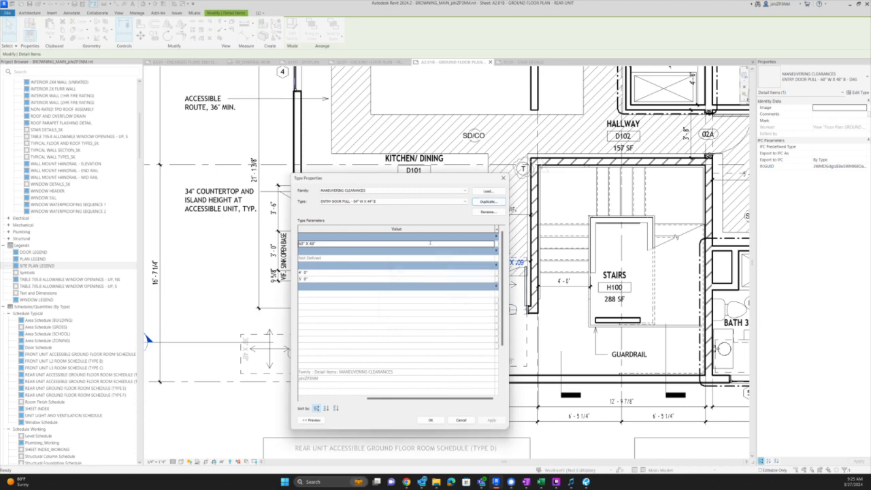
click(430, 243)
text(5)
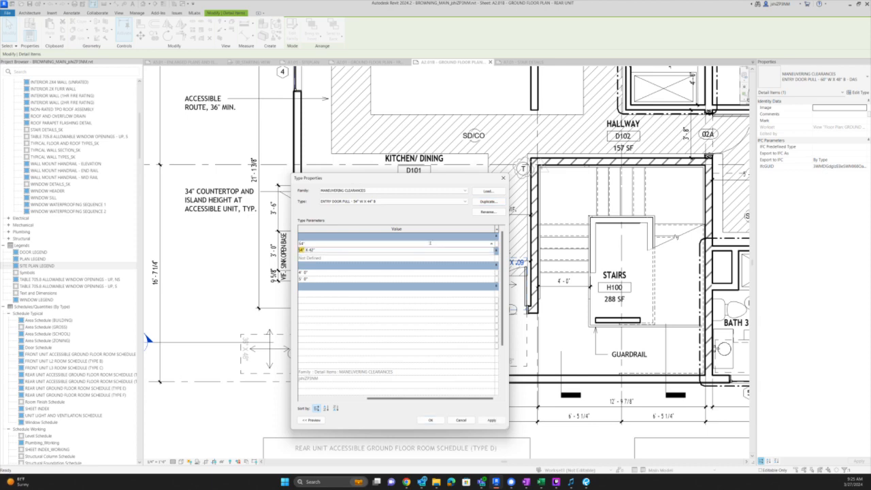
text(4" x 44")
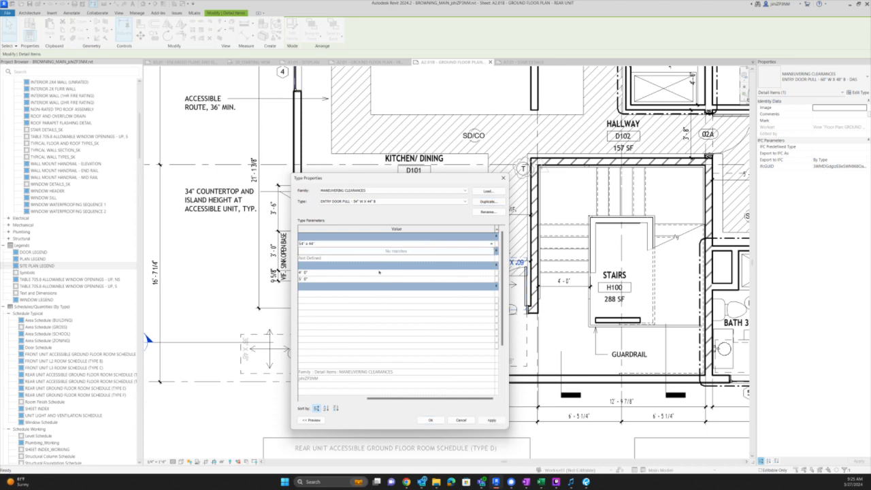
click(379, 272)
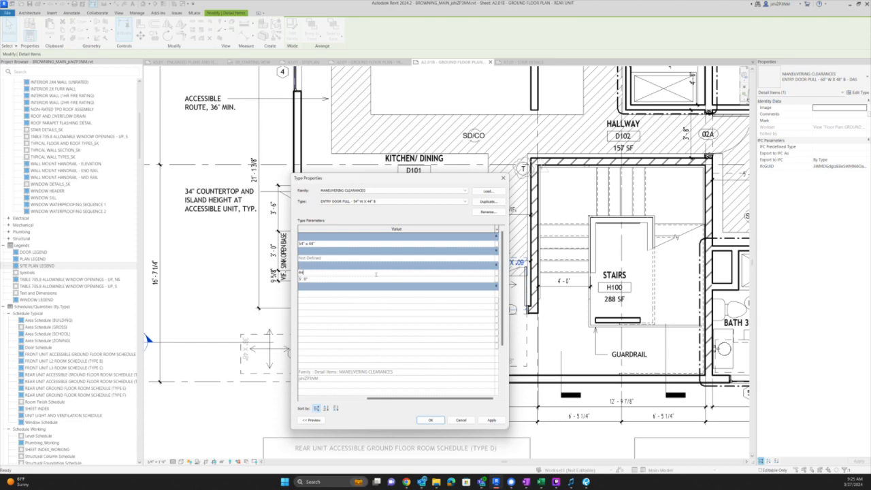
click(370, 278)
click(428, 420)
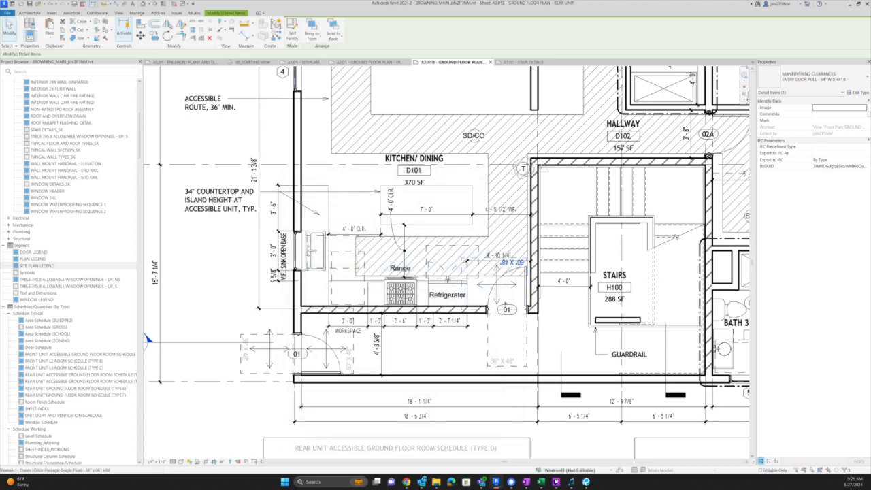
- On sheet A2.01, inspect the ADU door clearance typed COMMON DOOR PULL 60" x 48"
key(Escape)
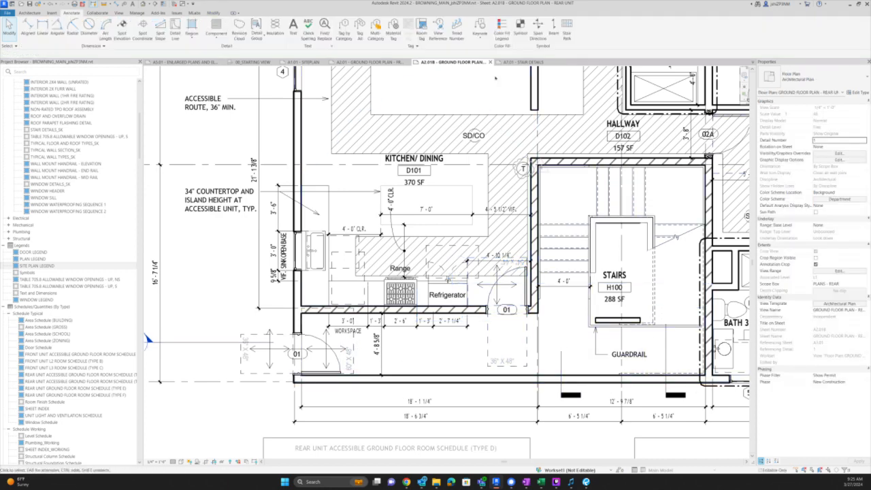
click(370, 62)
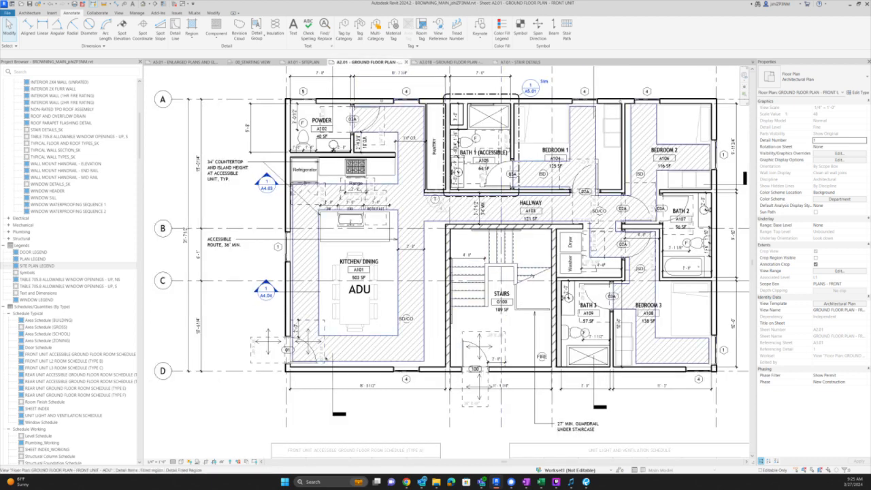
click(307, 337)
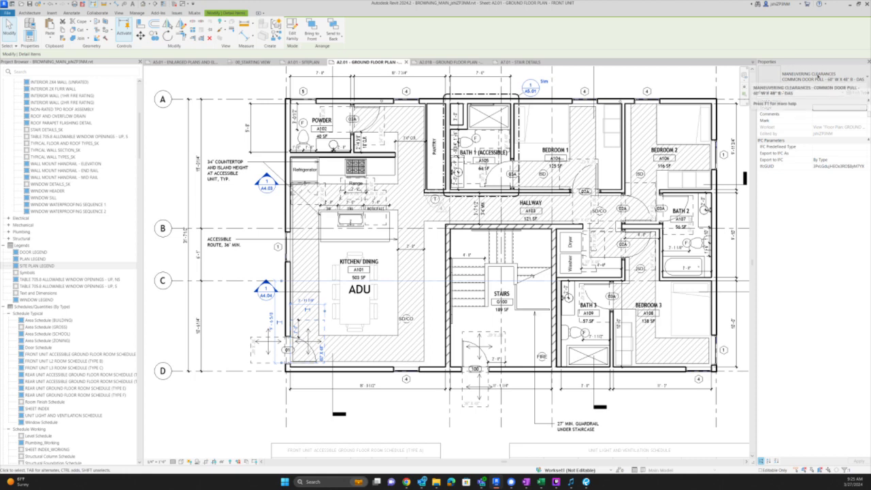
key(Escape)
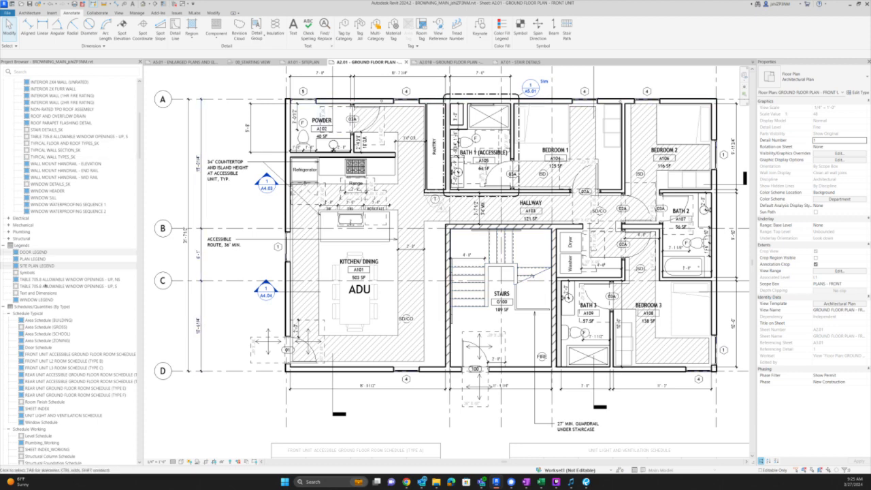
scroll(60, 382, down, 7)
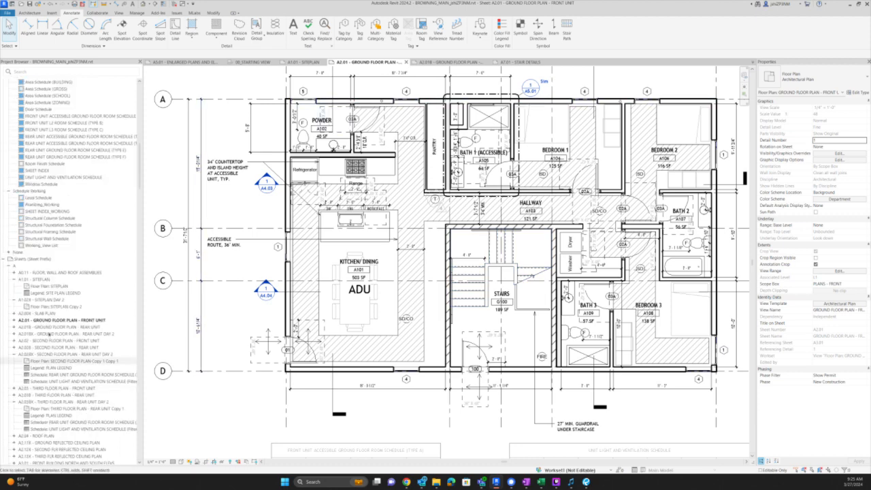
click(48, 341)
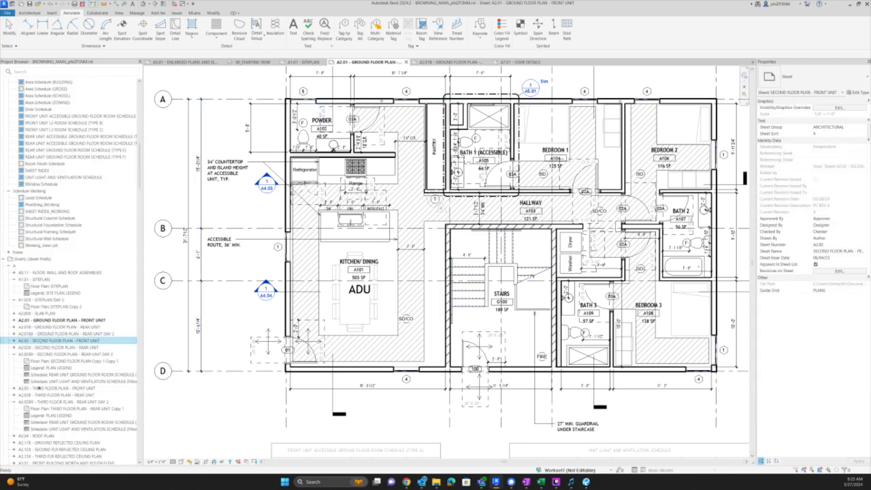
- On sheet A2.03, retype the 48x48 stair-door clearance to MANEUVERING CLEARANCES 30X48
double_click(38, 388)
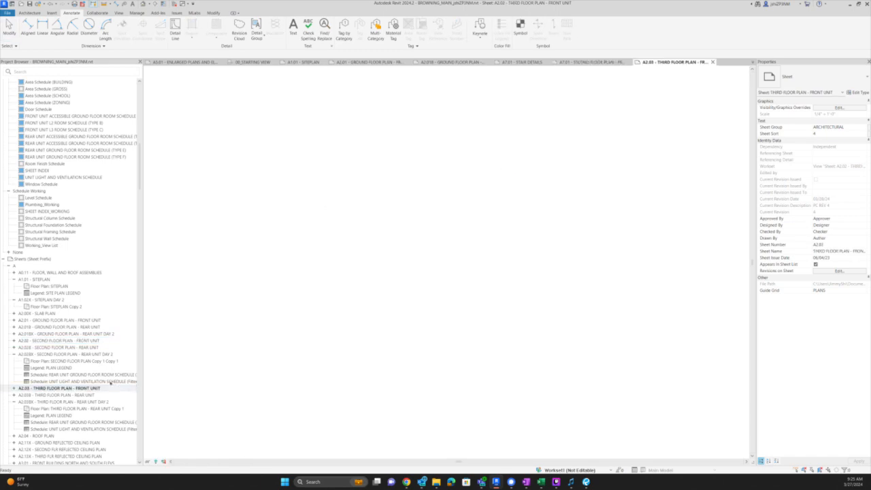
scroll(521, 295, up, 4)
scroll(300, 351, up, 5)
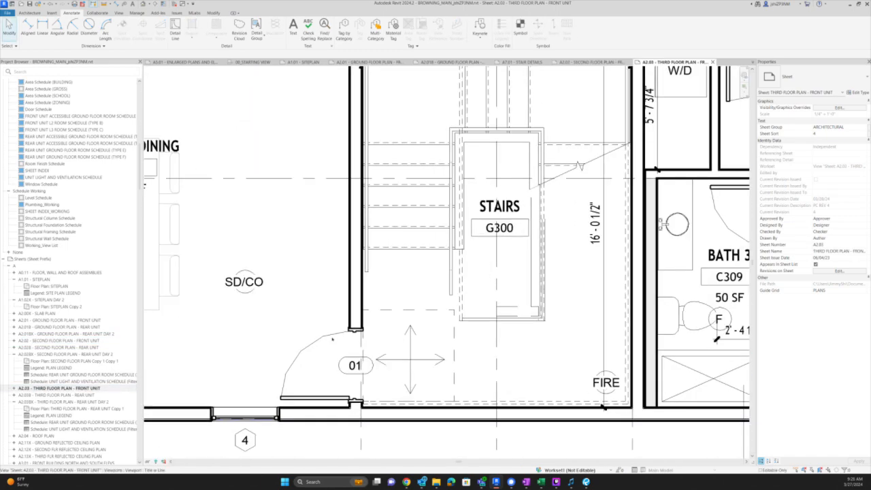
double_click(331, 339)
scroll(346, 373, down, 3)
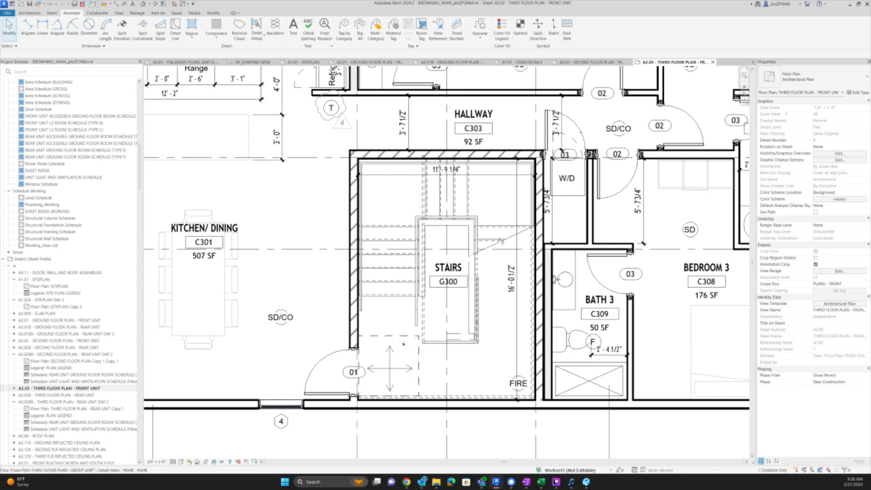
scroll(369, 370, down, 3)
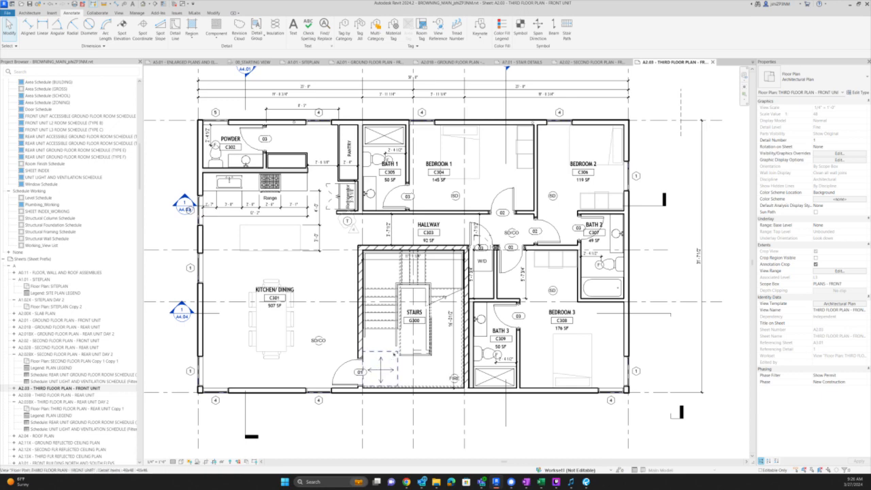
click(381, 369)
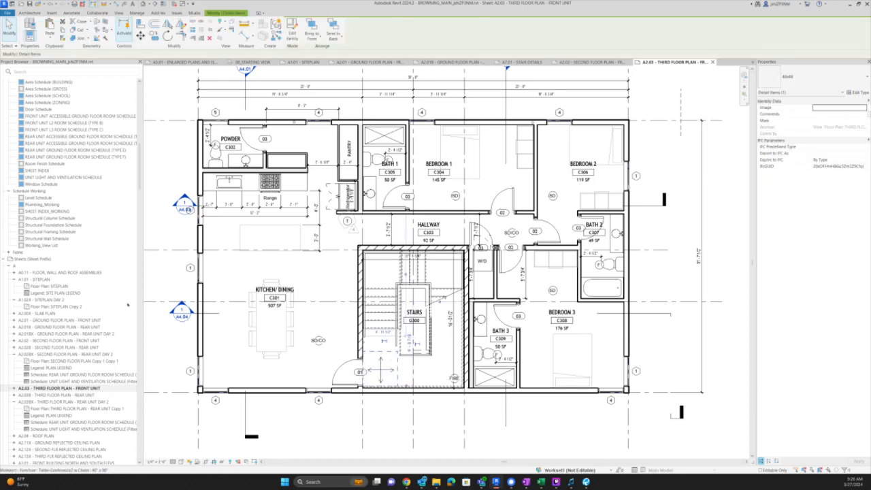
click(795, 76)
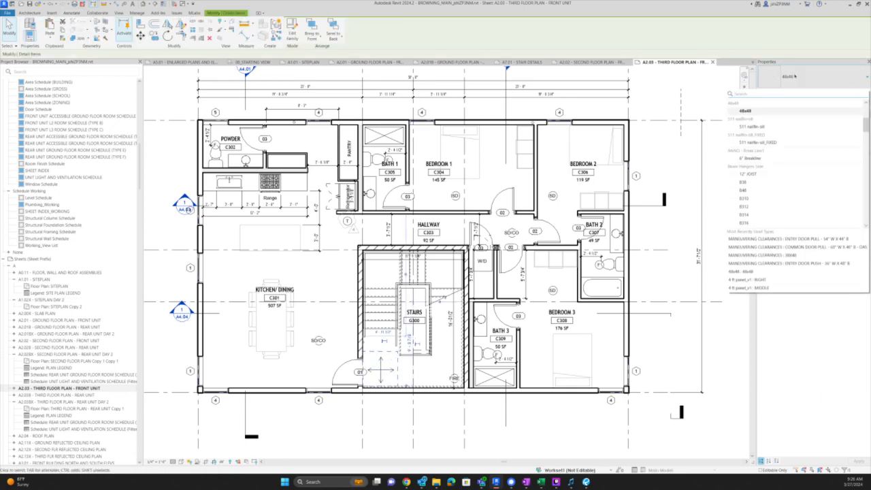
text(48)
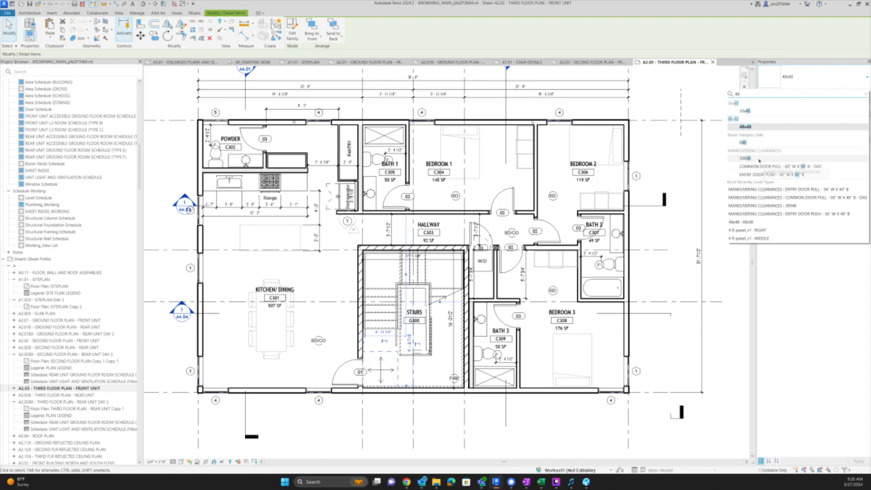
click(758, 158)
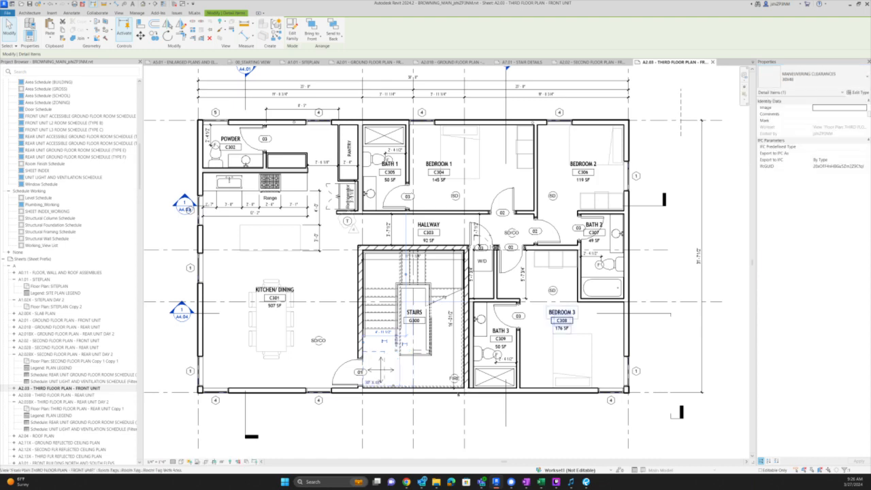
- Duplicate the clearance type and rename it COMMON DOOR PUSH - 48" x 48"
click(857, 93)
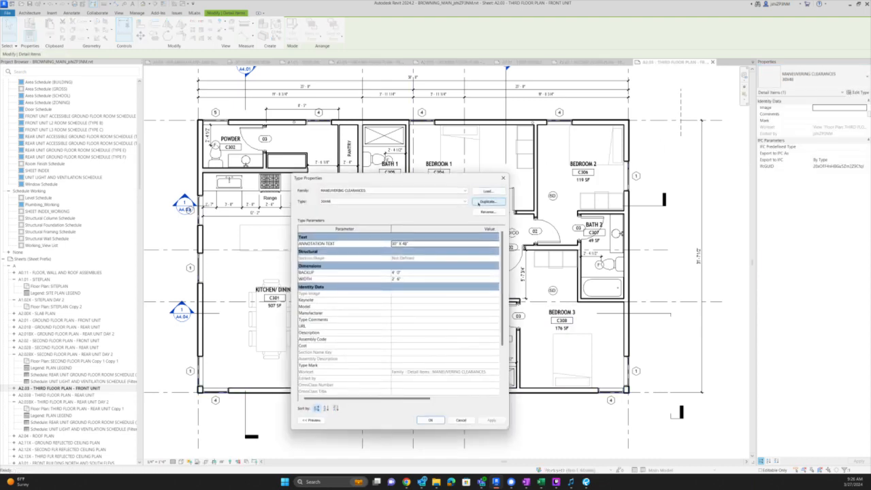
click(464, 201)
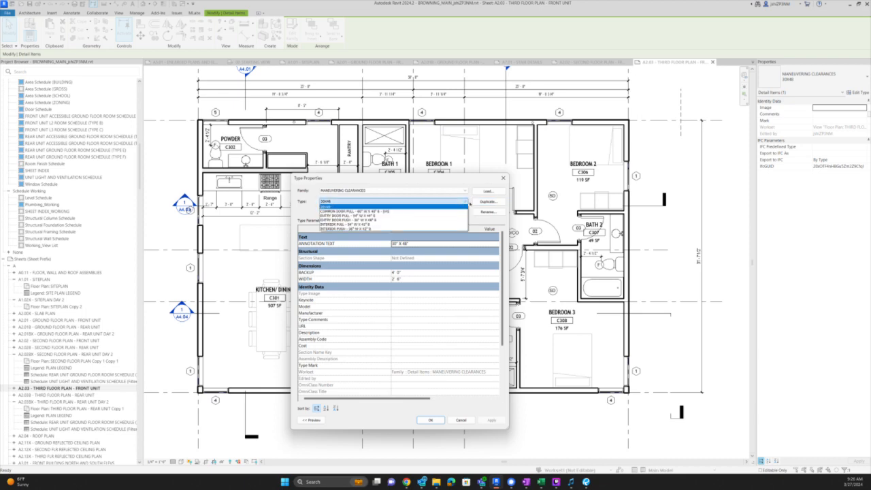
click(464, 202)
click(487, 202)
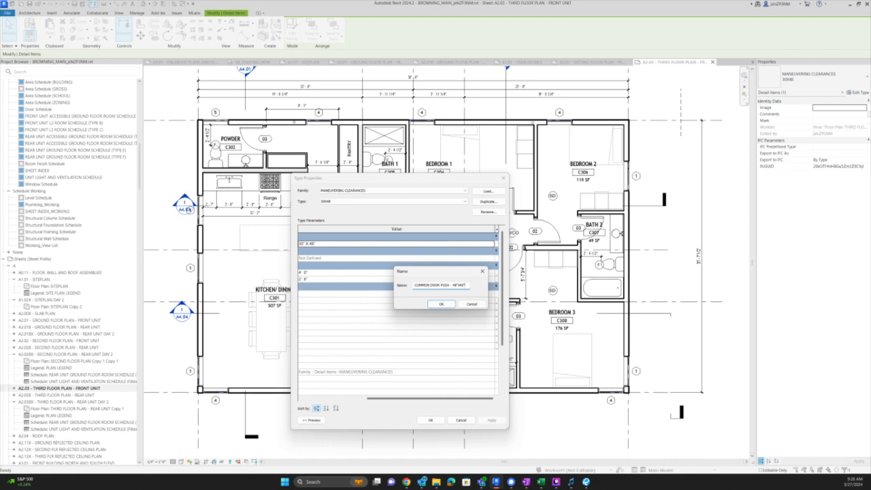
key(Return)
click(436, 201)
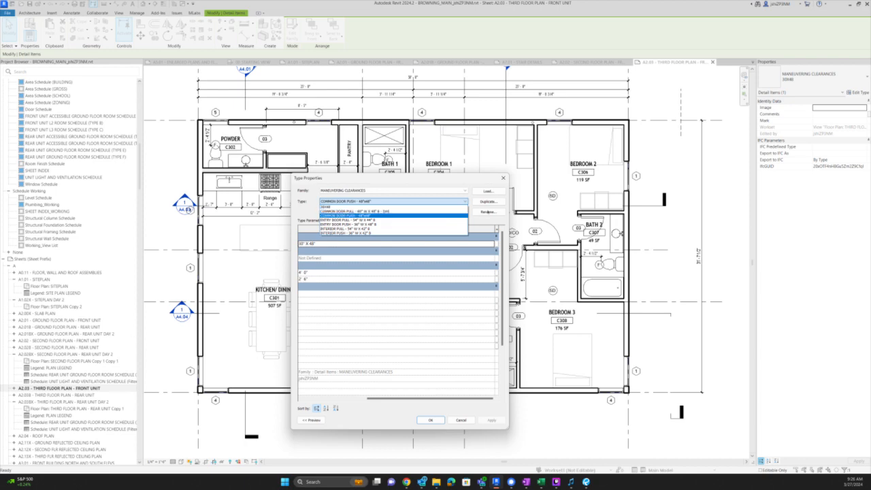
click(488, 213)
click(488, 212)
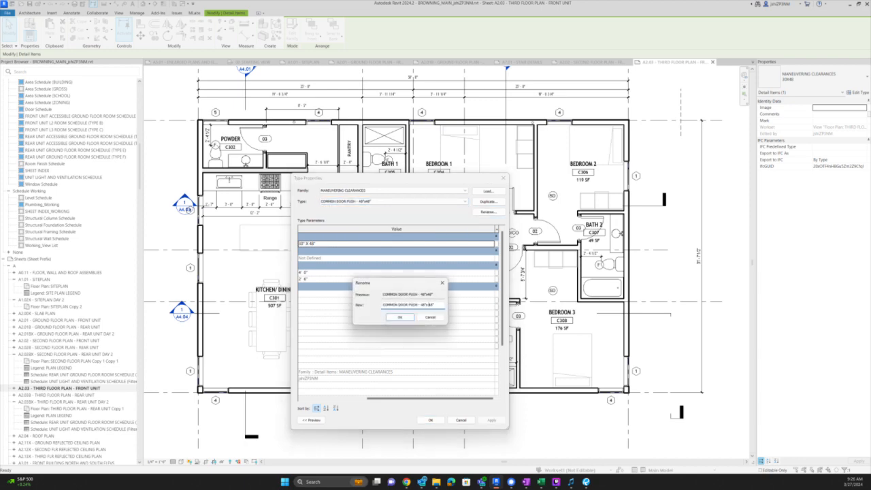
key(Return)
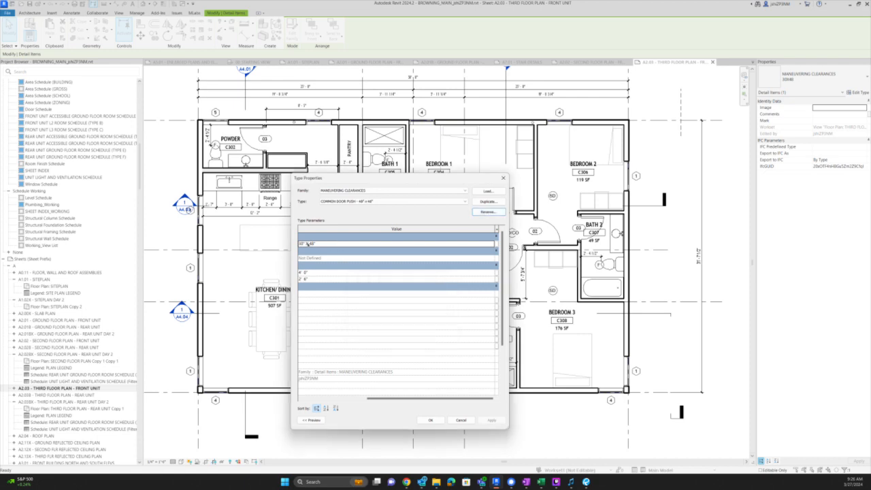
- Set annotation text to 48" X 48" and width to 4', then apply
click(302, 244)
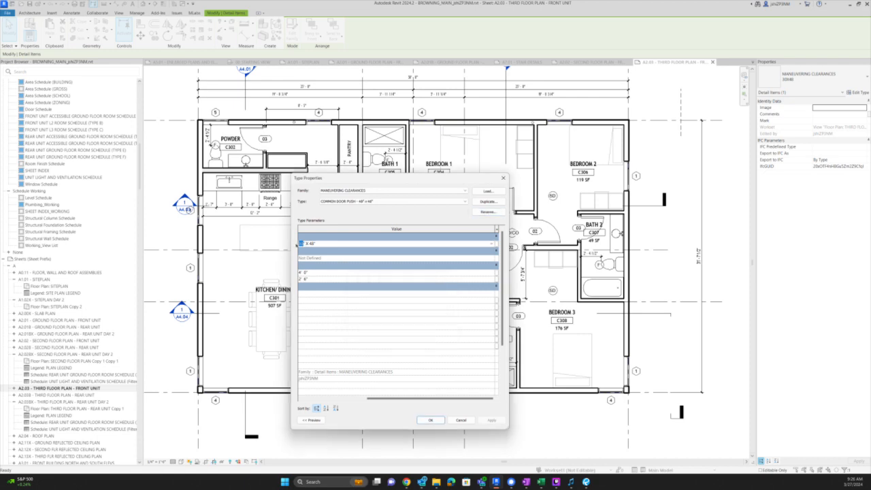
text(48)
click(317, 279)
text(4)
click(431, 420)
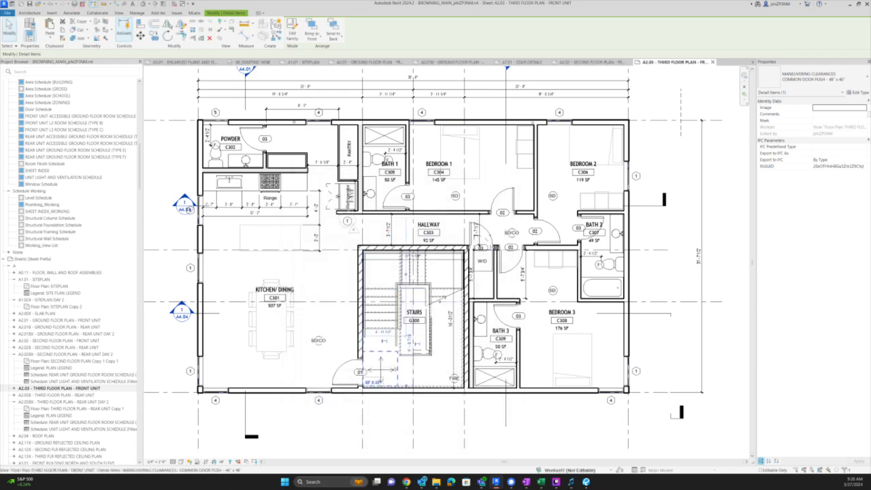
scroll(396, 385, up, 5)
key(Escape)
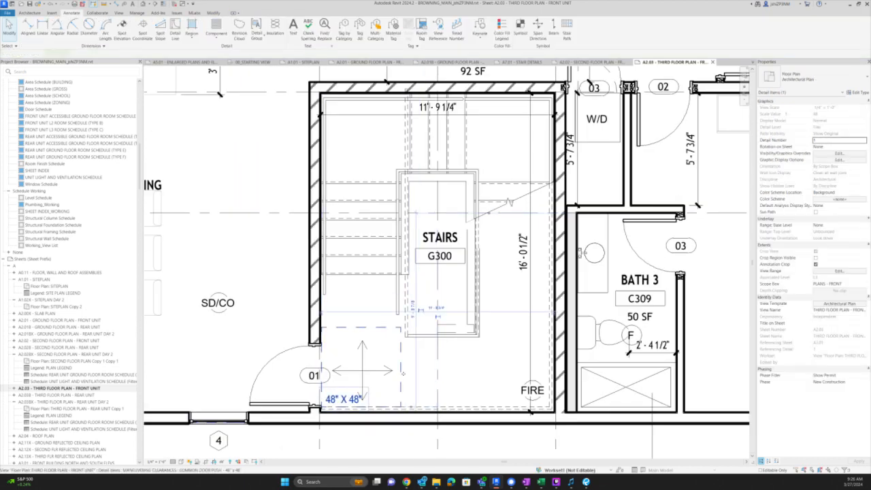
- Rotate the 48" X 48" clearance at A2.03's stair door 01 by 90° to vertical
click(397, 385)
key(r)
key(o)
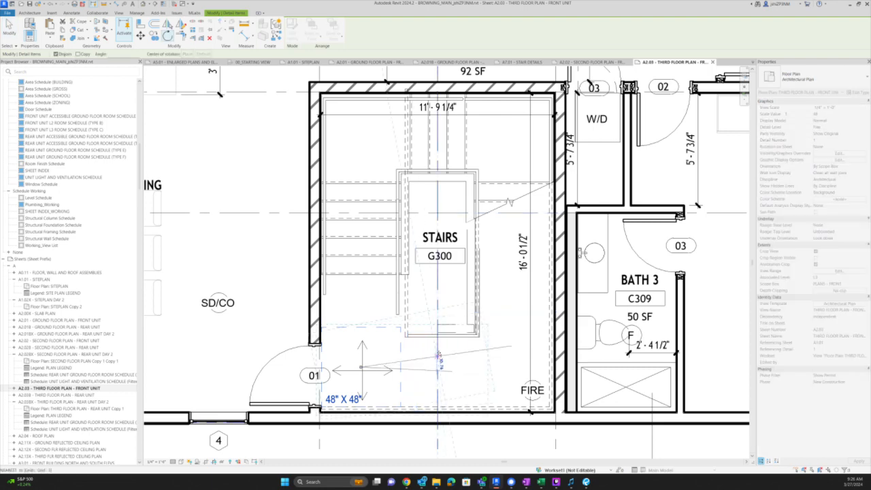
click(439, 353)
key(Escape)
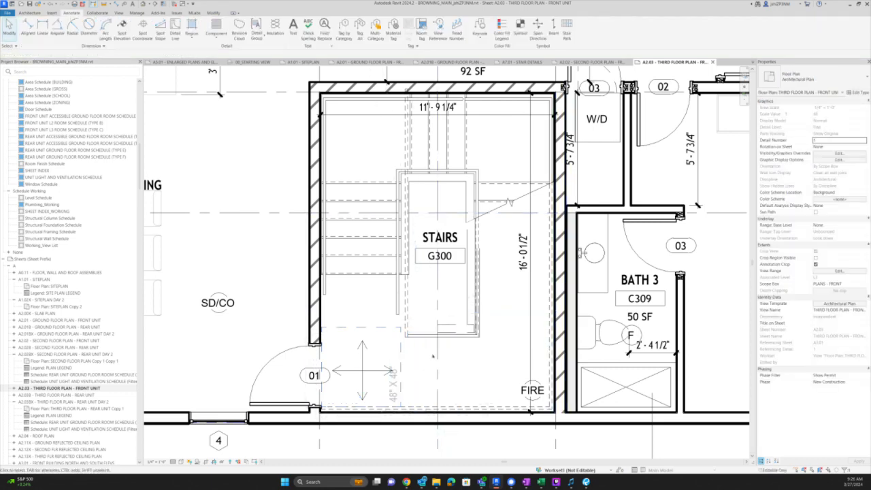
click(398, 332)
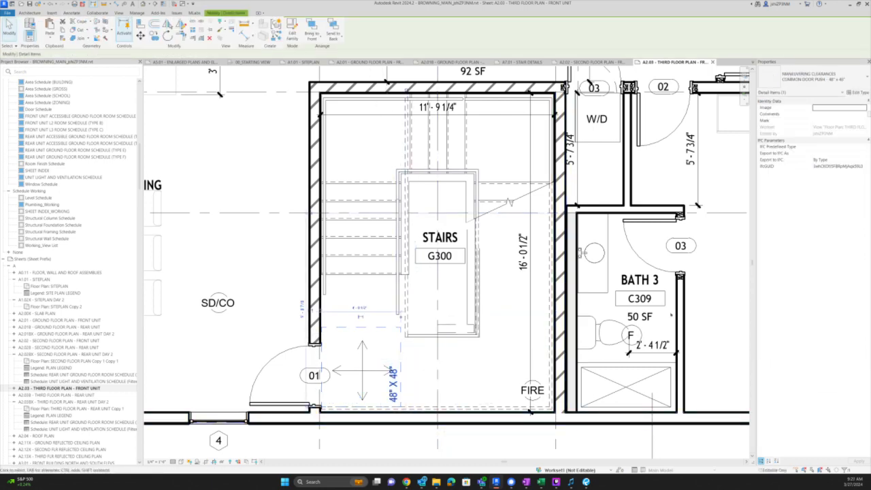
- On sheet A2.02, move the stair-door clearance so its lower-left corner snaps to door 01's wall end
click(584, 62)
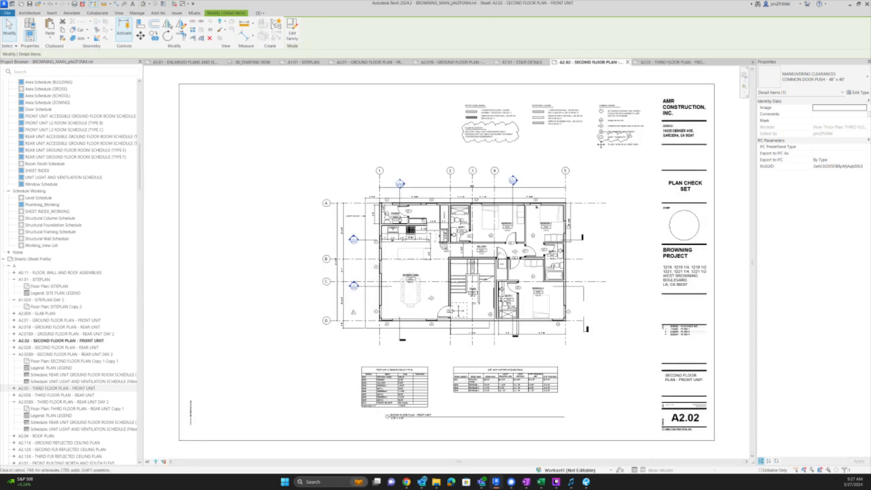
scroll(381, 286, up, 4)
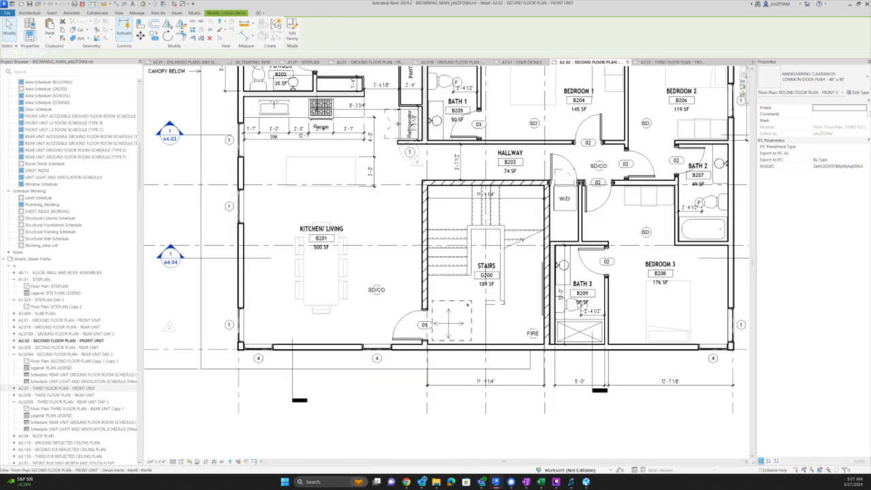
key(Escape)
scroll(468, 301, up, 2)
click(468, 301)
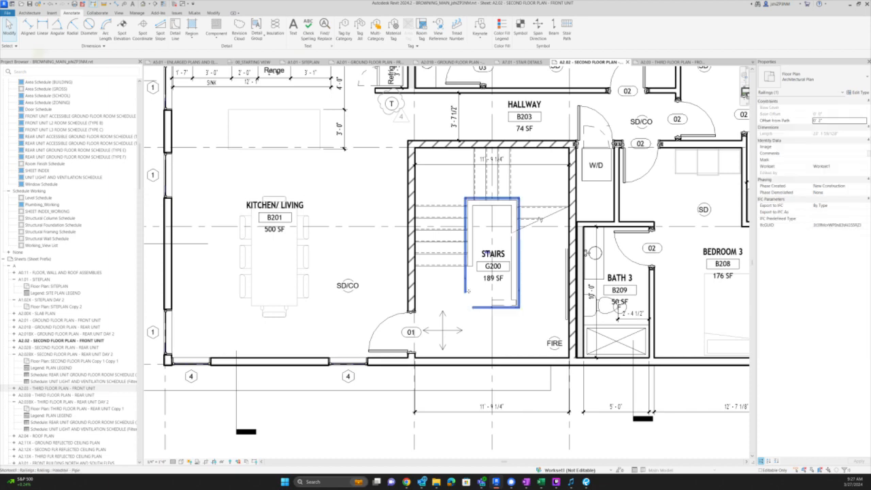
click(468, 304)
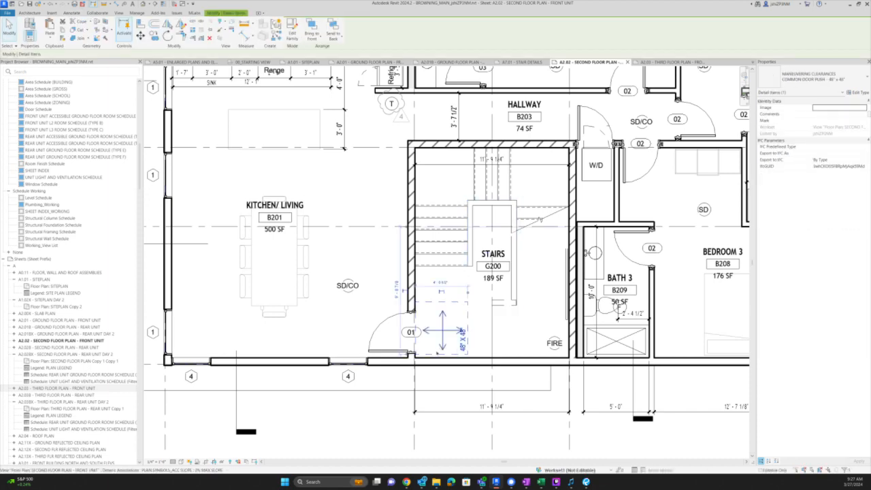
scroll(436, 349, up, 4)
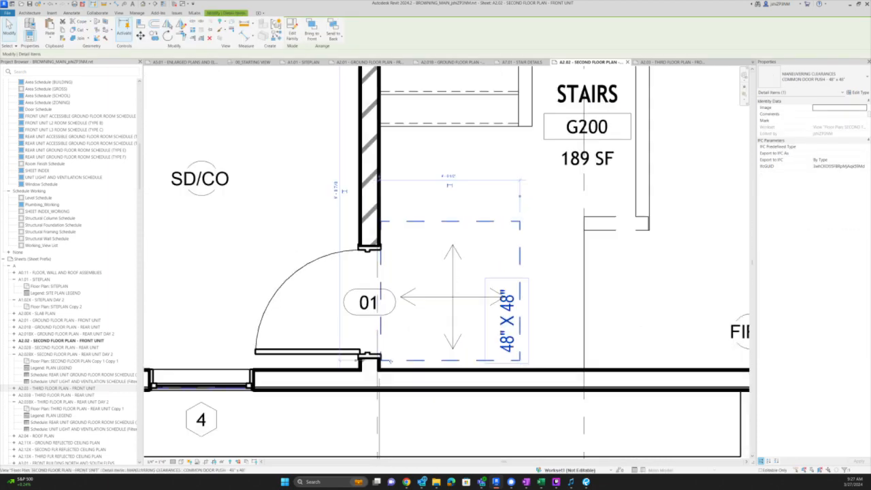
scroll(391, 361, up, 5)
key(m)
key(v)
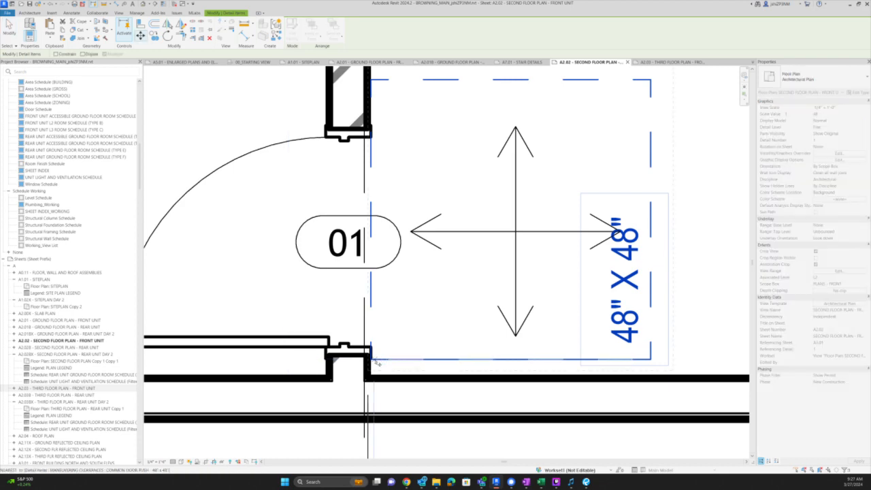
click(373, 361)
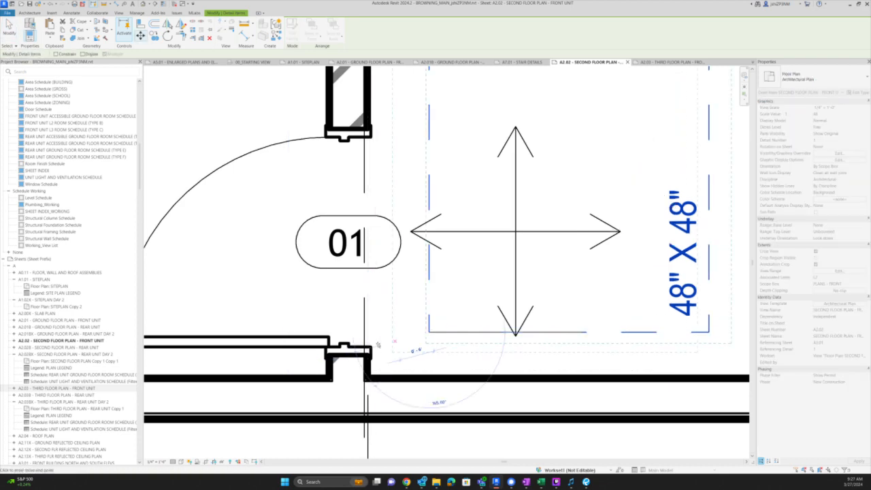
click(370, 344)
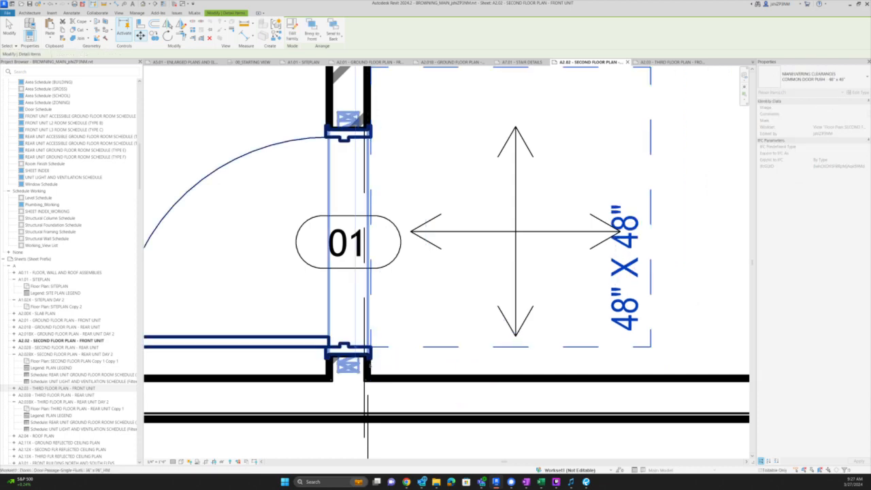
scroll(373, 356, down, 4)
key(Escape)
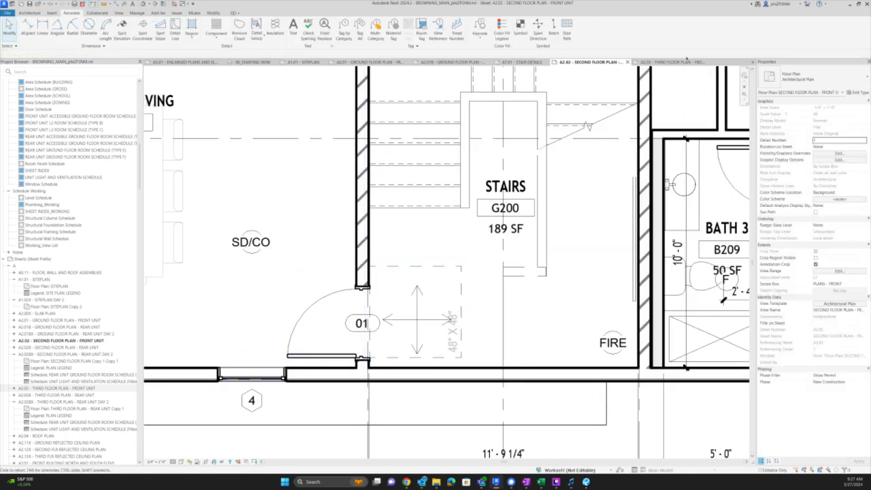
click(684, 61)
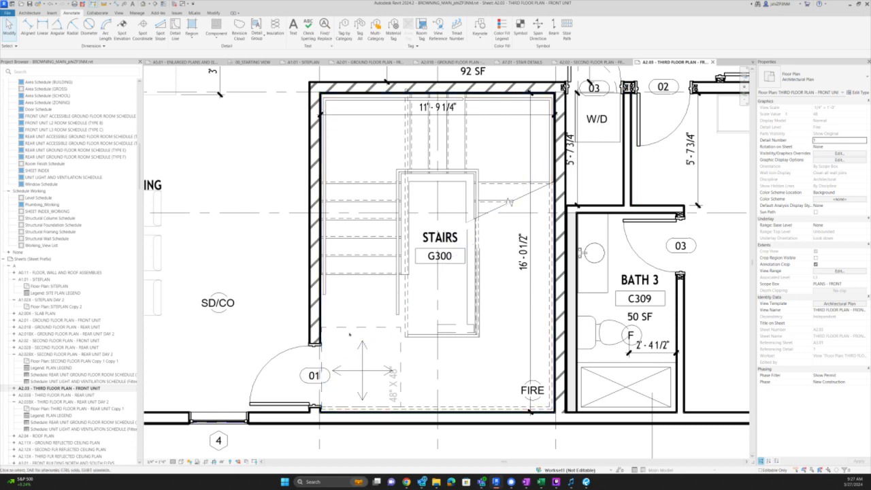
- Move the rotated clearance so its lower-left corner sits on the wall corner at door 01
click(351, 330)
scroll(322, 405, up, 8)
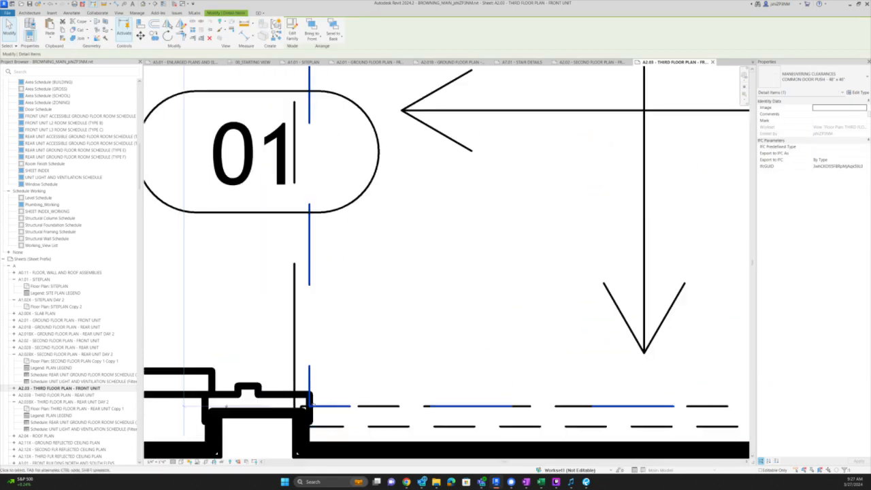
click(399, 323)
key(m)
key(v)
click(390, 339)
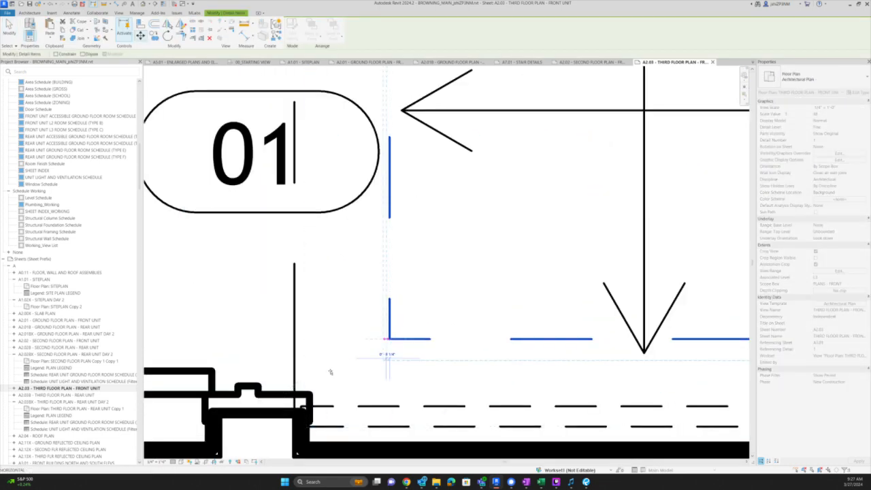
click(312, 394)
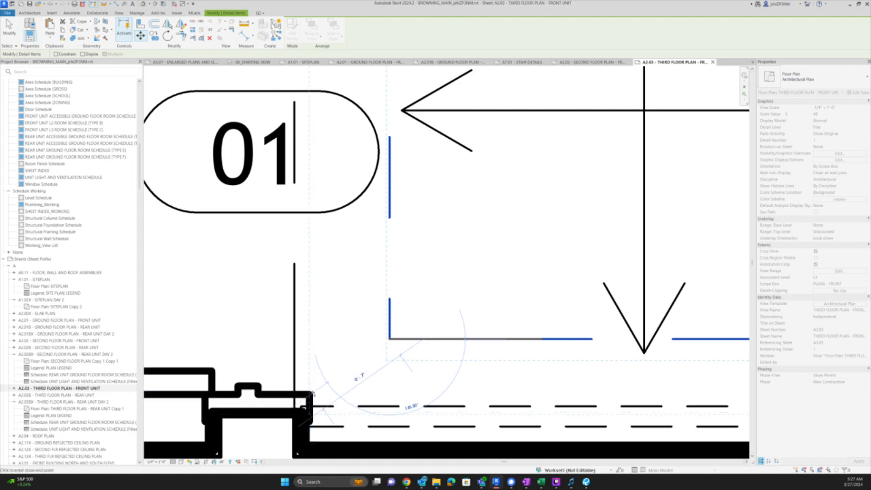
click(311, 394)
scroll(311, 394, down, 4)
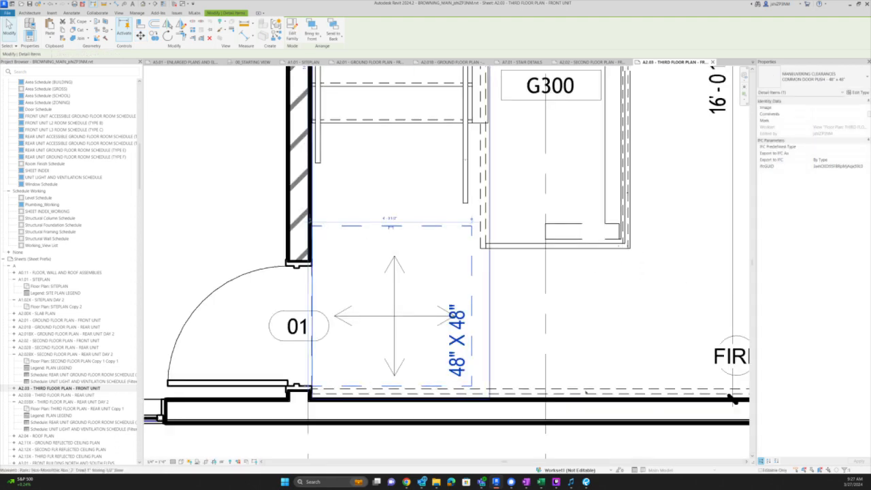
key(Escape)
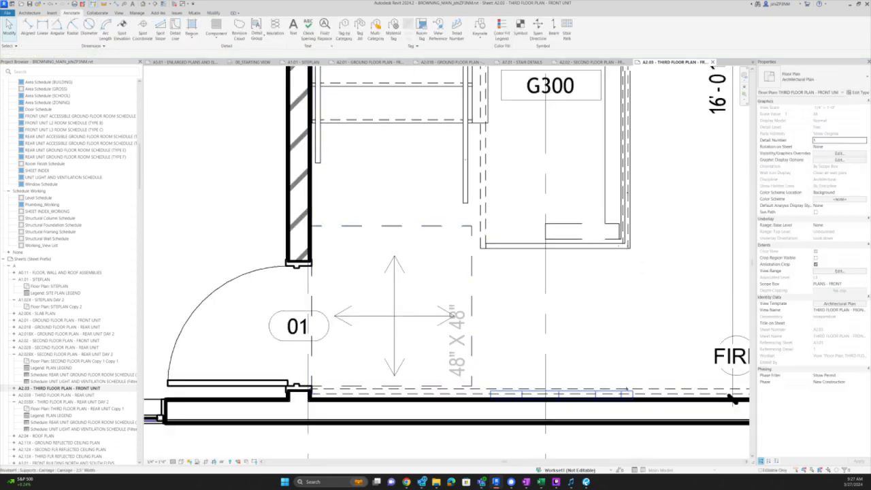
- Pan to view the whole stair, then open sheet A2.03B from the Project Browser
click(625, 391)
scroll(619, 388, down, 2)
middle_drag(616, 387, 520, 382)
scroll(524, 380, down, 2)
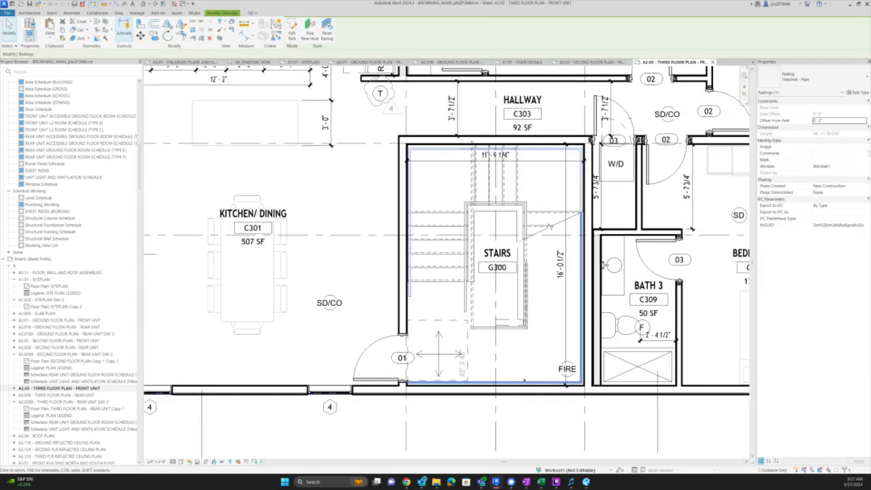
key(Escape)
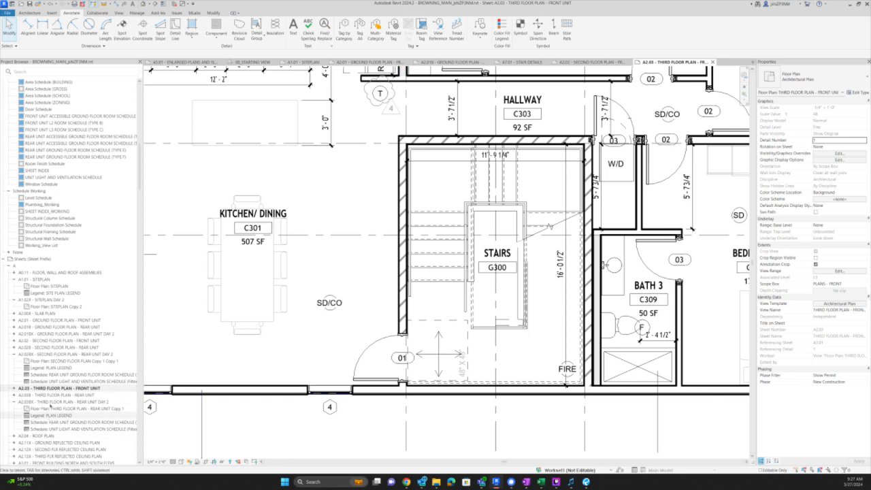
double_click(42, 395)
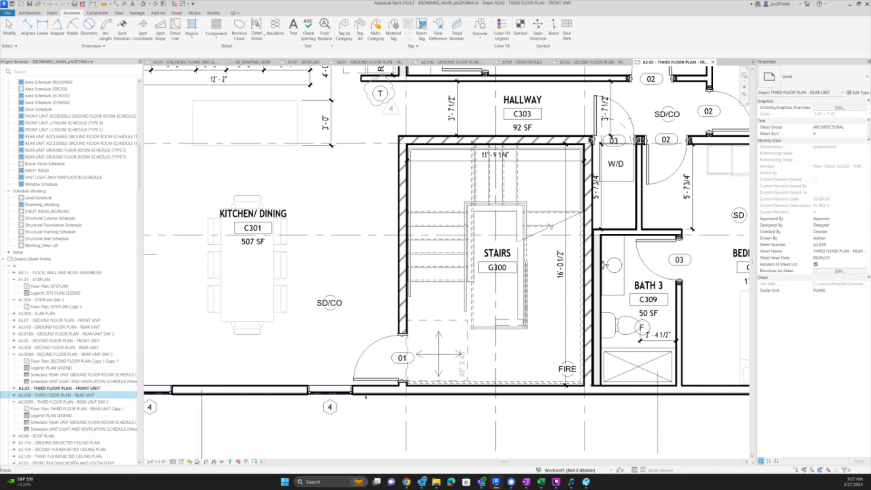
- Activate the plan viewport and set Linework (LW) to the <Invisible lines> style
scroll(463, 358, up, 8)
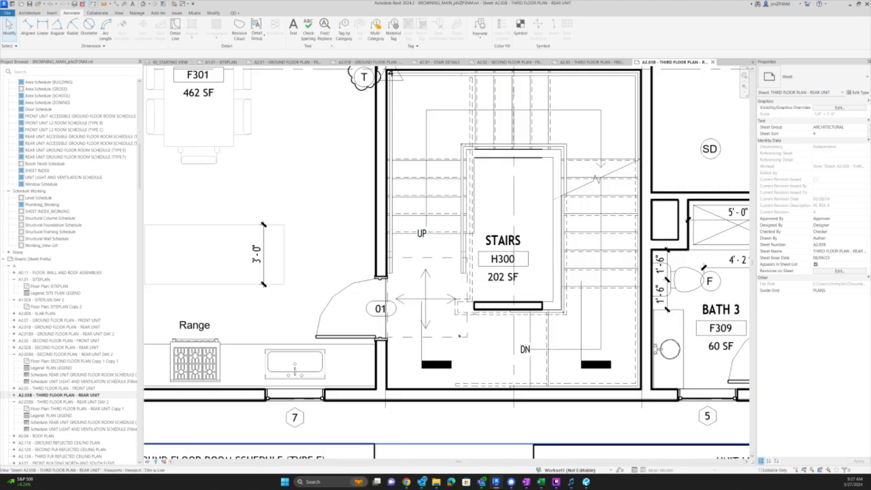
double_click(455, 337)
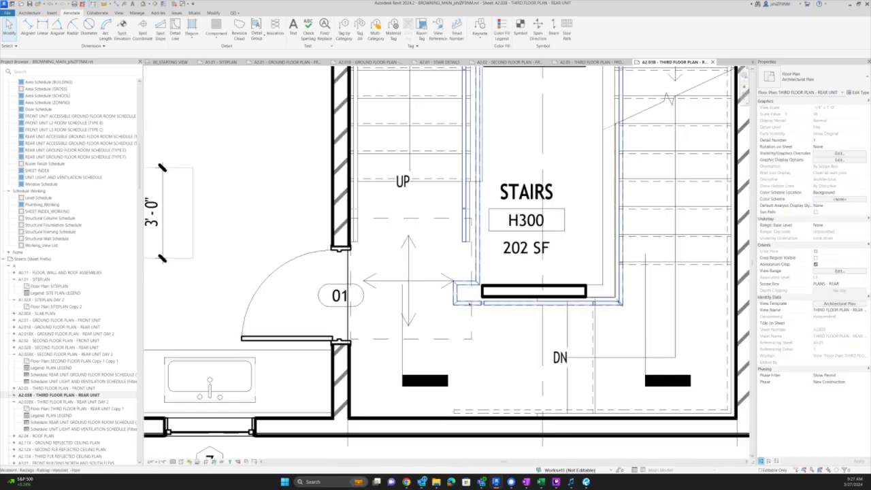
click(469, 333)
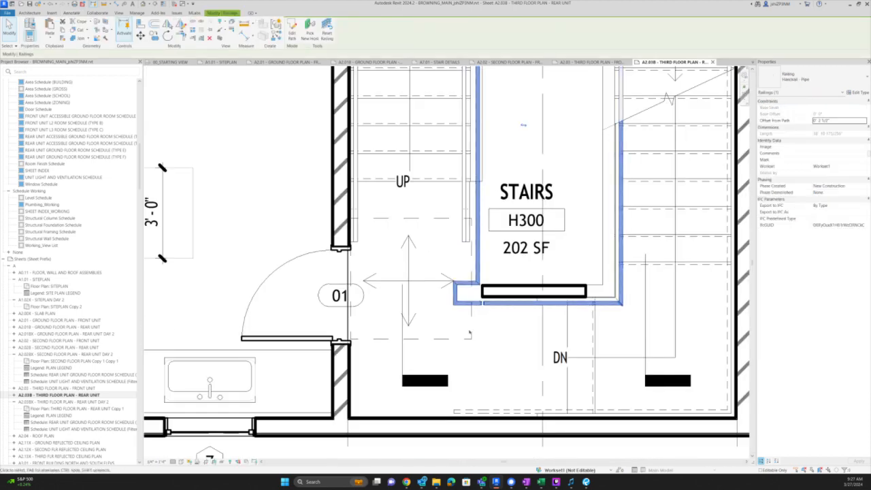
key(Escape)
scroll(476, 299, up, 4)
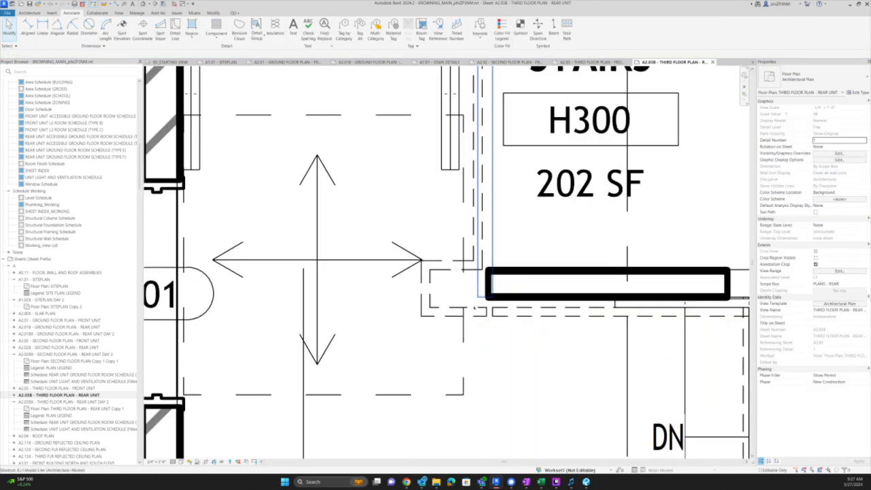
key(l)
key(w)
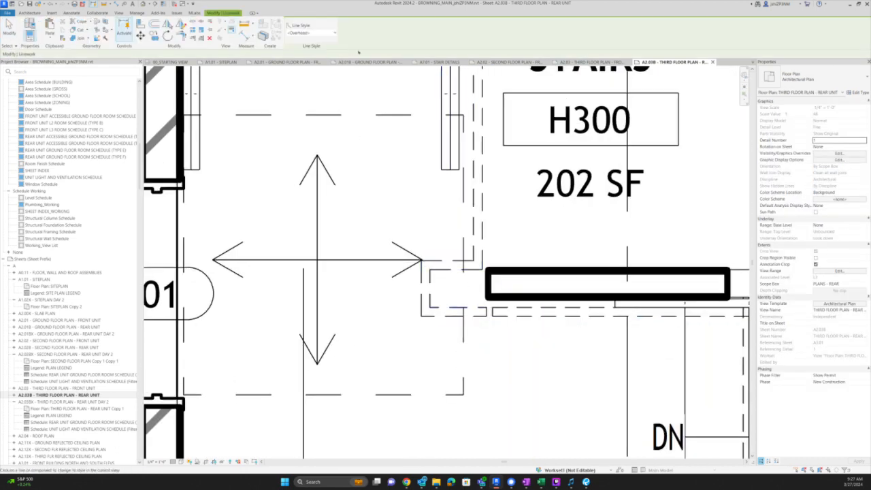
click(315, 33)
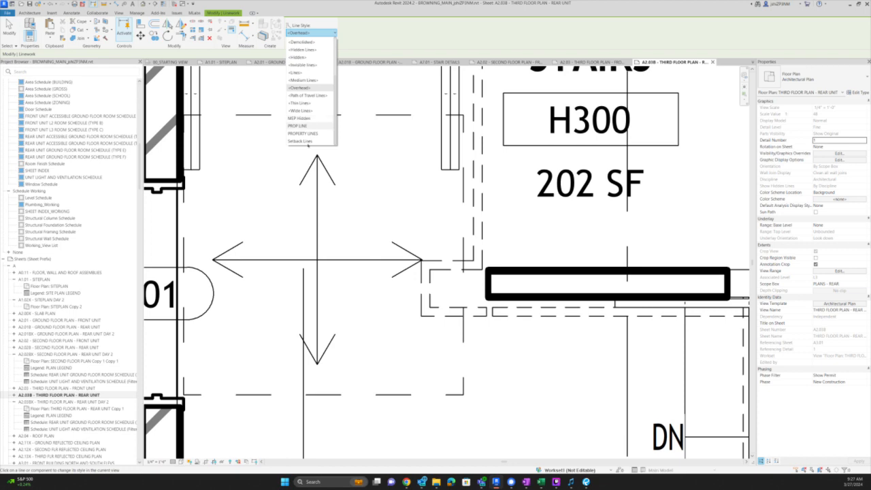
click(313, 64)
scroll(475, 296, up, 2)
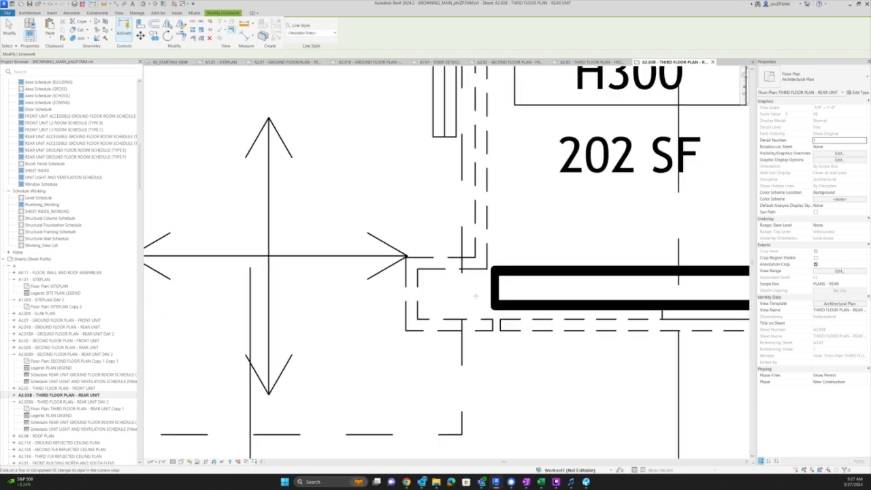
- Hide the five stray dashed and corner lines around the stair railing
click(468, 319)
click(464, 331)
click(406, 301)
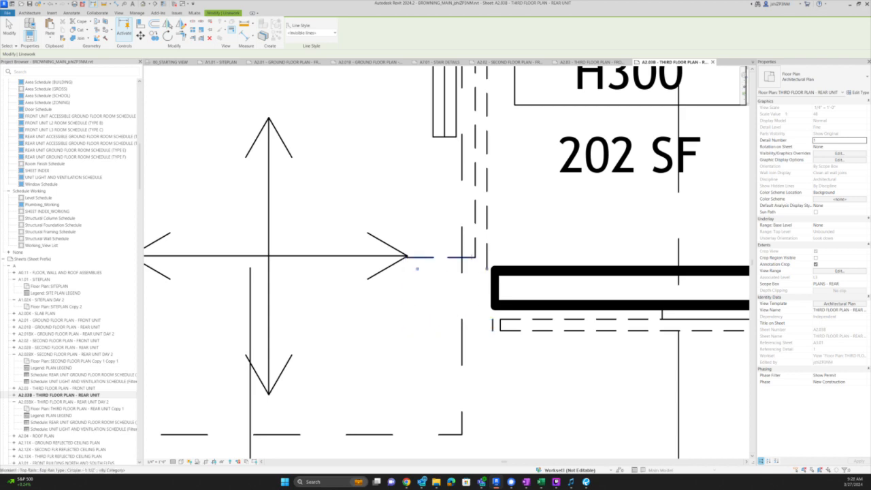
click(417, 267)
click(496, 324)
scroll(526, 335, down, 5)
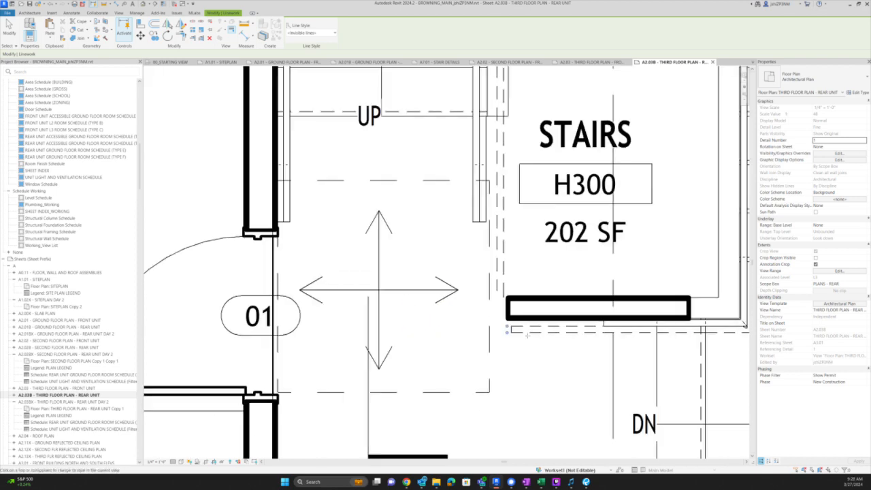
key(Escape)
- Shift the 48x48 clearance box closer to the stair door
click(502, 347)
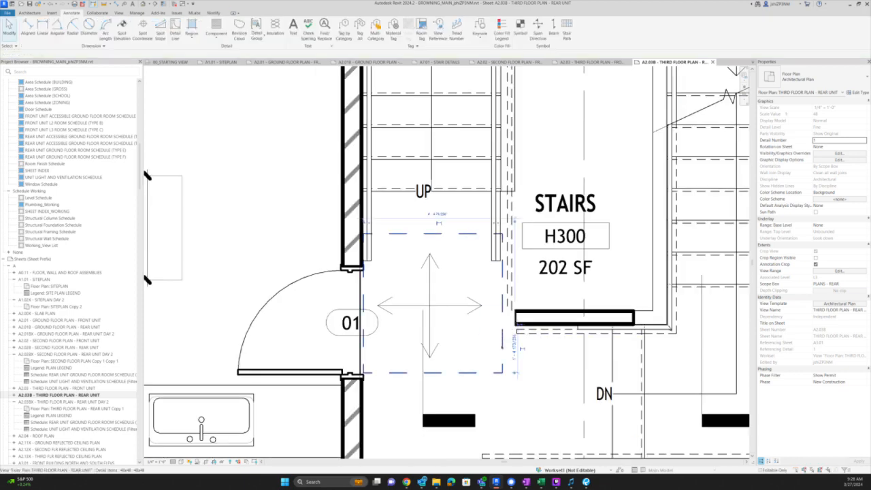
key(m)
key(v)
click(428, 386)
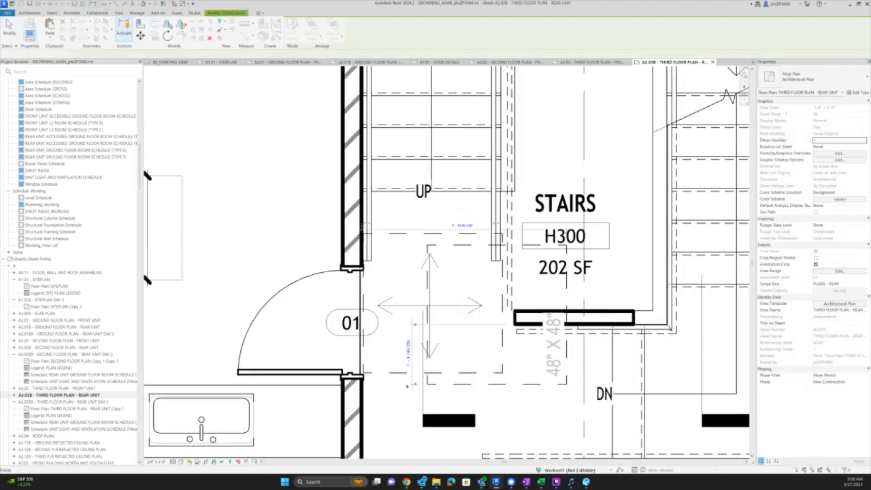
key(Escape)
- Snap the clearance box's corner to the wall end at door 01
click(461, 373)
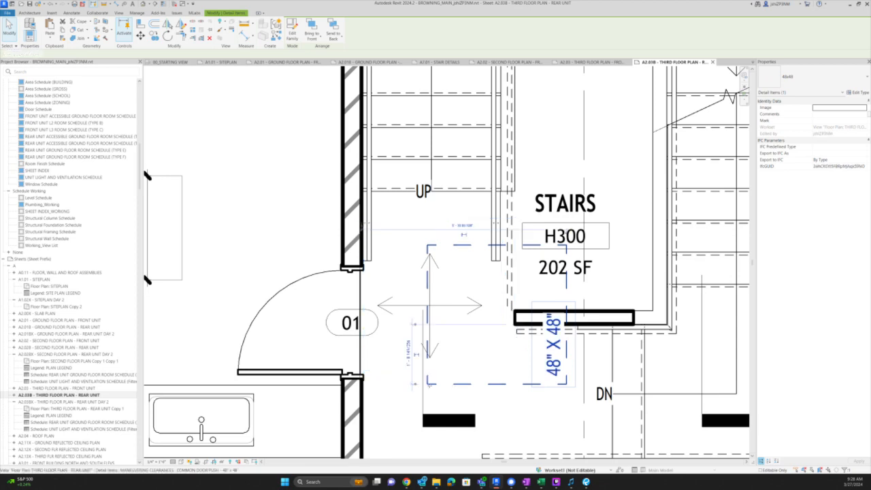
key(m)
key(v)
scroll(428, 384, up, 2)
click(426, 385)
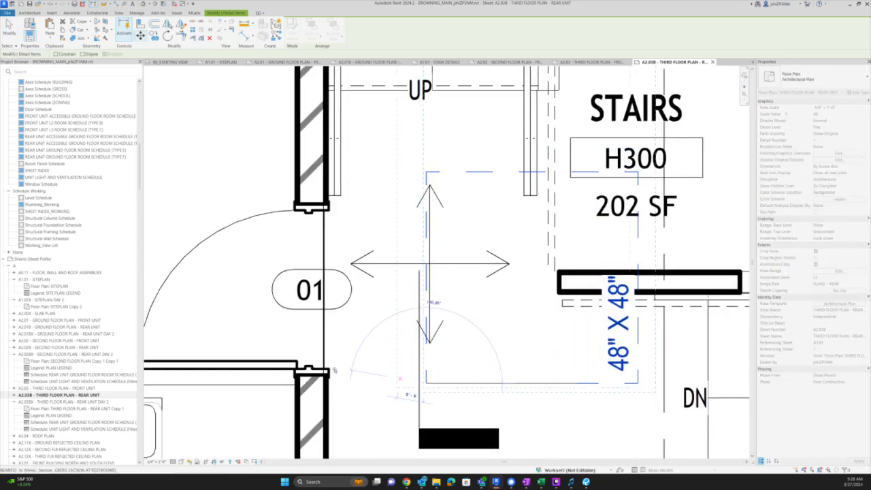
scroll(315, 371, up, 4)
click(321, 368)
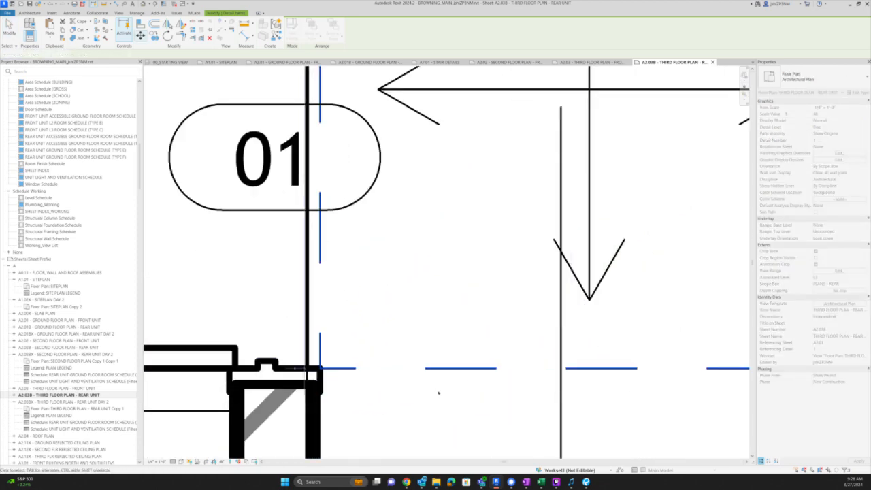
scroll(424, 392, down, 4)
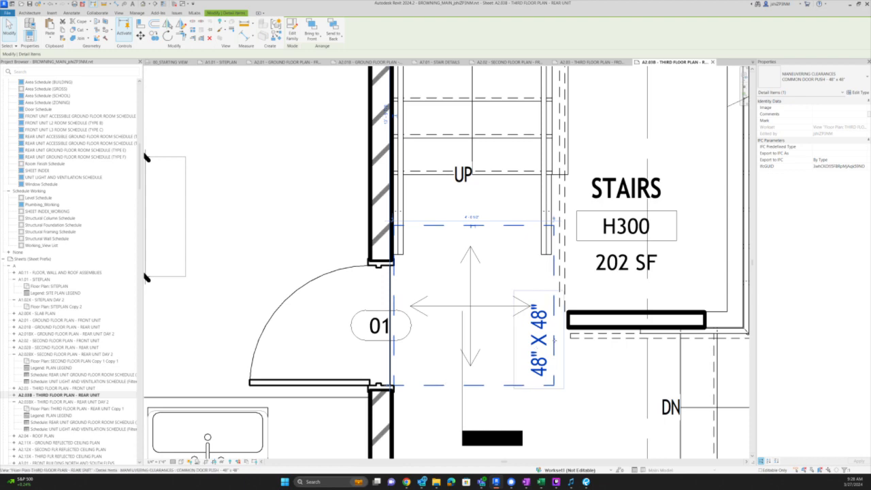
scroll(554, 340, down, 2)
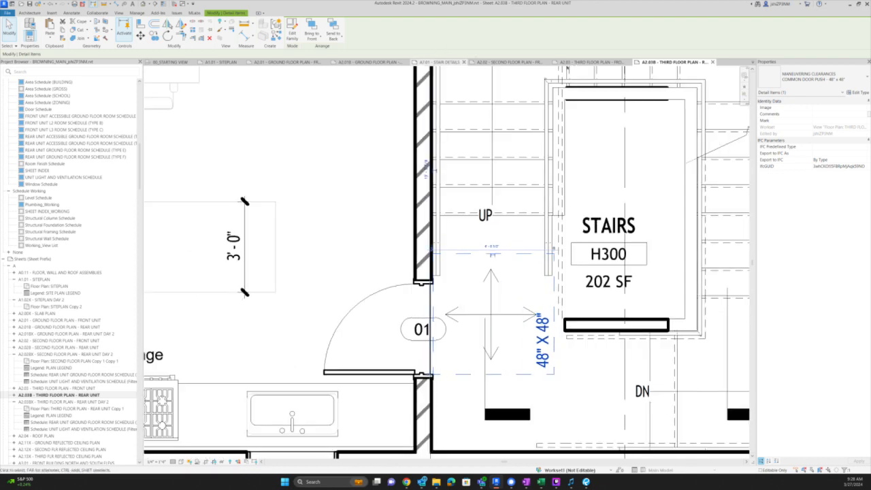
scroll(57, 239, down, 8)
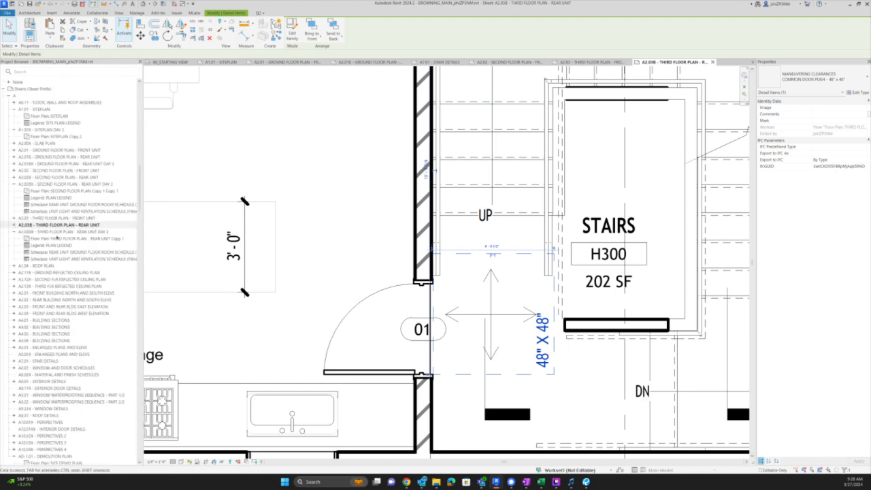
click(31, 178)
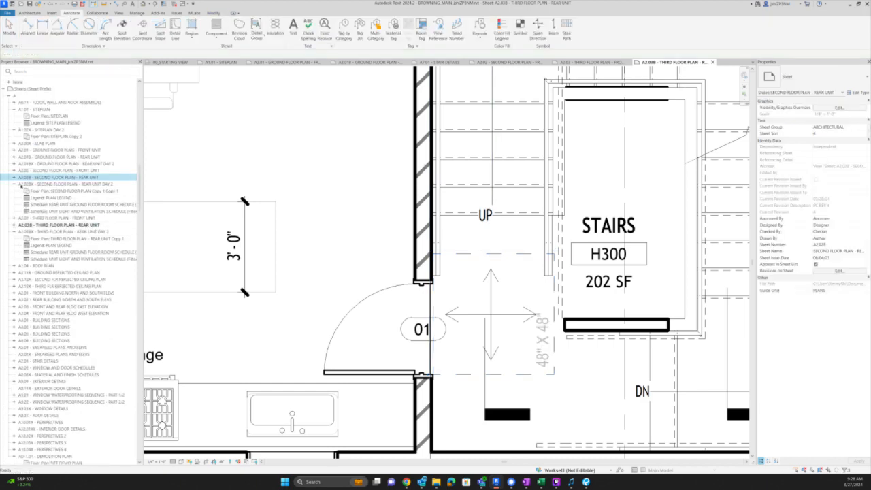
- Collapse the A2.02BX and A2.03BX sheet entries and return to sheet A2.03B
click(14, 184)
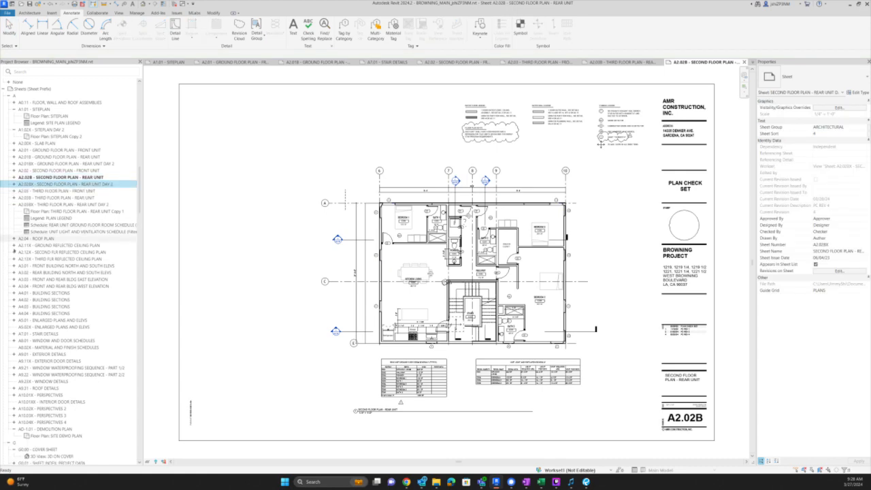
click(13, 204)
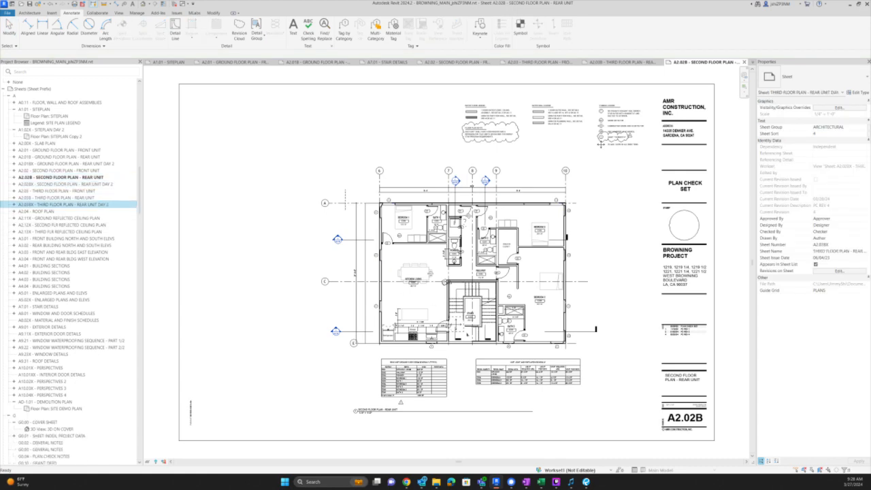
scroll(468, 334, up, 2)
click(620, 62)
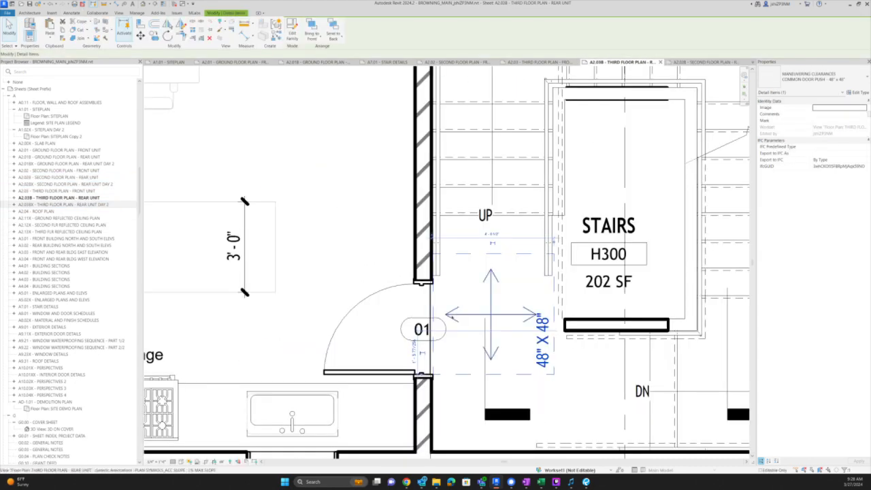
- Inspect the 48" x 48" stair clearance on sheet A2.02B, then switch to Bluebeam's correction list
click(720, 62)
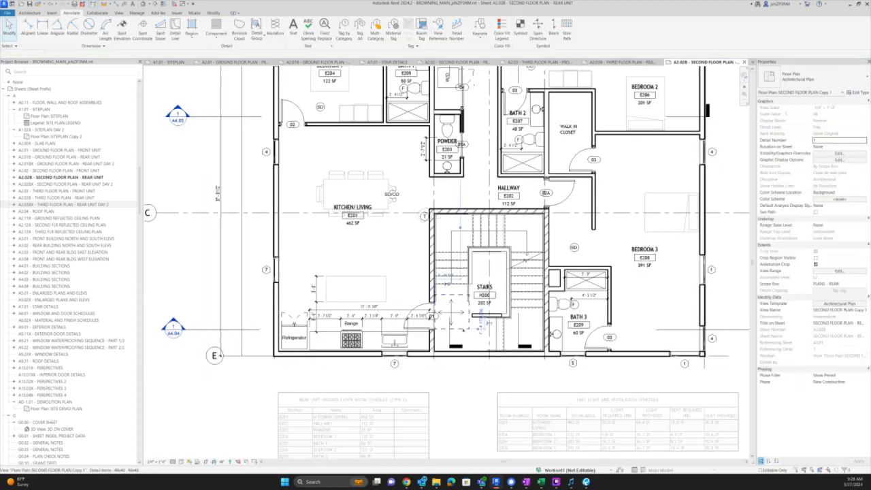
scroll(462, 327, up, 3)
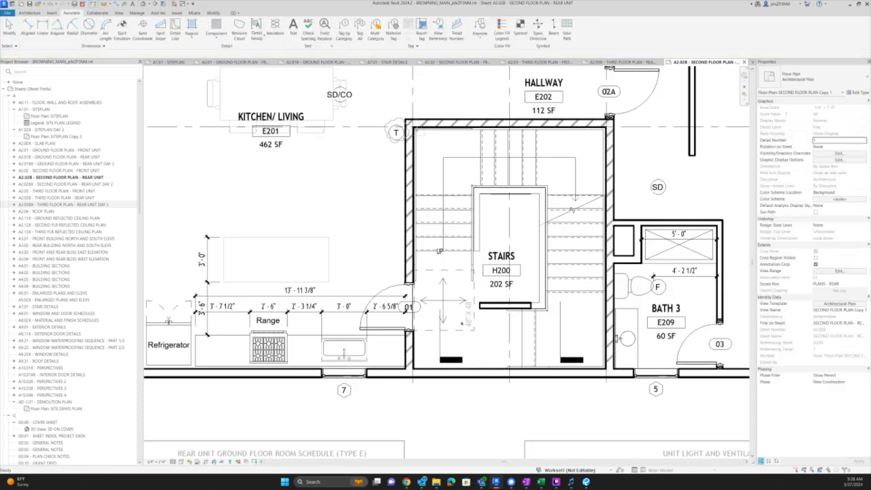
click(462, 326)
scroll(428, 337, down, 3)
key(Escape)
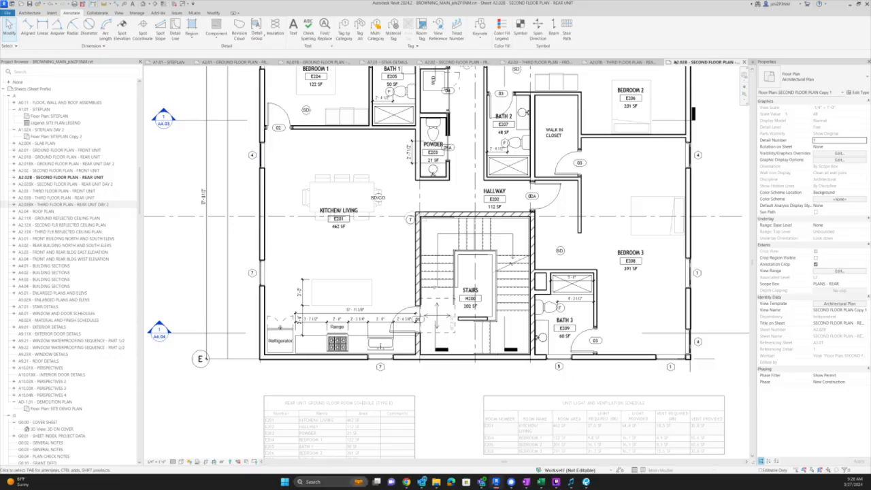
key(alt+Tab)
click(512, 306)
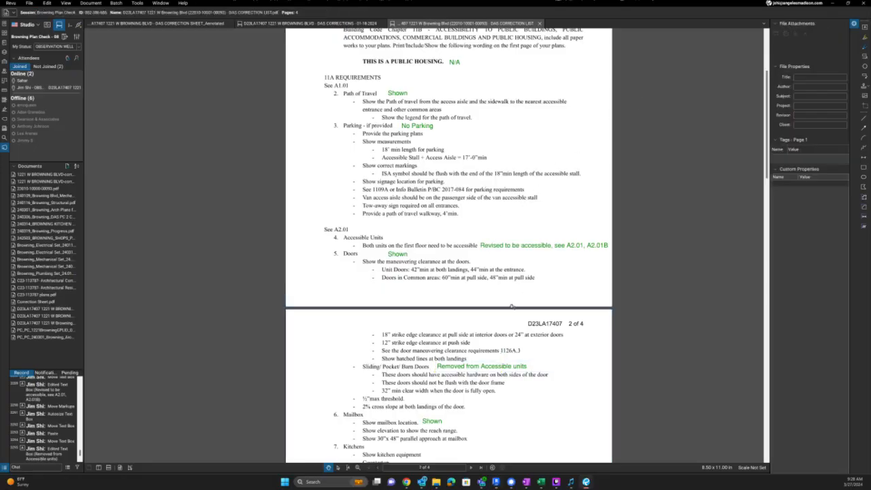
- Scroll to the A2.01 door maneuvering clearance requirements, then return to Revit's second floor plan
scroll(505, 289, up, 1)
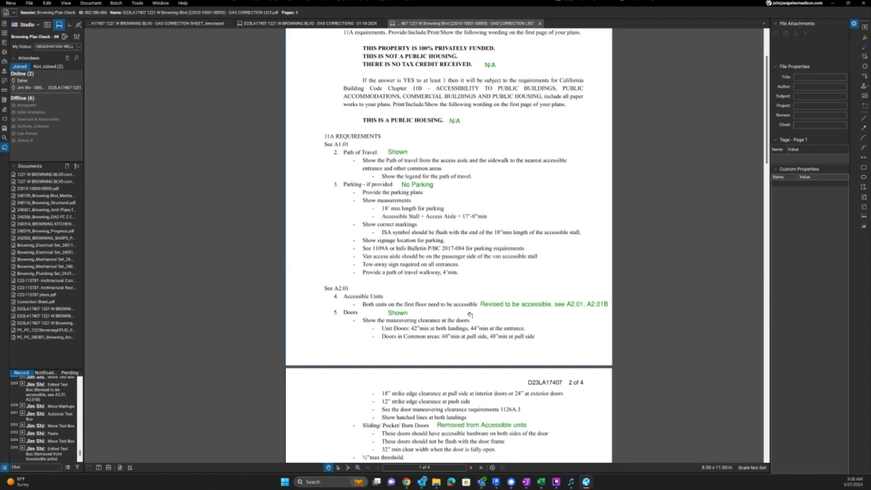
key(alt+Tab)
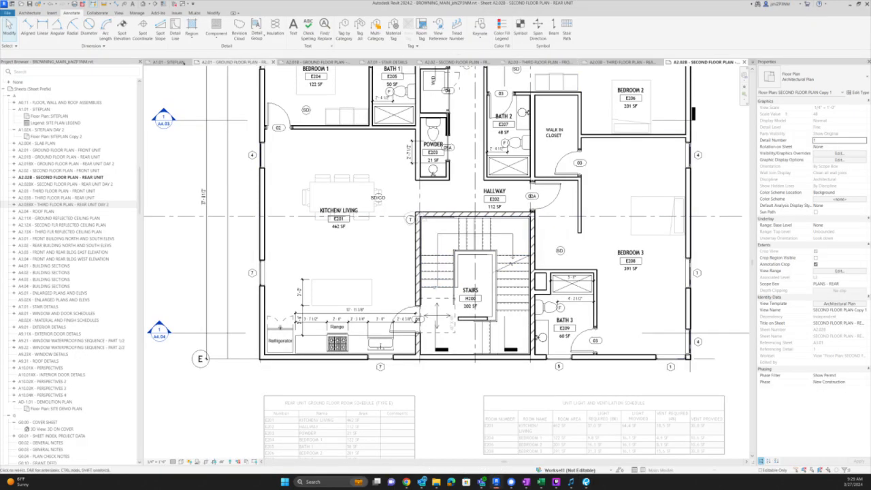
- Open sheet A2.01B - GROUND FLOOR PLAN - REAR UNIT via the A1.01 tab and zoom out
click(183, 62)
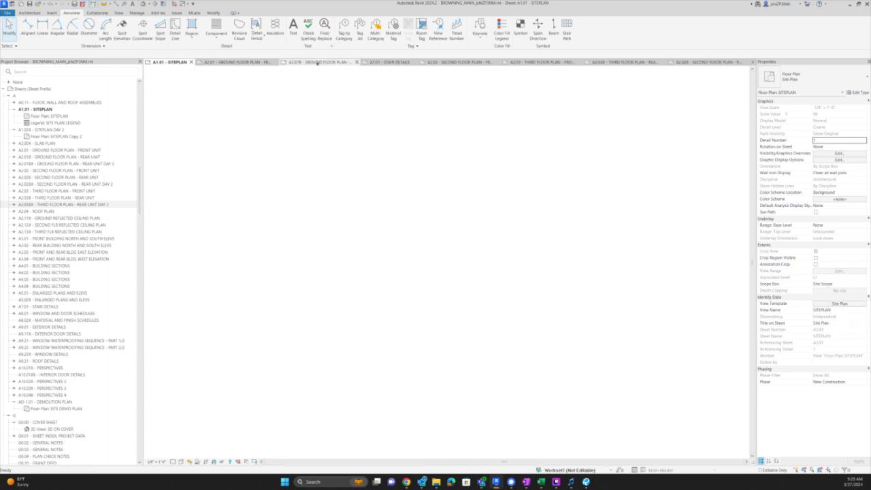
click(317, 62)
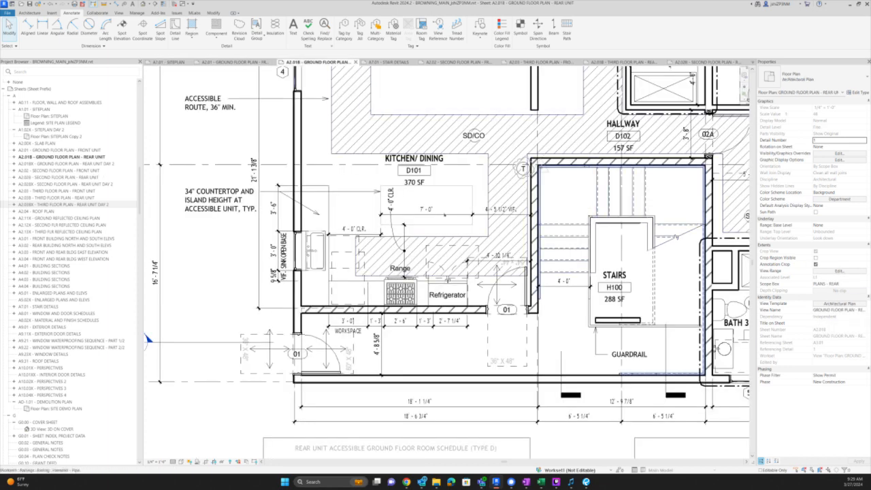
scroll(408, 212, down, 2)
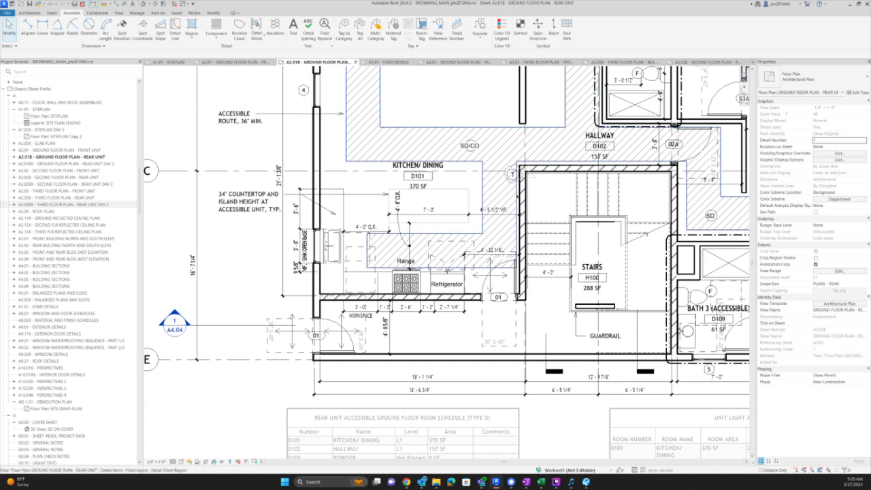
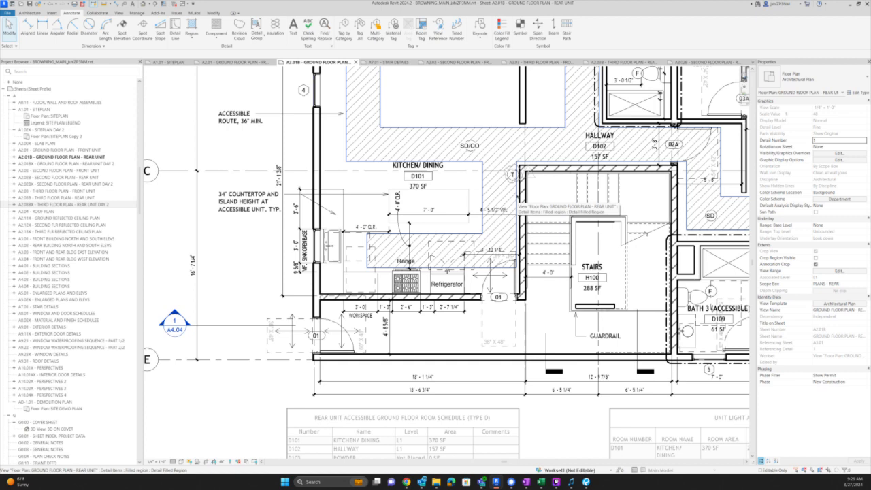
- Zoom into the kitchen range and refrigerator area and start an aligned dimension with DI
scroll(449, 440, down, 3)
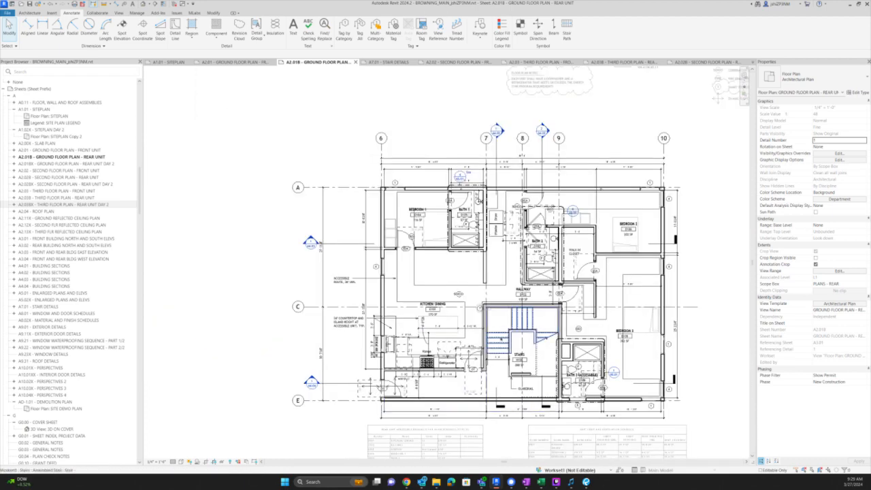
scroll(500, 337, up, 2)
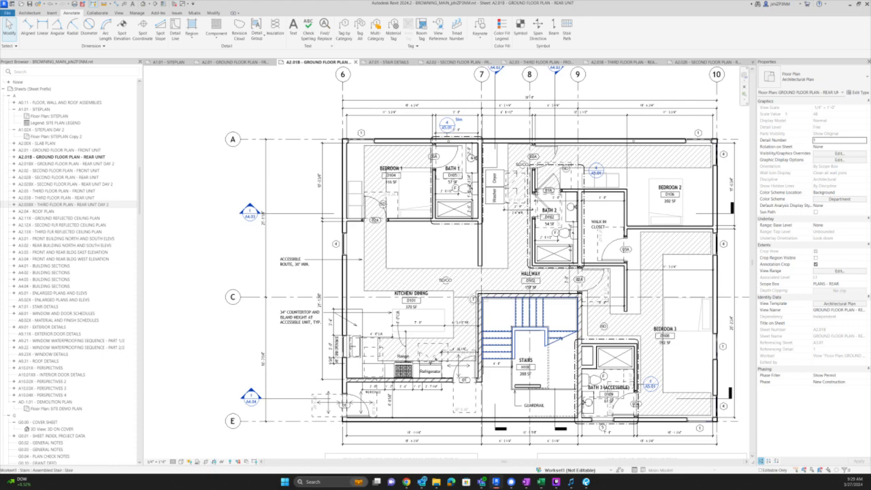
scroll(368, 394, up, 10)
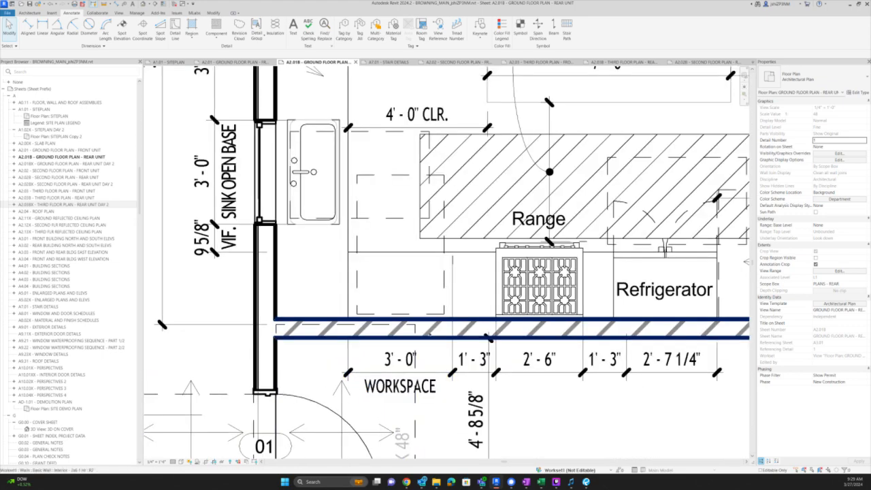
key(d)
key(i)
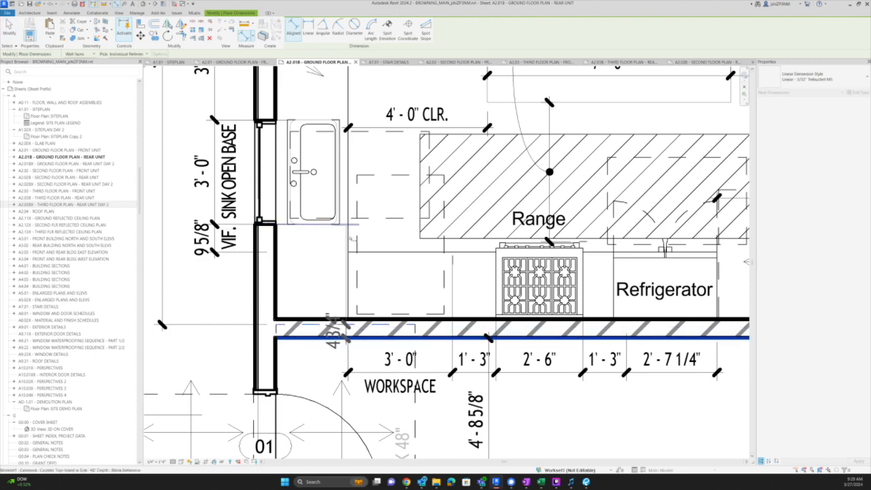
- Zoom out over the kitchen, then cancel the aligned dimension and zoom back toward the range
scroll(349, 238, down, 2)
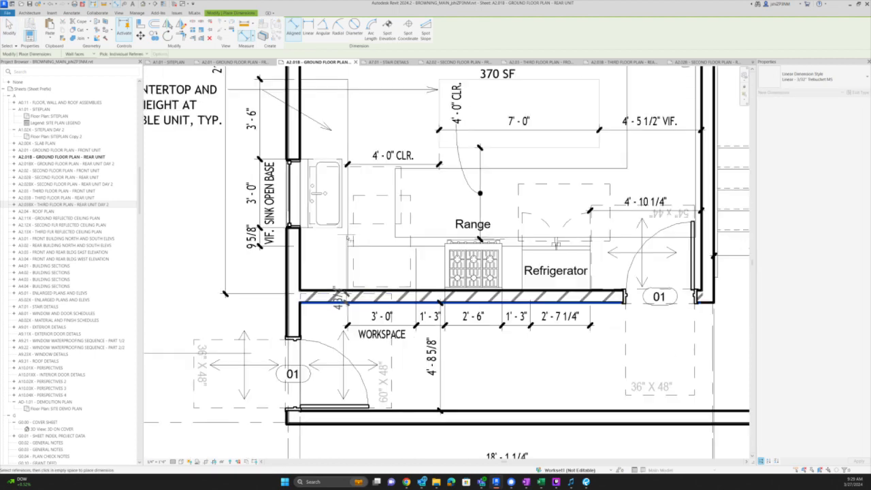
scroll(353, 239, down, 1)
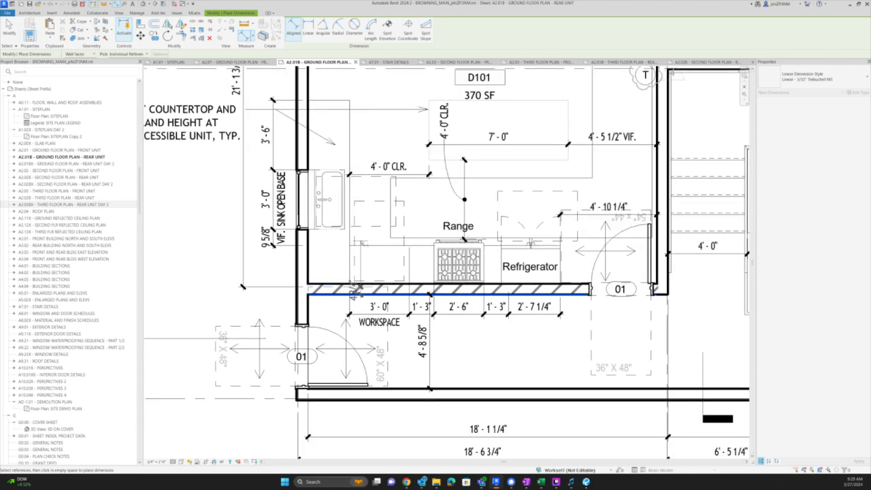
scroll(353, 238, down, 1)
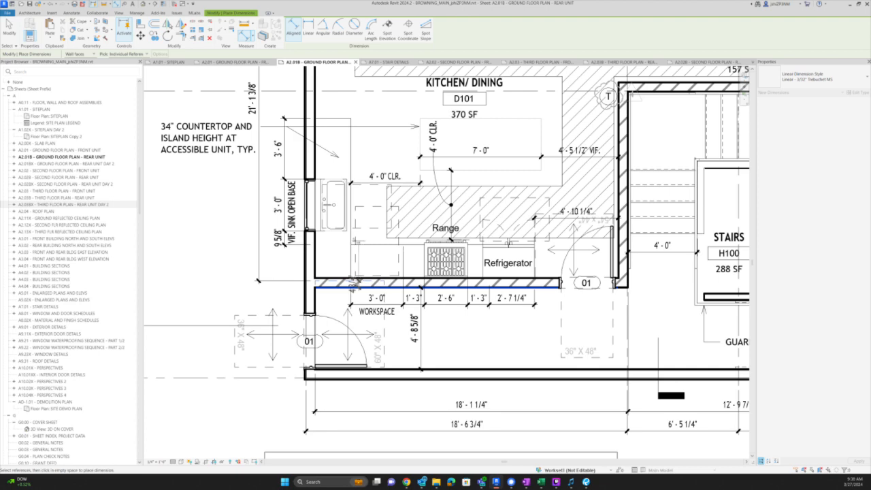
scroll(315, 291, down, 1)
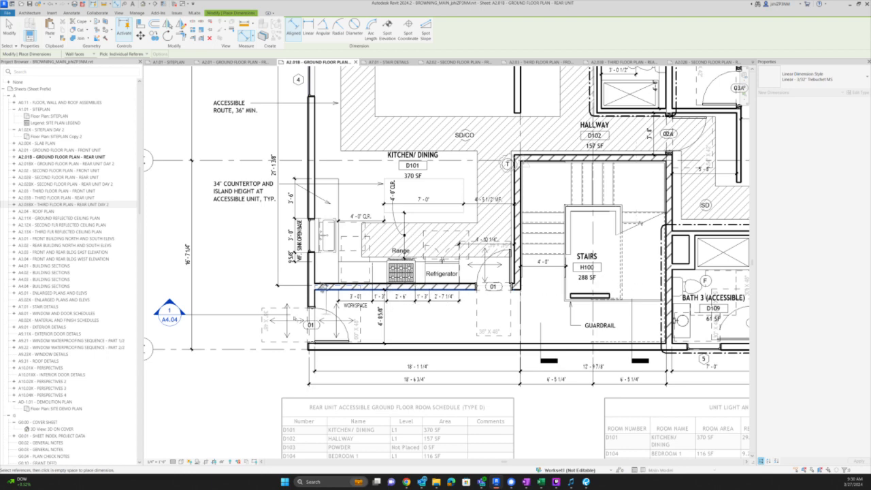
scroll(336, 265, up, 5)
key(Escape)
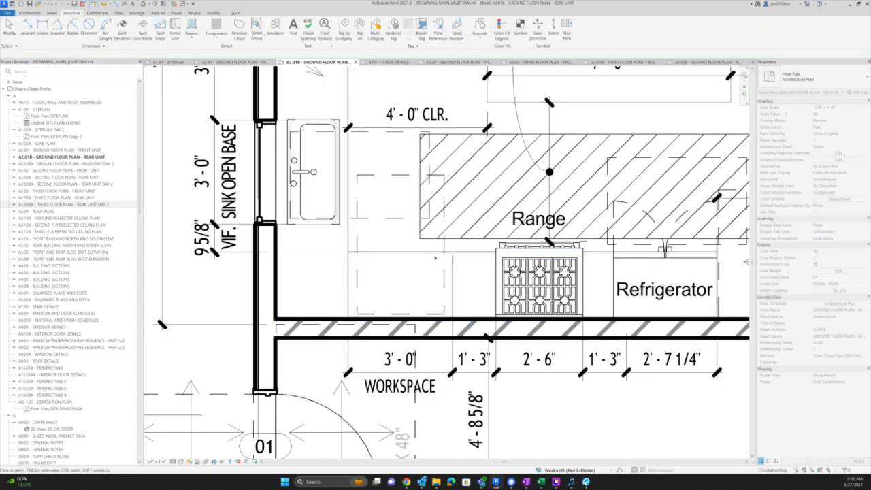
- Select the kitchen counter, range, refrigerator and wall below to review them, then clear the selection
click(468, 252)
ctrl+click(538, 257)
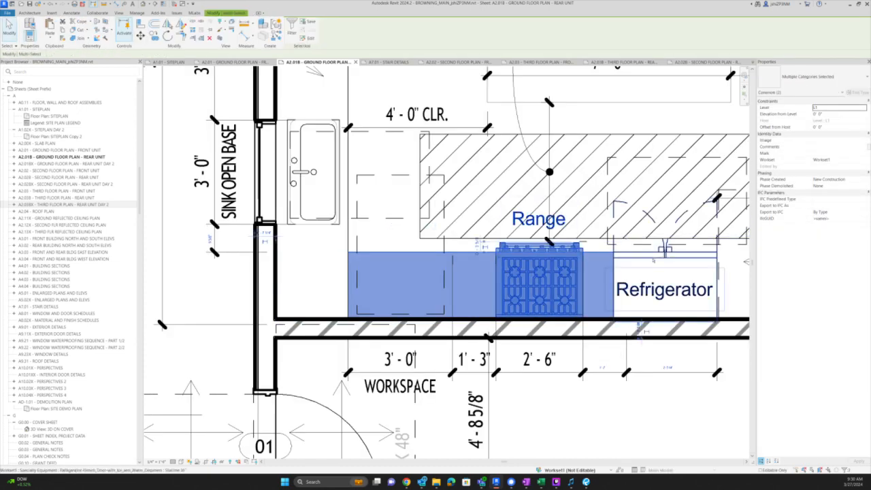
ctrl+click(653, 260)
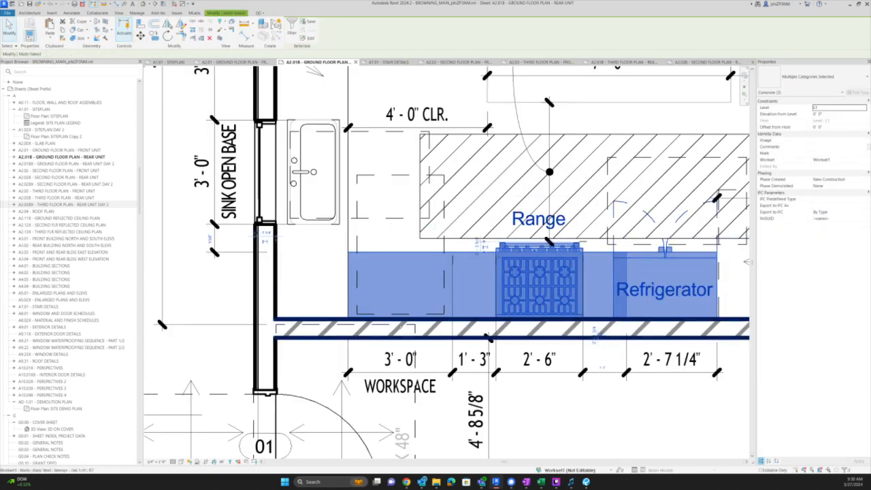
ctrl+click(382, 330)
scroll(391, 330, up, 3)
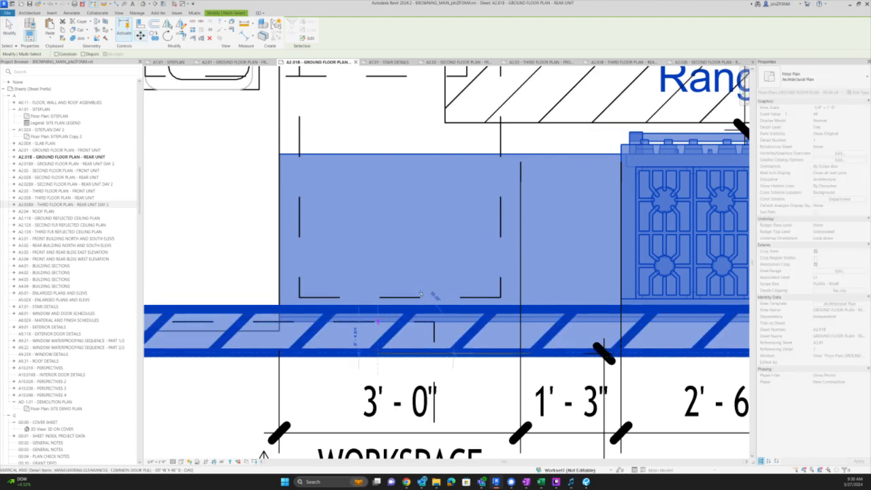
scroll(421, 294, down, 6)
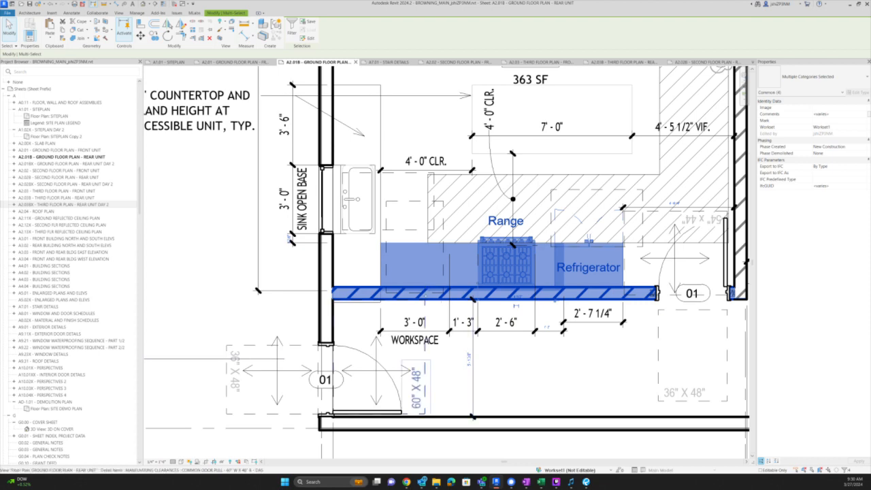
scroll(469, 357, up, 2)
scroll(467, 367, up, 1)
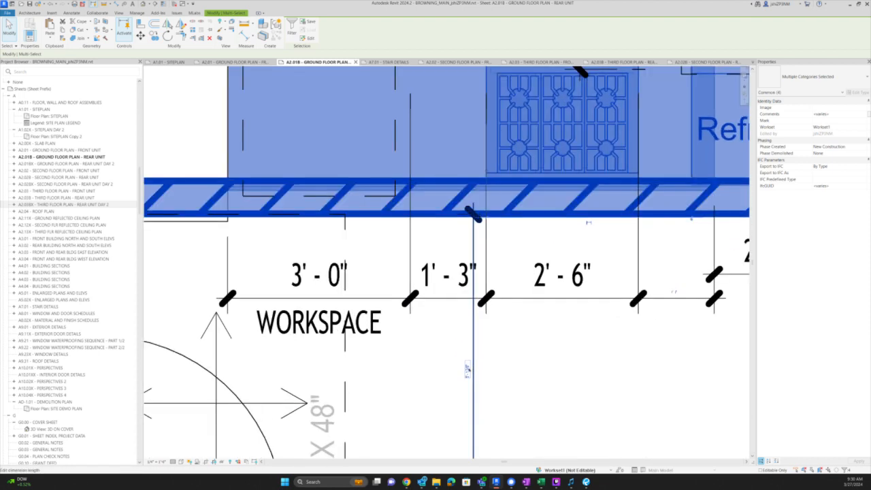
scroll(487, 326, down, 2)
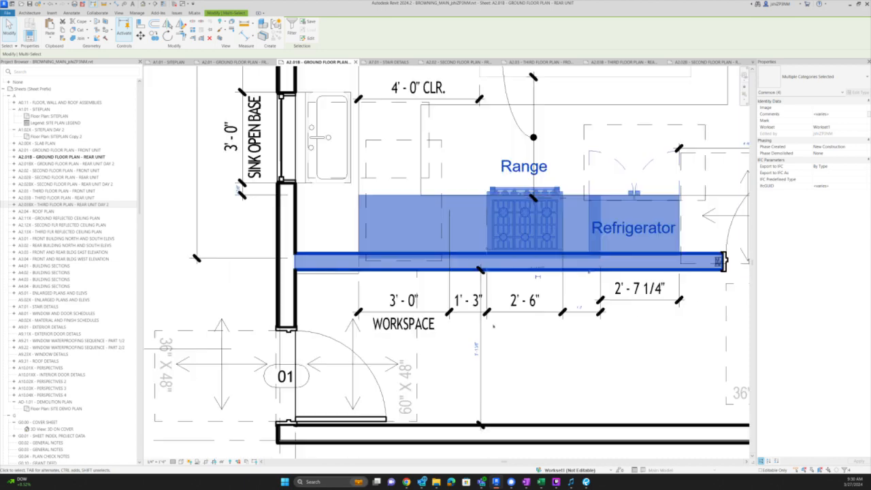
key(Escape)
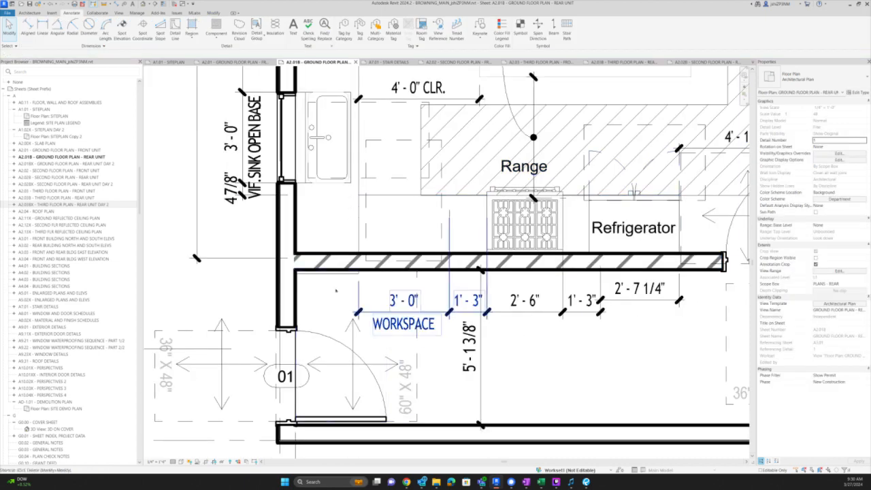
- Turn on thin lines and place a check dimension from the counter wall to the bottom wall
key(d)
key(i)
key(Escape)
key(t)
key(l)
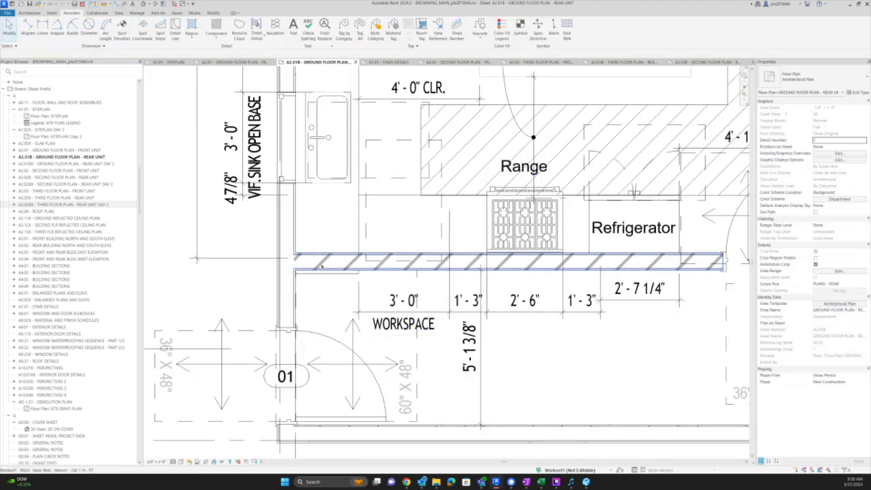
key(d)
key(i)
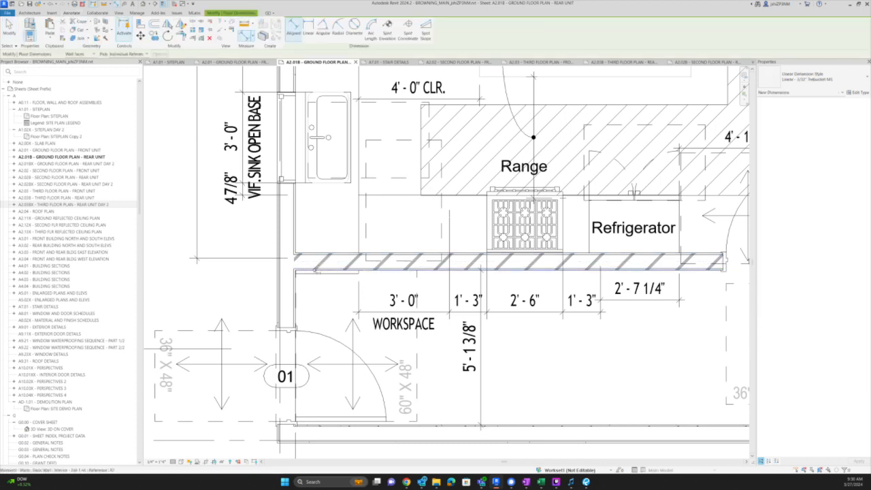
click(316, 270)
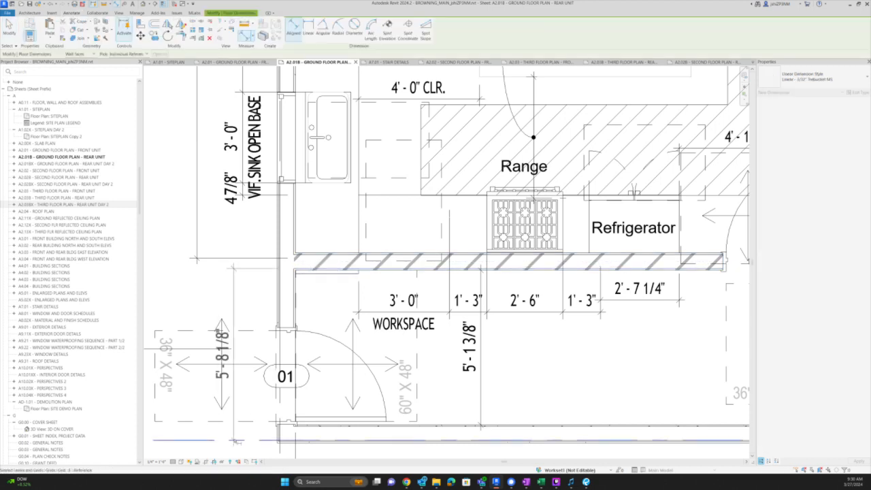
click(319, 427)
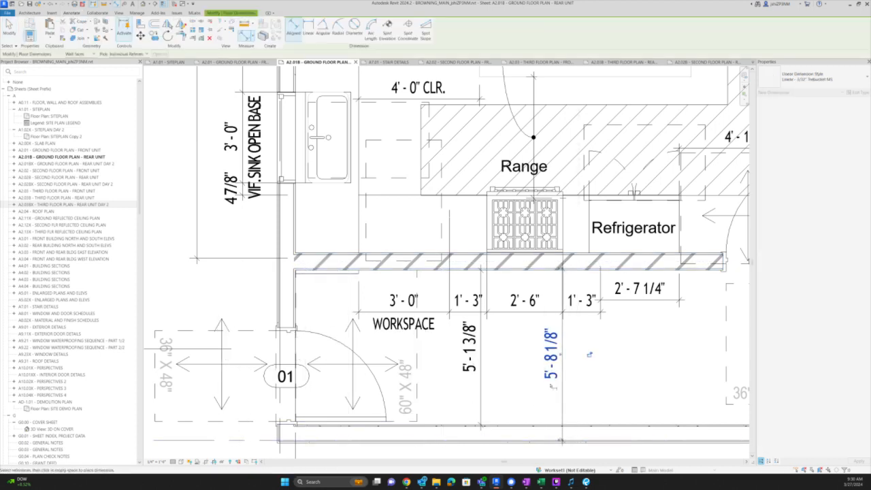
click(562, 381)
key(Escape)
- Move the counter wall, range, countertop, refrigerator with clearance box, and section line by the entered offset
click(522, 264)
ctrl+click(517, 228)
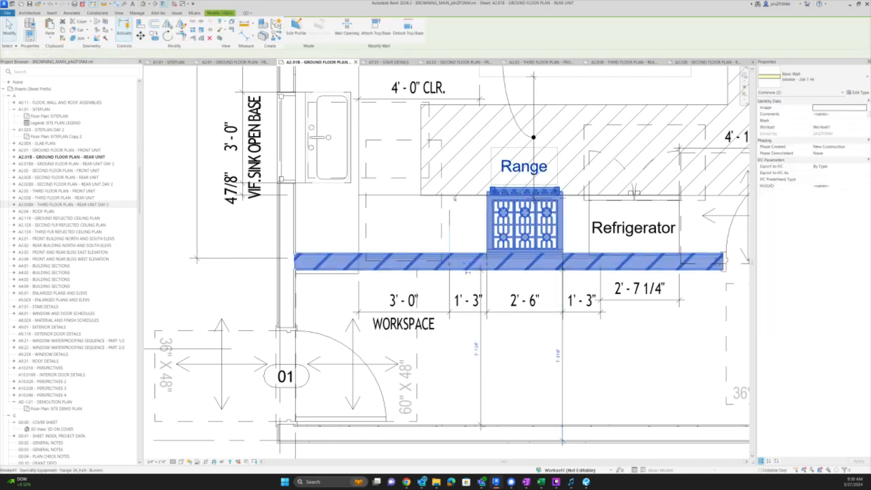
ctrl+click(359, 199)
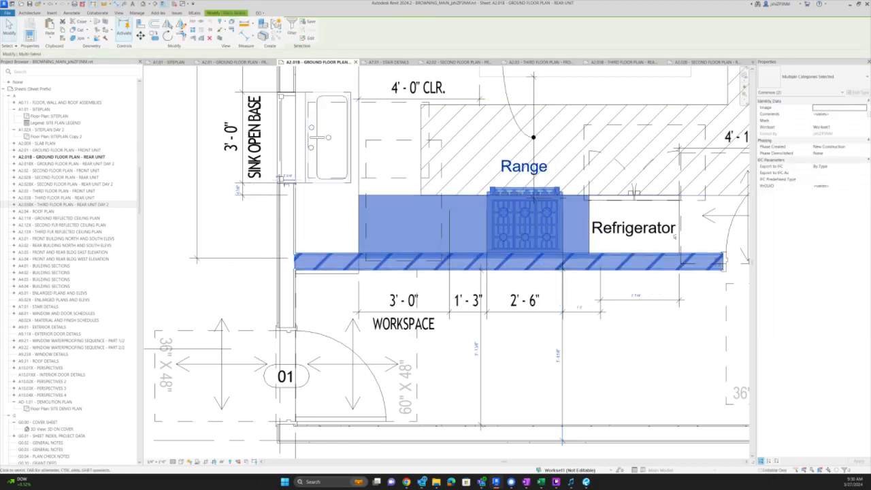
ctrl+click(629, 205)
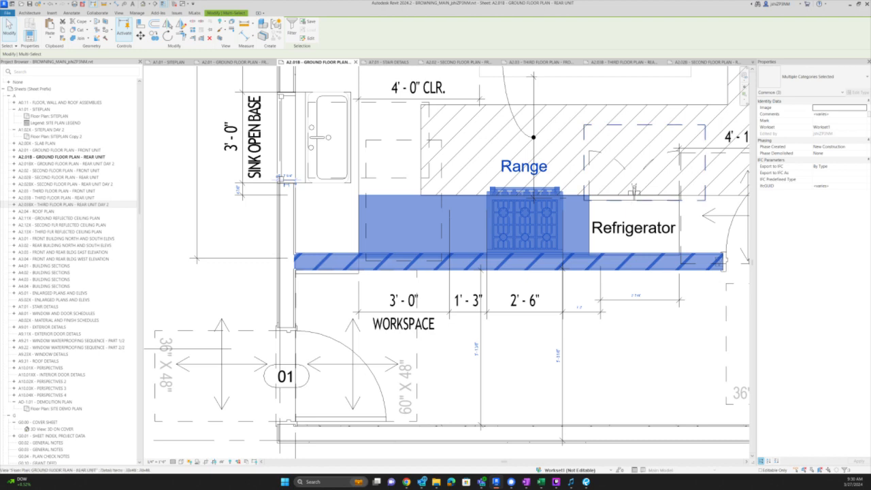
ctrl+click(634, 198)
ctrl+click(576, 345)
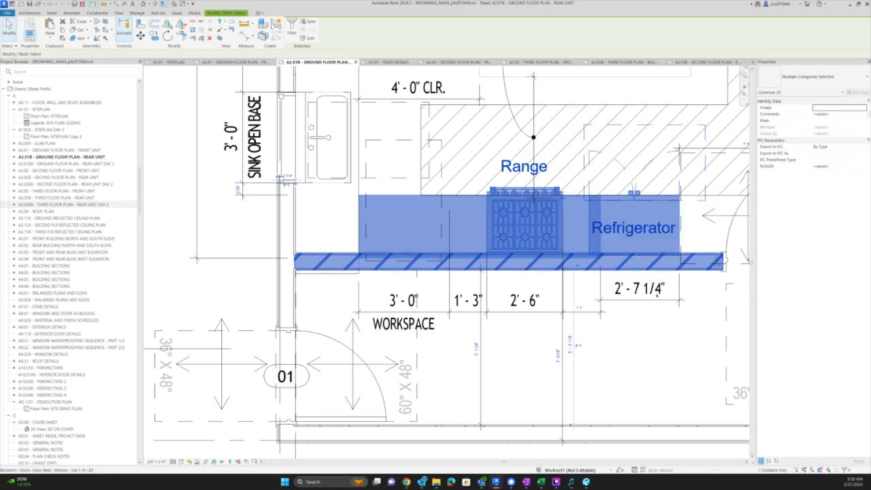
scroll(575, 350, up, 3)
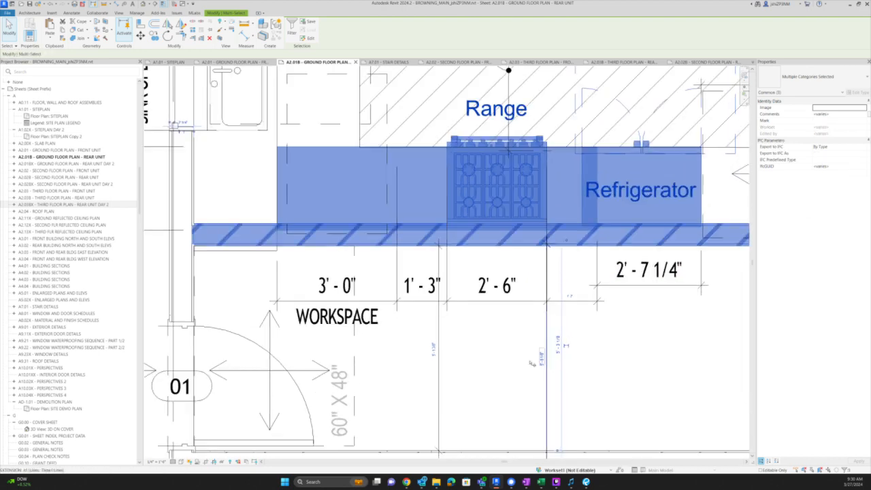
key(m)
key(v)
click(494, 371)
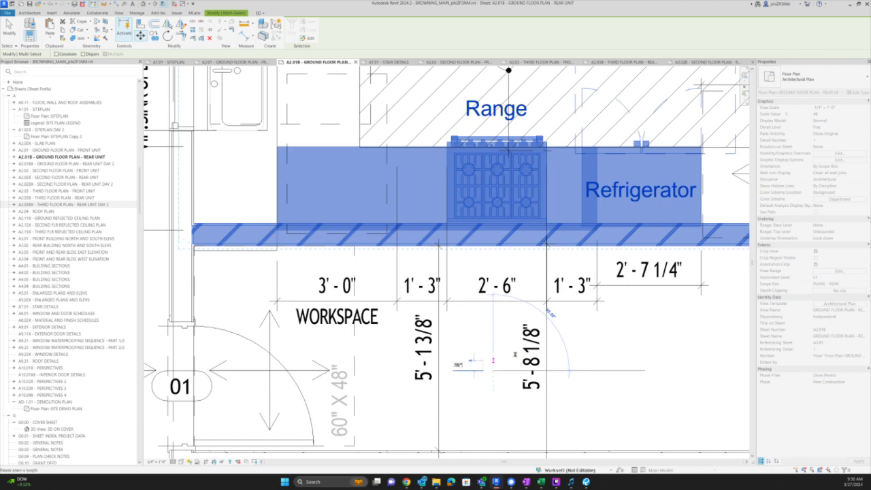
key(Return)
scroll(569, 339, down, 3)
key(Escape)
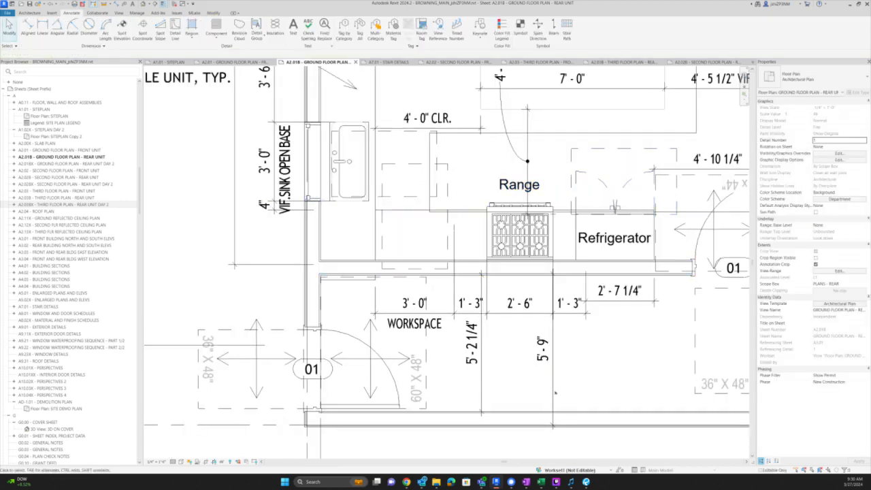
- Delete the temporary 5'-9" check dimension and pan to the KITCHEN/ DINING label
click(553, 408)
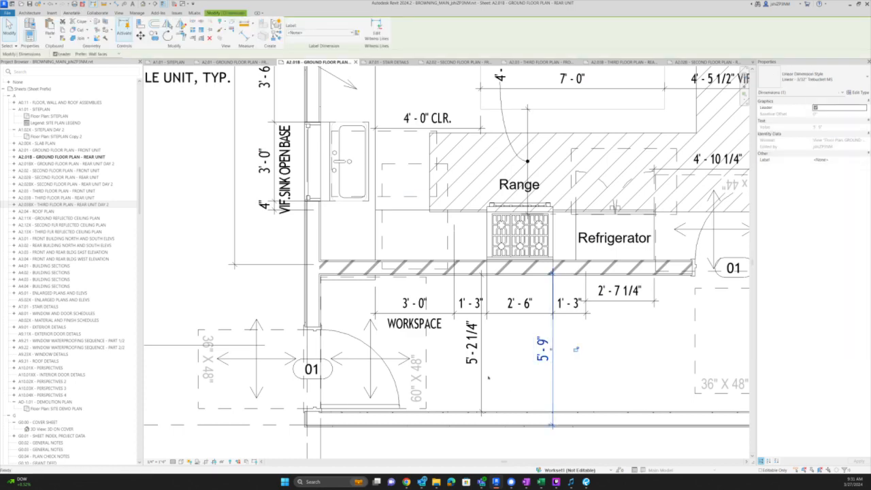
key(Delete)
click(352, 265)
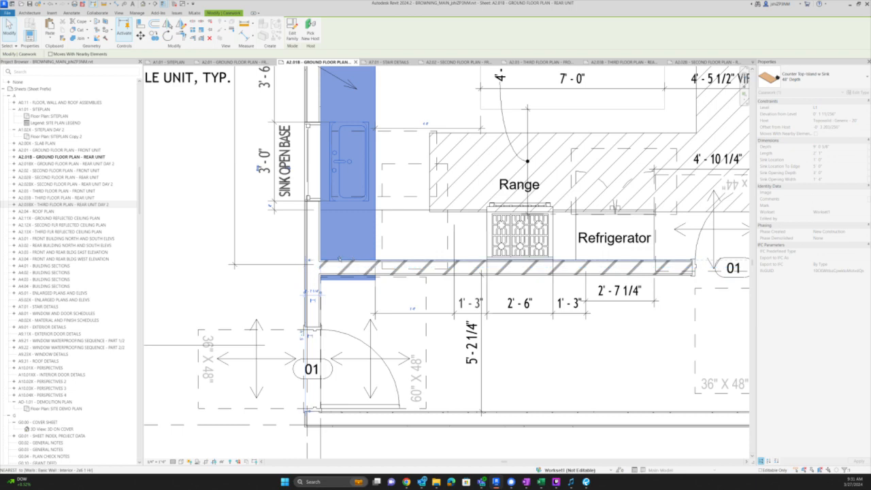
key(Escape)
middle_drag(463, 177, 363, 297)
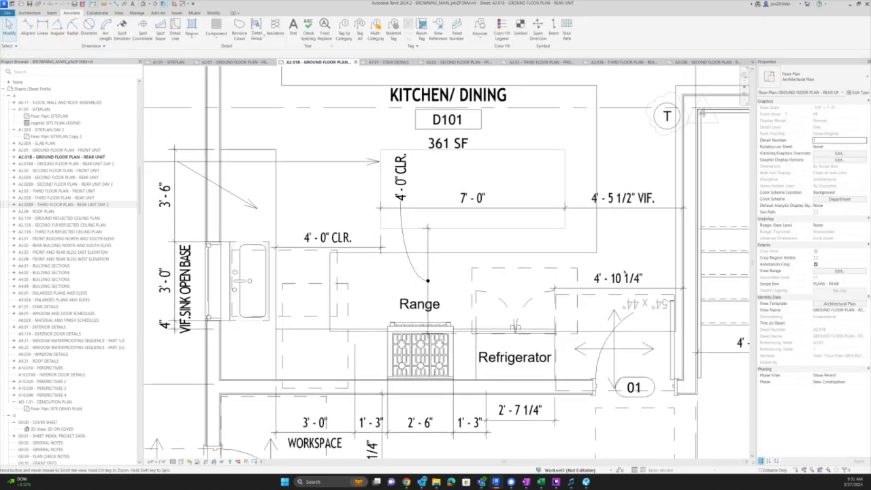
- Edit the hatched filled region's boundary, nudge its sketch lines up and join the bottom-left corner
double_click(576, 255)
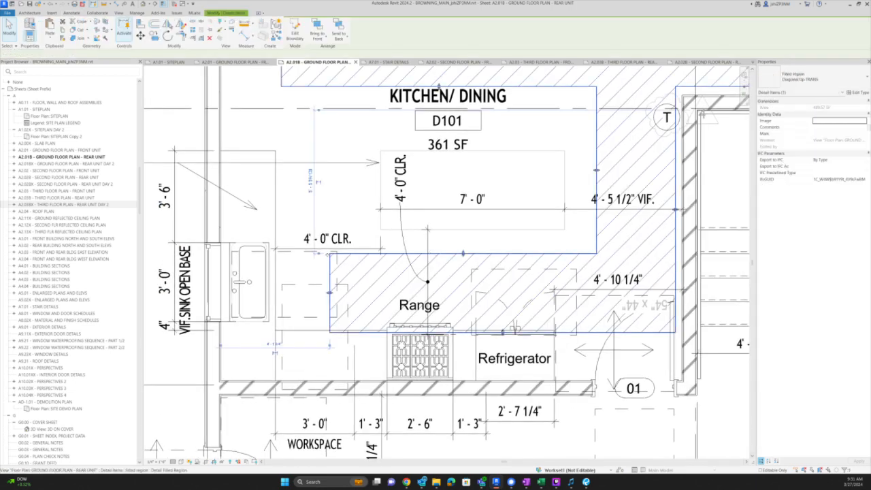
drag(293, 236, 842, 369)
key(Up)
key(Up)
key(Up)
key(Up)
key(Up)
key(Up)
key(Up)
key(Up)
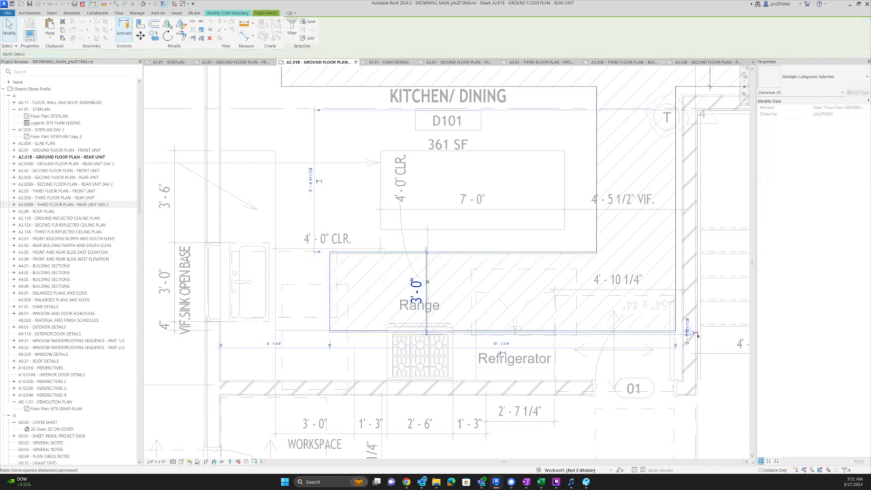
key(Up)
key(Up)
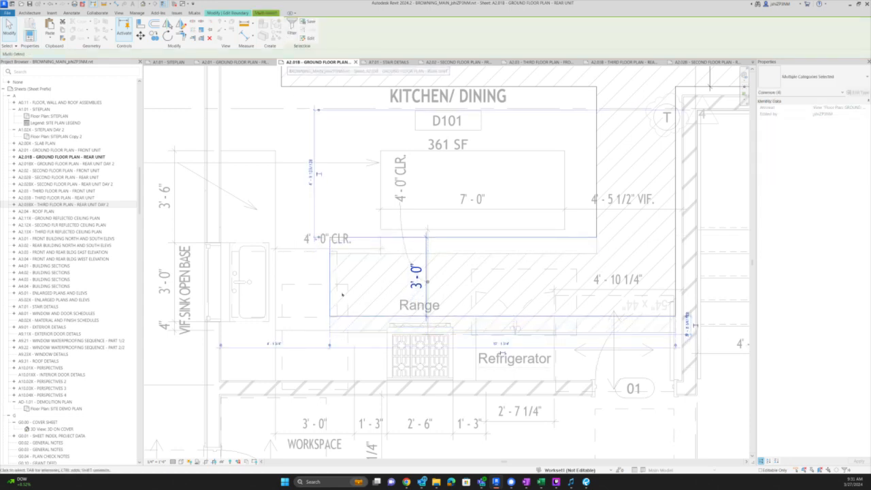
scroll(368, 341, down, 3)
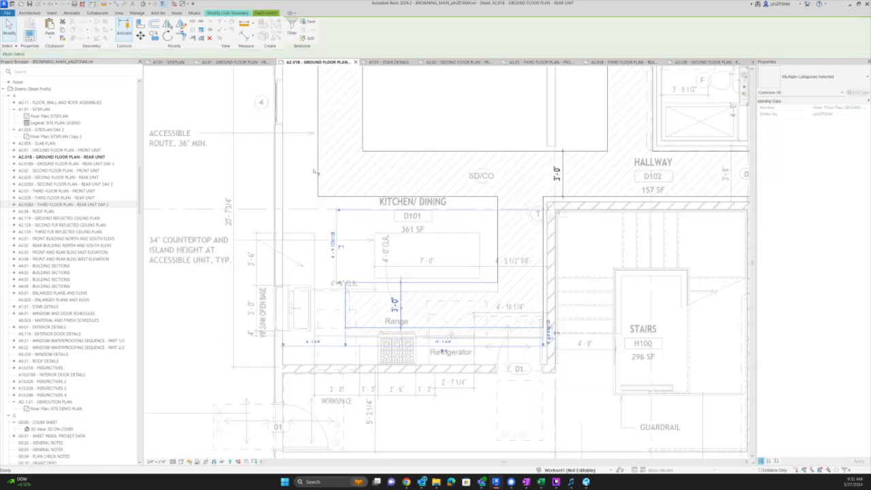
key(Escape)
click(379, 330)
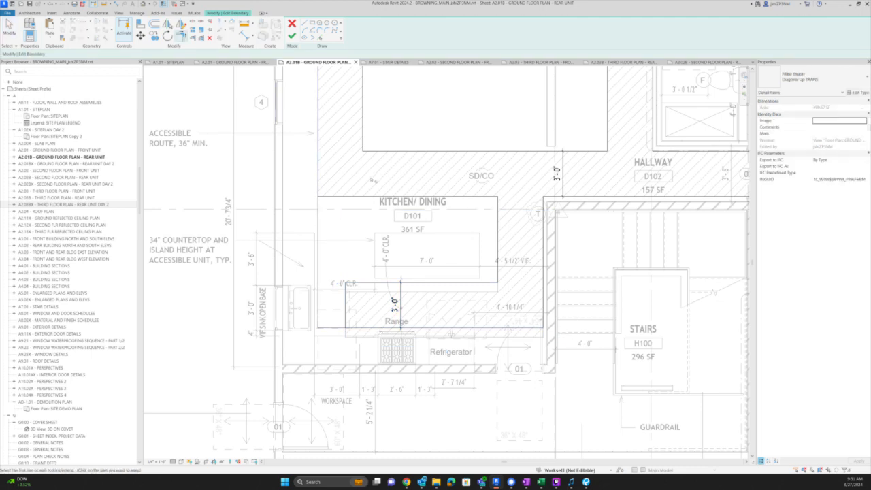
key(Escape)
key(Escape)
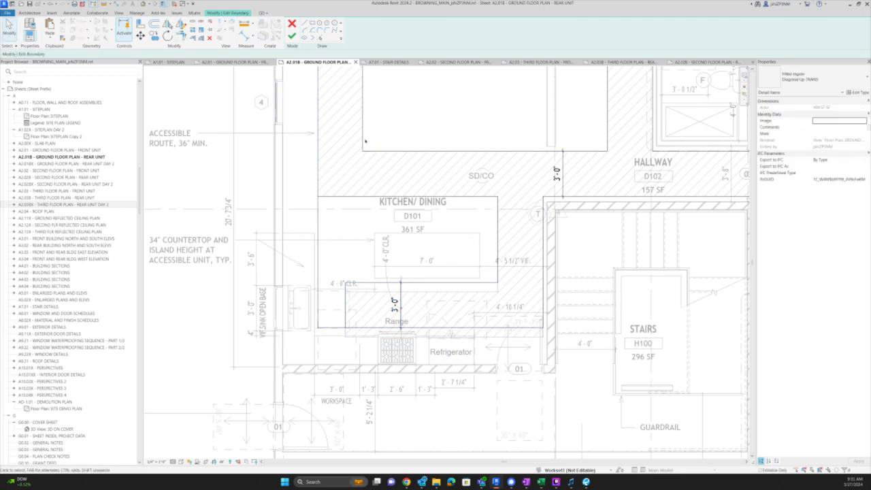
- Trim the top and vertical boundary lines into a clean corner with TR and finish the region
key(a)
key(l)
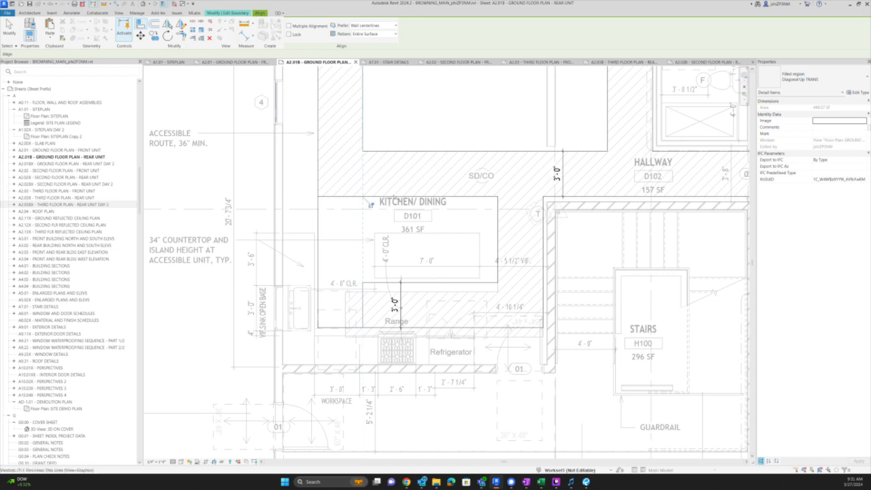
key(t)
key(r)
click(364, 293)
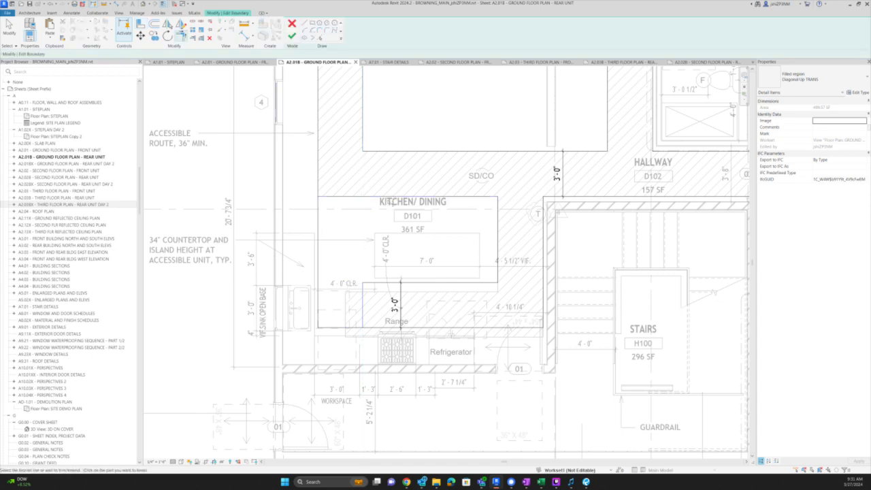
click(392, 197)
click(363, 285)
click(292, 36)
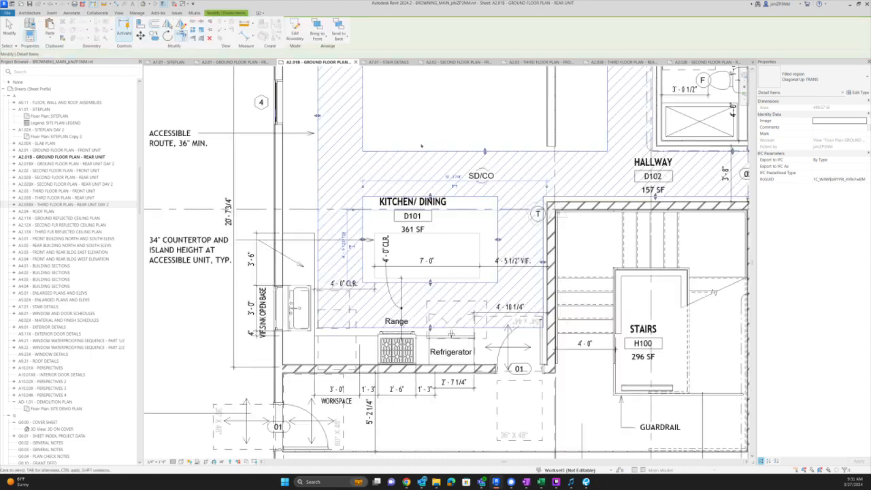
- Check the dining table in the island and select the lines around the kitchen counter
click(9, 28)
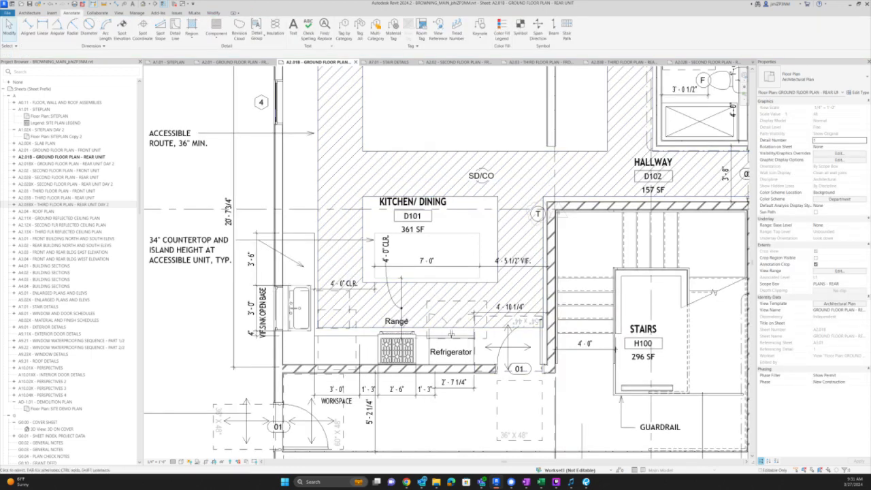
click(424, 262)
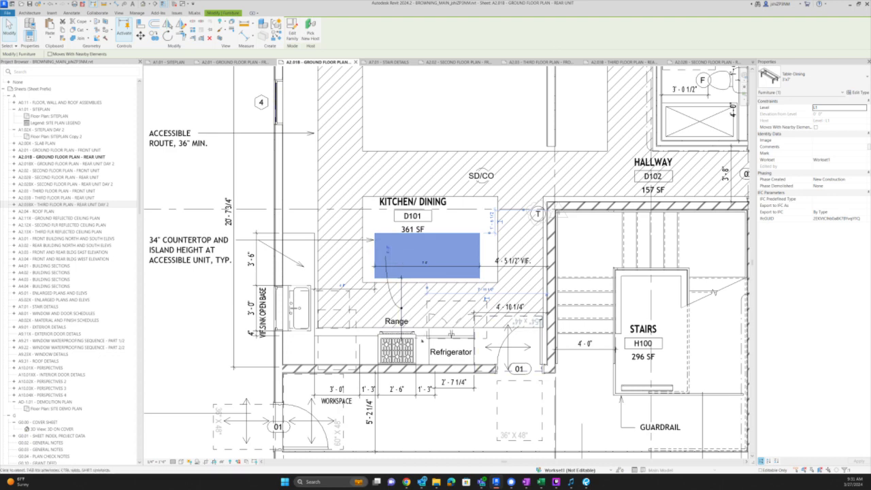
key(Escape)
scroll(420, 340, up, 3)
scroll(420, 341, up, 2)
click(431, 179)
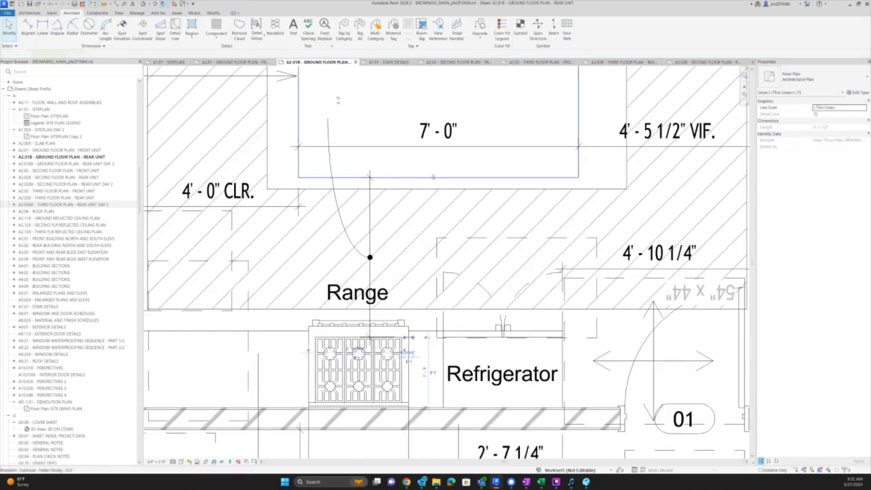
scroll(405, 337, up, 4)
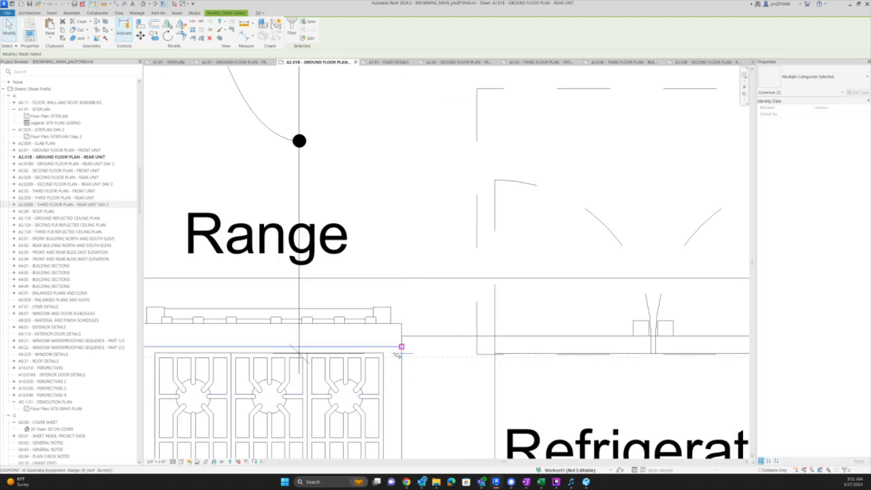
click(395, 354)
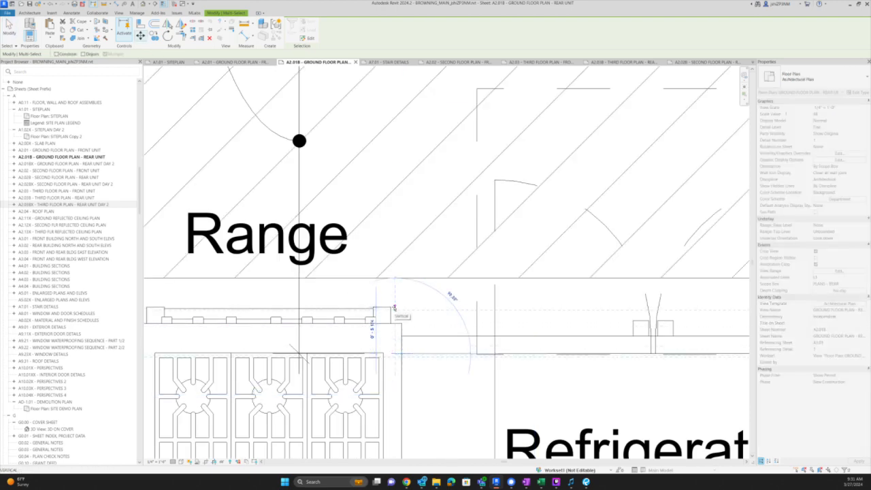
key(Escape)
key(Escape)
scroll(432, 295, down, 5)
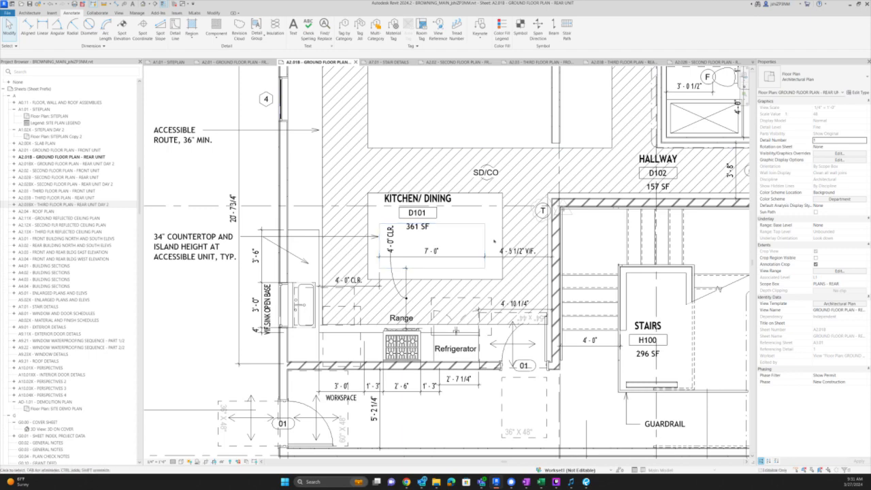
scroll(488, 253, down, 3)
scroll(505, 306, up, 5)
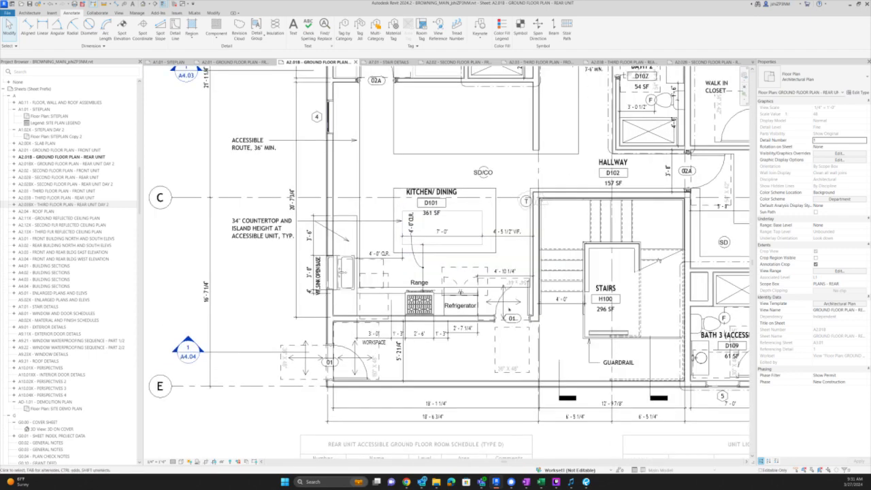
click(474, 340)
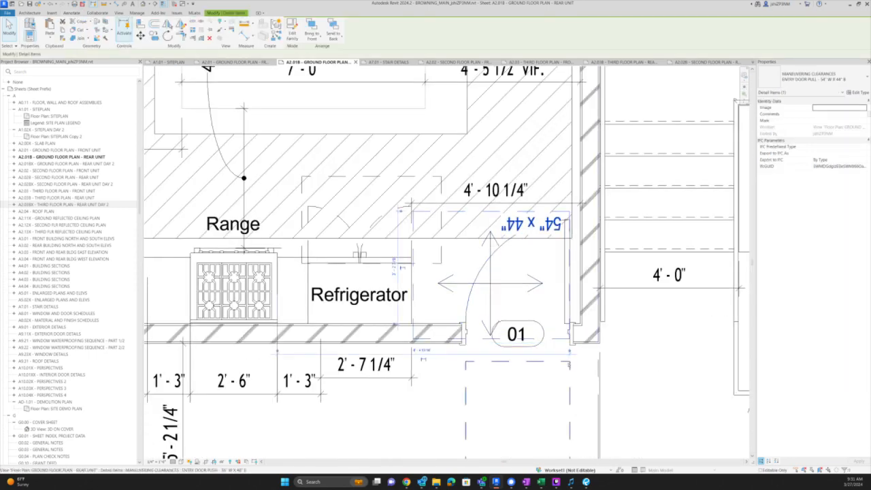
scroll(569, 362, up, 3)
key(Escape)
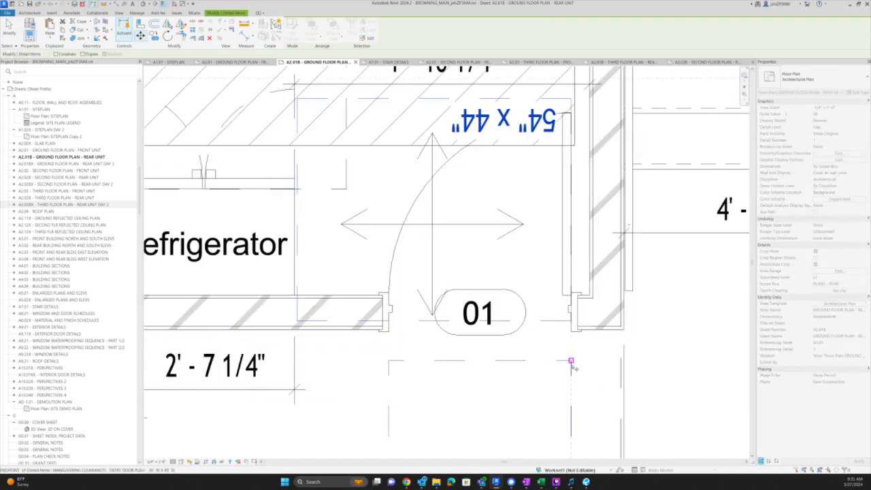
click(572, 366)
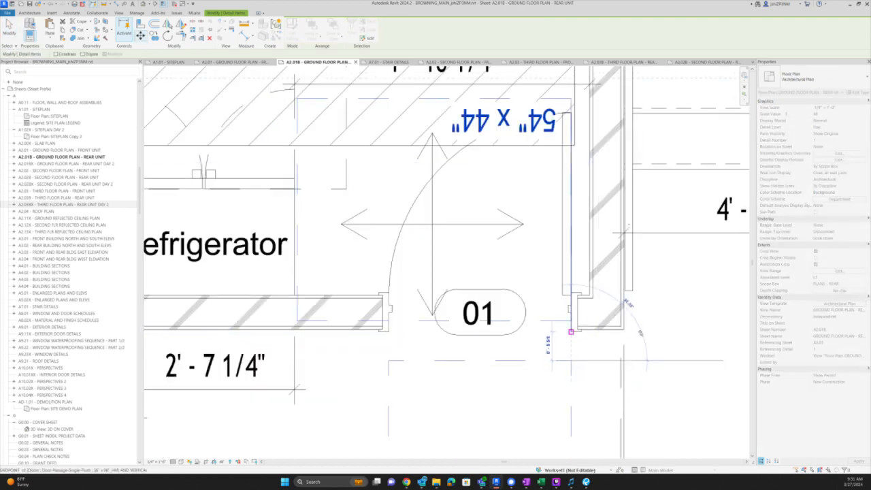
key(Escape)
key(Escape)
scroll(683, 302, down, 4)
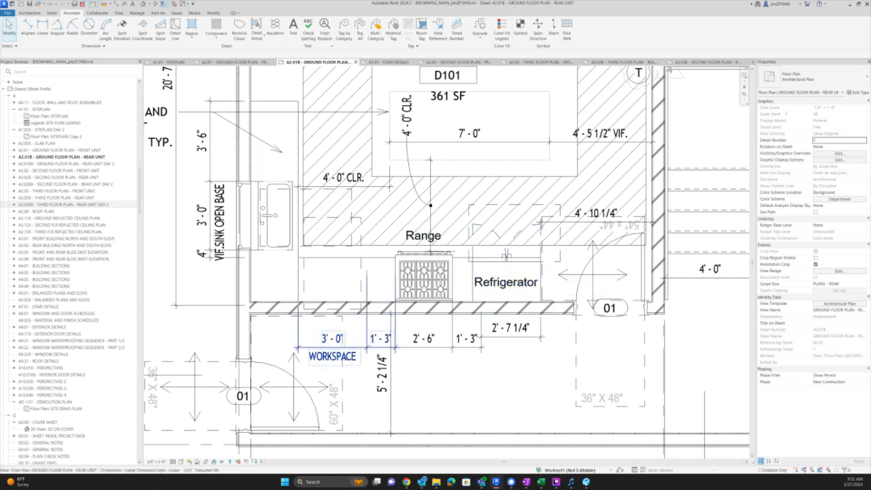
- Delete the detail line left of the range and label the 4'-3" dimension WORKSPACE below
click(368, 273)
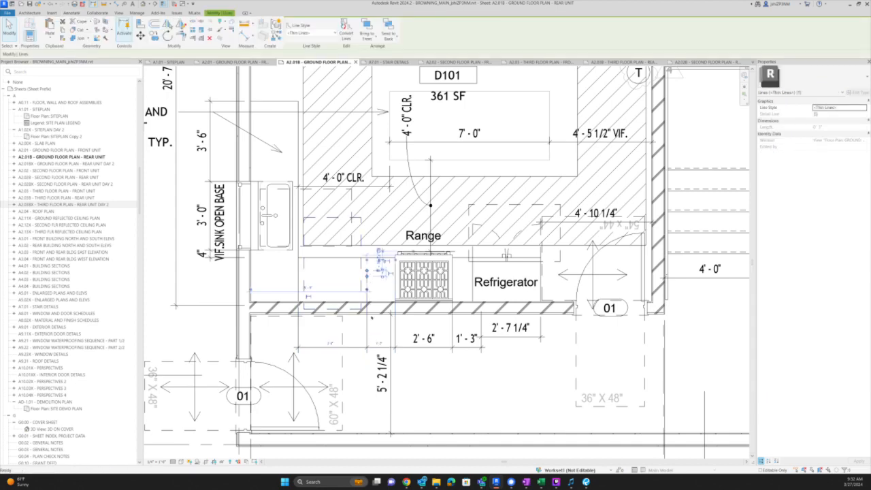
key(Delete)
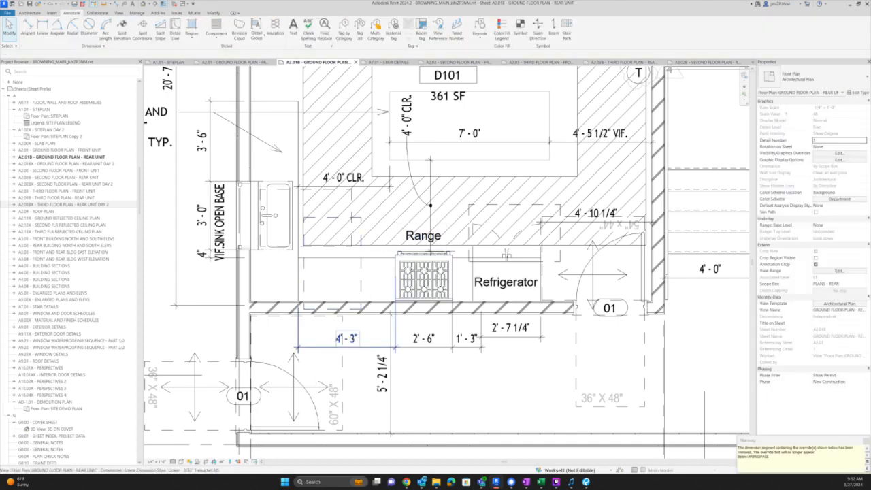
click(353, 338)
click(348, 339)
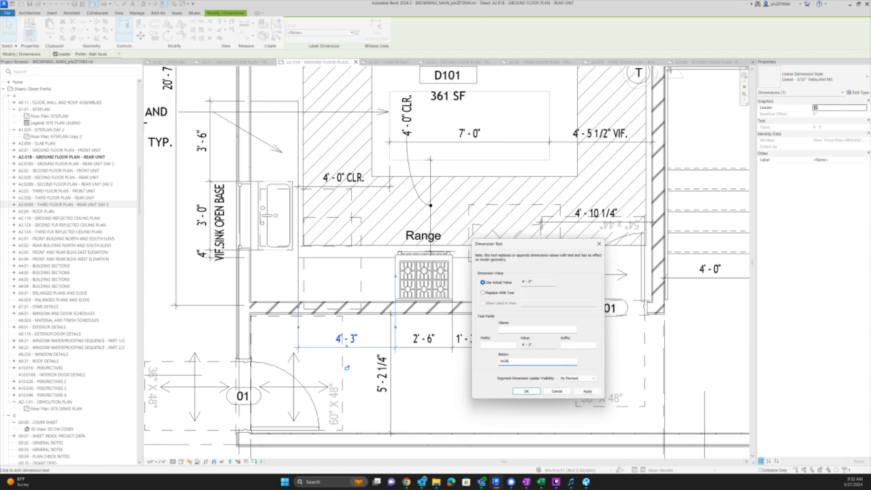
text(WORKSPACE)
key(Return)
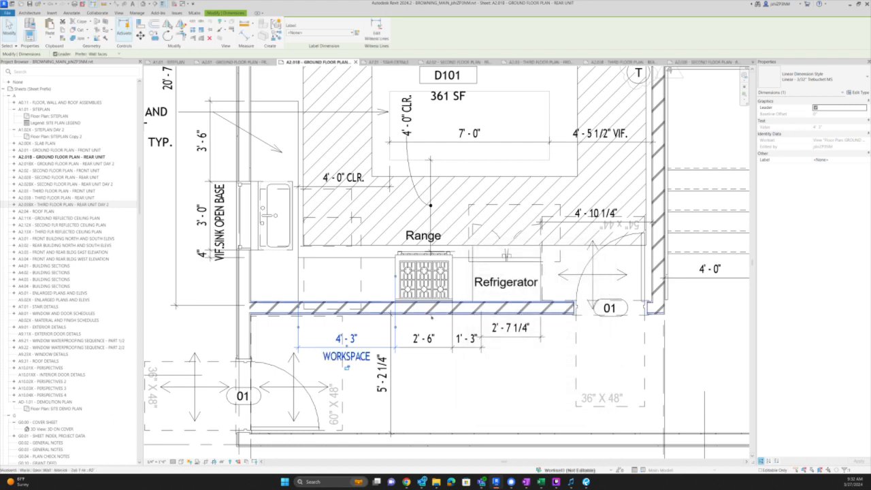
- Move the range and its counter line 1'-3" to the left
click(423, 276)
ctrl+click(323, 310)
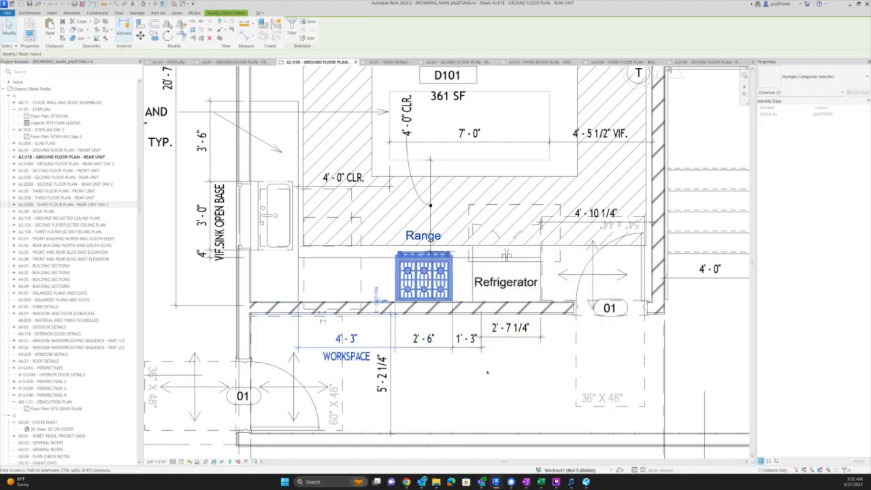
key(m)
key(v)
key(Return)
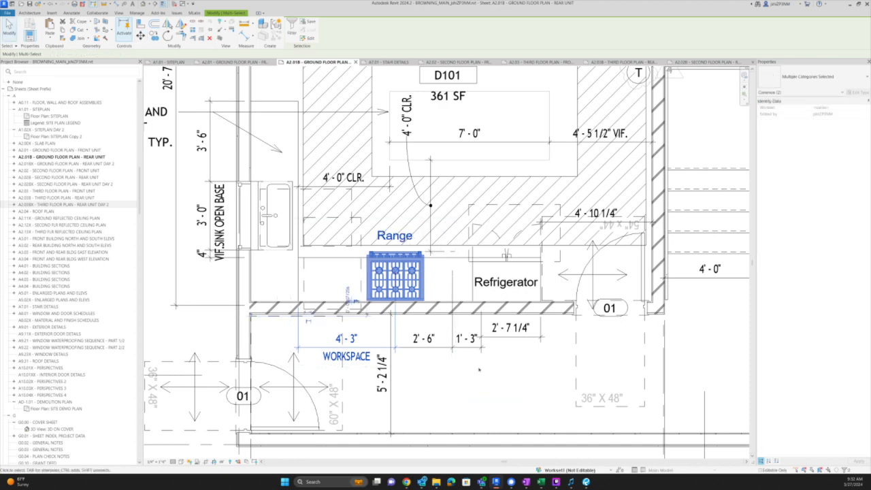
key(Escape)
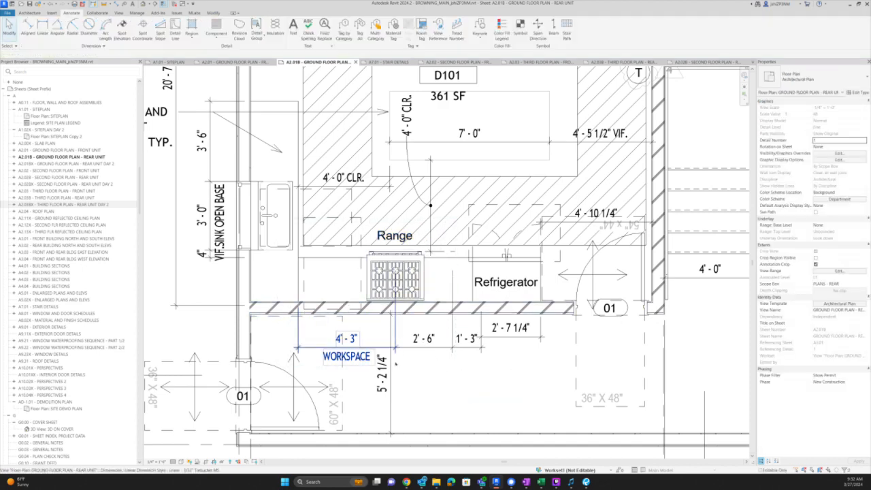
- Move the detail line beside the range by the typed distance 1
click(435, 271)
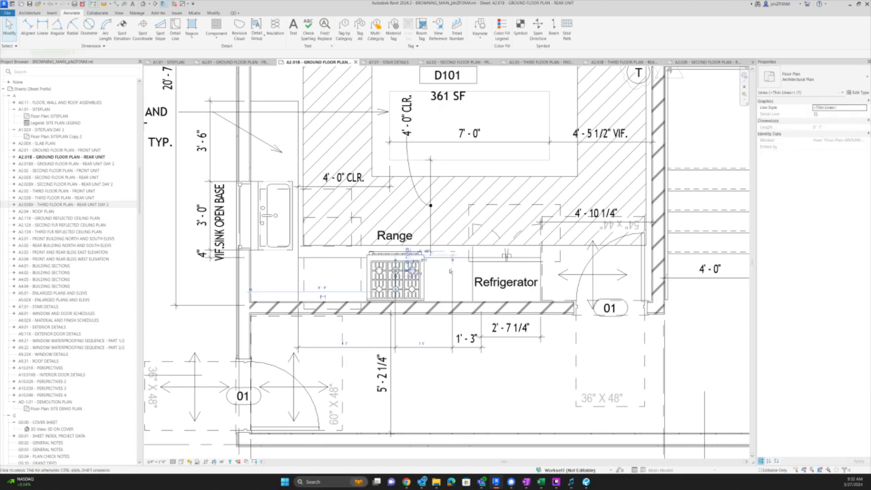
key(m)
key(v)
click(533, 392)
text(1)
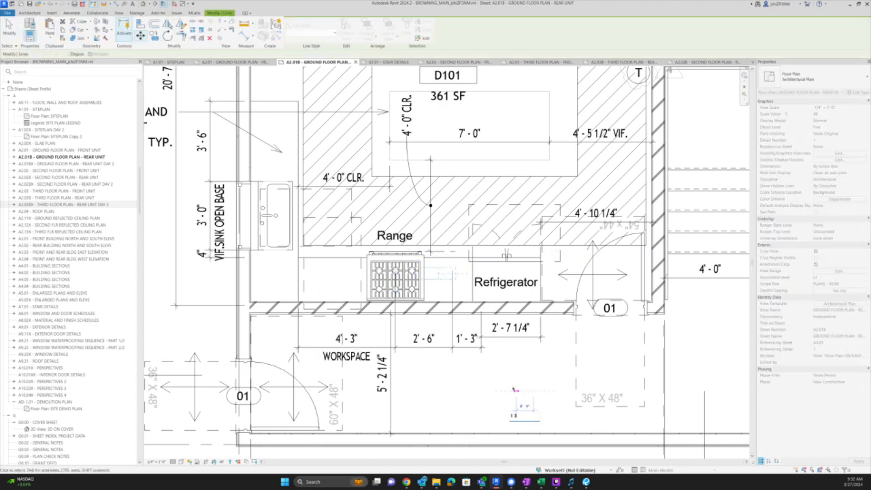
key(Return)
key(Escape)
- Drag the 2'-6" dimension string and the 3'-0" WORKSPACE dimension above the counter
click(470, 347)
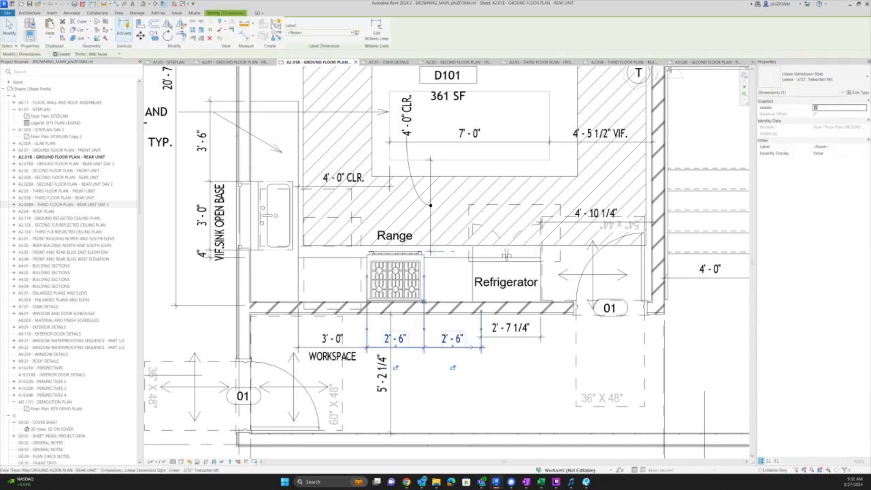
drag(470, 347, 469, 304)
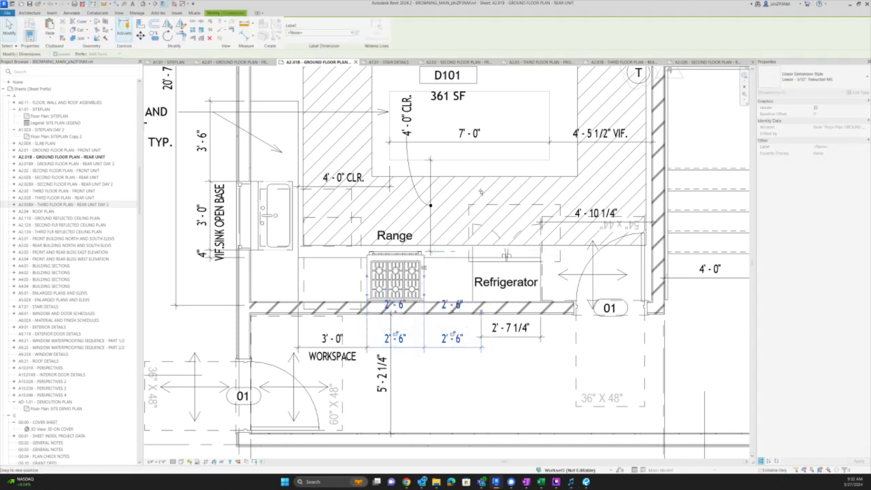
drag(481, 193, 477, 222)
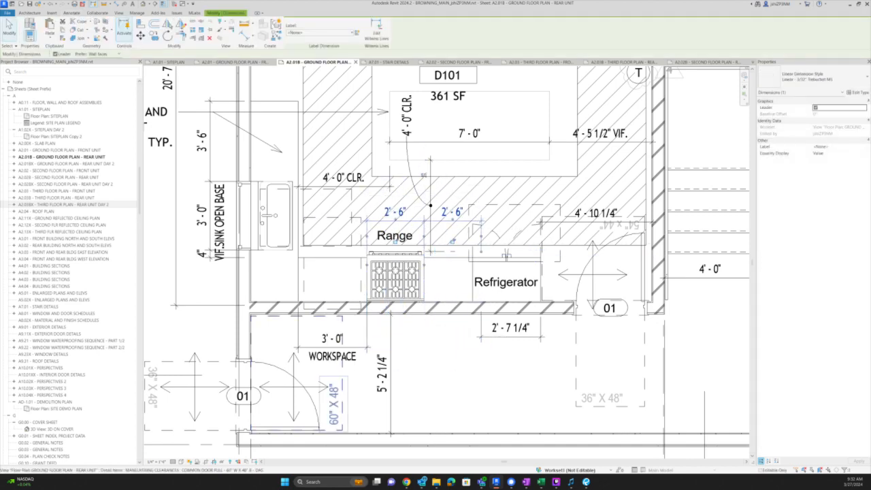
key(Escape)
drag(361, 349, 363, 222)
key(Escape)
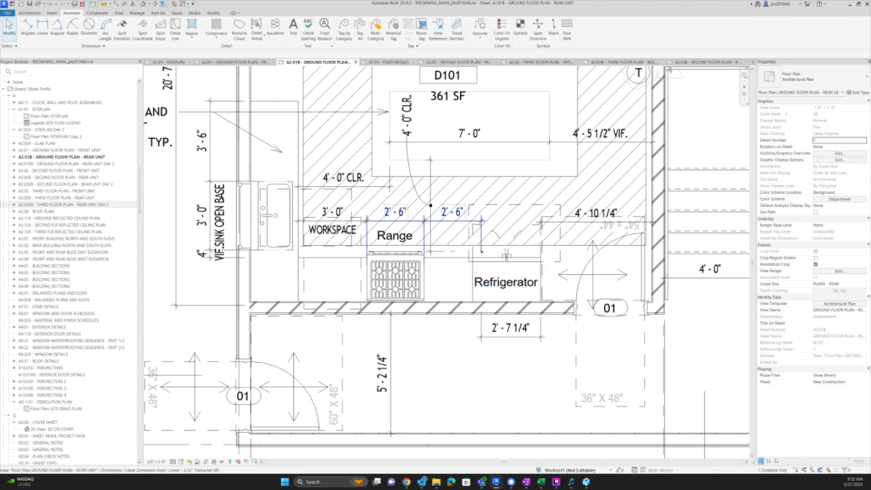
- Move the refrigerator right against the range, checking the dimensions until they read 2'-0" and 5'-0"
scroll(479, 258, up, 1)
scroll(479, 257, up, 2)
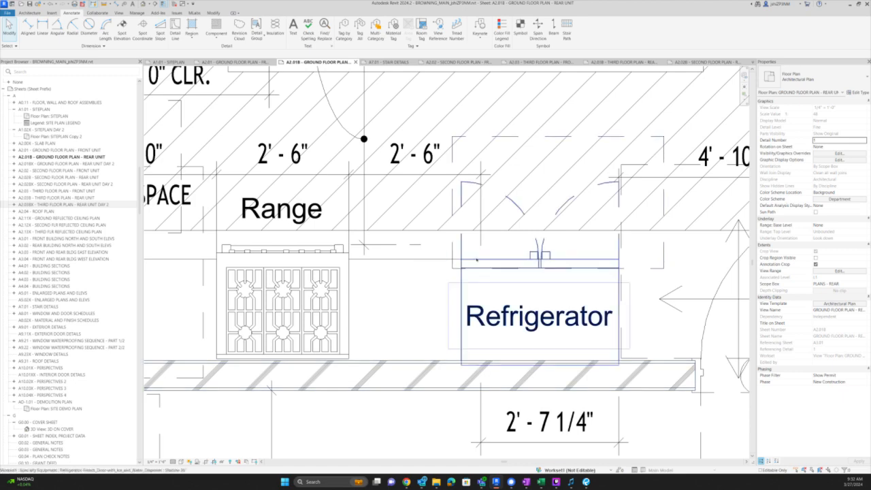
click(477, 266)
click(479, 400)
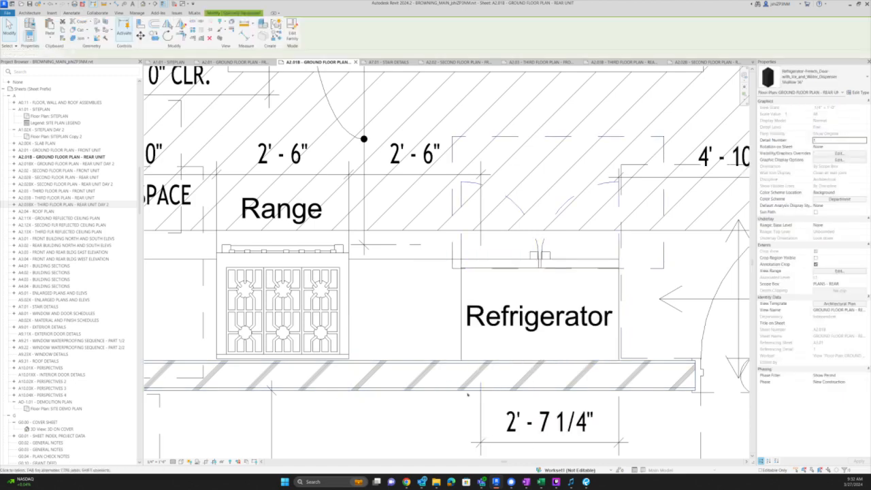
scroll(480, 400, down, 3)
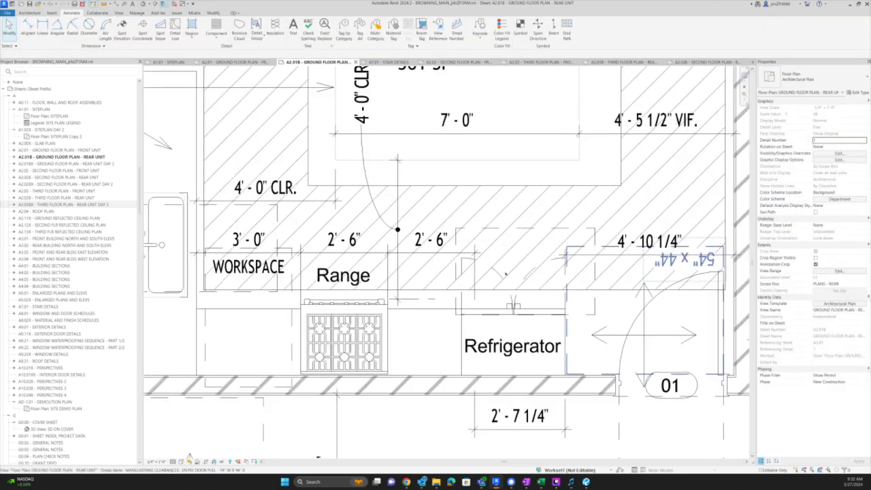
scroll(479, 392, down, 2)
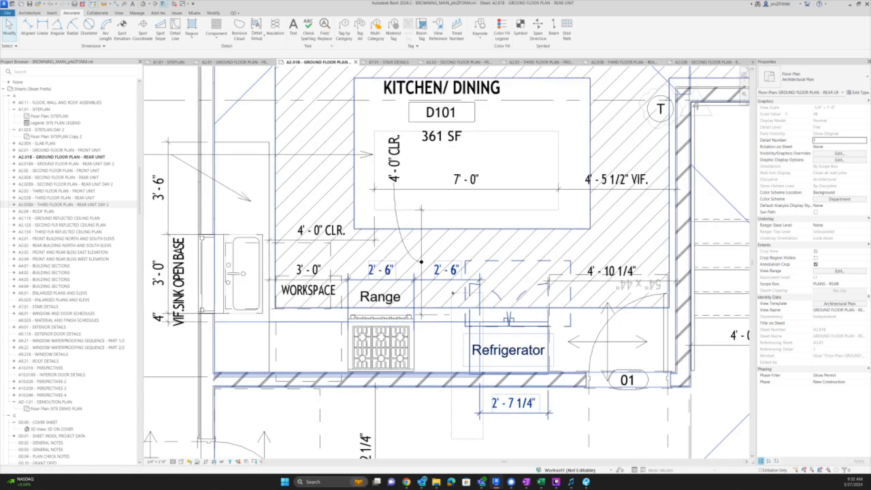
click(477, 348)
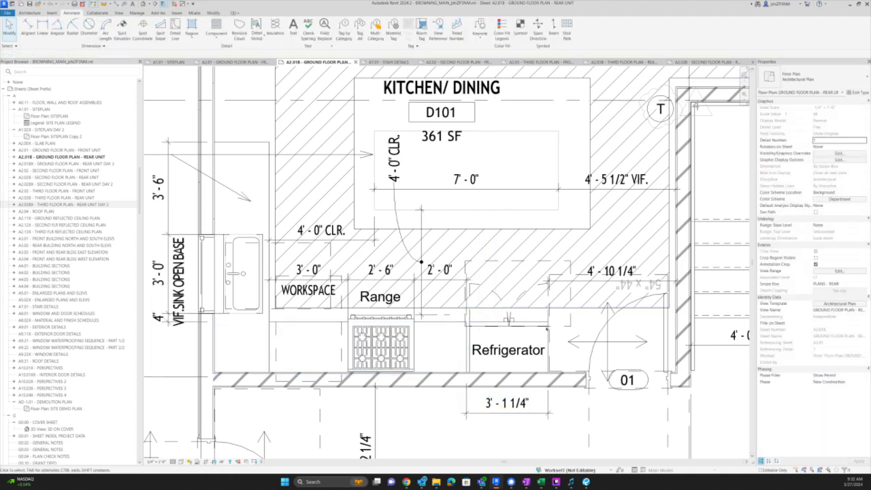
click(538, 364)
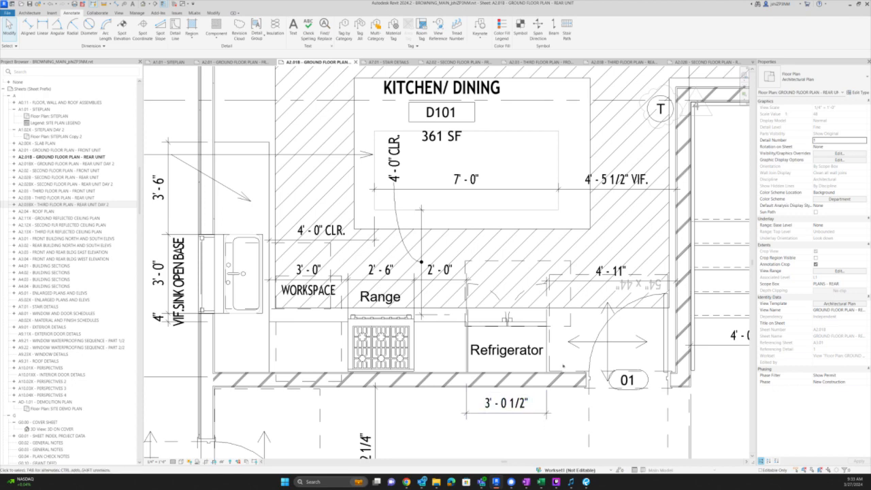
click(595, 271)
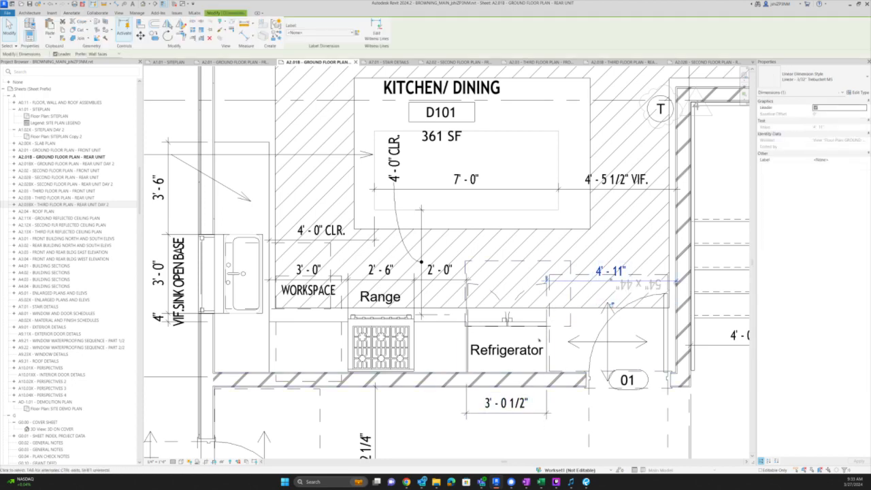
click(545, 340)
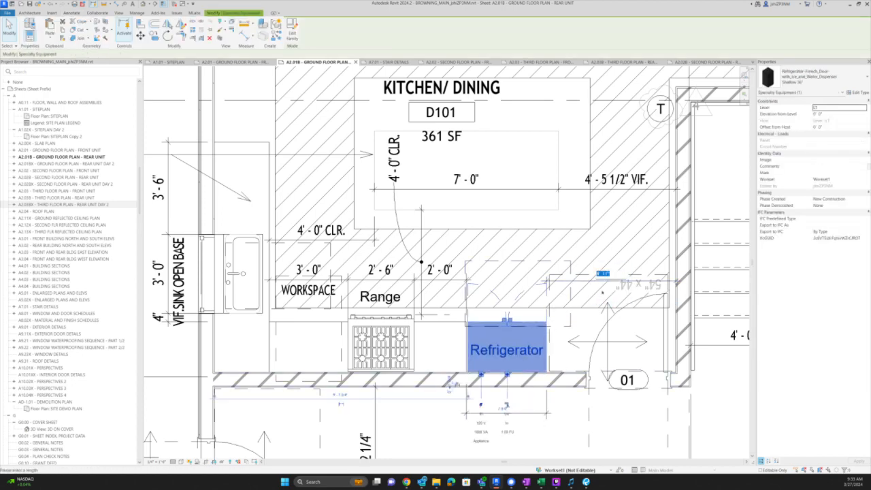
click(564, 416)
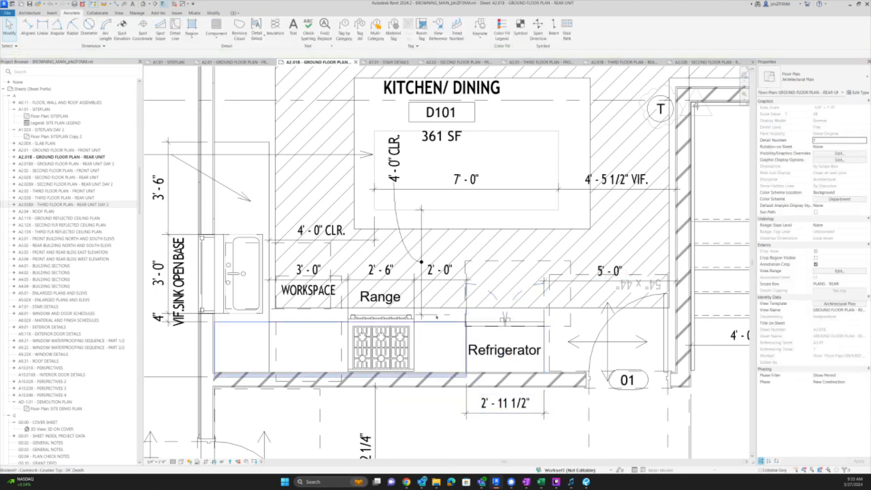
- Start an aligned dimension at the sink counter's left edge, then cancel it
scroll(272, 225, down, 3)
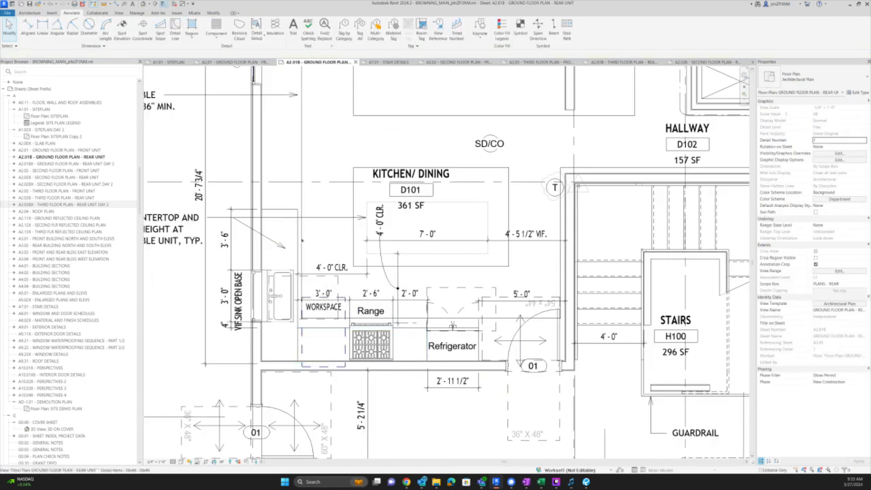
scroll(297, 225, up, 2)
key(d)
key(i)
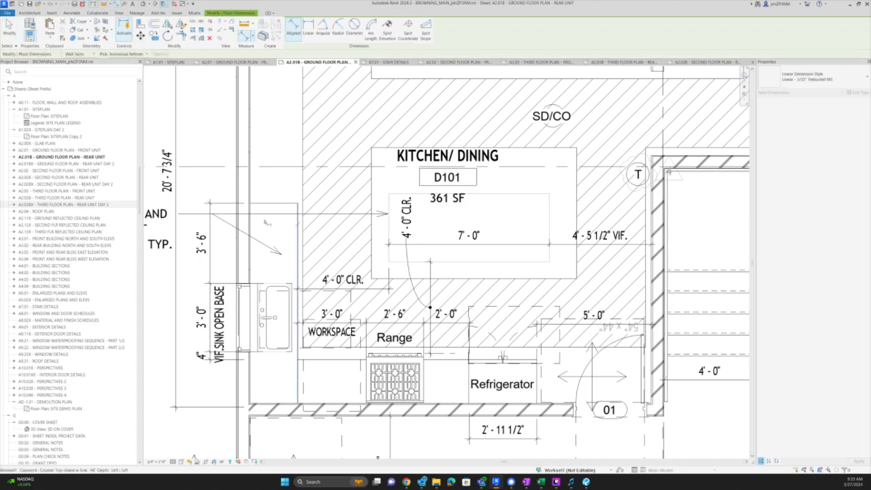
click(252, 222)
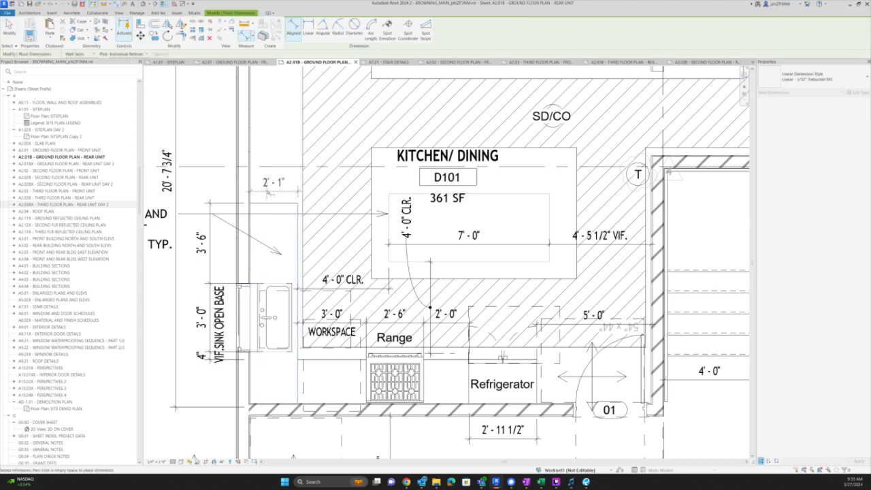
key(Escape)
key(Escape)
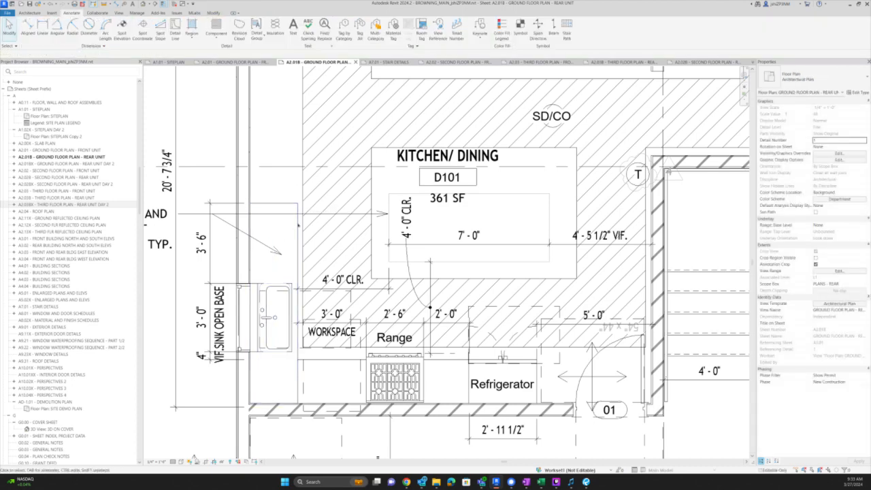
click(298, 225)
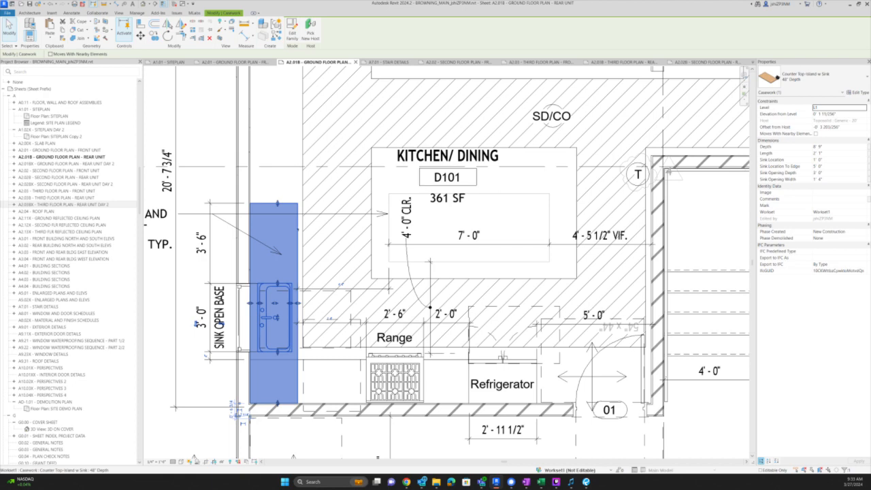
key(Escape)
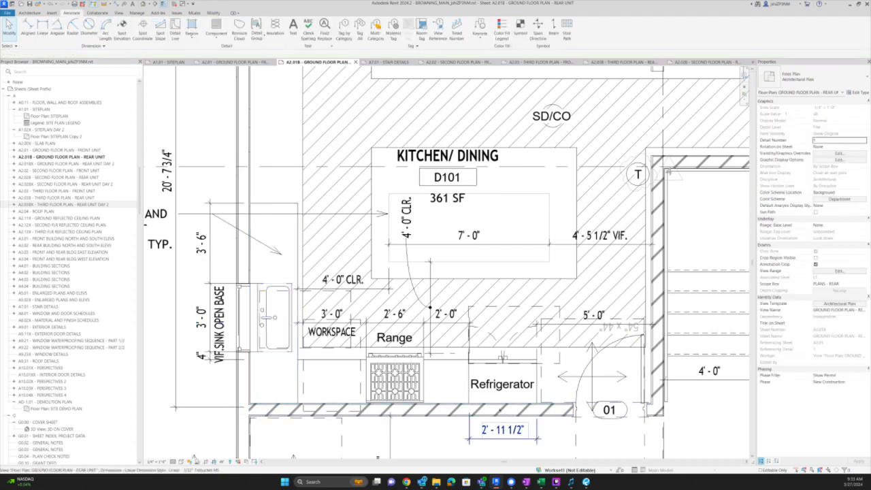
- Shorten the counter top beside the range so the gap next to it reads 1'-9"
click(454, 361)
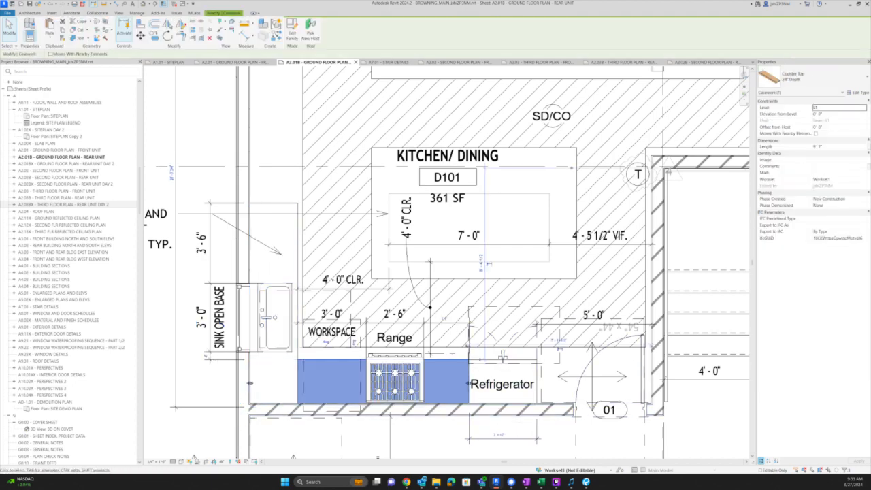
key(Return)
click(426, 440)
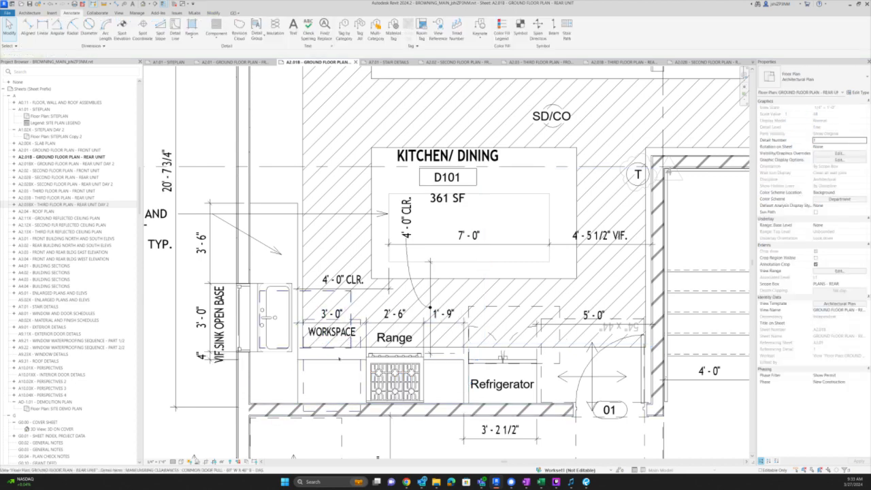
click(298, 373)
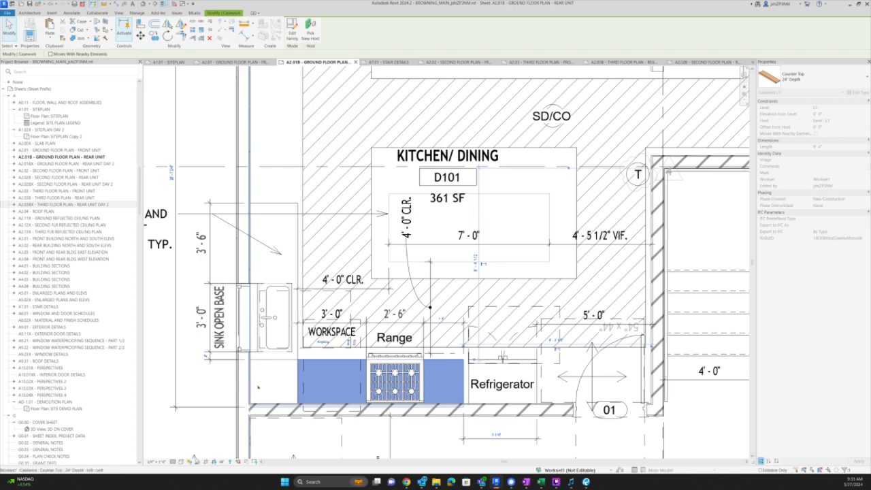
click(475, 435)
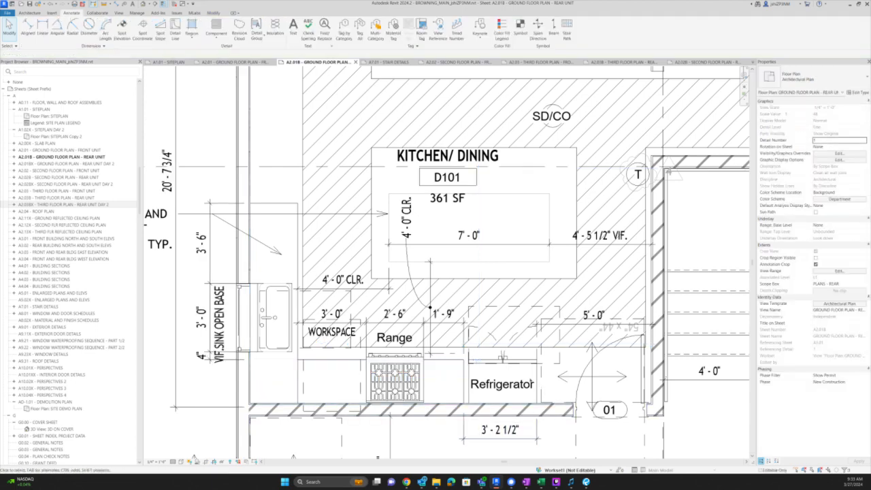
scroll(515, 334, down, 3)
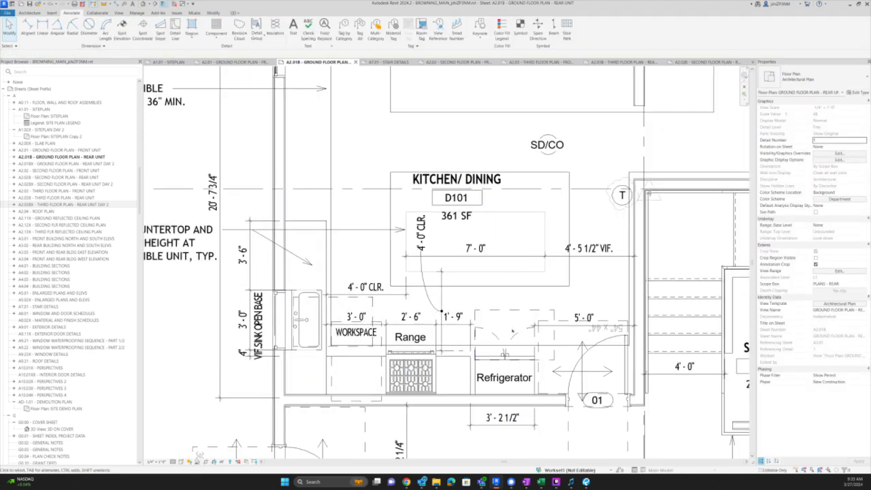
- Select the kitchen's 30x48 clearance symbol to change its detail item type
click(519, 314)
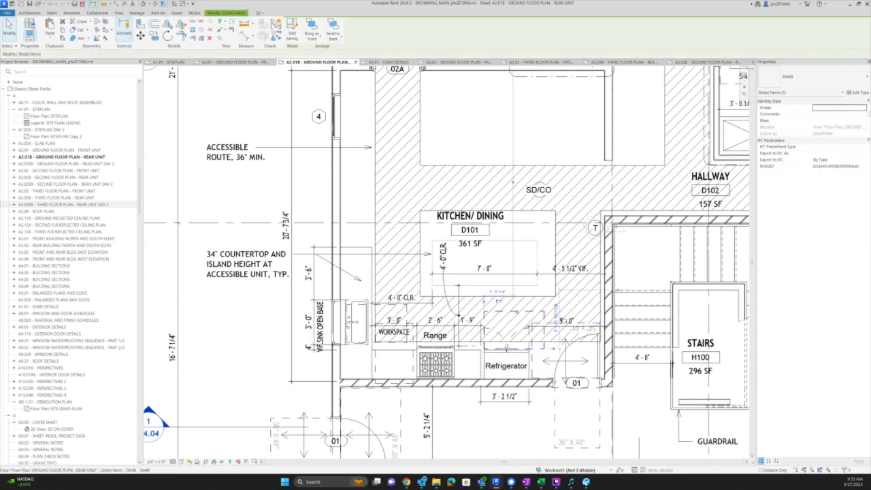
scroll(419, 339, up, 2)
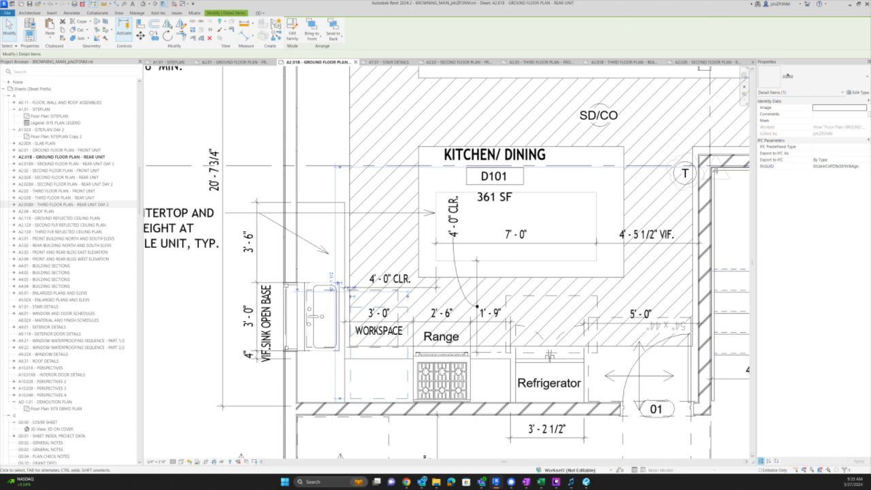
click(786, 76)
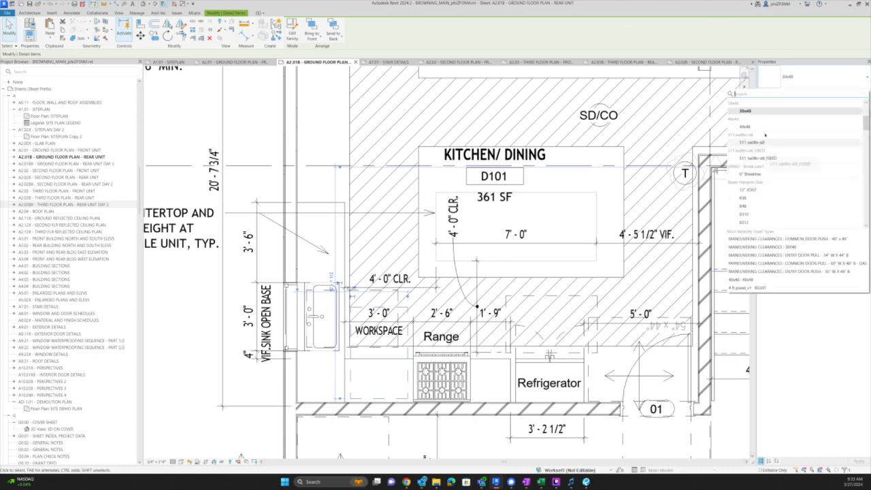
- Change the clearance to MANEUVERING CLEARANCES 30X48 and move it up toward the workspace
text(30)
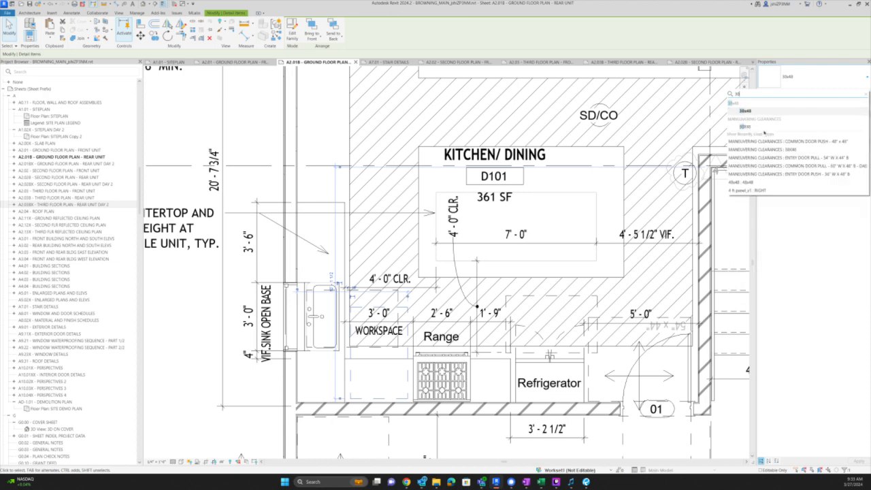
click(764, 128)
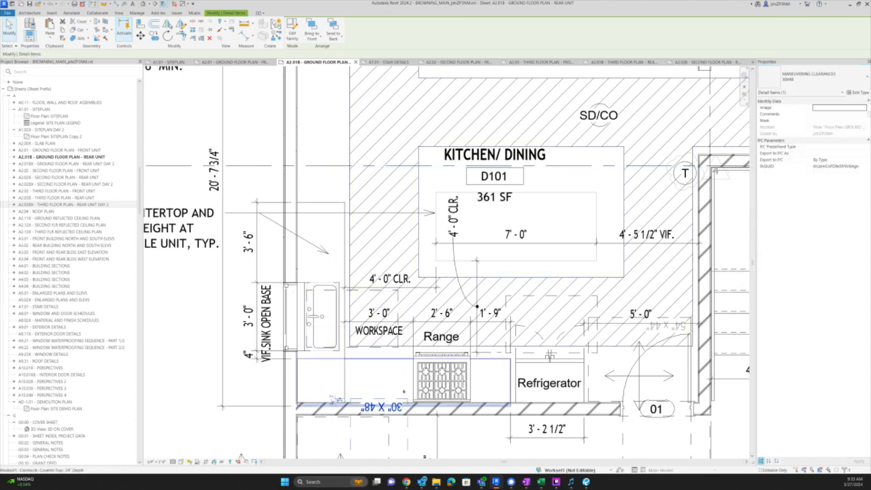
drag(400, 399, 402, 317)
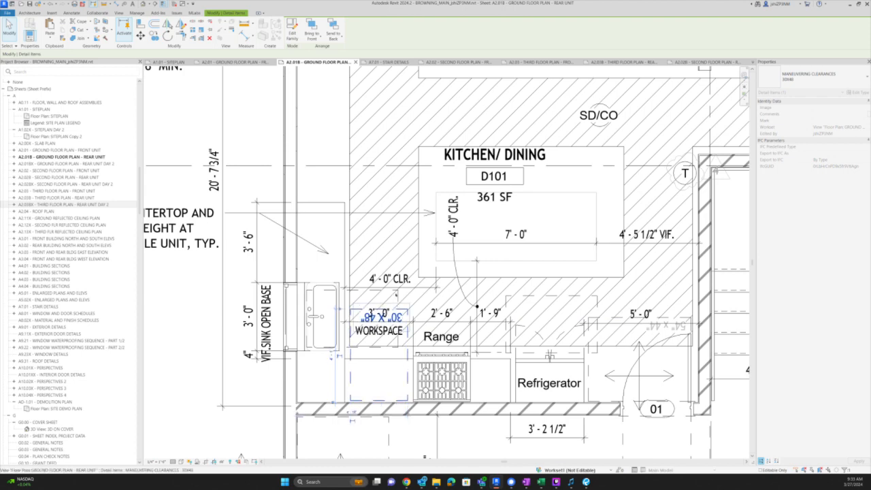
key(Escape)
- Place a second, vertical 30" x 48" clearance beside the refrigerator with Create Similar
click(409, 315)
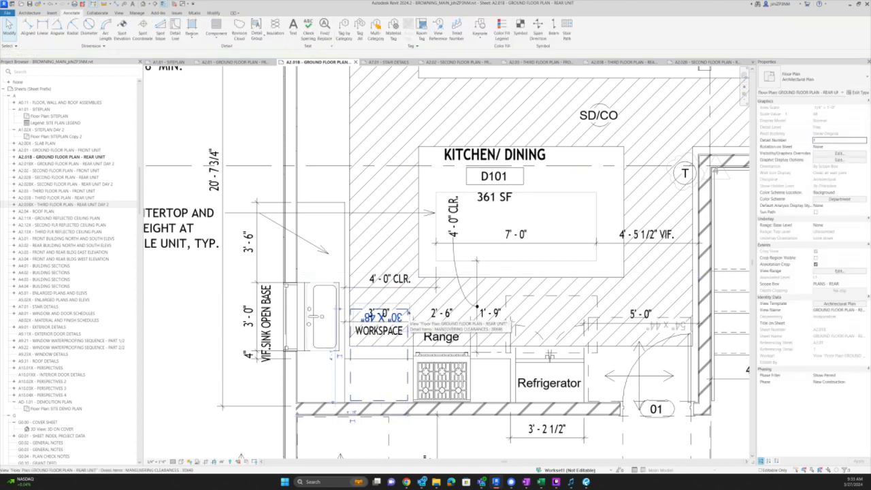
key(c)
key(s)
key(space)
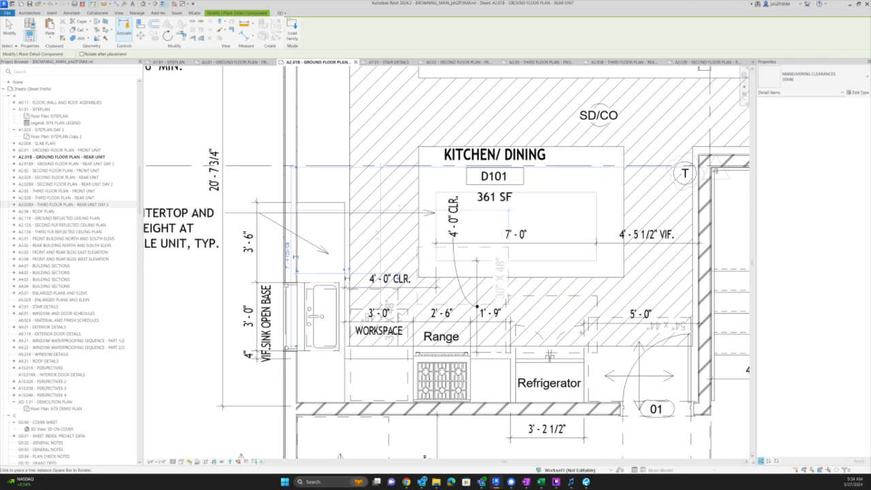
click(590, 327)
key(Escape)
key(Escape)
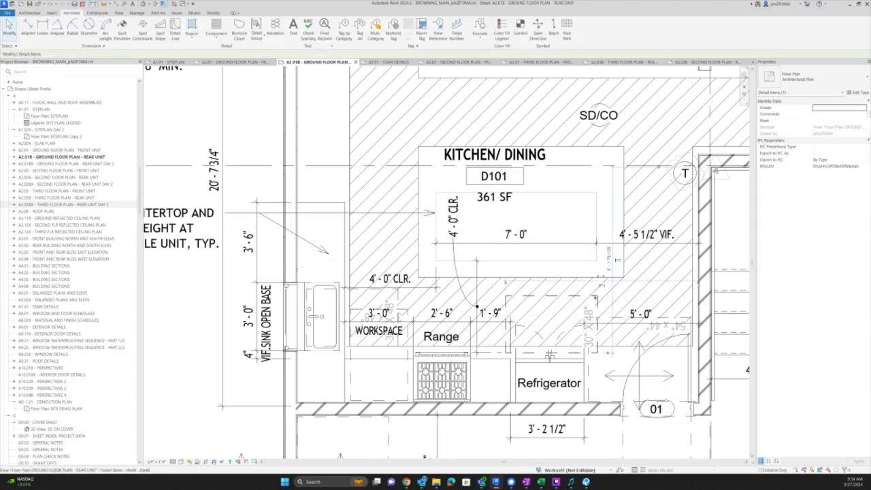
scroll(399, 421, down, 3)
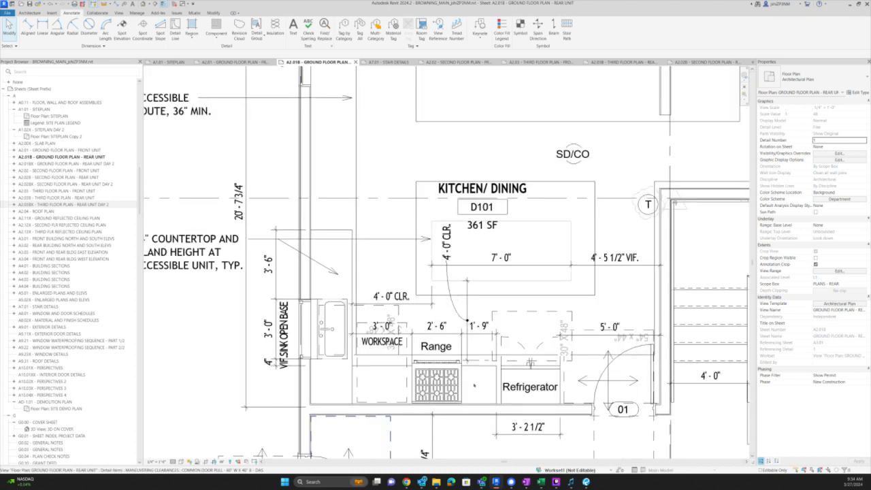
click(496, 329)
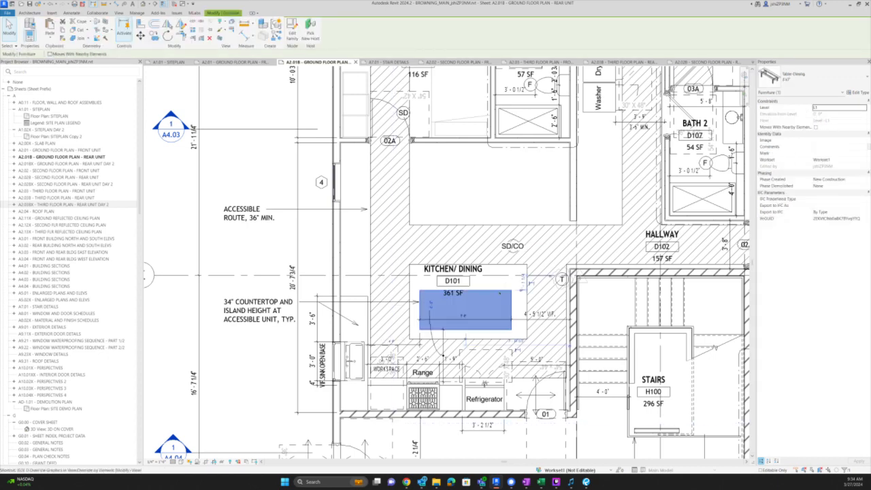
- Review Furniture in the Architectural Plan template's V/G overrides and reapply the template to the plan
key(Escape)
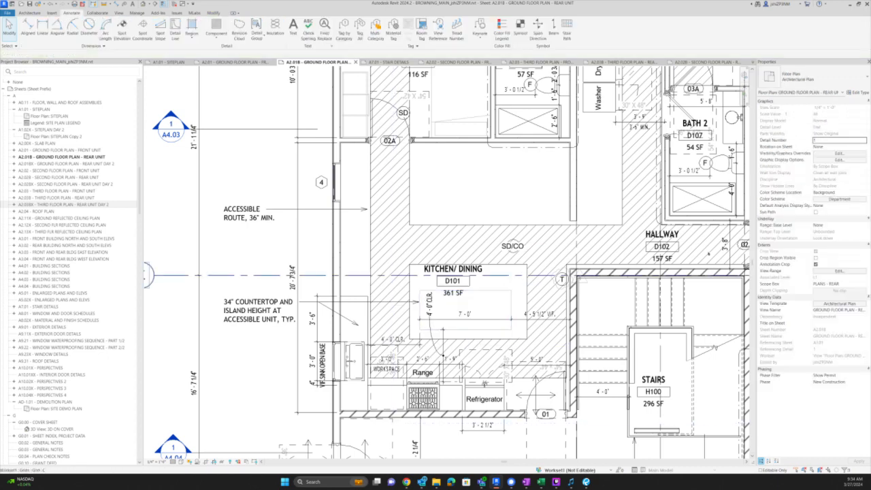
scroll(500, 292, down, 1)
click(830, 304)
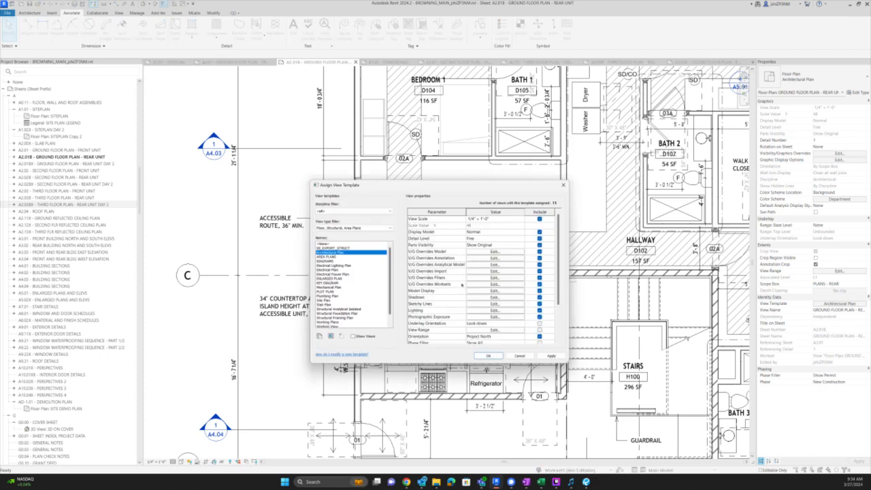
click(485, 258)
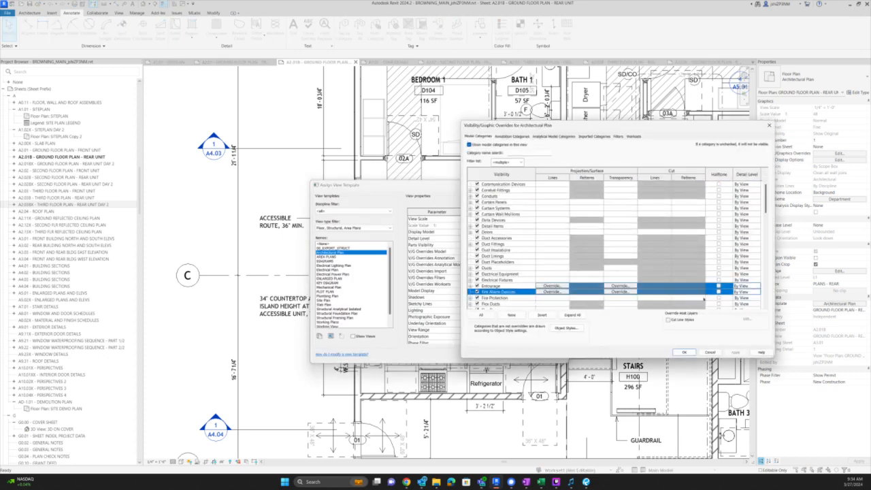
scroll(726, 290, down, 3)
click(720, 279)
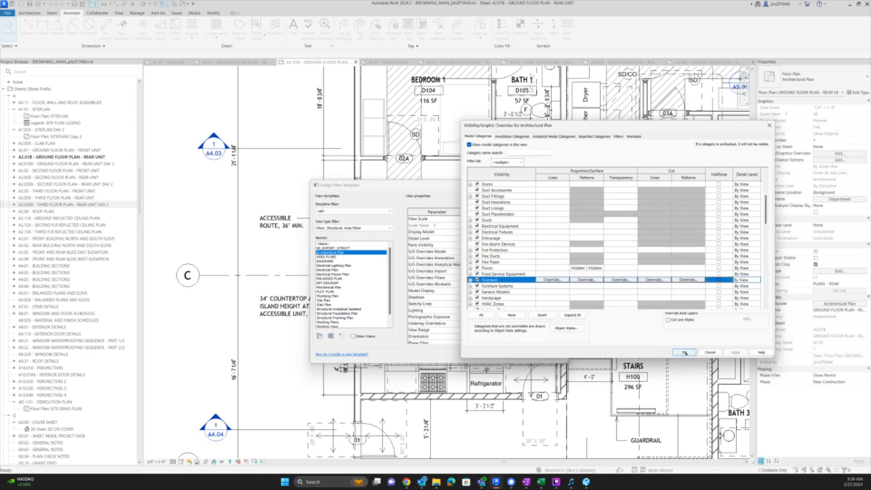
click(499, 355)
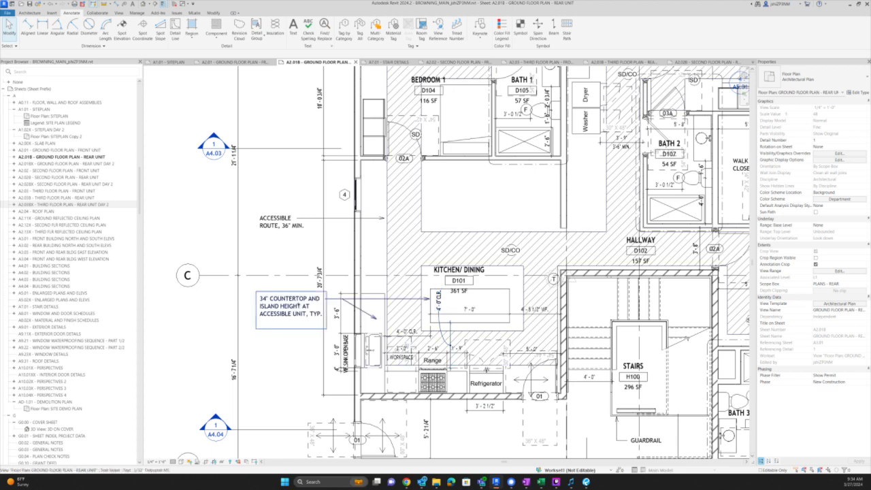
click(298, 307)
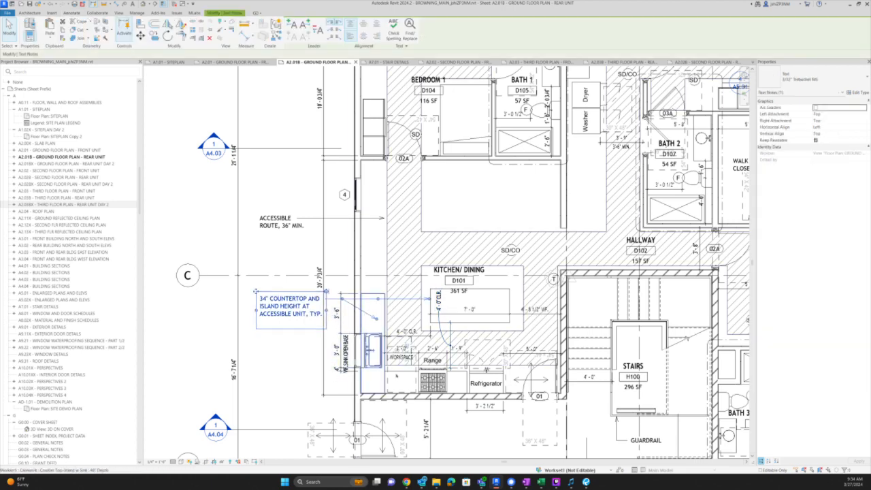
- Drag the 4'-0" CLR. dimension up above the island, level with the KITCHEN/ DINING label
scroll(371, 322, up, 1)
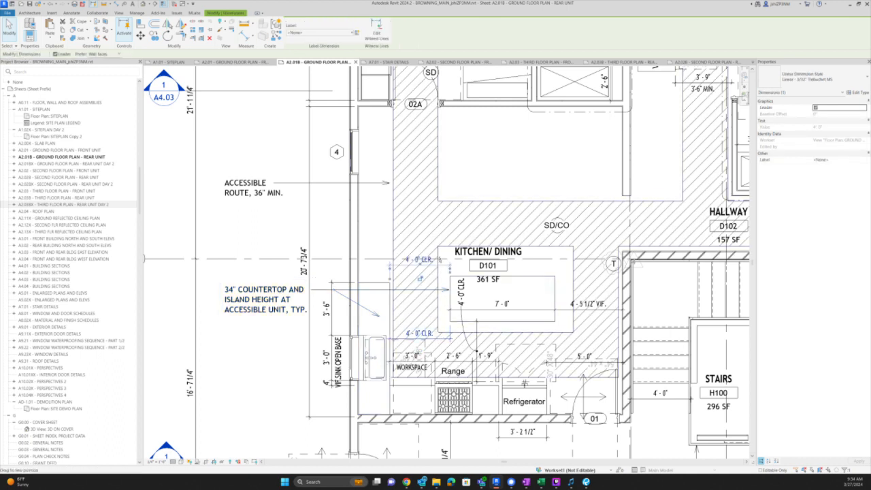
drag(419, 352, 420, 273)
key(Escape)
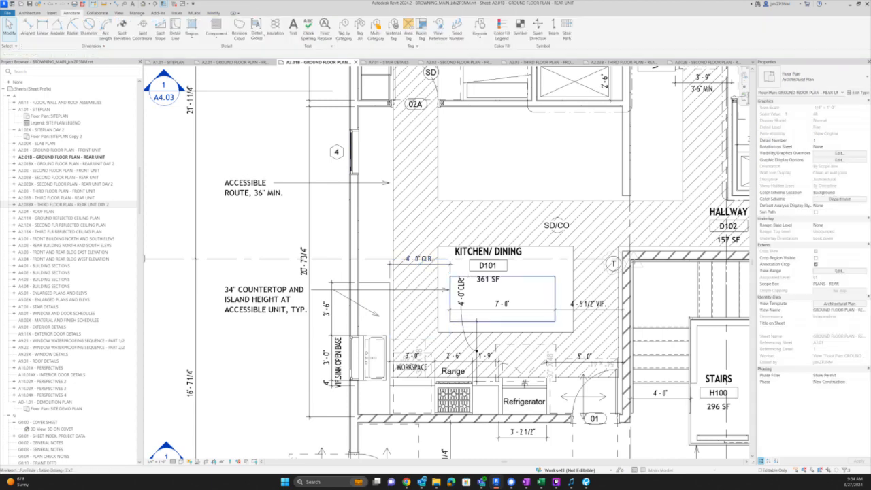
key(a)
key(l)
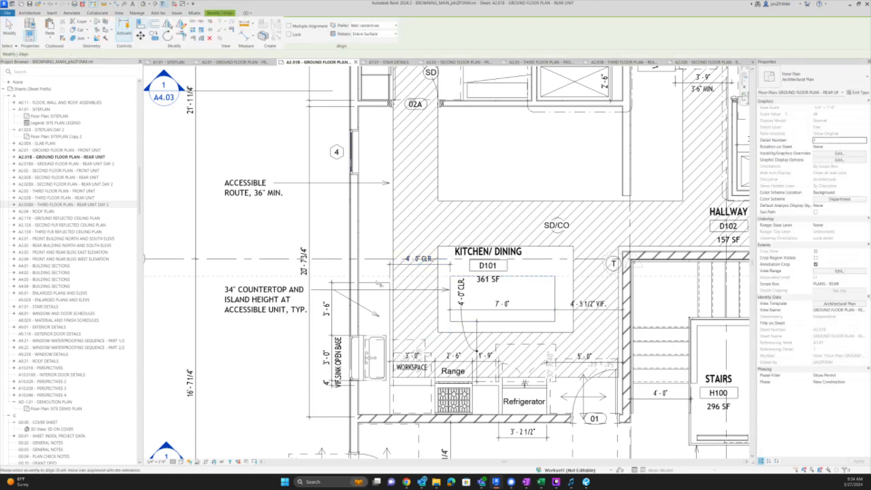
key(Escape)
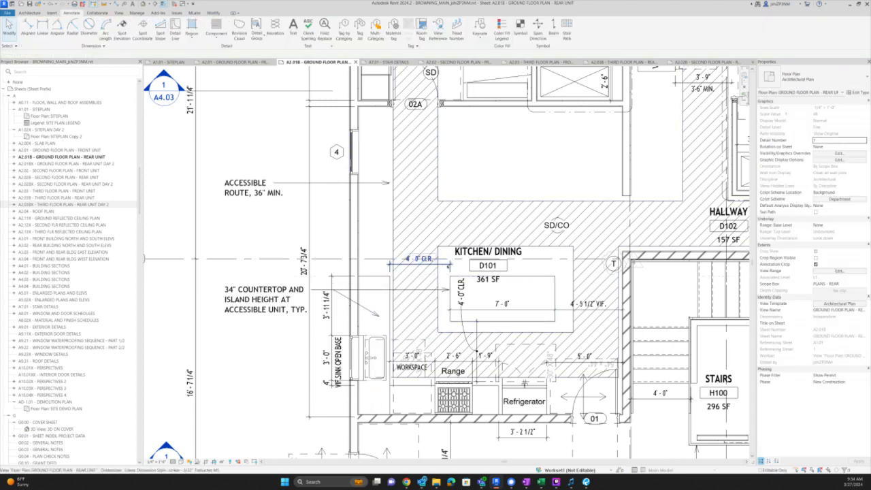
click(420, 276)
drag(420, 277, 419, 266)
key(Escape)
click(373, 280)
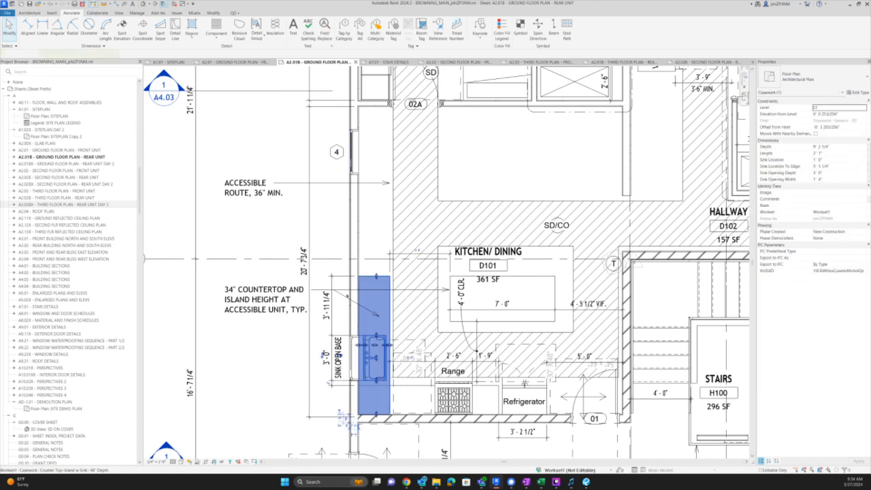
- Change the sink's Sink Location To Edge so its counter dimension reads 4'-0"
scroll(372, 295, up, 1)
scroll(344, 256, up, 2)
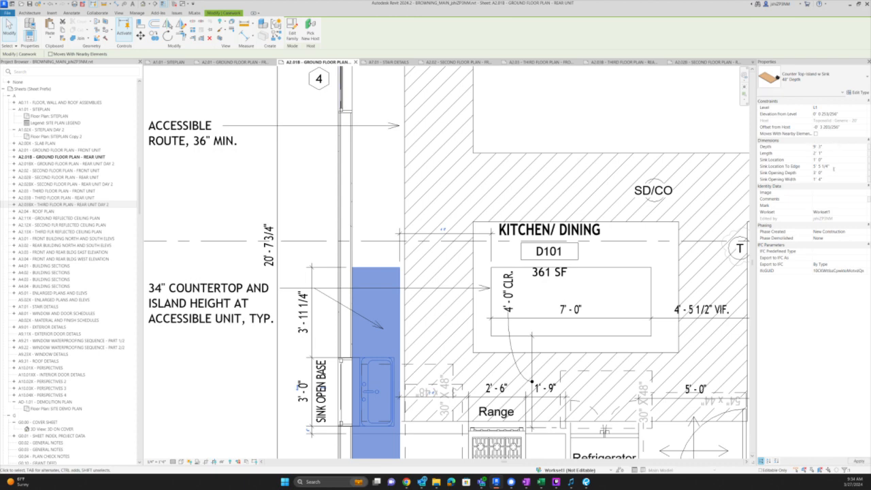
click(389, 248)
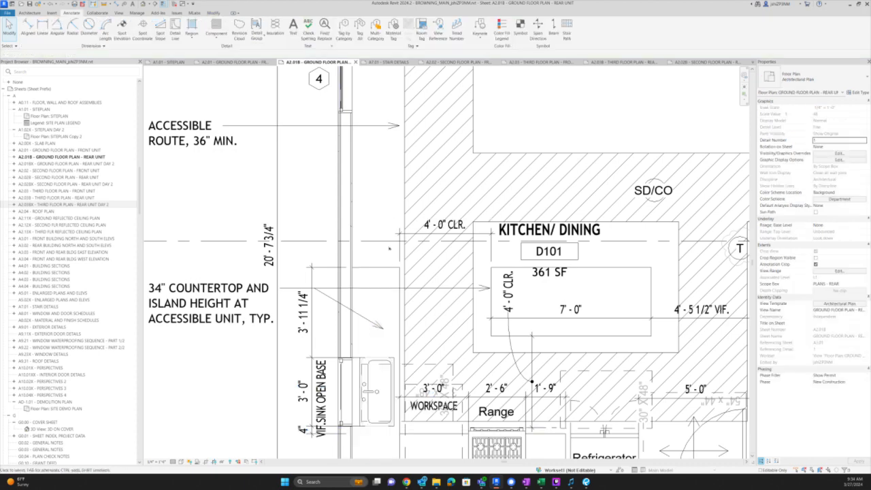
scroll(390, 269, down, 2)
click(390, 273)
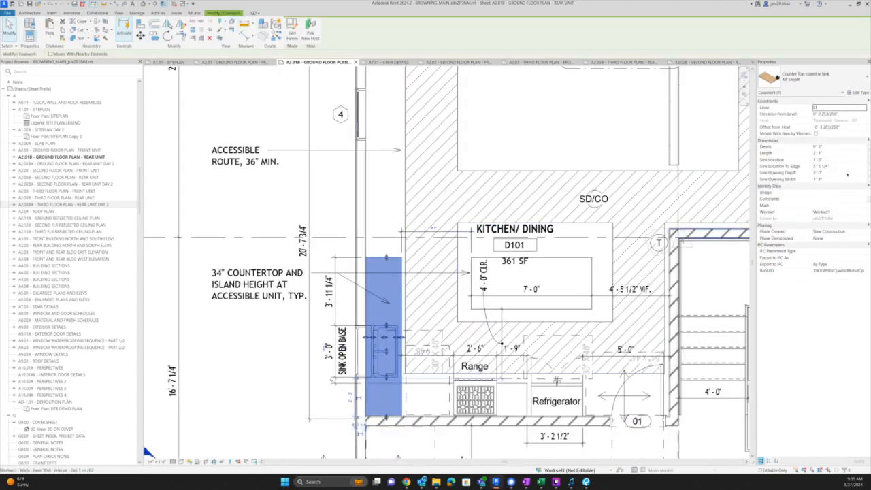
click(842, 166)
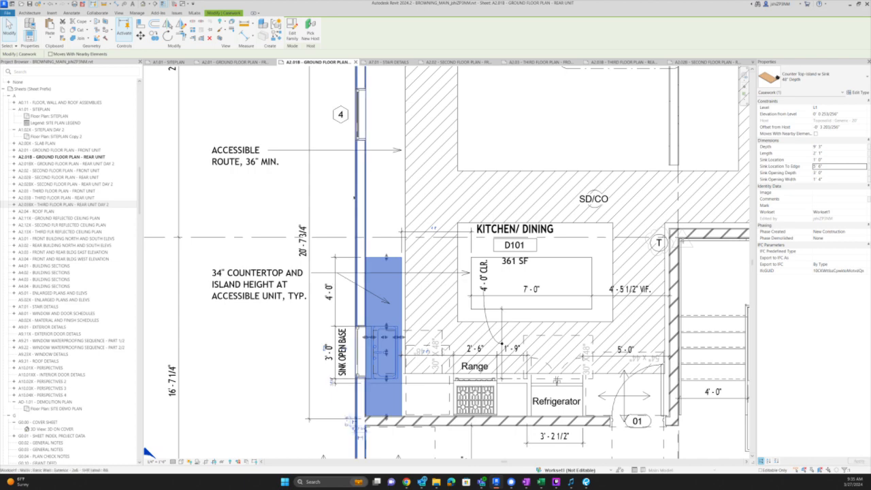
click(379, 186)
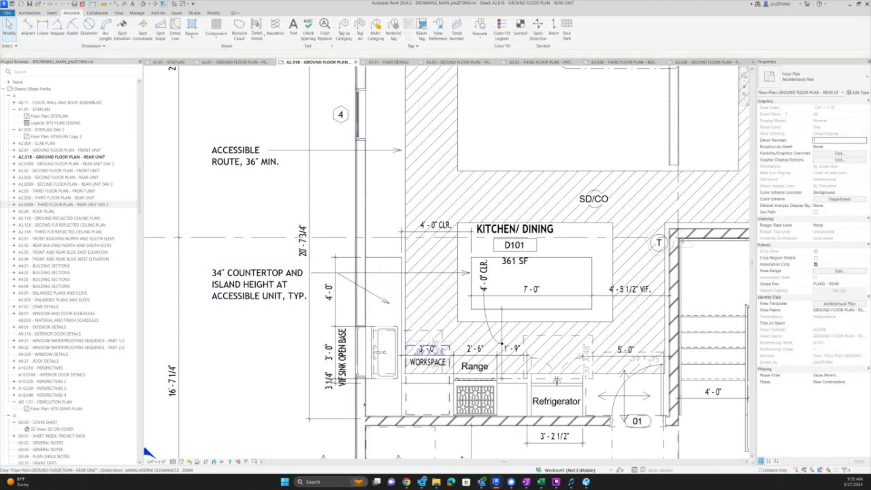
- Remove the 3 1/4" VIF witness line from the vertical dimension string beside the sink
click(333, 327)
scroll(361, 391, up, 2)
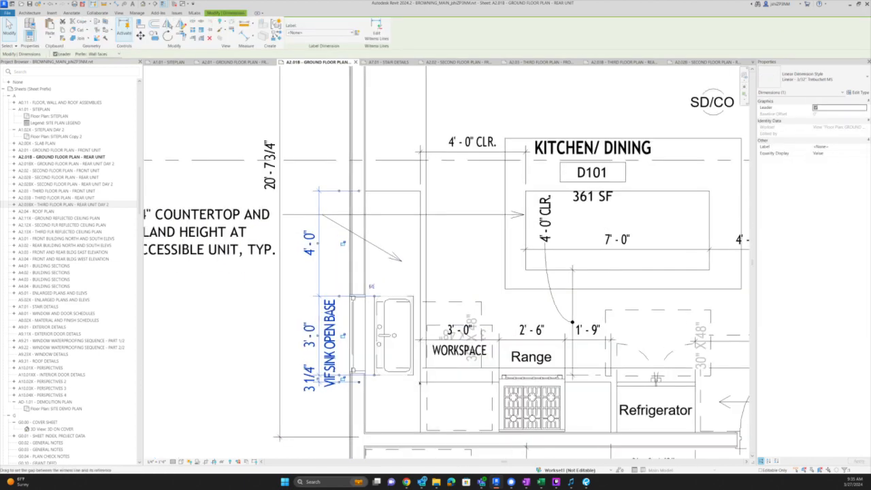
key(e)
key(w)
click(449, 383)
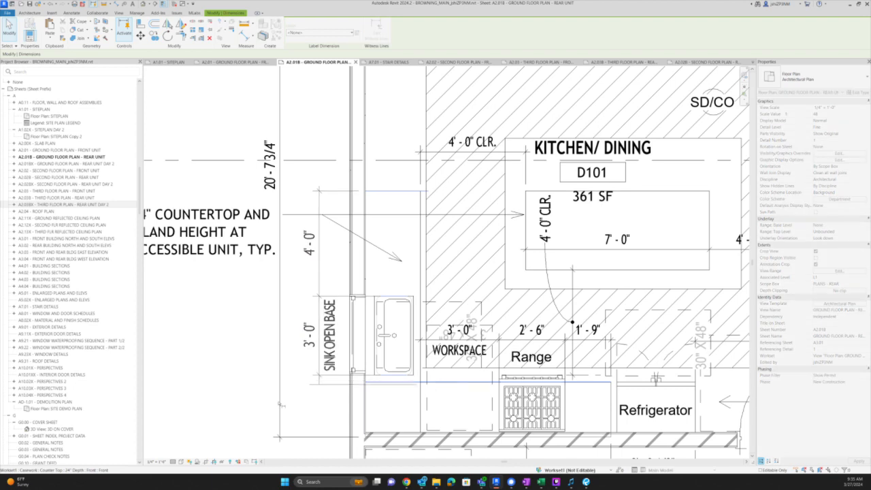
click(333, 404)
click(446, 391)
scroll(368, 385, down, 2)
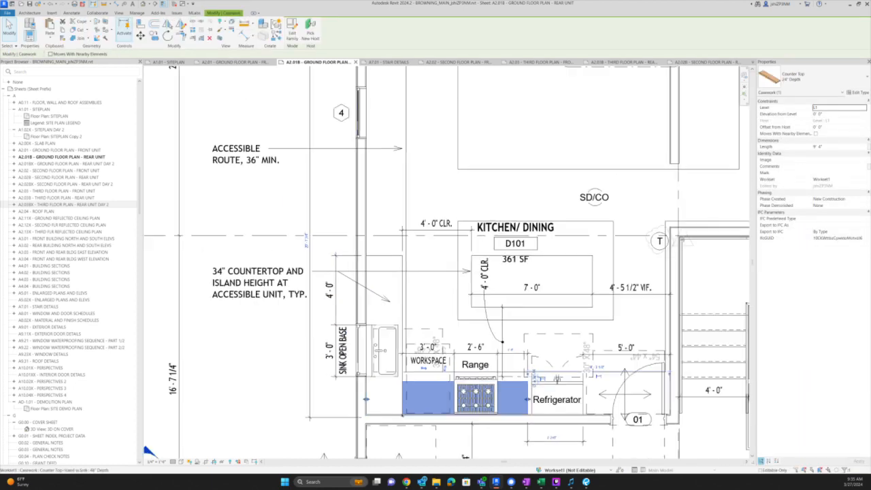
- Move the countertop around the range down against the wall
scroll(527, 392, up, 2)
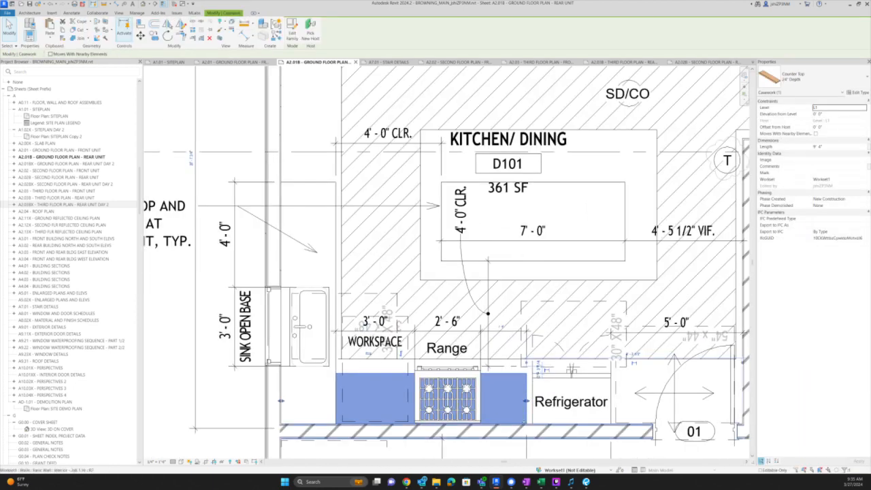
scroll(527, 408, up, 2)
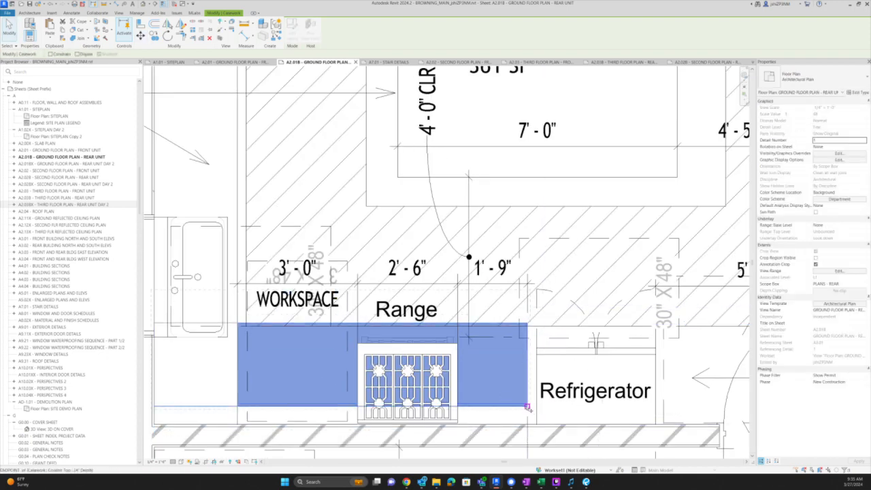
click(528, 407)
click(527, 423)
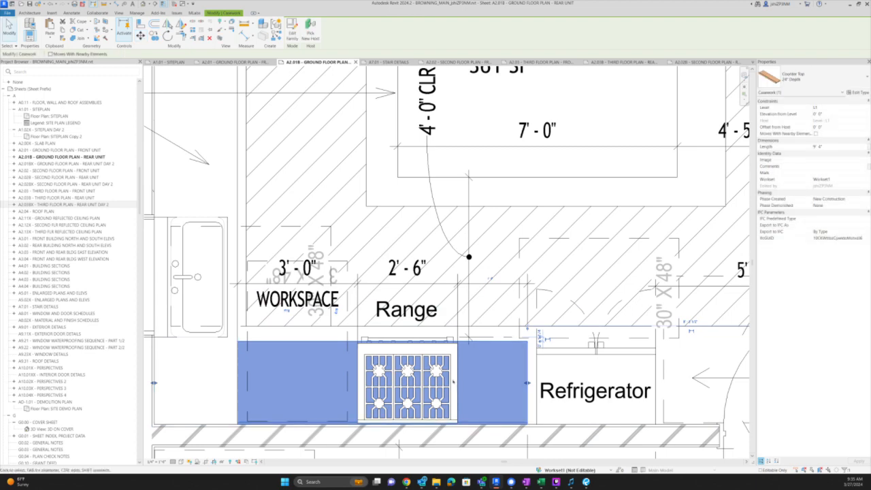
- Nudge the range slightly upward with the arrow keys
click(454, 375)
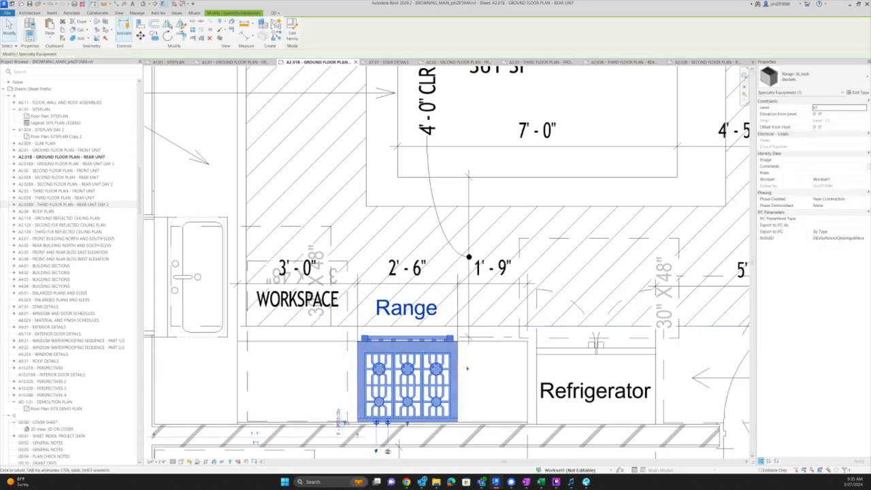
scroll(462, 327, up, 2)
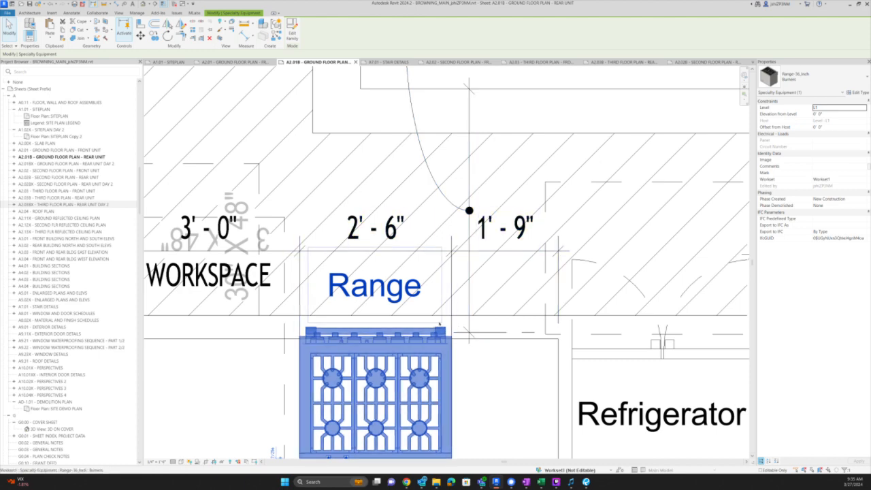
key(Down)
key(Up)
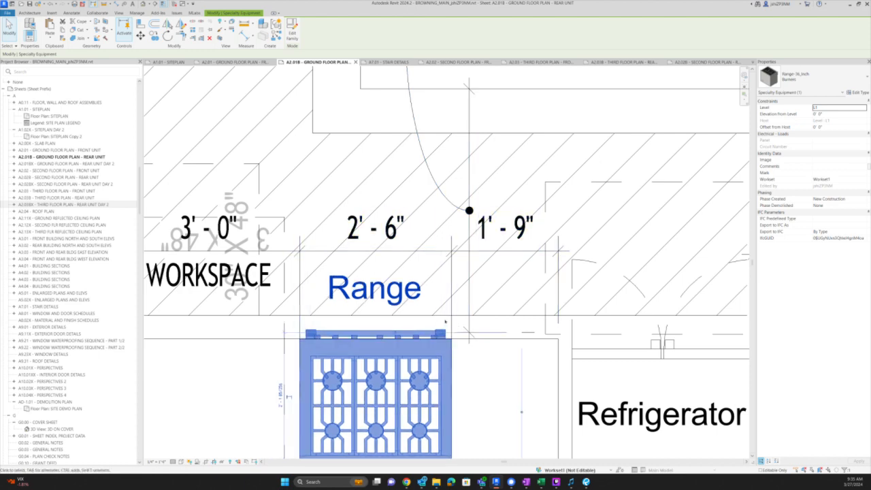
key(Up)
scroll(446, 321, up, 2)
click(429, 325)
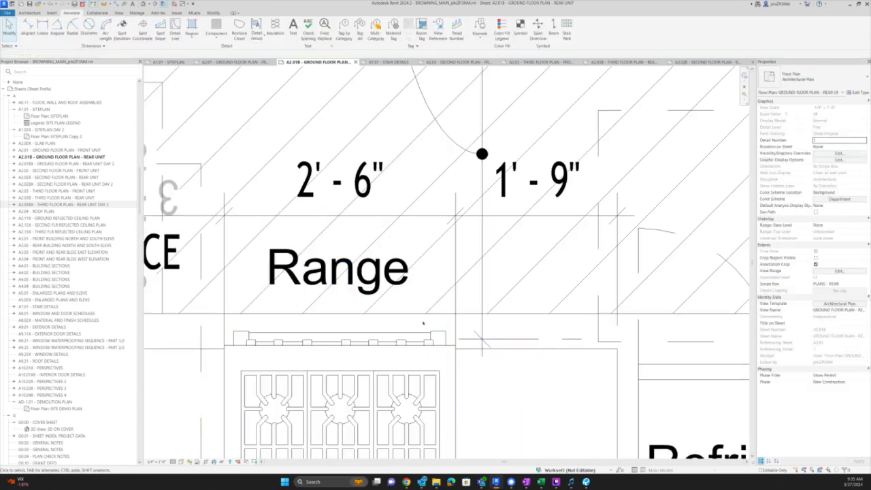
- Drag the short detail line beside the range to the left
drag(523, 355, 648, 382)
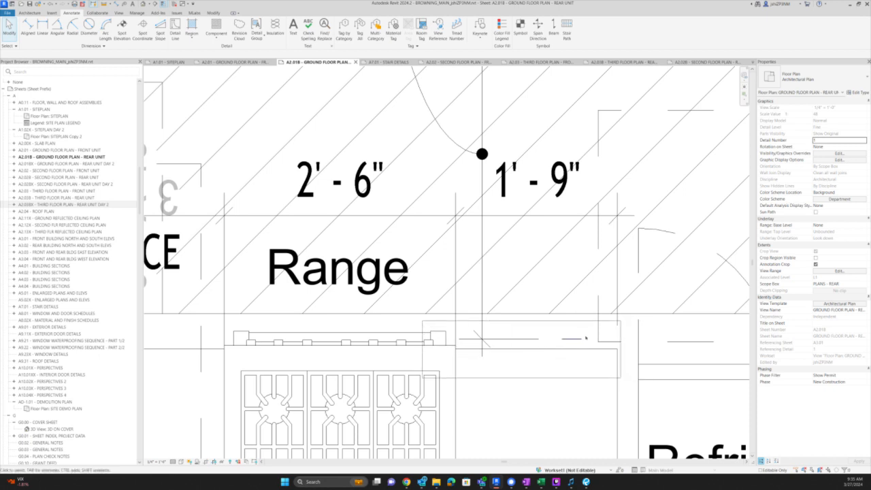
drag(571, 339, 439, 332)
scroll(506, 354, down, 5)
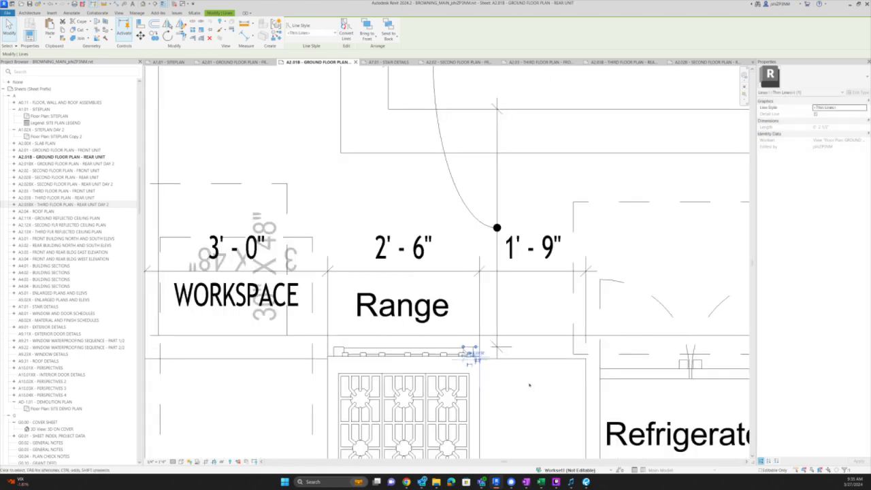
click(537, 280)
click(537, 278)
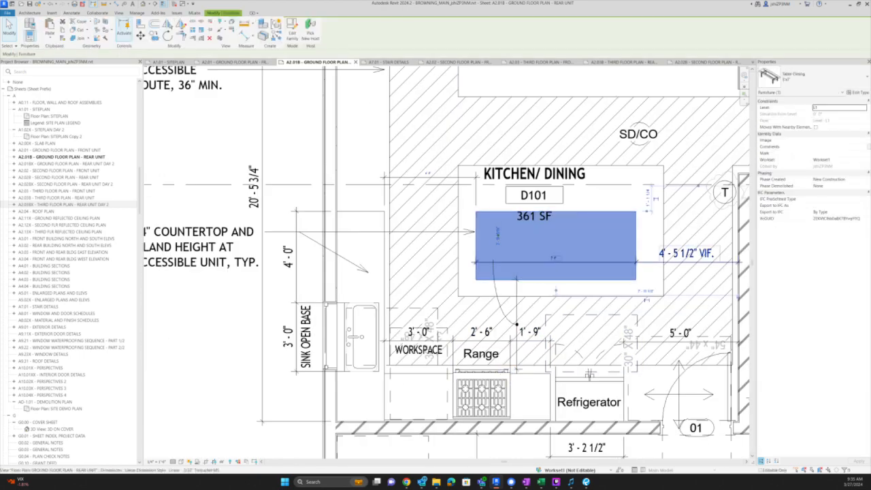
- Draw a short 4" detail line at the counter edge
click(451, 211)
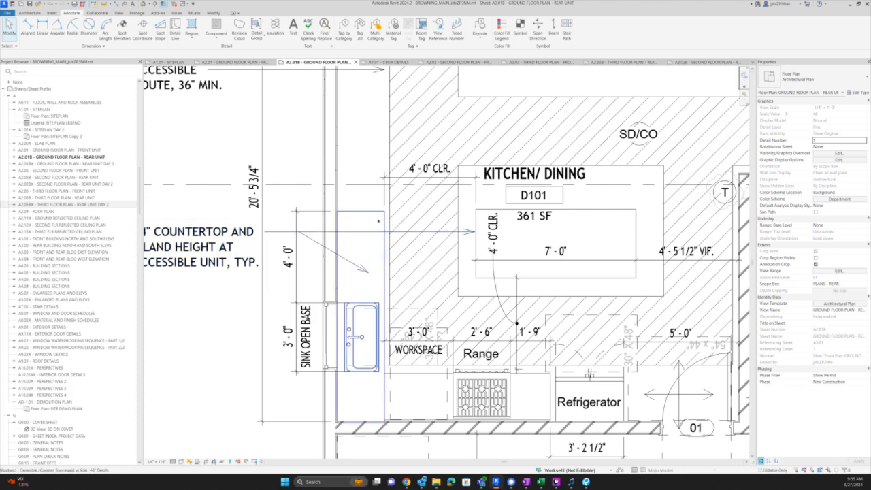
key(d)
key(l)
scroll(381, 264, up, 2)
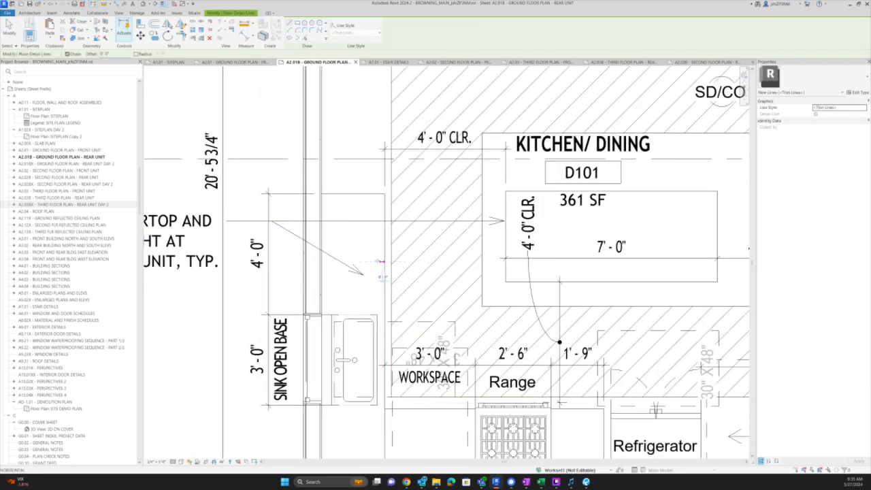
key(Escape)
key(Escape)
click(379, 261)
scroll(378, 261, up, 2)
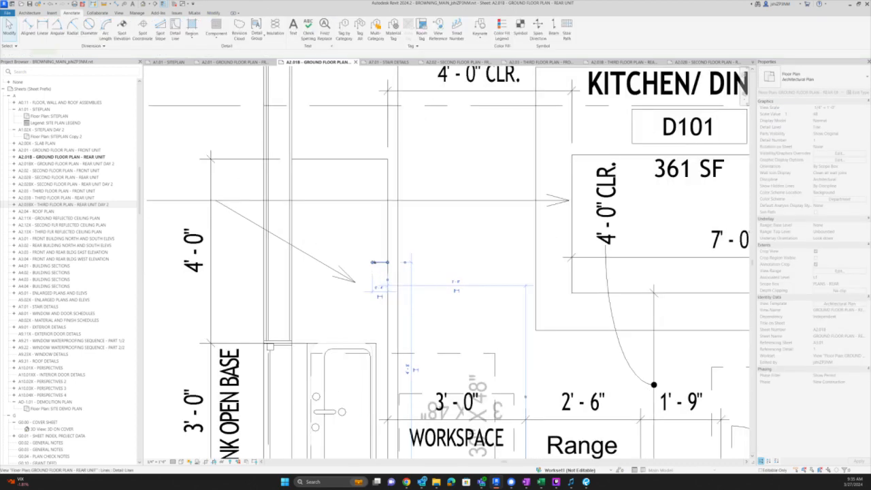
key(Escape)
- Try an aligned dimension from the counter reference, then fine-tune the detail line's position
key(d)
key(i)
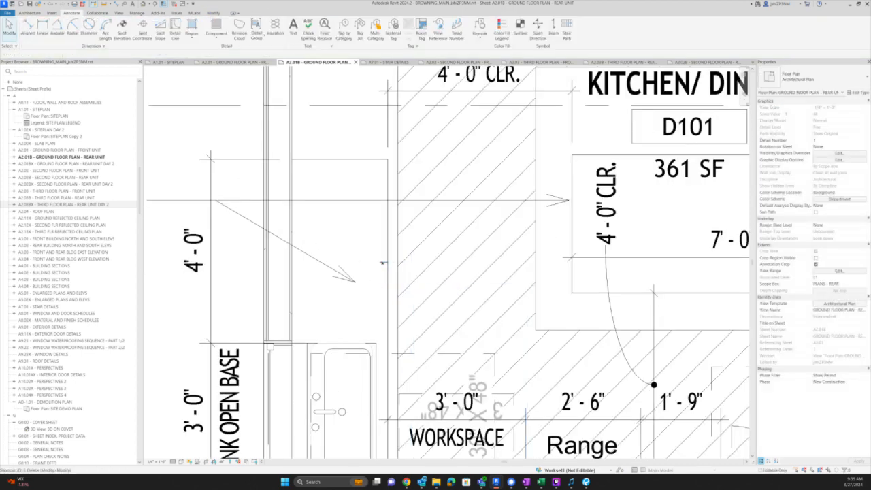
click(387, 160)
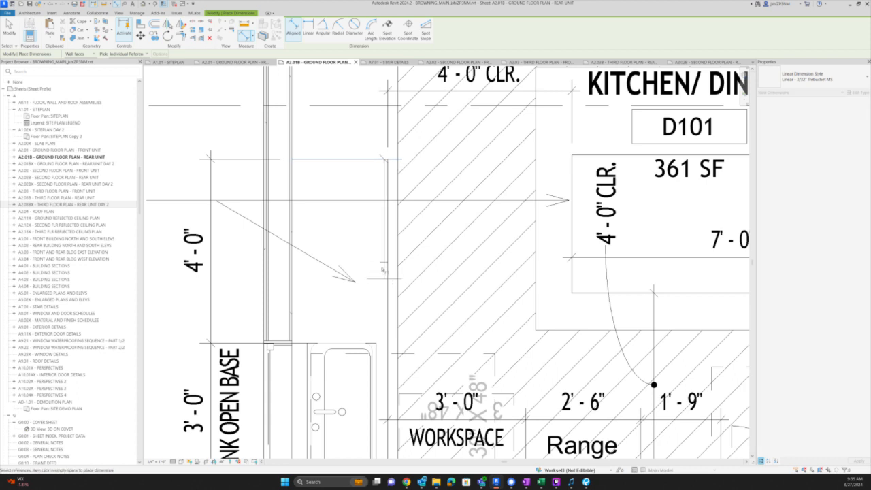
click(382, 264)
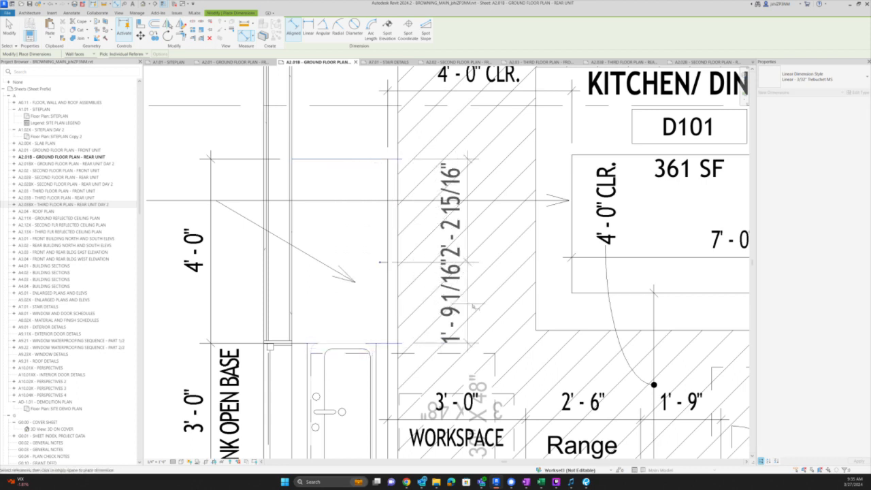
scroll(453, 293, down, 2)
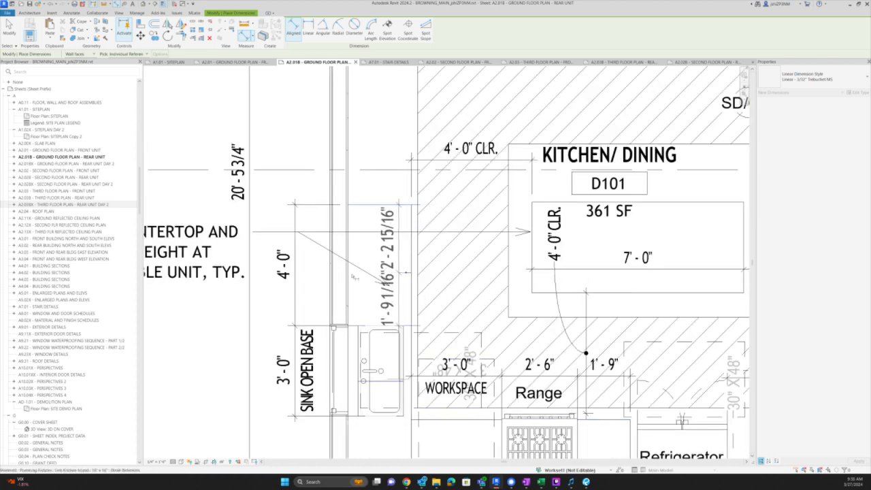
key(Escape)
key(Escape)
scroll(456, 286, up, 2)
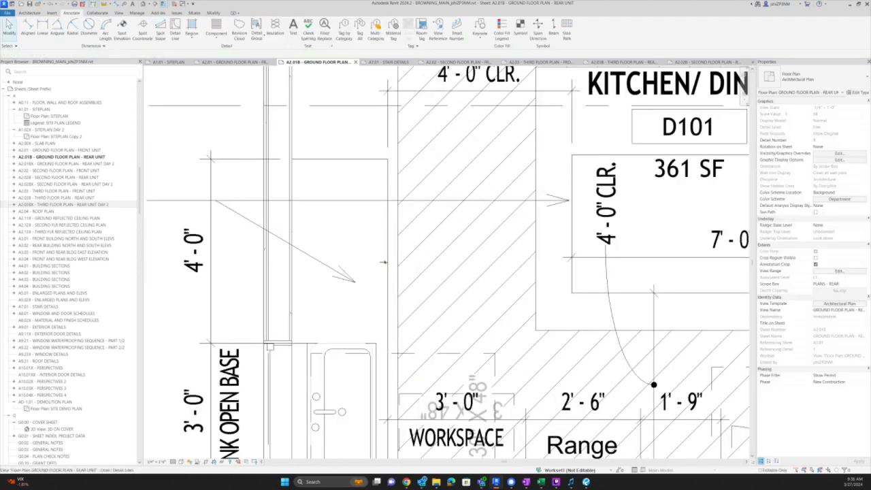
click(385, 262)
key(Left)
key(Left)
key(Left)
key(Left)
key(Left)
key(Left)
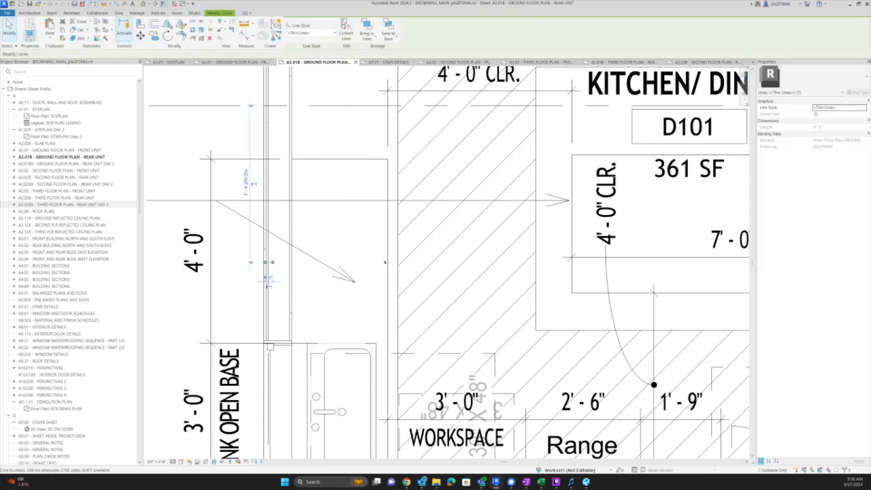
key(Right)
key(Right)
key(Right)
key(Right)
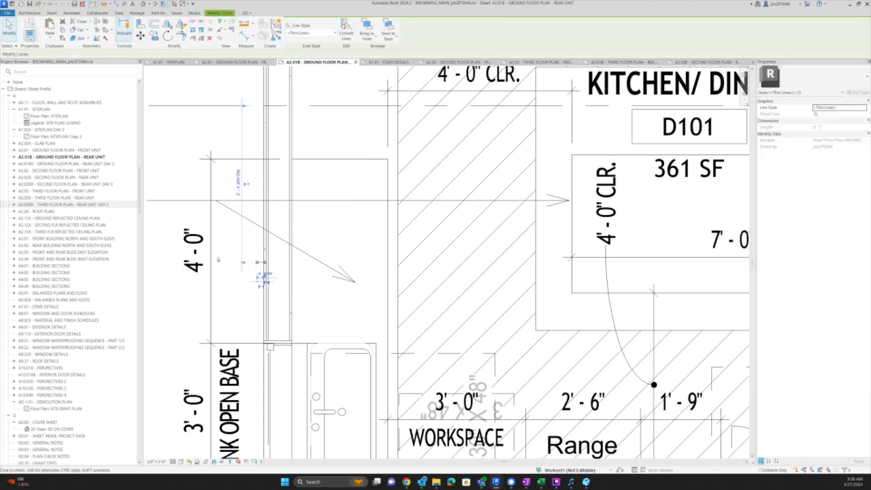
key(Escape)
- Add a witness line at the detail line, splitting the 4'-0" dimension into two 2'-0" parts
click(241, 161)
key(e)
key(w)
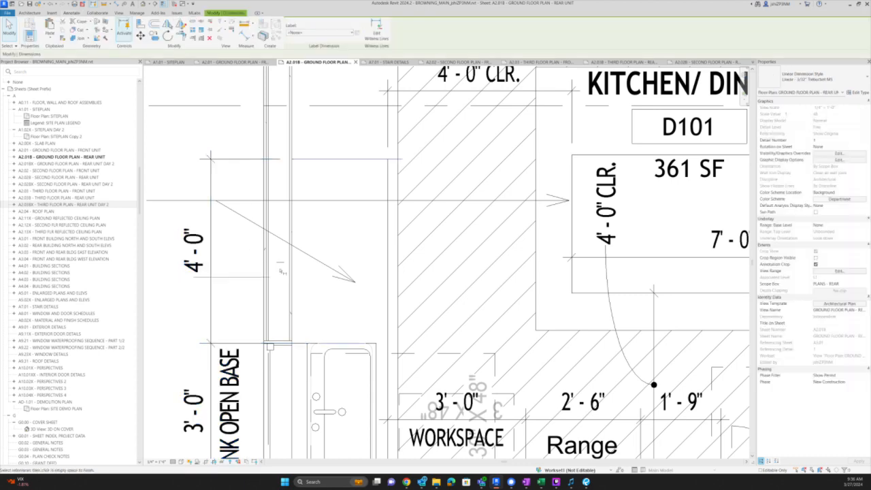
click(281, 265)
scroll(281, 266, down, 2)
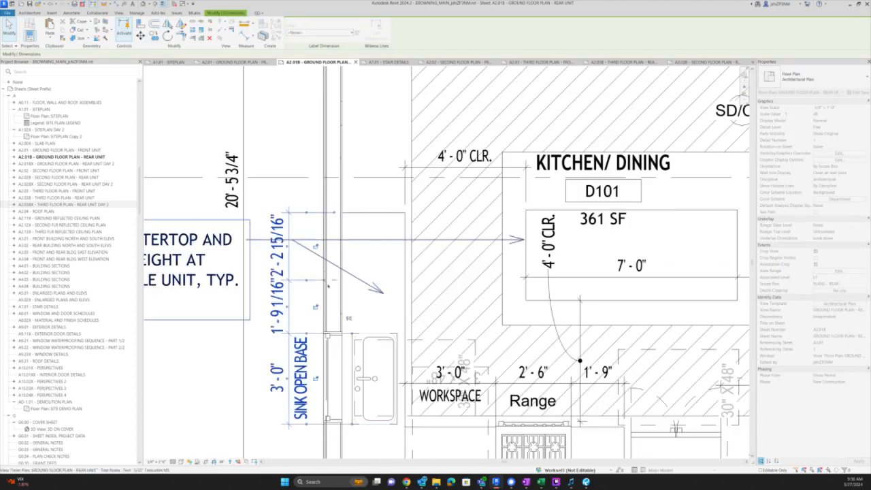
key(Escape)
click(335, 281)
click(284, 304)
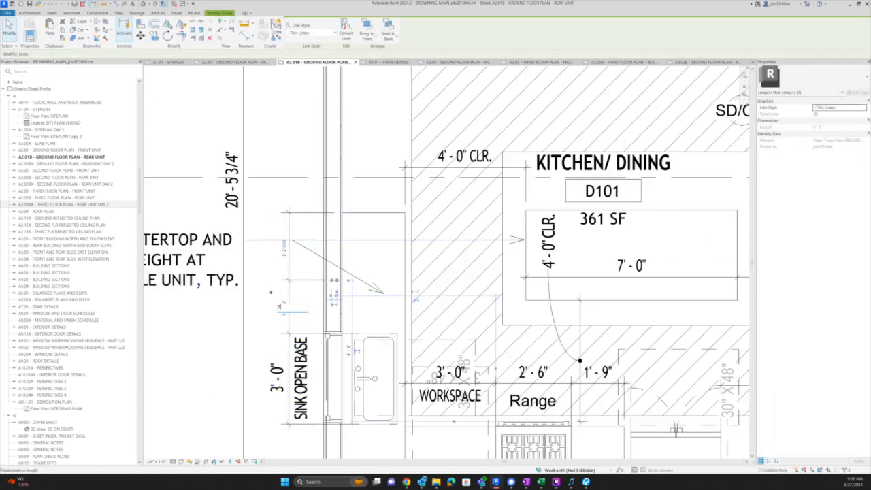
text(2)
key(Return)
key(Escape)
- Label the 2'-0" dishwasher segment DW below its value
click(276, 297)
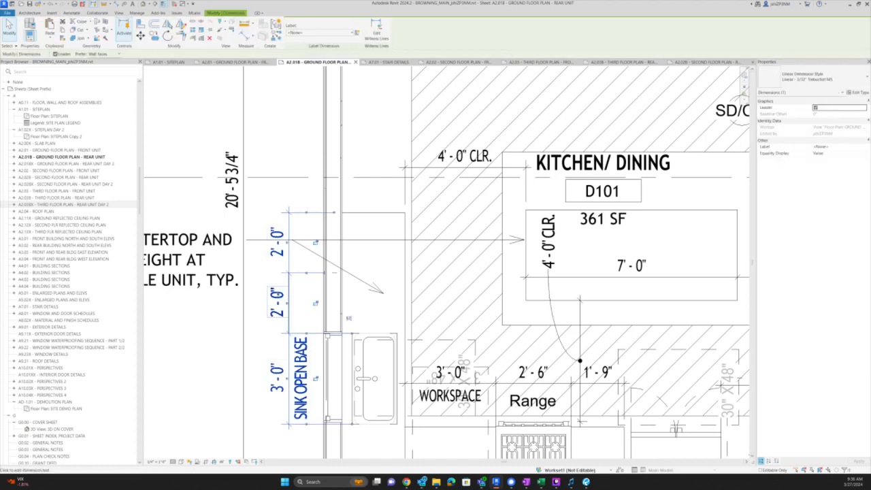
click(277, 299)
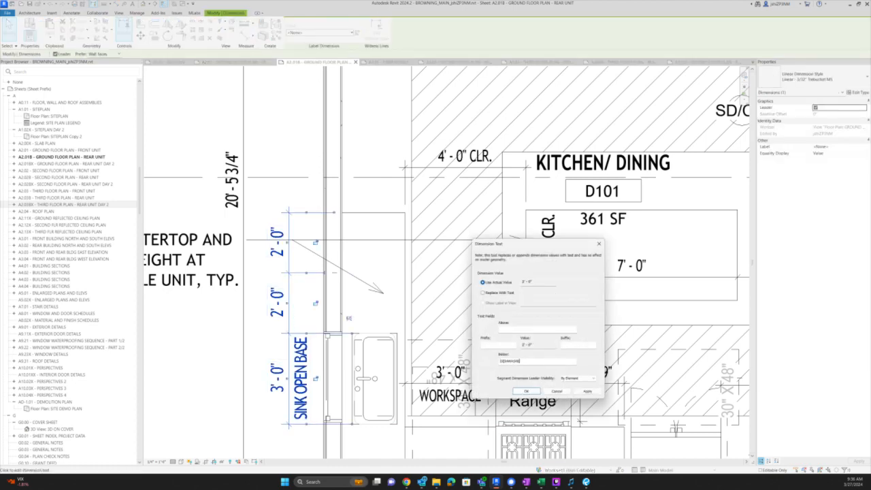
key(Return)
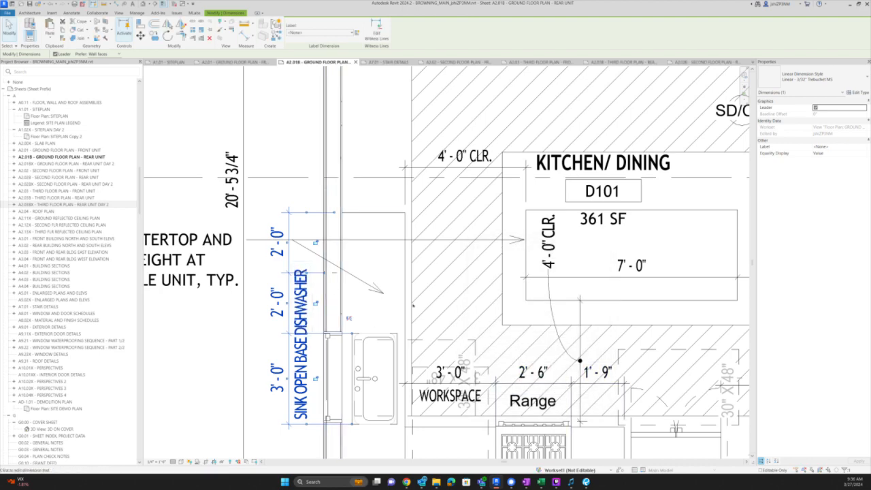
text(D/)
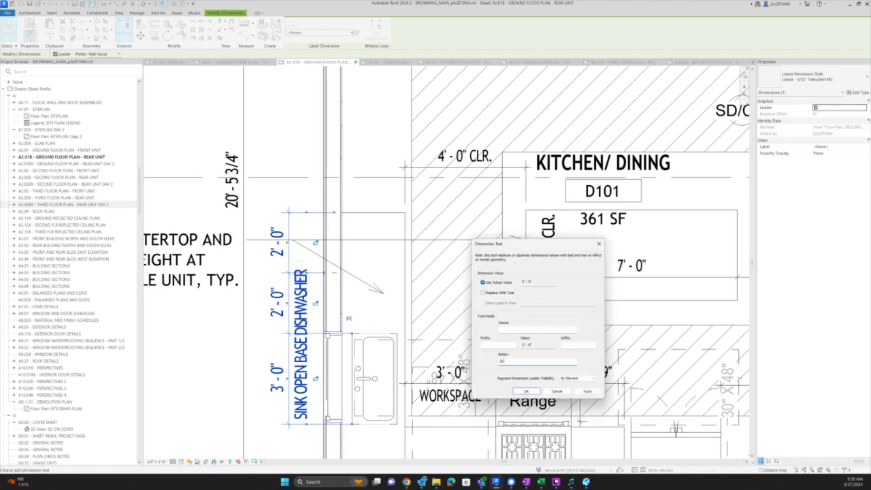
text(W)
key(Return)
key(Escape)
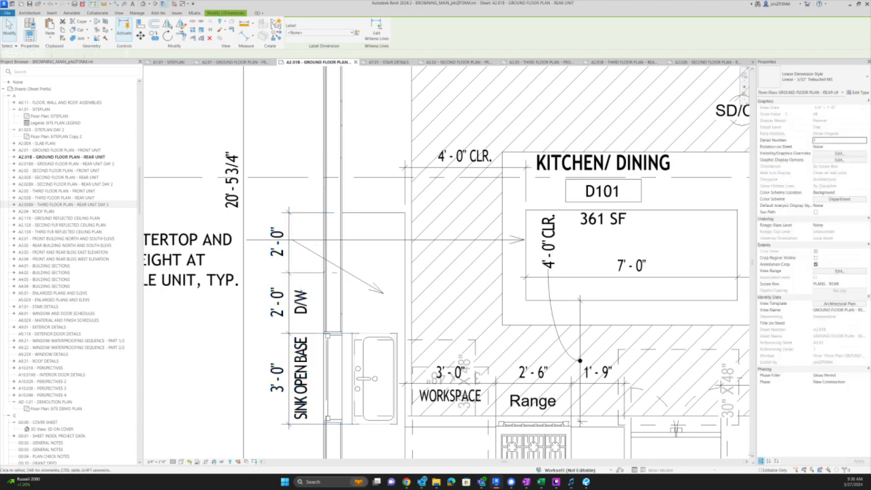
double_click(301, 303)
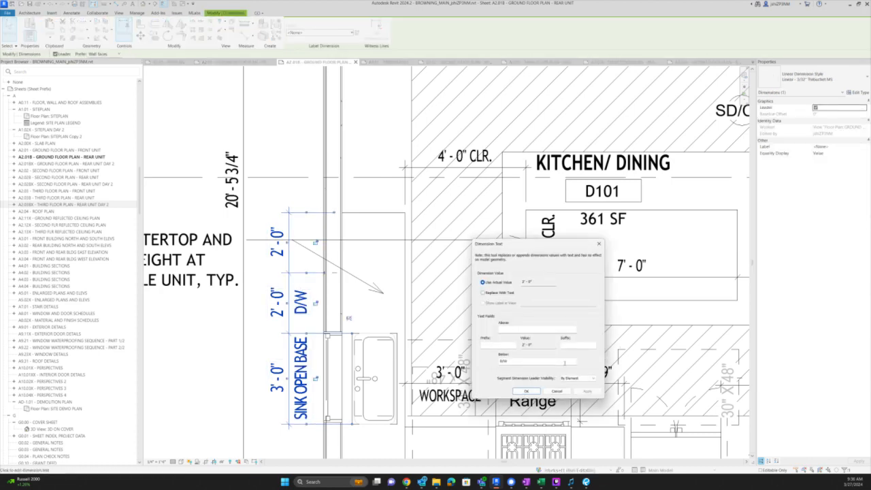
click(525, 392)
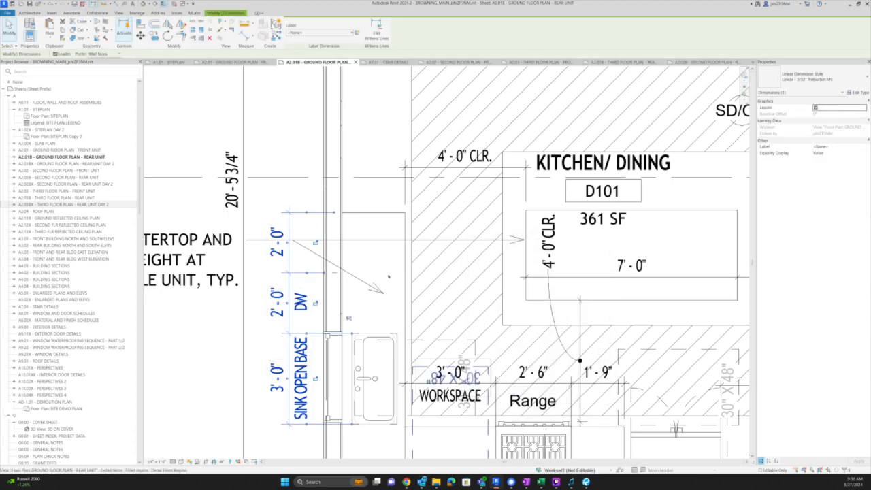
scroll(408, 264, down, 3)
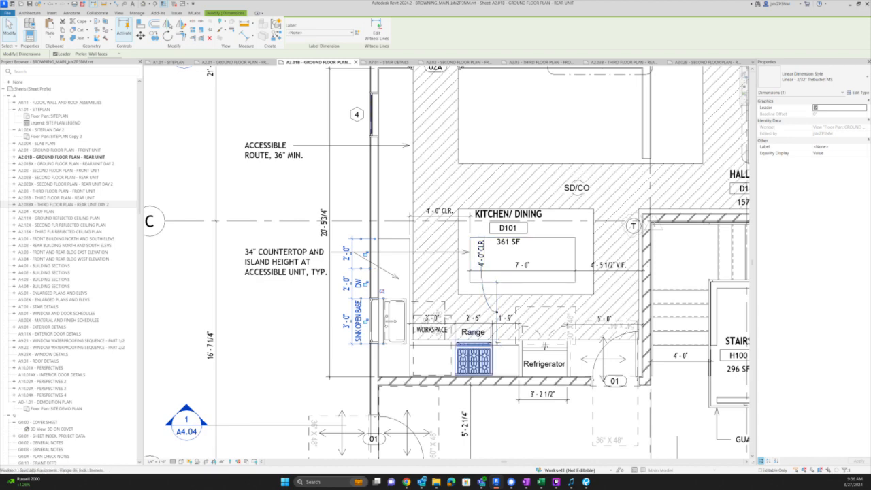
key(Escape)
- Add a 5' CLR. note below the 5'-2 1/4" dimension
middle_drag(503, 416, 495, 314)
click(475, 322)
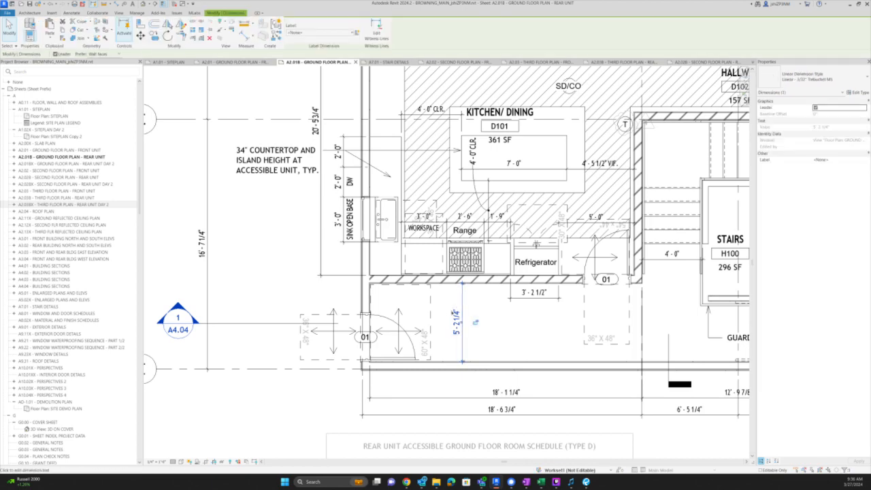
click(475, 322)
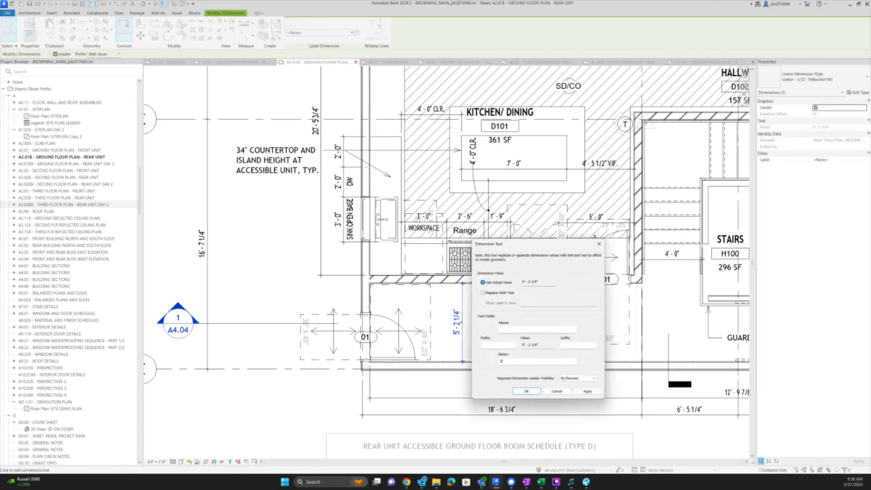
key(Escape)
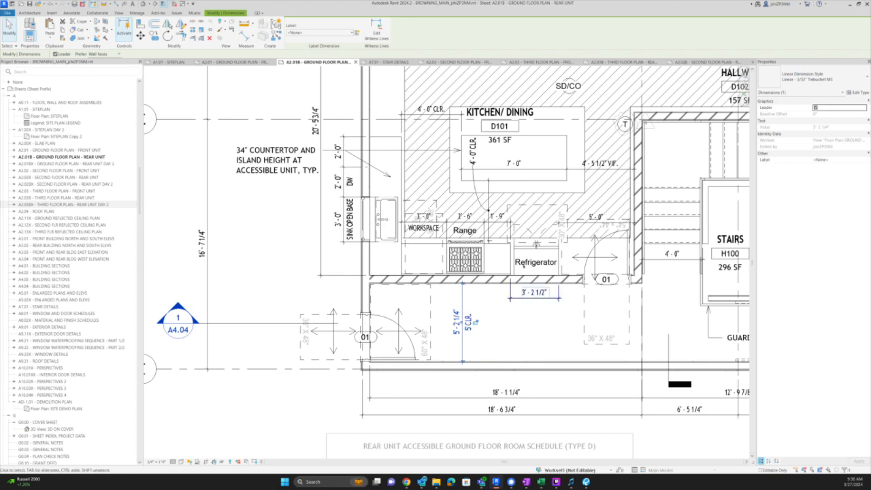
- Move the 3'-2 1/2" and 5'-0" dimensions into line with the others
scroll(524, 264, up, 2)
click(572, 317)
drag(572, 316, 572, 192)
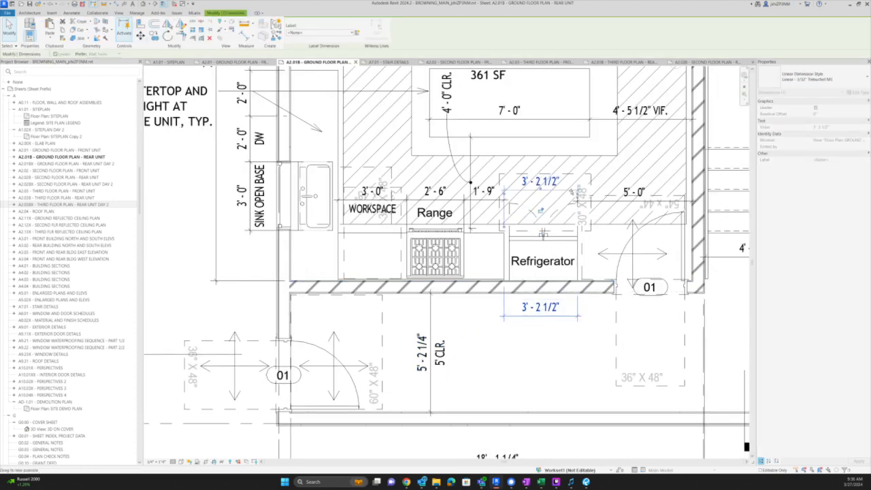
scroll(623, 202, up, 5)
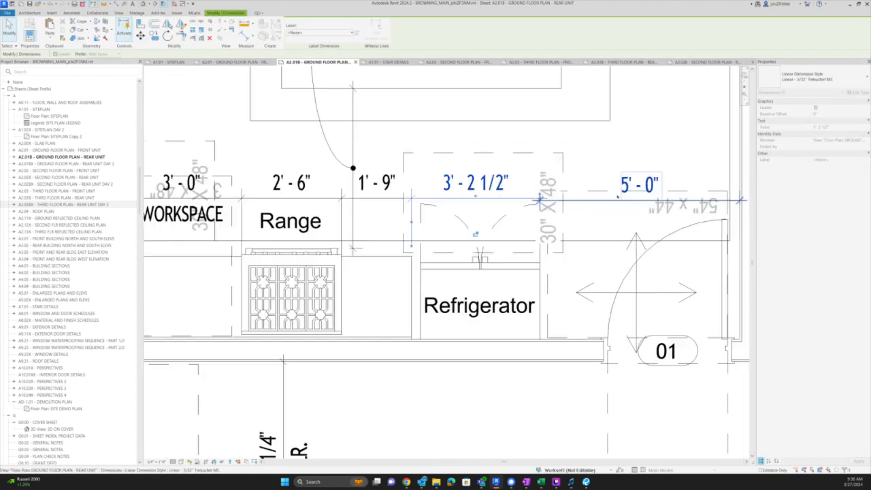
key(Escape)
drag(588, 201, 586, 200)
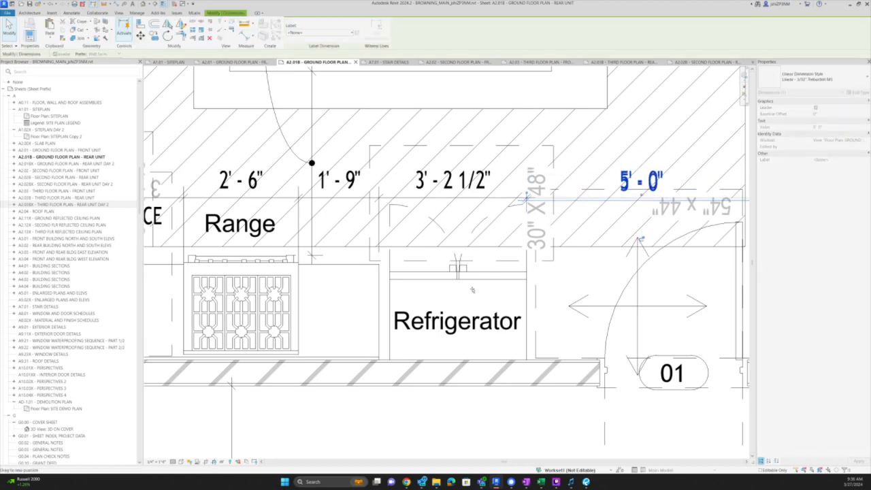
scroll(461, 292, down, 8)
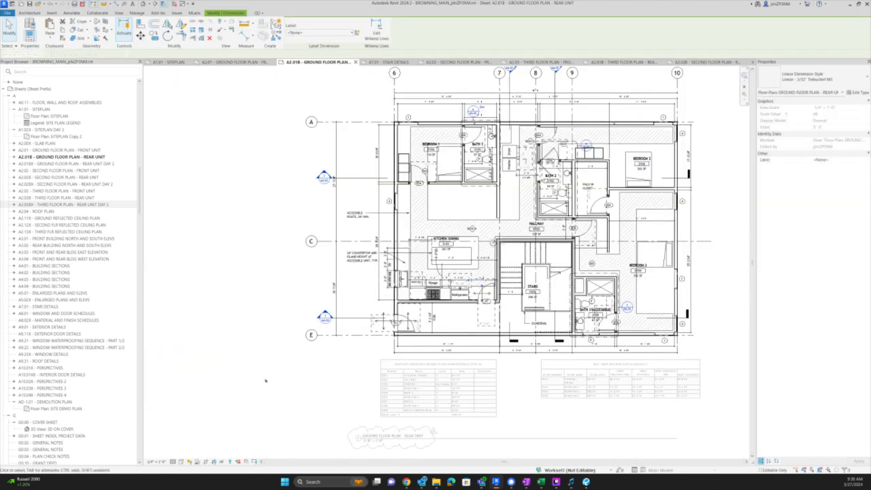
double_click(268, 381)
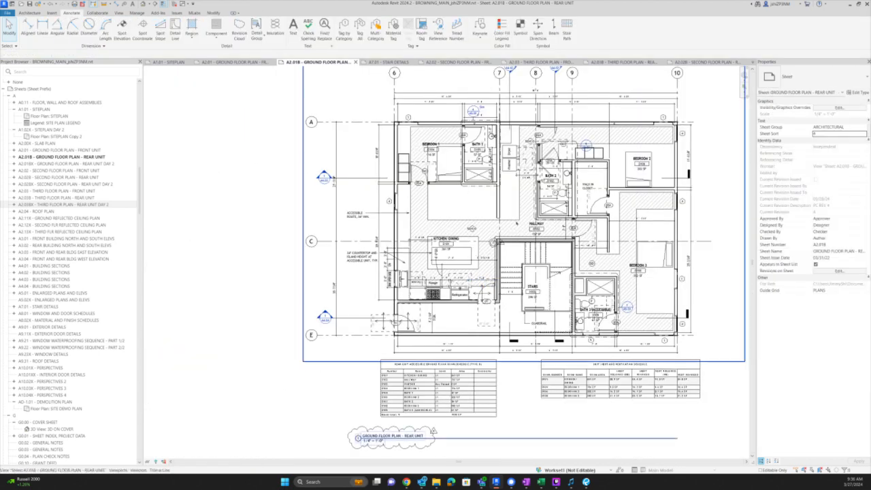
scroll(516, 222, up, 2)
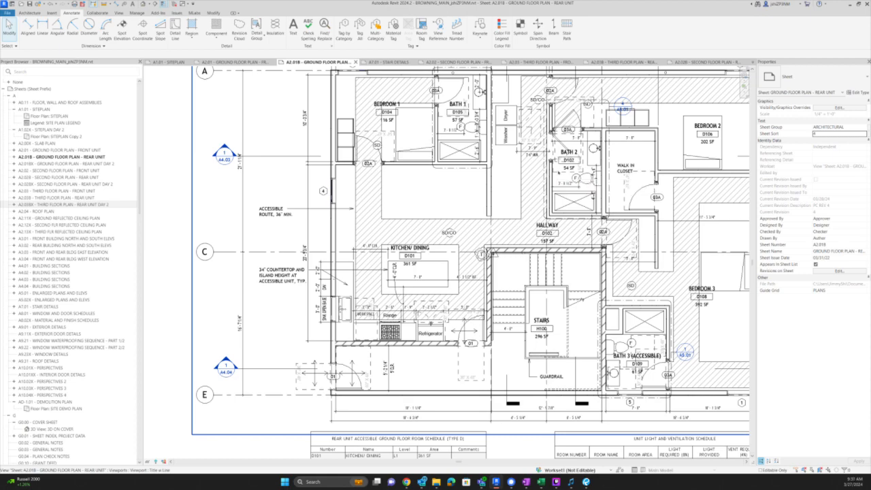
scroll(571, 164, up, 5)
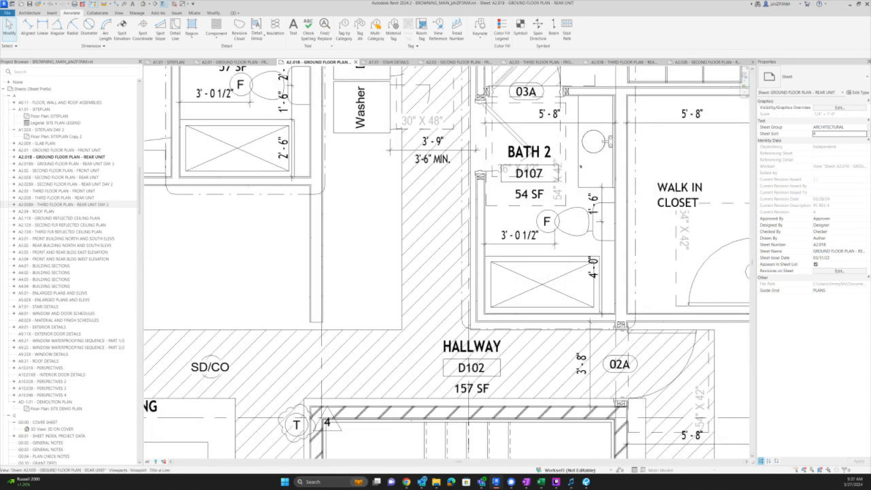
scroll(562, 165, down, 2)
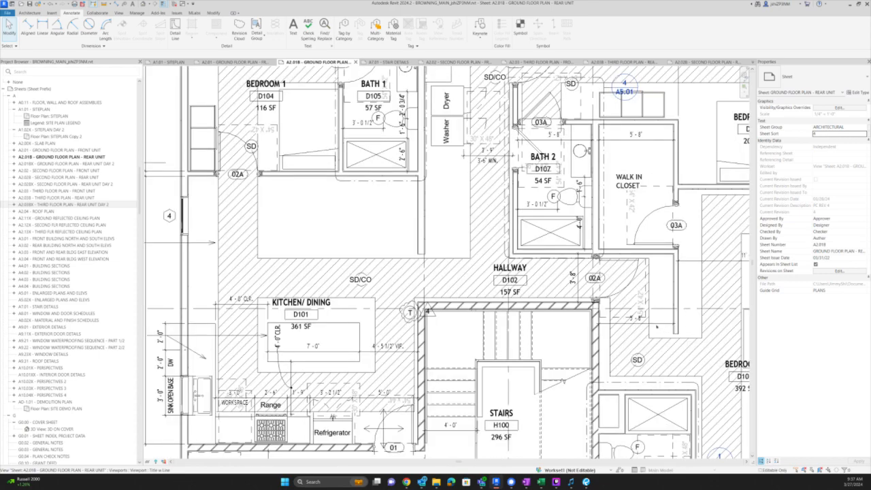
middle_drag(550, 335, 516, 312)
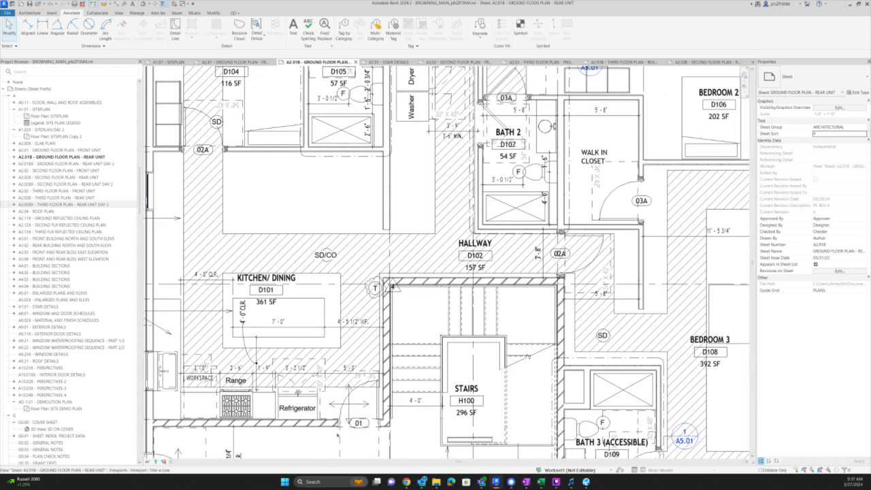
double_click(342, 446)
middle_drag(342, 447, 373, 348)
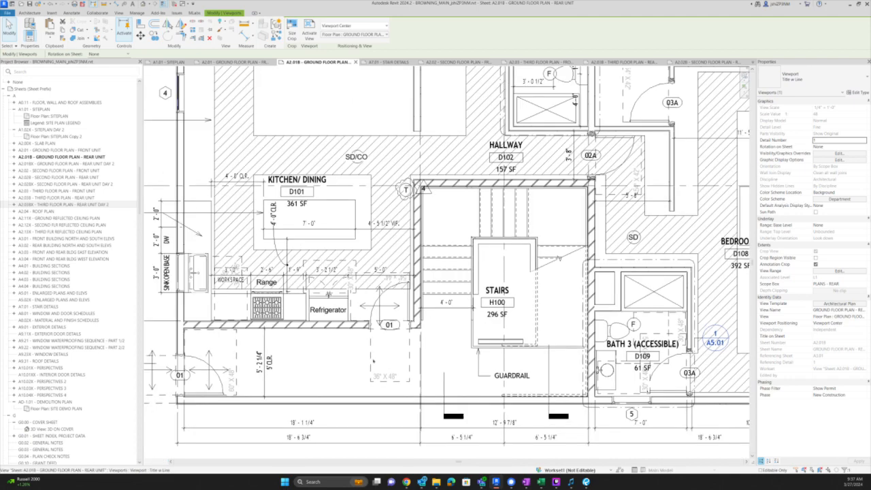
middle_drag(705, 303, 541, 396)
scroll(541, 397, down, 4)
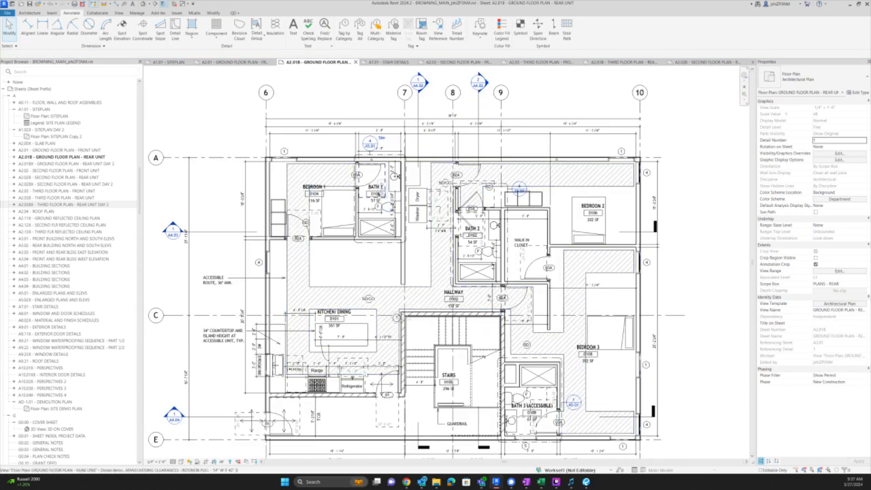
scroll(393, 184, up, 2)
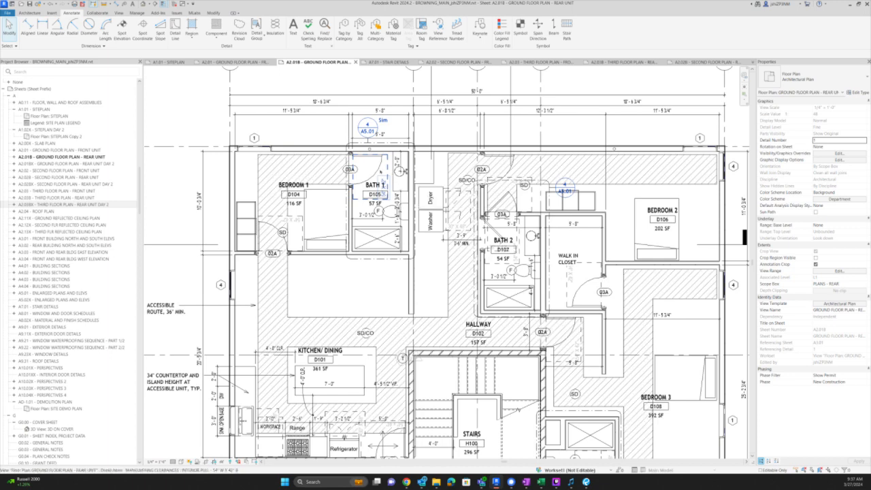
middle_drag(384, 283, 396, 215)
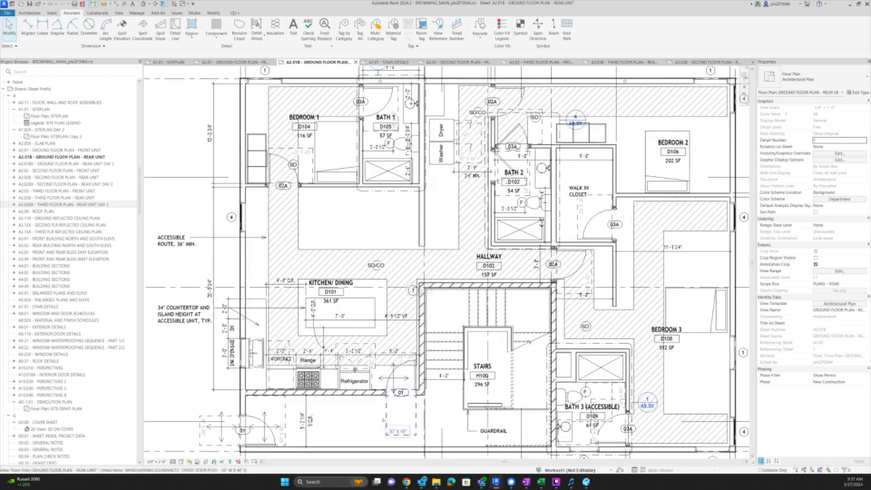
- Copy the 36" x 48" clearance and change it to INTERIOR PUSH 36" W X 42" B
click(394, 427)
key(c)
key(s)
click(351, 234)
key(Escape)
key(Escape)
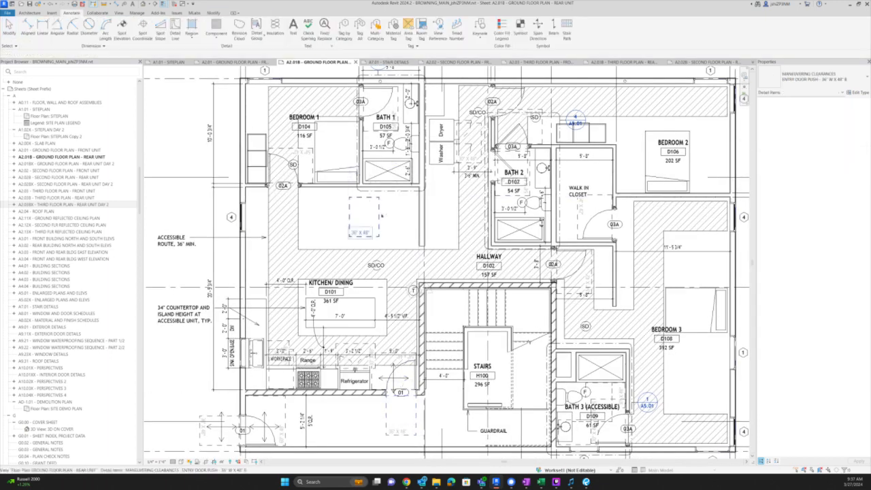
click(351, 234)
click(844, 79)
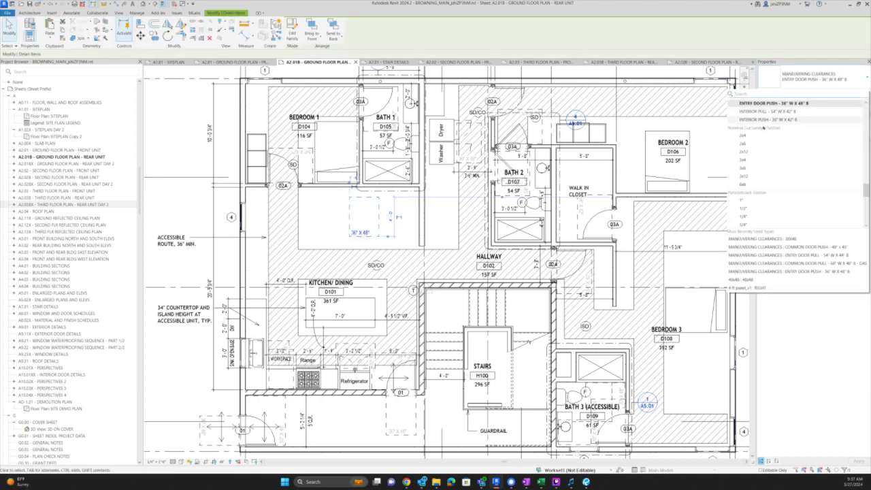
click(768, 119)
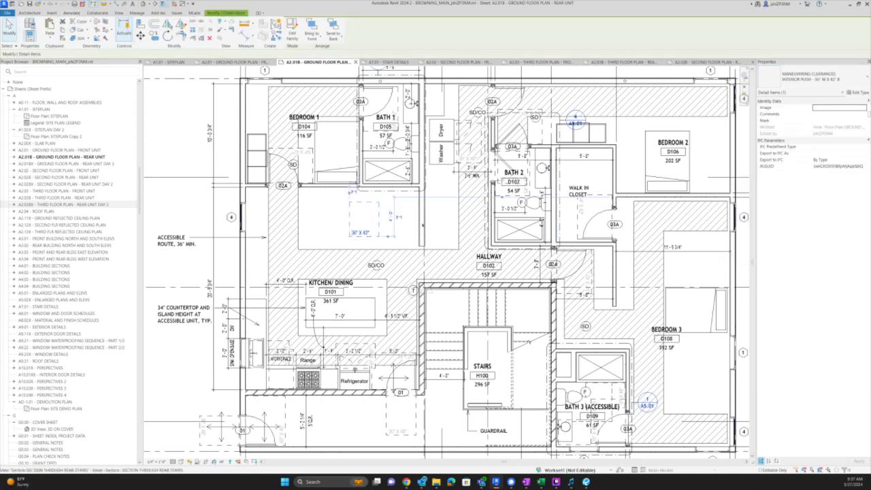
- Rotate the new clearance 180 degrees and move it against the wall by Bath 2
key(space)
key(space)
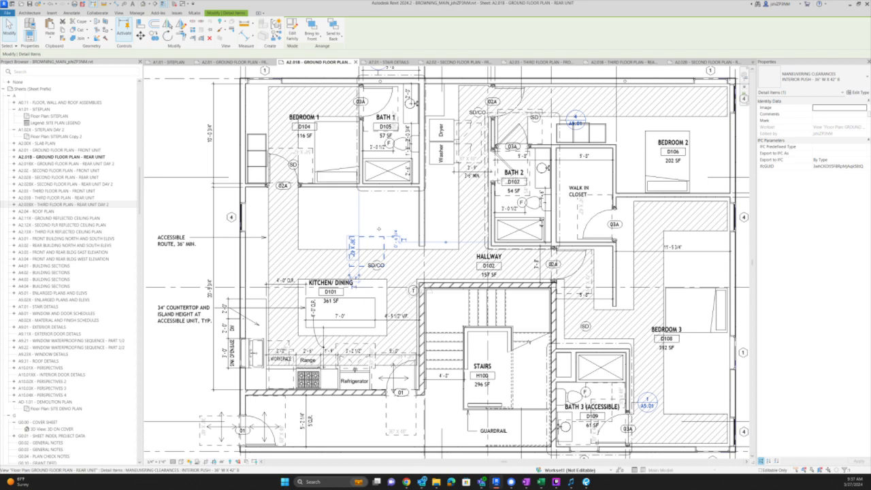
drag(379, 236, 413, 207)
key(m)
key(v)
click(419, 207)
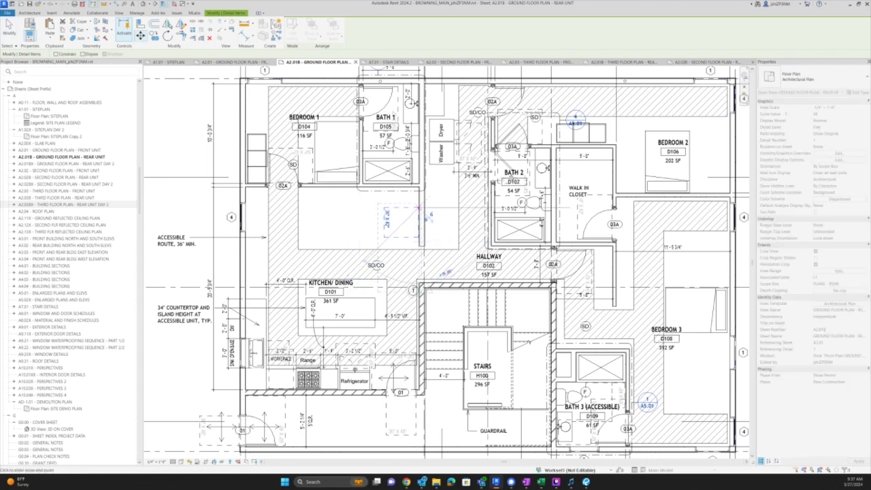
scroll(490, 151, up, 6)
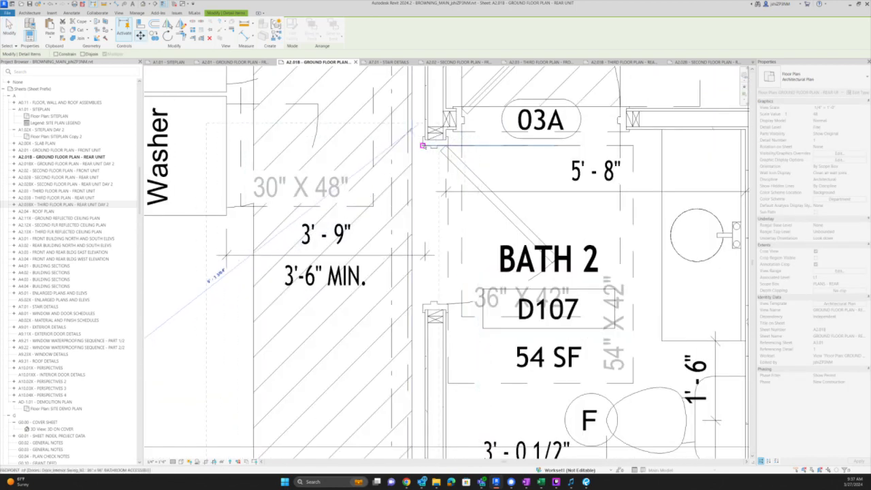
click(423, 145)
scroll(582, 235, down, 3)
key(Escape)
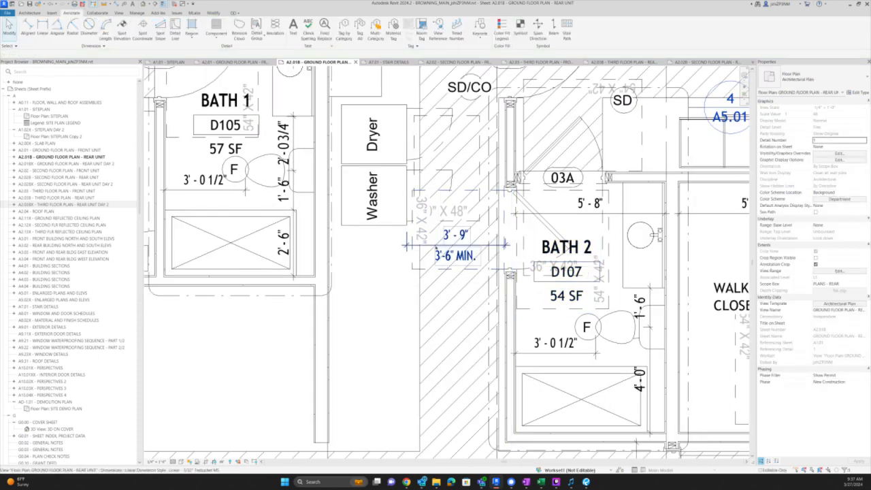
- Check the washer, dryer and nearby laundry lines, starting and then cancelling an Align
scroll(404, 243, down, 2)
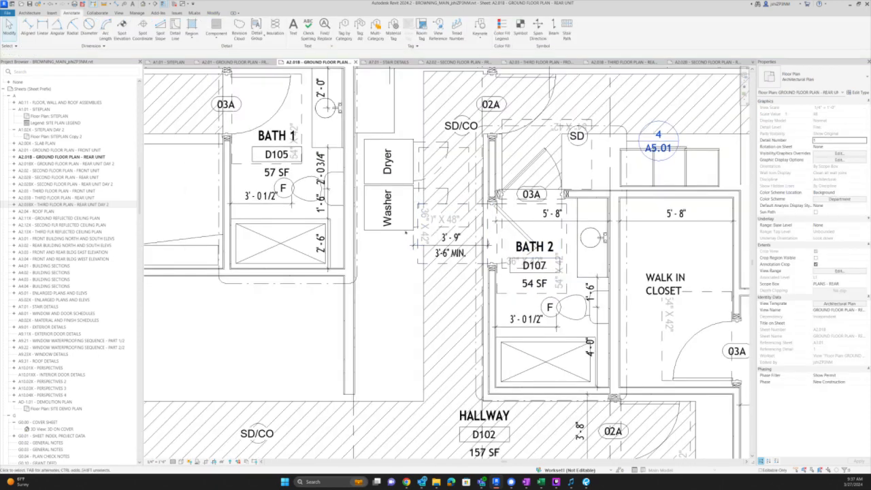
click(404, 227)
scroll(405, 230, down, 3)
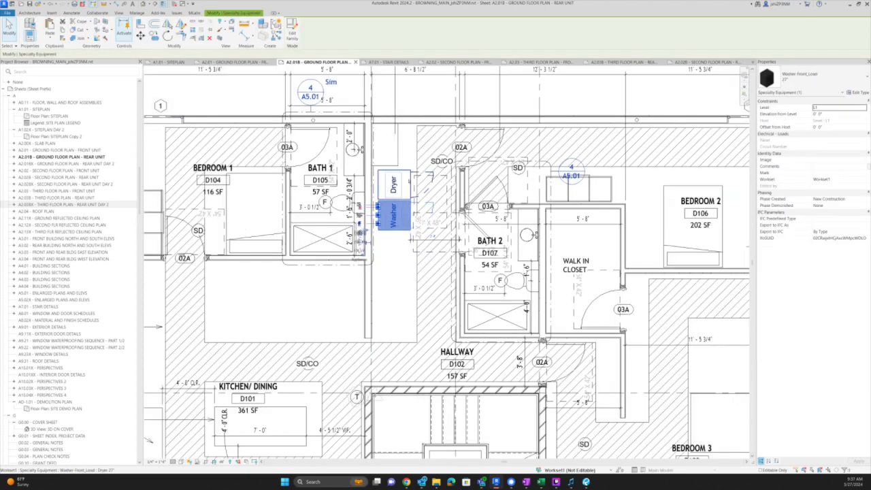
ctrl+click(394, 183)
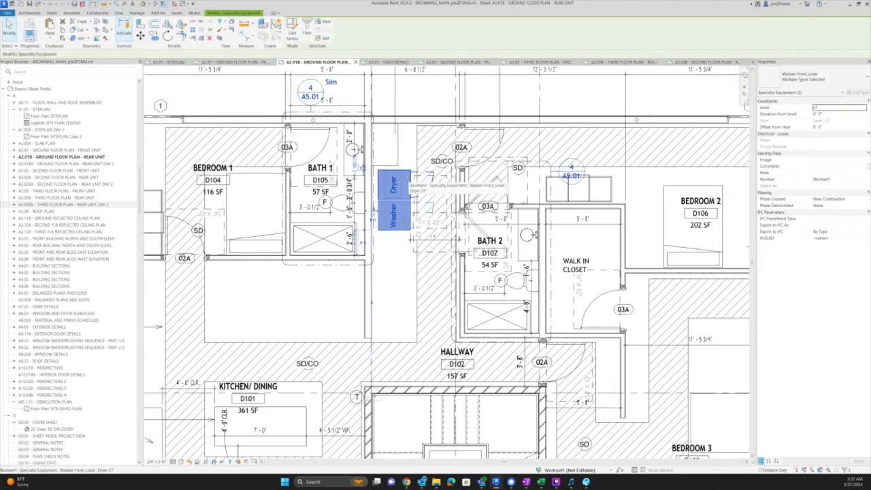
click(399, 158)
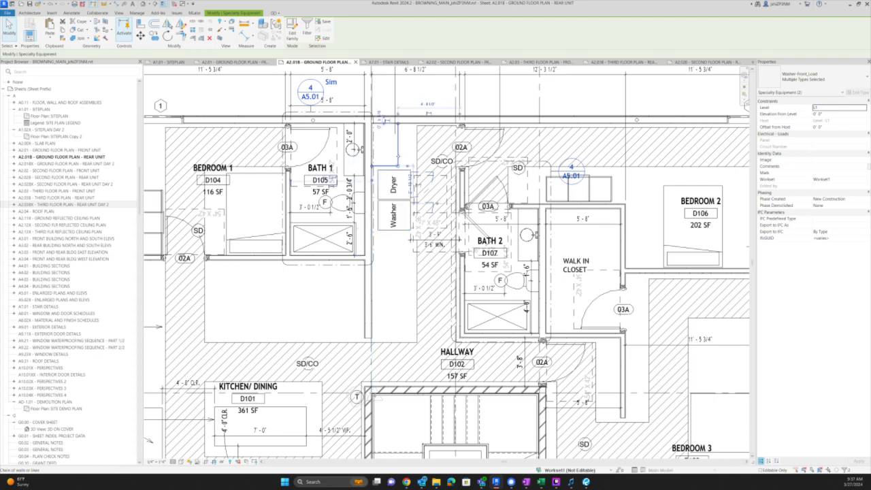
key(Escape)
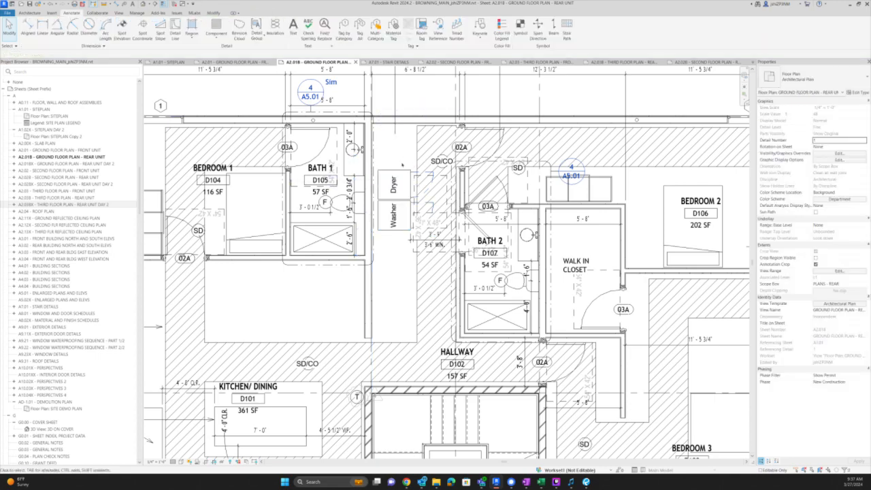
scroll(401, 160, up, 2)
scroll(401, 160, up, 1)
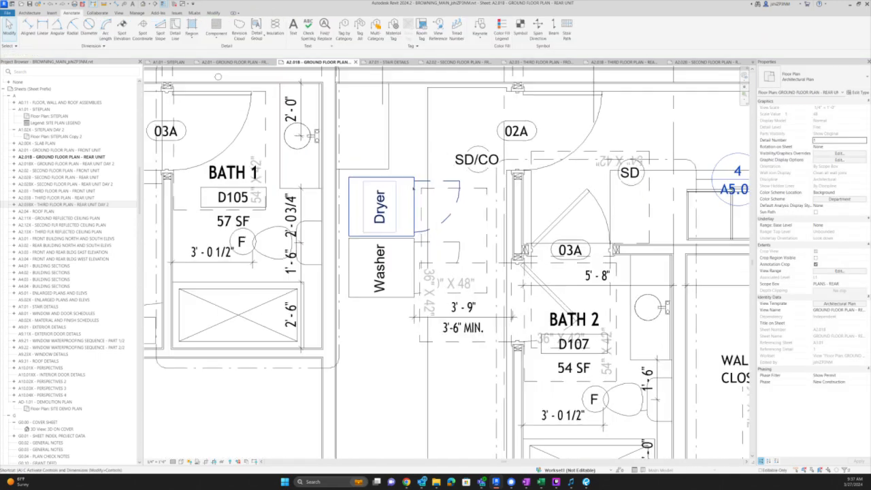
key(a)
key(l)
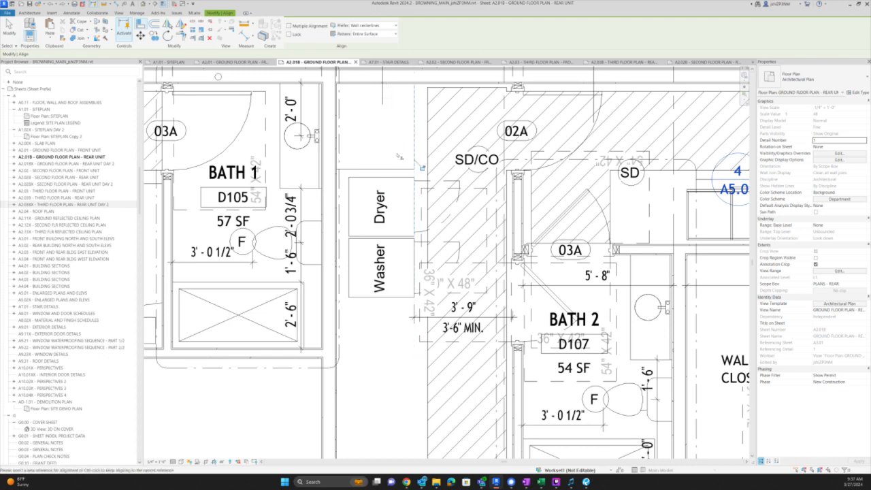
scroll(402, 160, down, 3)
key(Escape)
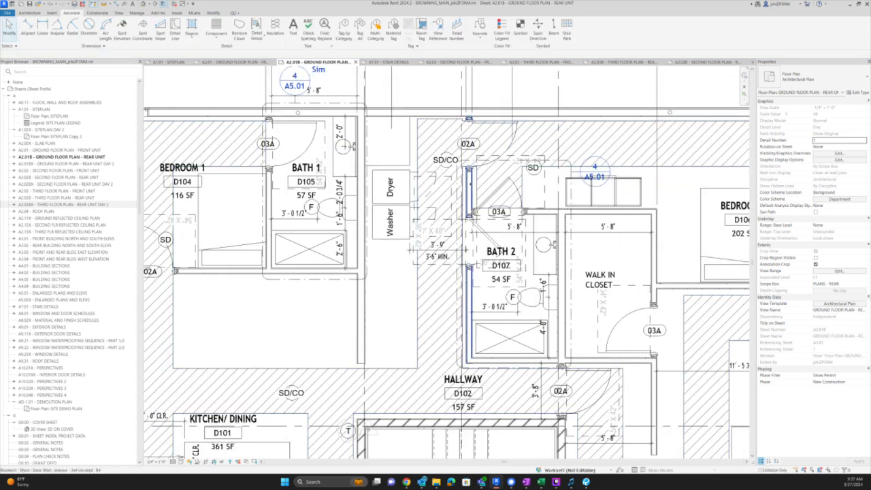
scroll(468, 181, down, 2)
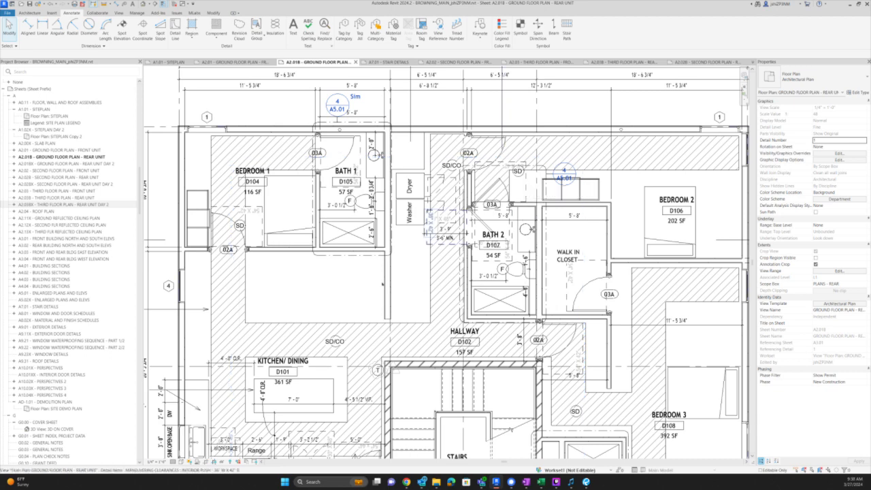
- Draw an L-shaped wall (WA) enclosing the narrow nook below the washer
click(384, 285)
key(w)
key(a)
scroll(415, 238, up, 2)
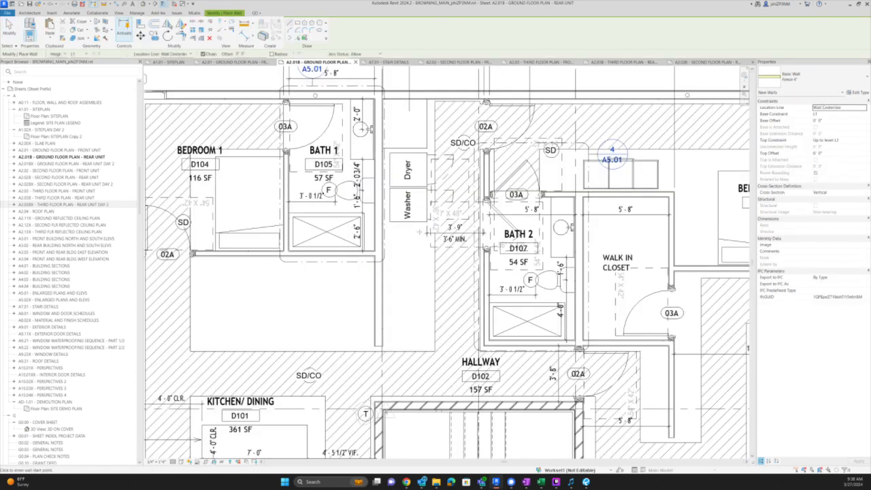
click(419, 337)
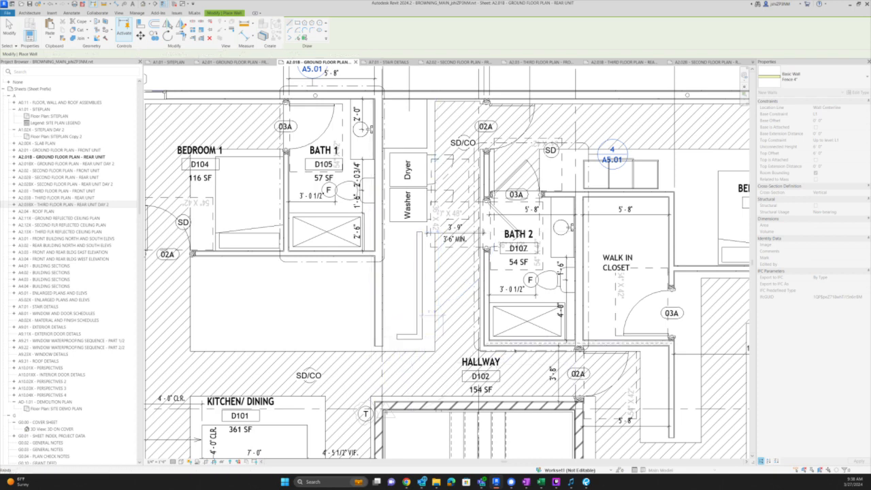
scroll(515, 346, up, 2)
key(a)
key(l)
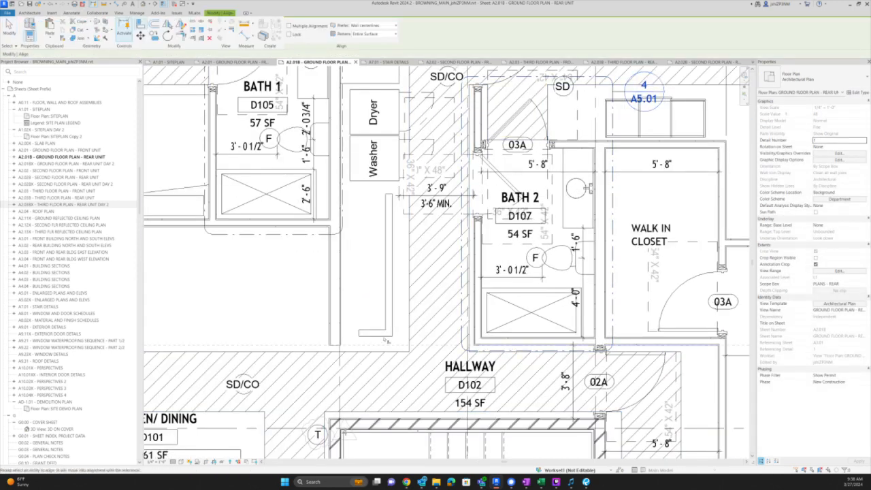
key(Escape)
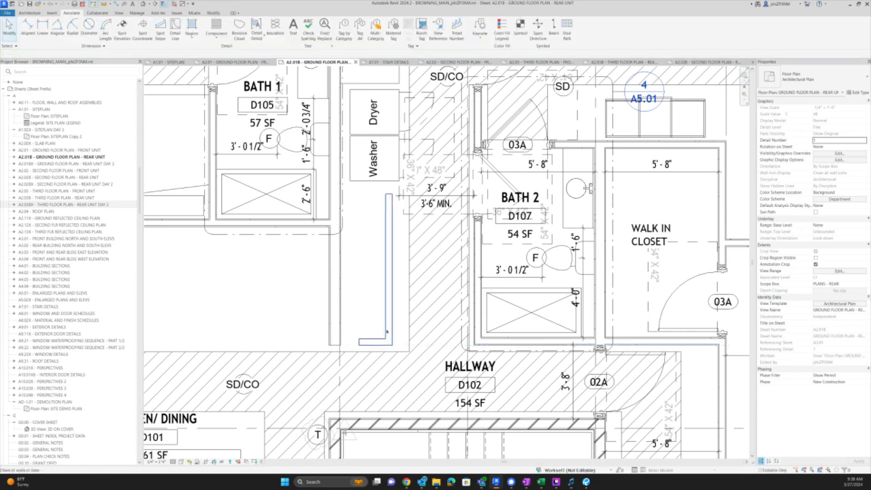
click(387, 332)
key(Escape)
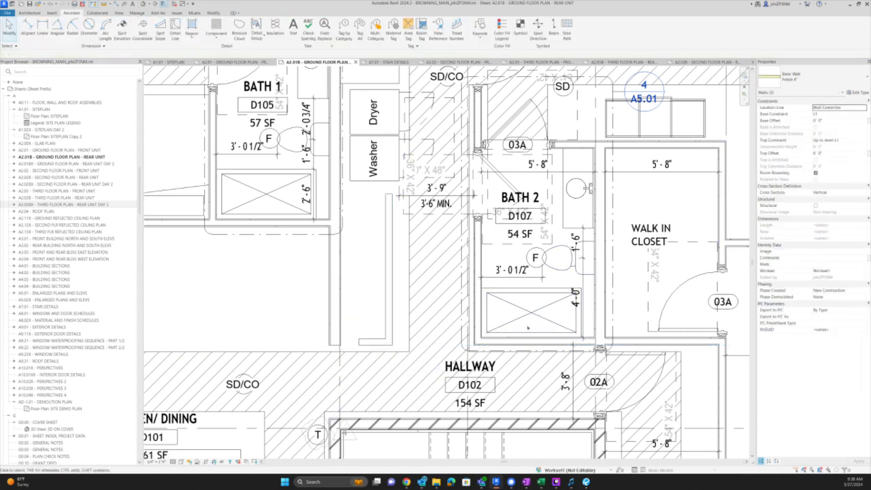
- Match the new nook wall's type to the Bath 2 wall
key(m)
key(a)
click(522, 340)
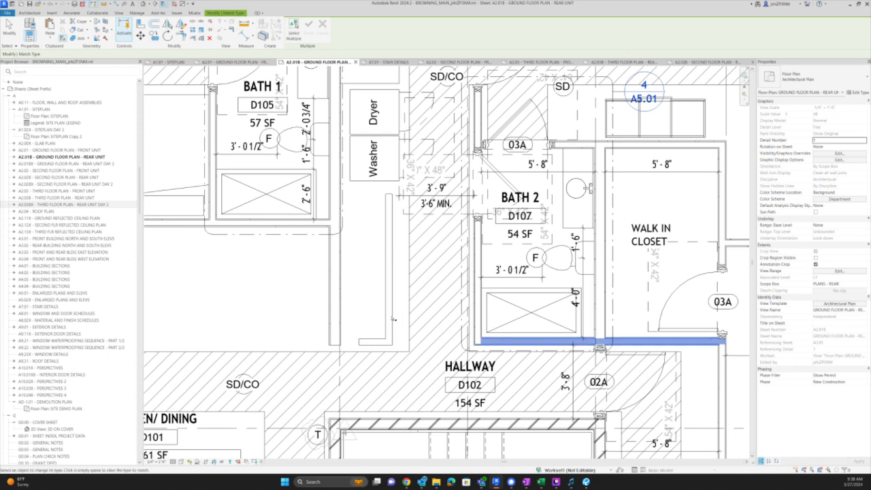
key(Escape)
key(Escape)
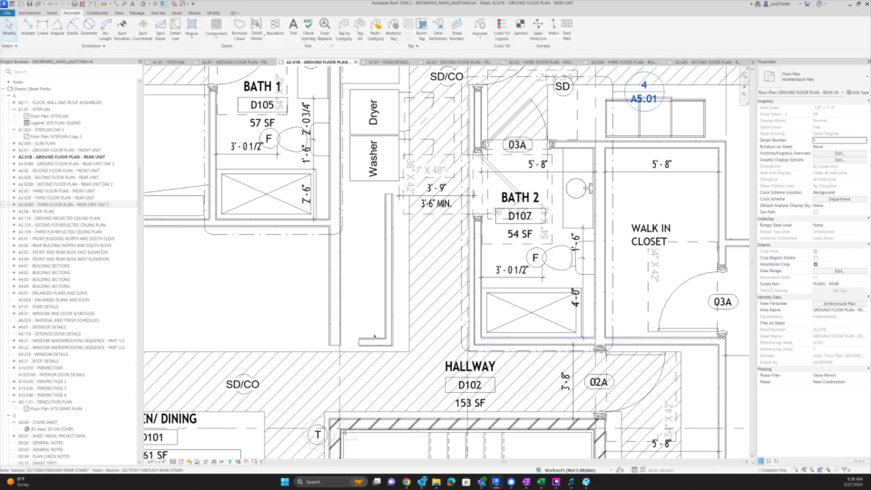
- Join the horizontal nook wall to the vertical wall, leaving the hallway at 153 SF
scroll(484, 343, up, 2)
key(a)
key(l)
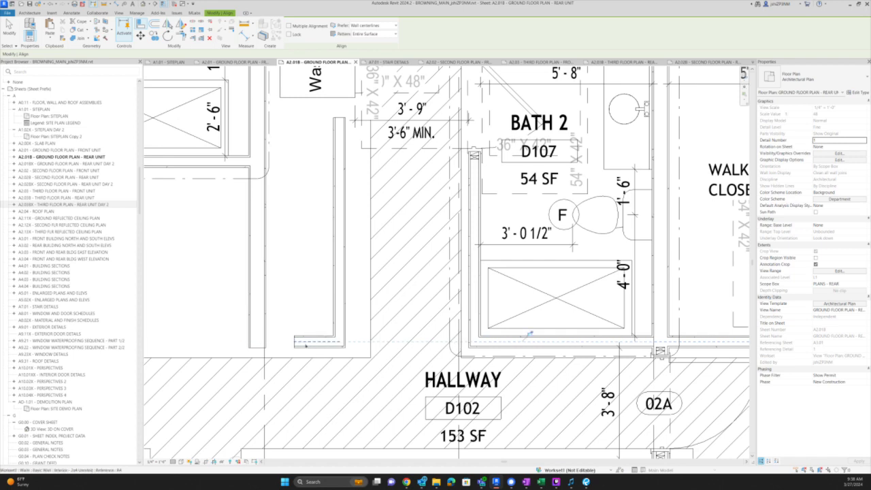
key(Escape)
key(Escape)
click(257, 333)
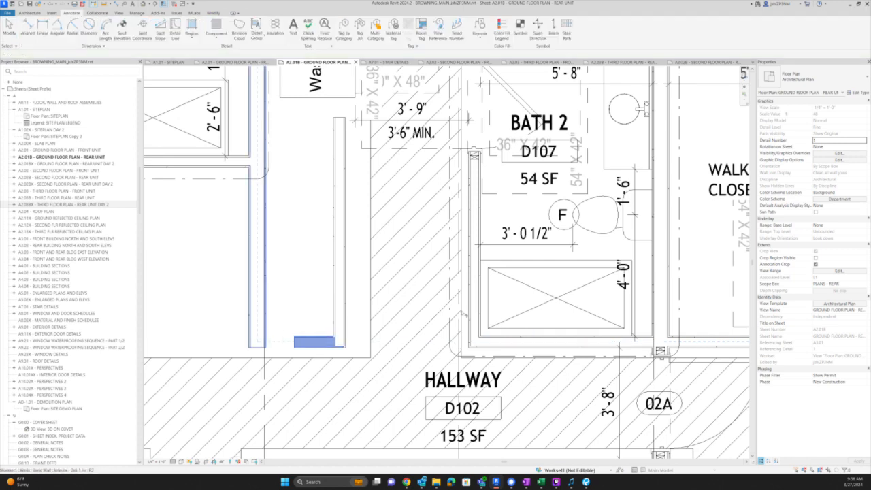
scroll(553, 298, down, 2)
key(Escape)
scroll(403, 277, up, 2)
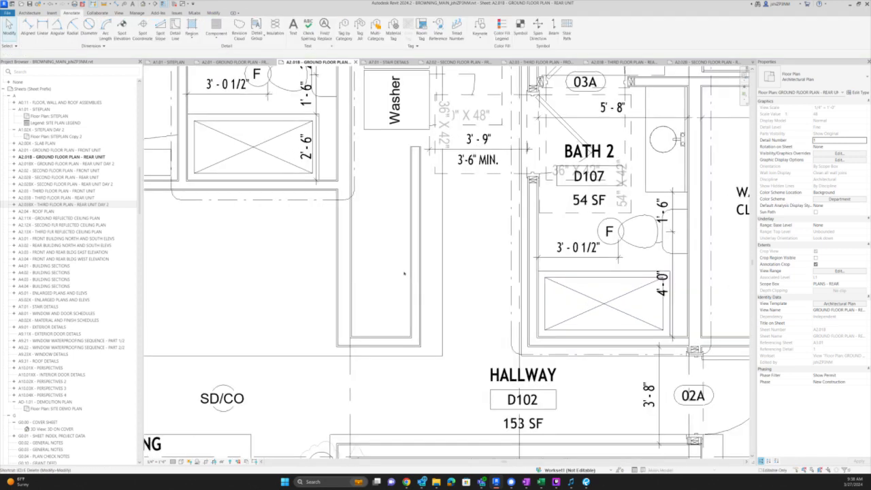
- Dimension the nook width between its two wall faces, reading 2'-2 7/8"
key(d)
key(i)
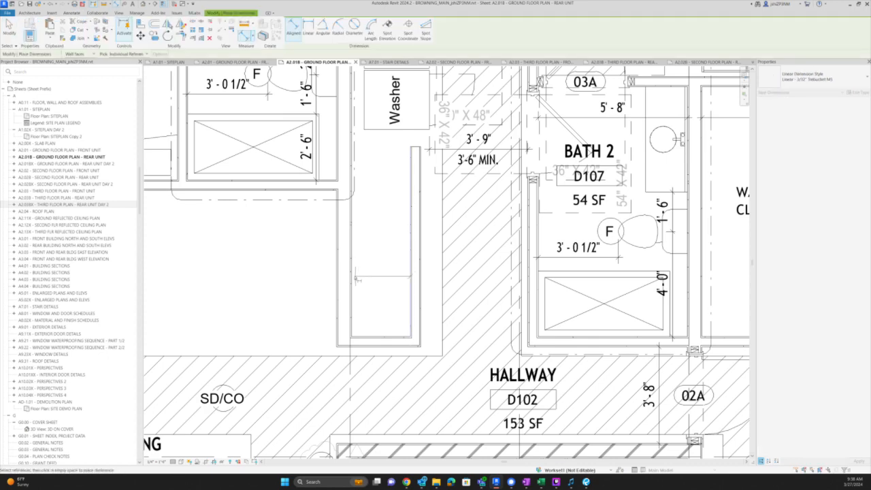
click(351, 281)
click(411, 273)
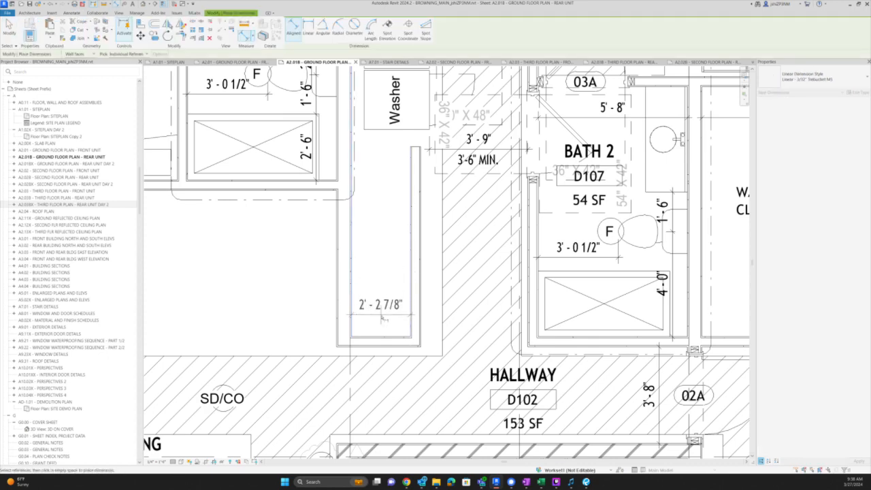
click(383, 317)
scroll(401, 333, down, 2)
scroll(429, 217, up, 2)
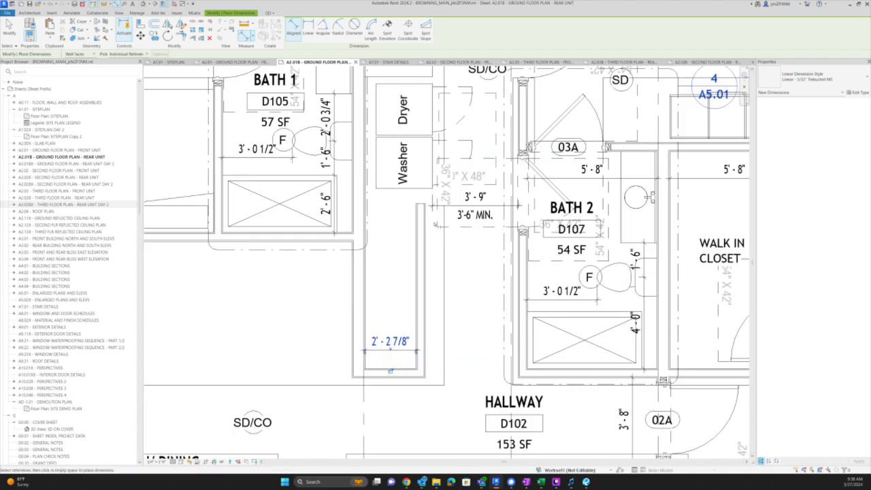
key(Escape)
key(Escape)
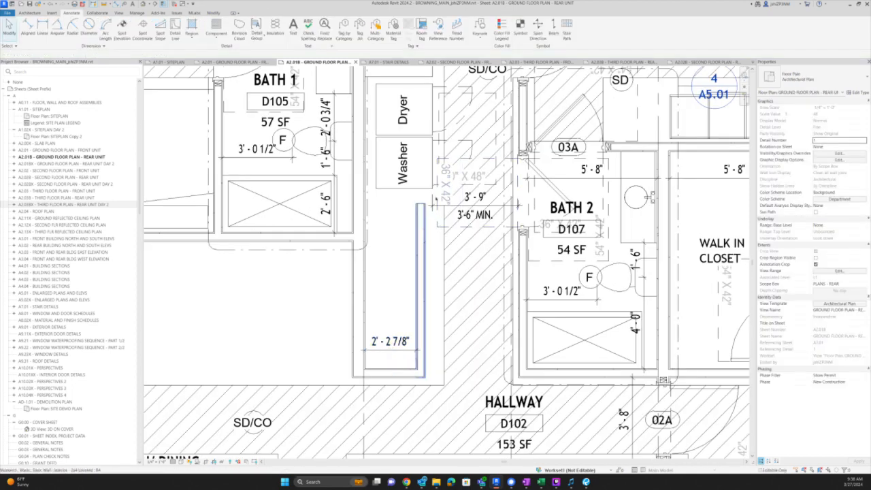
- Align the nook wall with the shower clearance line
scroll(426, 211, up, 2)
key(a)
key(l)
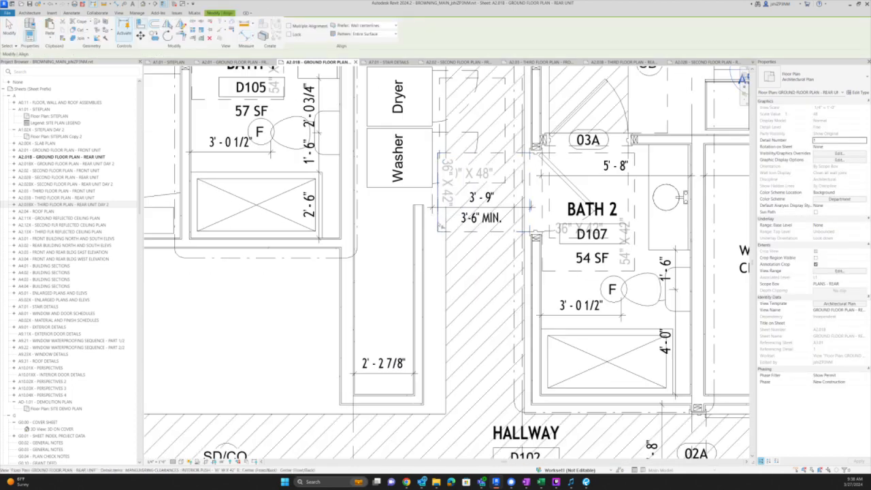
click(439, 230)
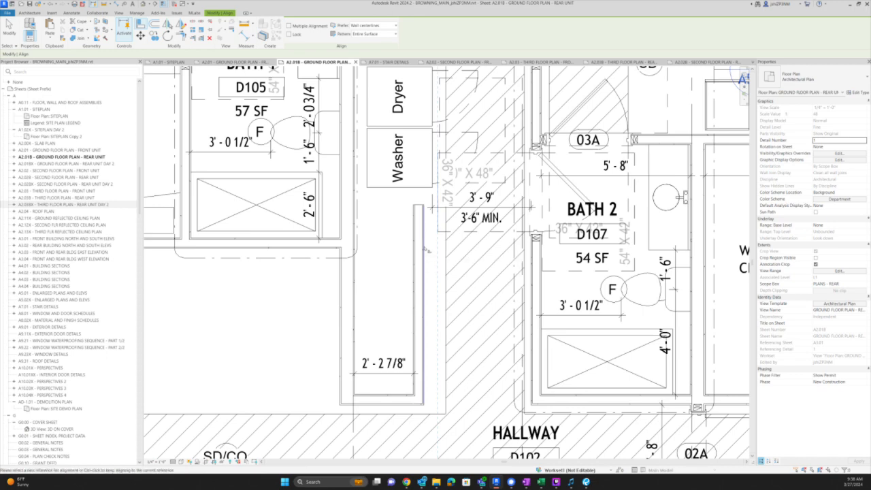
click(424, 249)
key(Escape)
key(Escape)
- Shift the laundry nook wall 3" left so the nook reads 2'-6 1/4"
click(438, 230)
click(429, 267)
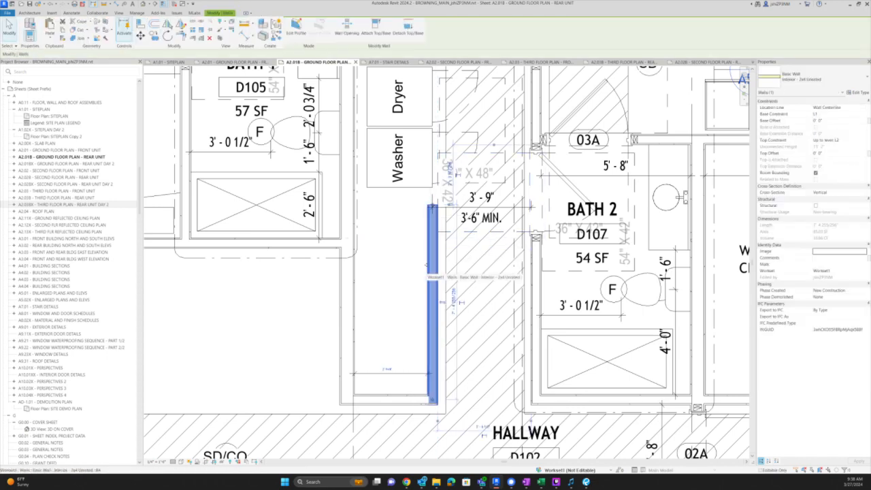
scroll(419, 269, up, 1)
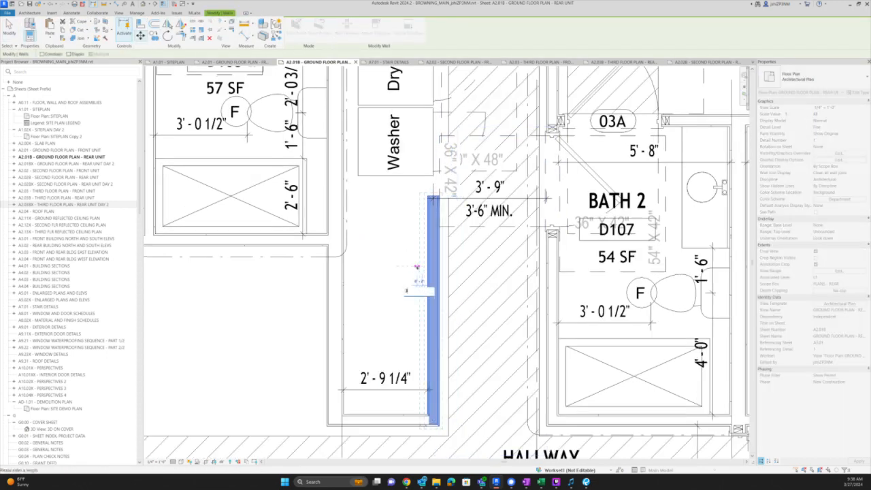
key(Return)
click(477, 199)
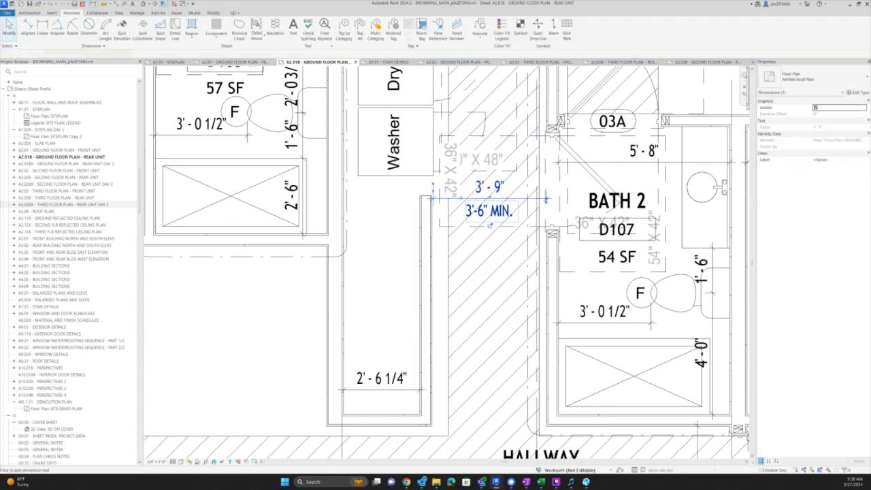
- Move the 3'-9" clearance dimension lower in the nook
drag(470, 292, 470, 306)
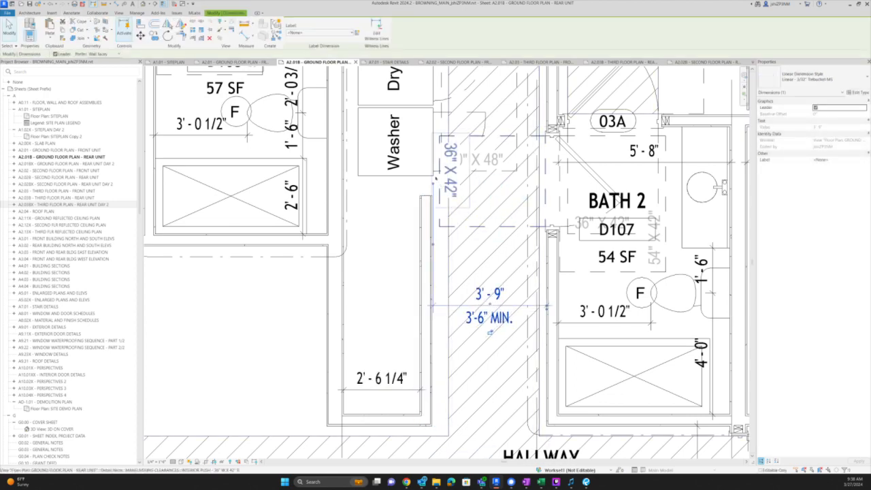
key(Escape)
scroll(427, 308, down, 1)
- Close the top of the nook with a short same-type wall to the left wall
click(426, 308)
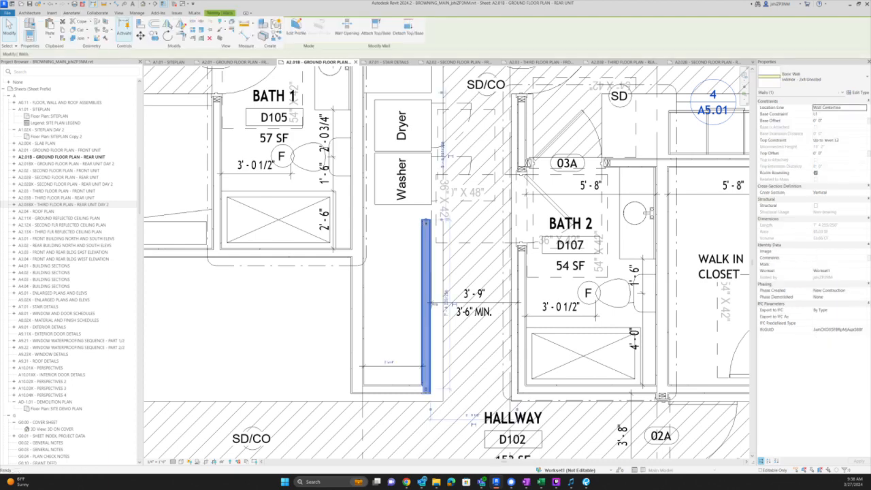
key(c)
key(s)
click(426, 219)
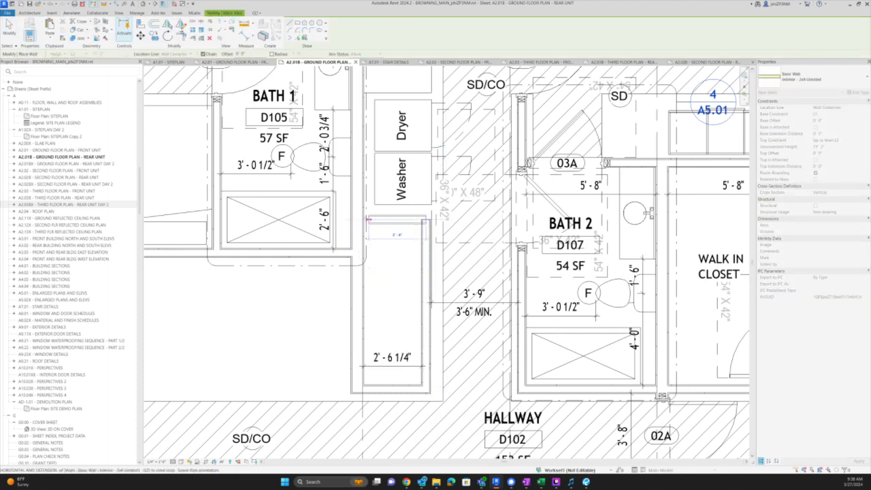
click(372, 220)
key(Escape)
key(Escape)
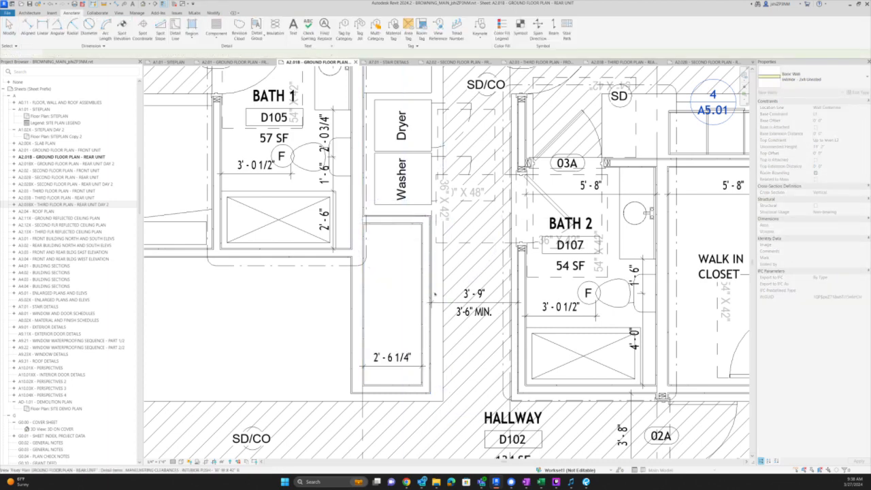
scroll(433, 289, down, 2)
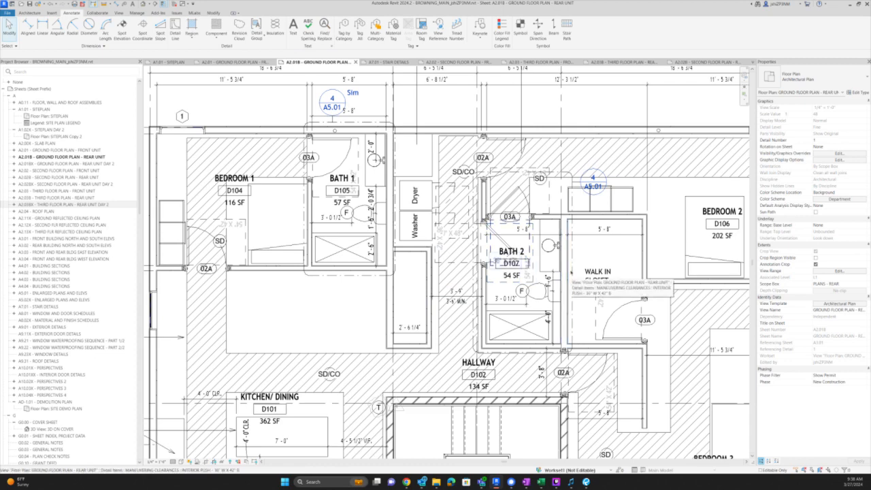
scroll(472, 274, up, 2)
scroll(442, 302, up, 1)
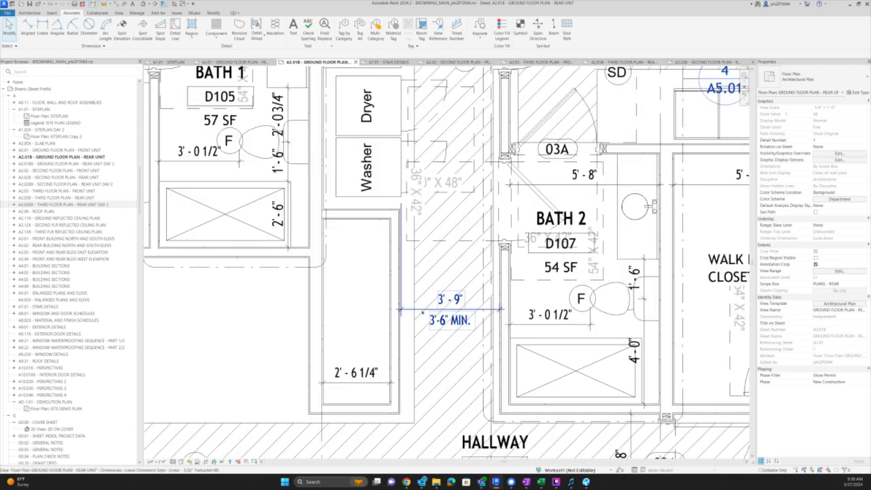
- Adjust the nook's right-hand wall distance, bringing Hallway D102 to 134 SF
click(444, 302)
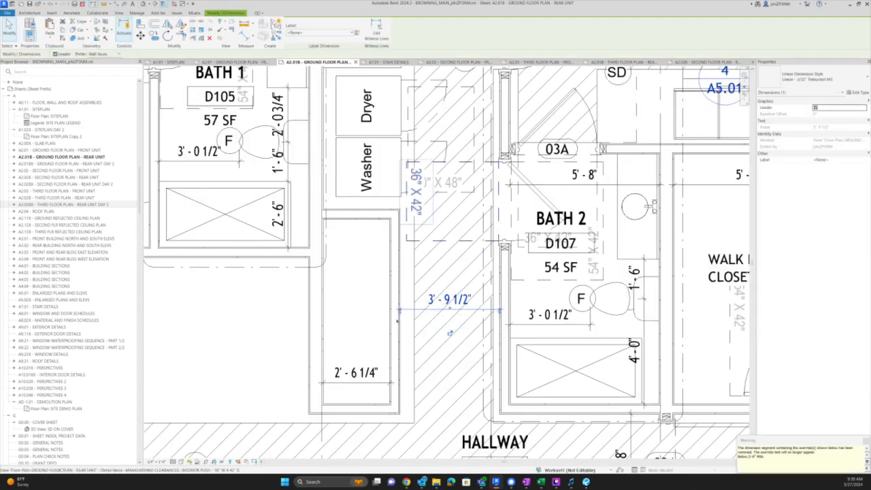
click(406, 239)
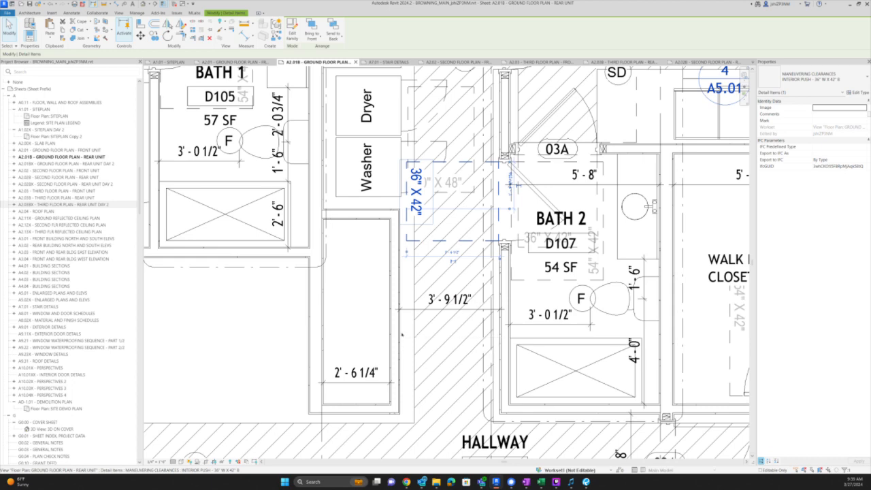
key(Escape)
click(400, 351)
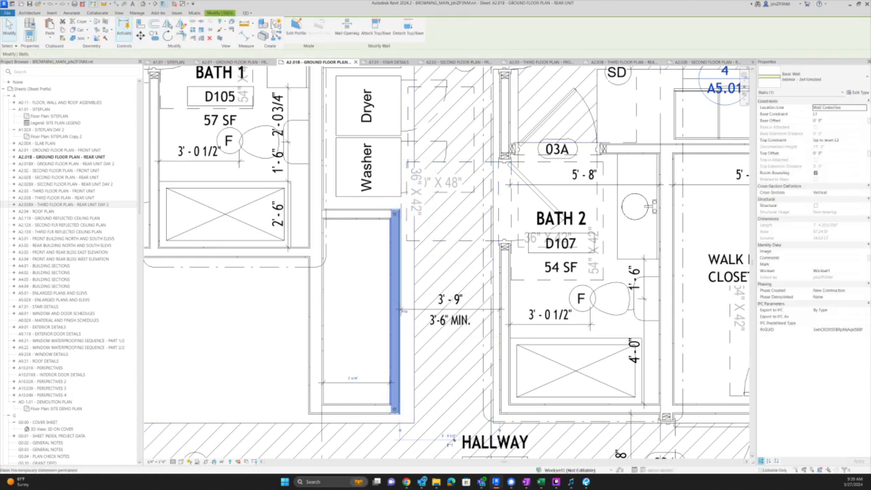
click(446, 435)
key(Return)
key(Escape)
- Pull the Bath 2 callout's left boundary in toward the bathroom
scroll(445, 319, down, 4)
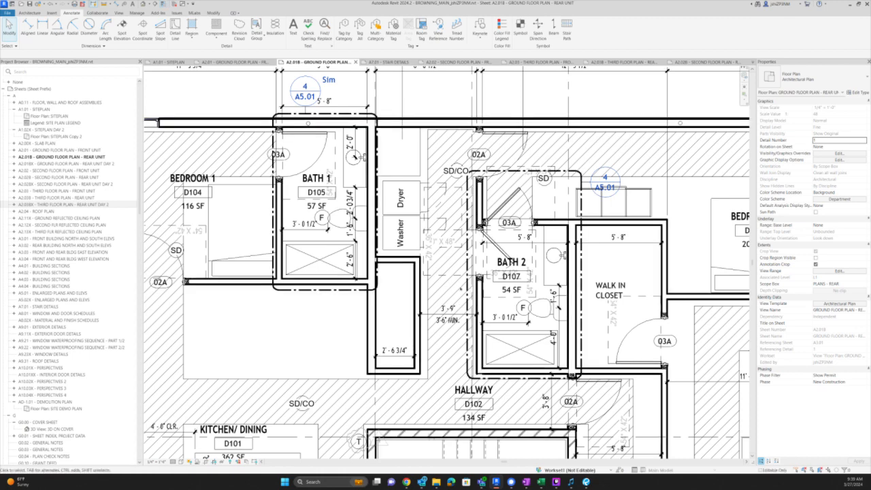
scroll(476, 326, up, 2)
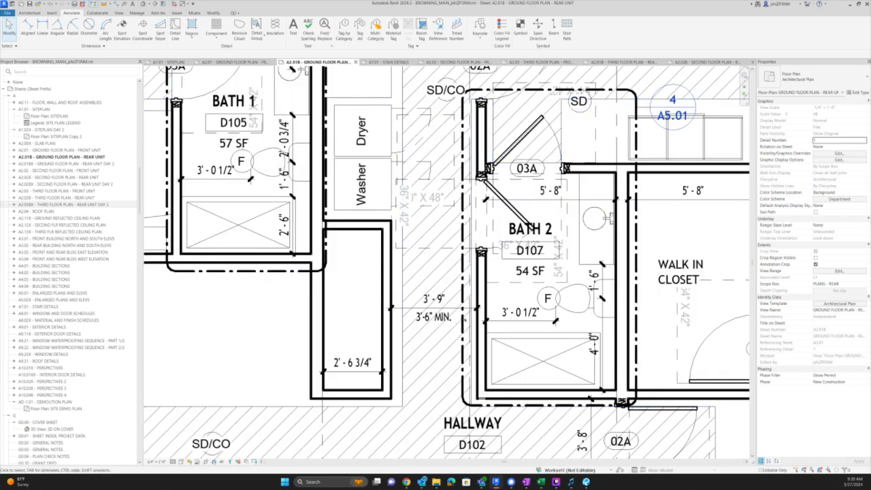
click(464, 224)
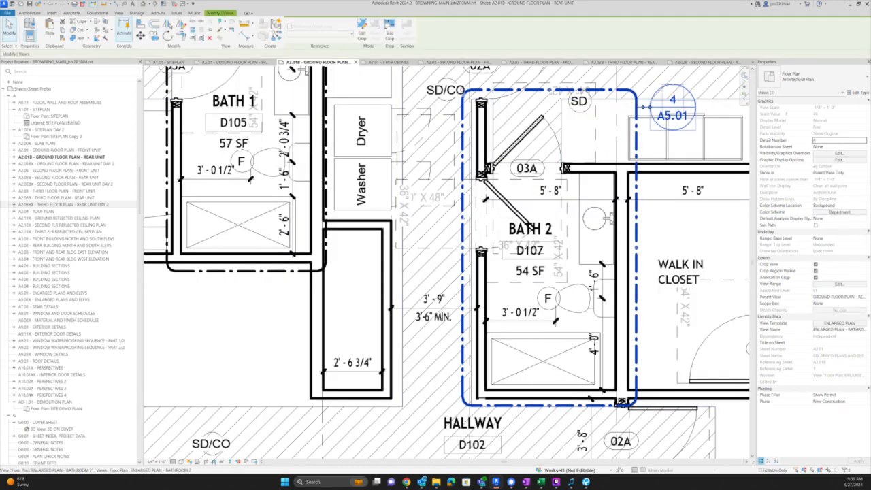
drag(464, 248, 478, 248)
- Extend Bath 2's bottom wall end to the corner and reposition the shower stall
scroll(480, 399, up, 5)
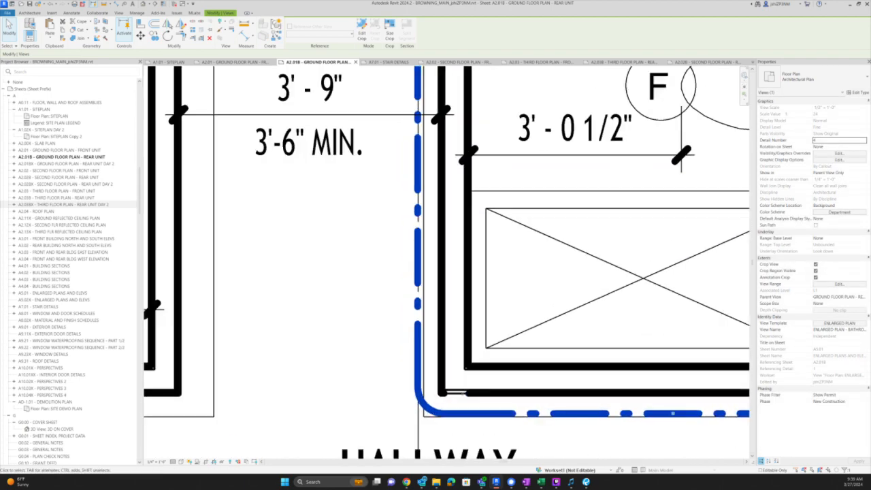
click(456, 383)
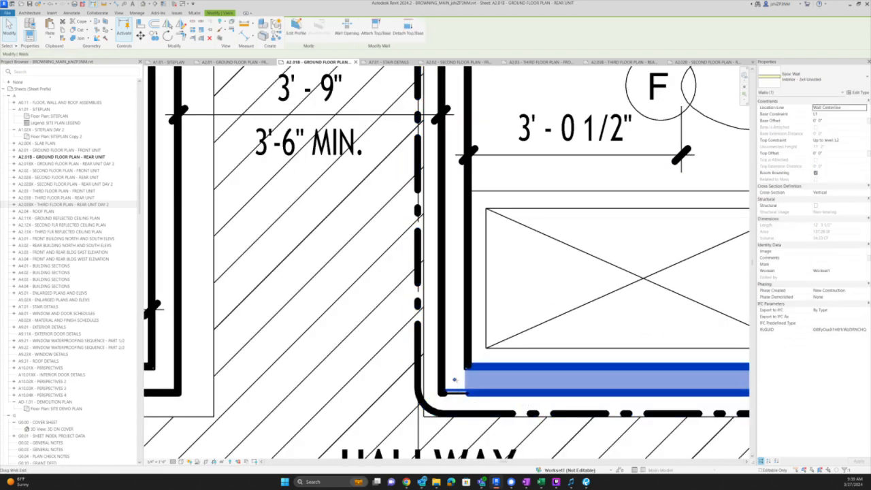
mouse_move(455, 380)
mouse_down()
mouse_move(460, 374)
mouse_move(455, 380)
mouse_up()
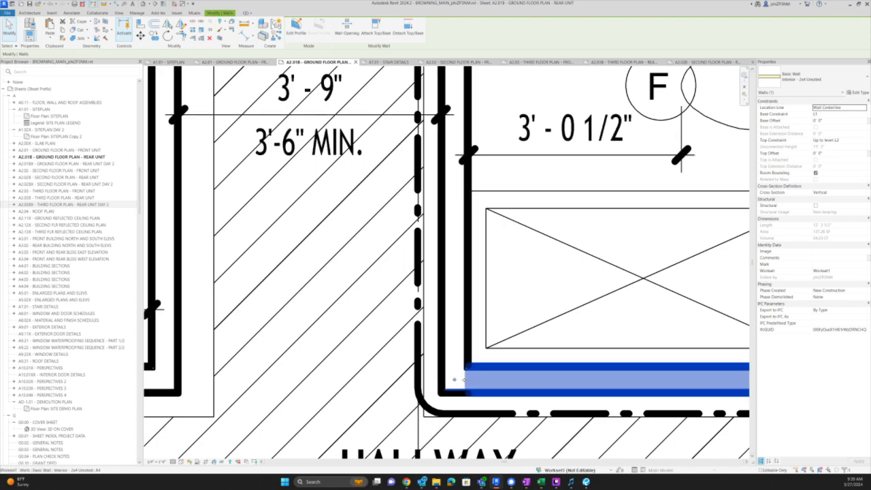
scroll(510, 389, down, 3)
click(542, 348)
scroll(542, 348, down, 2)
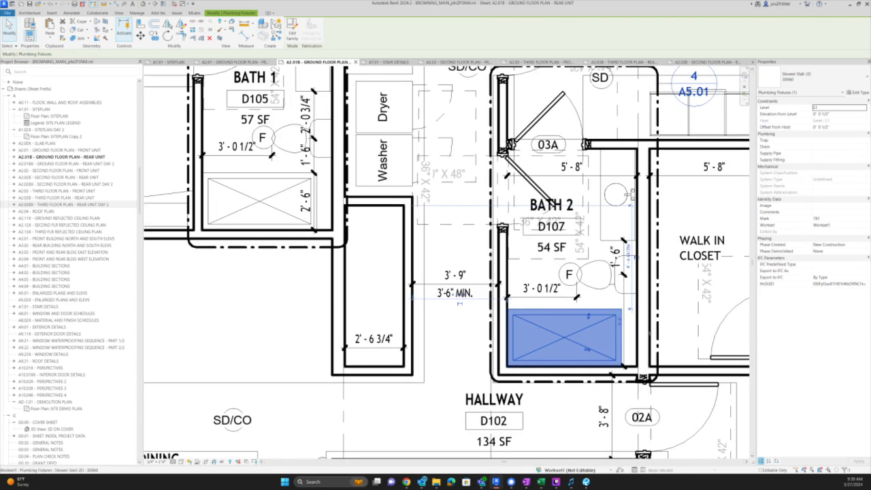
middle_drag(685, 325, 666, 330)
scroll(742, 331, up, 2)
key(Escape)
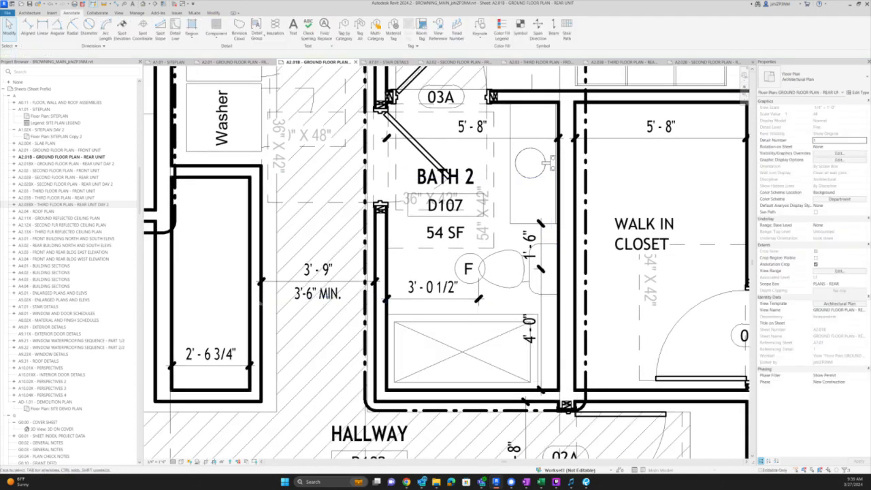
- Start an Interior - 2x4 Unrated wall beside the shower, then cancel it
key(w)
key(a)
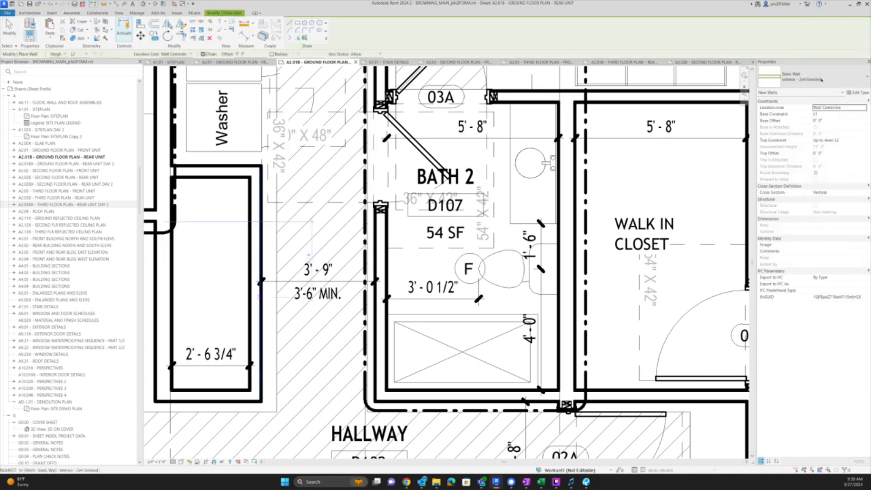
click(821, 80)
text(f)
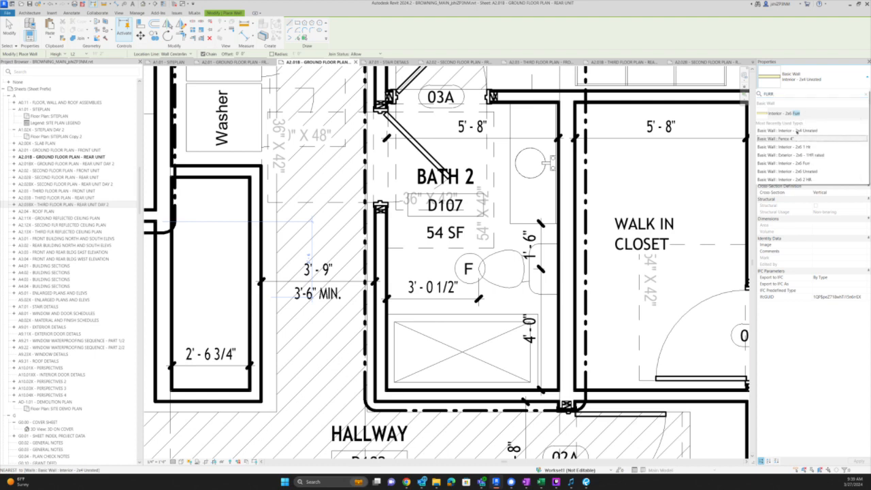
click(784, 132)
scroll(551, 361, up, 3)
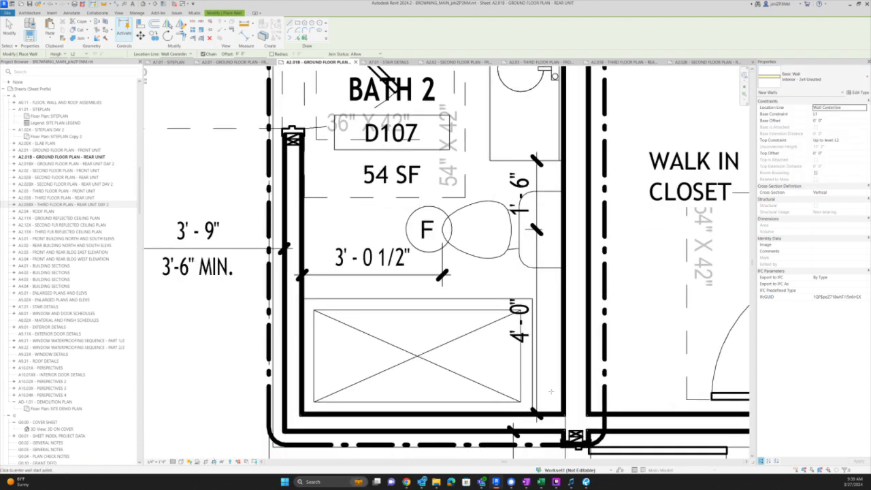
click(547, 400)
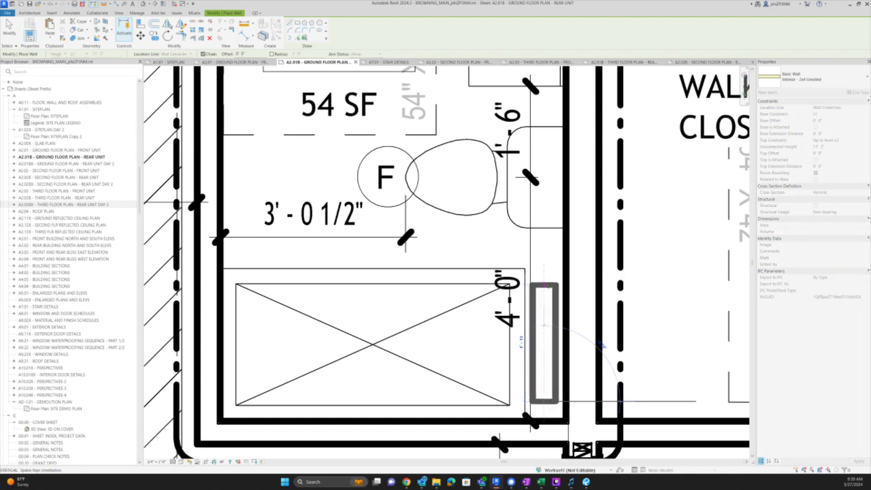
key(Escape)
- Draw an Interior - 2x6 Furr wall along the Bath 2 shower side
click(805, 80)
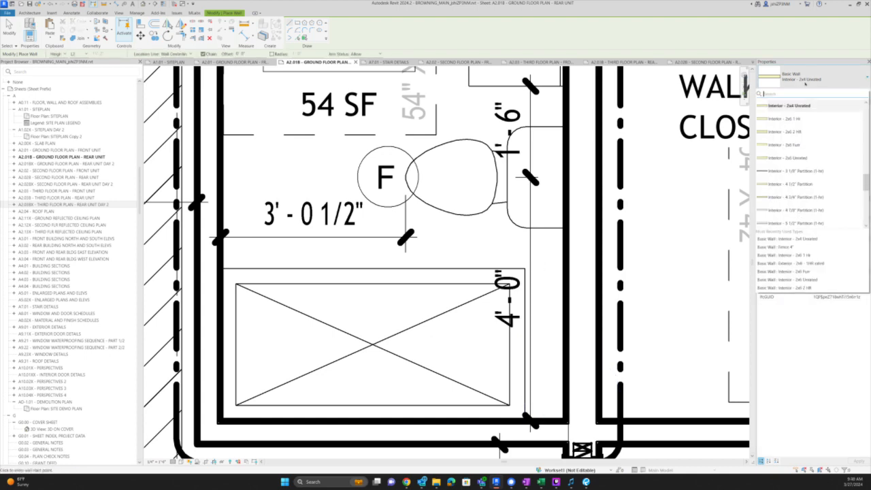
click(801, 144)
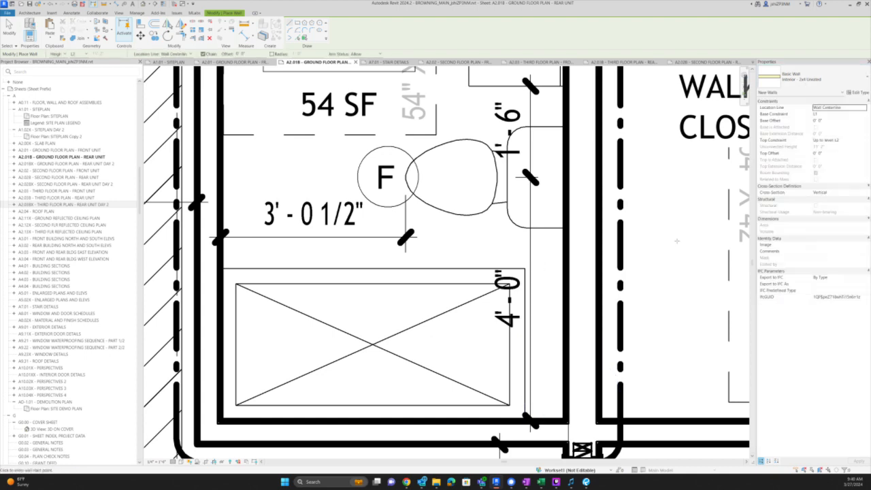
click(551, 397)
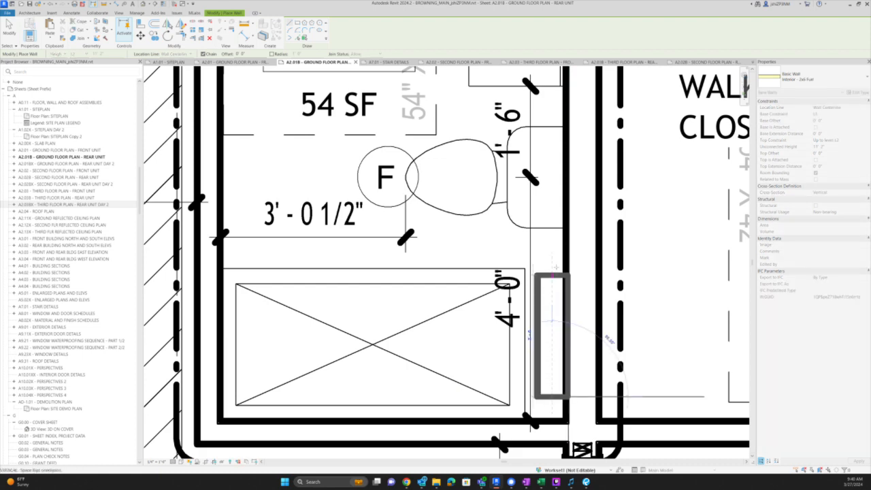
click(554, 268)
key(Escape)
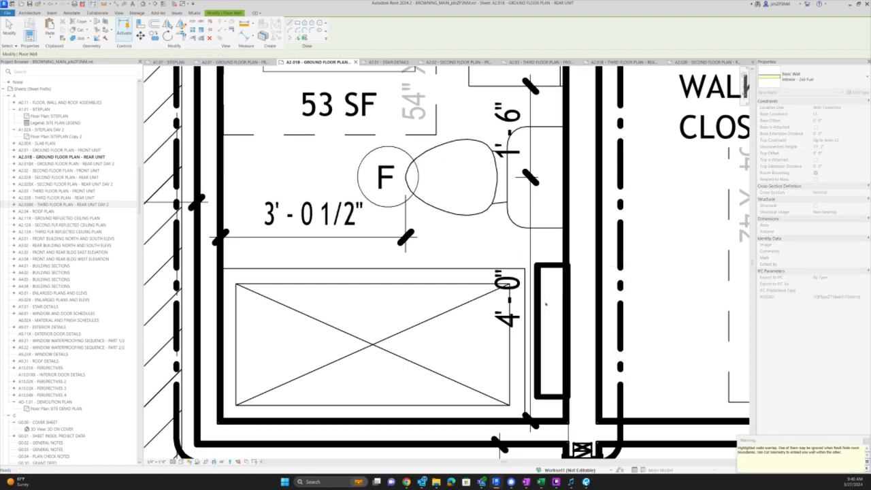
key(Escape)
- Align the furring wall face with the 4'-0" shower edge and select it
scroll(537, 302, up, 2)
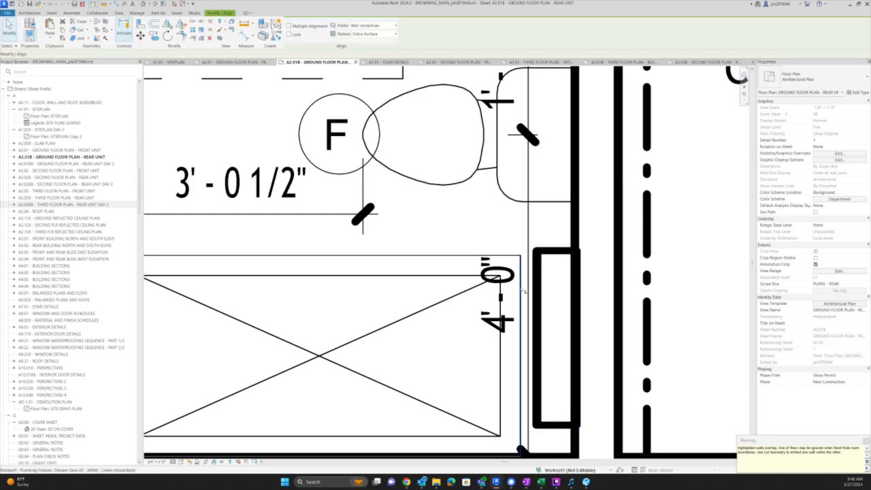
key(a)
key(l)
click(534, 291)
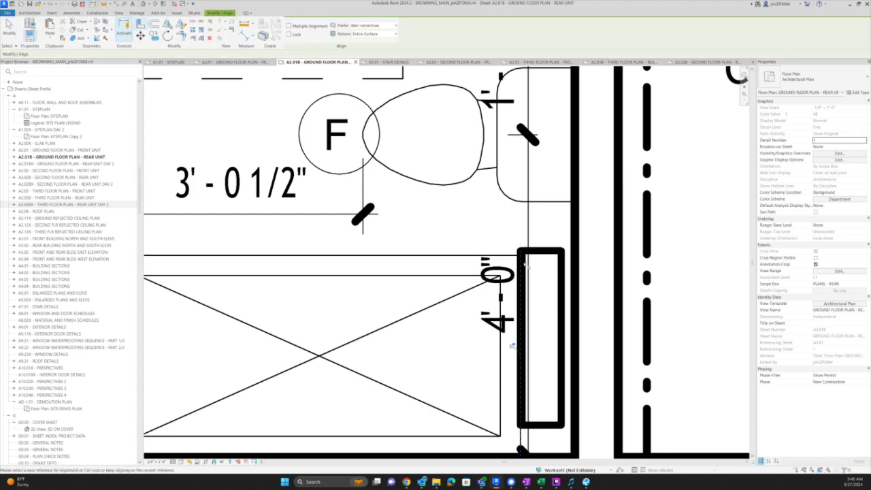
key(Escape)
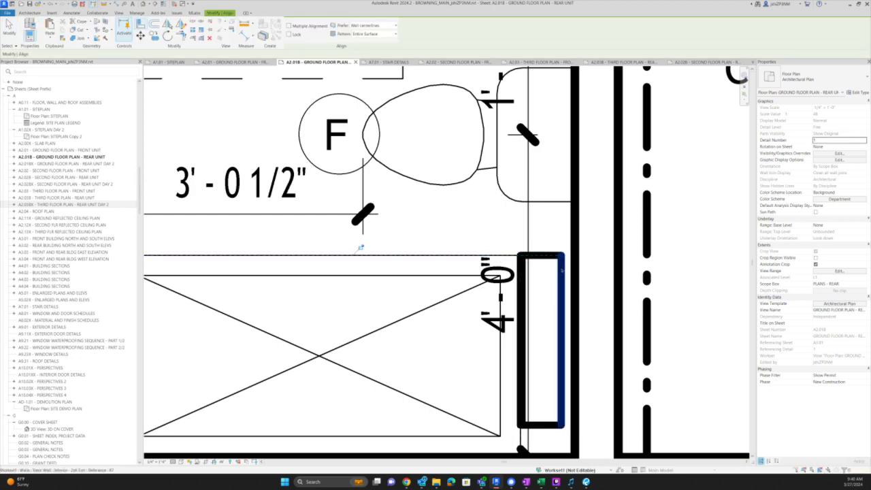
click(562, 334)
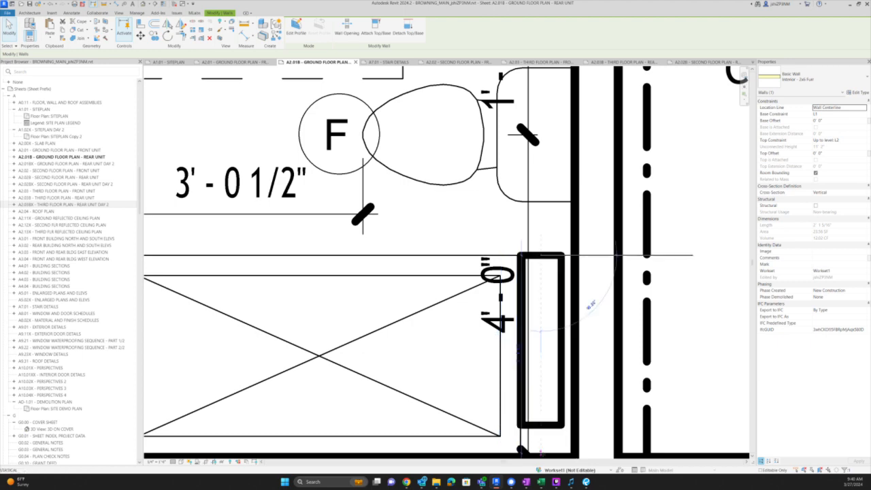
click(541, 370)
scroll(540, 370, down, 3)
scroll(540, 381, up, 1)
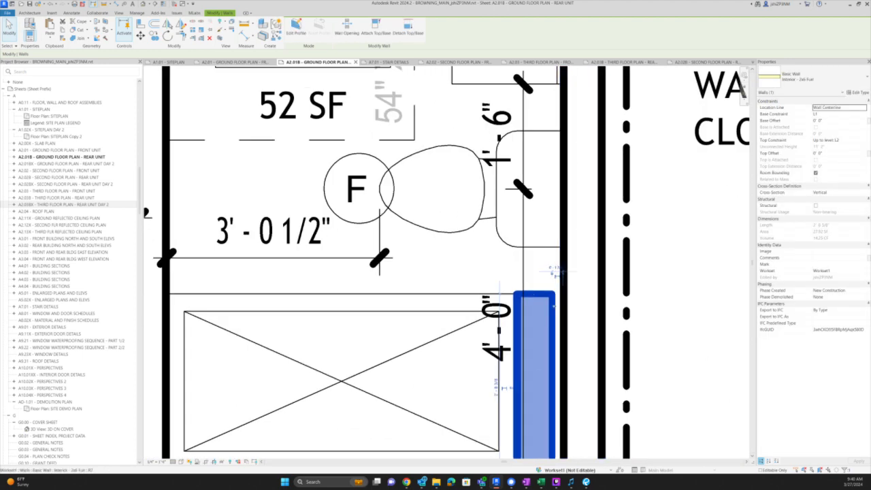
scroll(542, 408, down, 1)
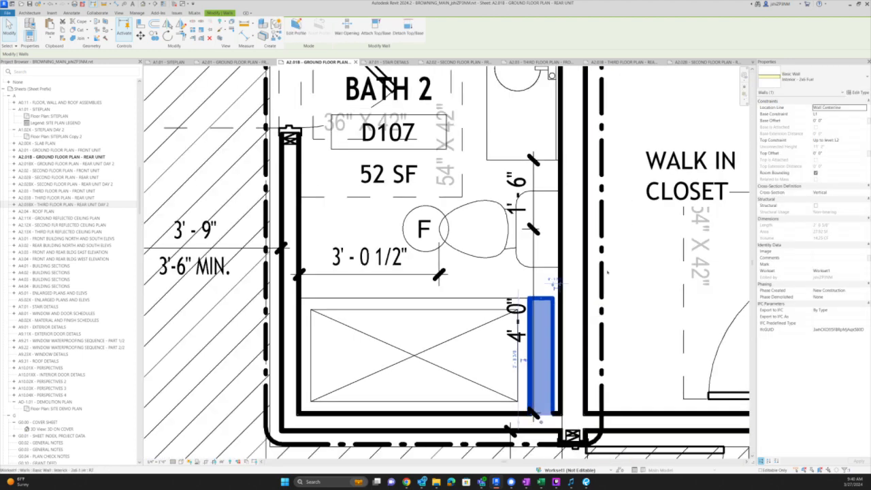
- Check the furred wall's type in the wall type list
click(808, 84)
scroll(792, 163, up, 2)
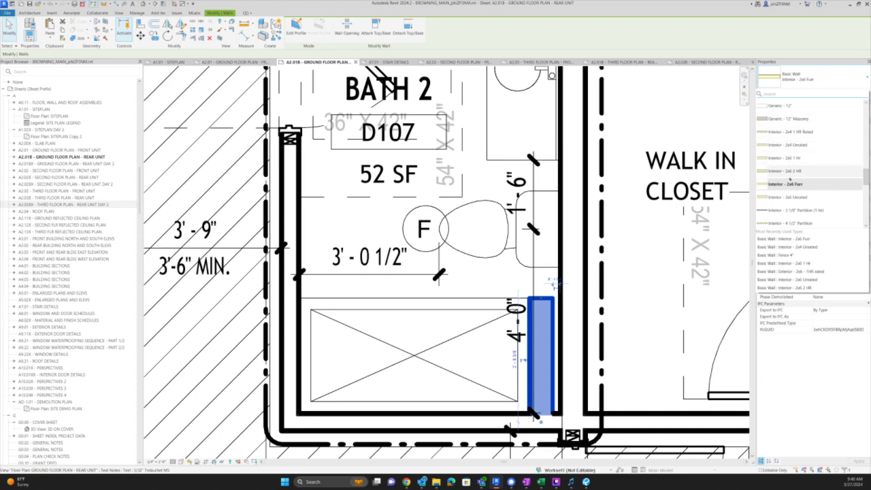
scroll(800, 184, up, 1)
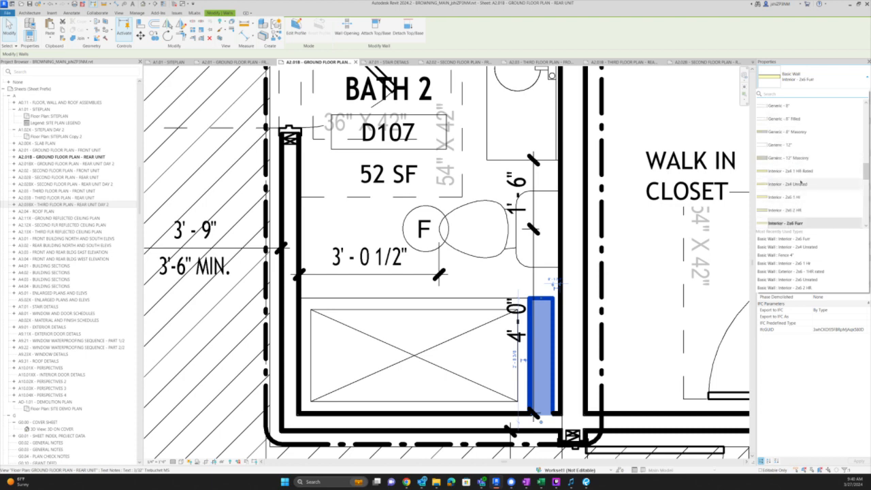
scroll(820, 177, down, 2)
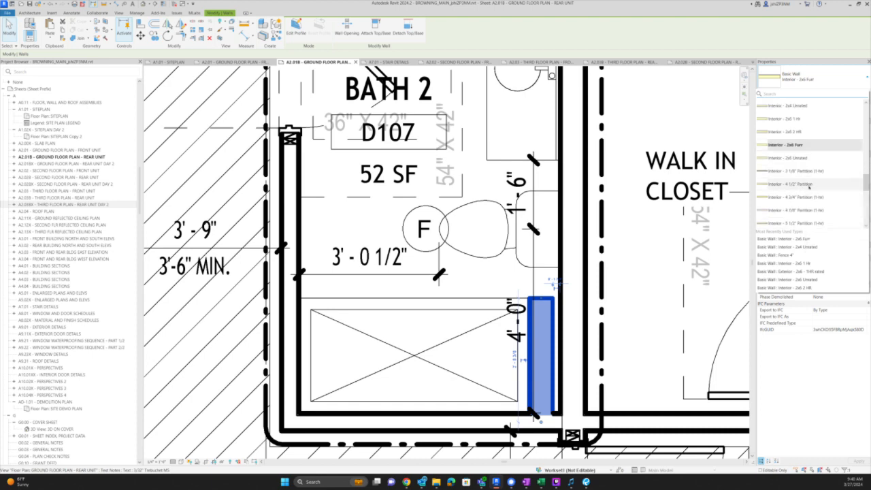
scroll(553, 300, up, 2)
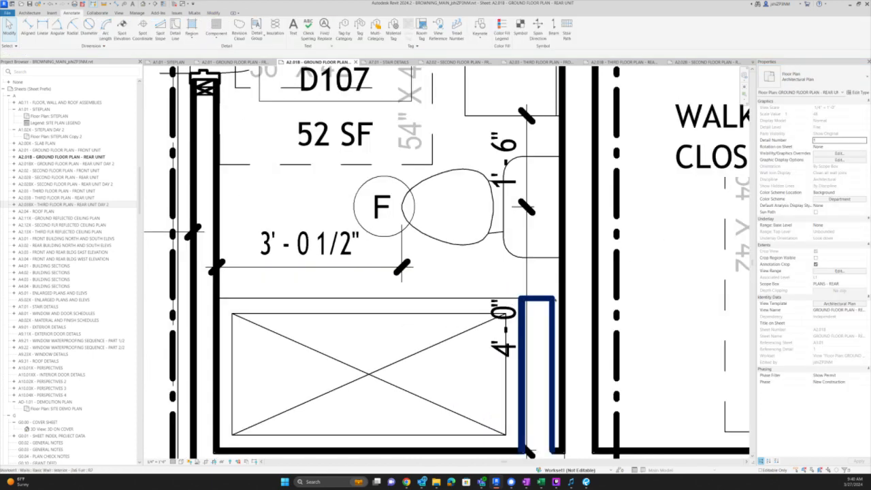
scroll(552, 307, up, 2)
- Draw a same-type wall (CS) to the adjacent wall, then delete the extra piece
key(c)
key(s)
click(525, 345)
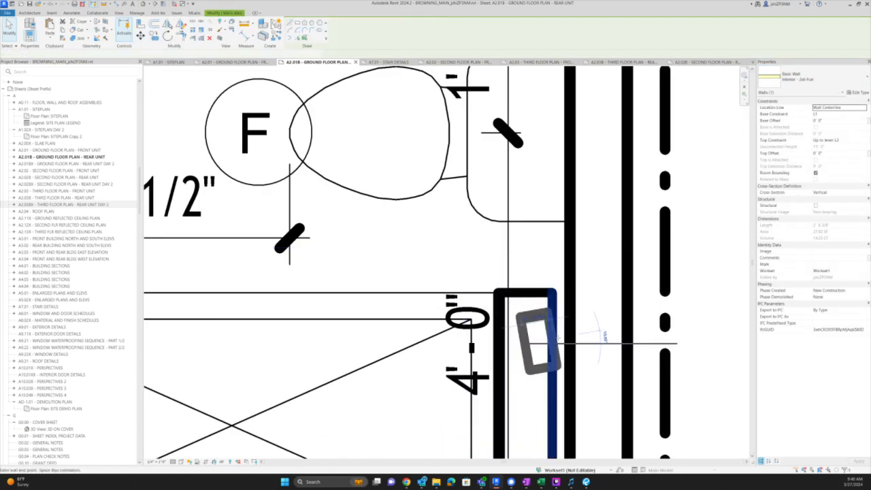
click(603, 343)
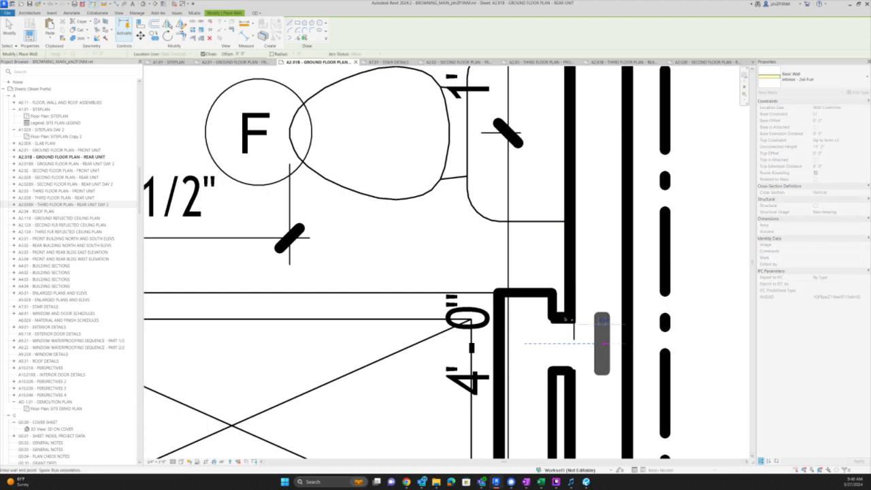
key(Escape)
key(Escape)
click(563, 317)
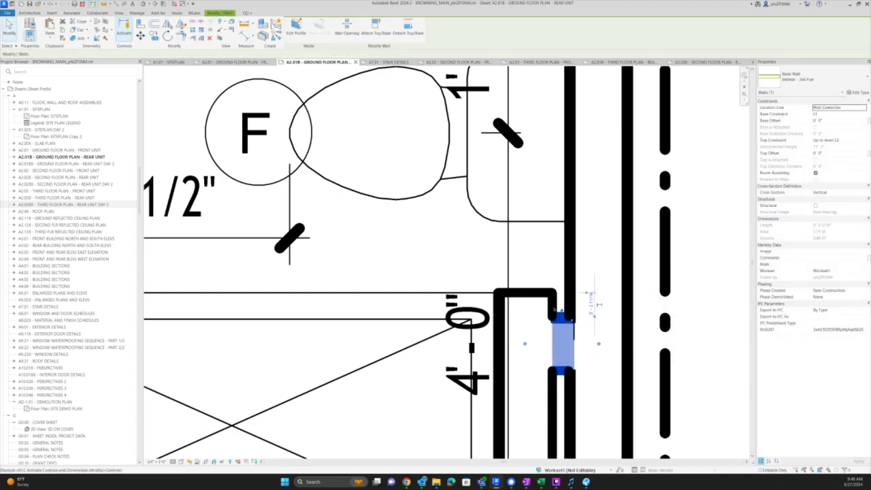
key(Delete)
- Align the furred wall to the horizontal reference line
key(a)
key(l)
click(414, 293)
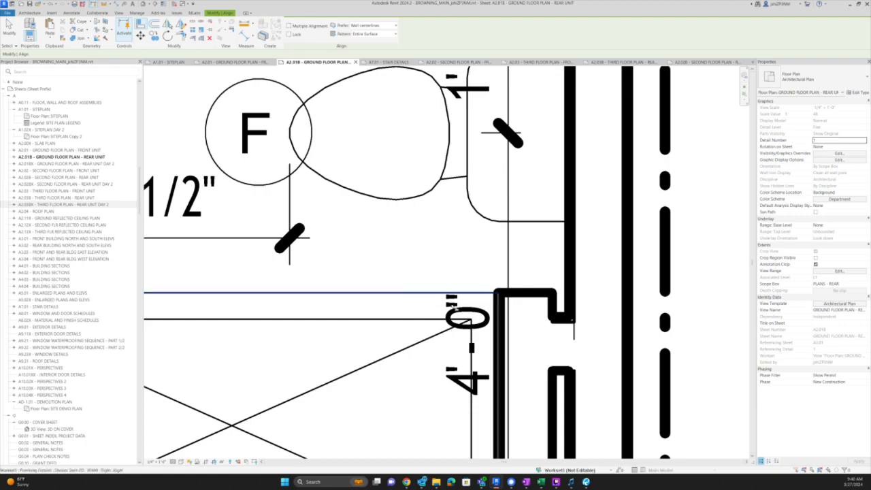
scroll(548, 285, down, 6)
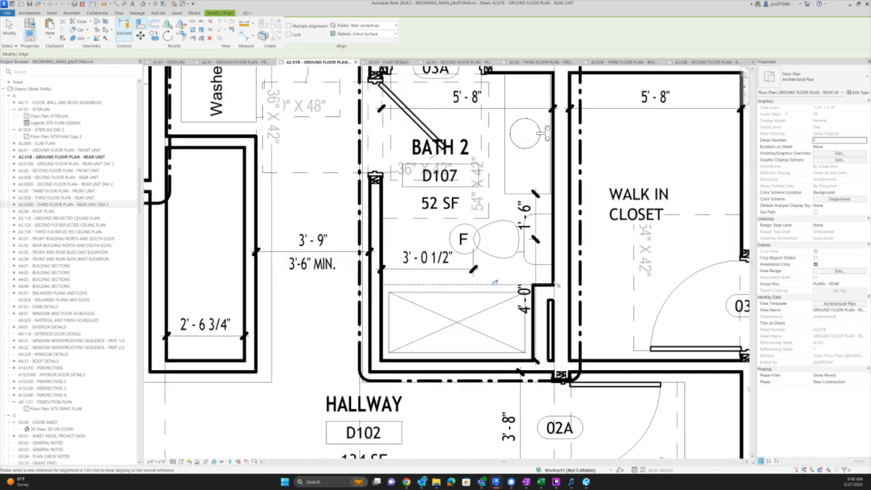
- Copy (CO) the Bath 2 furred wall, using the shower midpoint as base point
key(Escape)
key(Escape)
middle_drag(638, 356, 576, 229)
scroll(574, 230, down, 2)
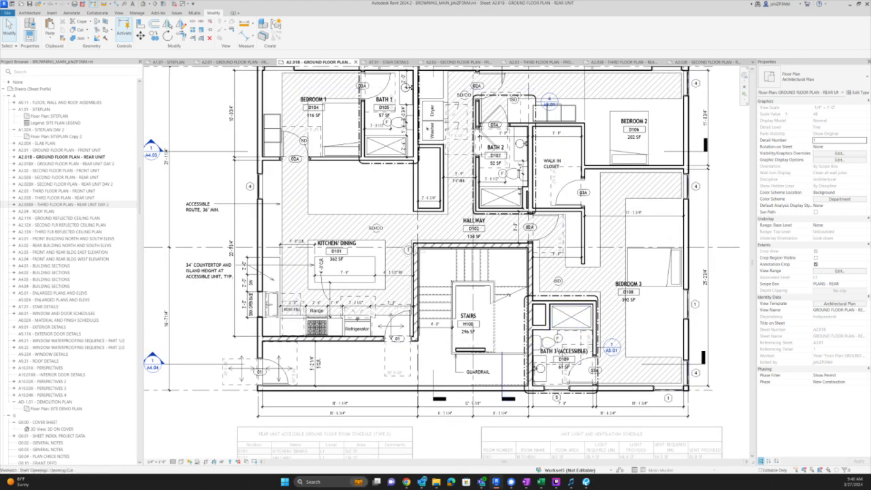
scroll(423, 112, up, 1)
scroll(419, 114, up, 5)
middle_drag(723, 389, 585, 382)
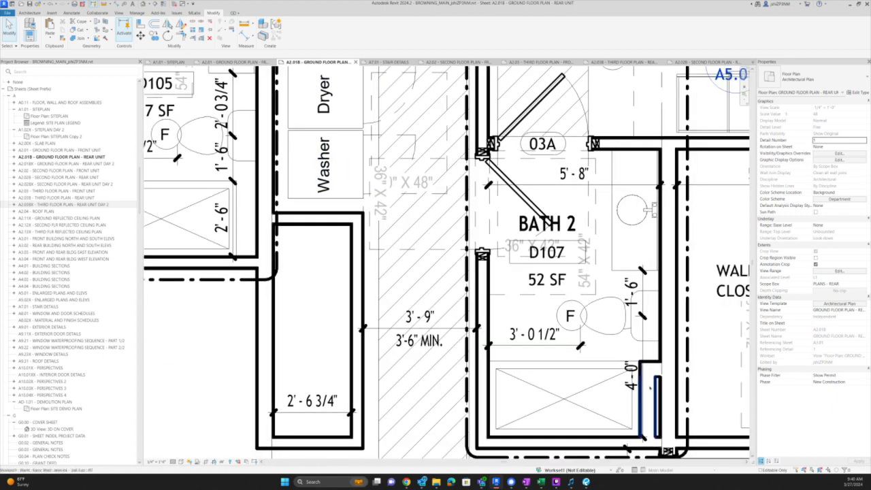
click(645, 436)
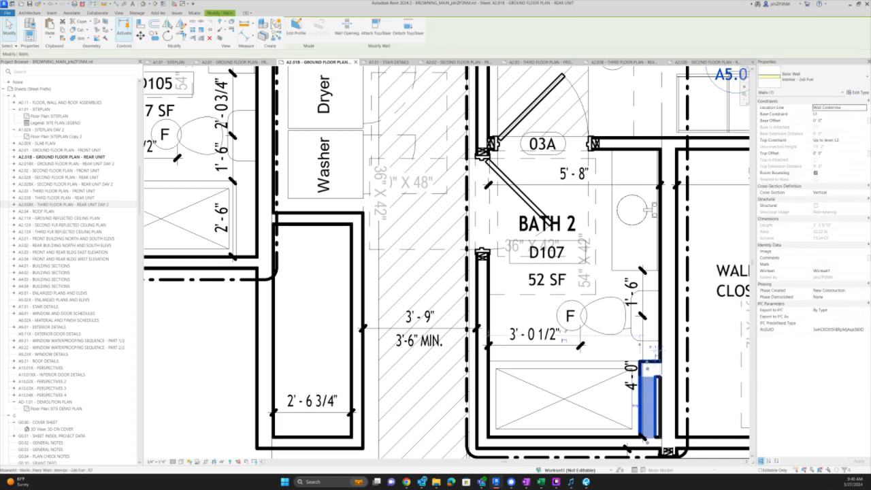
key(c)
key(o)
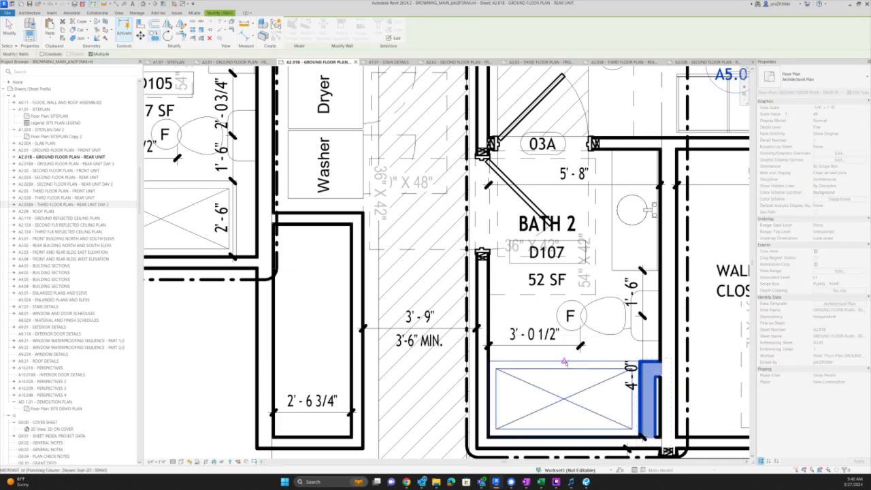
click(564, 362)
- Place the copied furred wall at the Bath 1 shower, reducing Bath 1 to 55 SF
middle_drag(150, 184, 463, 290)
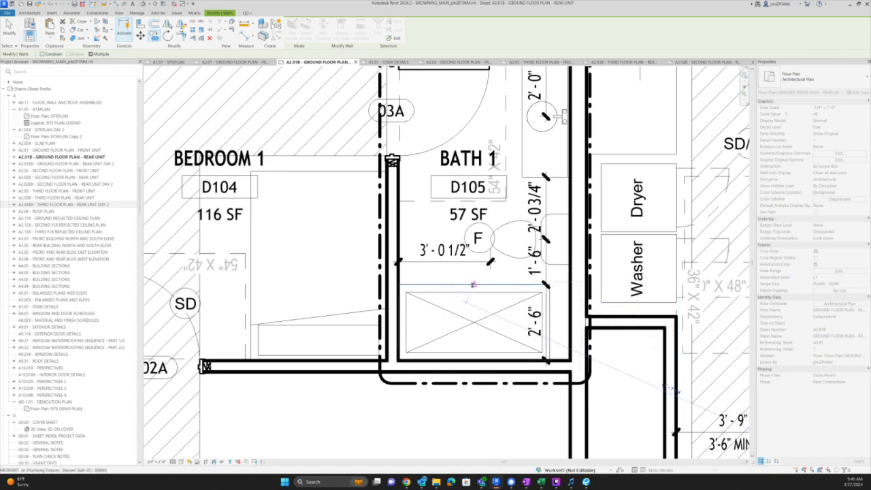
click(473, 285)
key(Escape)
scroll(456, 286, down, 1)
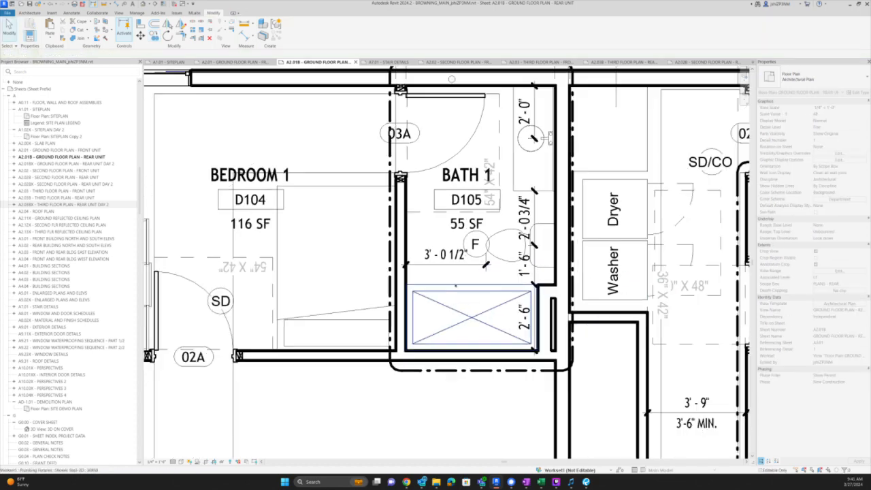
scroll(455, 286, down, 3)
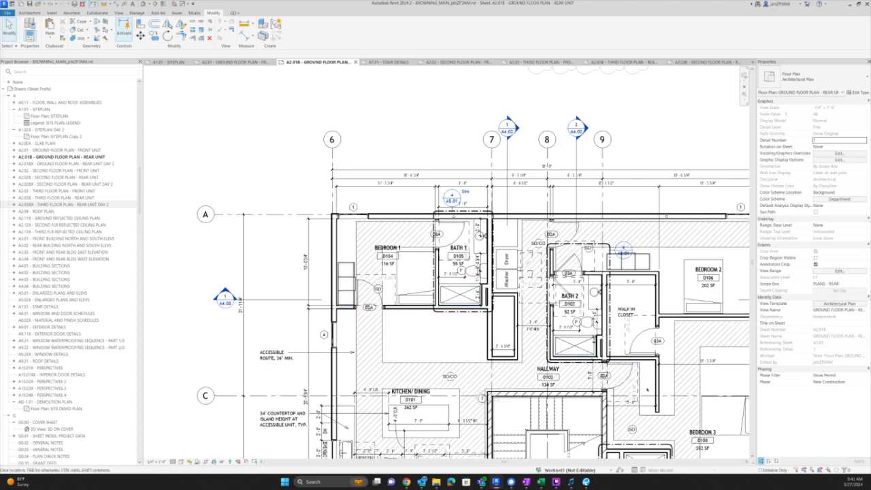
middle_drag(648, 391, 598, 319)
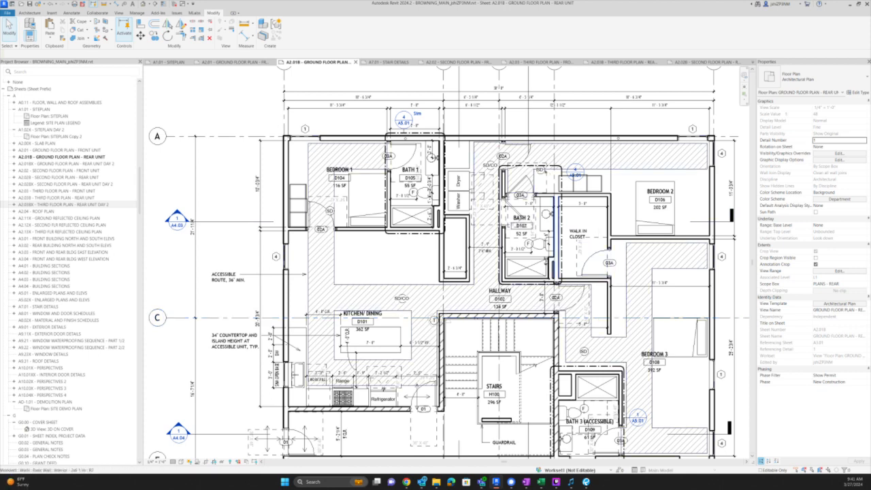
- Edit the PLAN SYMBOLS group and nudge the upper SD/CO symbol up and left
double_click(489, 165)
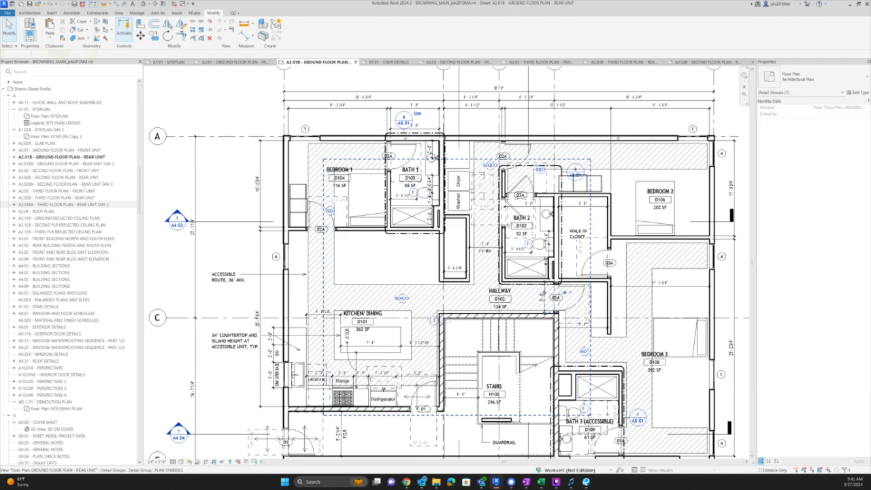
click(490, 164)
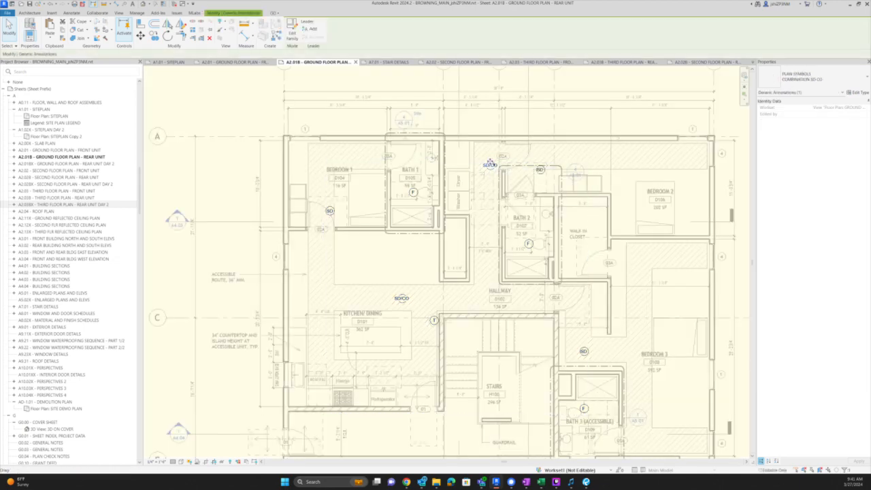
scroll(491, 163, up, 4)
drag(489, 162, 482, 155)
scroll(507, 181, down, 3)
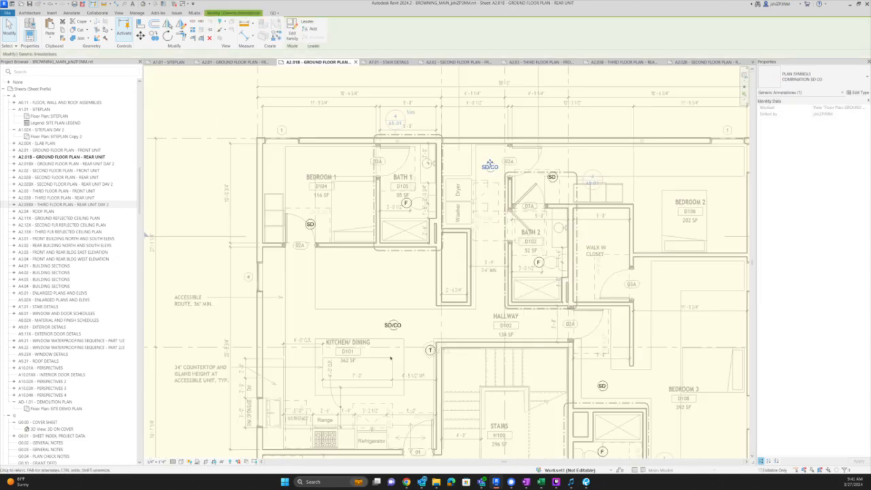
- Copy the lower SD/CO symbol into the hallway and settle its position
click(391, 325)
ctrl+drag(394, 323, 540, 322)
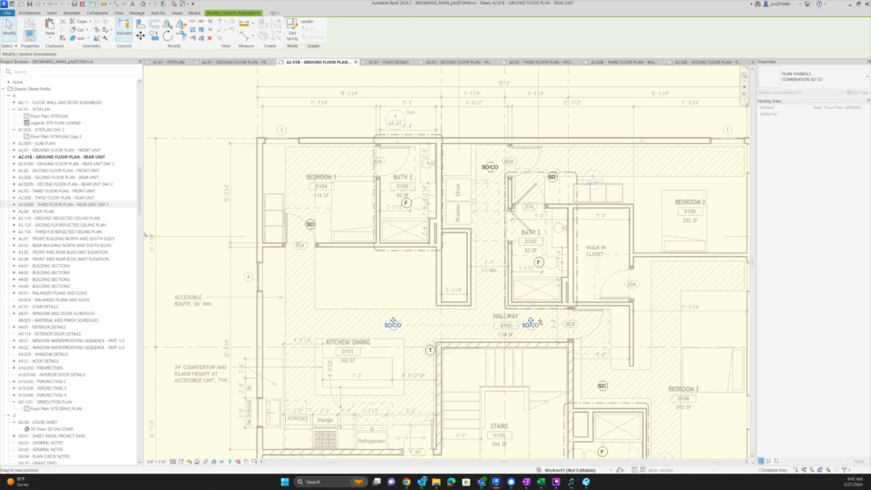
ctrl+drag(441, 318, 420, 321)
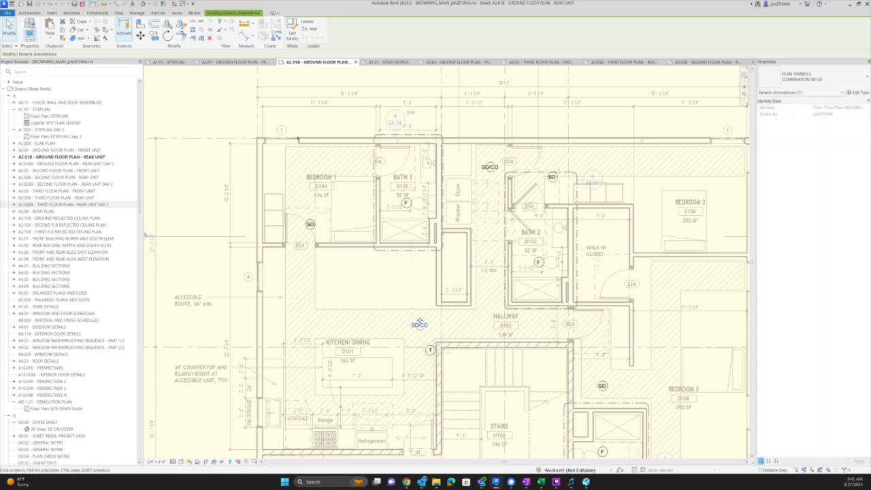
scroll(393, 298, down, 2)
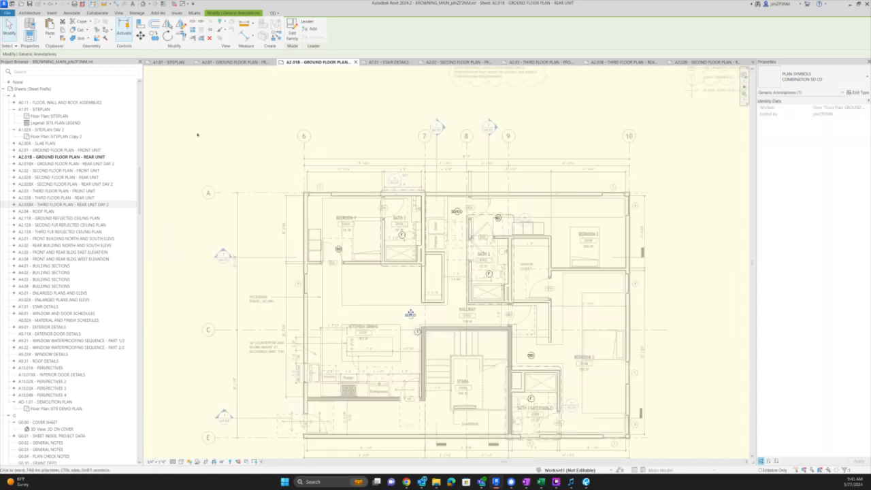
key(Escape)
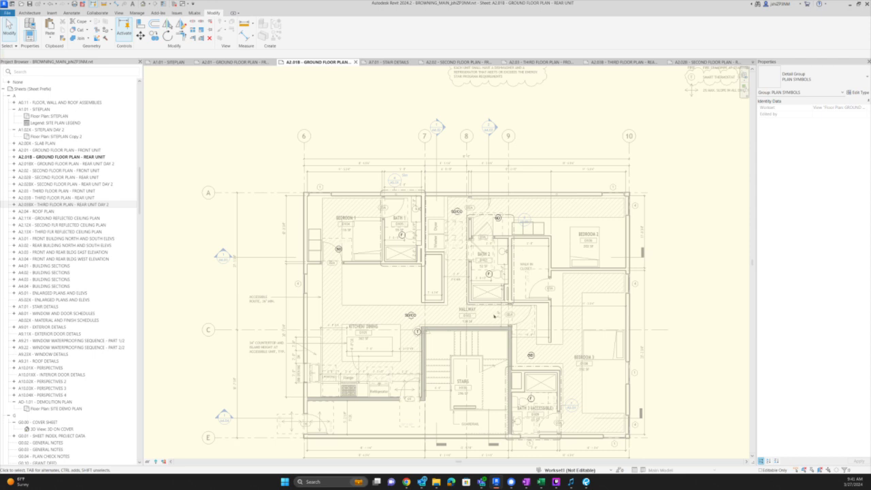
- Finish editing the plan symbols group and switch to the Bluebeam correction list
key(f)
key(g)
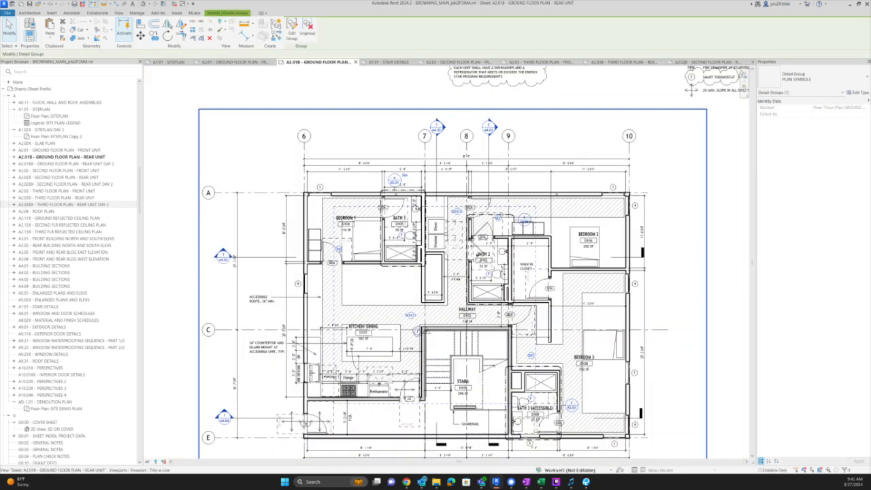
scroll(458, 333, up, 2)
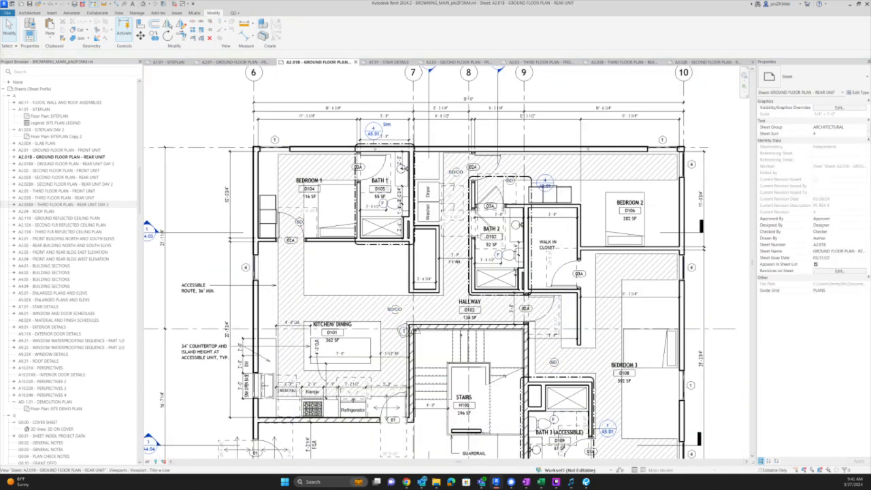
key(alt+Tab)
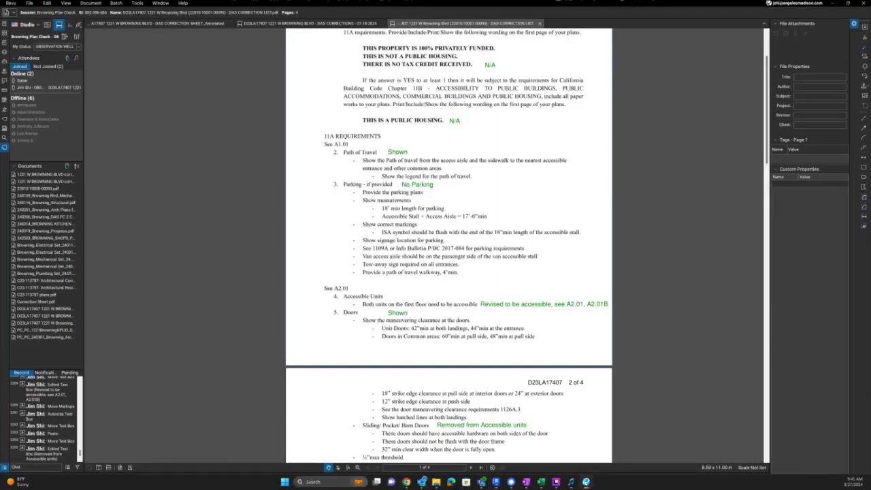